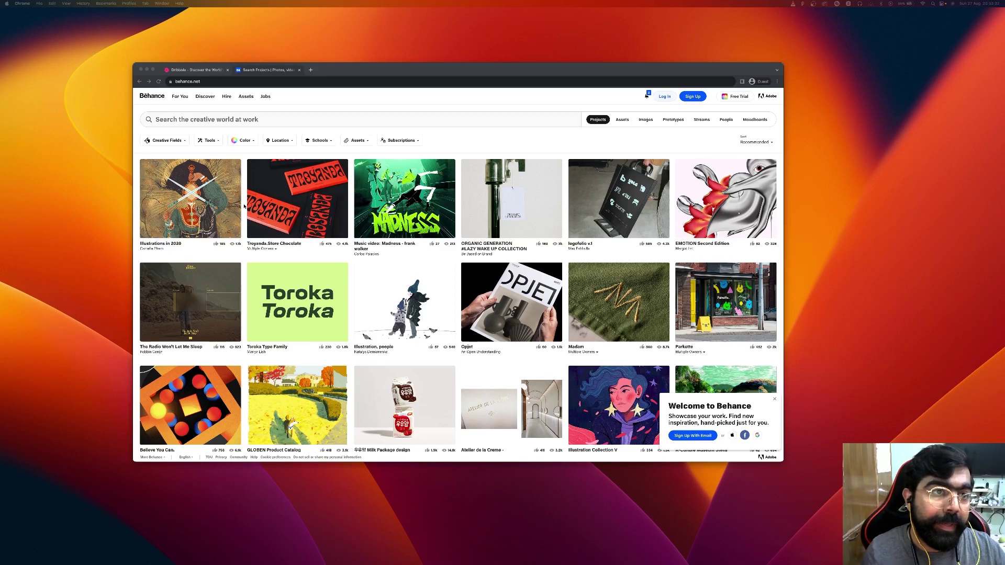
Step: Search Dribbble for "travel page" designs
click(194, 69)
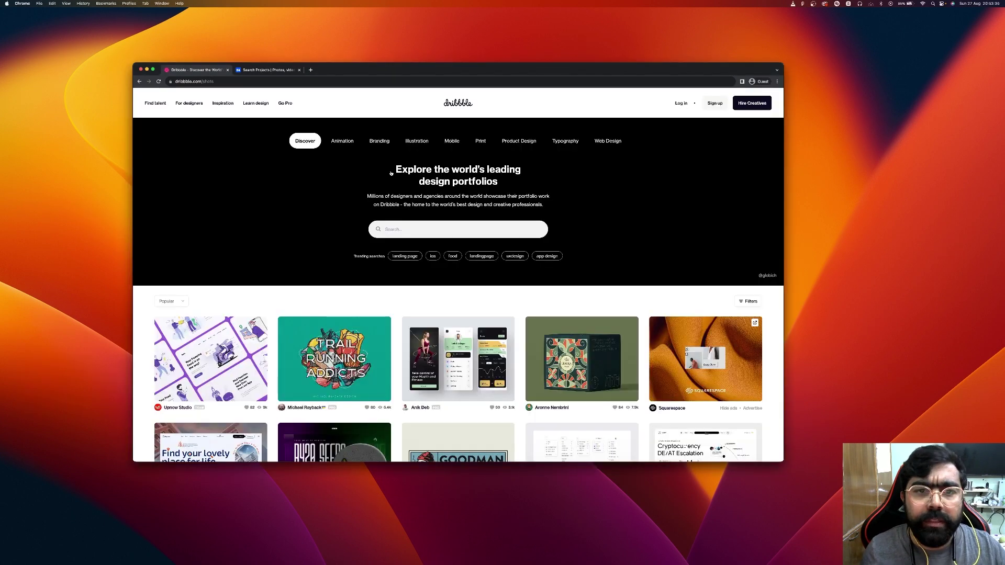
text(tra)
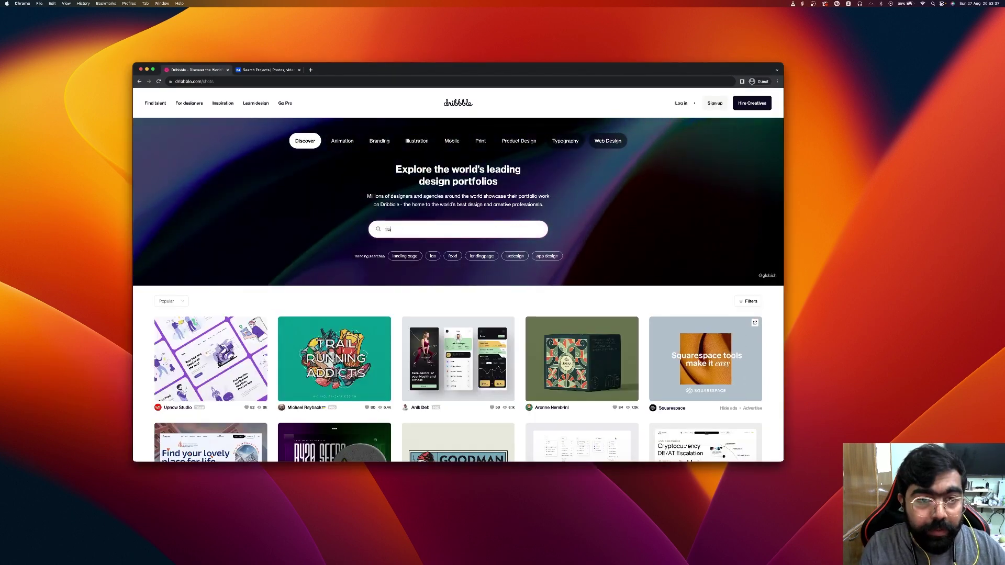
text(vel page)
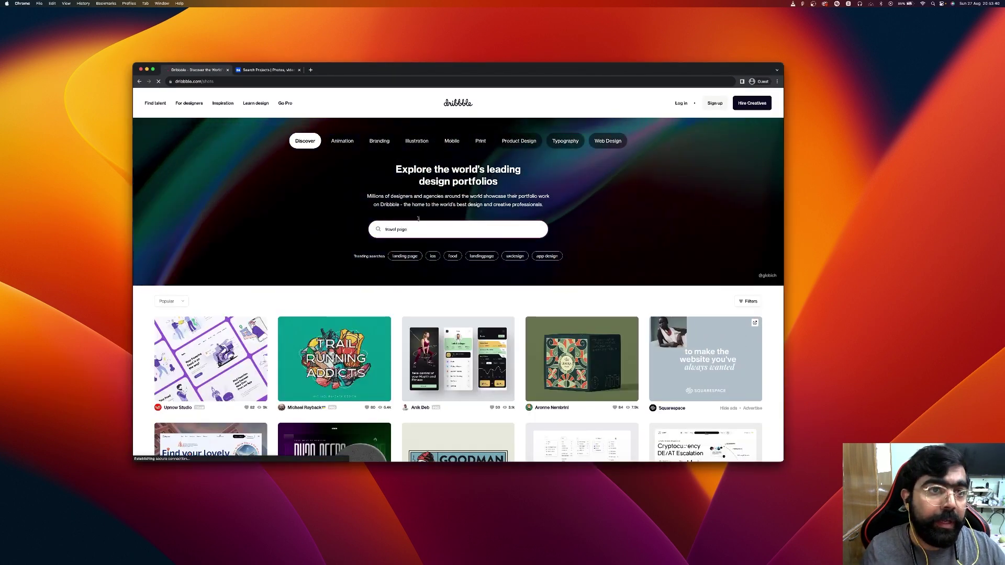
key(Return)
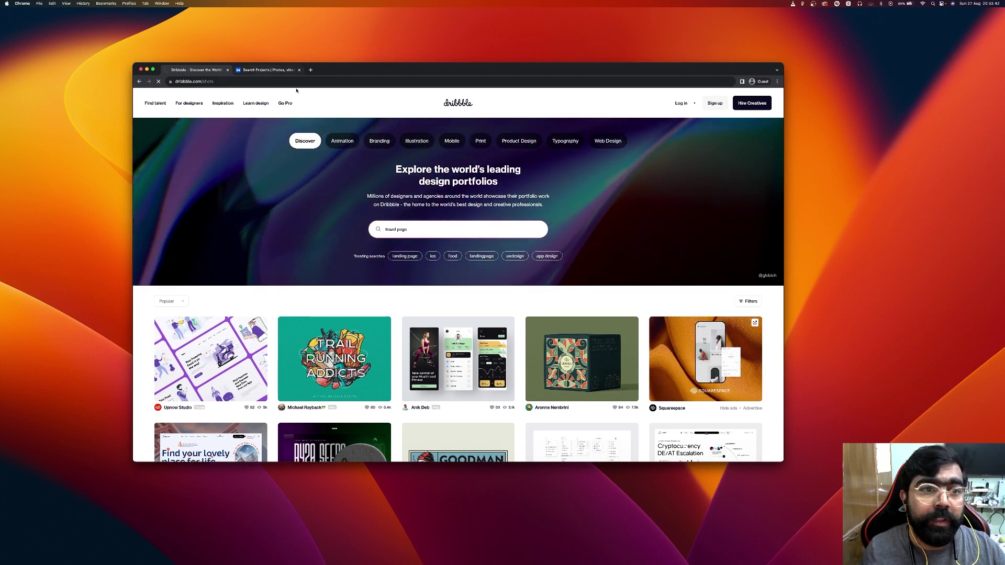
Step: Search Behance projects for "travel website" using the suggested search term
click(267, 69)
click(333, 120)
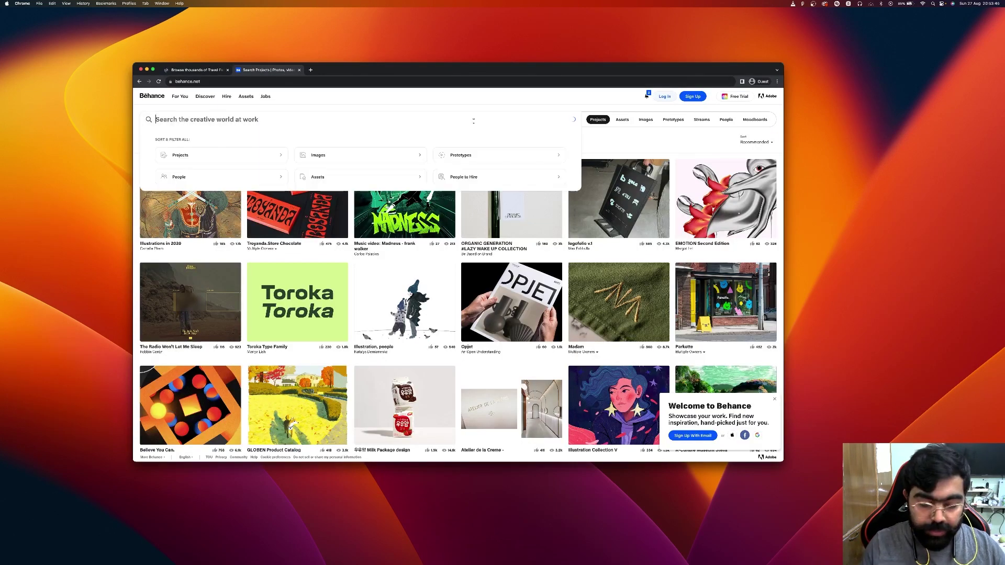
text(travel web)
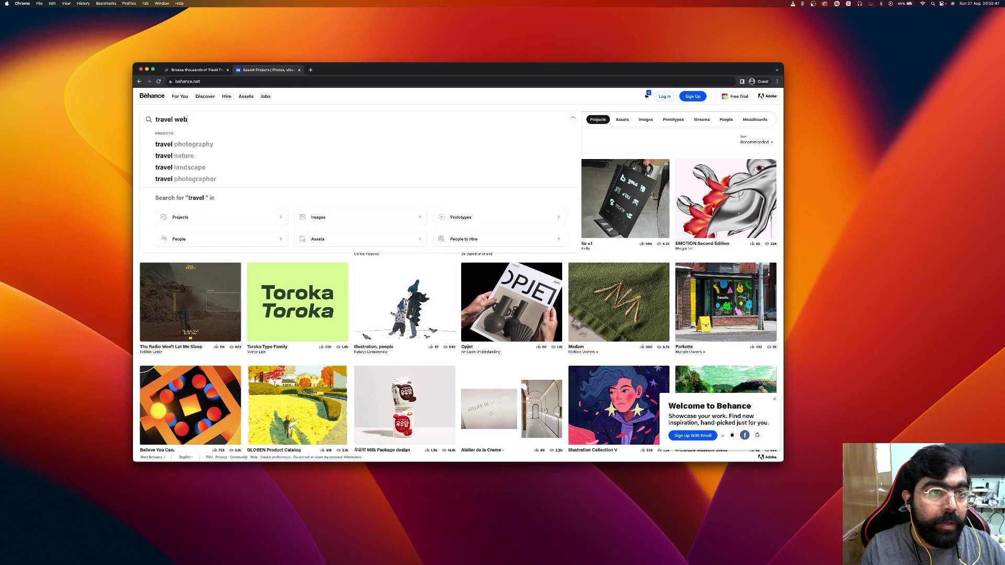
key(Down)
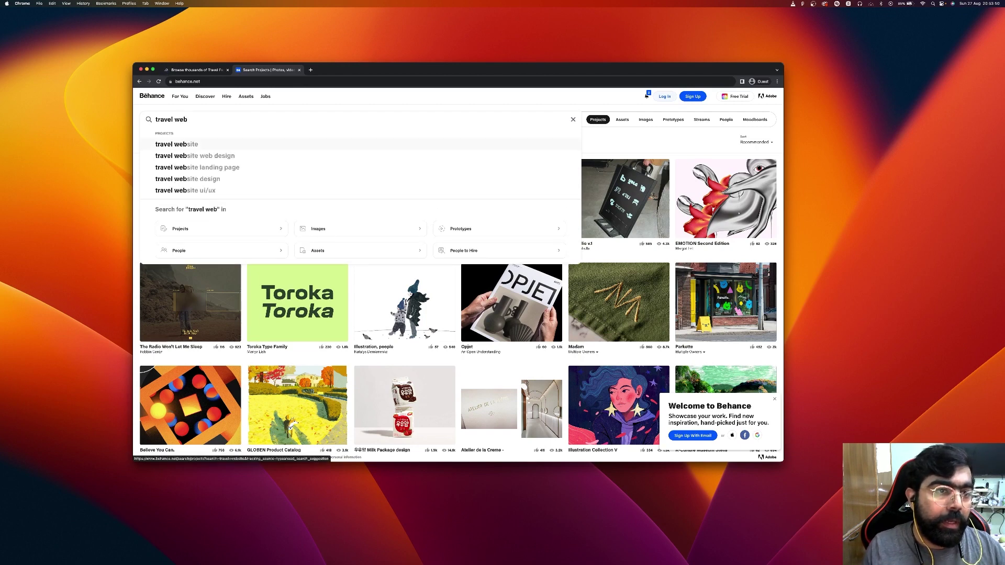
key(Return)
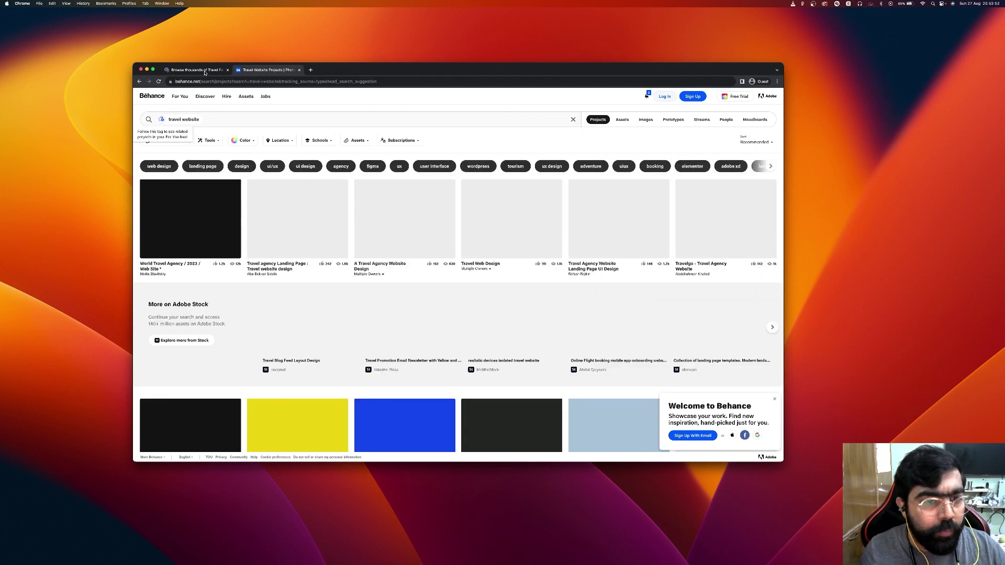
Step: Browse the Dribbble results for "travel page" and filter them to the Web Design category
click(220, 70)
scroll(397, 274, down, 1)
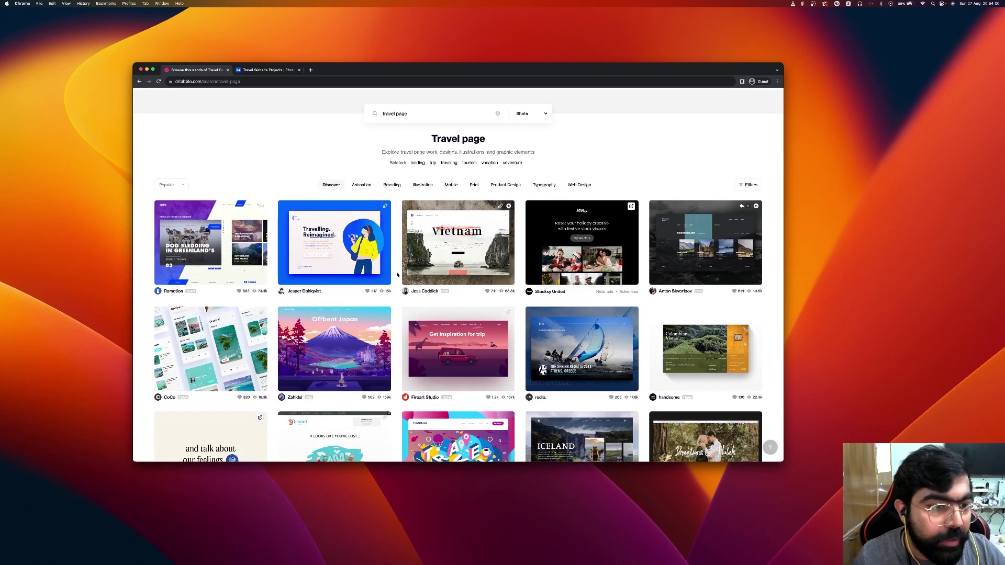
scroll(398, 275, down, 3)
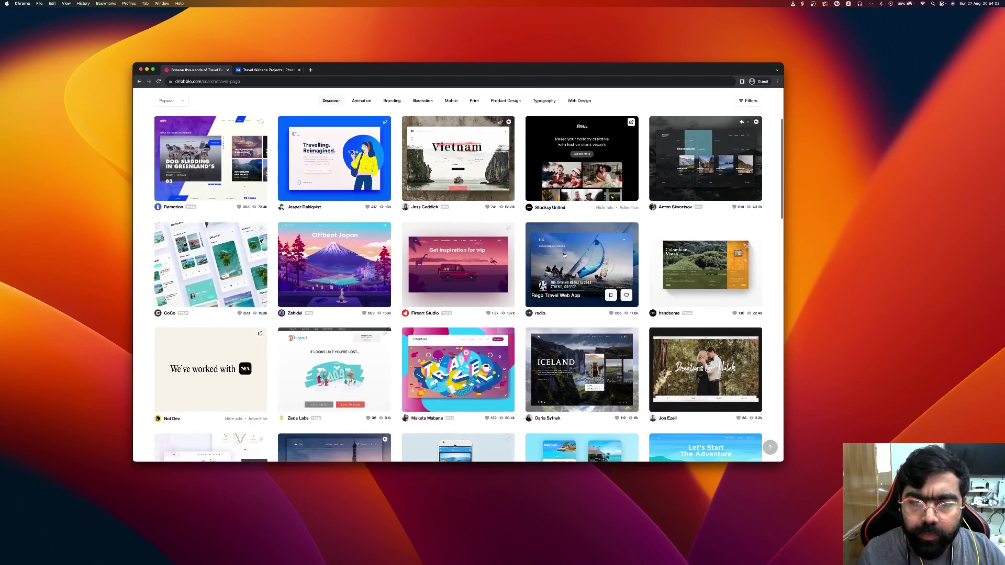
scroll(574, 217, up, 4)
click(574, 216)
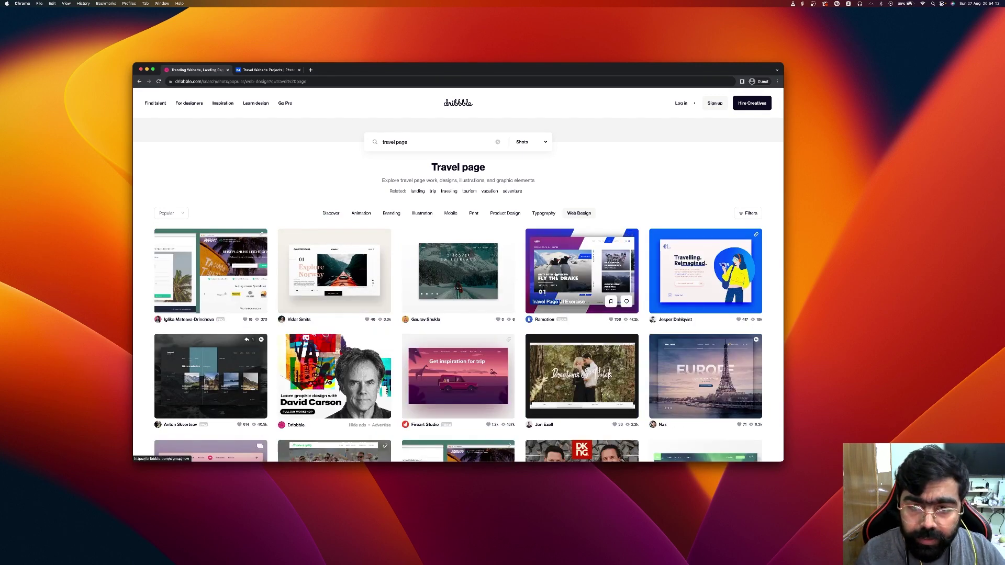
Step: Try to open the Travel Page UI Exercise shot and start signing in to Dribbble with the account username
click(556, 278)
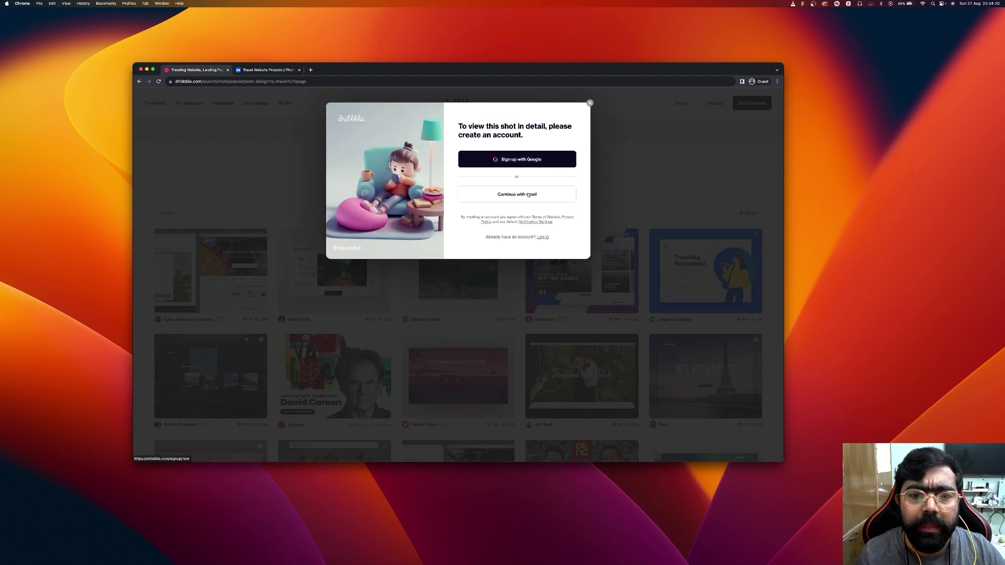
click(541, 238)
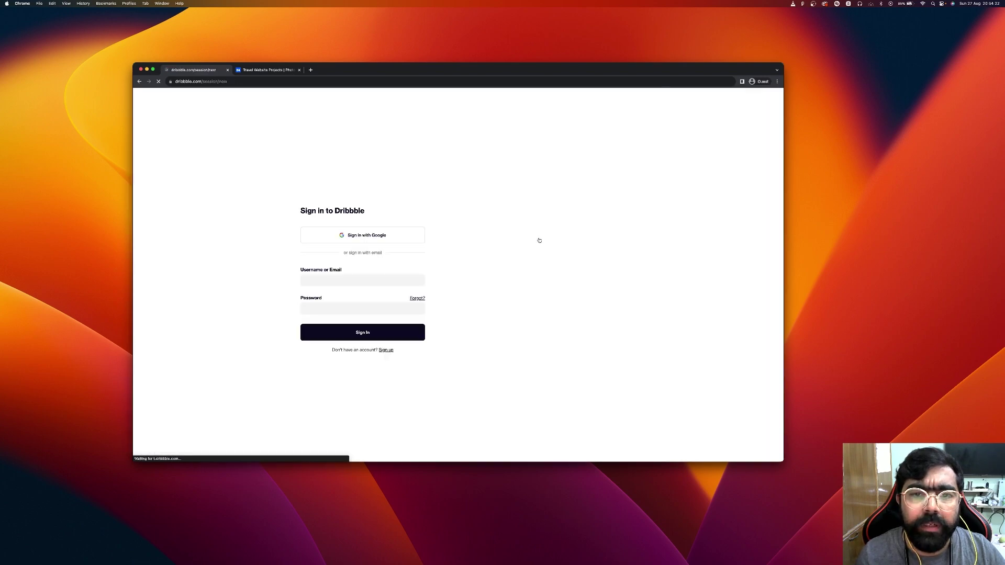
click(390, 279)
text(kuma)
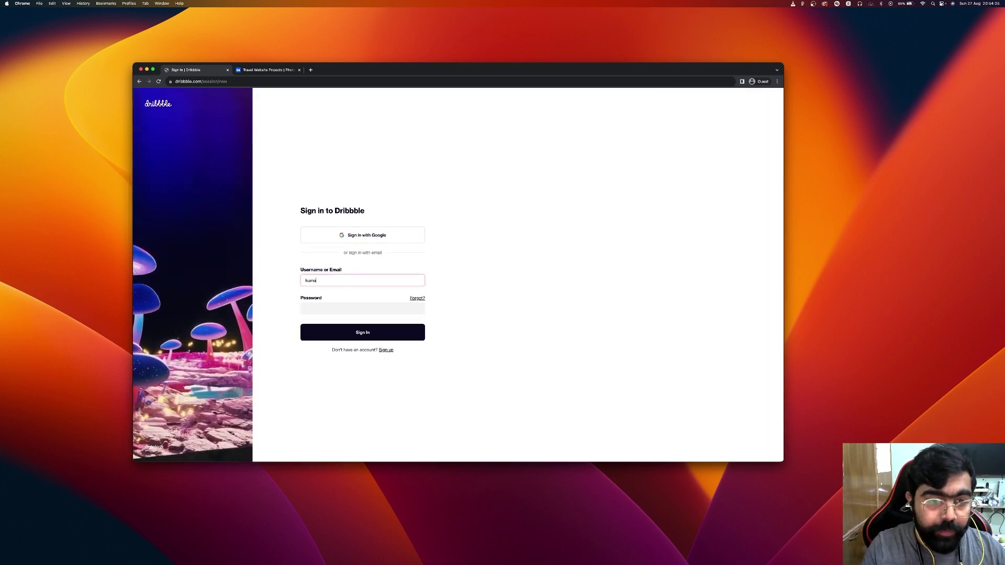
key(BackSpace)
key(BackSpace)
key(BackSpace)
key(BackSpace)
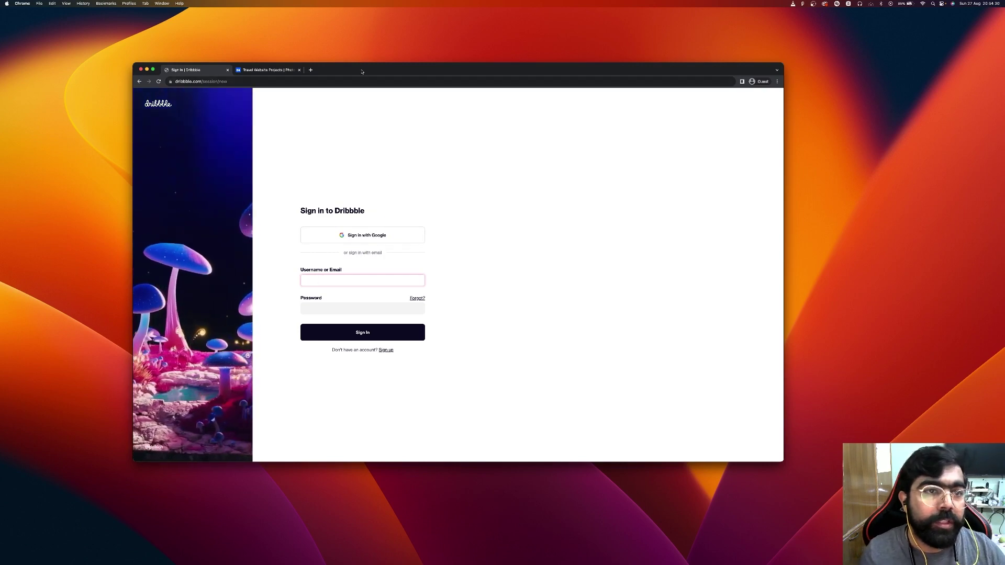
Step: Move the guest browser window off the screen
drag(361, 72, 0, 74)
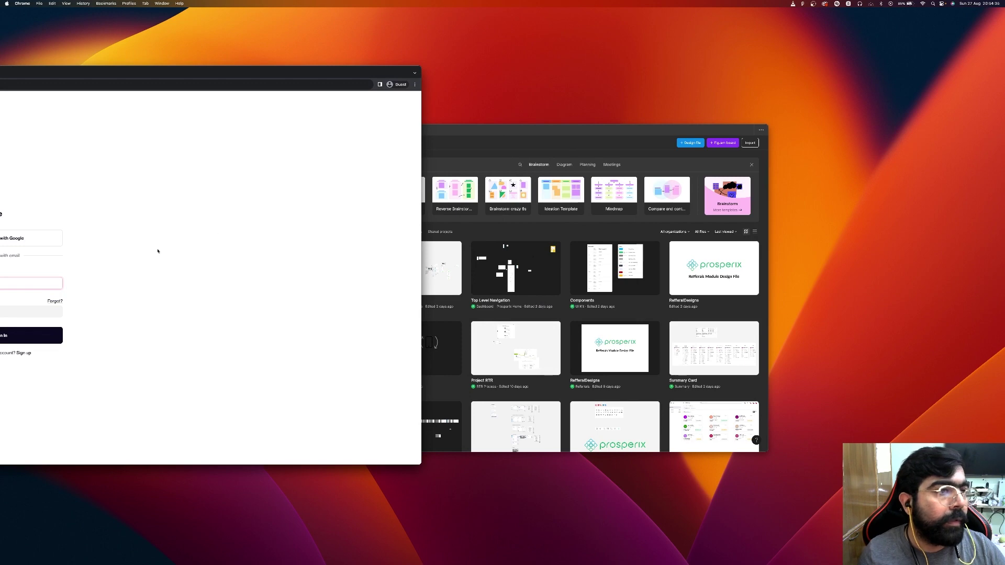
drag(408, 72, 0, 157)
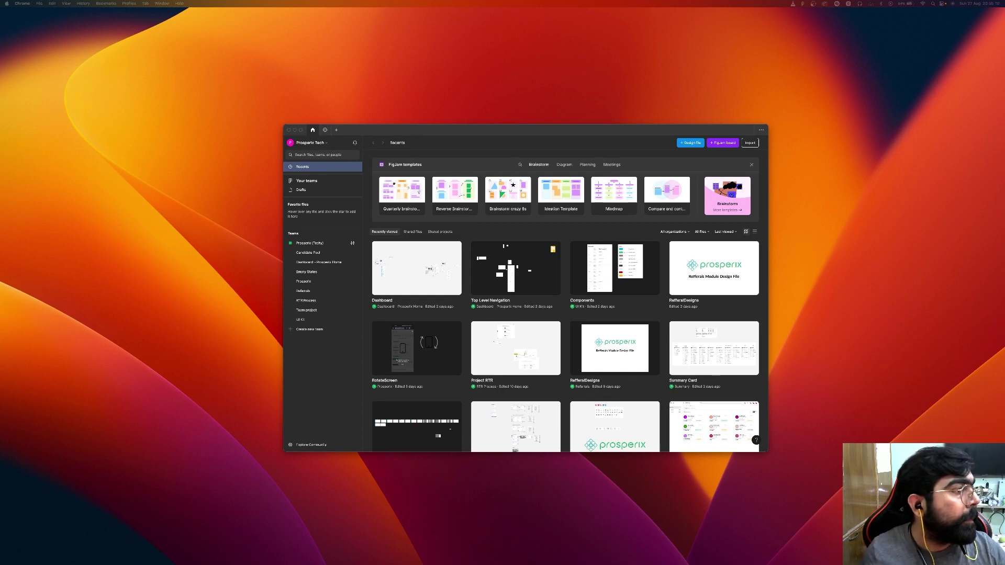
key(ctrl+Up)
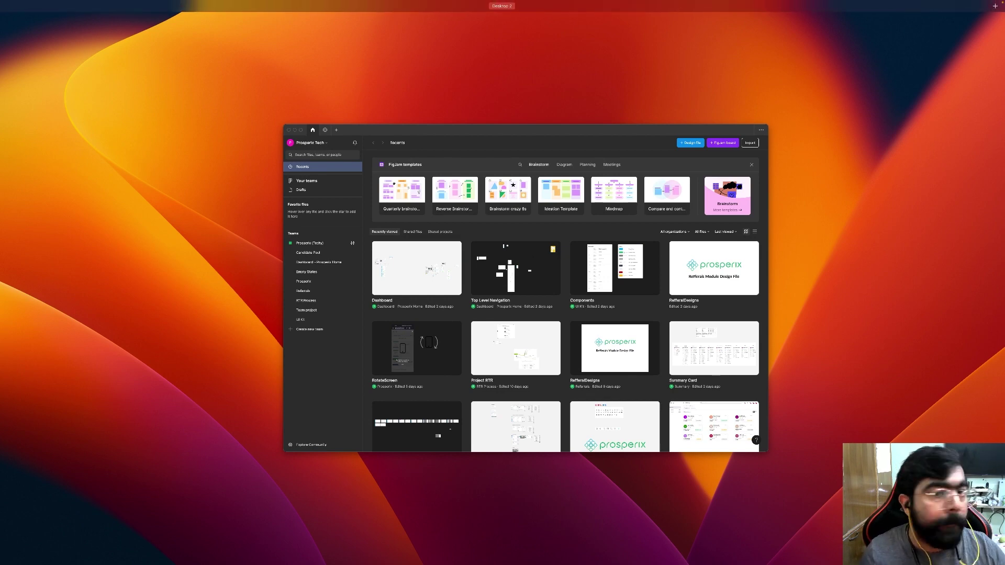
key(Escape)
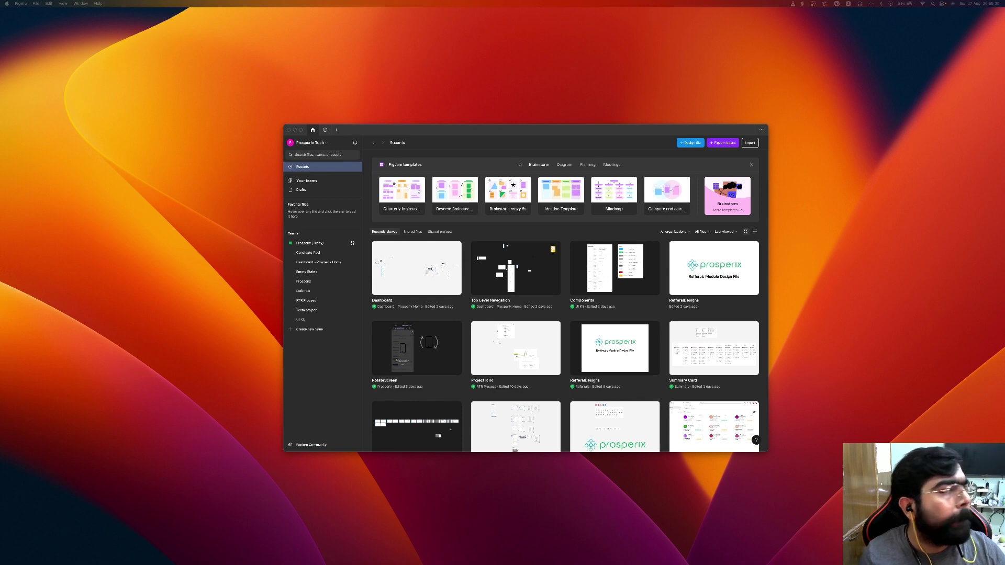
key(ctrl+Up)
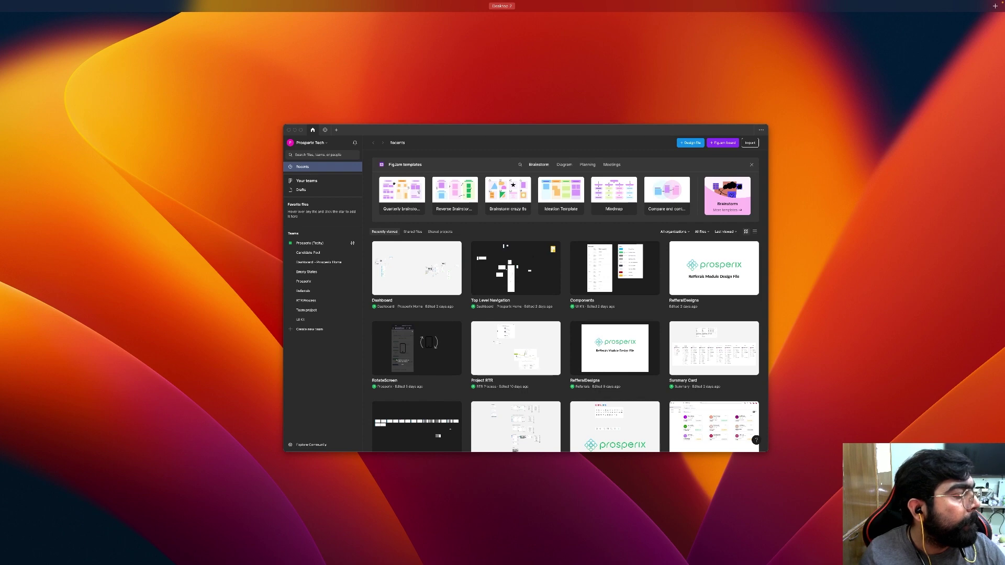
key(ctrl+Up)
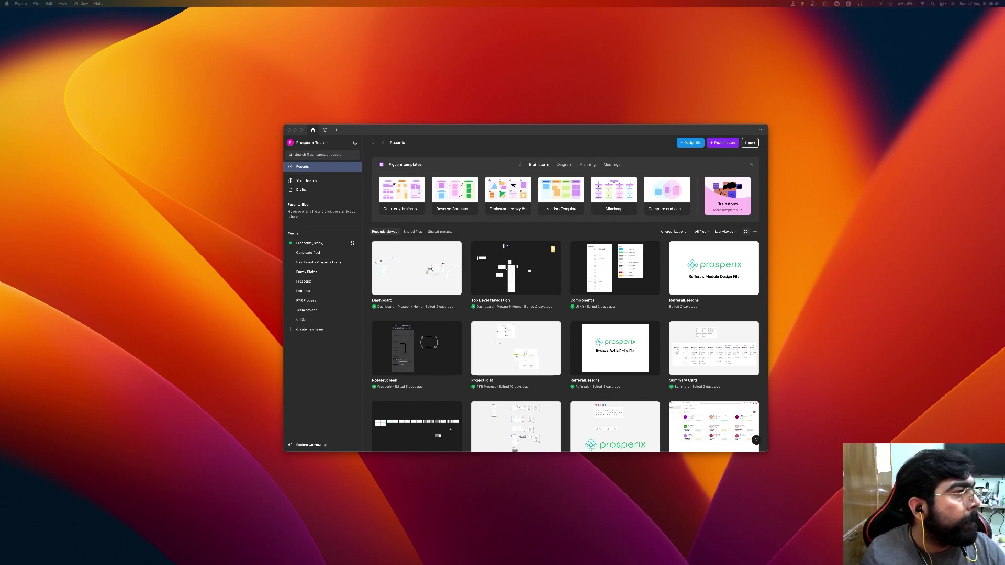
Step: Bring the personal-profile Chrome window onto the screen and open dribbble.com in it
key(super+Tab)
drag(446, 214, 540, 132)
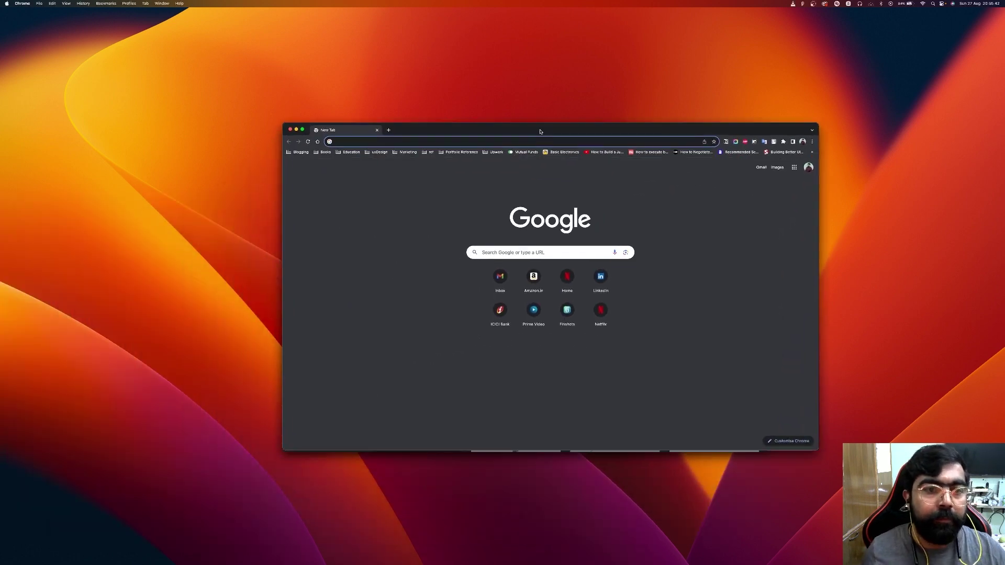
text(dribbble.com)
key(Return)
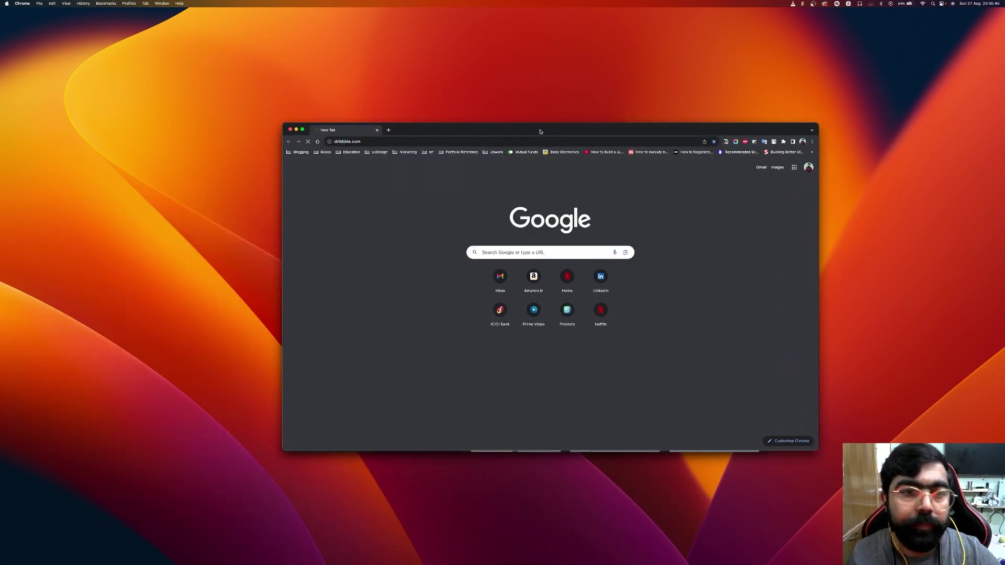
Step: Open behance.net in a second browser tab and reposition the browser window
click(388, 130)
text(b)
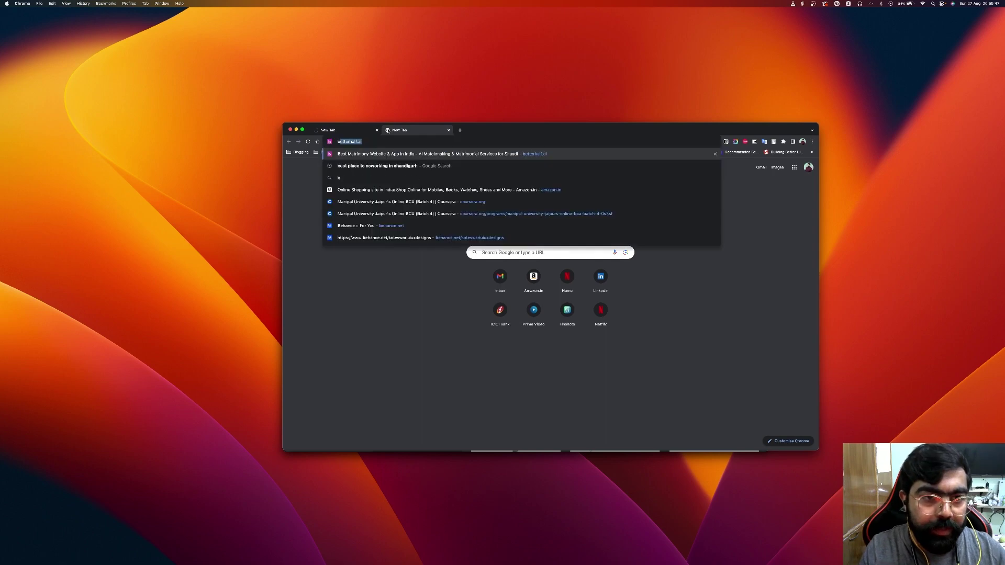
text(ehance.net)
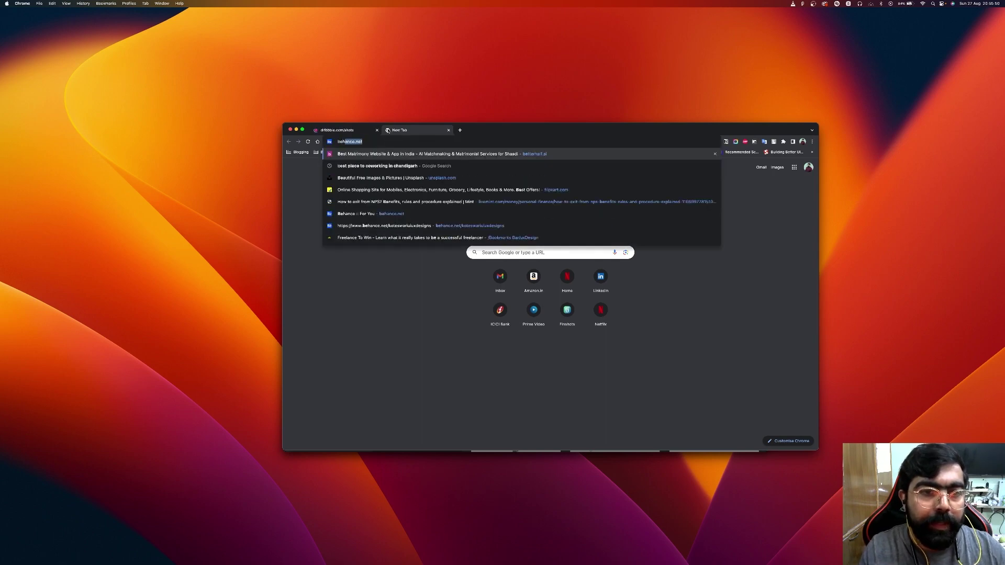
key(Return)
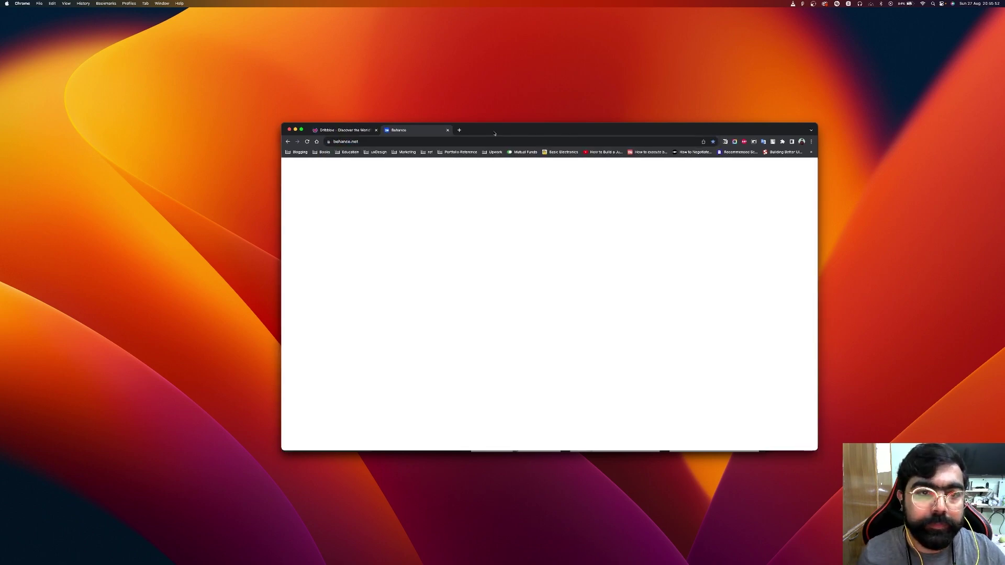
drag(466, 129, 409, 94)
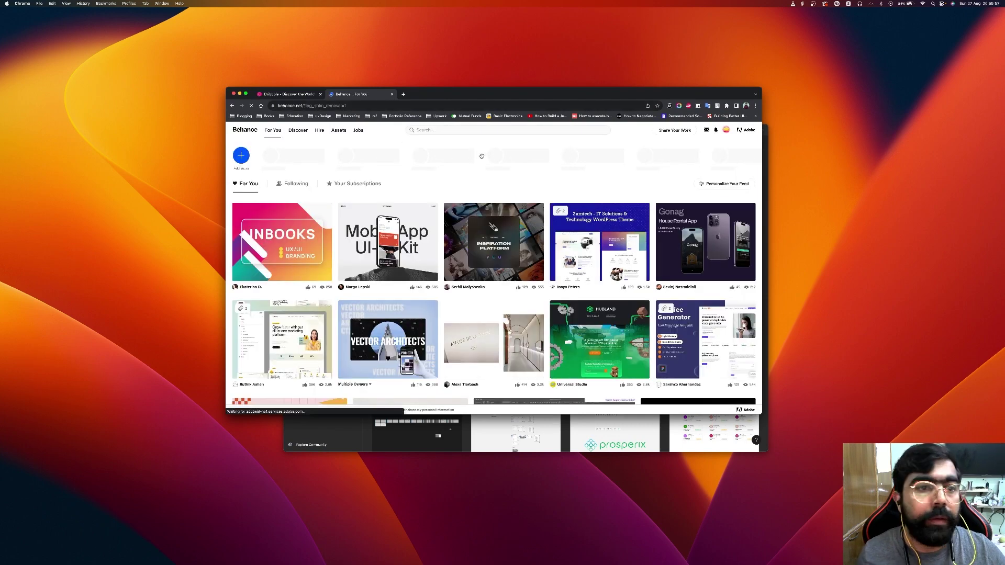
Step: Return to the Dribbble page and search for "travel website"
click(288, 94)
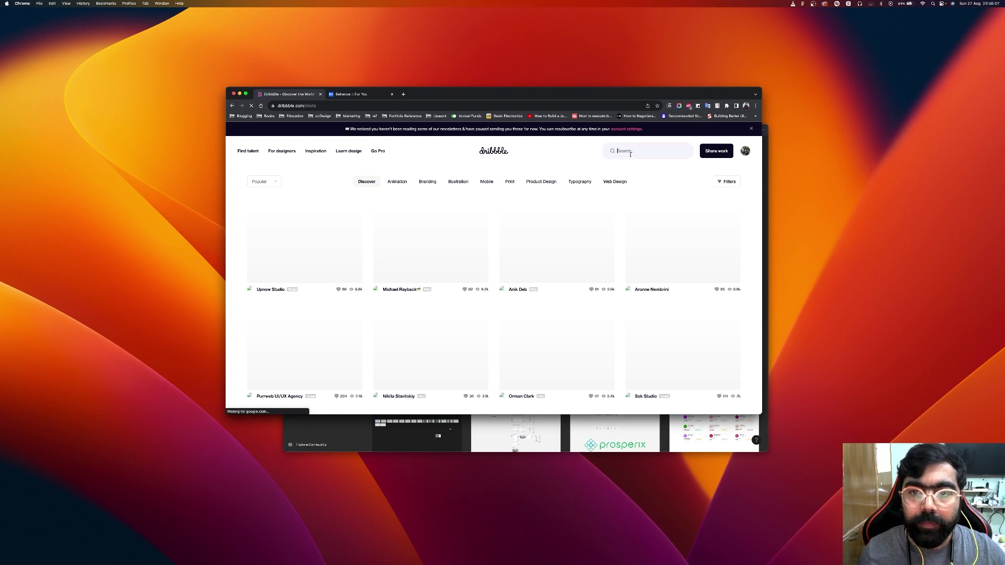
text(travel web)
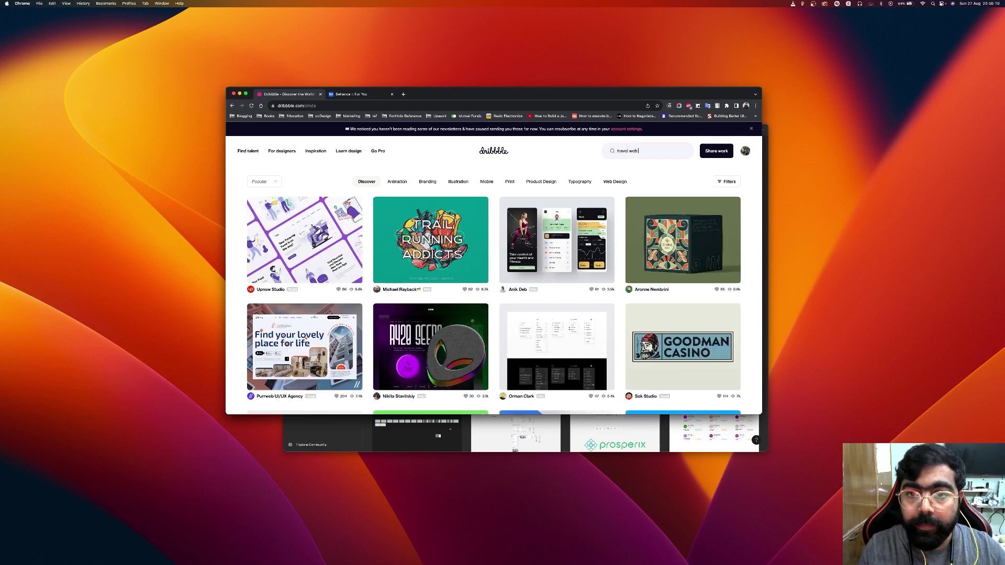
text(site)
key(Return)
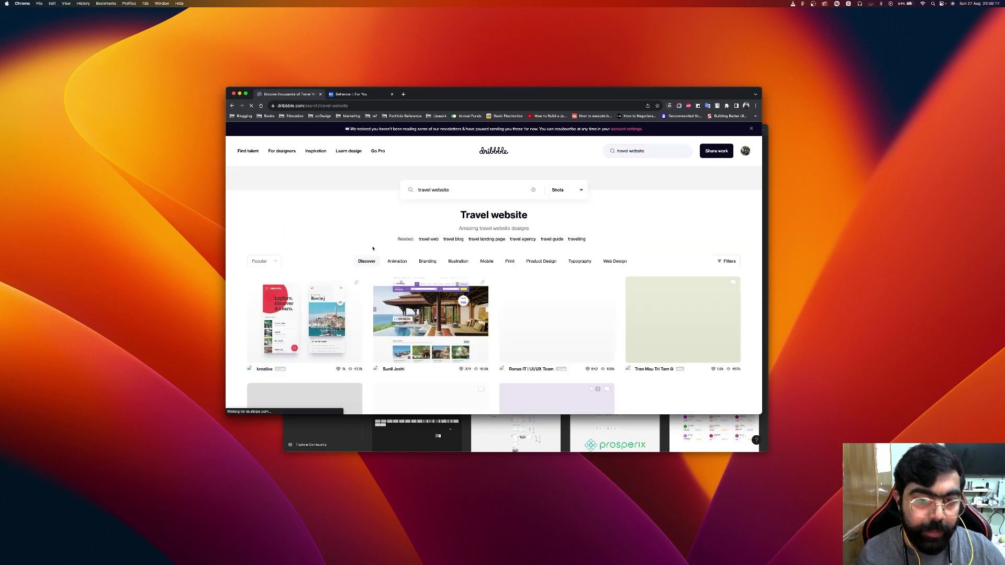
Step: Filter the results to Web Design and open the Trave Web Site Design, the villa Travel Website and the Balkan Brothers shots in new tabs
scroll(373, 249, down, 2)
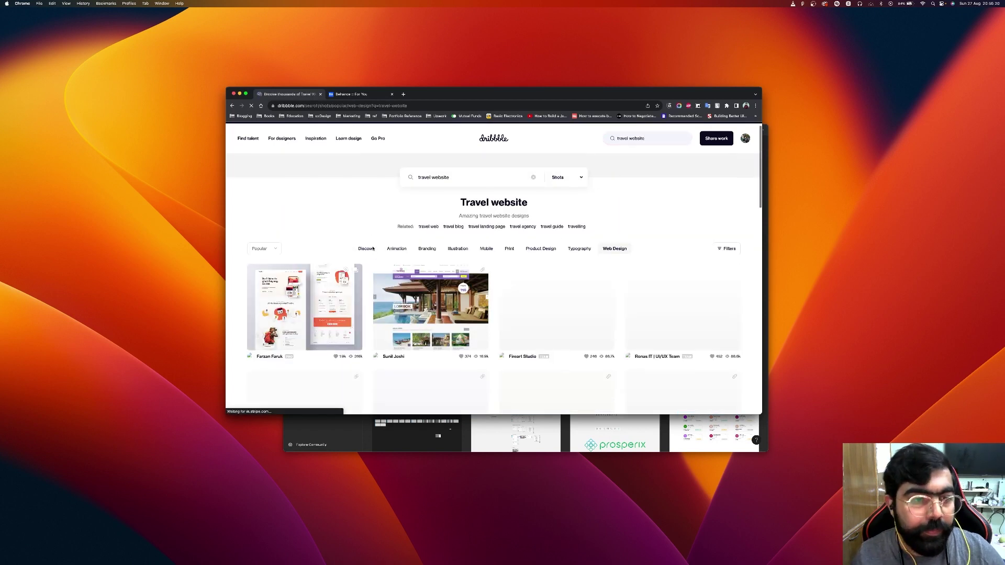
super+click(401, 276)
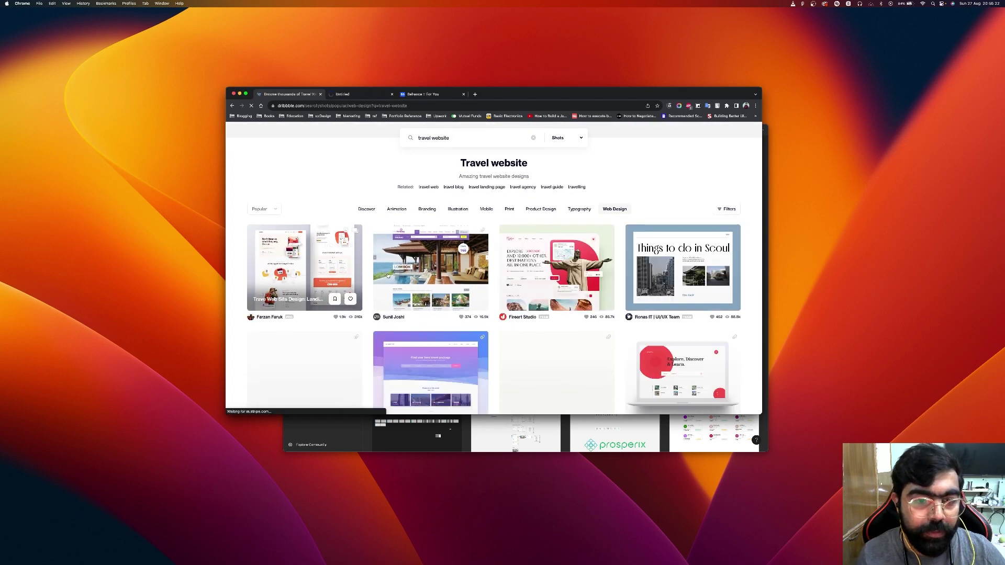
scroll(401, 276, down, 5)
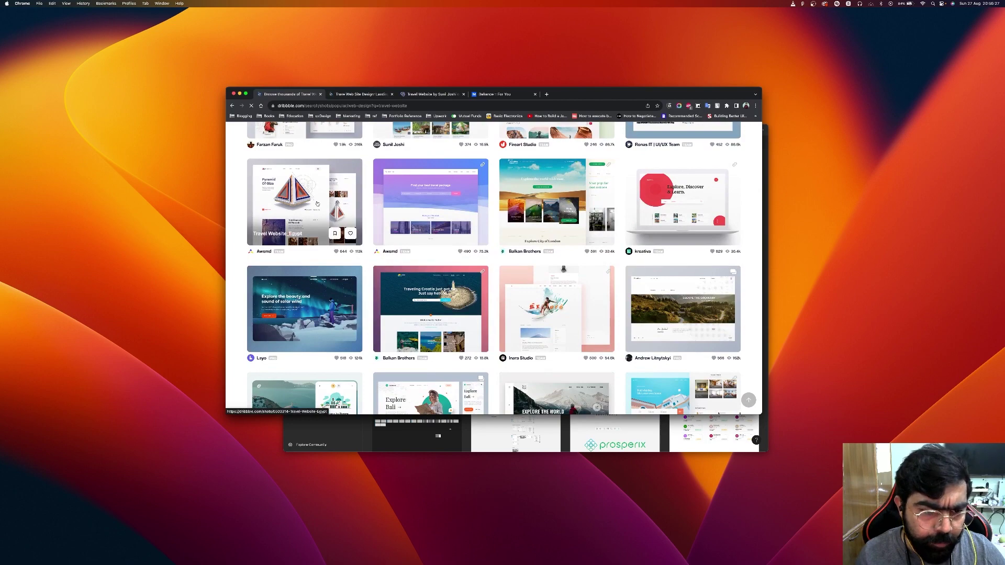
scroll(367, 236, down, 2)
super+click(414, 257)
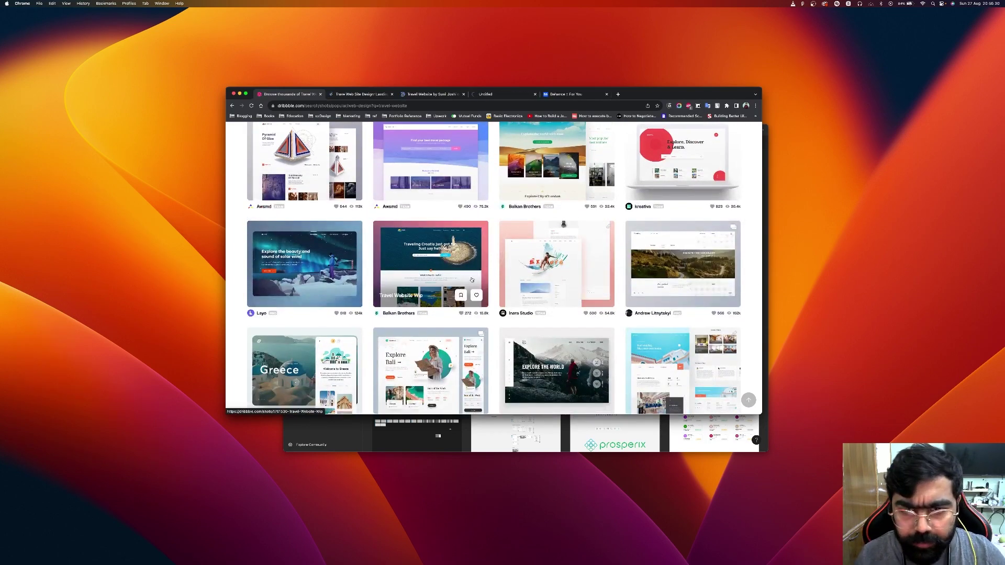
Step: Browse further through the Dribbble results and open Orizon's Travel eCommerce Website shot in a new tab
scroll(674, 276, down, 3)
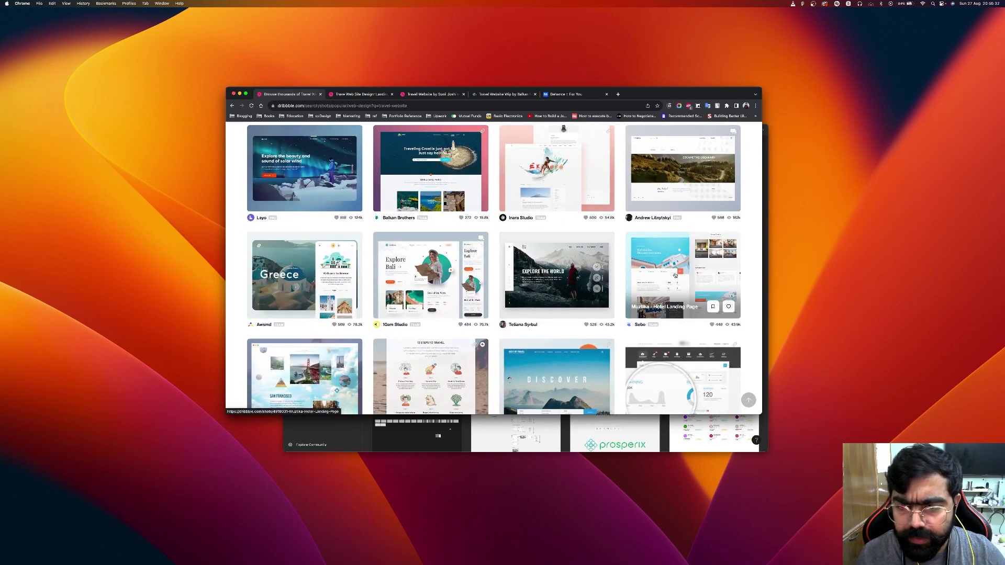
scroll(579, 270, down, 2)
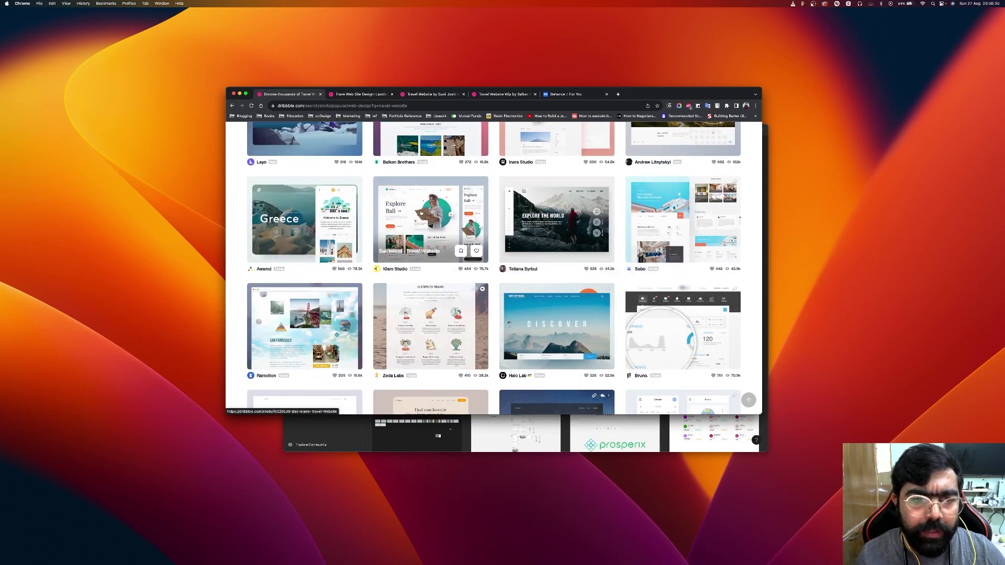
scroll(375, 262, down, 5)
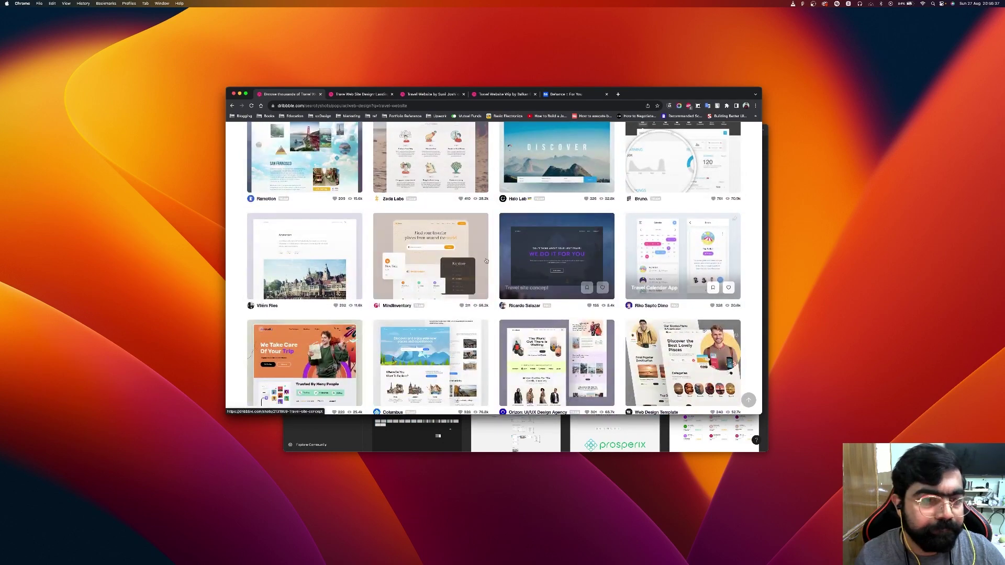
scroll(375, 262, down, 1)
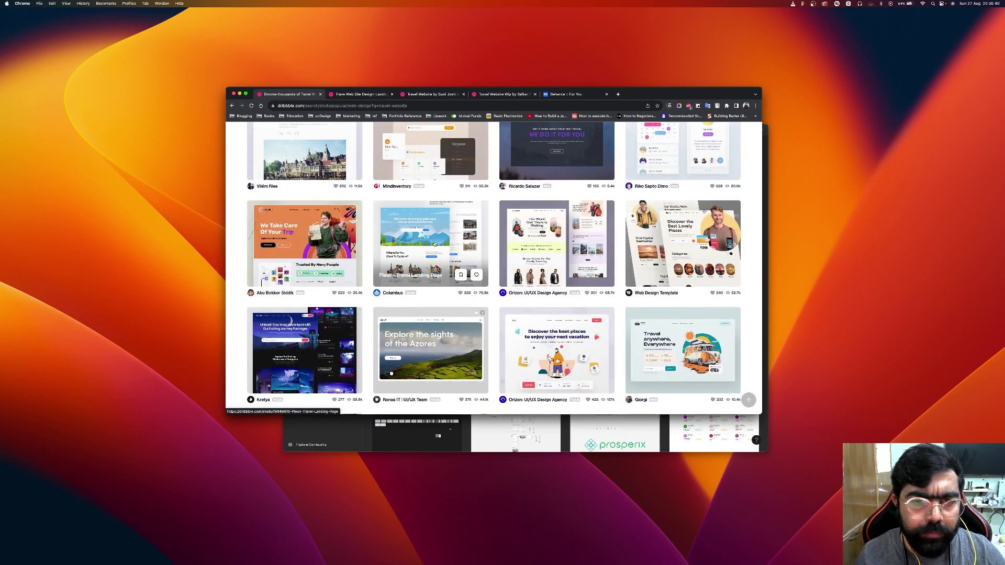
super+click(597, 252)
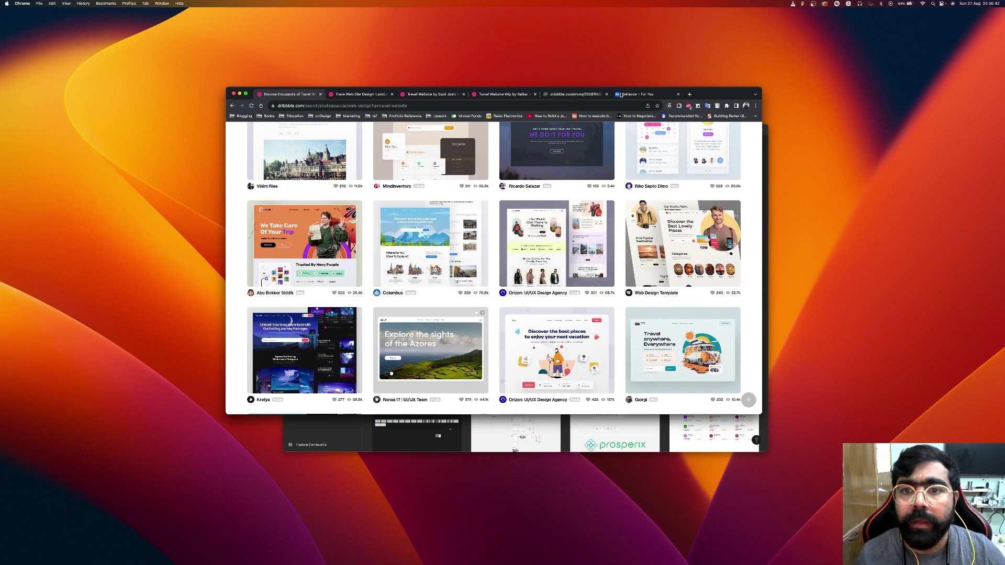
Step: Search Behance for "travel website" and open the Travel agency Landing Page, Travel Web Design and Travel Agency Website Landing Page projects in new tabs
click(636, 94)
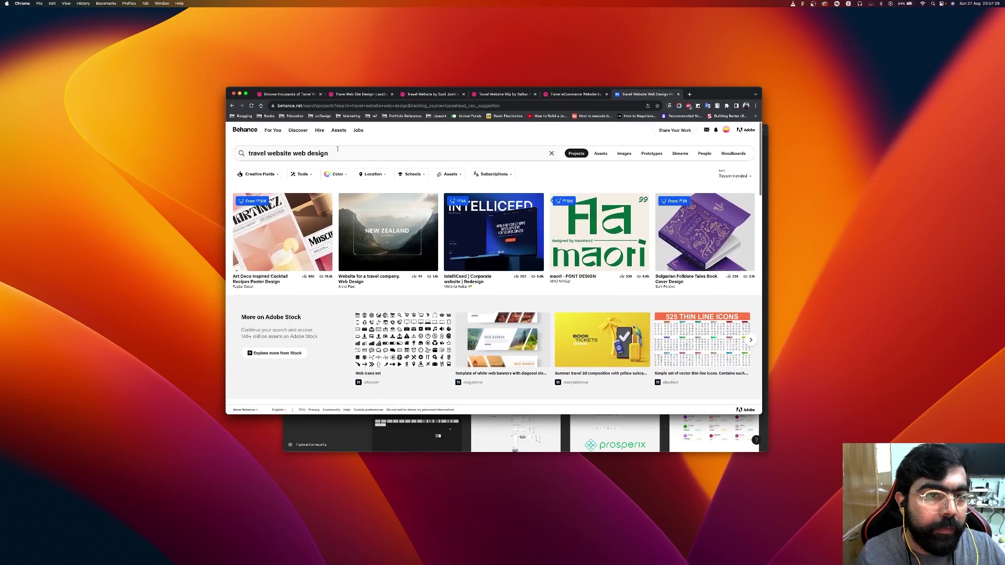
drag(329, 153, 298, 152)
key(BackSpace)
key(Return)
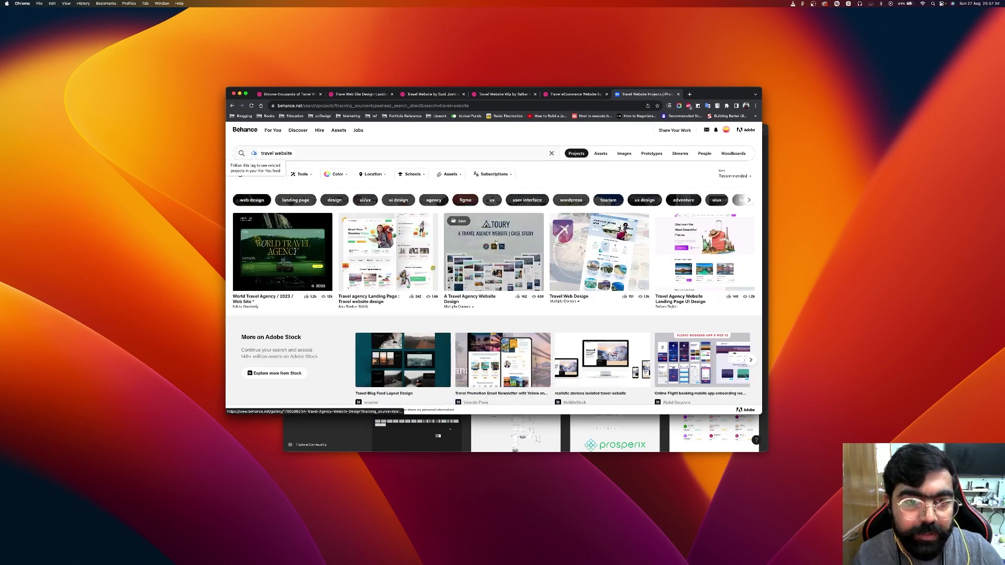
super+click(565, 248)
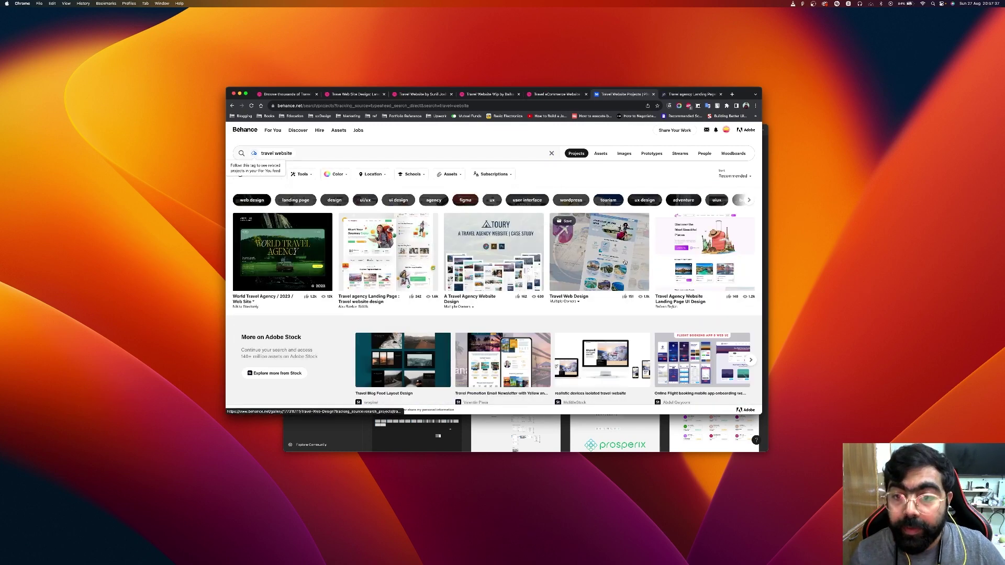
super+click(703, 263)
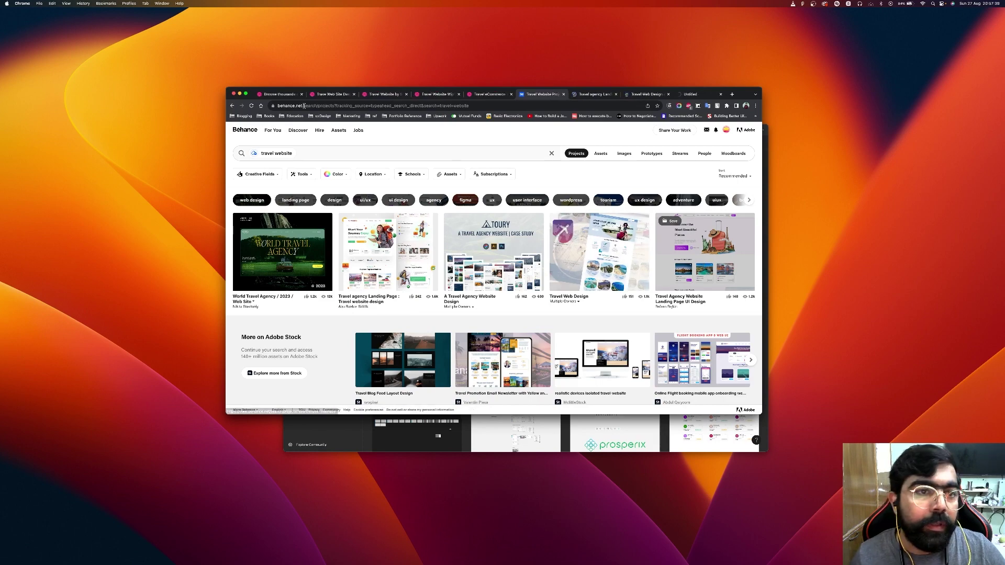
Step: Make the browser full screen and open the Trave Web Site Design landing page shot in its enlarged view
click(285, 95)
scroll(409, 200, down, 2)
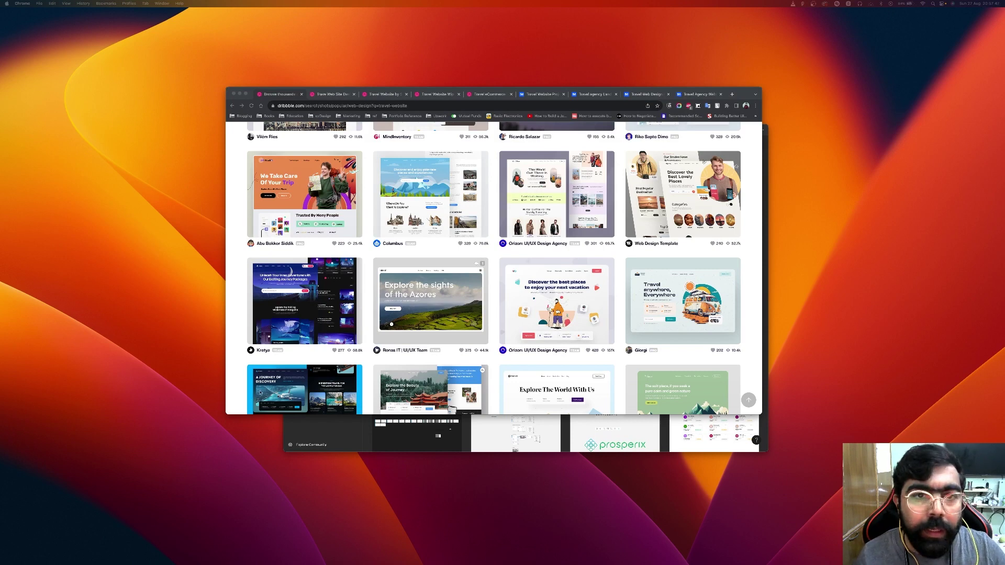
click(330, 93)
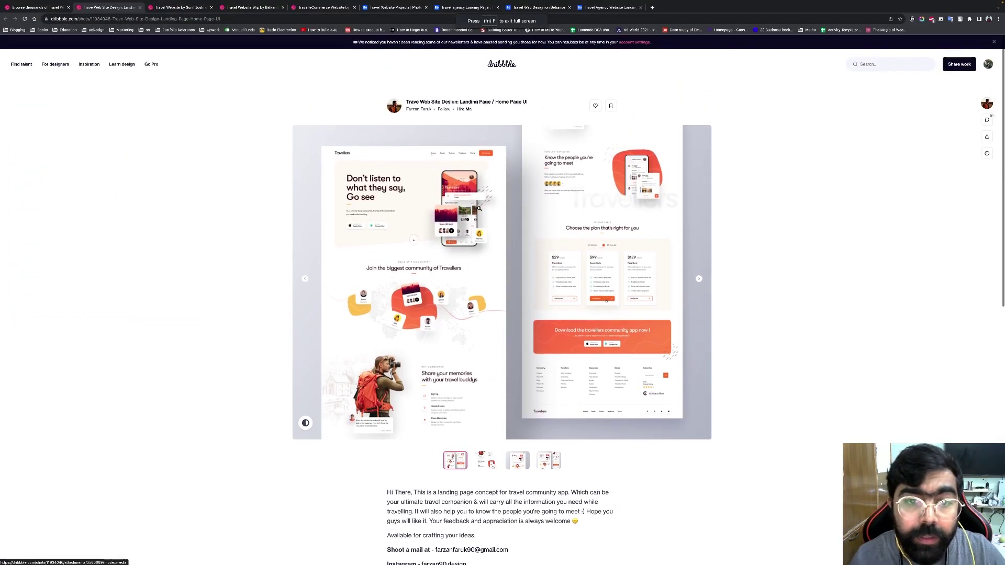
click(479, 208)
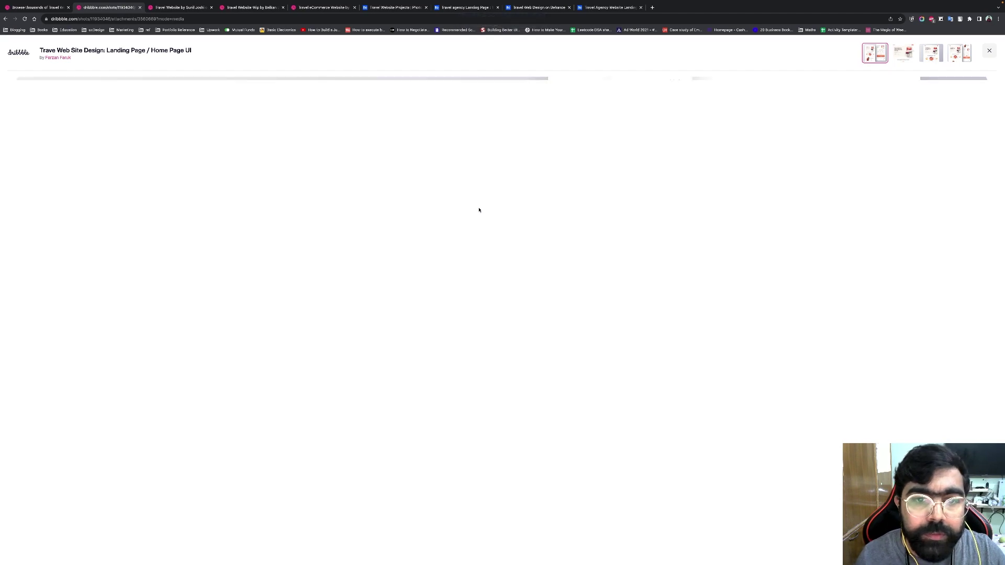
Step: Examine the sections of the enlarged Travellers landing page from hero to footer and copy its image
scroll(479, 209, down, 3)
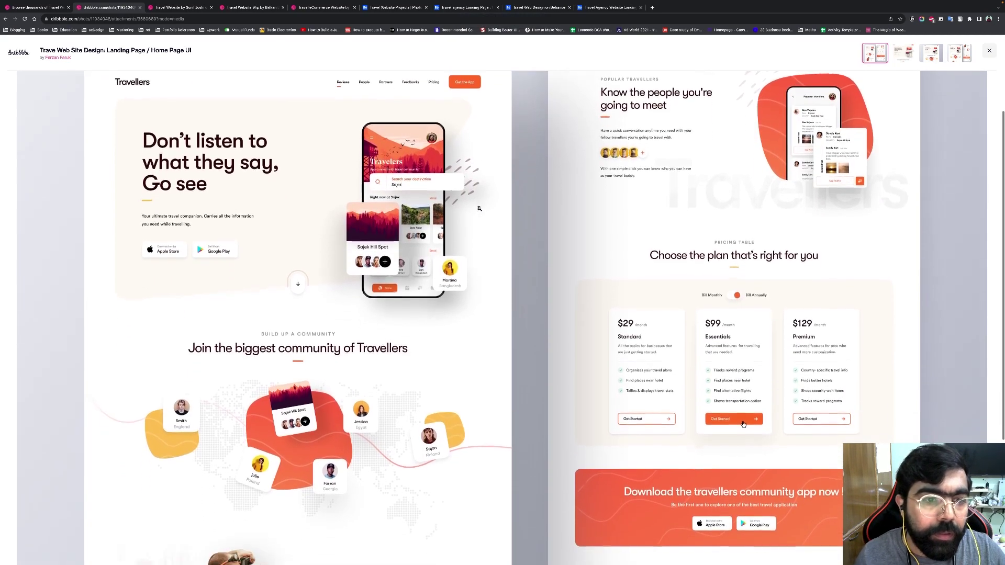
scroll(479, 208, down, 10)
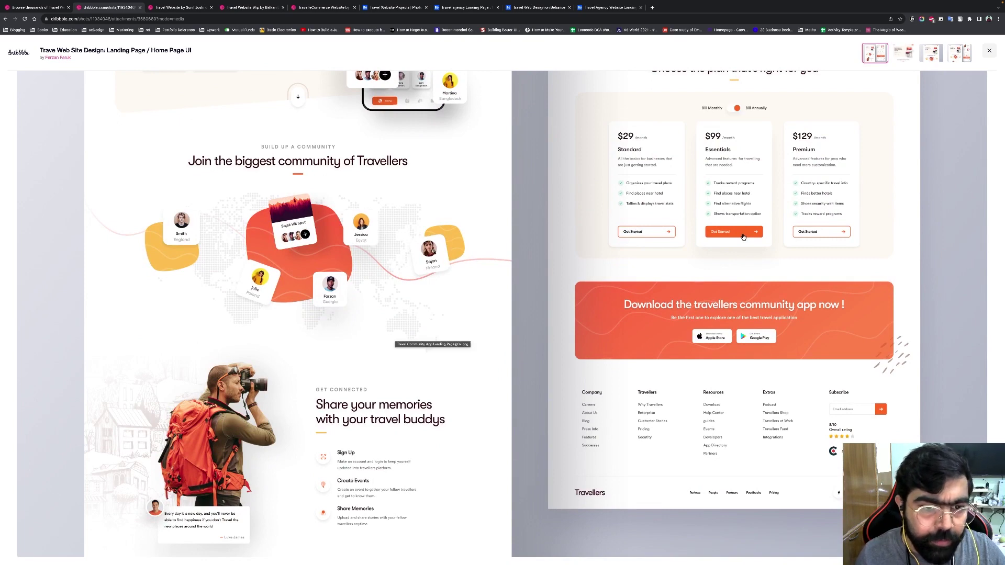
scroll(401, 501, up, 12)
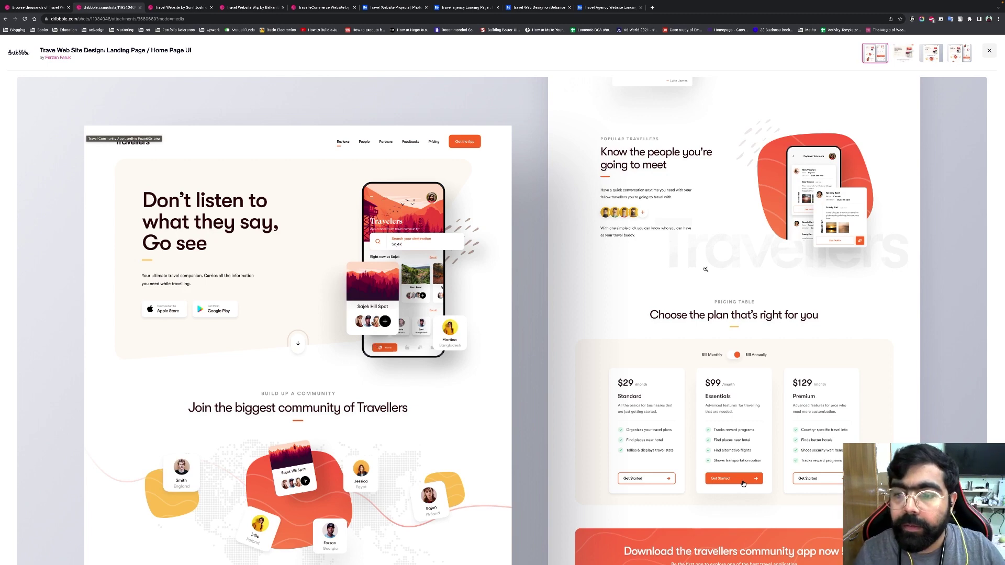
scroll(706, 269, down, 3)
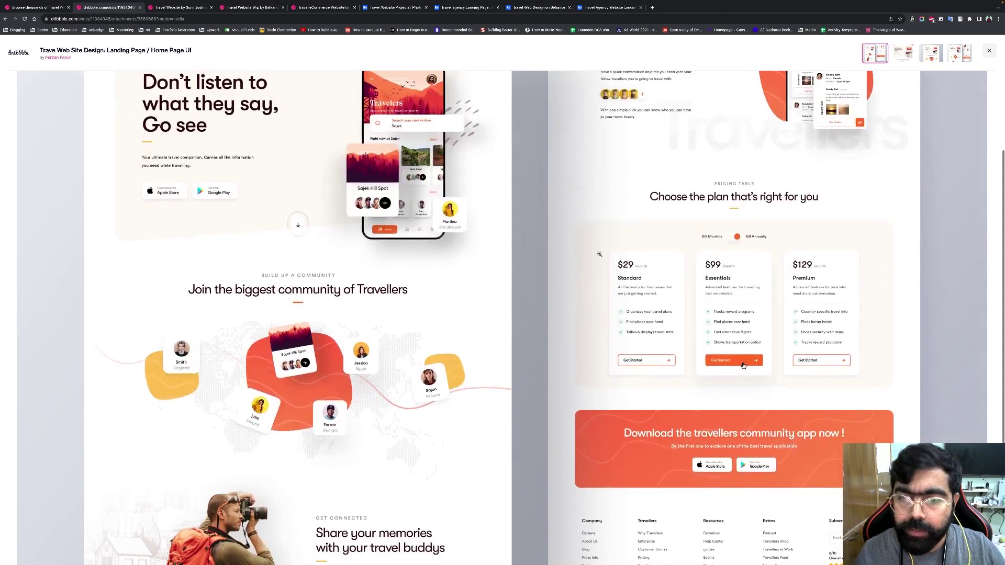
scroll(642, 368, down, 1)
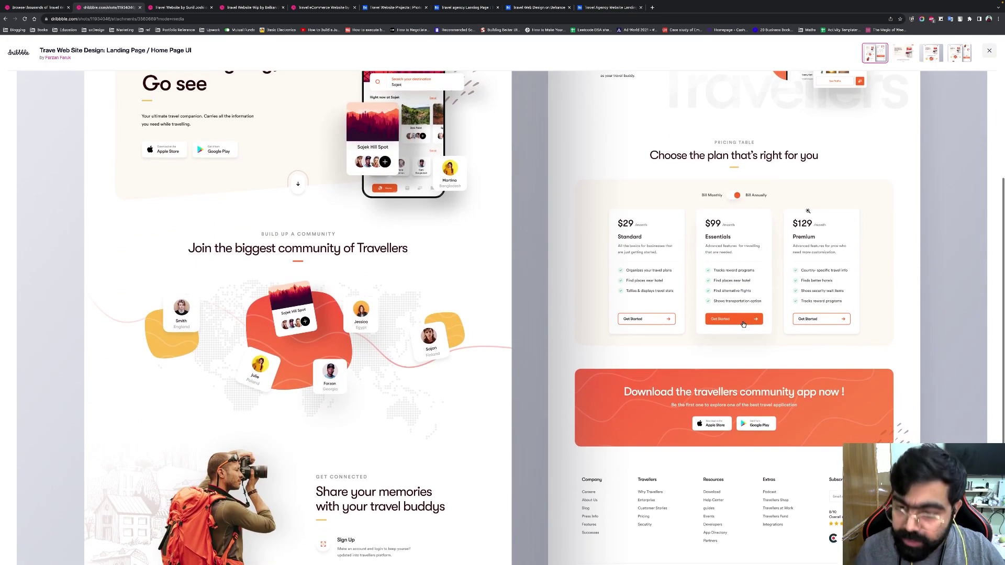
scroll(642, 368, down, 2)
scroll(471, 262, up, 5)
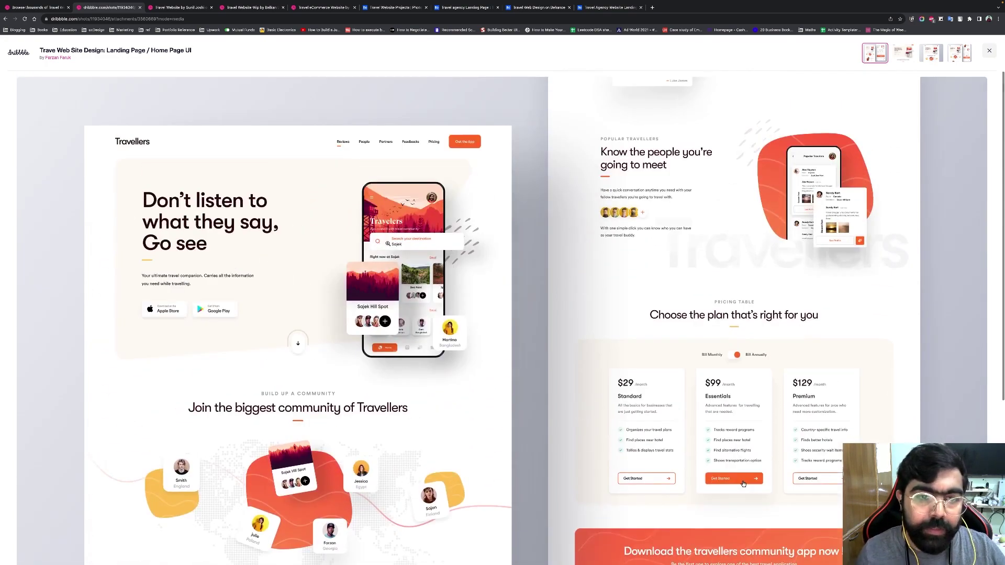
right_click(403, 211)
click(418, 227)
Step: Switch to Figma on the other desktop and make its window full screen
key(ctrl+Up)
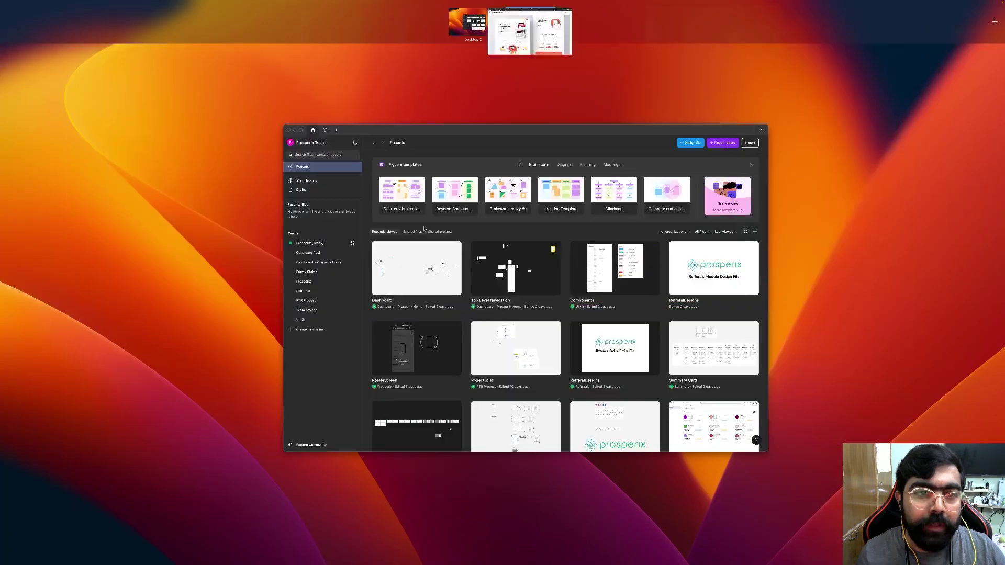
click(405, 204)
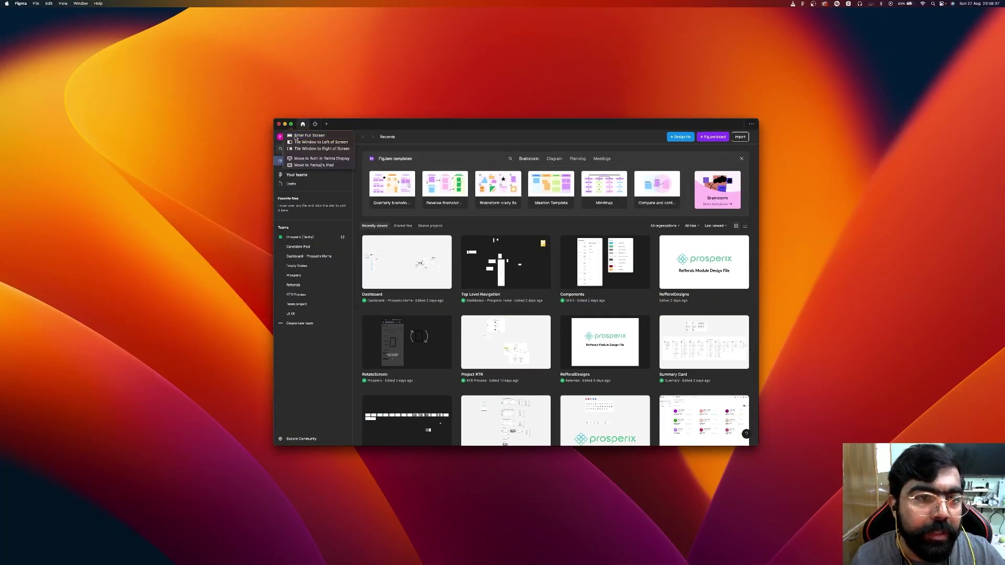
click(311, 136)
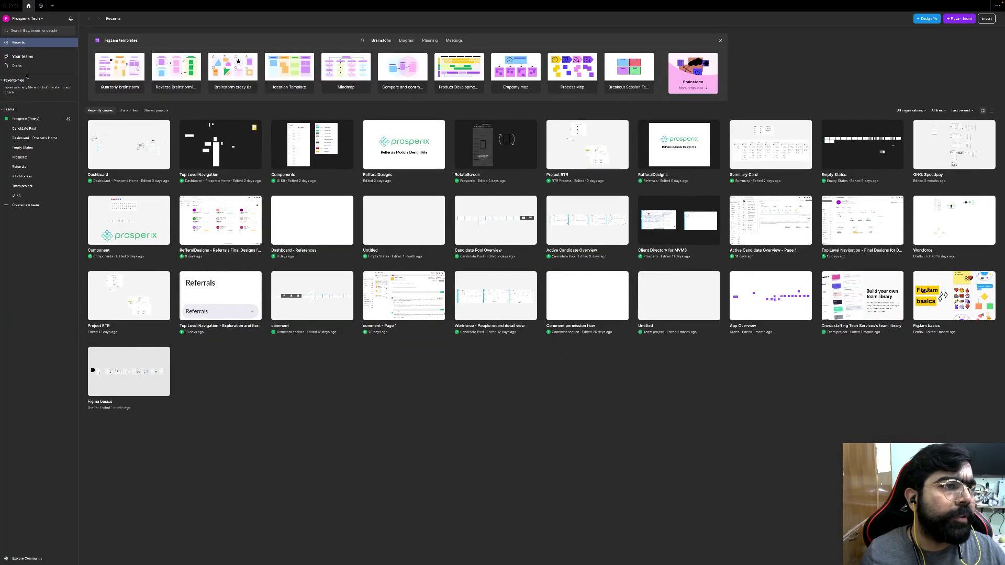
Step: Switch Figma to the third listed account and create a new design file
click(26, 19)
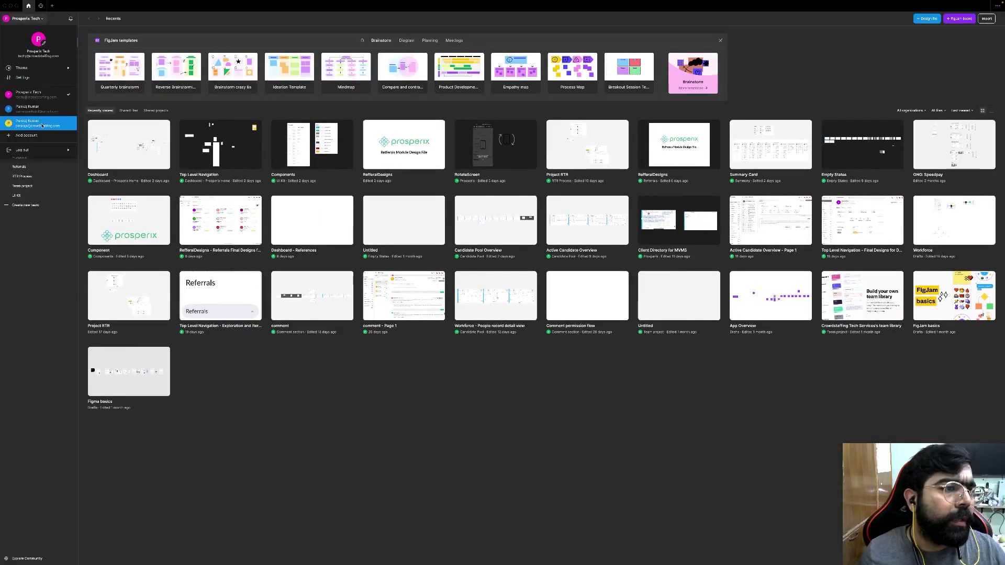
click(42, 125)
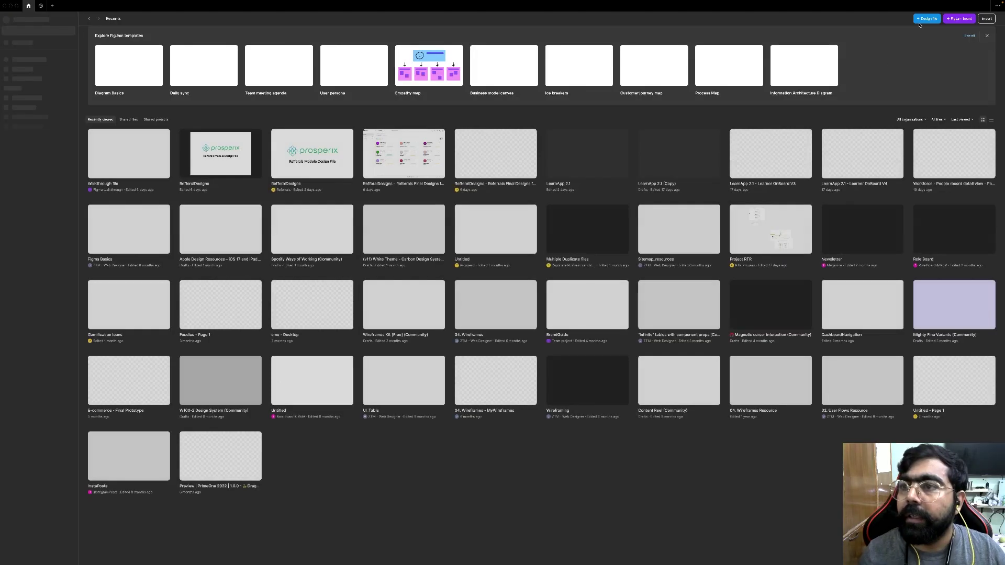
click(924, 19)
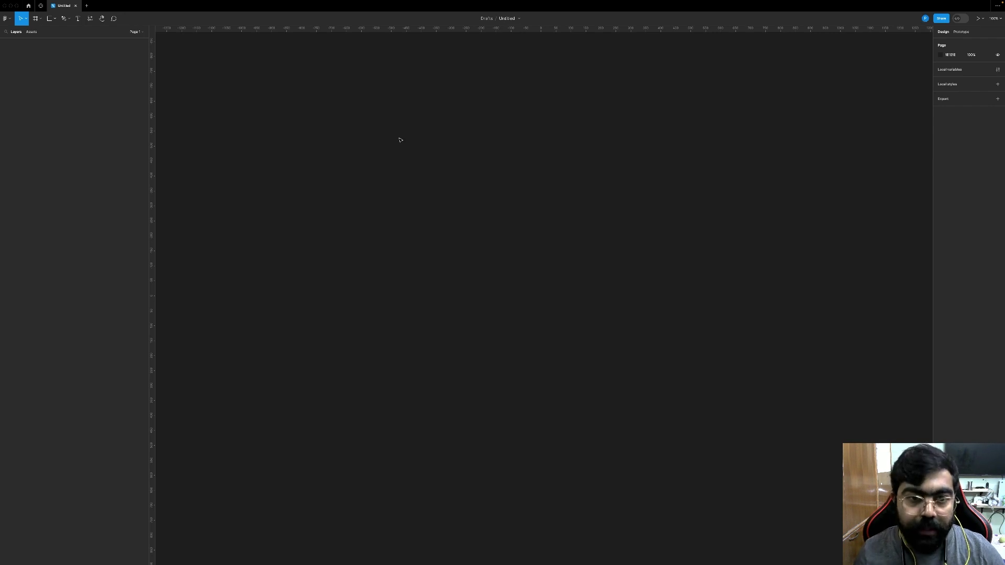
Step: Paste the copied landing page image onto the canvas and scale it down to about 3219 × 2414
key(ctrl+v)
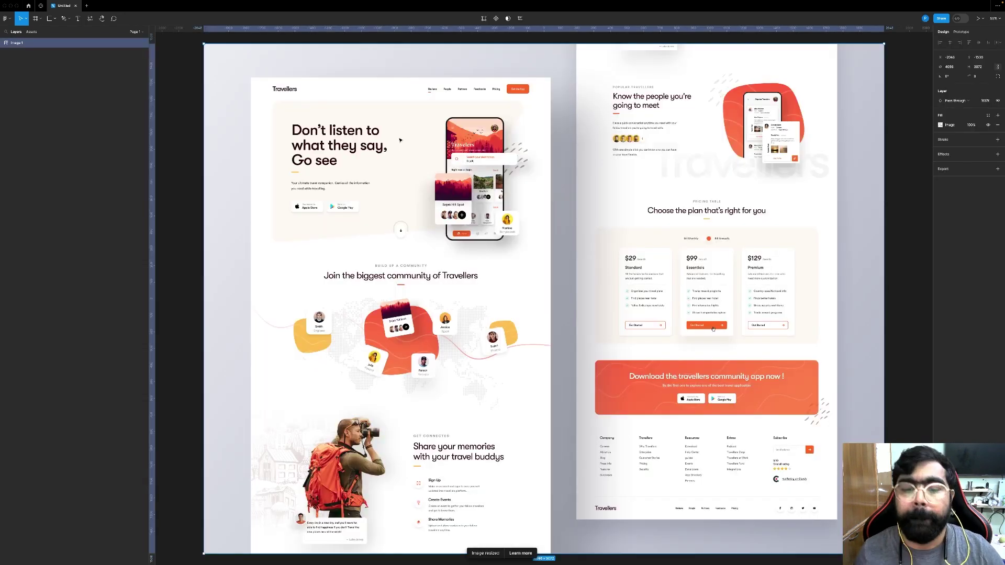
scroll(421, 176, down, 5)
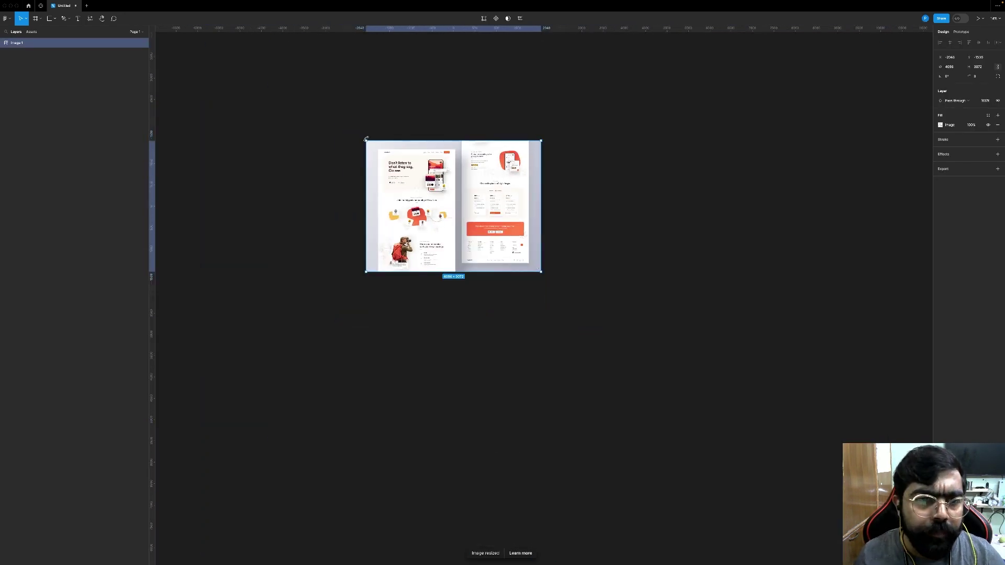
drag(365, 140, 403, 170)
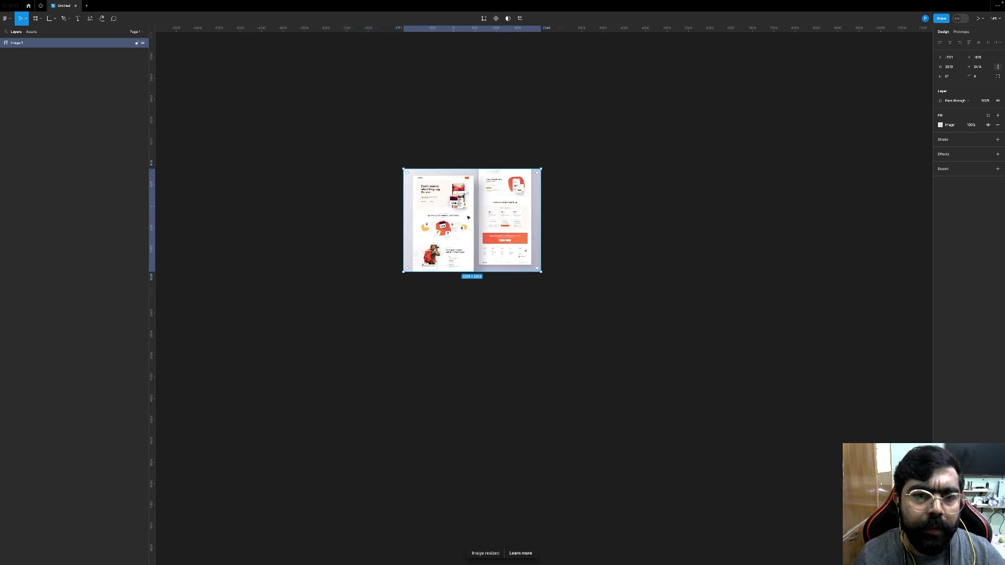
scroll(467, 218, right, 4)
scroll(467, 217, down, 2)
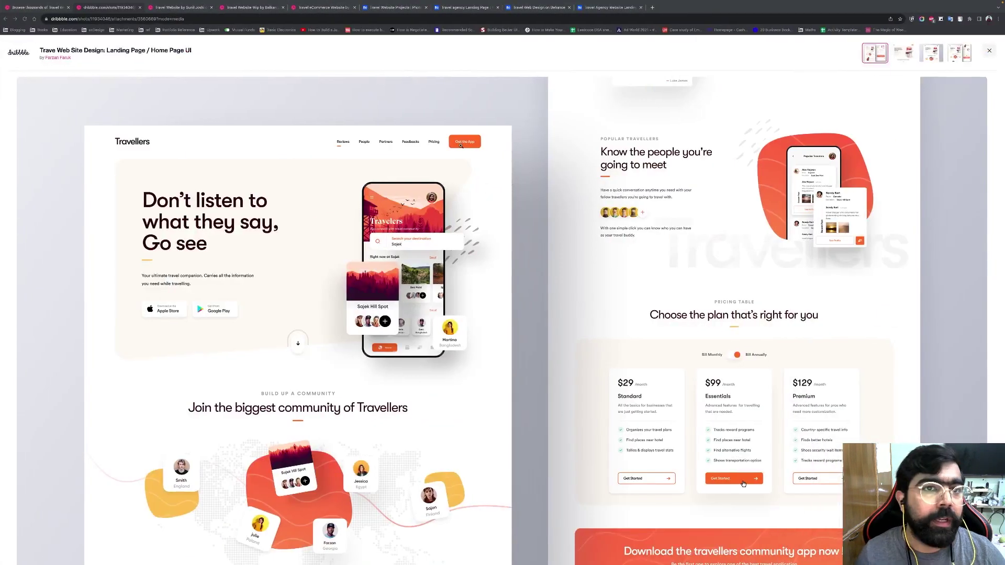
Step: Close the Travellers landing page tab, view both images of the Travel Website shot on Dribbble, and close that shot too
click(268, 64)
click(140, 8)
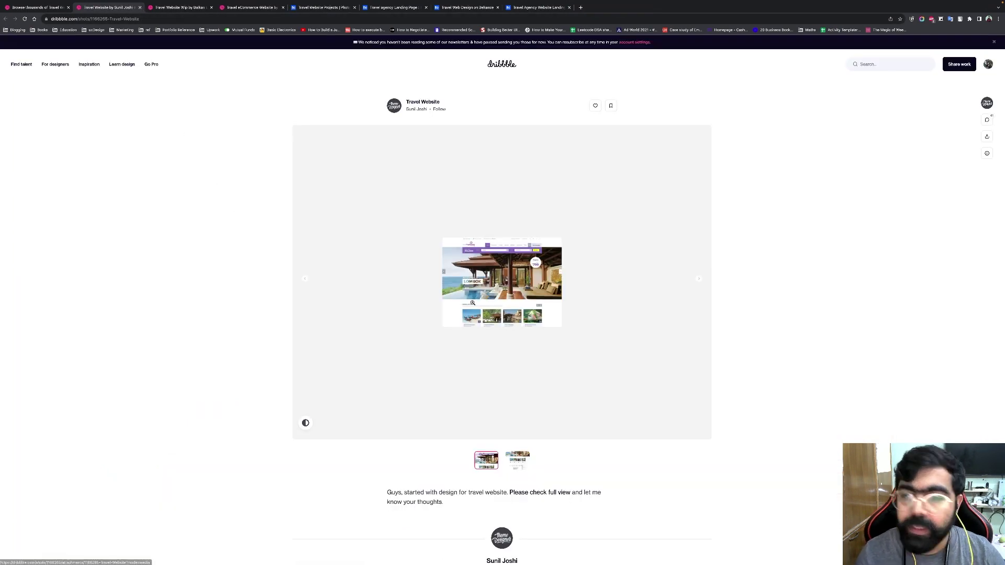
right_click(511, 231)
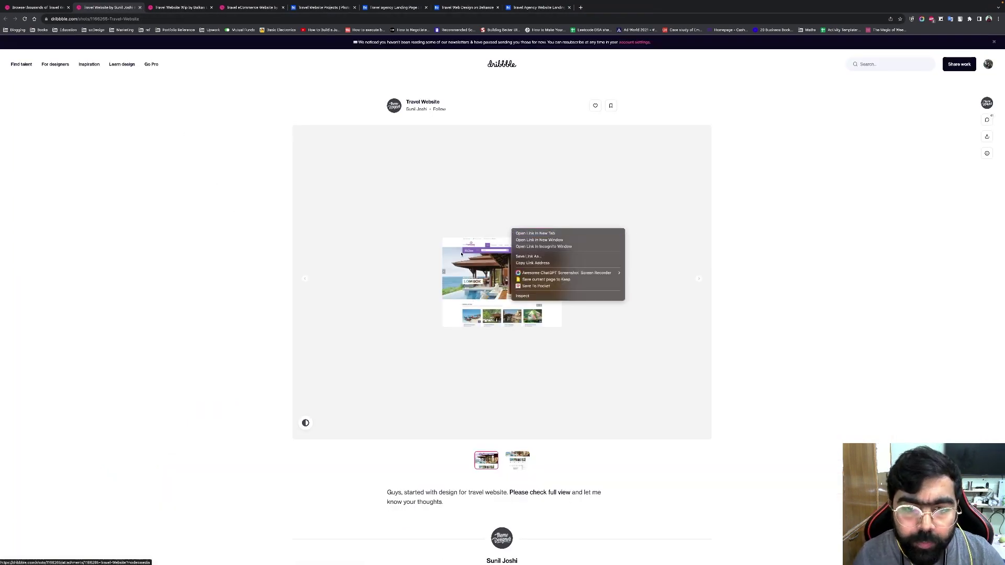
click(271, 328)
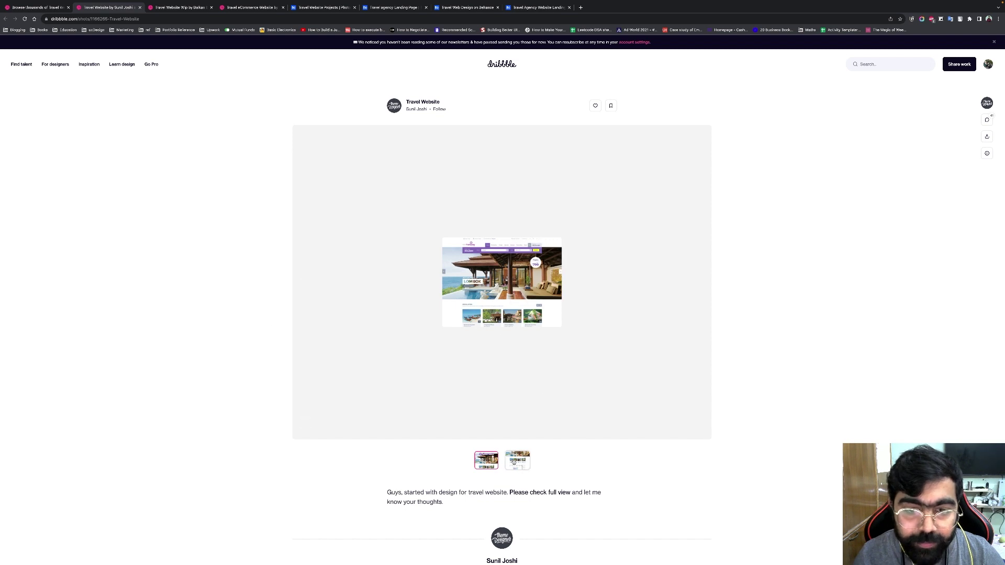
click(517, 460)
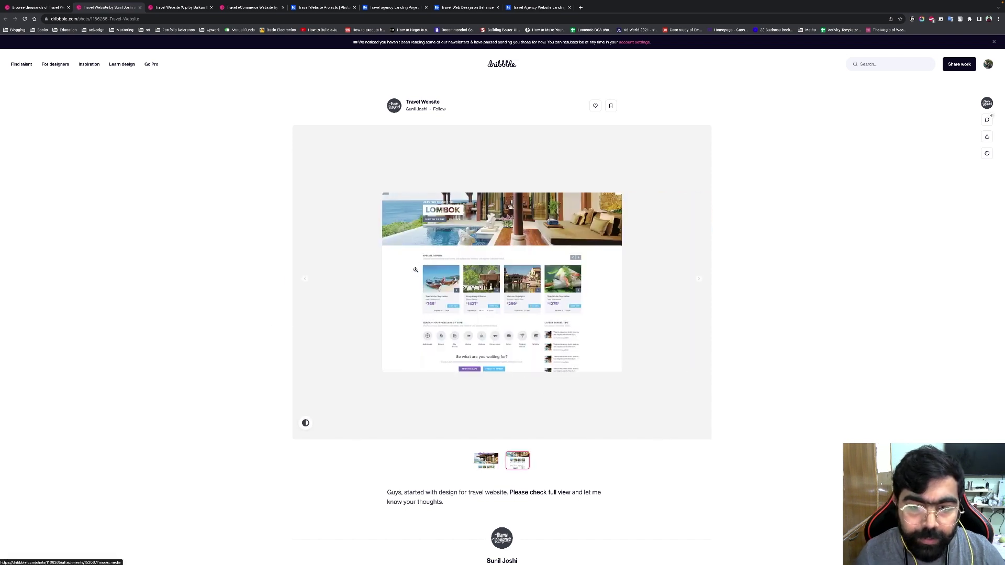
key(ctrl+w)
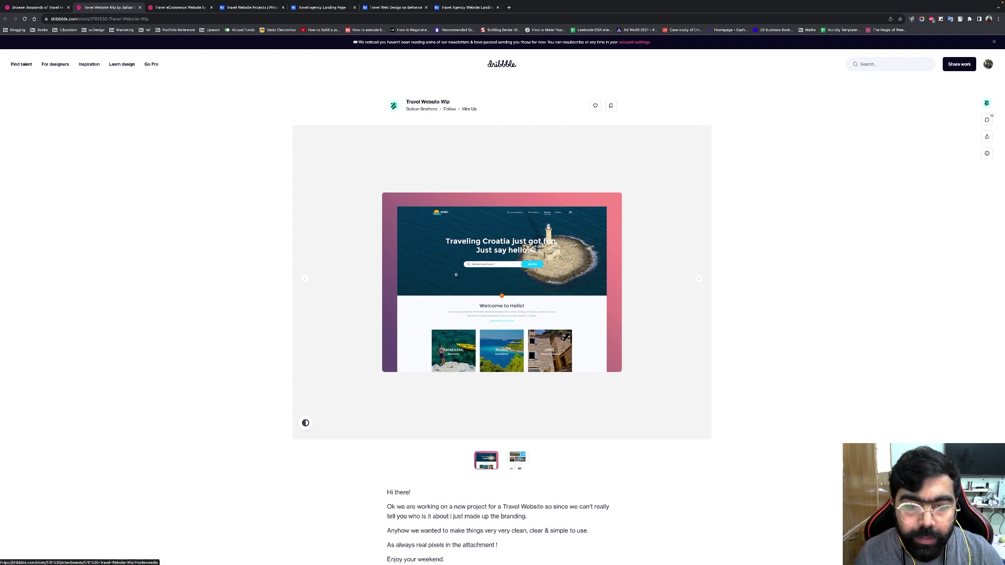
Step: Capture the second image of the Travel Website Wip shot as a screenshot and paste it into the Figma file directly below the Travellers image
click(512, 453)
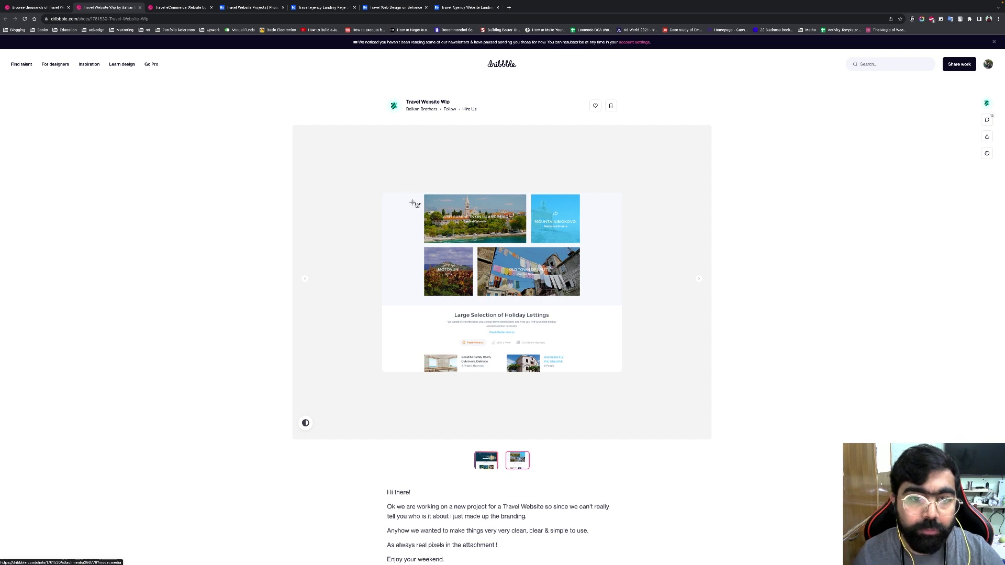
drag(390, 192, 638, 383)
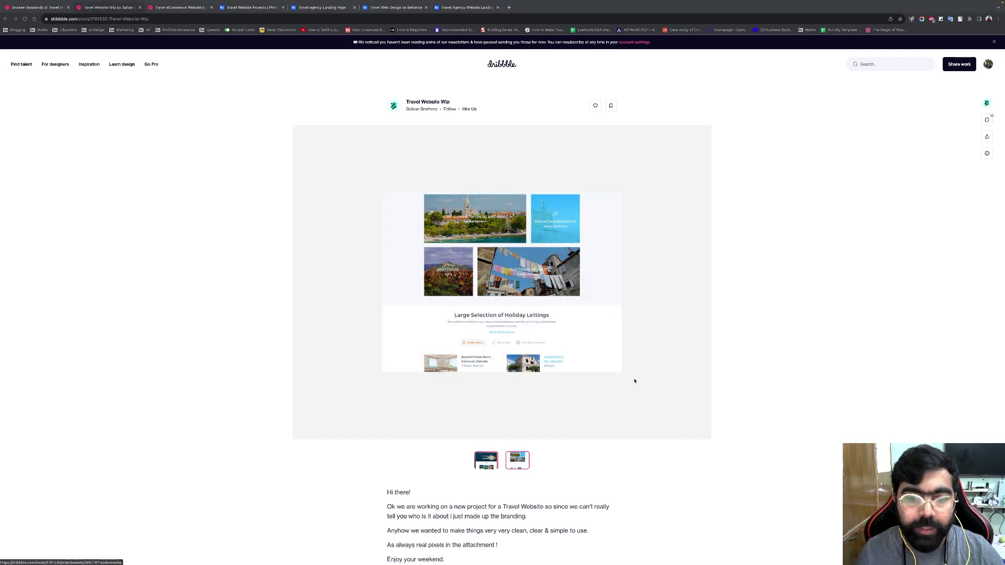
key(alt+Tab)
click(536, 332)
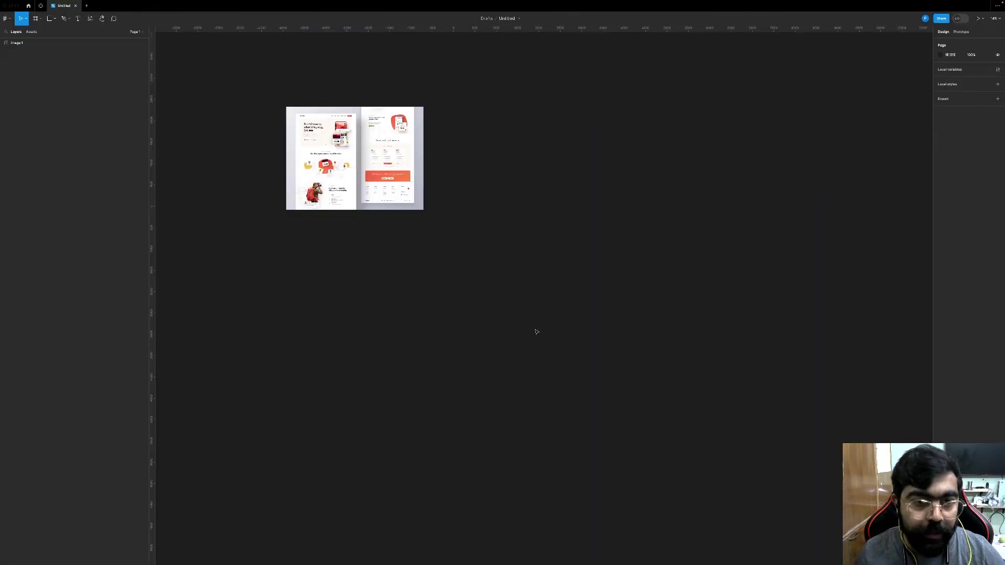
key(ctrl+v)
drag(539, 297, 296, 230)
Step: Return to the browser, open the Travel eCommerce Website shot's full-size Out2See image in a new tab and copy it
key(ctrl+Right)
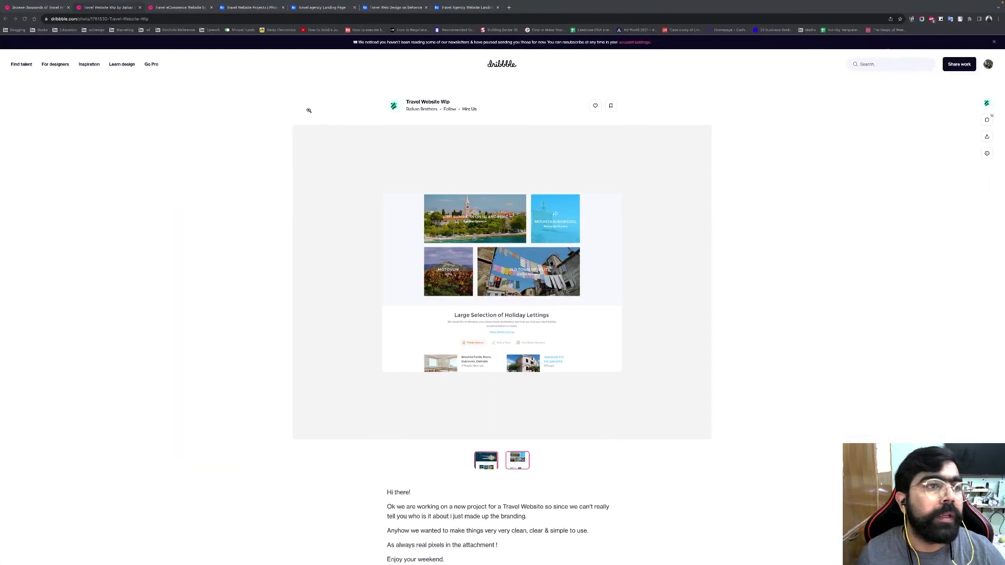
click(189, 8)
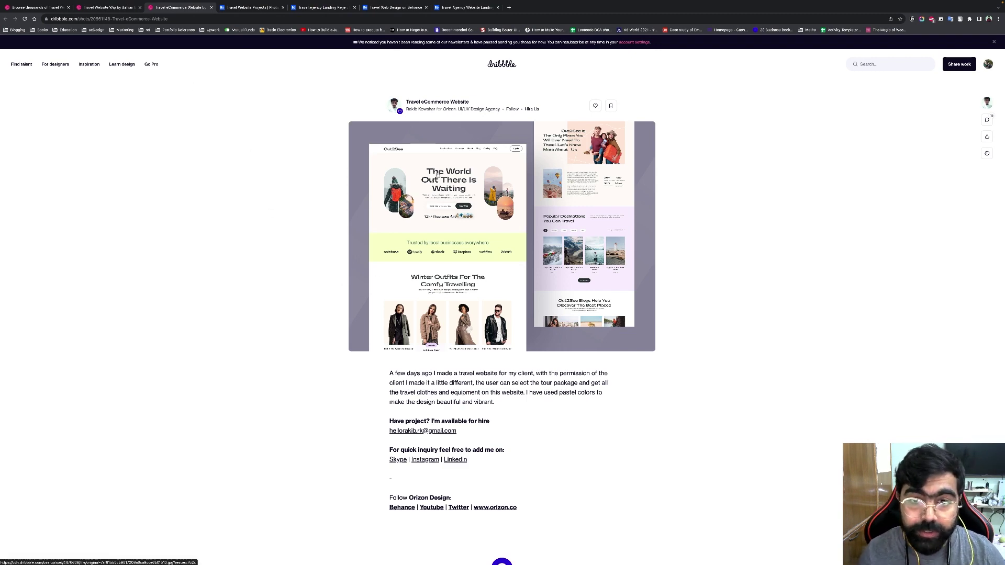
click(507, 225)
right_click(510, 225)
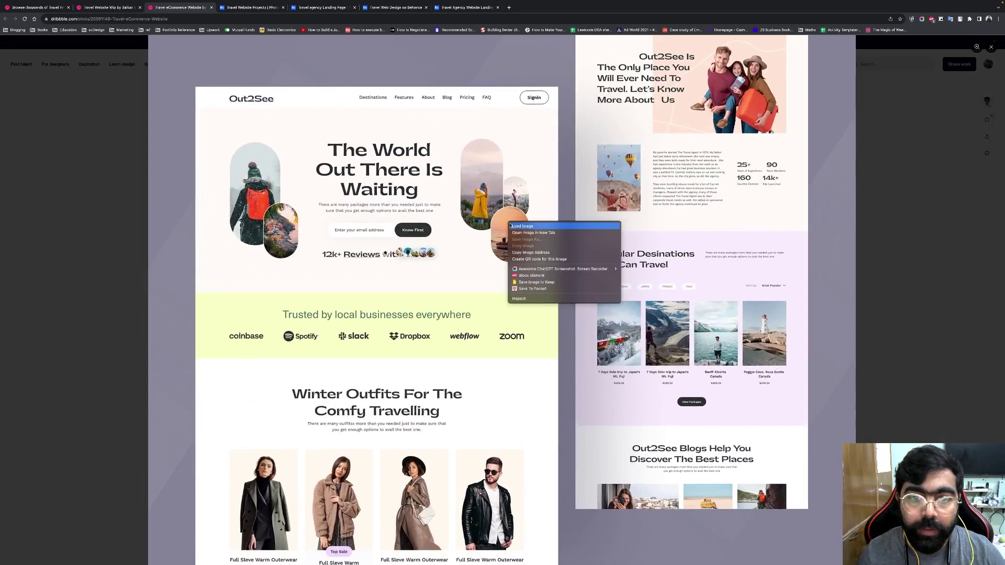
click(531, 232)
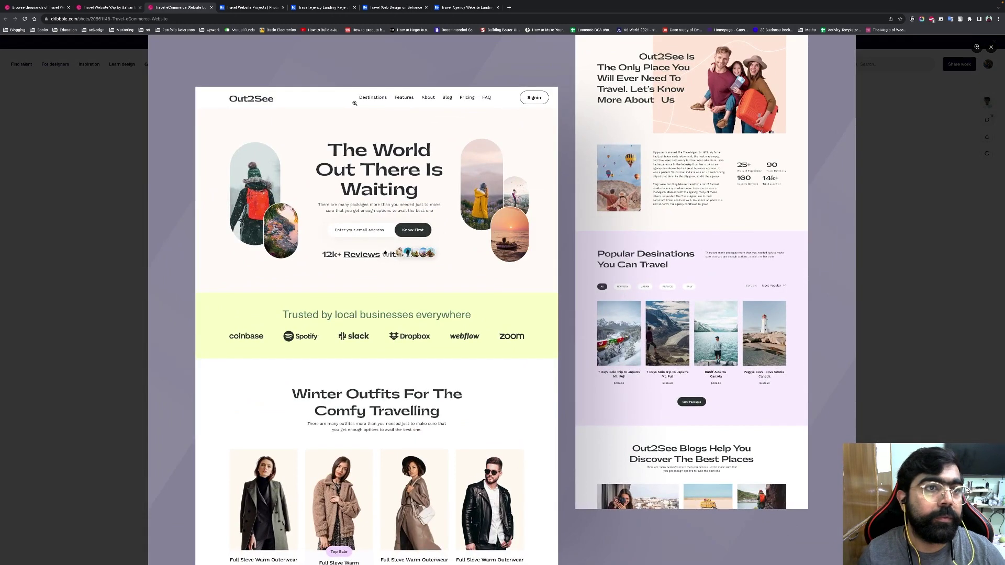
click(247, 8)
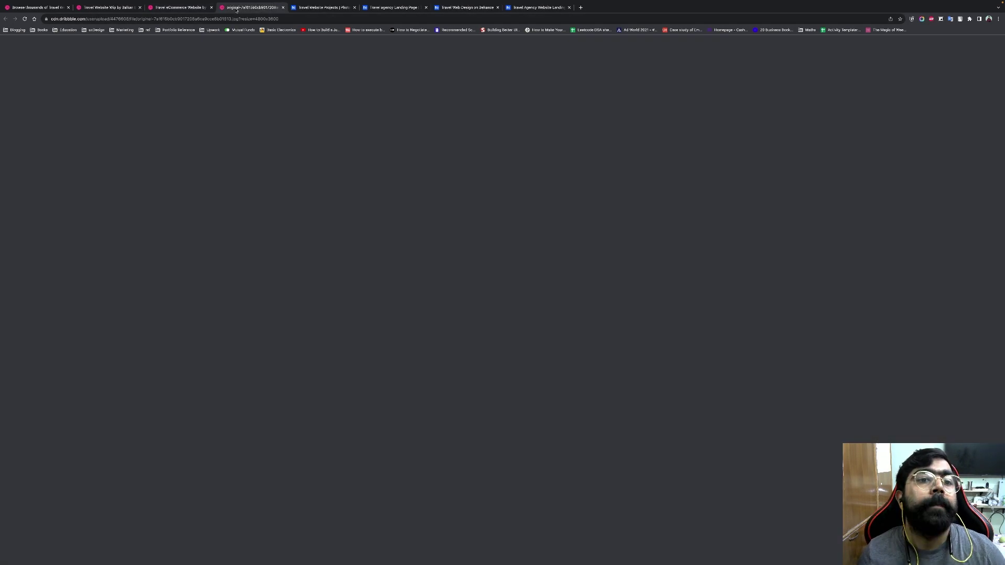
right_click(446, 158)
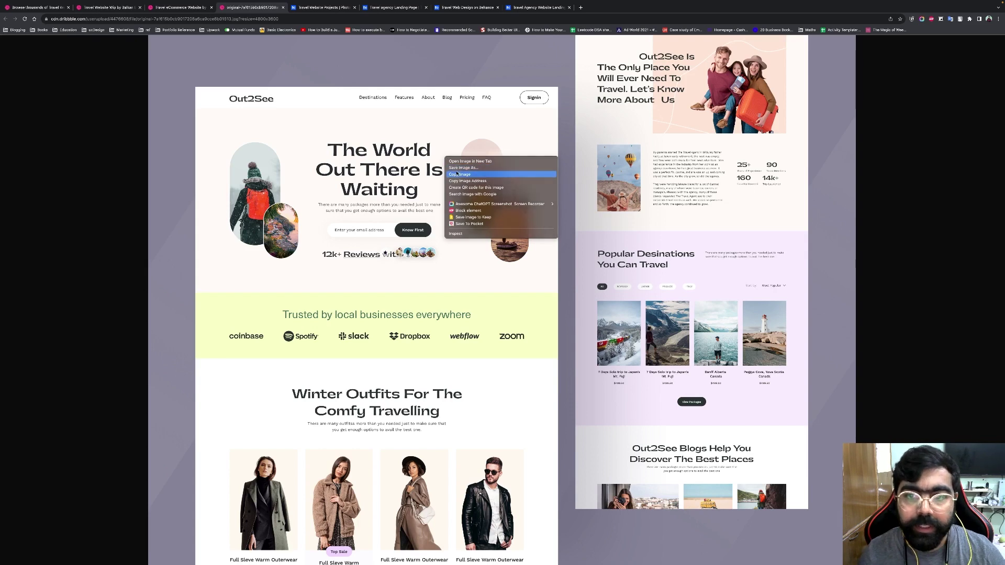
click(460, 174)
Step: Paste the Out2See image into the Figma file and place it below the smaller screenshot, aligned to the same left edge
key(ctrl+Left)
key(super+v)
click(425, 333)
scroll(425, 332, left, 3)
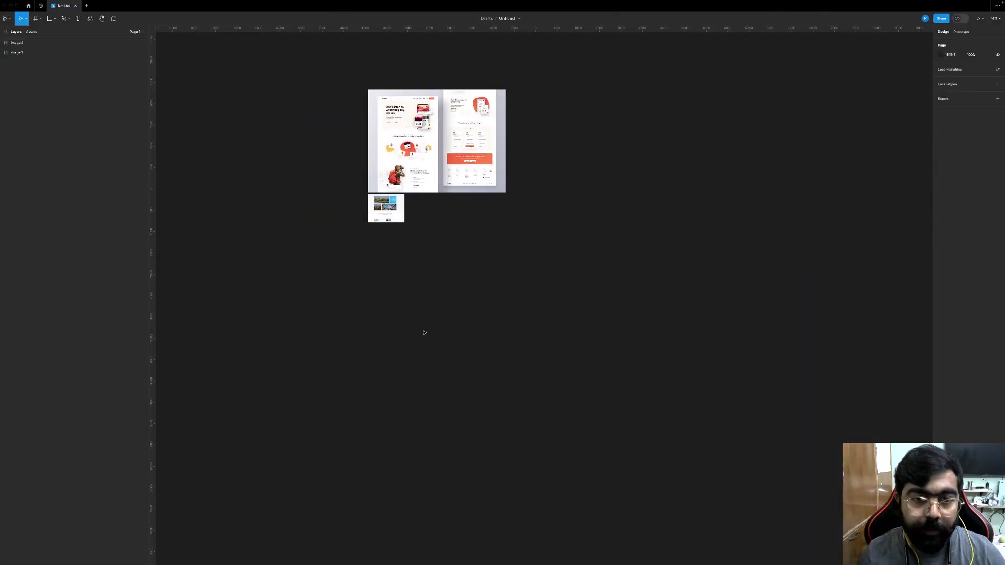
key(super+v)
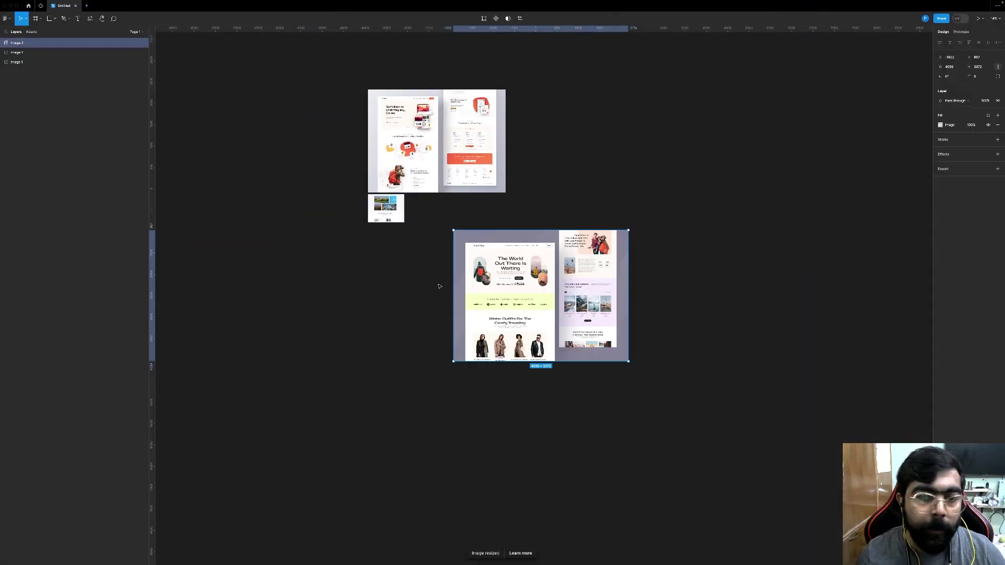
drag(464, 288, 378, 293)
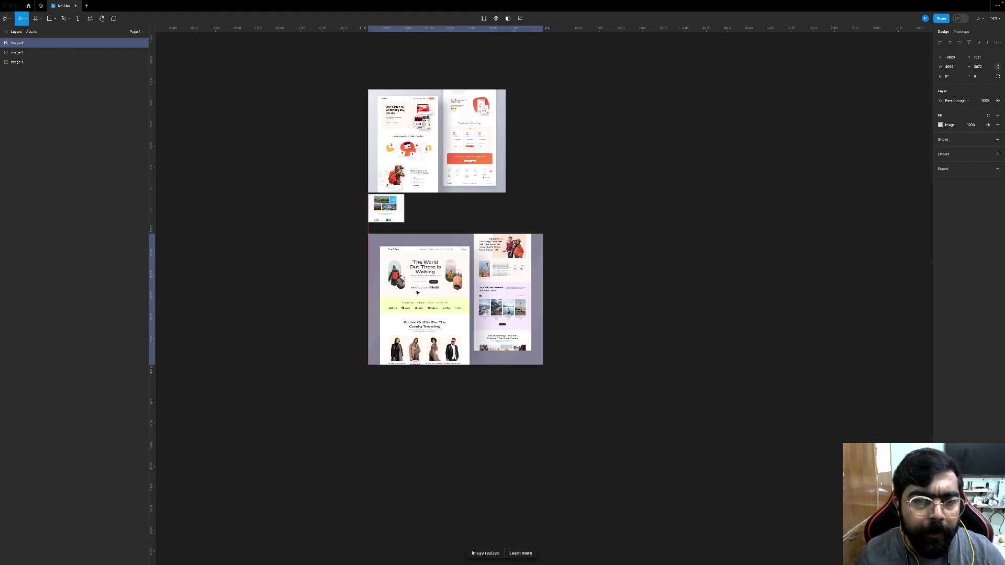
Step: Return to the browser, go to the Travel agency Landing Page project on Behance and enlarge its first image
key(ctrl+Right)
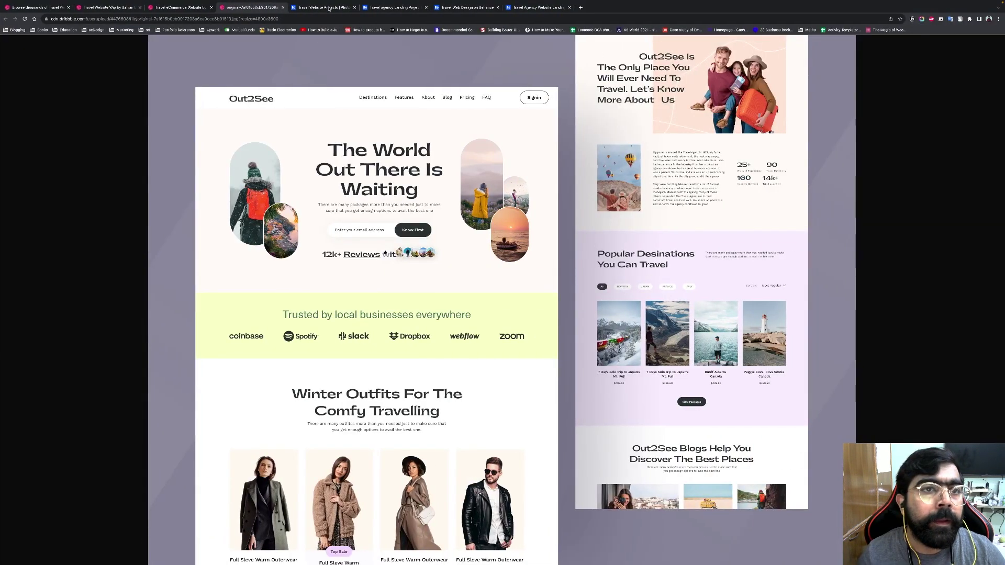
click(329, 9)
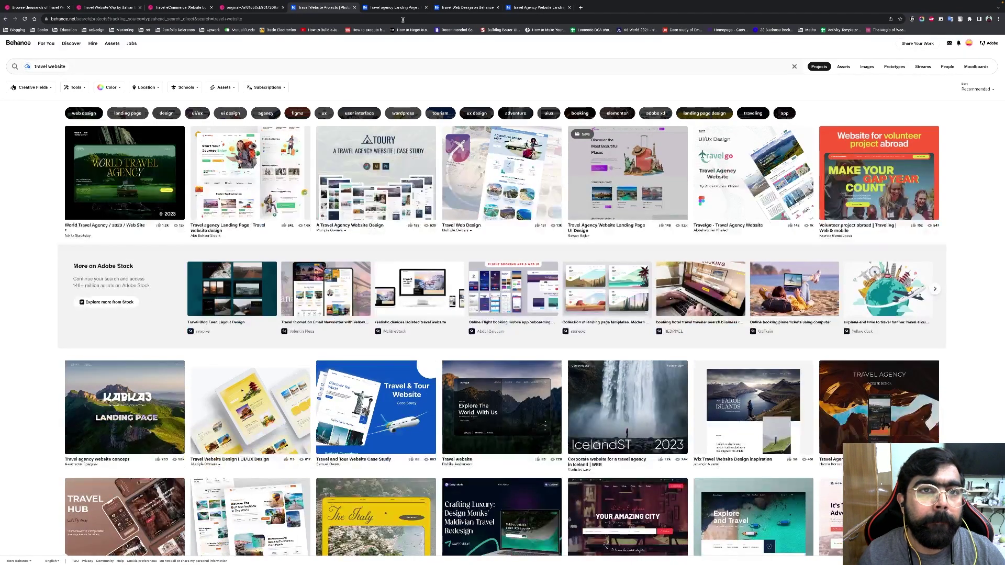
click(402, 10)
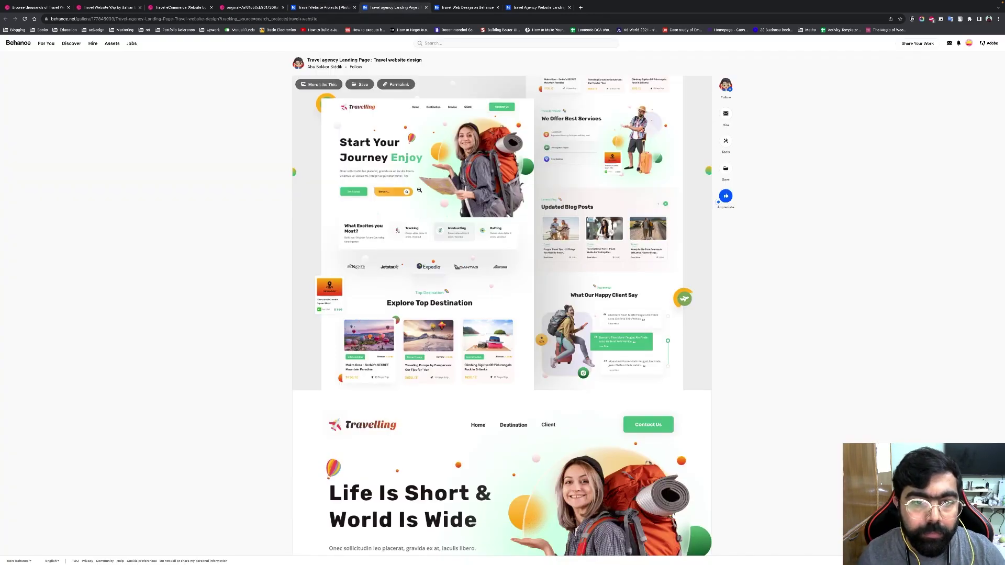
scroll(419, 190, down, 1)
scroll(419, 190, up, 1)
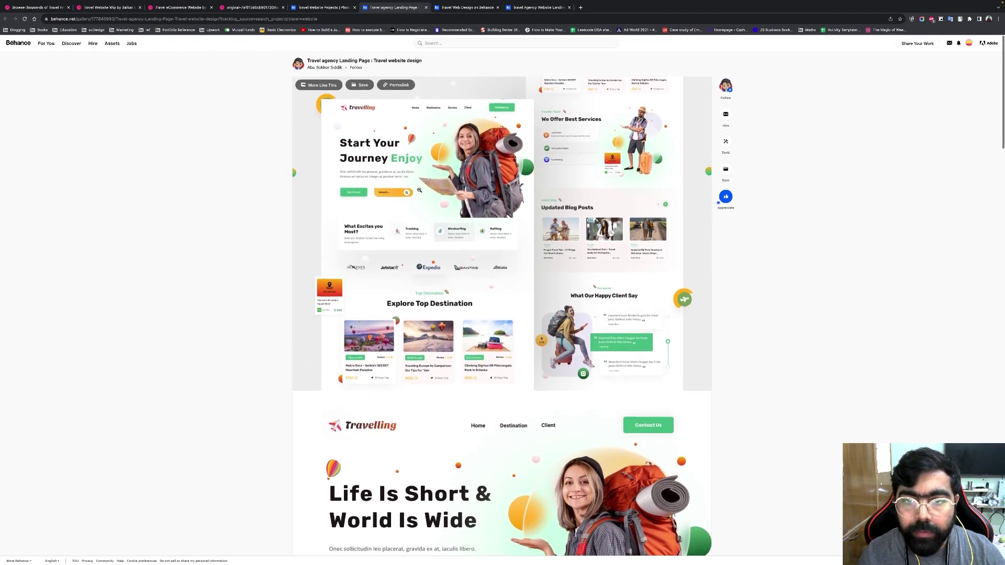
right_click(451, 179)
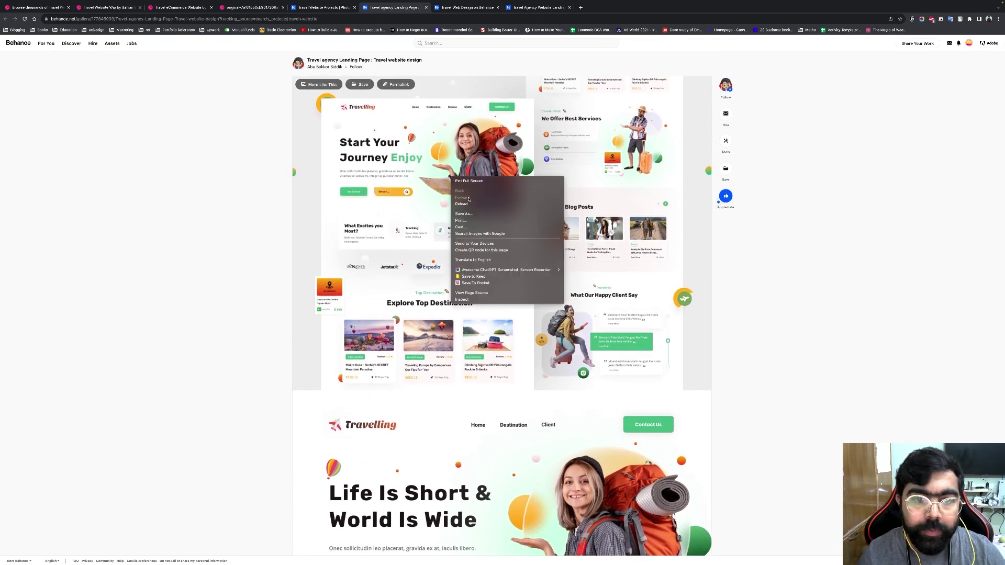
click(404, 185)
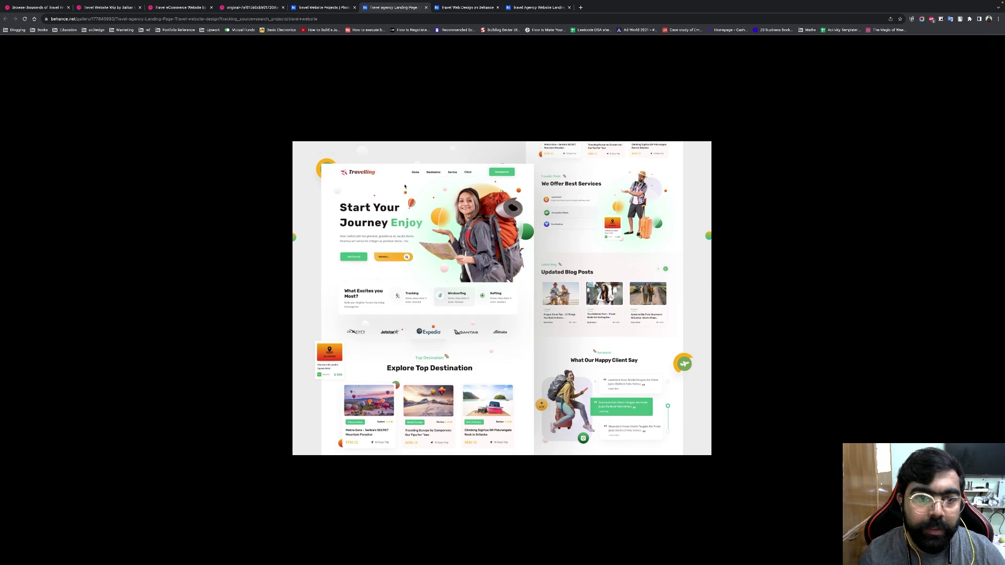
right_click(405, 186)
right_click(370, 191)
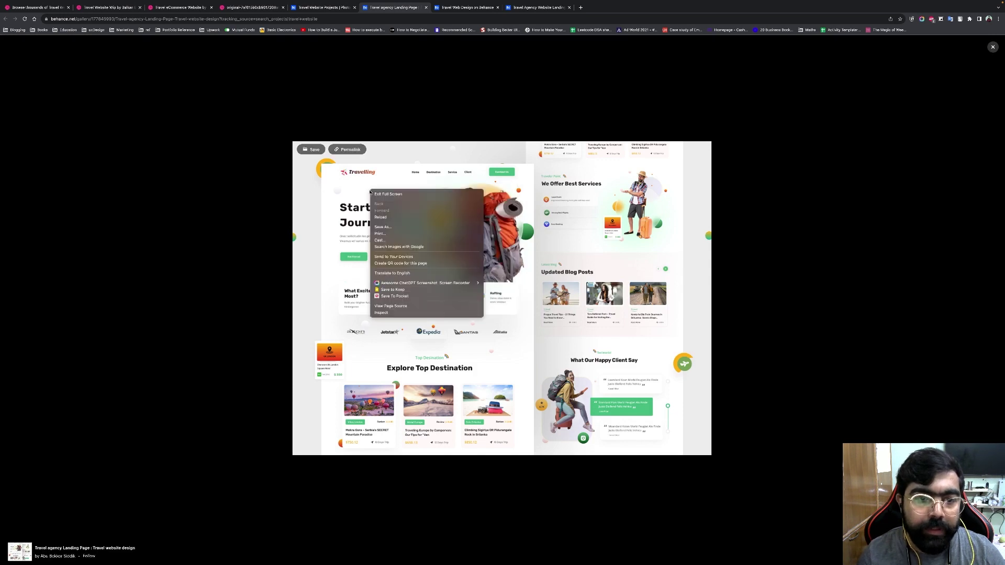
click(338, 283)
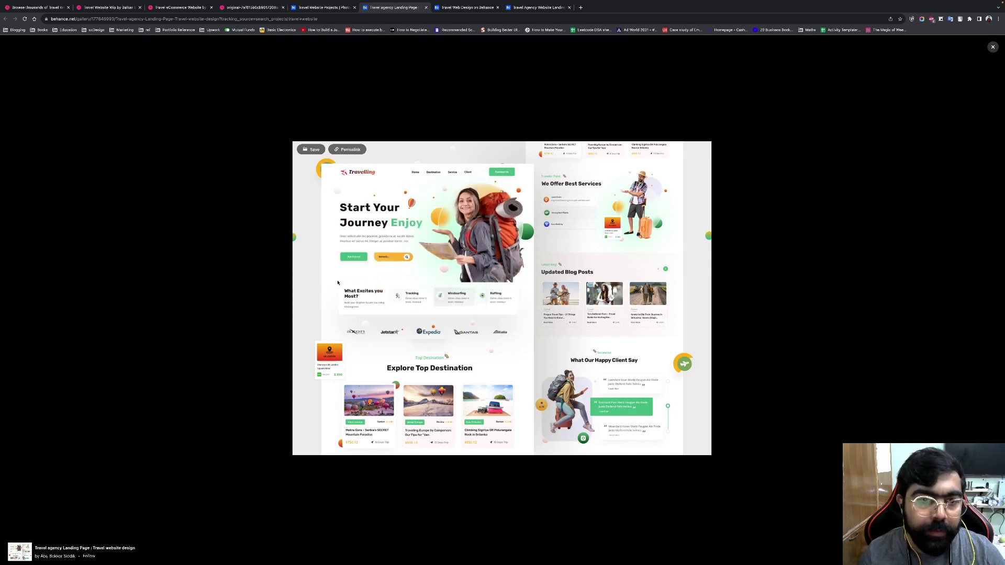
right_click(337, 283)
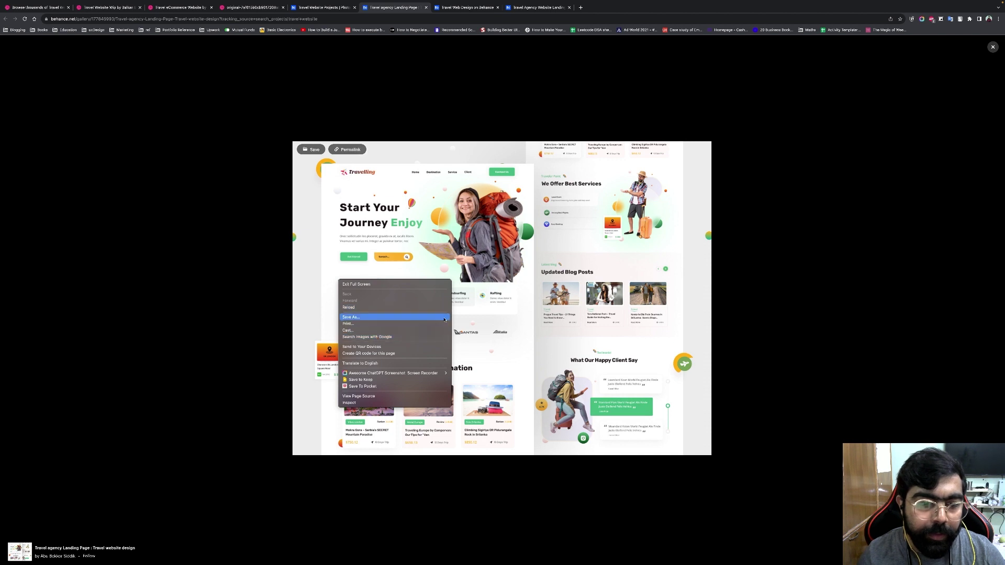
click(509, 277)
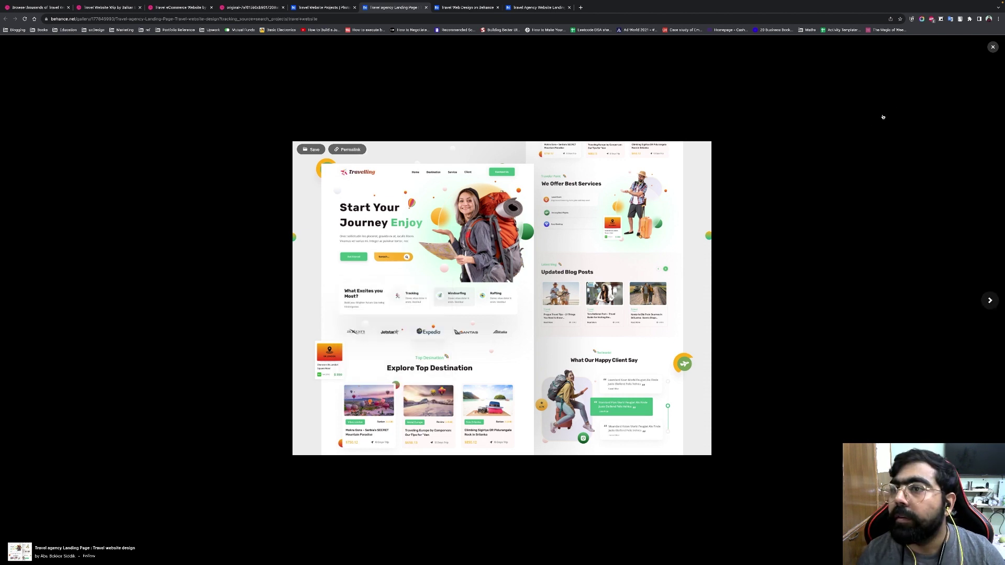
Step: Inspect the enlarged image's lightbox container in the developer tools, expand its markup, and close the tools
right_click(449, 236)
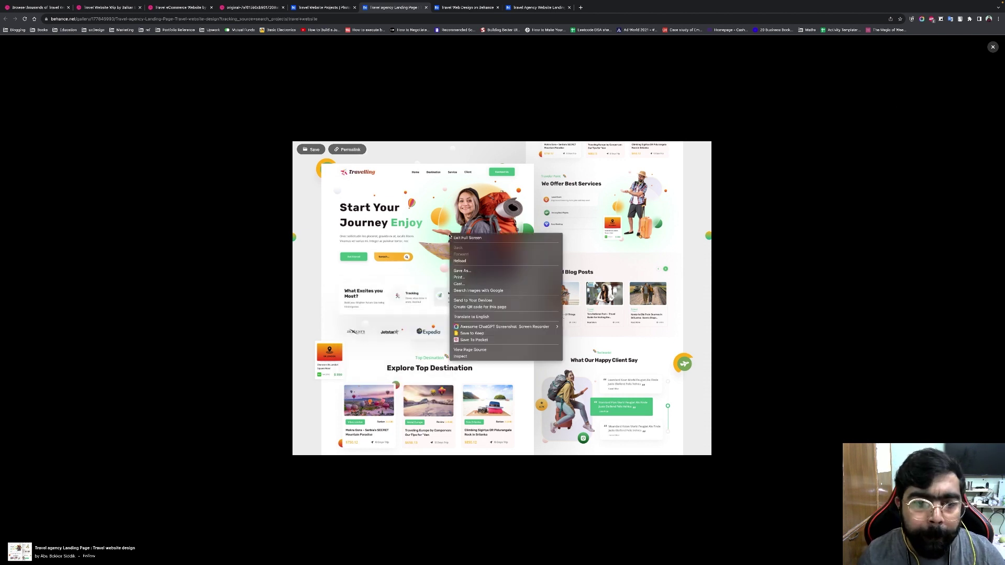
click(461, 357)
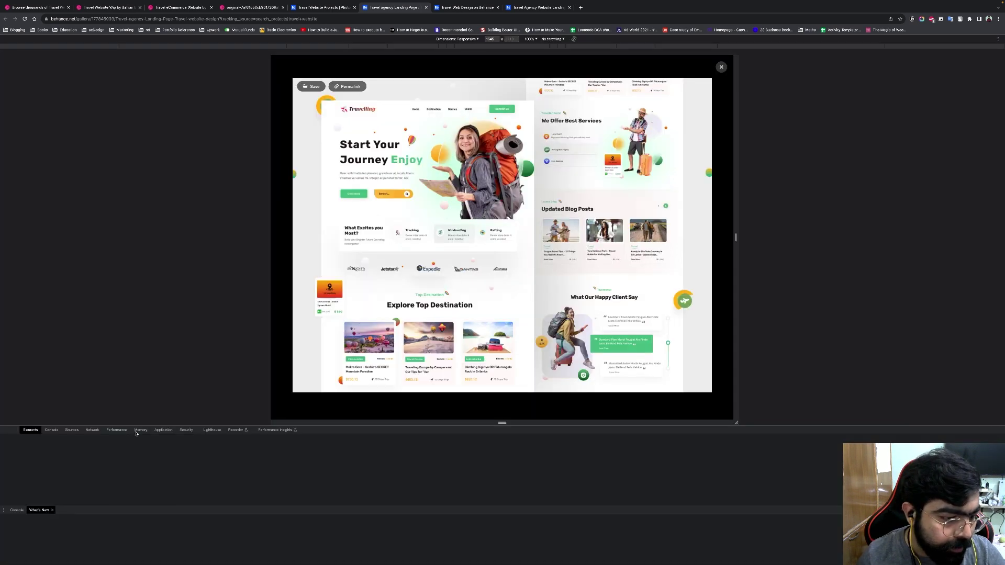
click(5, 430)
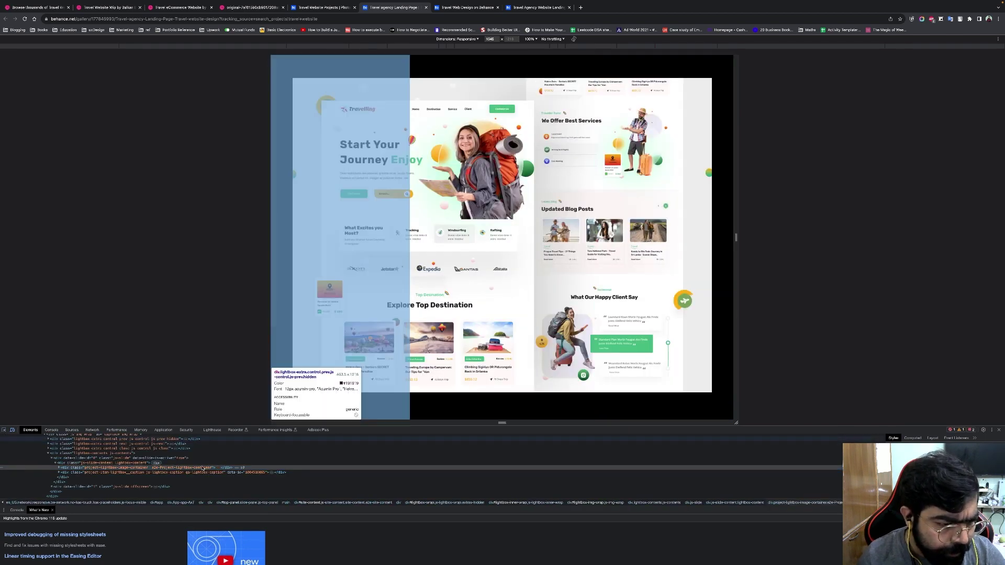
click(59, 468)
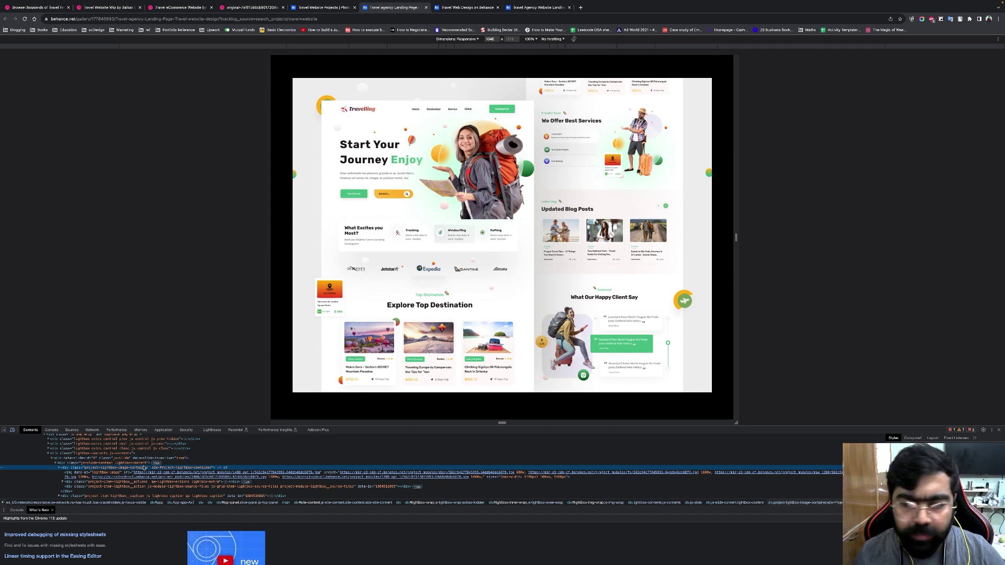
click(999, 431)
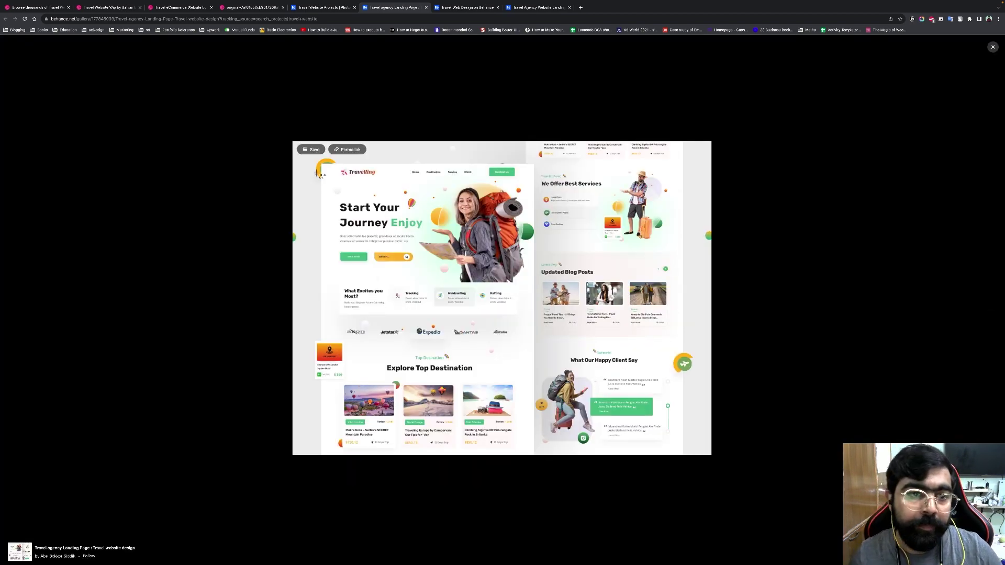
Step: Capture the enlarged Travelling landing page as a screenshot, paste it into the Figma file and place it below the Out2See image
drag(312, 160, 701, 450)
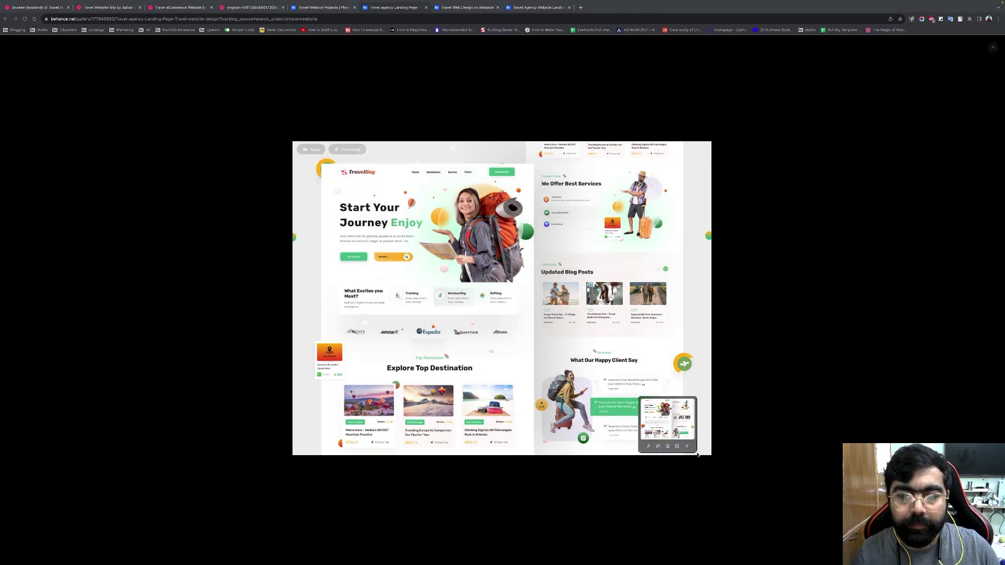
key(alt+Tab)
scroll(586, 408, down, 1)
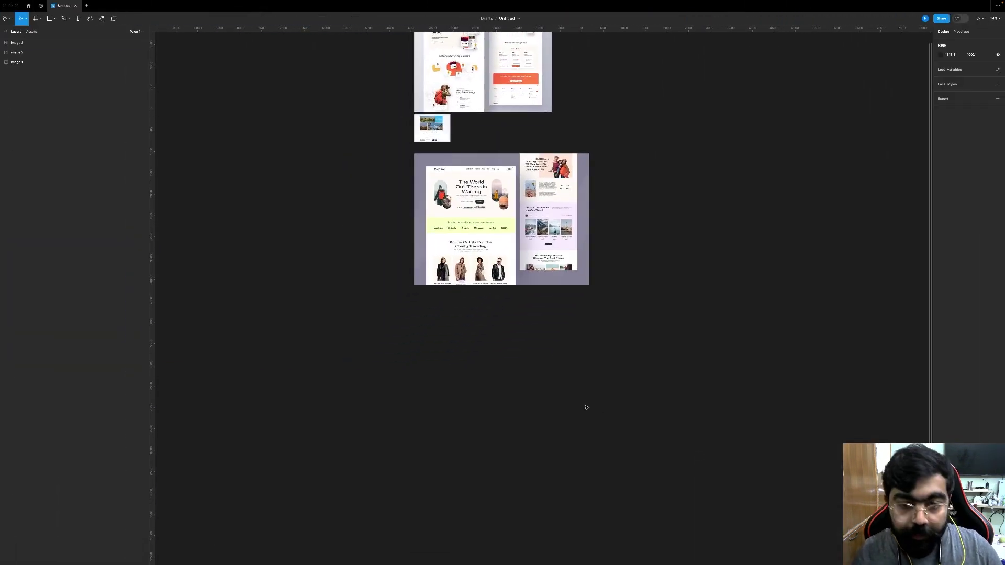
key(ctrl+v)
drag(538, 306, 600, 443)
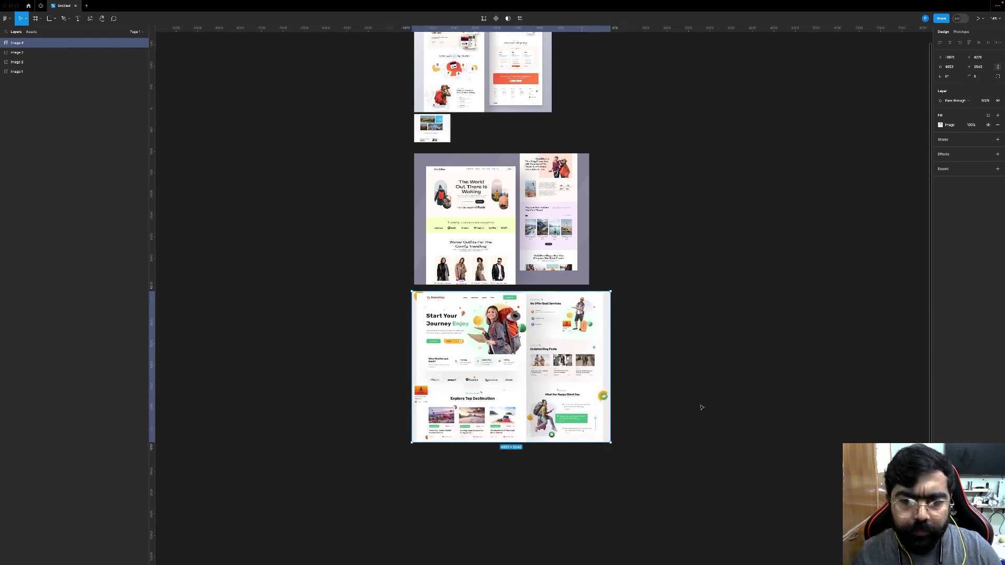
Step: Return to the browser, close the Travel agency Landing Page project, skim the Travel Web Design project and close it too
key(alt+Tab)
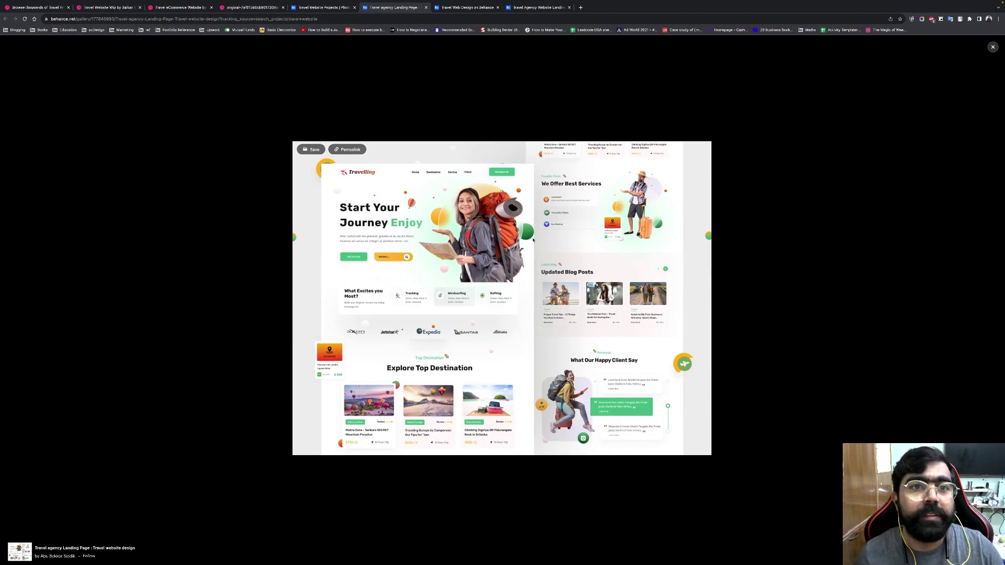
key(ctrl+w)
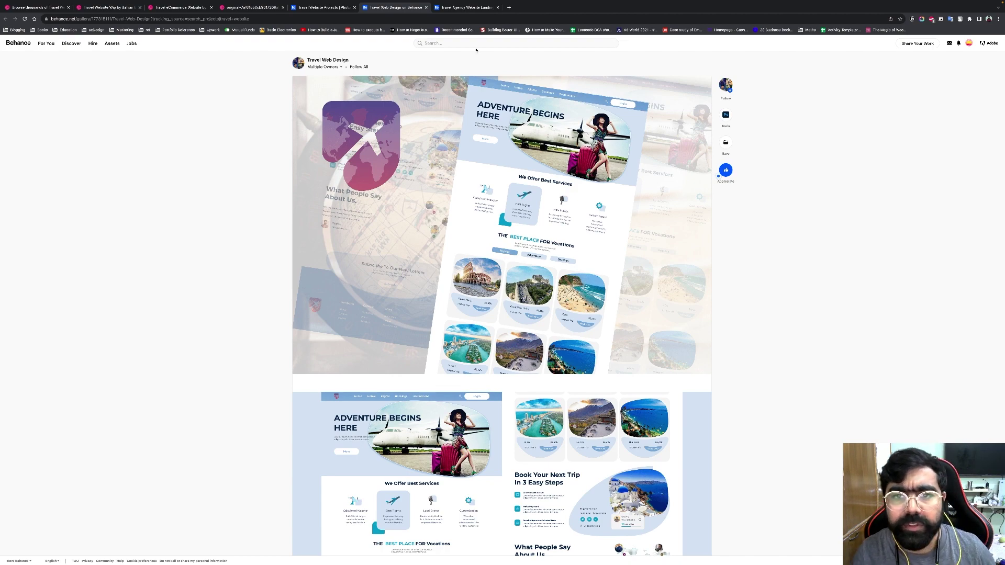
scroll(477, 232, down, 8)
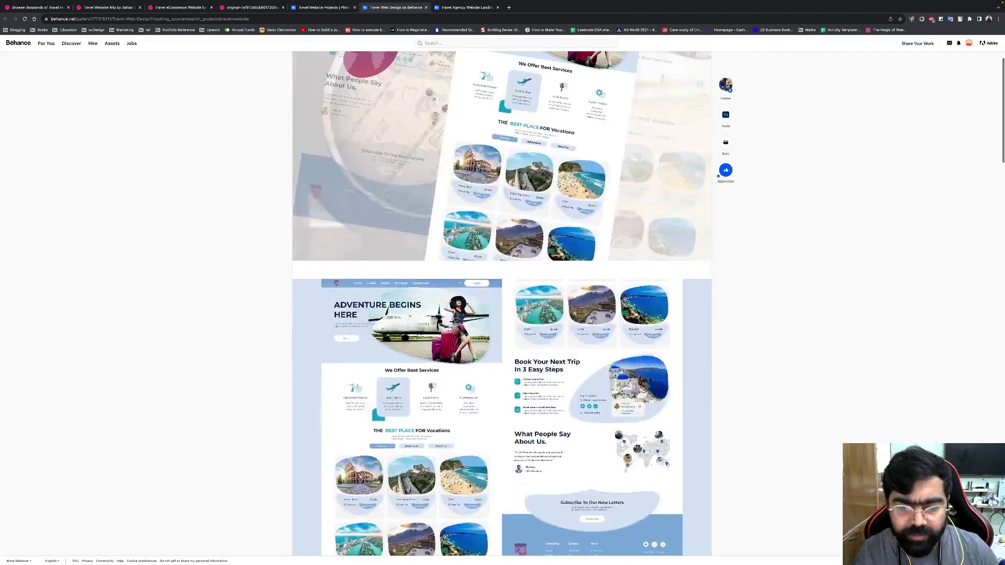
scroll(478, 233, down, 3)
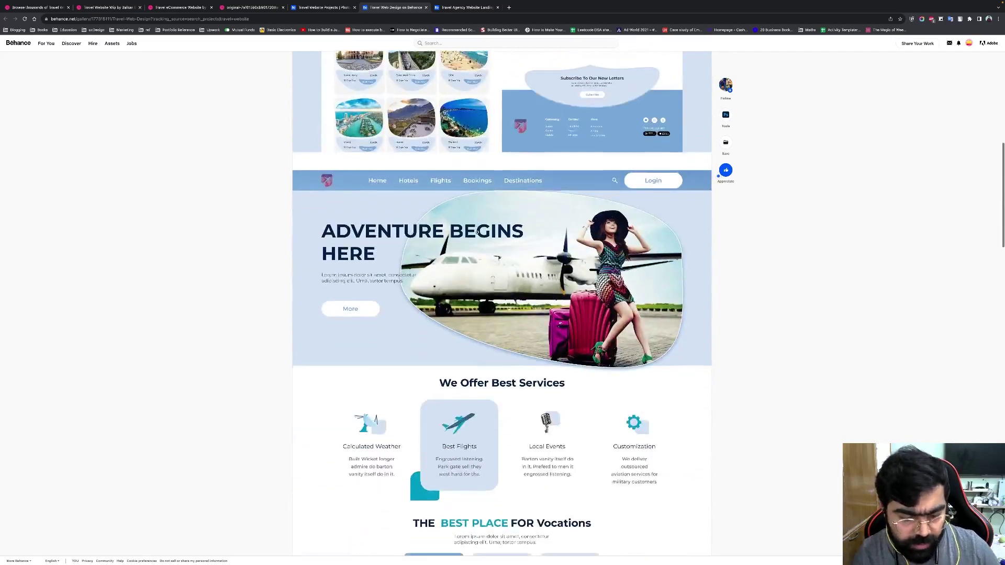
key(ctrl+w)
Step: Review the Travel Agency Website Landing Page UI Design project on Behance from its hero section to its footer
scroll(477, 232, down, 1)
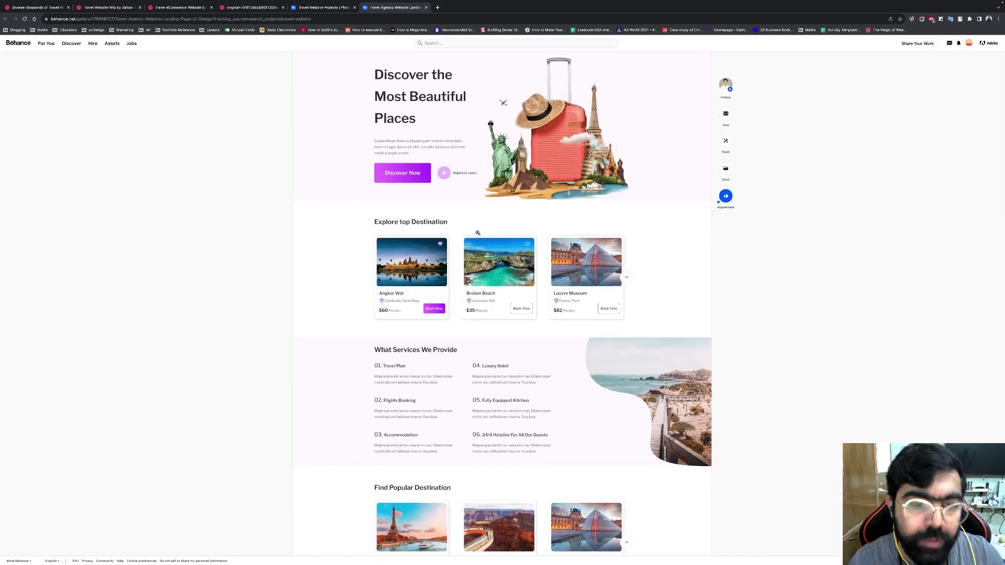
scroll(477, 233, up, 1)
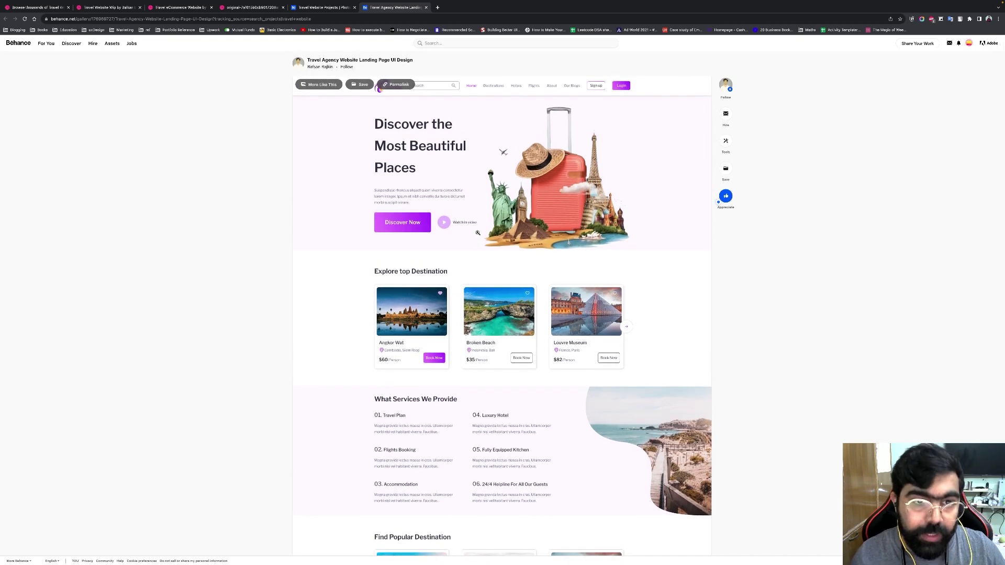
scroll(180, 240, down, 1)
scroll(179, 239, up, 1)
scroll(180, 240, down, 5)
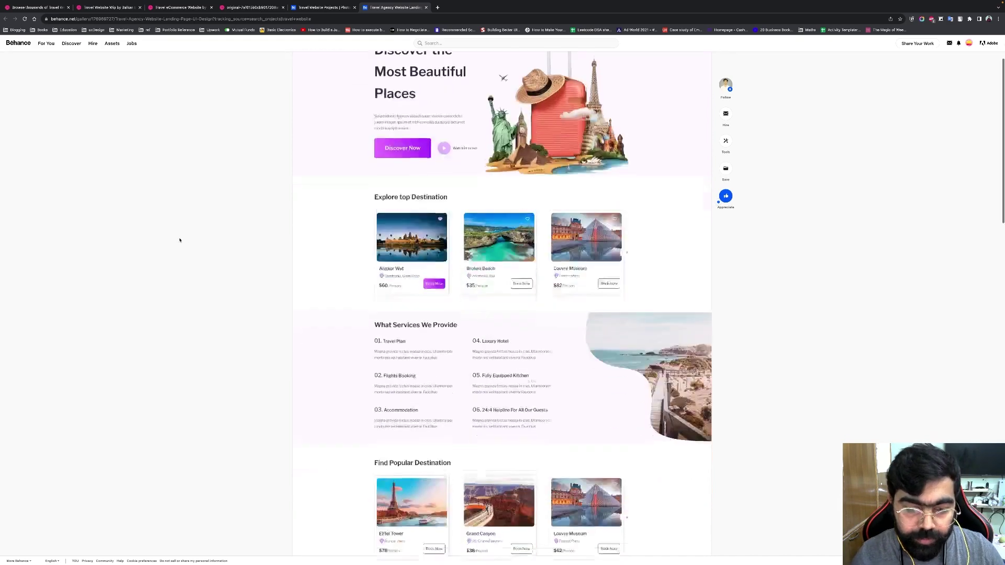
scroll(179, 239, down, 4)
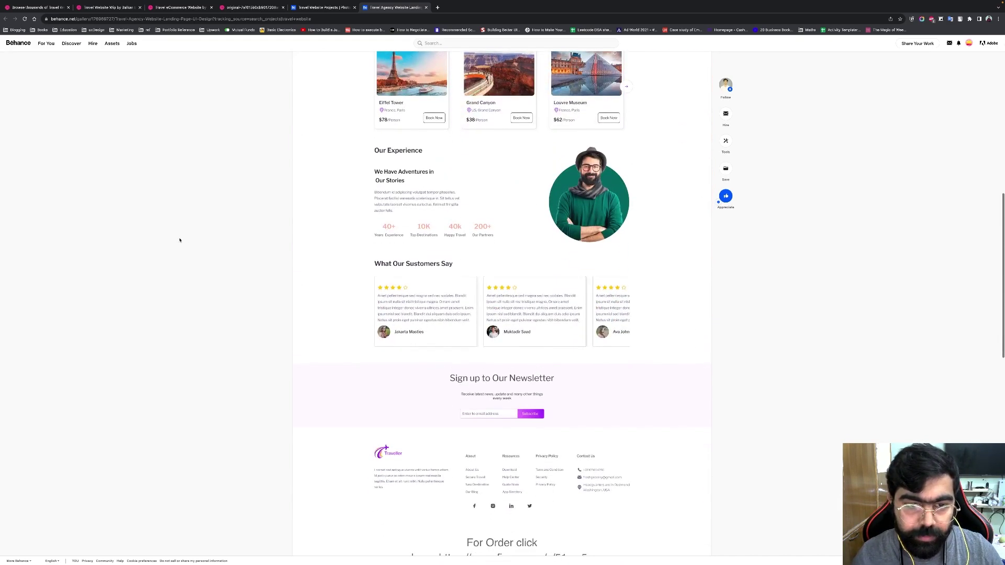
scroll(180, 239, up, 1)
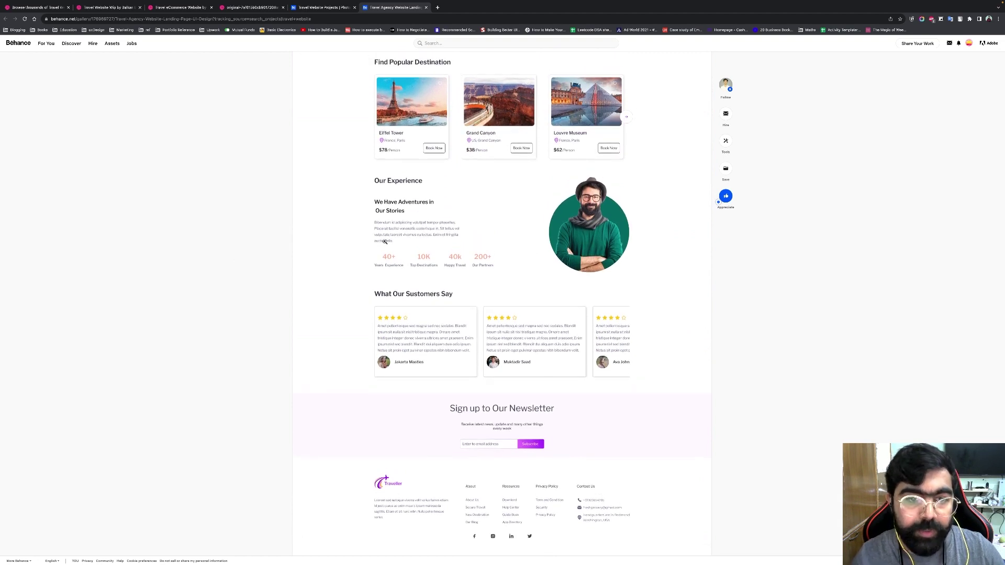
click(384, 241)
right_click(461, 211)
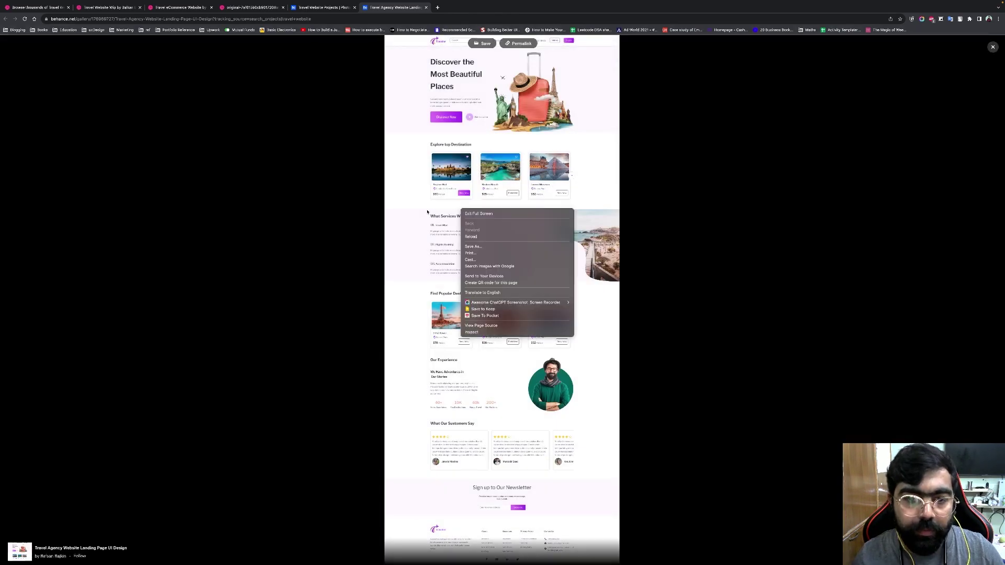
click(328, 224)
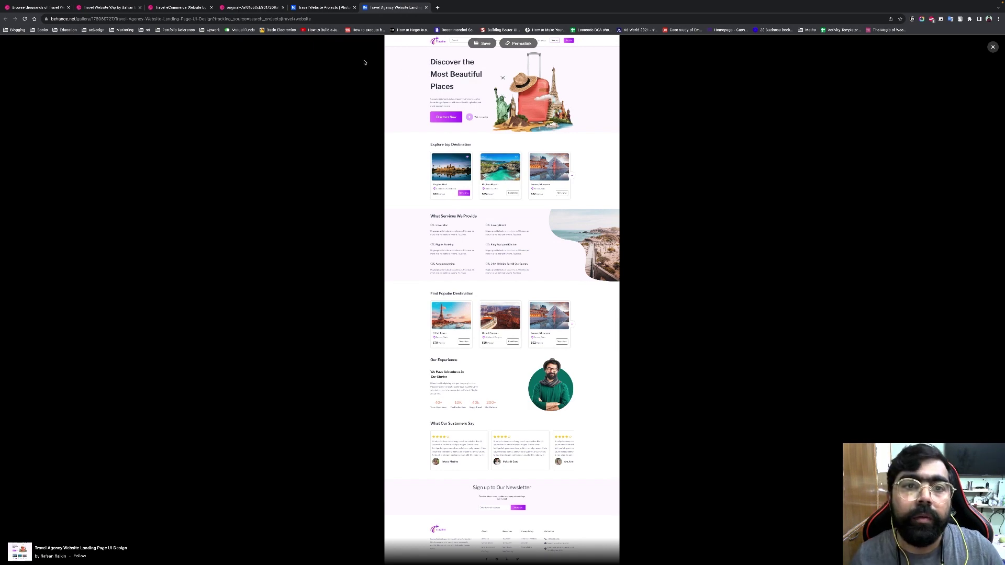
click(992, 47)
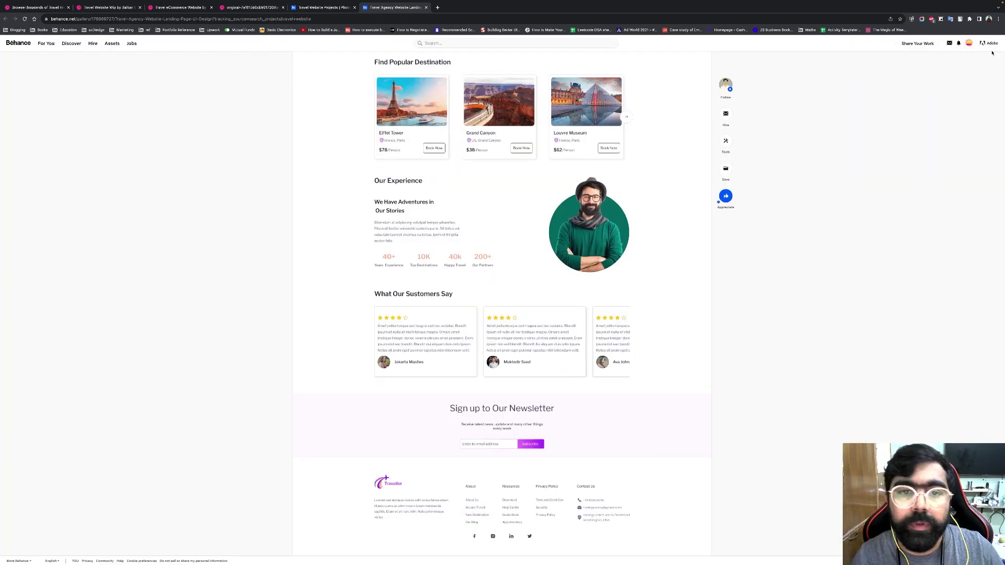
Step: Start a selected-area capture with the screenshot extension and frame the design's full width from its header through the hero section
scroll(683, 224, up, 10)
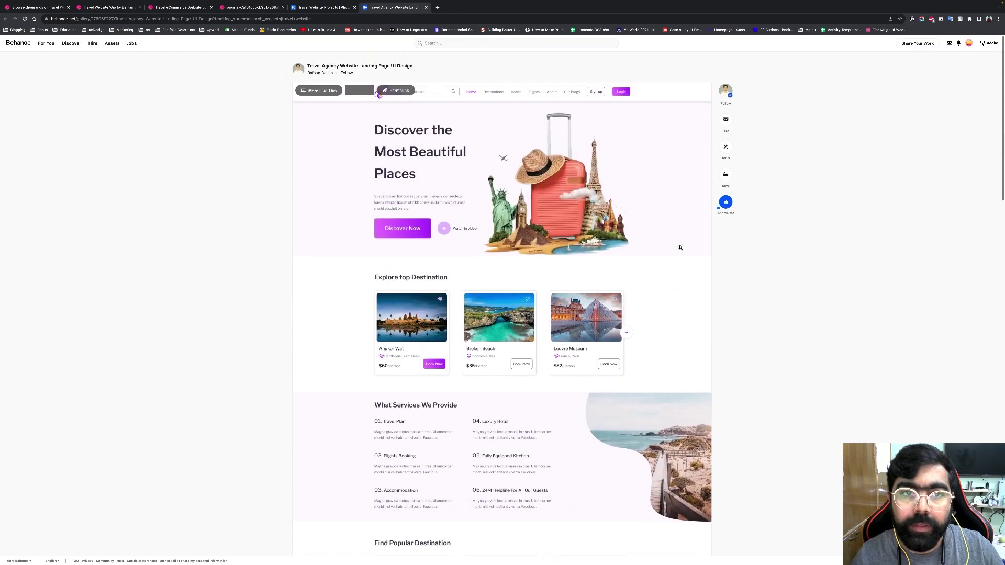
scroll(681, 246, down, 10)
scroll(679, 247, down, 10)
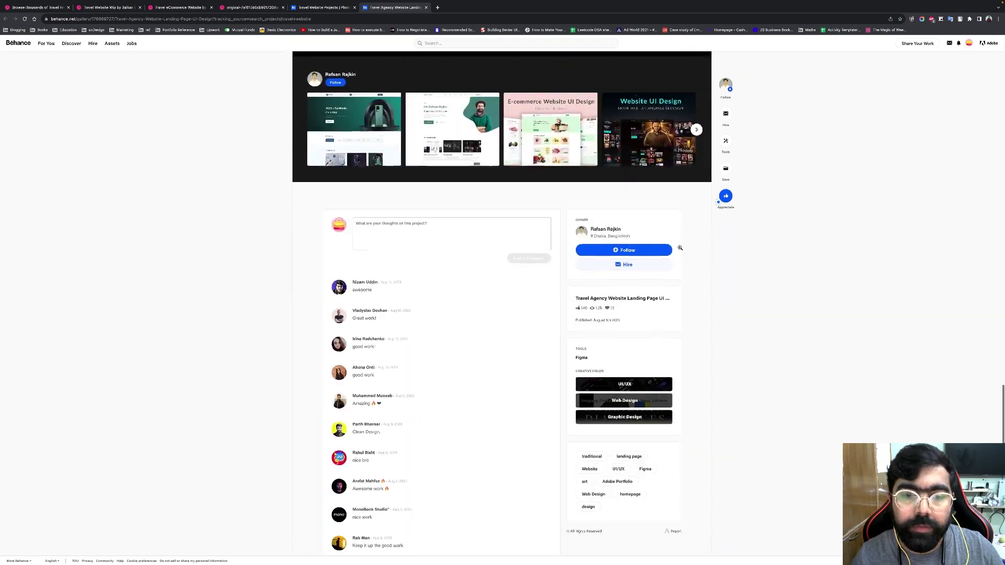
scroll(679, 248, up, 15)
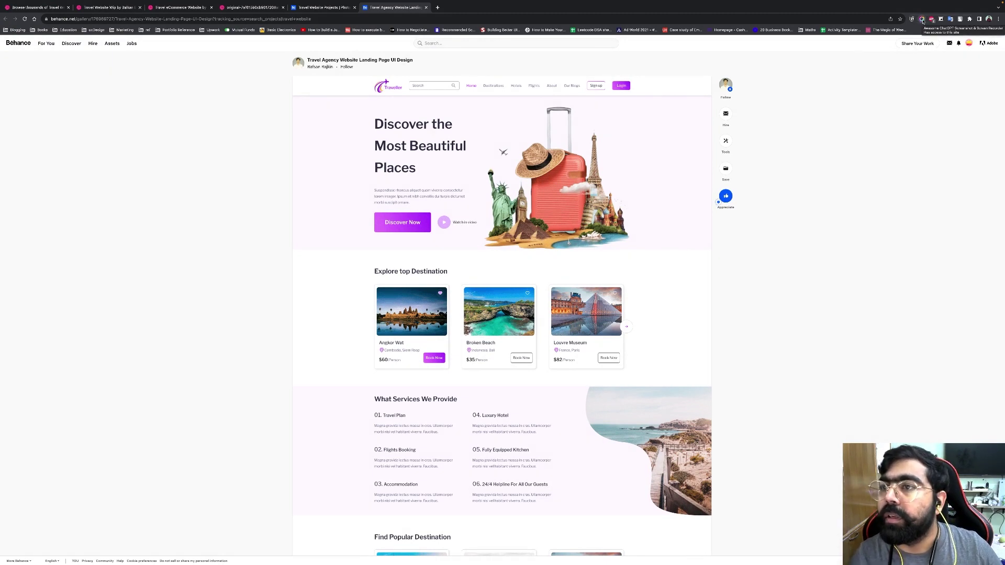
click(922, 19)
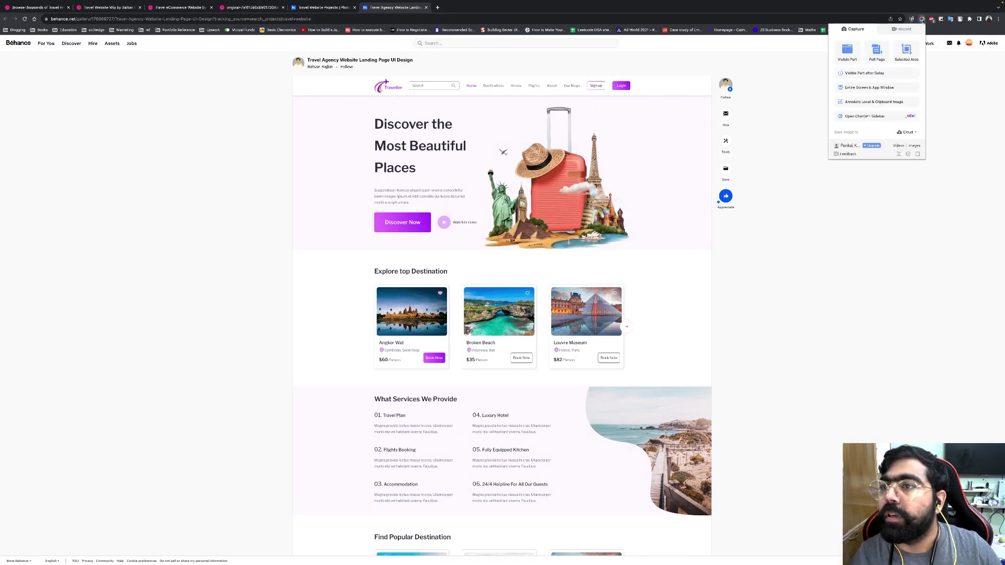
click(905, 50)
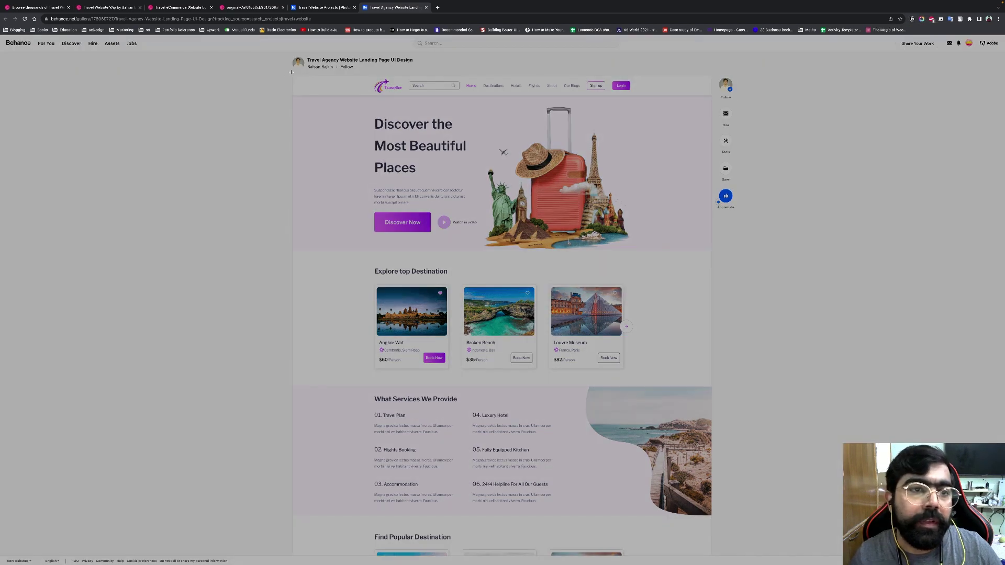
drag(291, 72, 713, 233)
Step: Extend the capture area down to just below the footer's social icons, leaving out the "For Order click here" text
scroll(566, 223, down, 2)
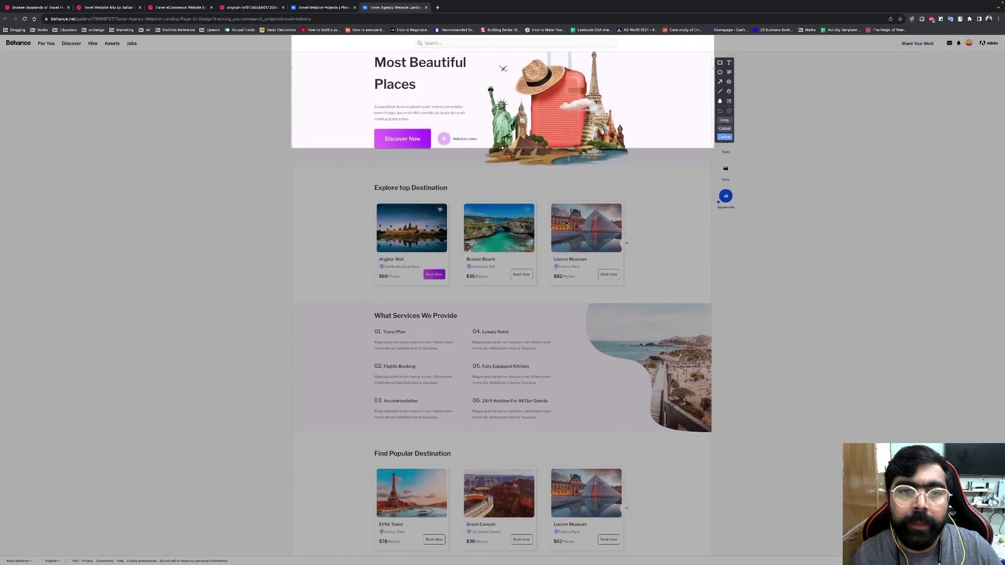
drag(503, 224, 514, 477)
scroll(514, 477, down, 5)
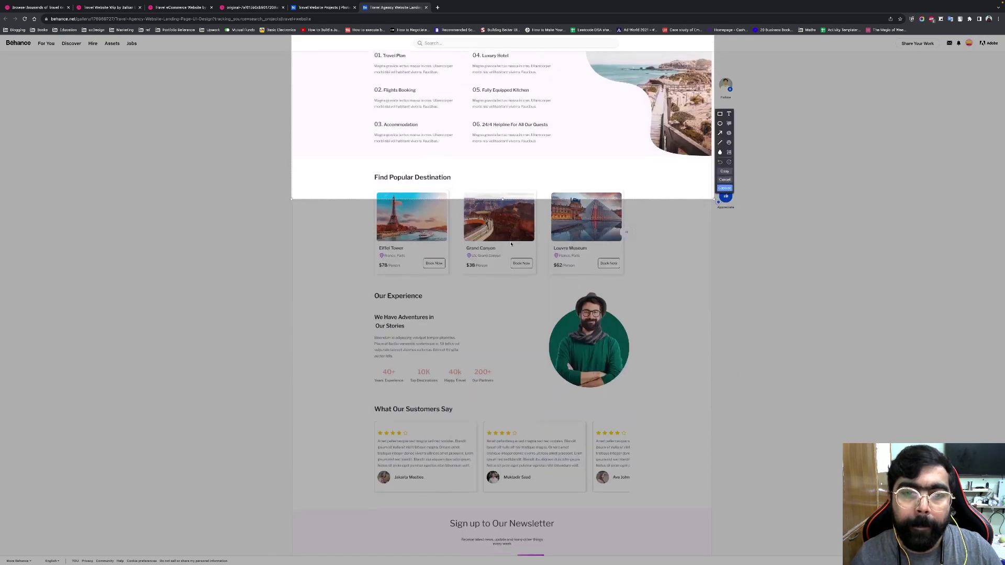
drag(502, 199, 499, 504)
scroll(499, 504, down, 3)
scroll(499, 504, down, 2)
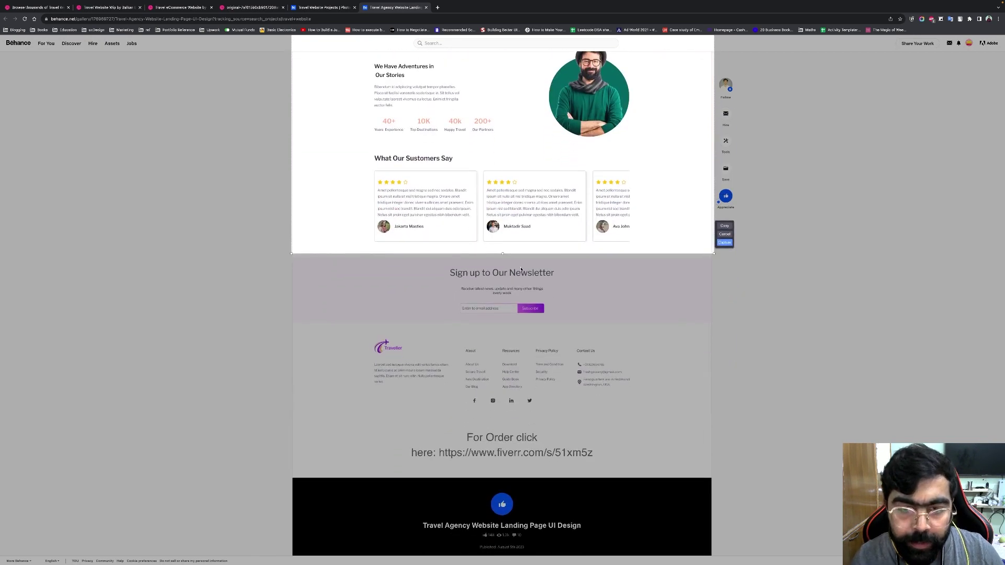
drag(502, 256, 500, 419)
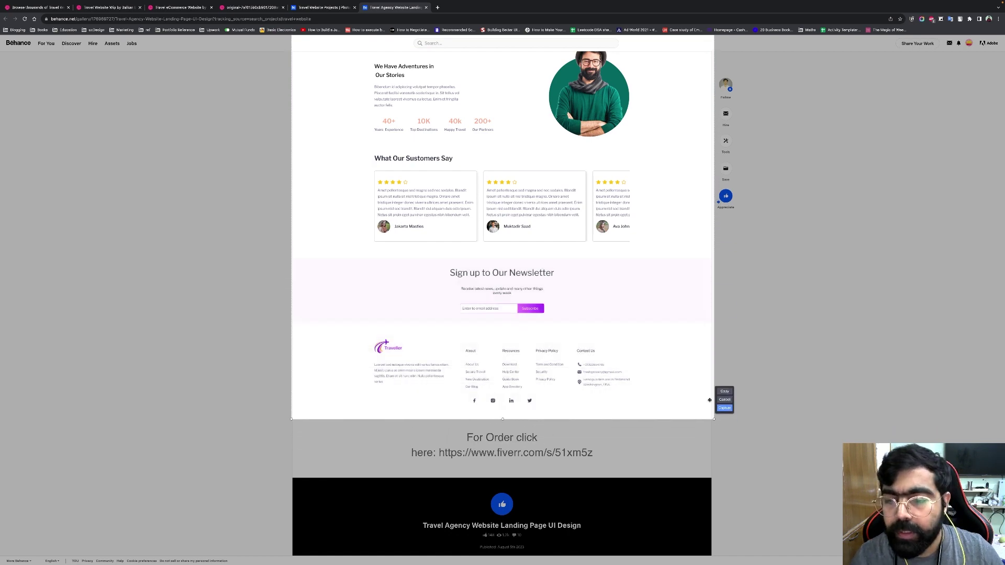
Step: Copy the captured landing page area and allow behance.net to access the clipboard
click(724, 392)
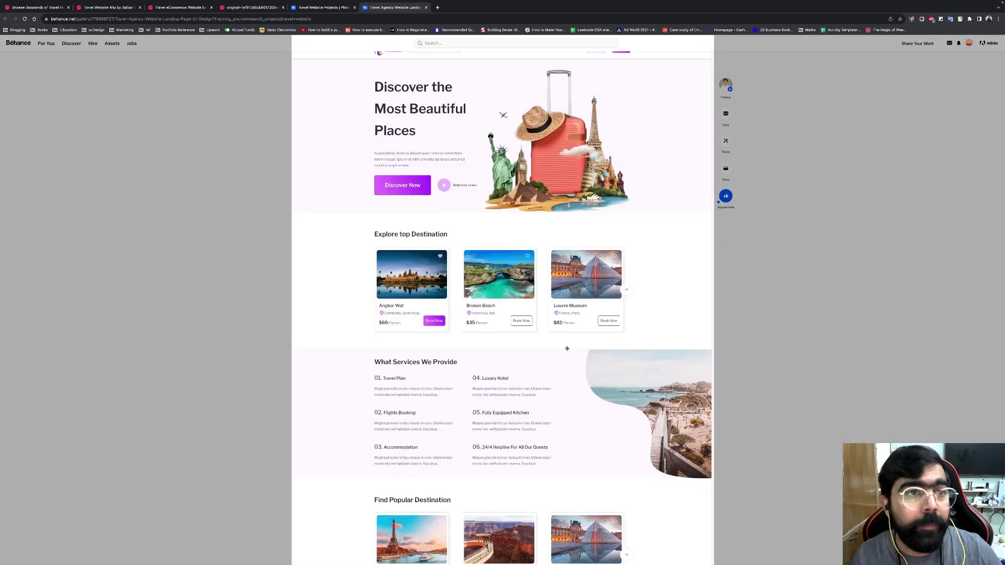
scroll(566, 348, down, 8)
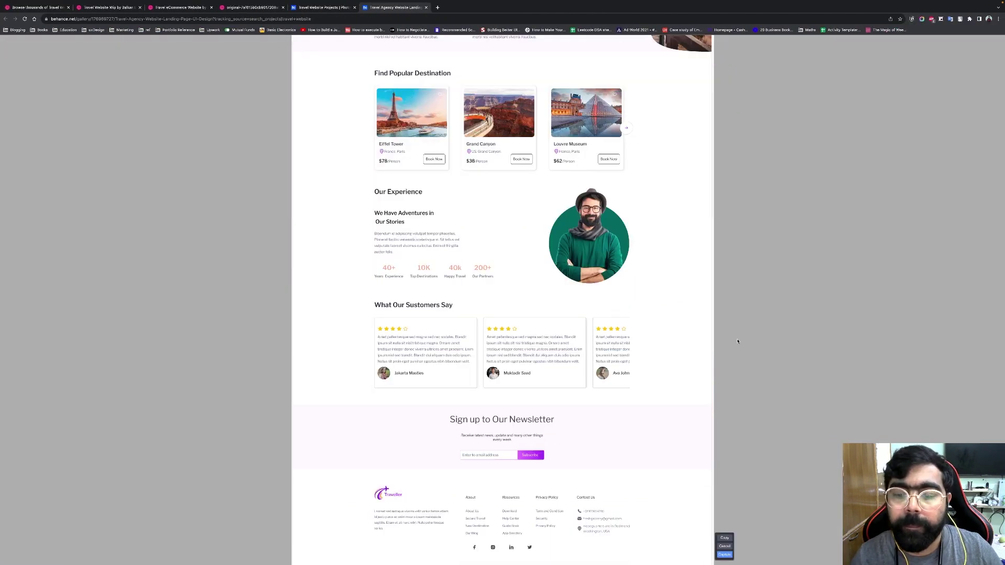
scroll(739, 366, down, 2)
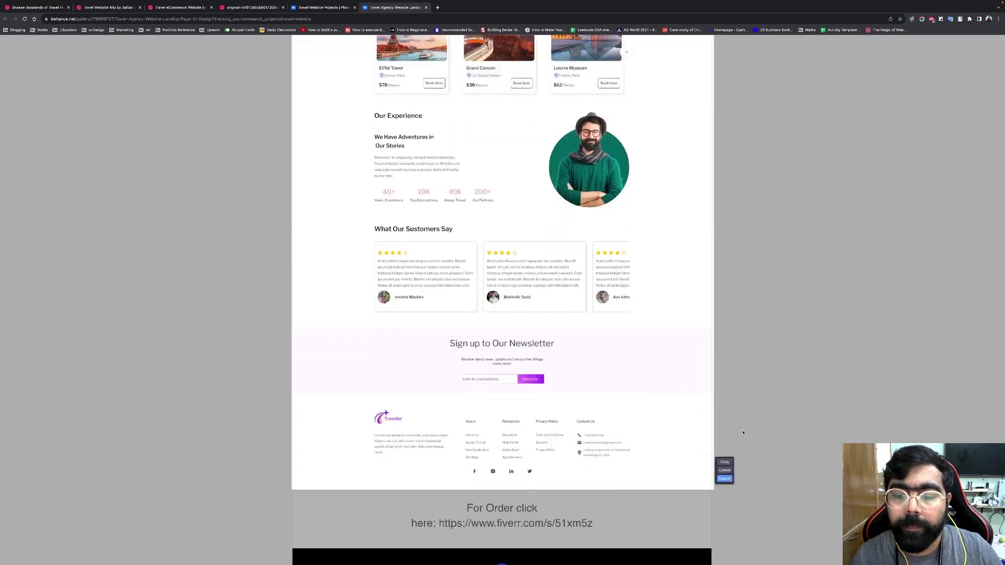
click(725, 461)
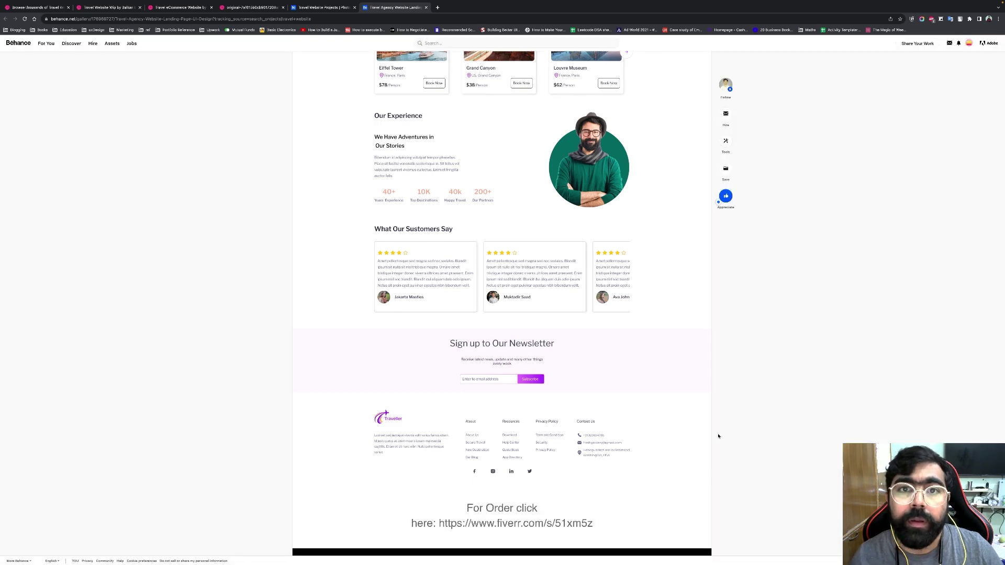
scroll(681, 367, up, 7)
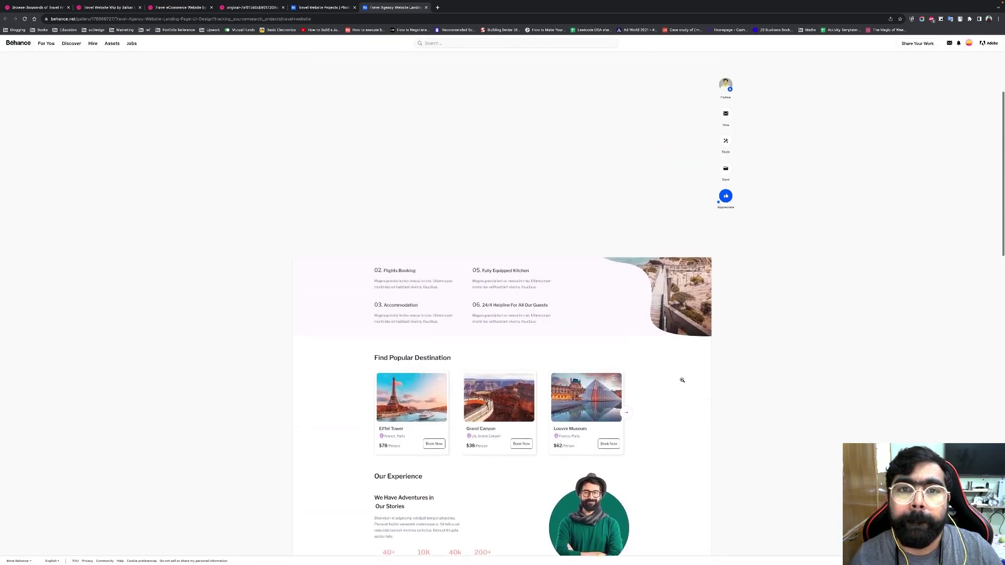
scroll(682, 380, up, 4)
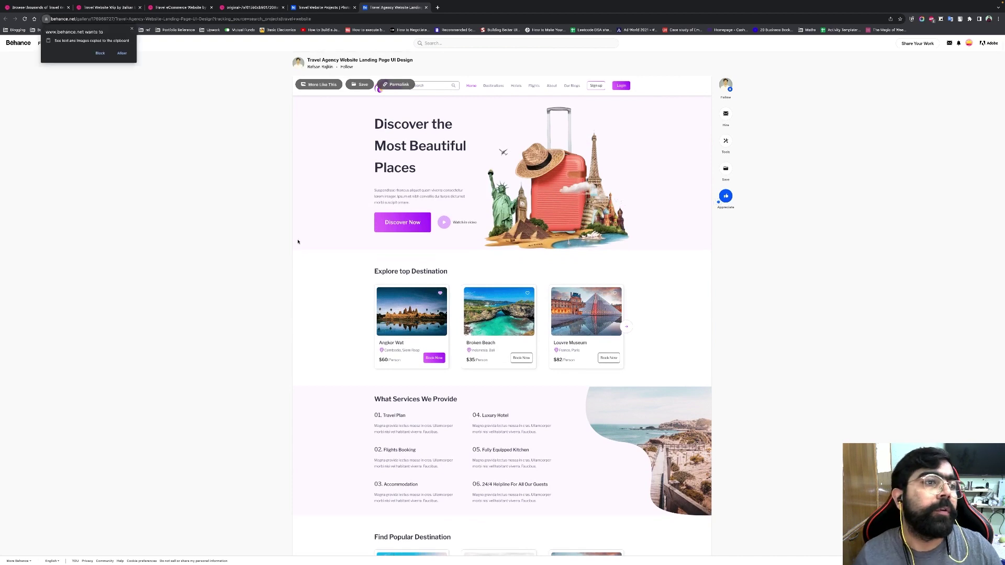
click(122, 54)
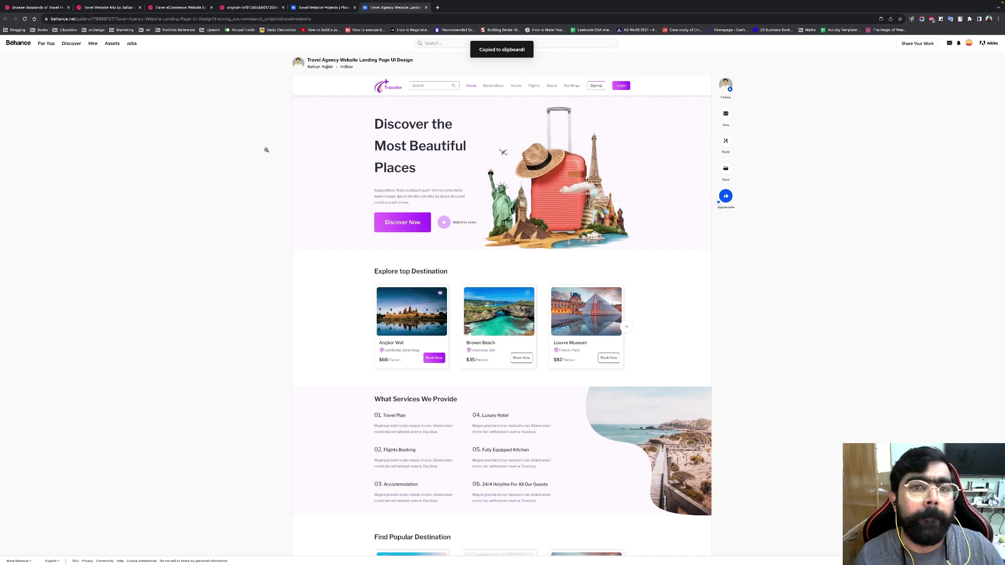
Step: Switch to Figma and paste the captured Traveller landing page screenshot onto the canvas with the other references
key(ctrl+Left)
scroll(370, 336, down, 5)
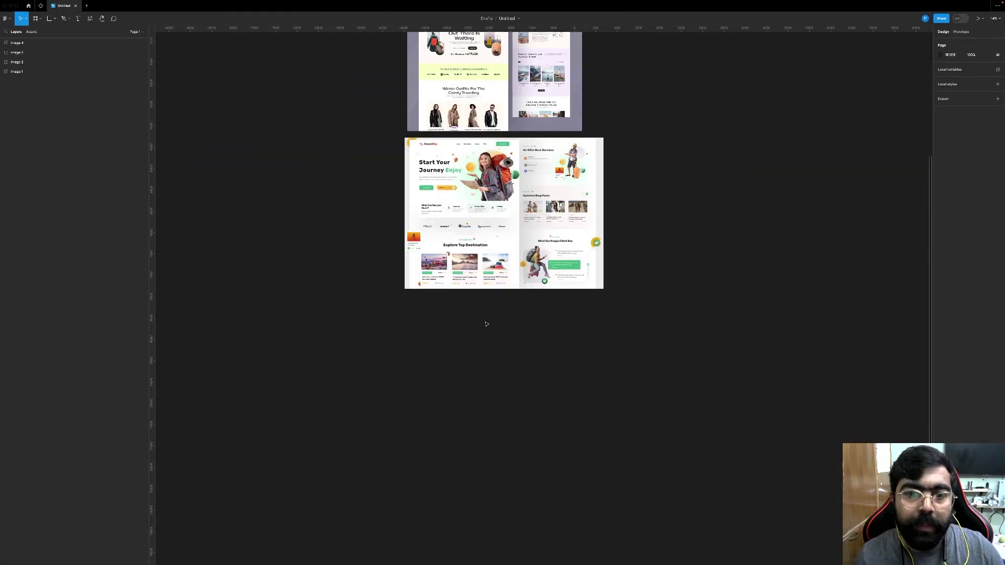
scroll(500, 299, down, 3)
scroll(500, 299, down, 5)
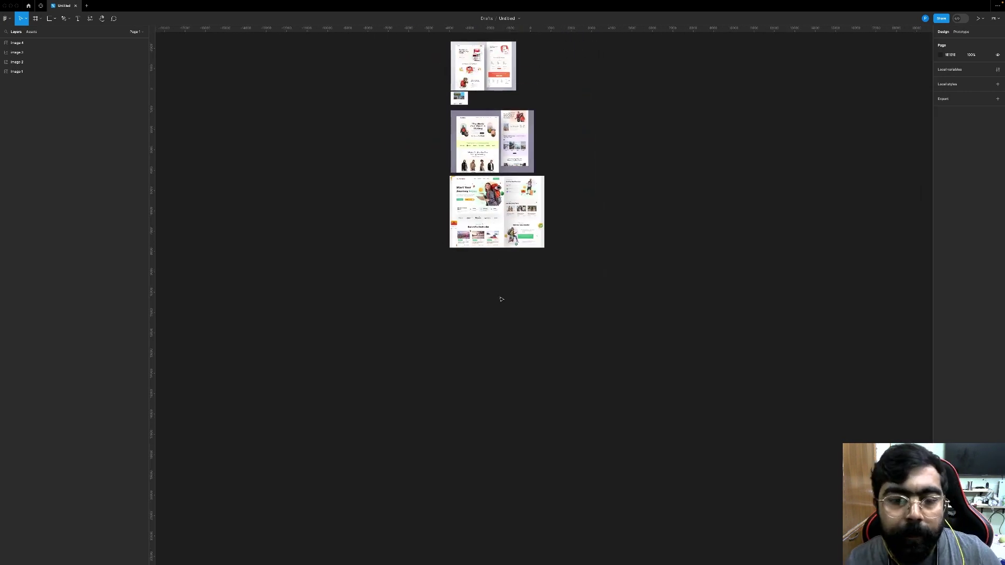
scroll(501, 301, down, 2)
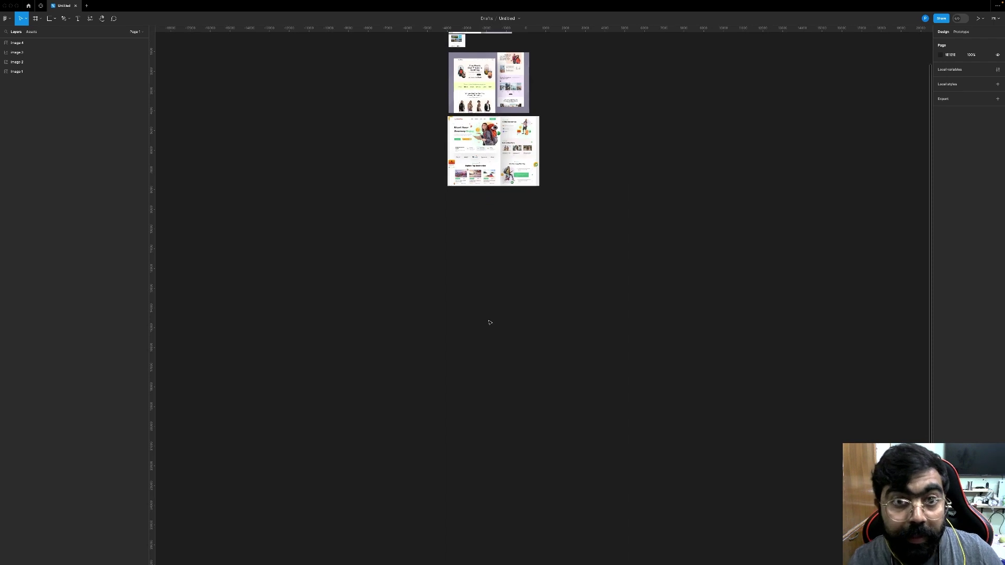
scroll(488, 321, down, 4)
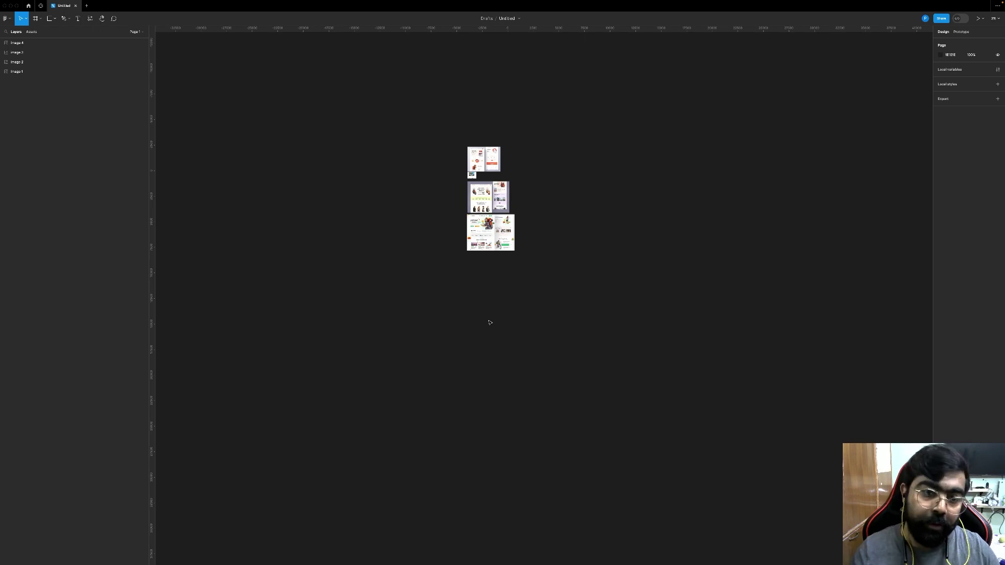
key(super+v)
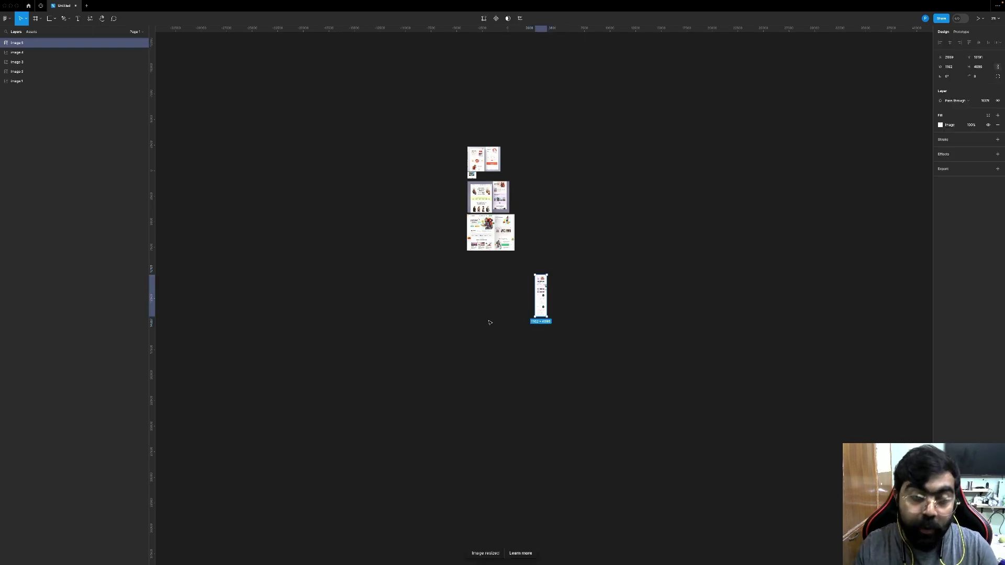
Step: Switch to Chrome, close all the Dribbble and Behance reference tabs leaving one blank new tab, and return to Figma
key(ctrl+Right)
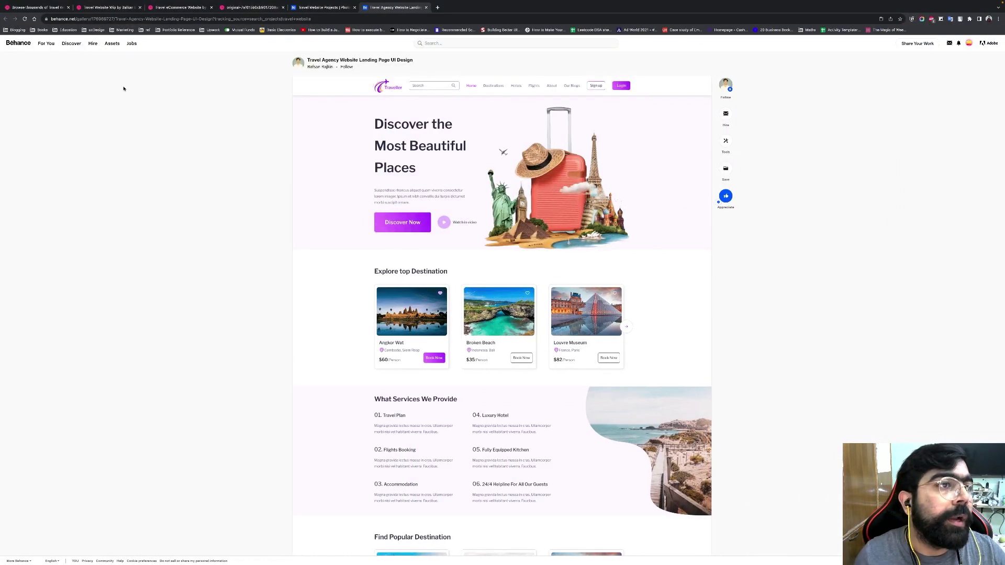
click(68, 7)
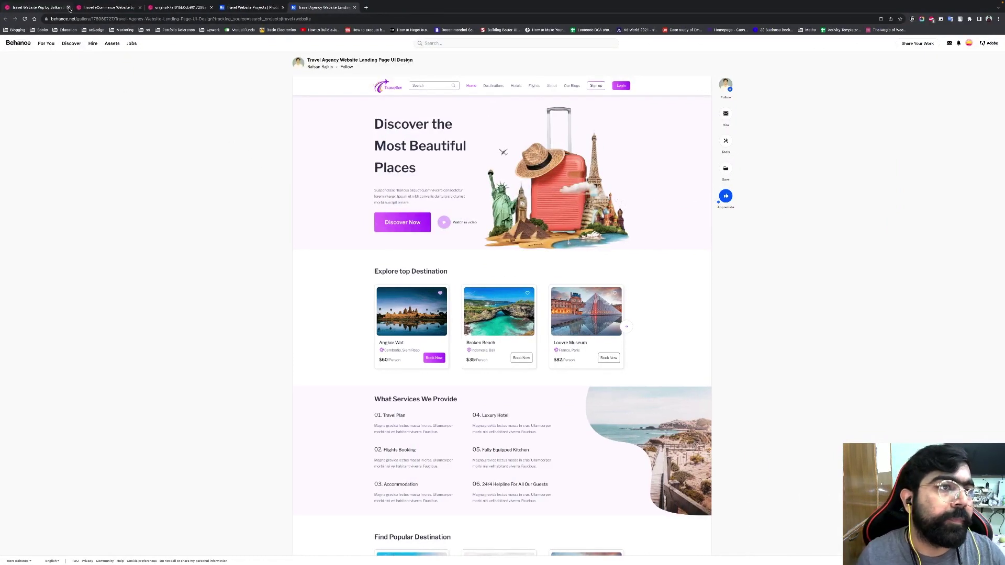
click(69, 7)
click(69, 7)
click(69, 7)
click(69, 7)
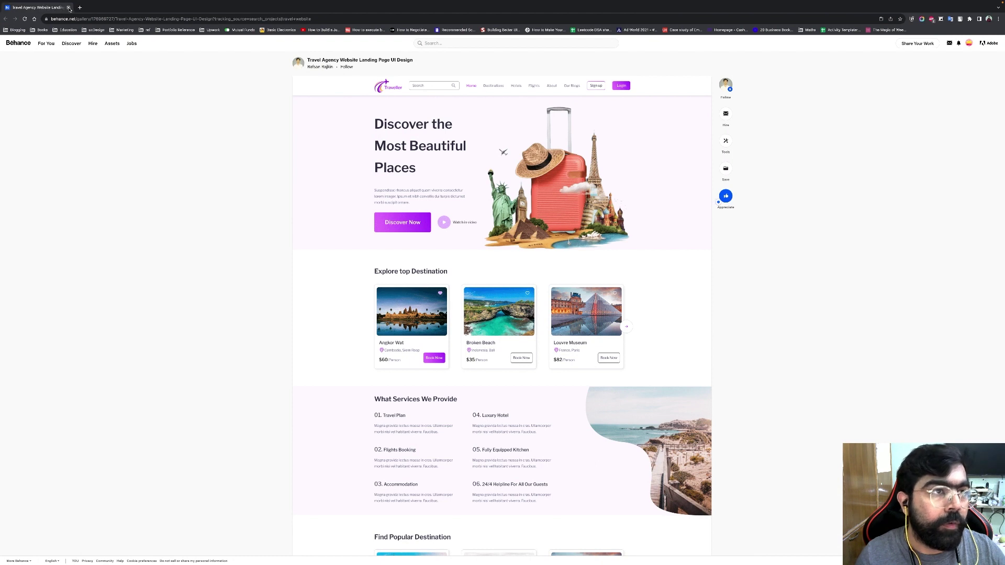
click(80, 8)
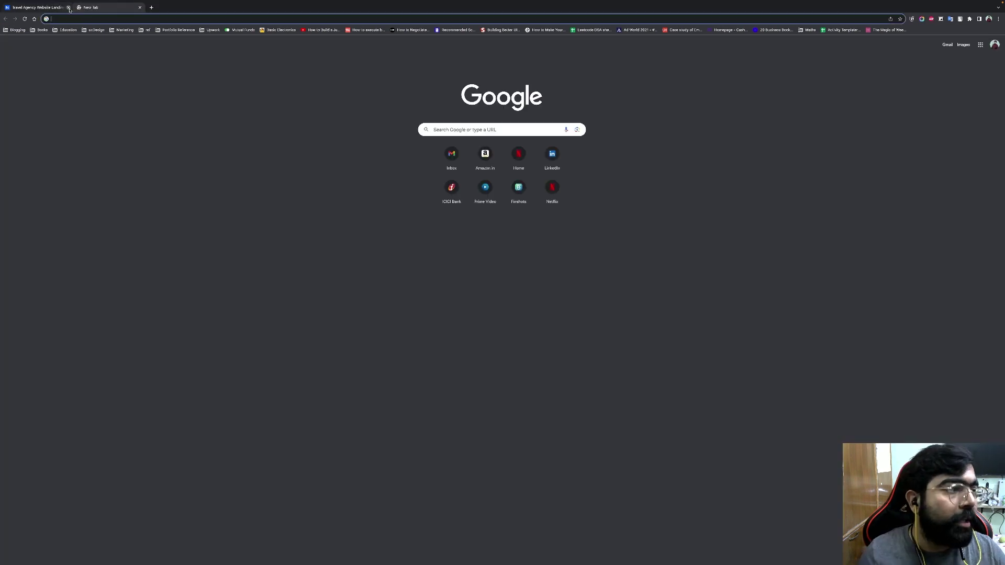
mouse_move(104, 3)
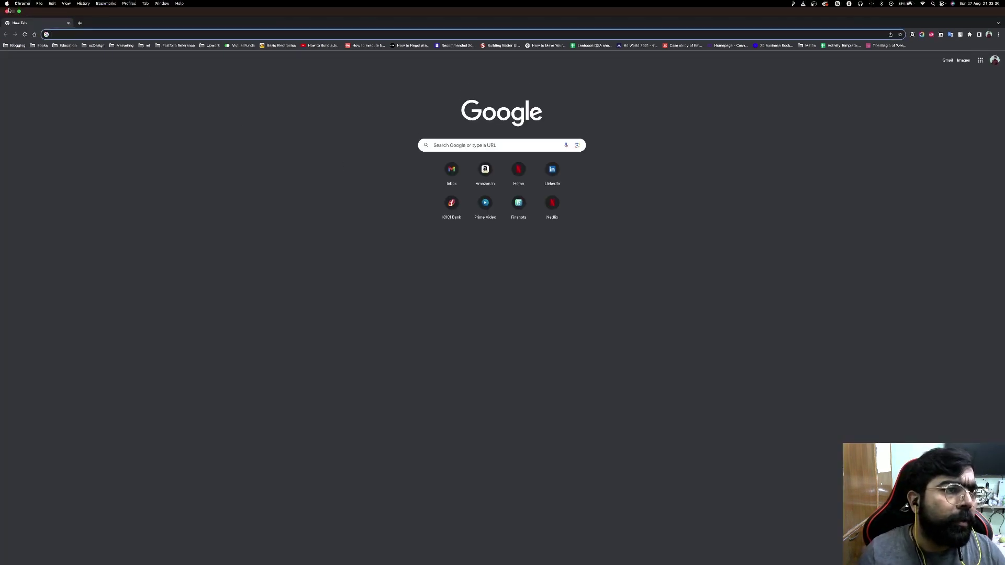
click(22, 3)
click(39, 91)
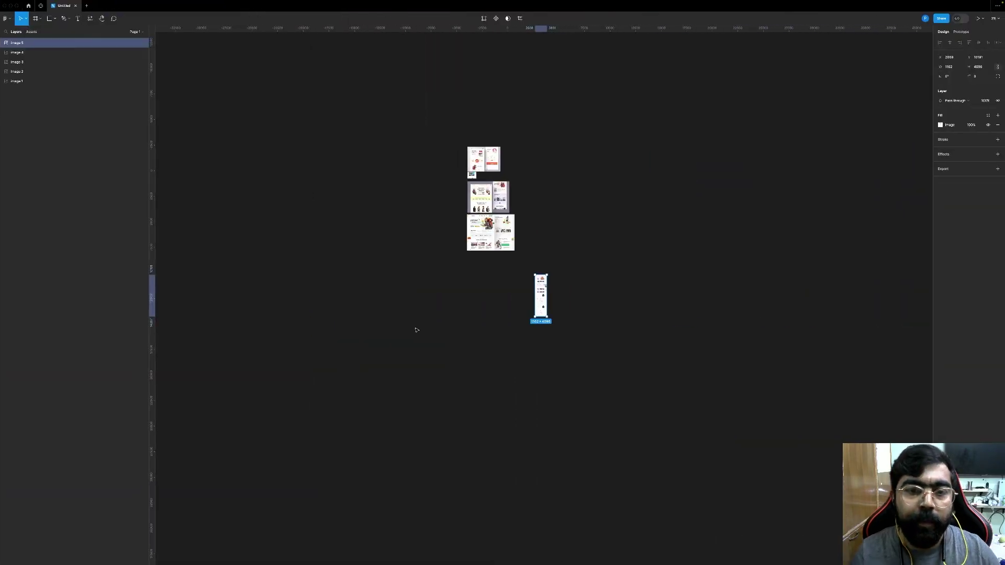
Step: Add a 1440 × 1024 frame from the Desktop Wireframe preset on the empty canvas beside the reference images
scroll(568, 225, right, 5)
scroll(569, 226, up, 5)
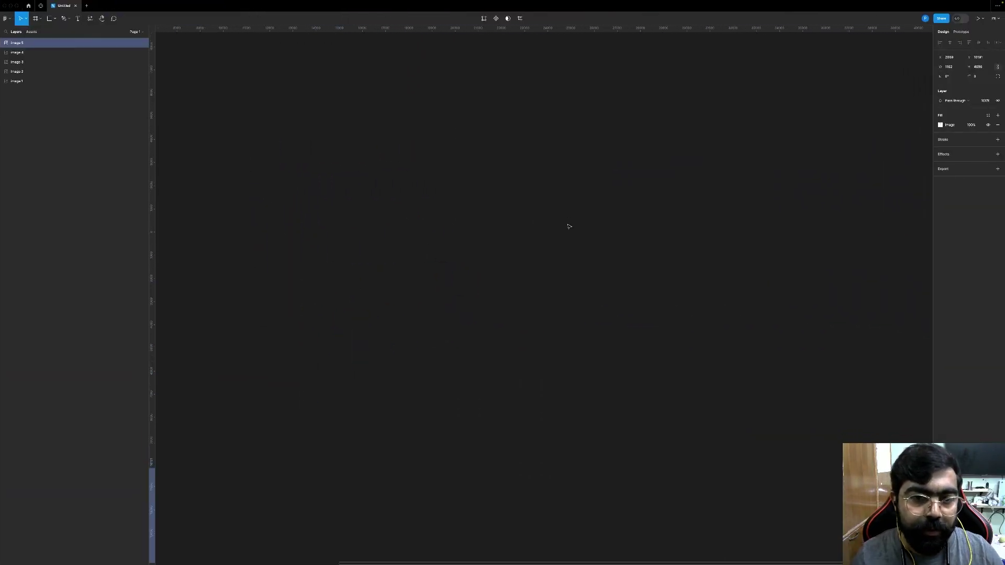
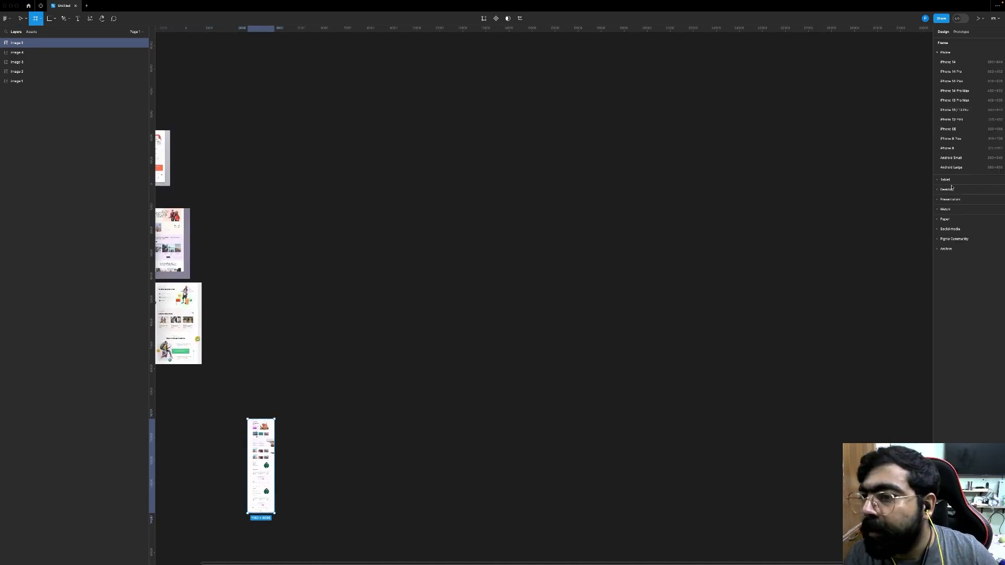
click(945, 190)
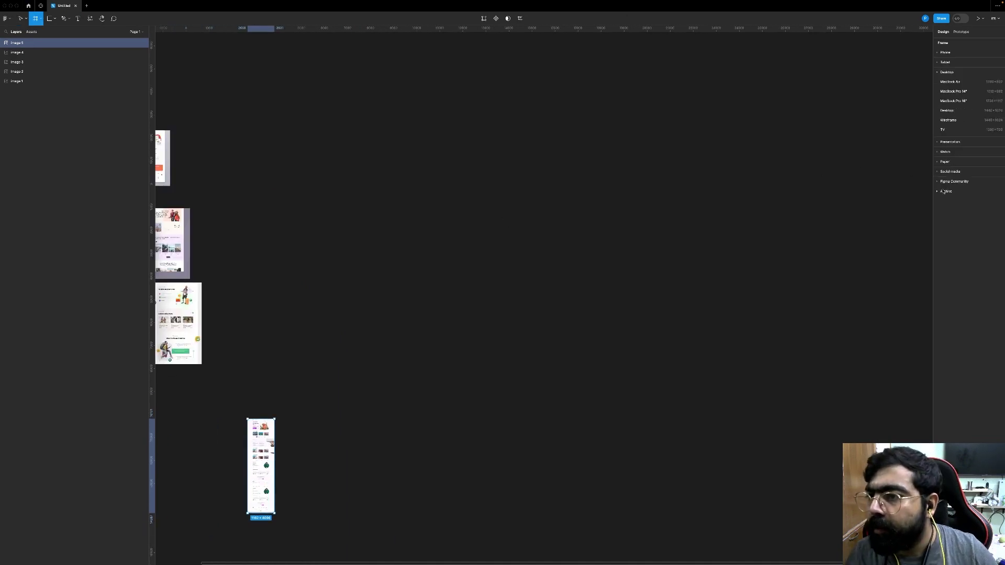
click(987, 120)
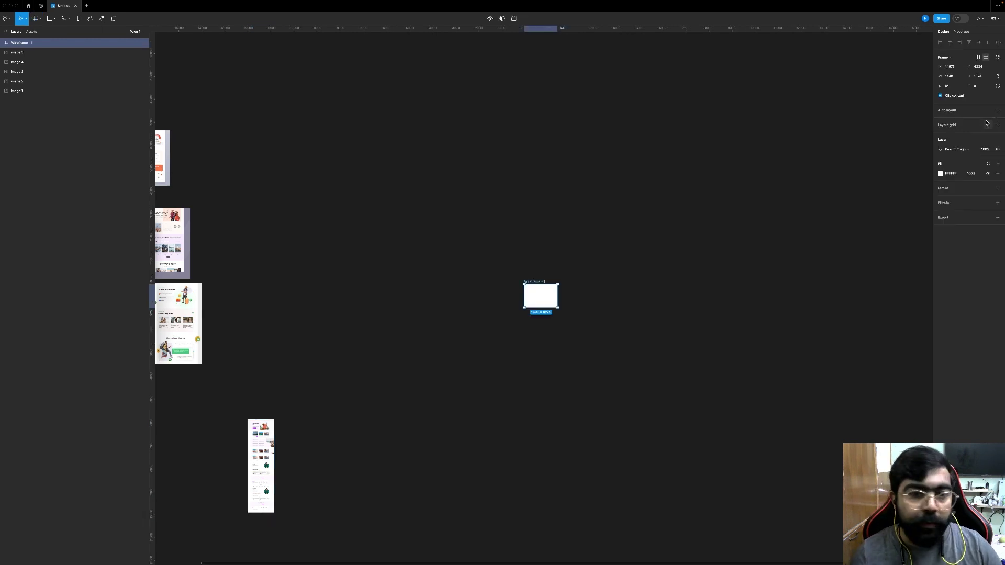
scroll(587, 276, up, 5)
scroll(588, 276, left, 5)
scroll(281, 92, left, 1)
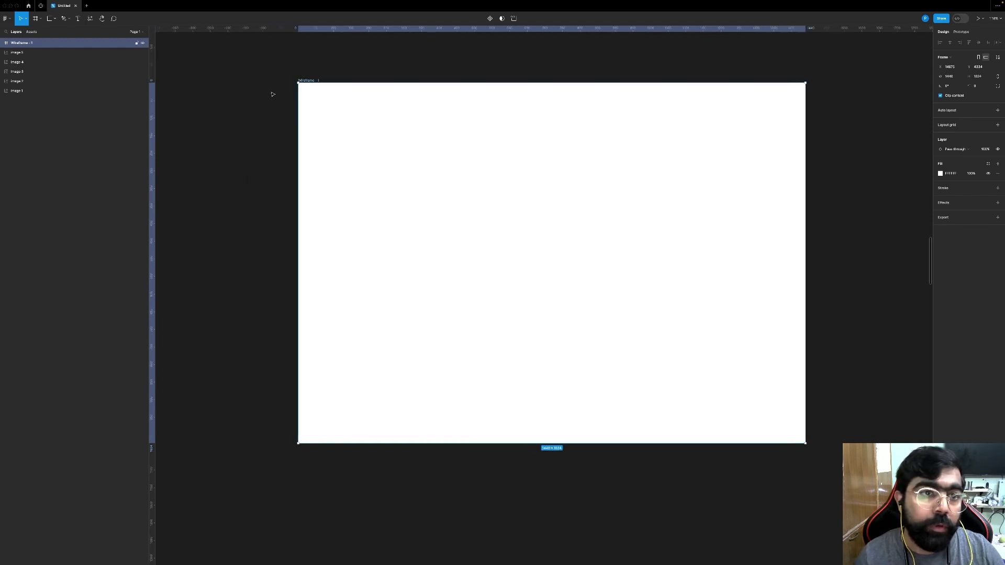
Step: Add a layout grid to the wireframe frame and change it from a uniform grid to columns
click(262, 97)
click(302, 81)
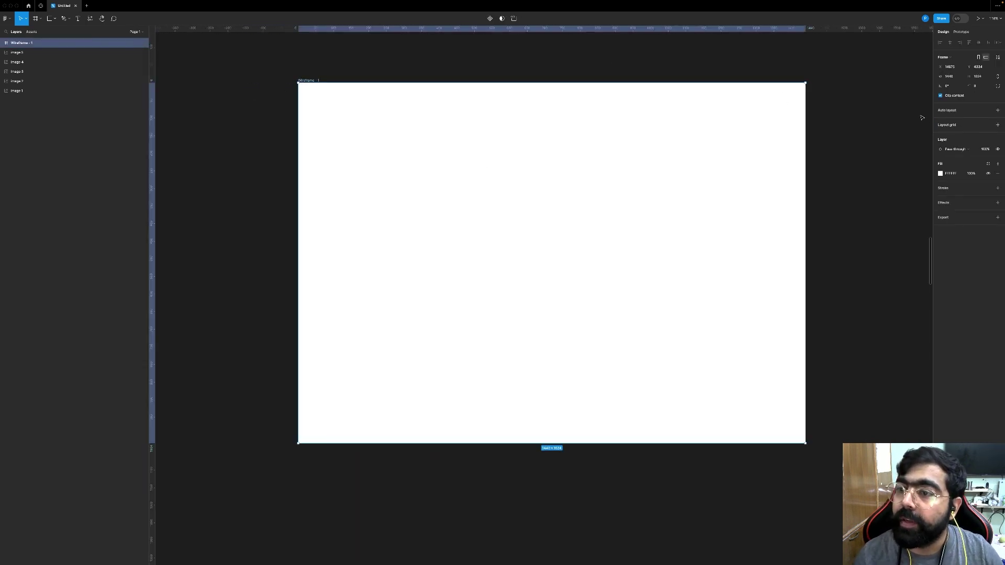
click(997, 125)
click(940, 135)
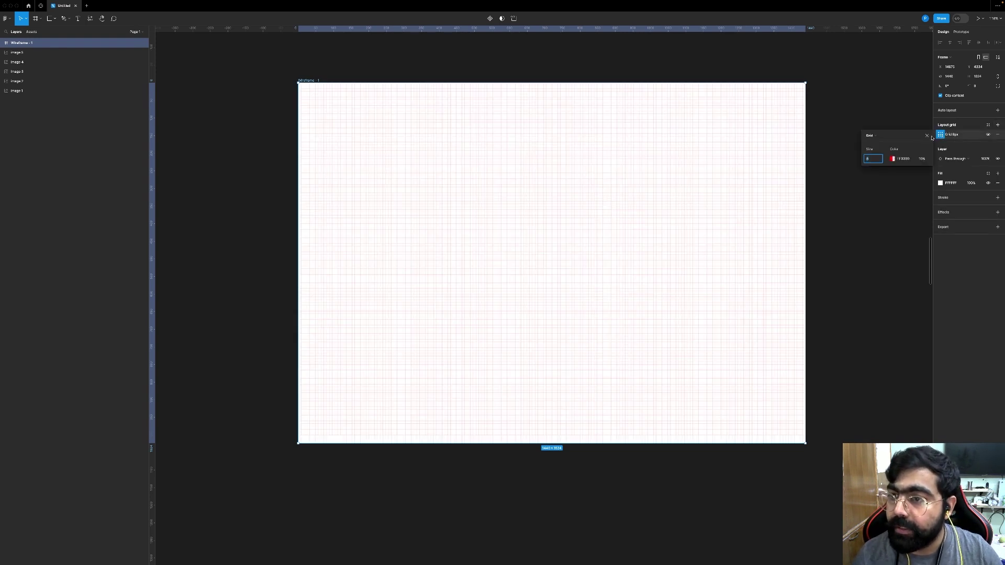
click(870, 135)
click(879, 143)
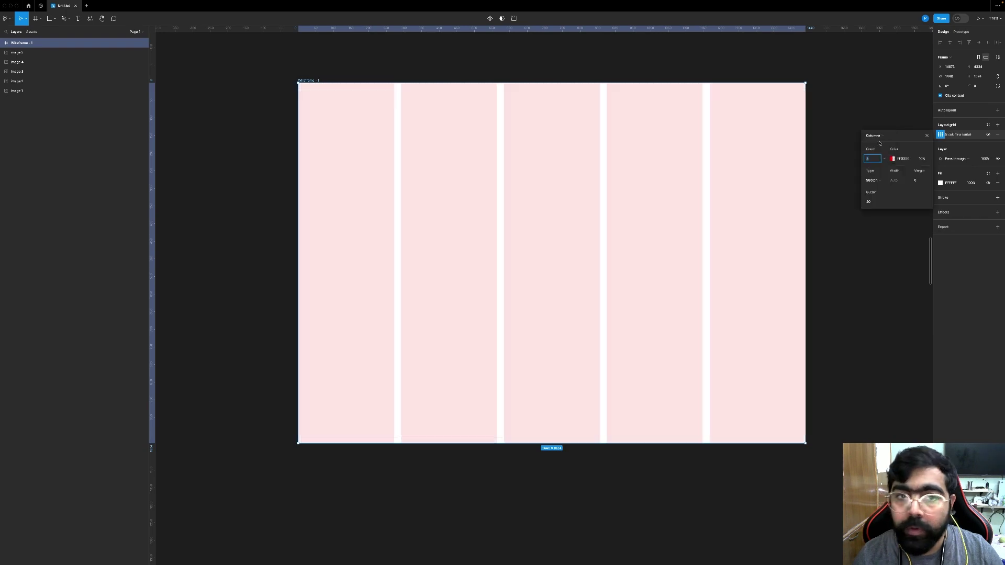
Step: Try the Center column type, set the grid's gutter to 24, and return the type to Stretch
click(878, 176)
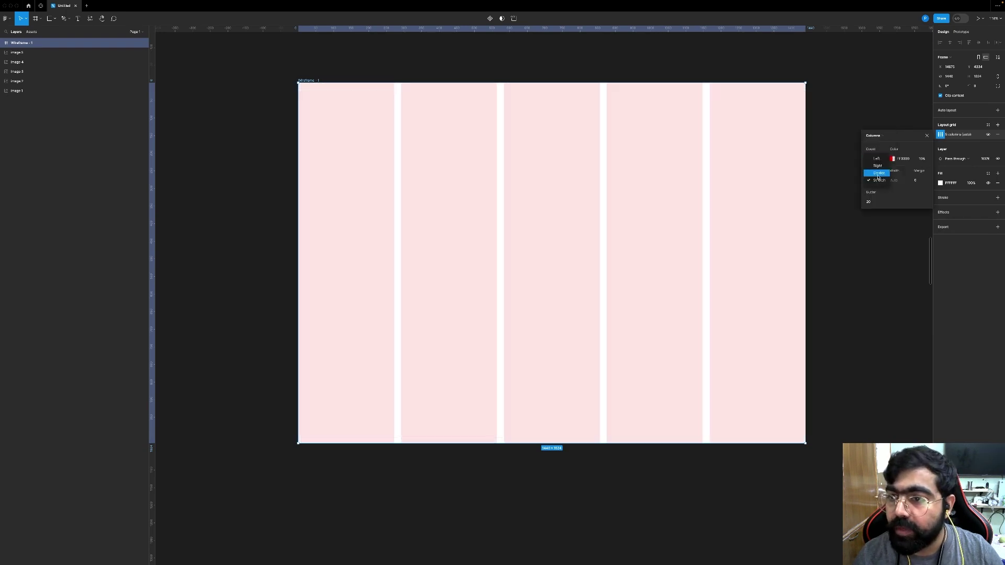
click(879, 178)
click(893, 181)
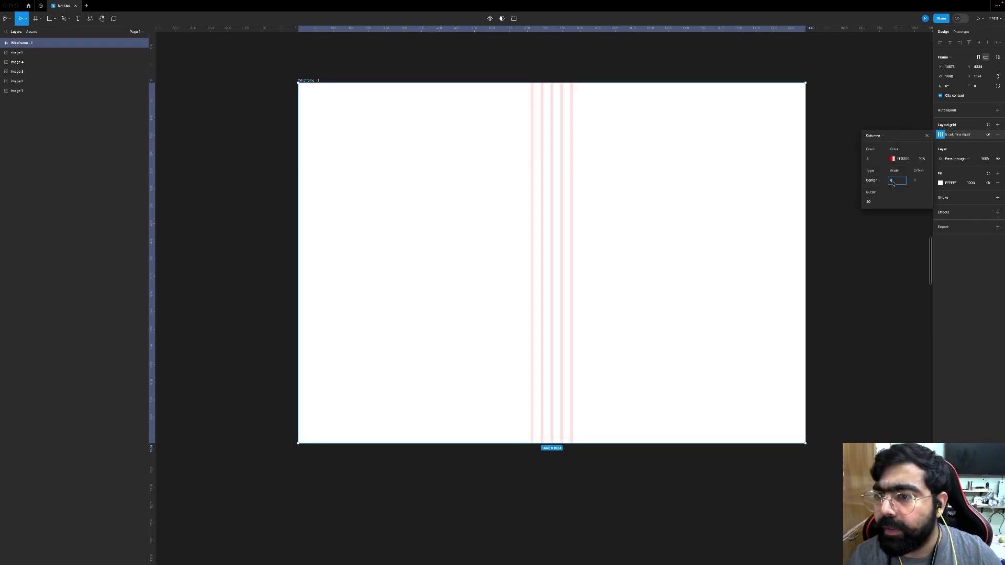
click(872, 203)
text(24)
key(Return)
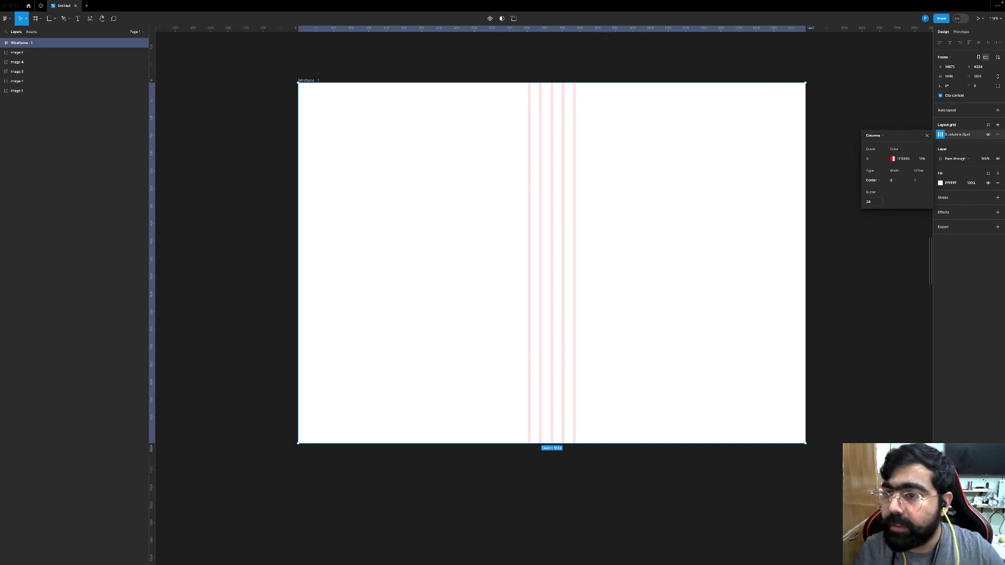
click(872, 181)
click(875, 187)
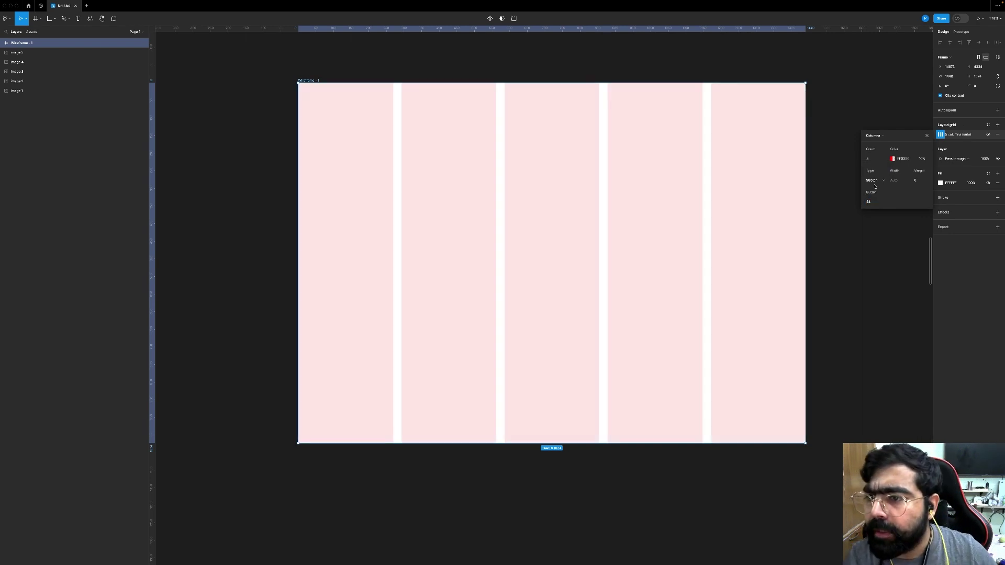
Step: Set the column grid's margin to 150, then close the grid settings and deselect the frame
click(916, 181)
text(150)
key(Return)
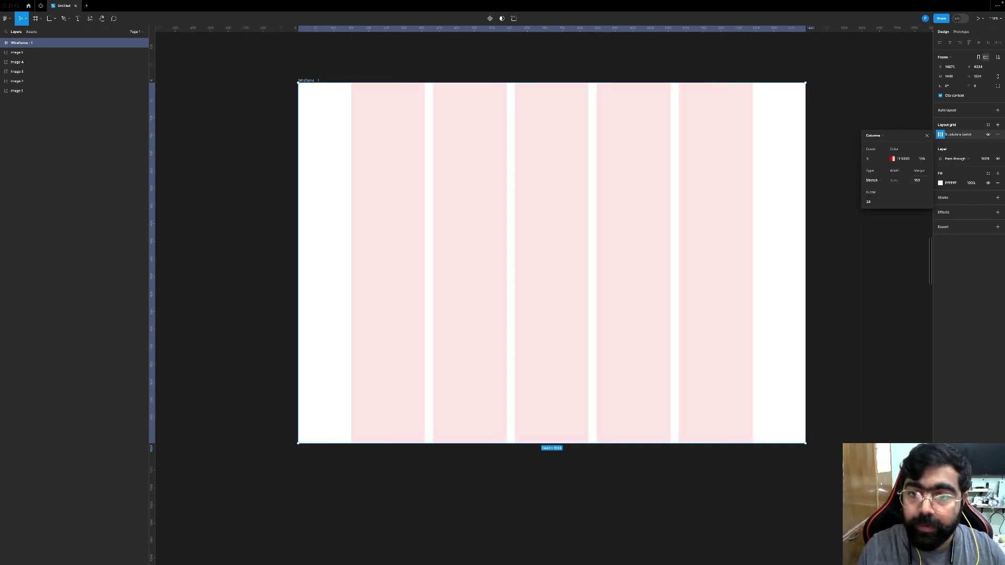
click(872, 203)
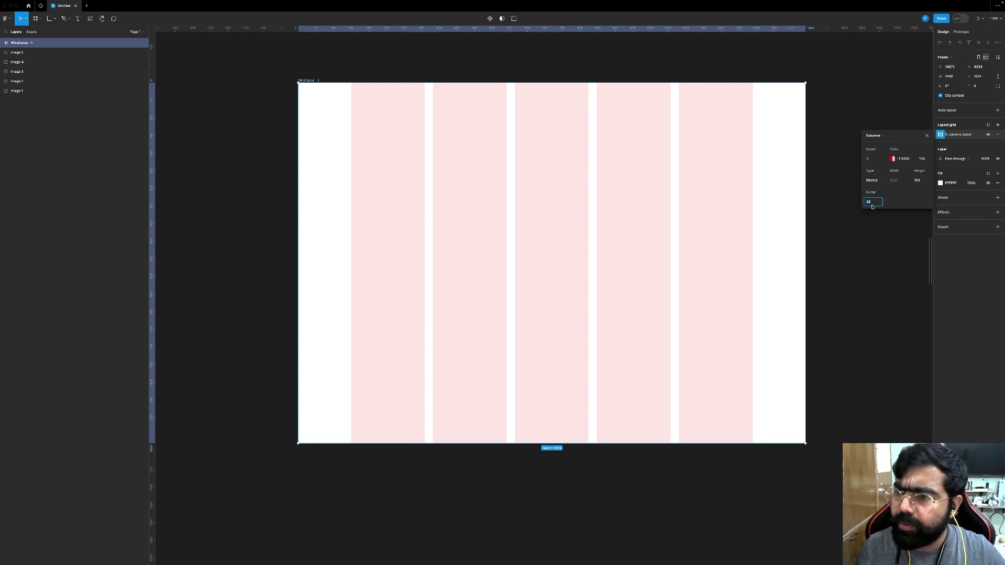
click(925, 137)
key(Escape)
Step: Move the orange-accented Travellers reference image from the top of the stack to just beside the wireframe frame
scroll(623, 190, down, 5)
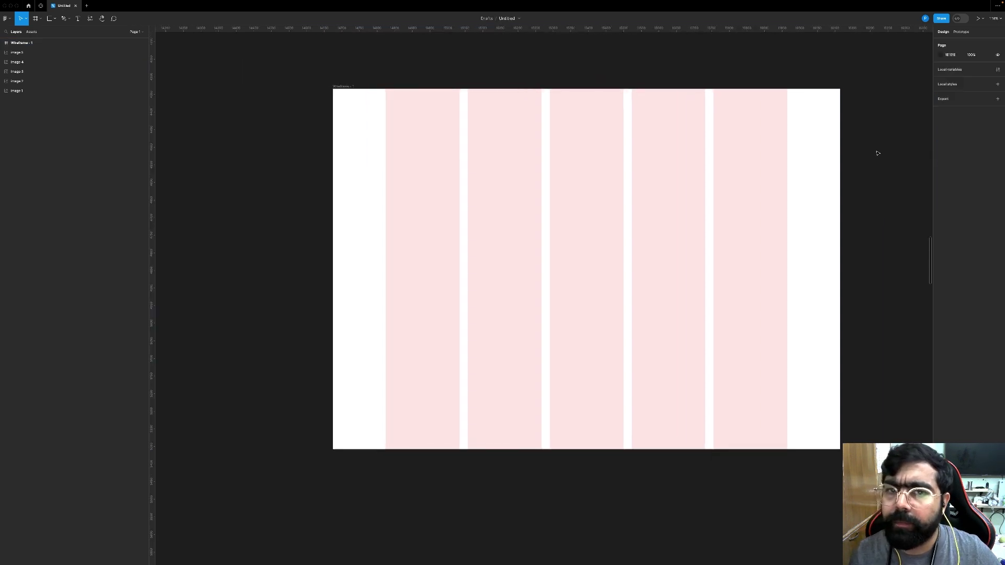
scroll(623, 190, down, 5)
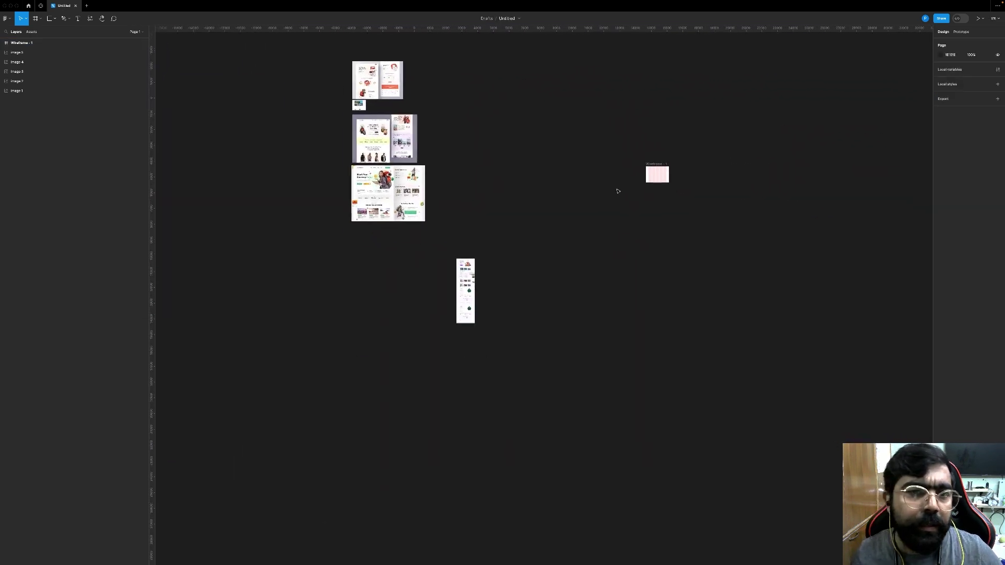
drag(376, 77, 578, 192)
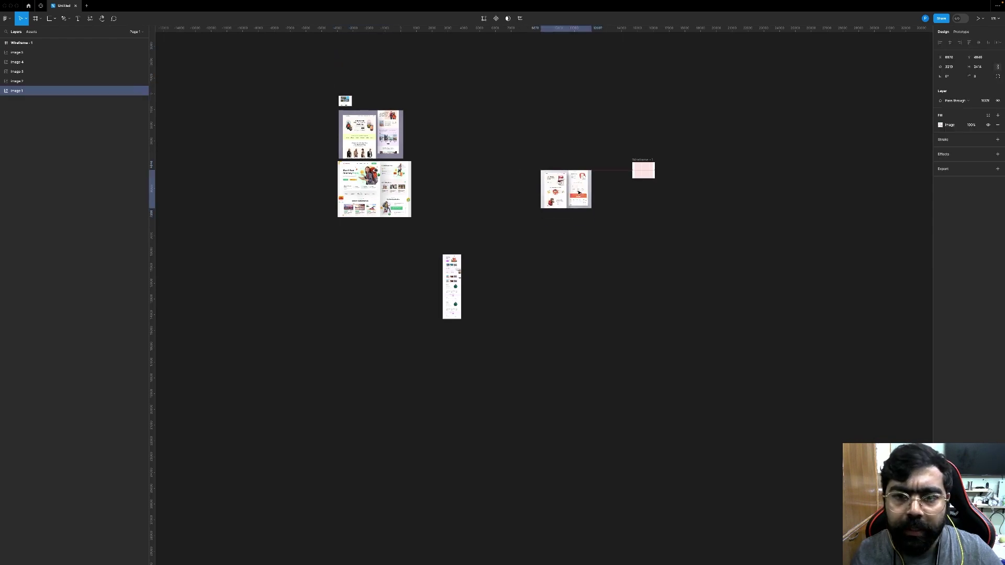
key(shift+2)
scroll(579, 193, up, 5)
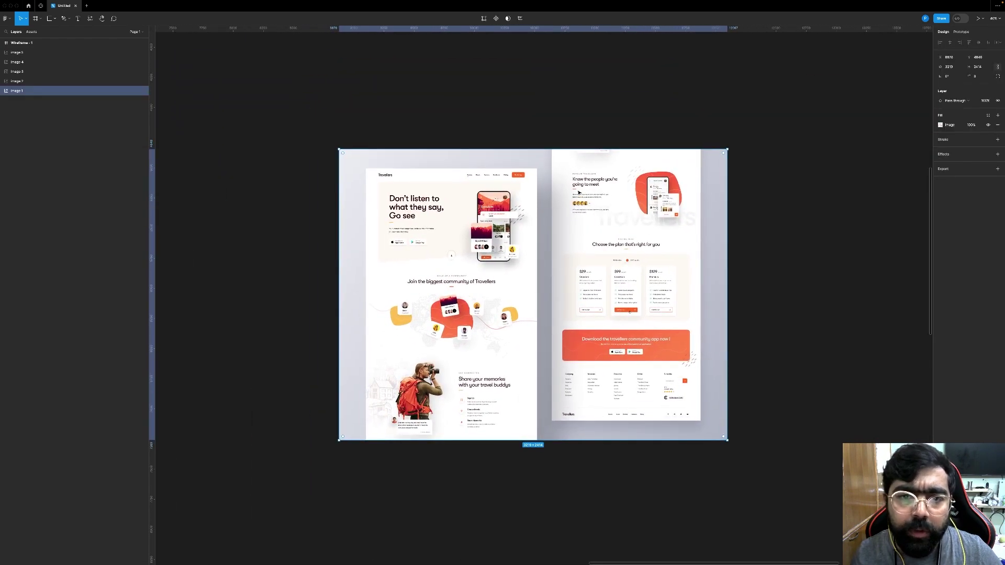
scroll(578, 190, up, 2)
scroll(579, 186, up, 3)
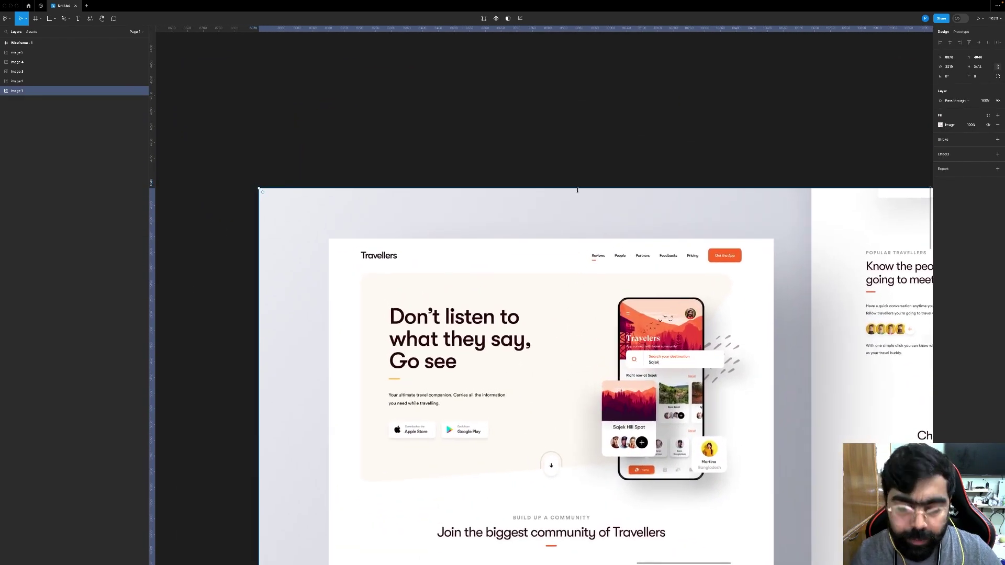
Step: Add a text label reading "Home" on the canvas above the Travellers reference image
key(Escape)
key(t)
click(550, 155)
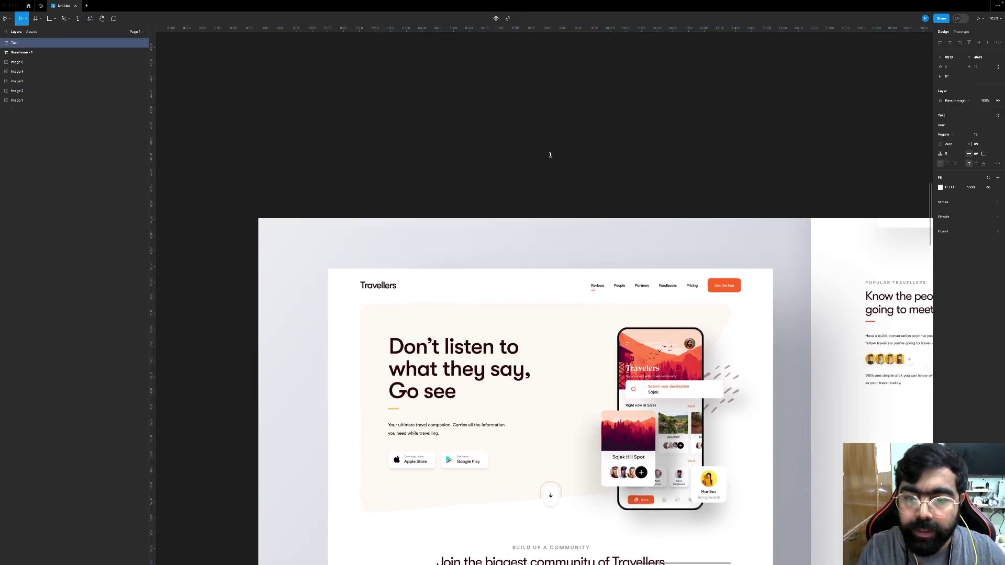
text(Home)
key(Escape)
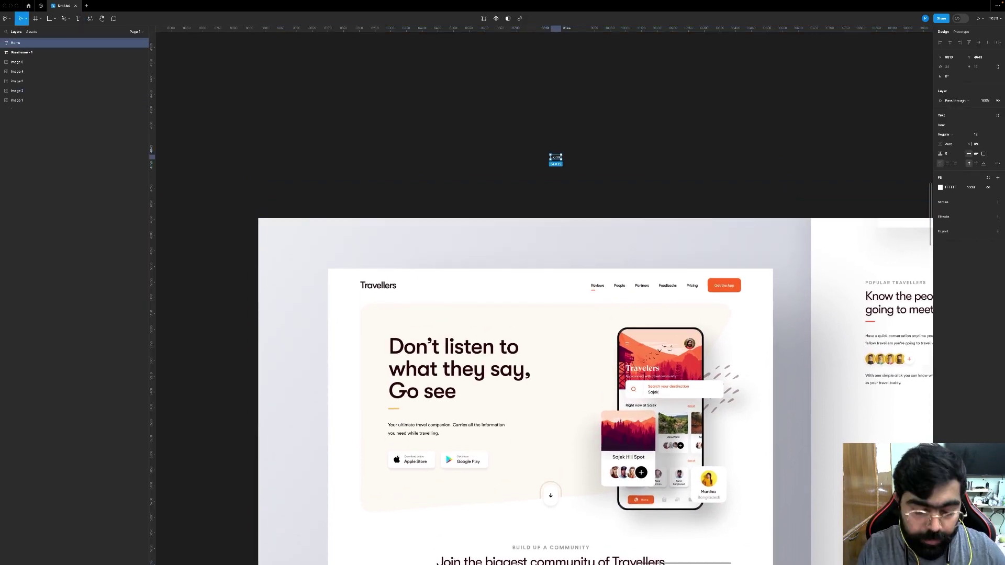
Step: Duplicate the "Home" label just to its right and change the copy's text to "About Us"
key(ctrl+d)
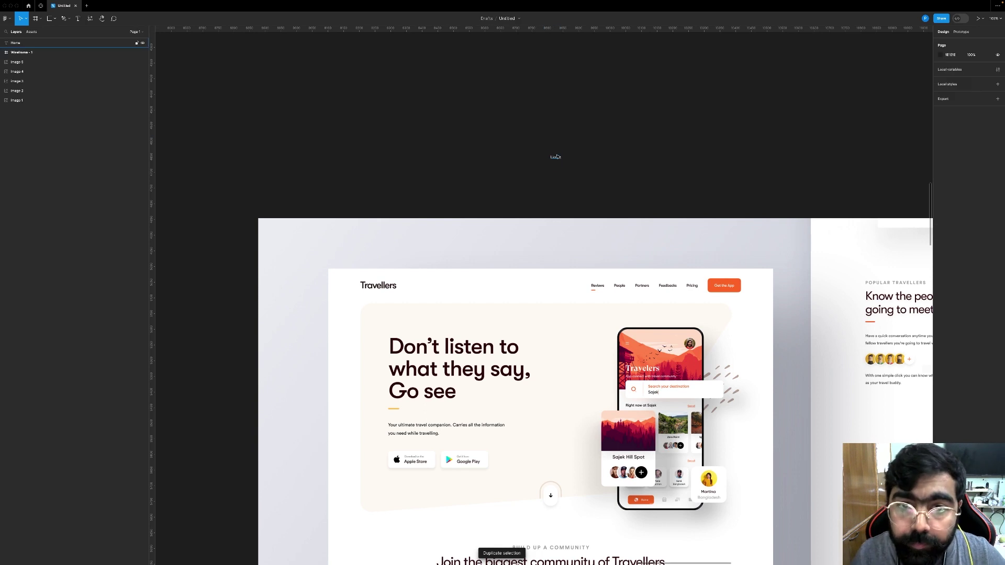
drag(556, 158, 573, 161)
double_click(571, 158)
text(About)
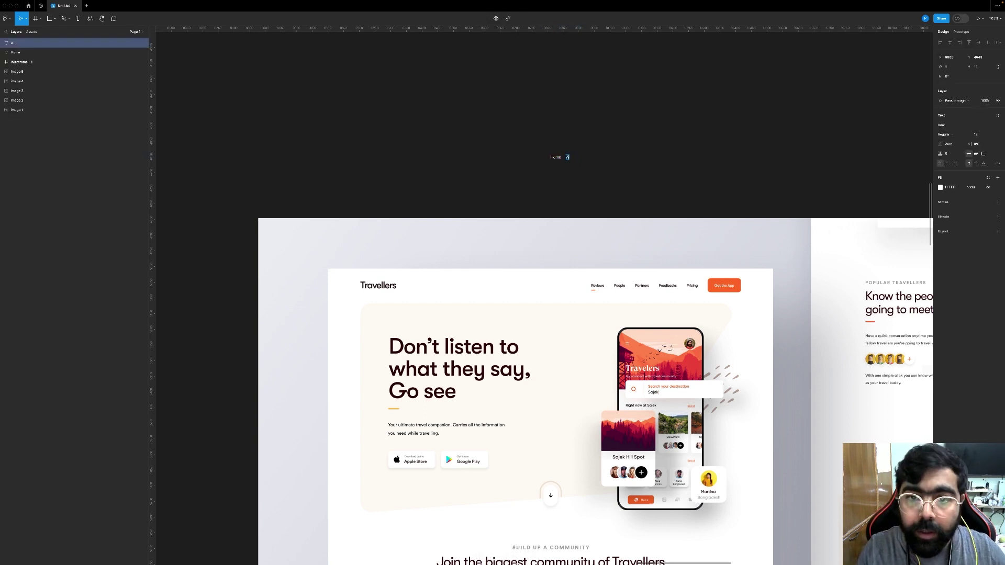
key(Escape)
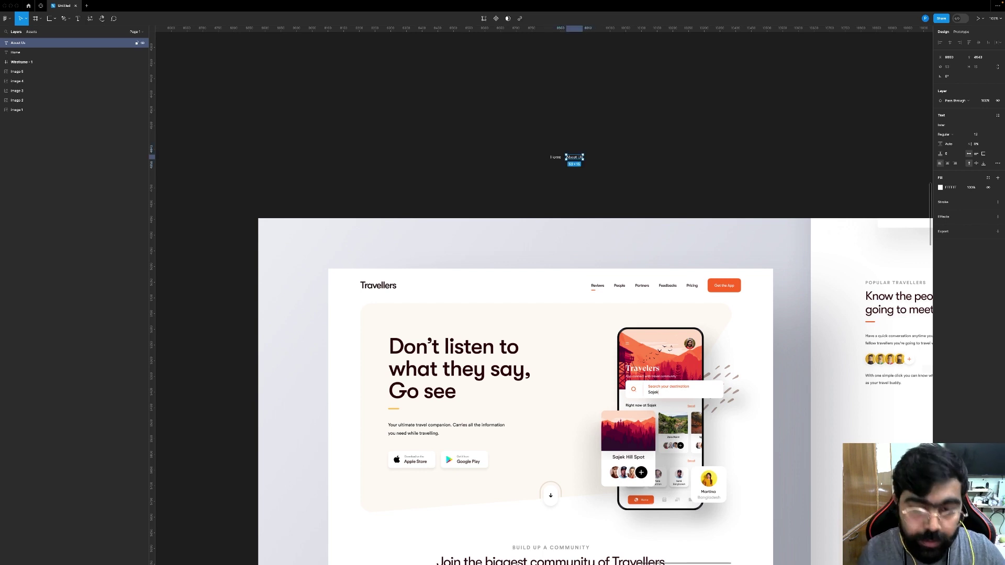
Step: Duplicate the "About Us" label into three more evenly spaced copies along the row, deleting the stray overlapping duplicate
key(ctrl+d)
drag(581, 159, 601, 160)
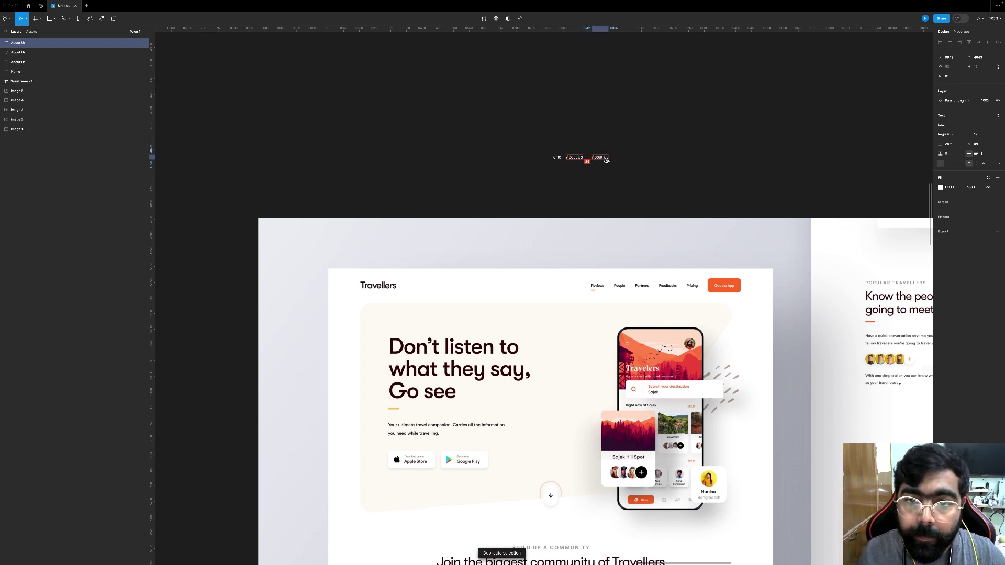
click(574, 158)
key(Delete)
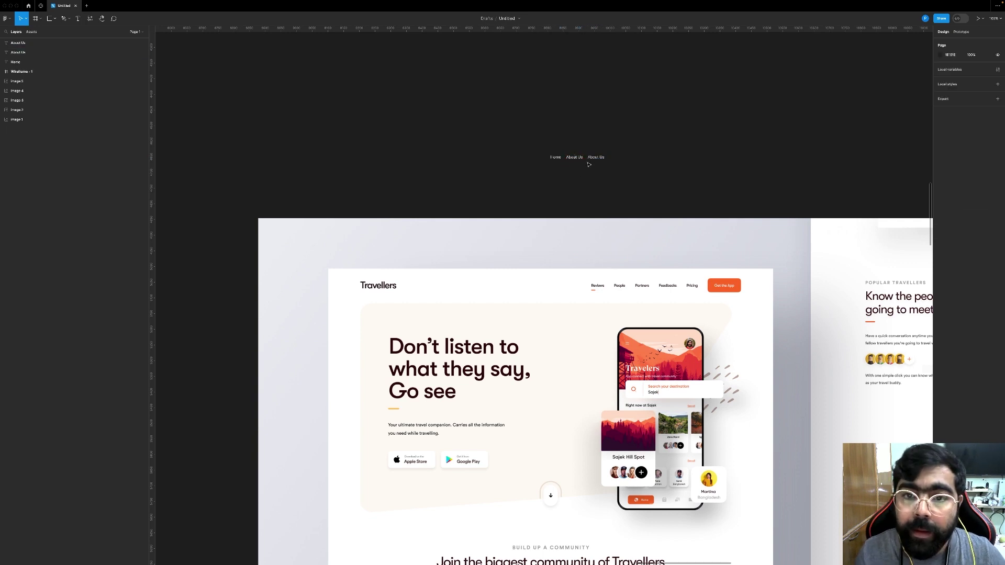
click(592, 158)
key(ctrl+d)
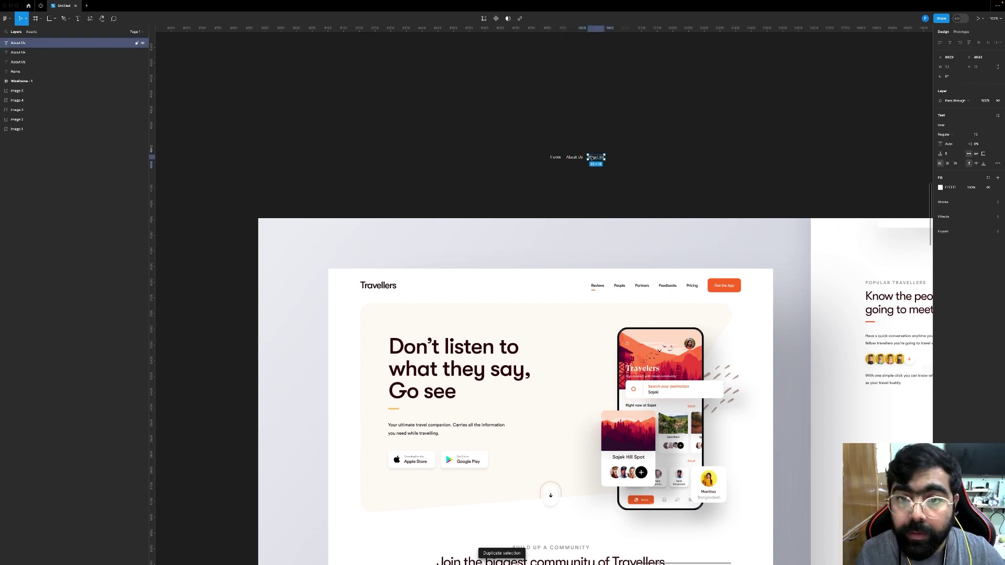
drag(594, 158, 617, 160)
key(ctrl+d)
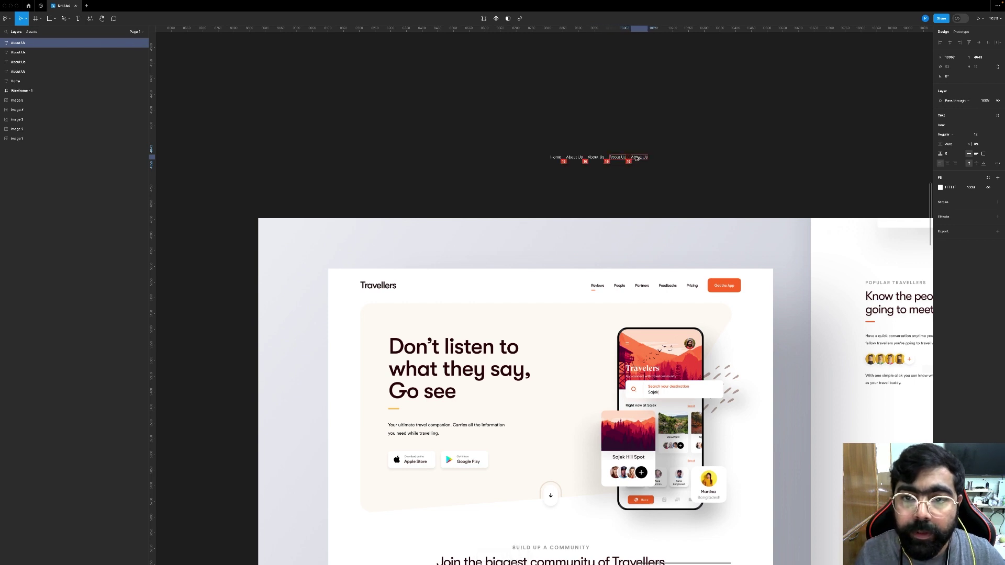
Step: Change the last two "About Us" labels to "Contact Us" and "Blog", and add a copy after them reading "Sign Up"
double_click(617, 158)
text(Conta)
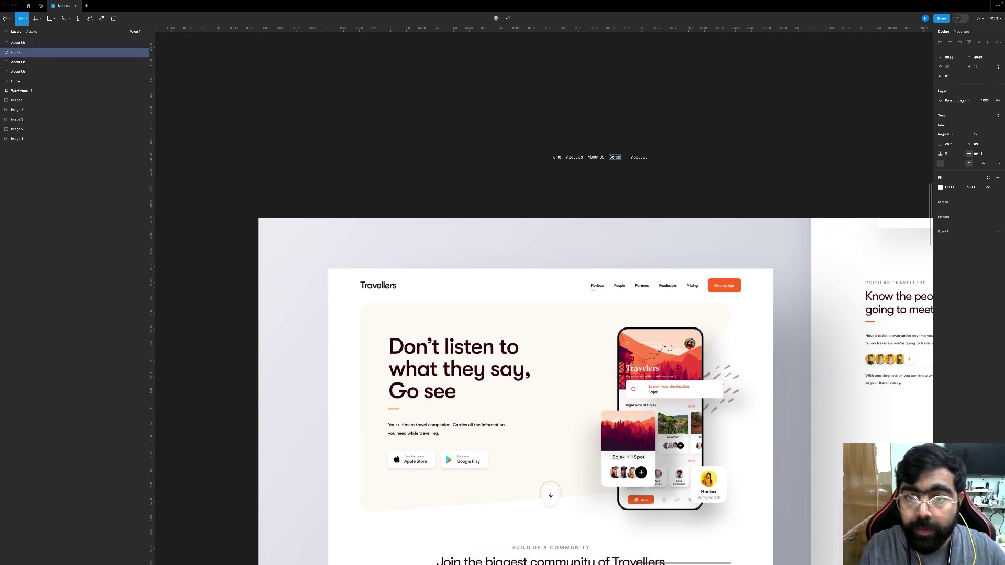
key(Escape)
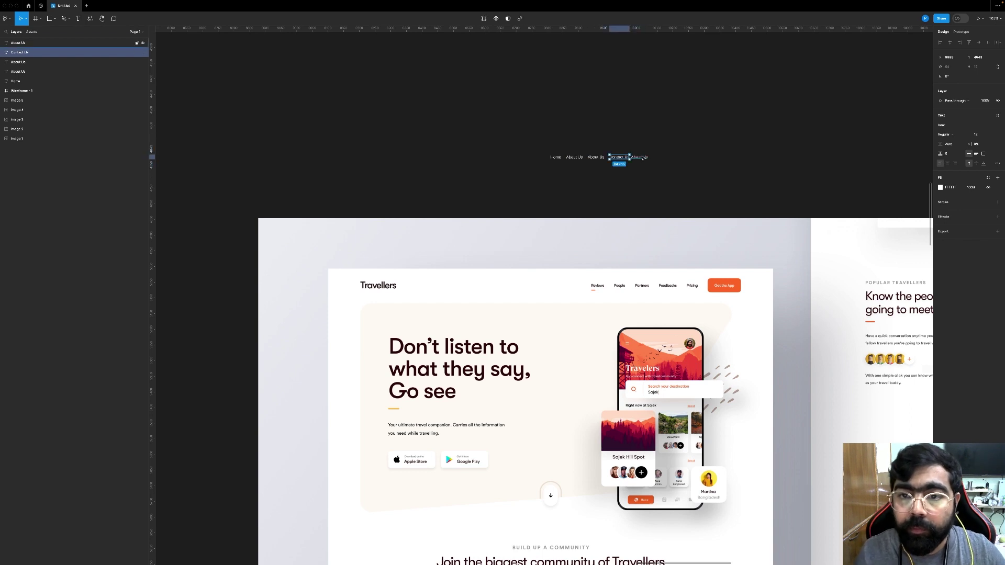
double_click(640, 157)
text(Blog)
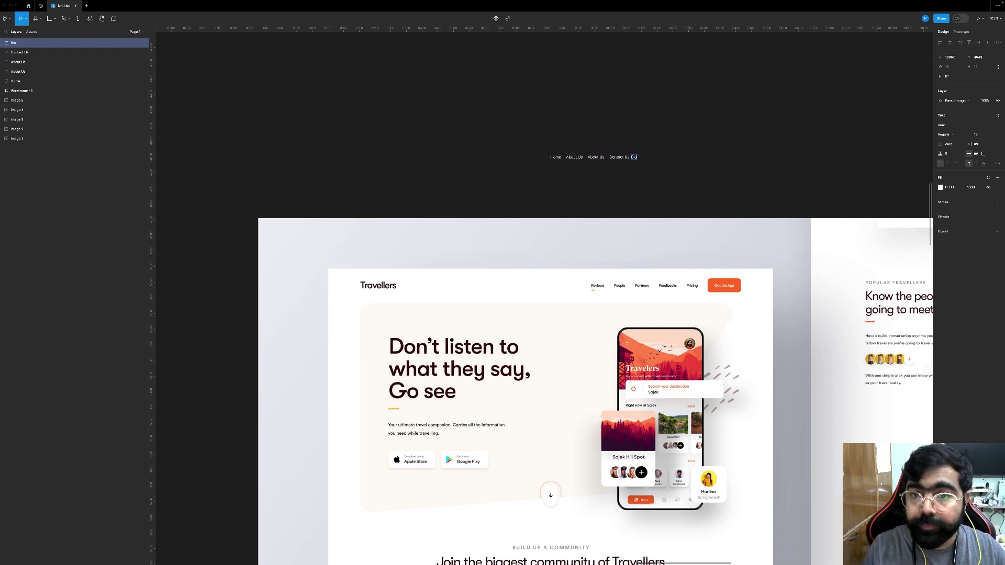
key(Escape)
drag(636, 159, 655, 157)
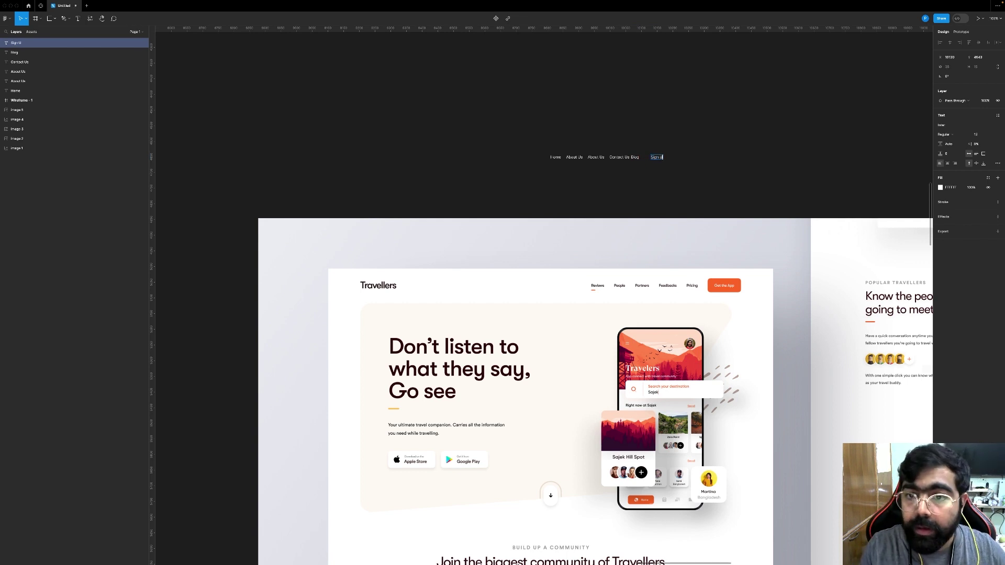
Step: Set the font size of all six navigation labels to 16
drag(533, 124, 708, 197)
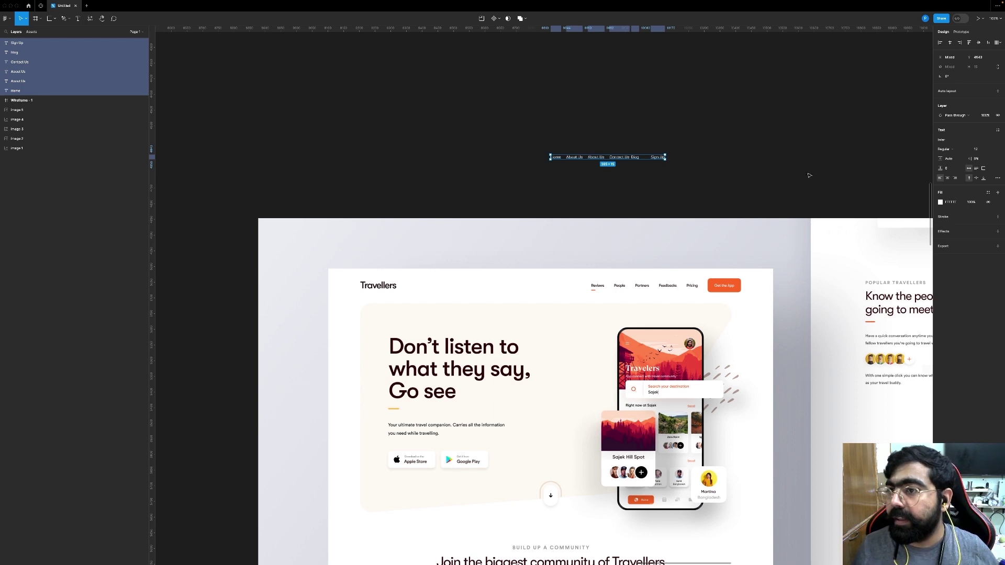
click(951, 151)
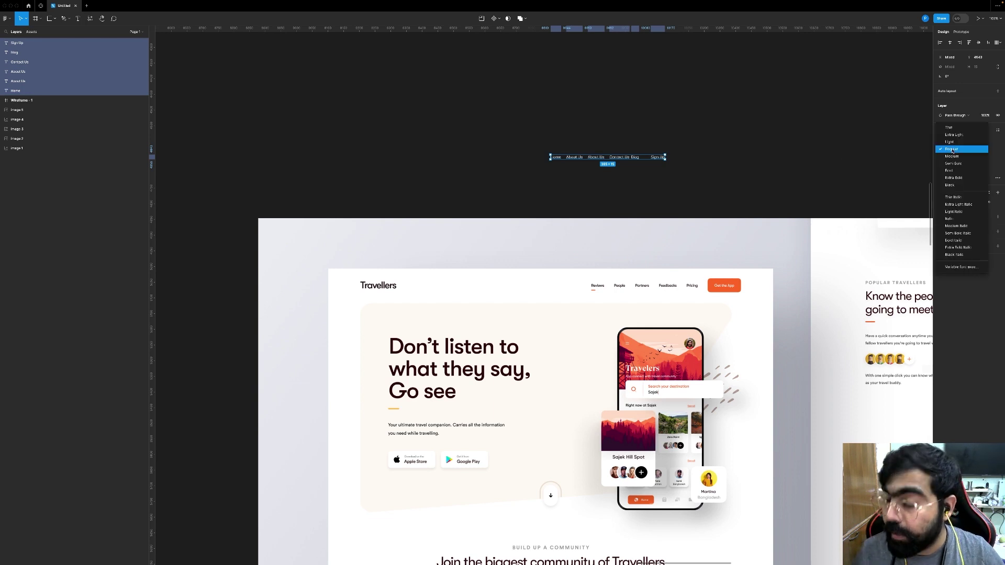
click(892, 153)
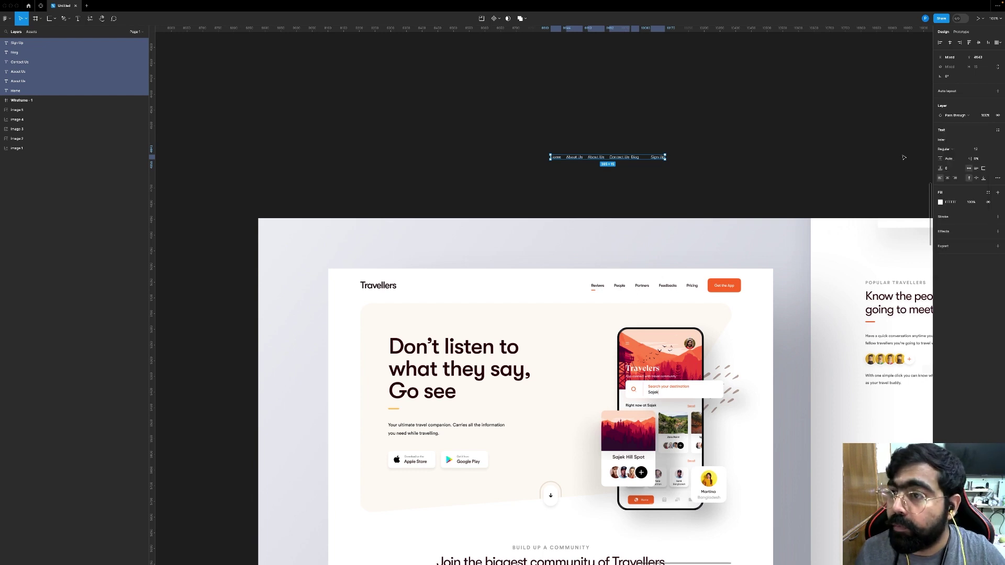
click(981, 151)
text(16)
key(Return)
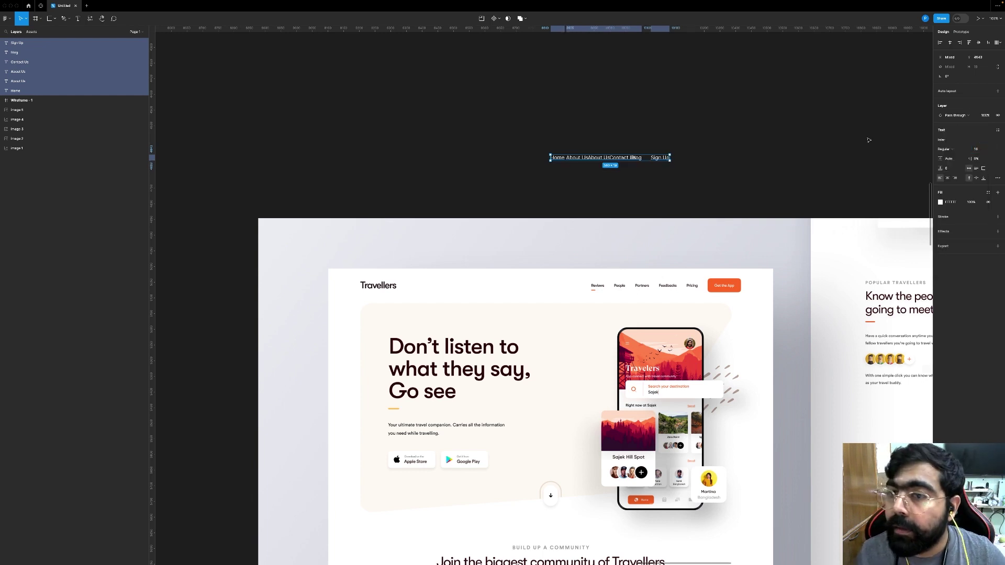
Step: Tidy up the six navigation labels into one row and widen the equal gaps between them
click(997, 66)
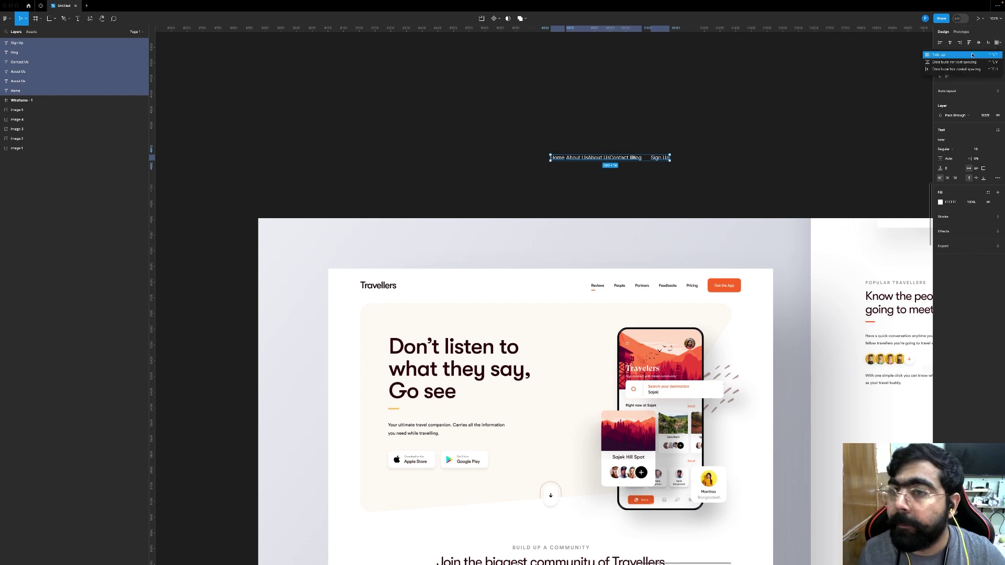
click(952, 87)
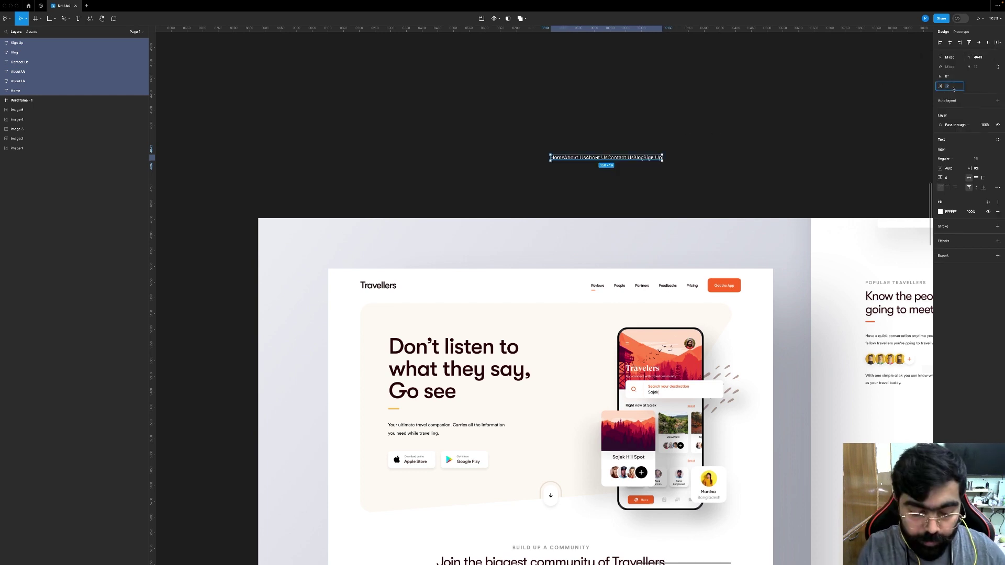
key(Return)
scroll(635, 138, up, 5)
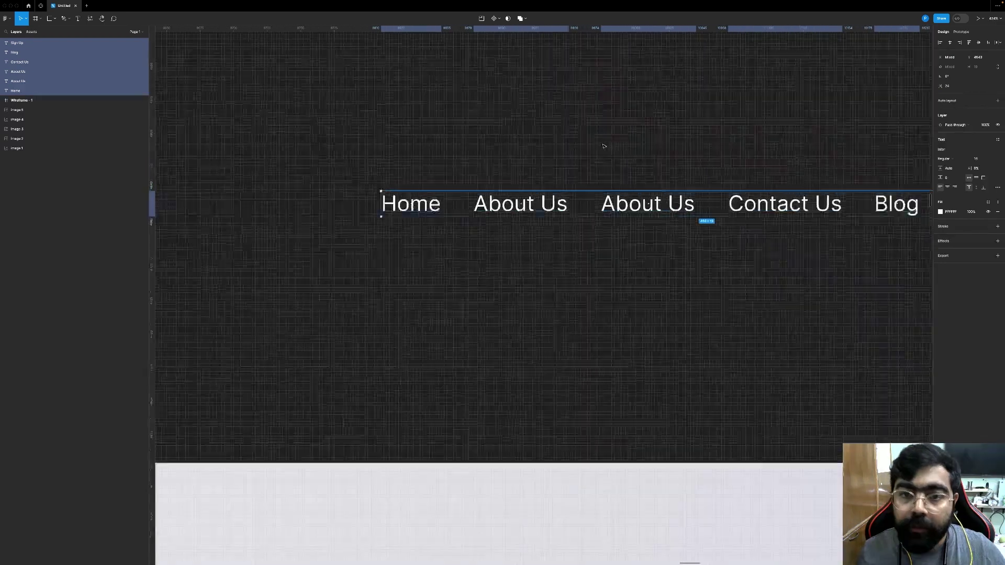
scroll(584, 206, down, 5)
click(578, 254)
Step: Examine the navigation bars of the other travel reference images for menu label ideas
click(591, 239)
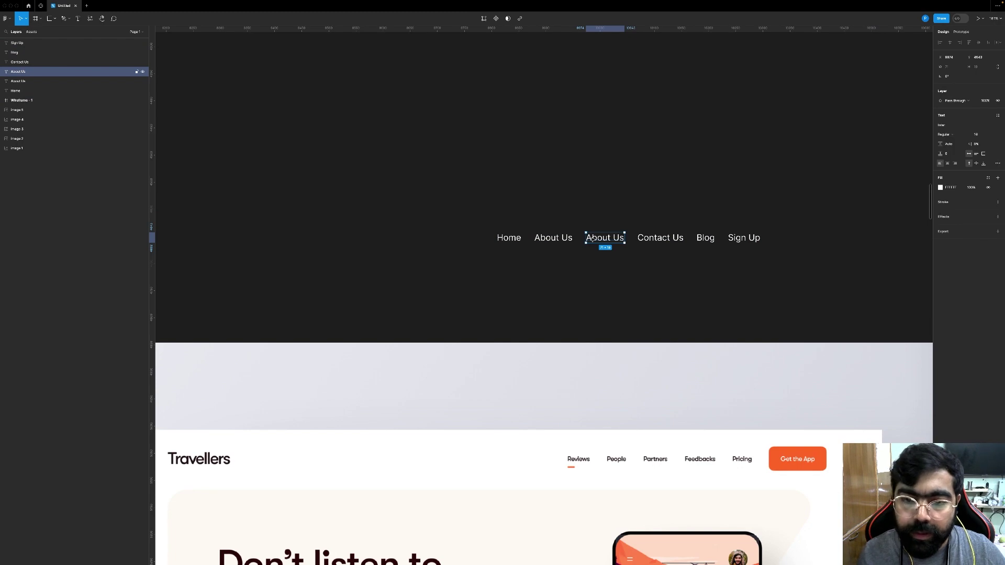
scroll(591, 238, down, 2)
scroll(590, 238, down, 5)
scroll(591, 239, up, 2)
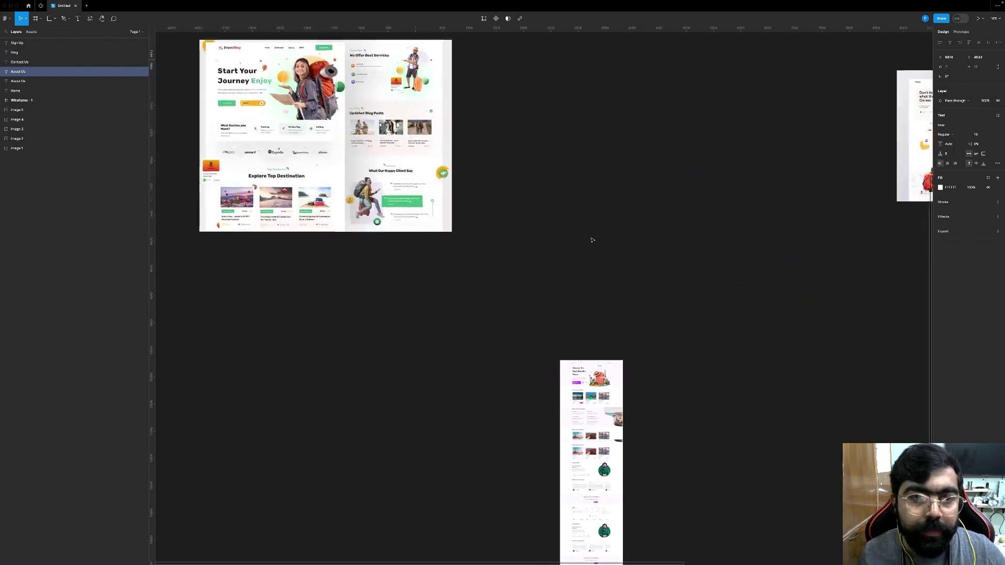
scroll(592, 240, up, 3)
scroll(592, 240, left, 2)
scroll(470, 153, up, 3)
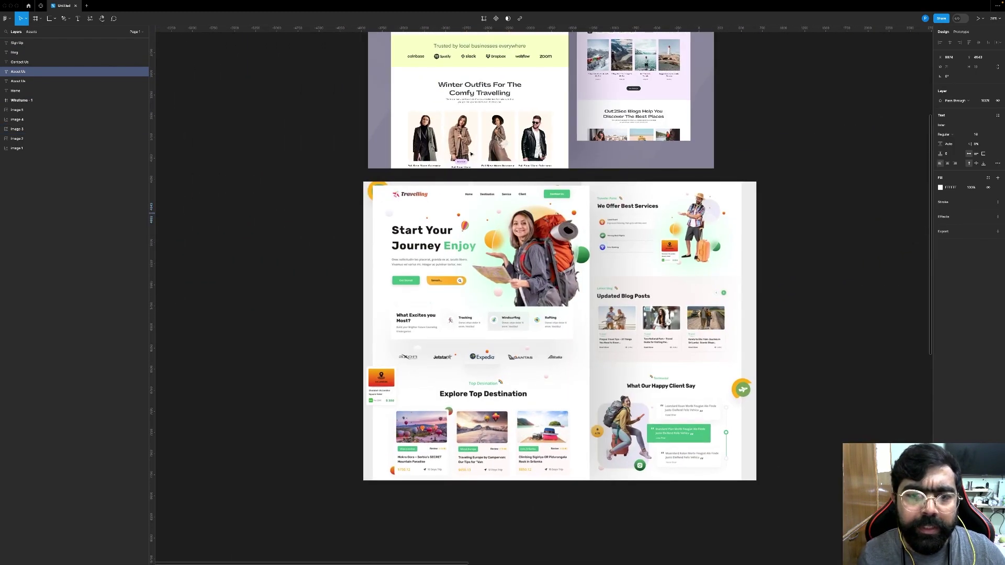
scroll(470, 153, up, 3)
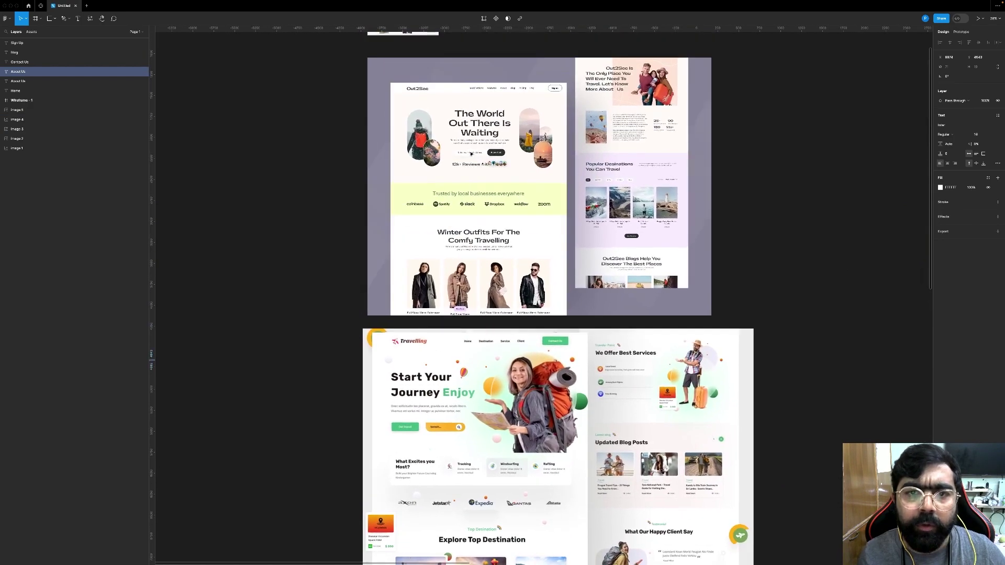
scroll(470, 154, right, 10)
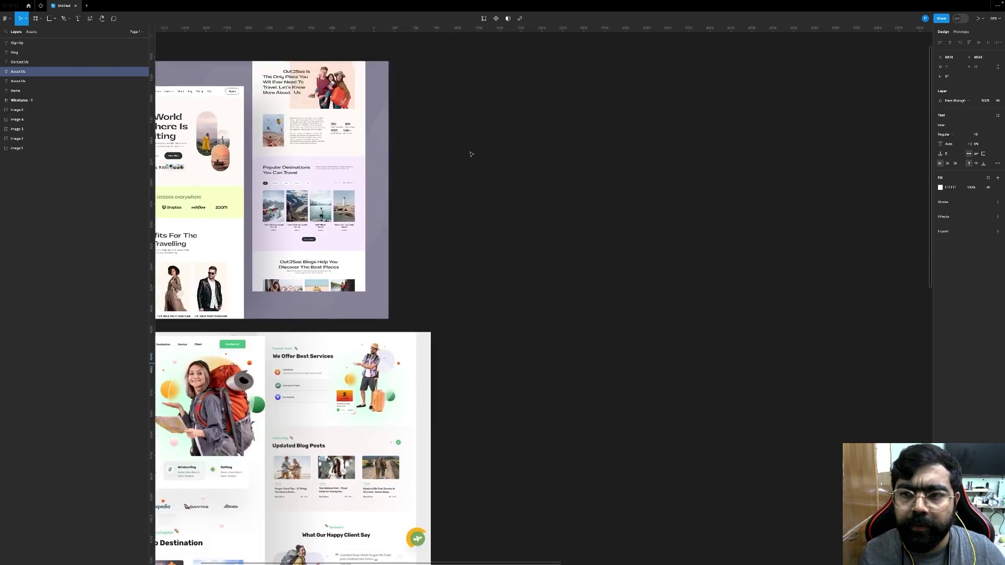
scroll(471, 153, down, 10)
key(shift+2)
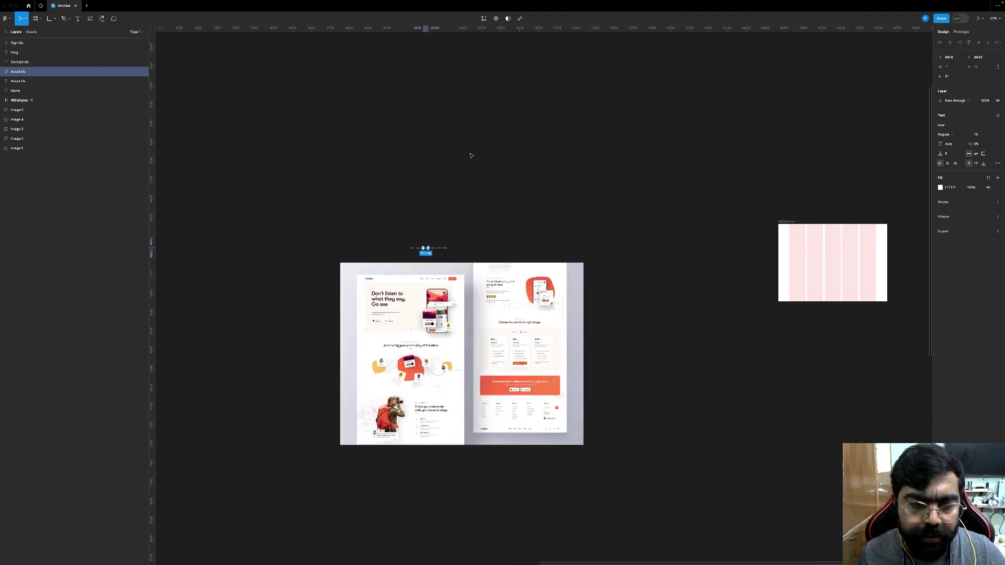
Step: Change the first "About Us" label to "Features" and tidy up the row so the spacing is even again
scroll(473, 178, down, 2)
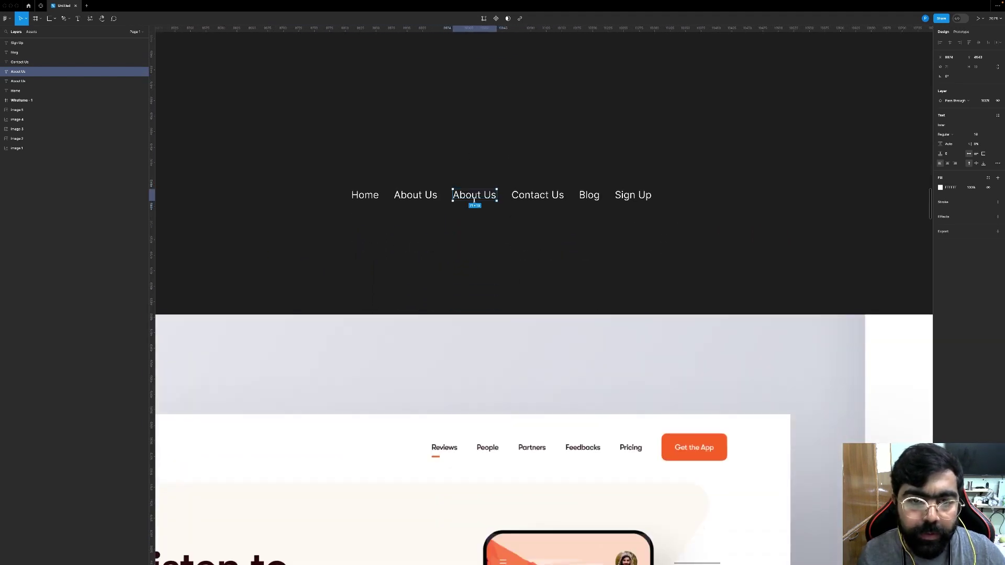
double_click(408, 192)
text(Features)
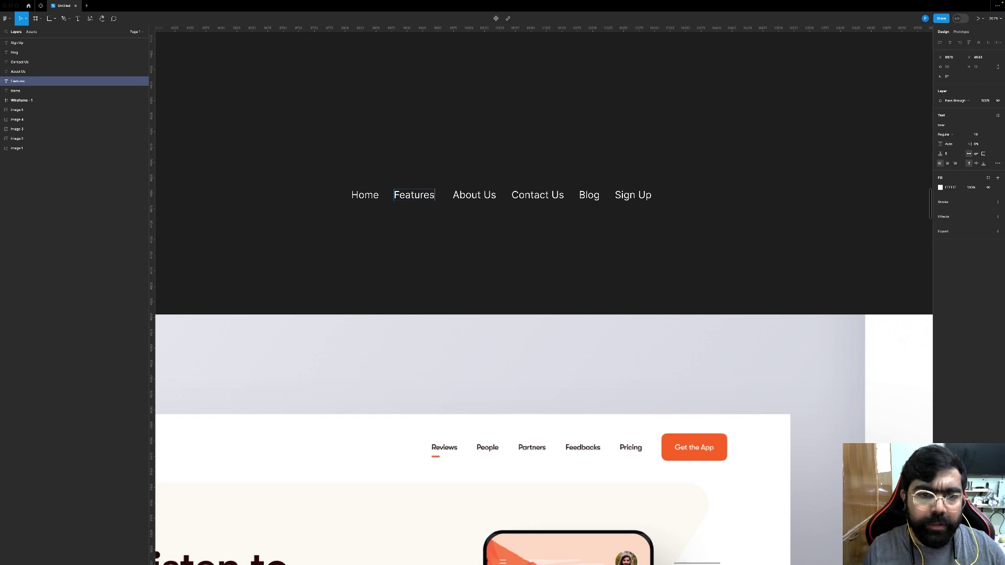
key(Escape)
drag(331, 169, 650, 260)
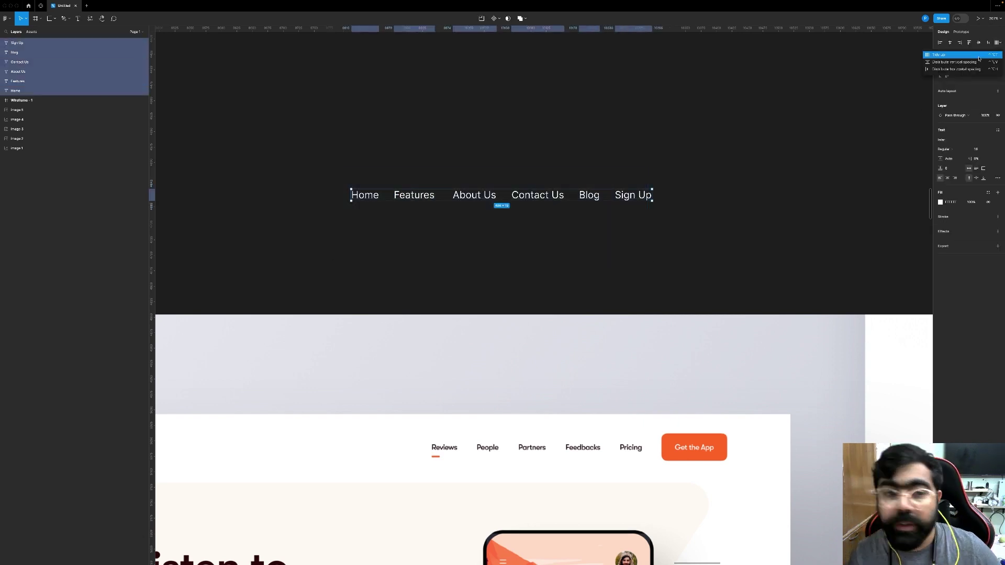
key(ctrl+alt+t)
click(511, 128)
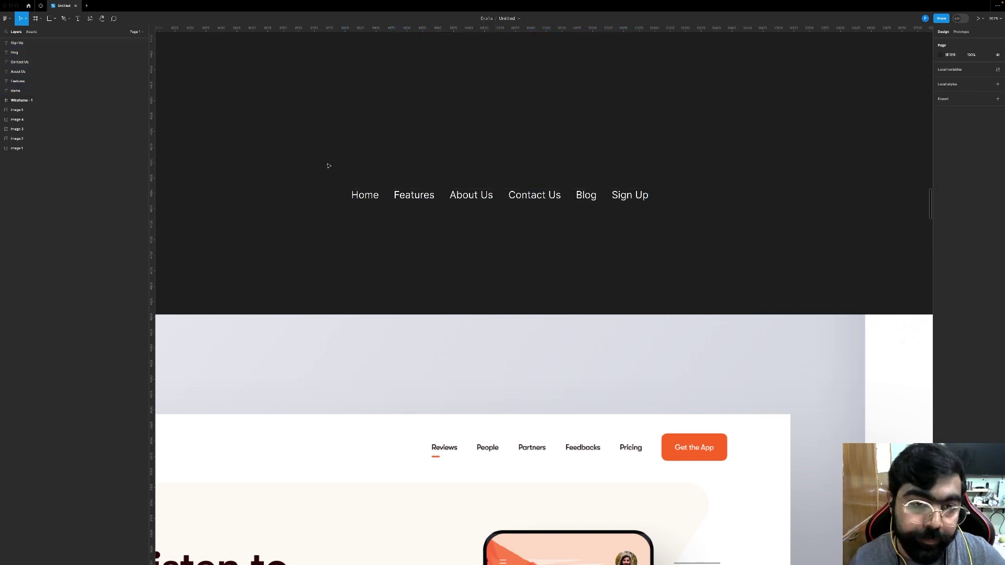
Step: Cut all six navigation labels from above the Travellers reference image and paste them into the wireframe frame
drag(326, 165, 819, 262)
click(689, 190)
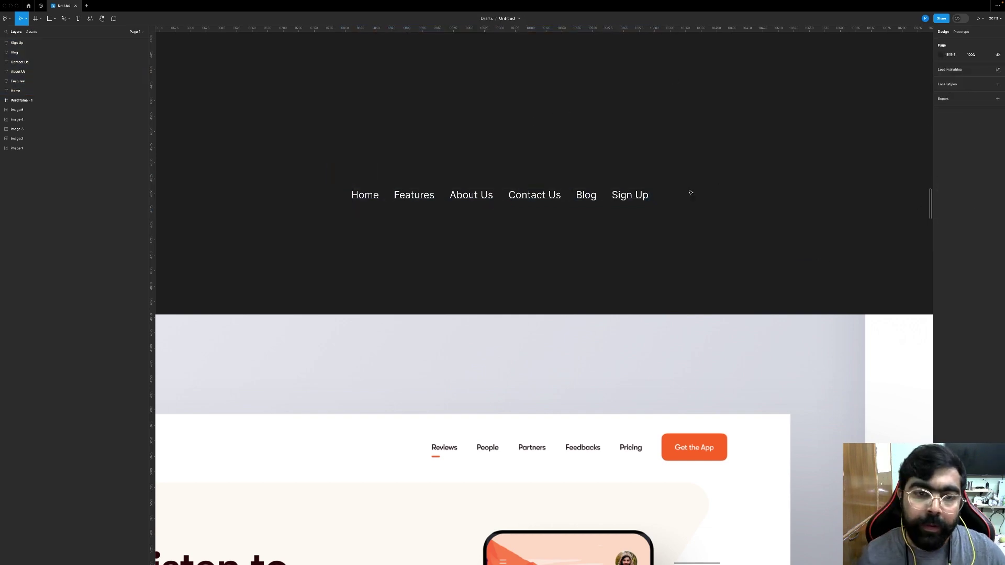
scroll(688, 191, down, 5)
drag(507, 122, 702, 208)
key(Delete)
scroll(702, 208, right, 5)
scroll(702, 209, right, 10)
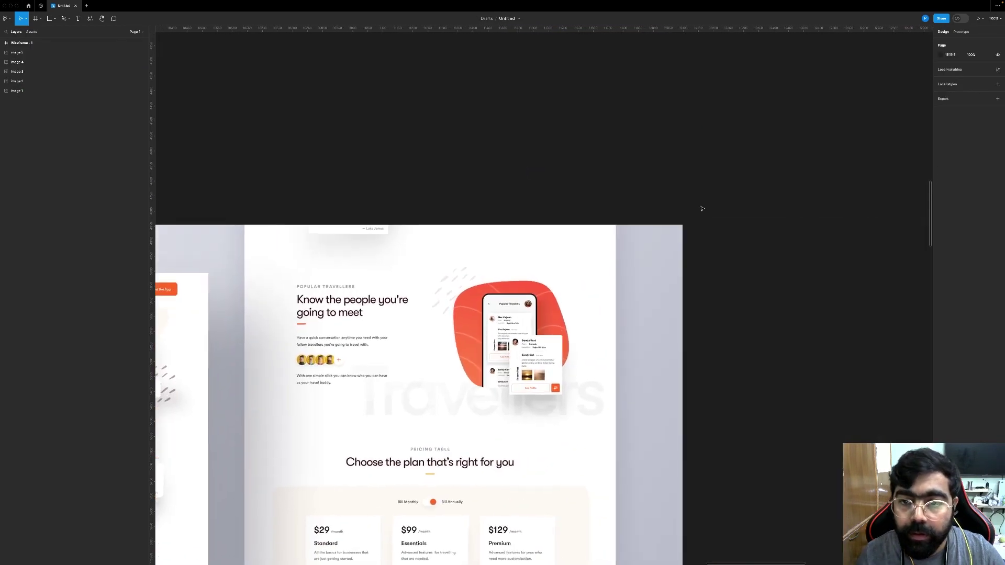
scroll(698, 209, down, 5)
scroll(699, 209, up, 10)
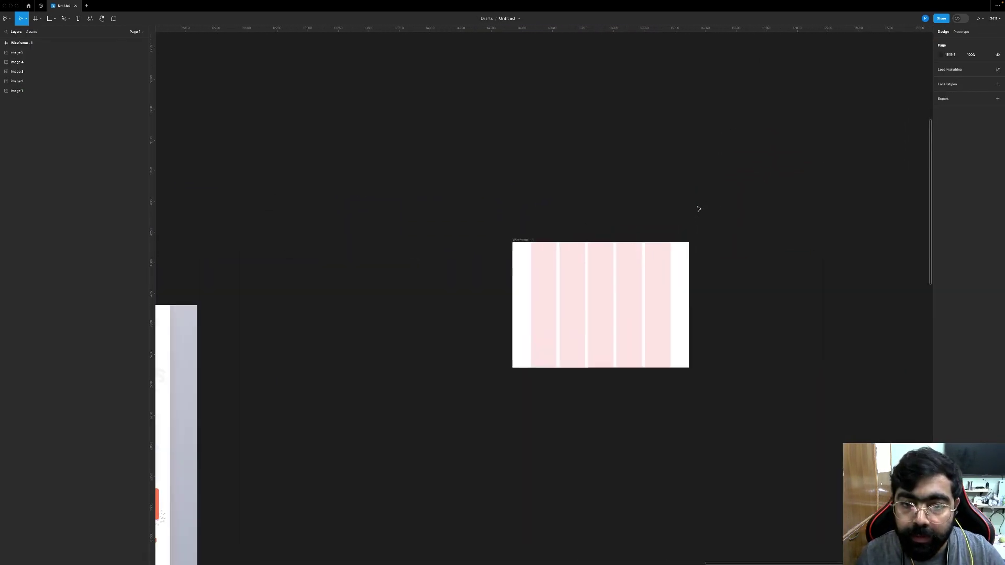
scroll(471, 189, down, 1)
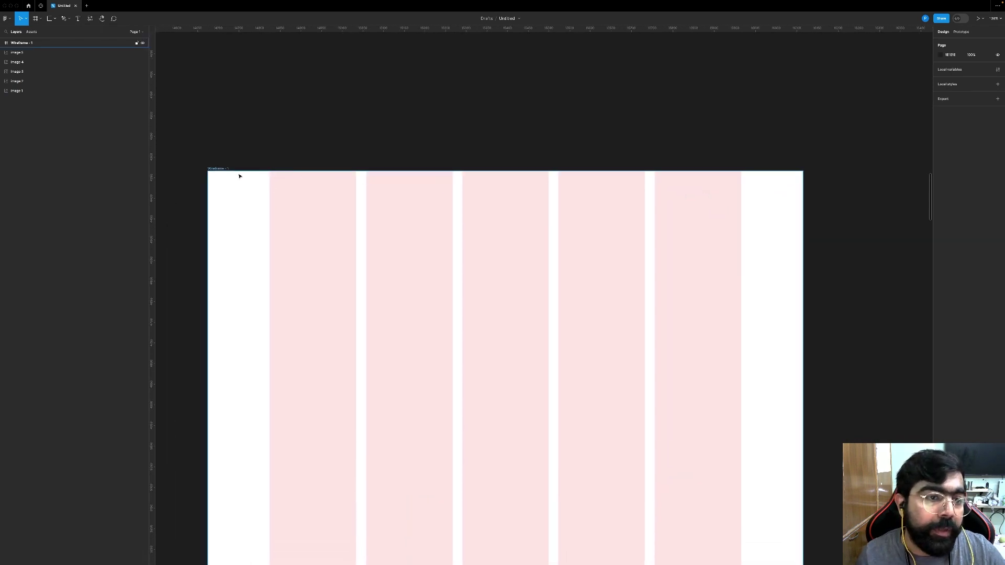
key(ctrl+v)
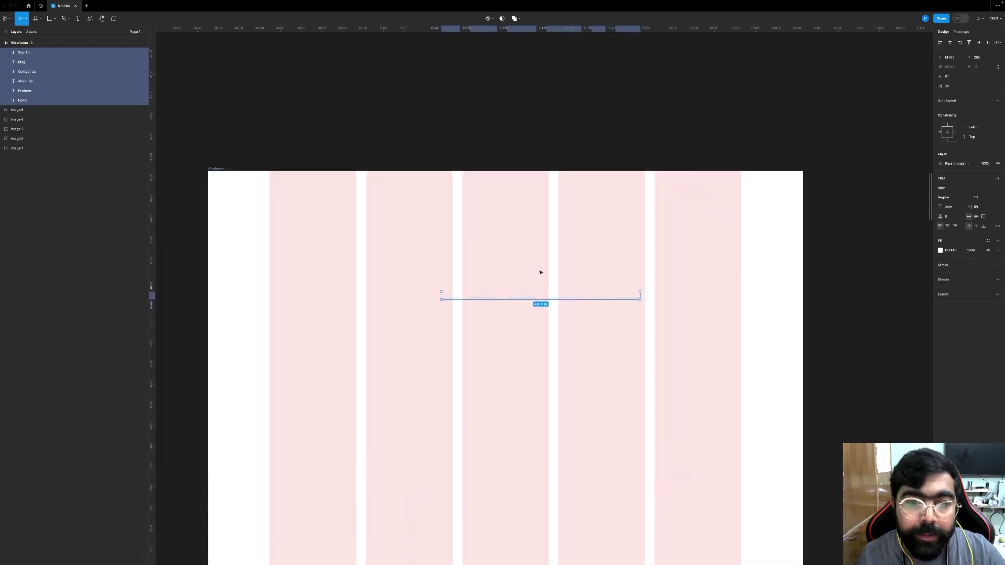
Step: Set the fill colour of the pasted navigation labels to black (000000)
click(951, 250)
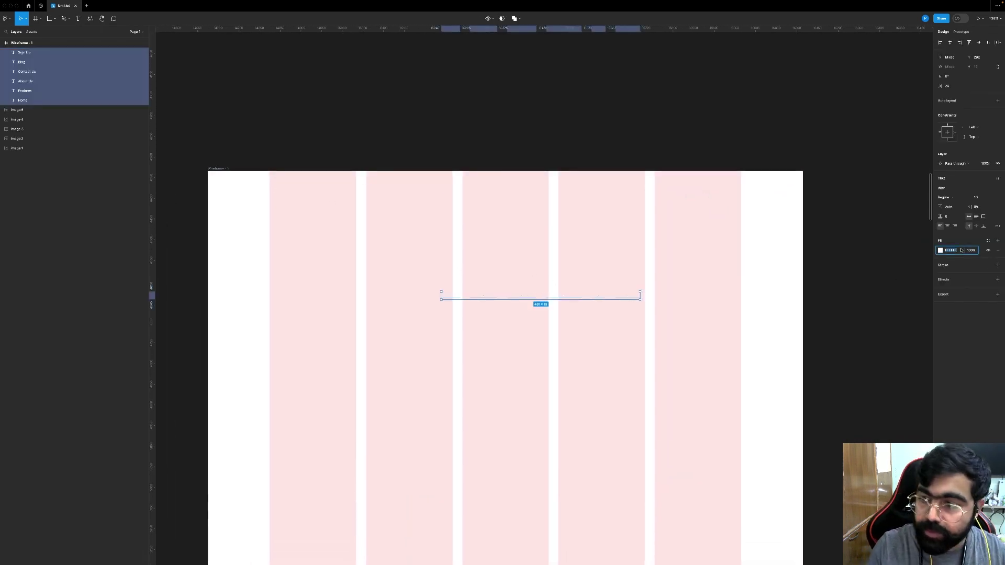
text(000)
key(Return)
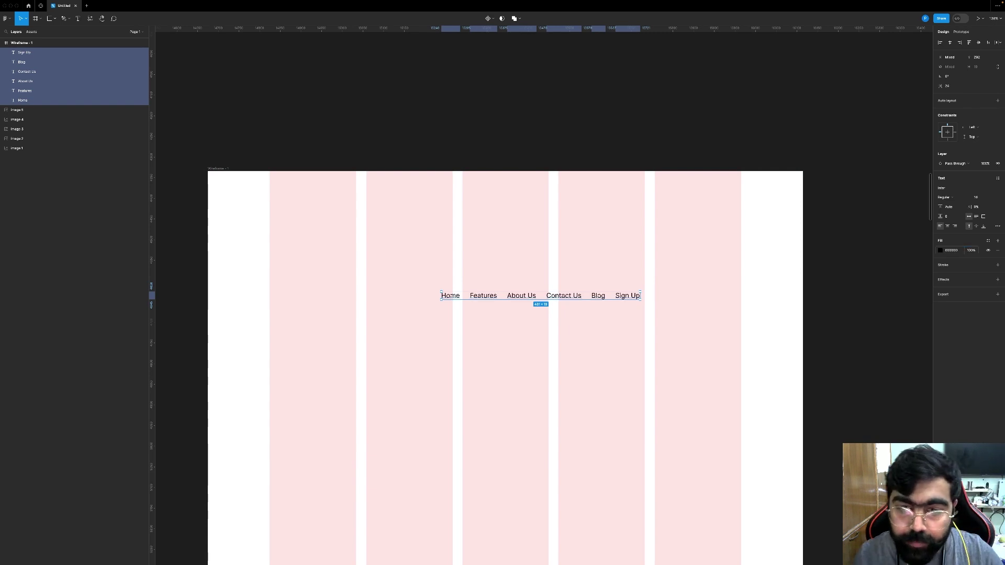
Step: Move the row of navigation labels up near the wireframe's upper edge, spanning the third to fifth grid columns
drag(575, 300, 662, 200)
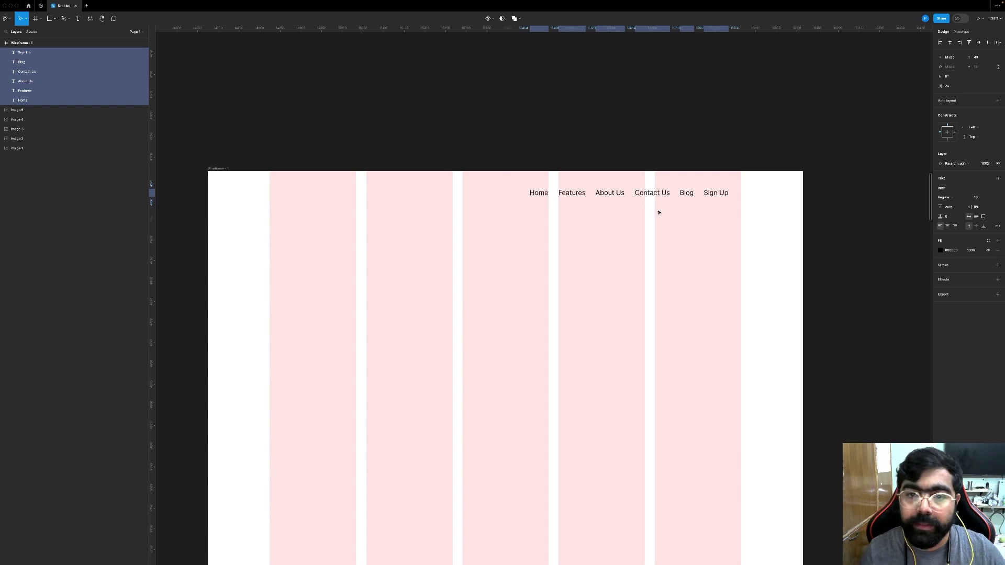
click(581, 298)
scroll(581, 298, up, 5)
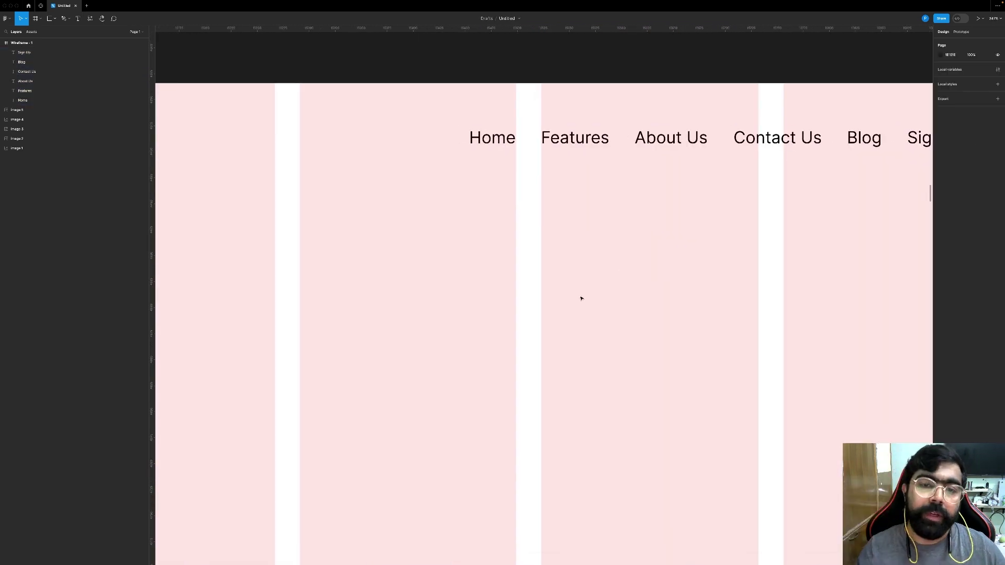
click(495, 148)
click(500, 195)
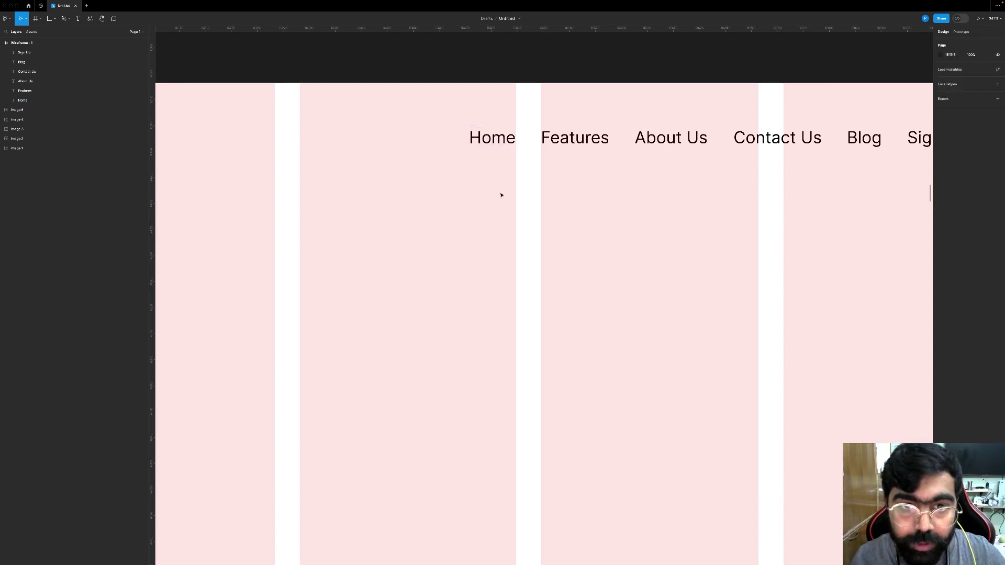
Step: Examine the navigation bar and overall page layout of the Travellers reference image
key(ctrl+Left)
key(ctrl+Right)
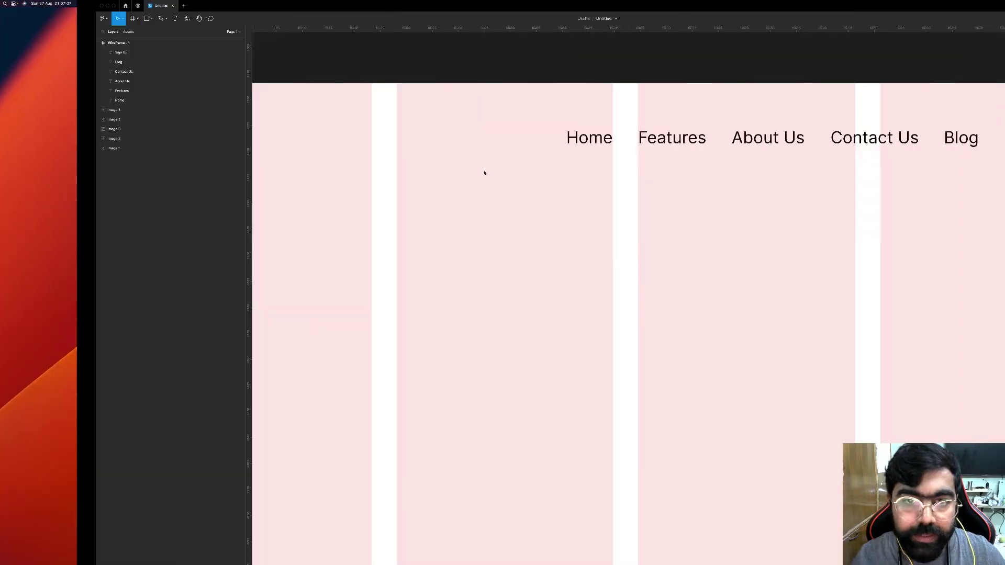
ctrl+scroll(508, 225, down, 10)
scroll(508, 225, left, 5)
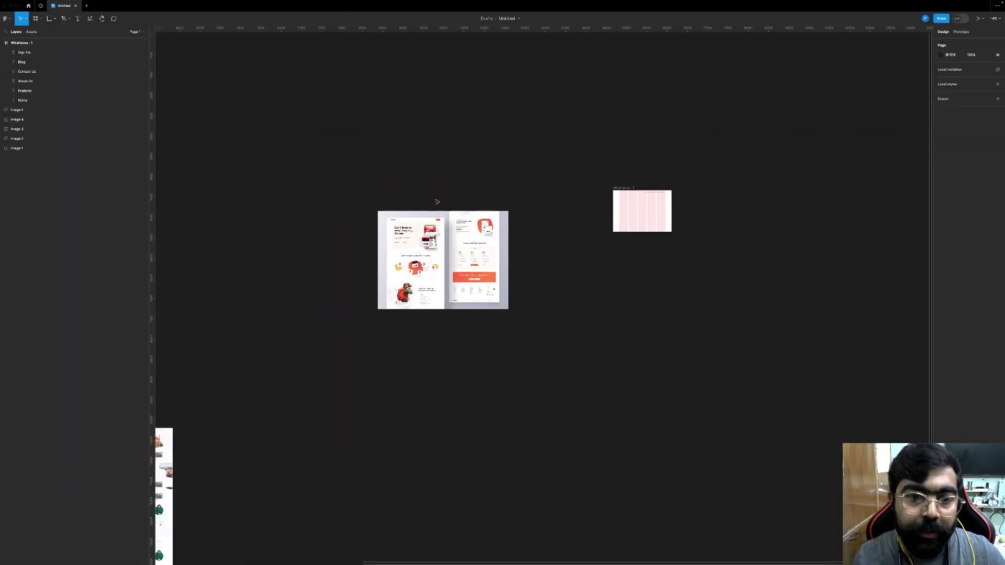
ctrl+scroll(437, 202, up, 15)
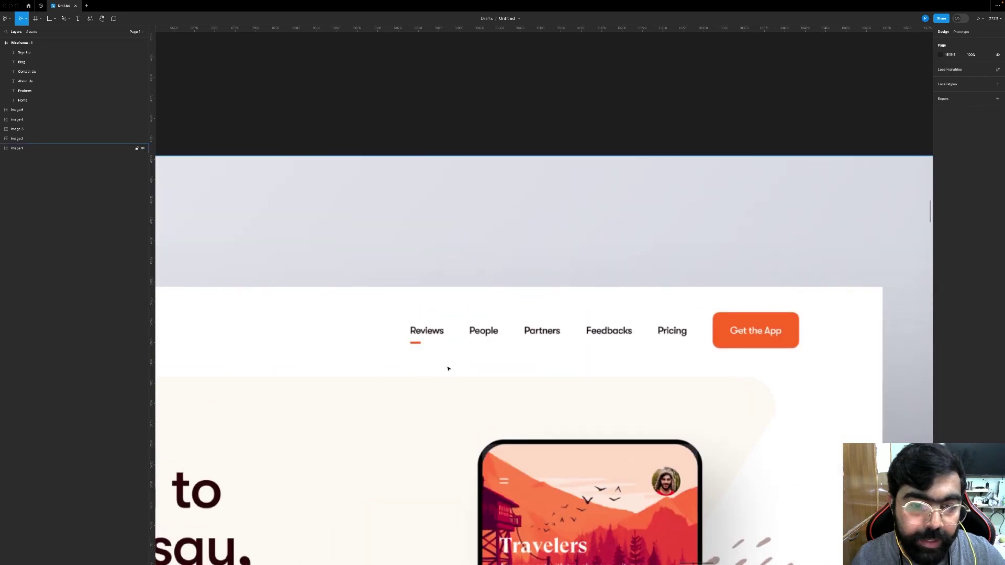
ctrl+scroll(426, 357, down, 6)
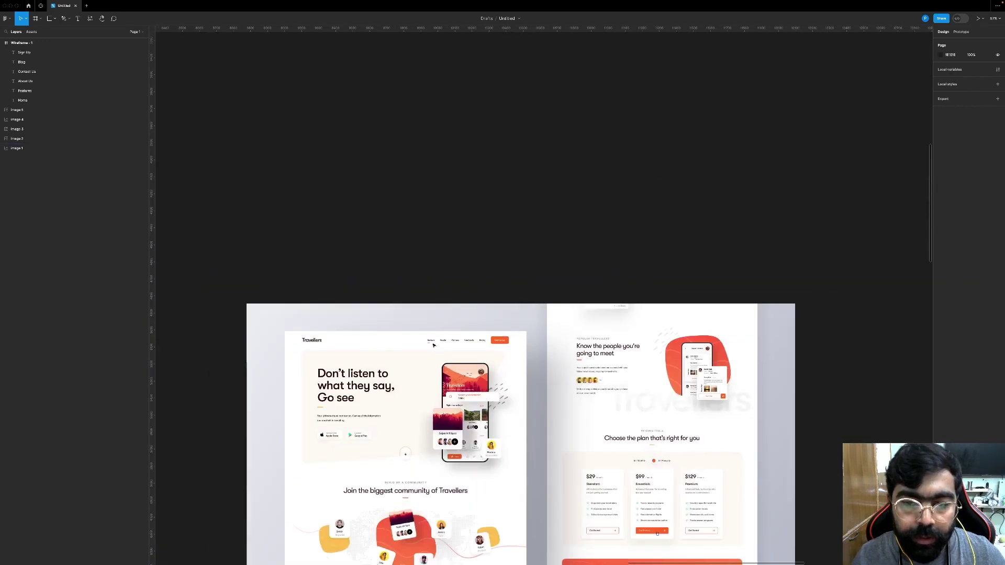
scroll(433, 345, down, 4)
scroll(434, 345, left, 1)
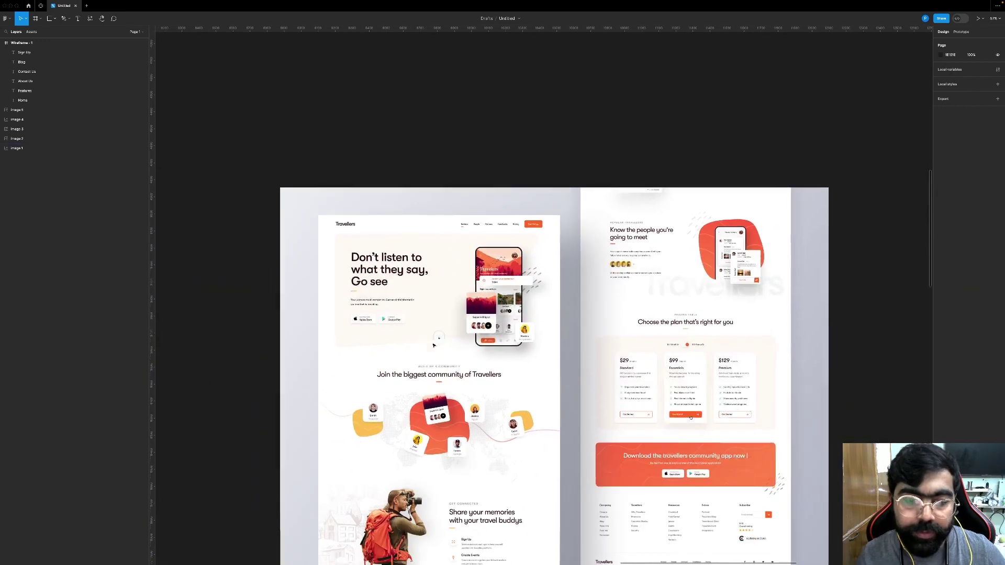
scroll(434, 345, down, 3)
Step: Examine the header, hero and destination sections of the "Discover the Most Beautiful Places" reference image
ctrl+scroll(434, 346, down, 4)
scroll(434, 345, down, 8)
scroll(434, 346, left, 4)
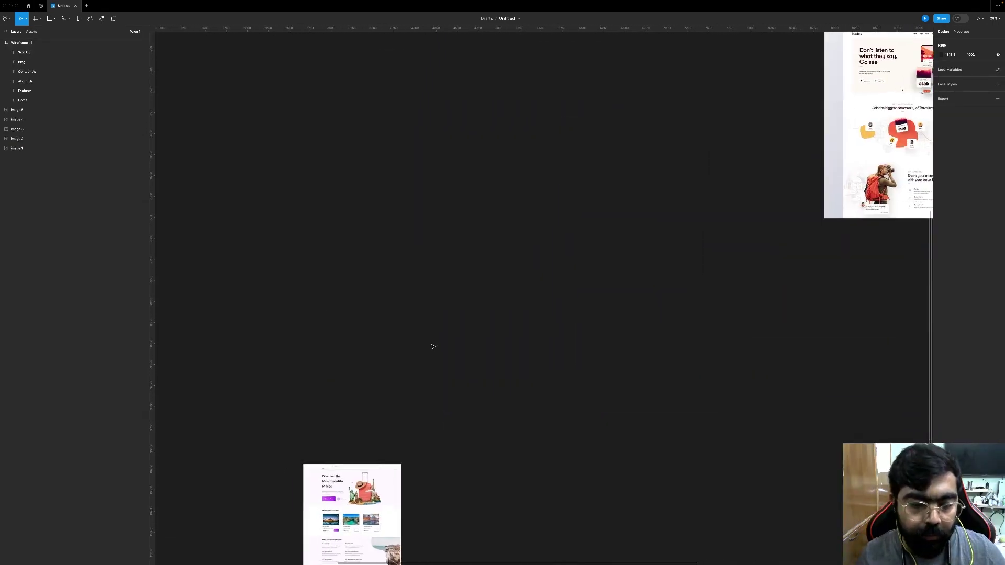
scroll(433, 346, down, 2)
scroll(432, 346, left, 1)
ctrl+scroll(579, 321, up, 8)
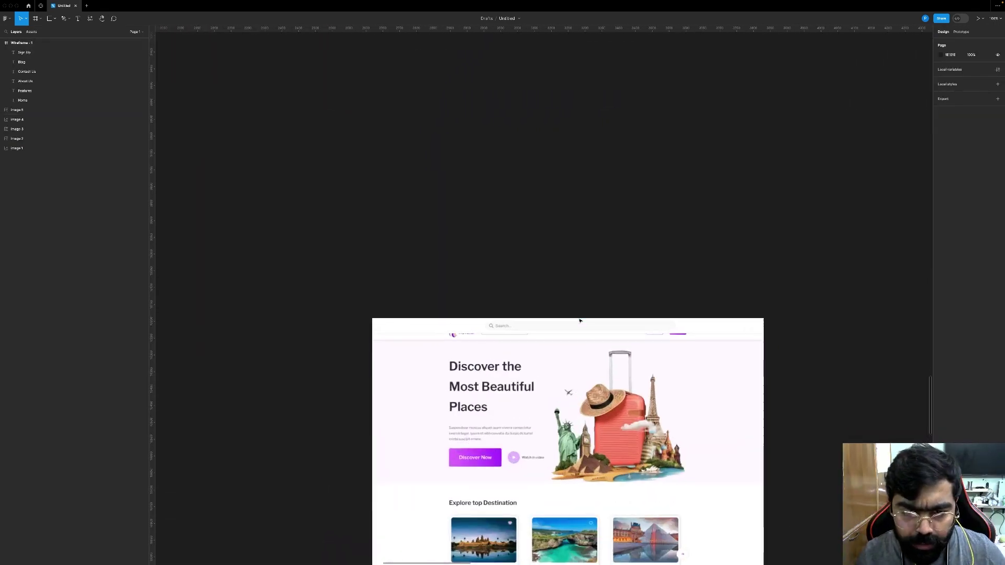
ctrl+scroll(579, 321, down, 9)
ctrl+scroll(589, 310, up, 6)
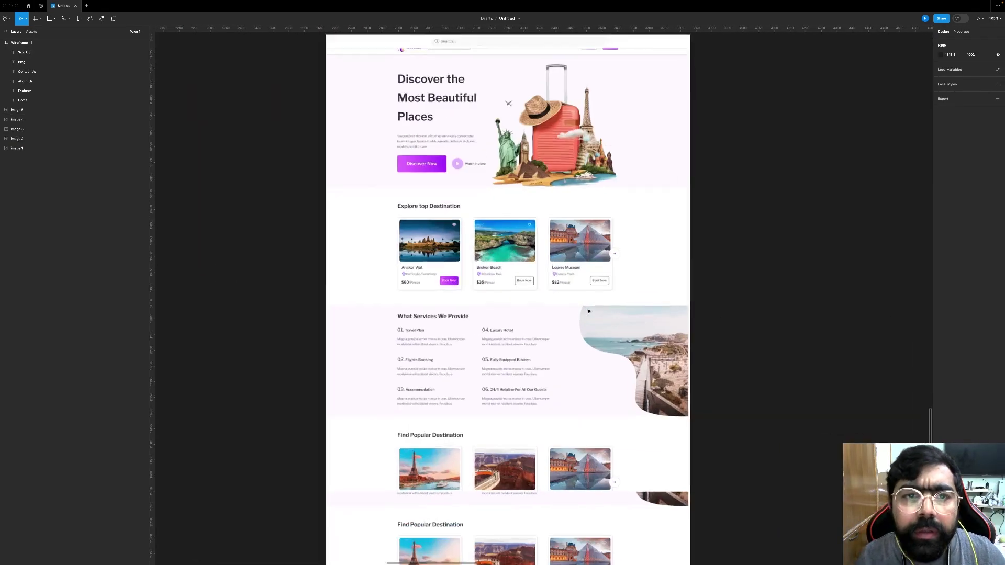
scroll(588, 311, up, 1)
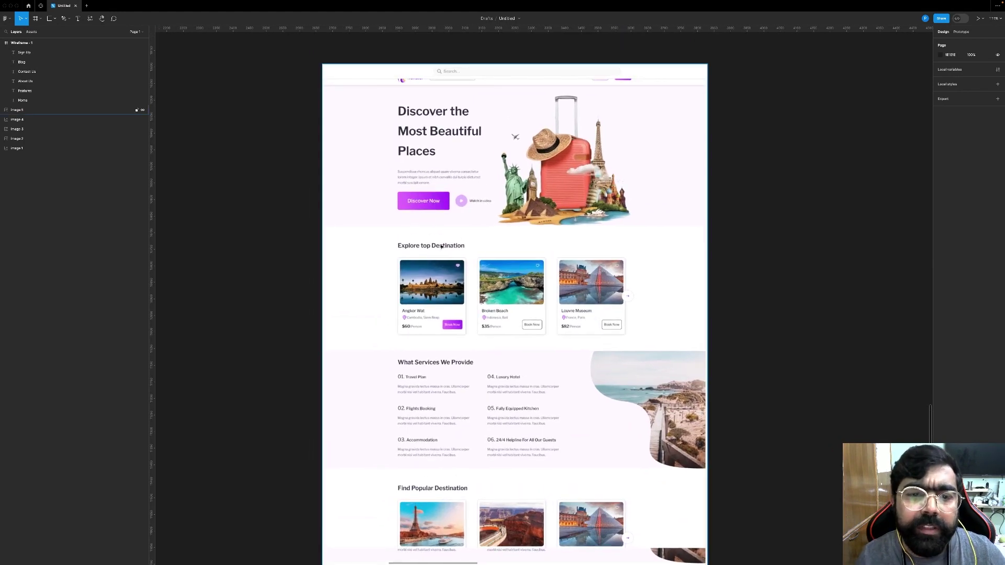
Step: Examine the navigation bars and page layouts of the Travelling and Out2See reference images
scroll(441, 246, up, 4)
scroll(441, 246, left, 6)
scroll(441, 247, up, 5)
scroll(441, 246, left, 5)
ctrl+scroll(434, 251, down, 5)
ctrl+scroll(433, 254, up, 4)
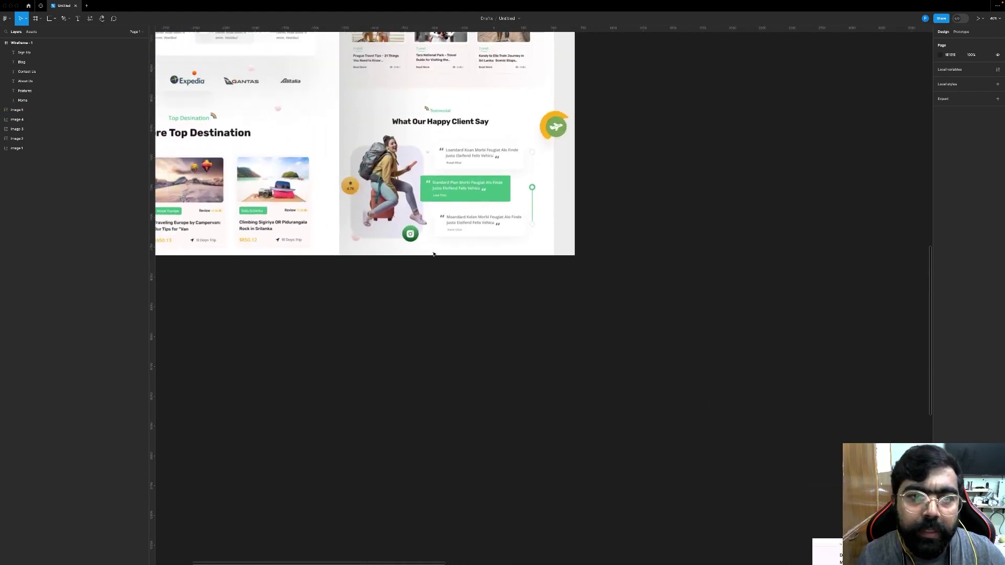
scroll(433, 271, up, 6)
scroll(434, 271, left, 3)
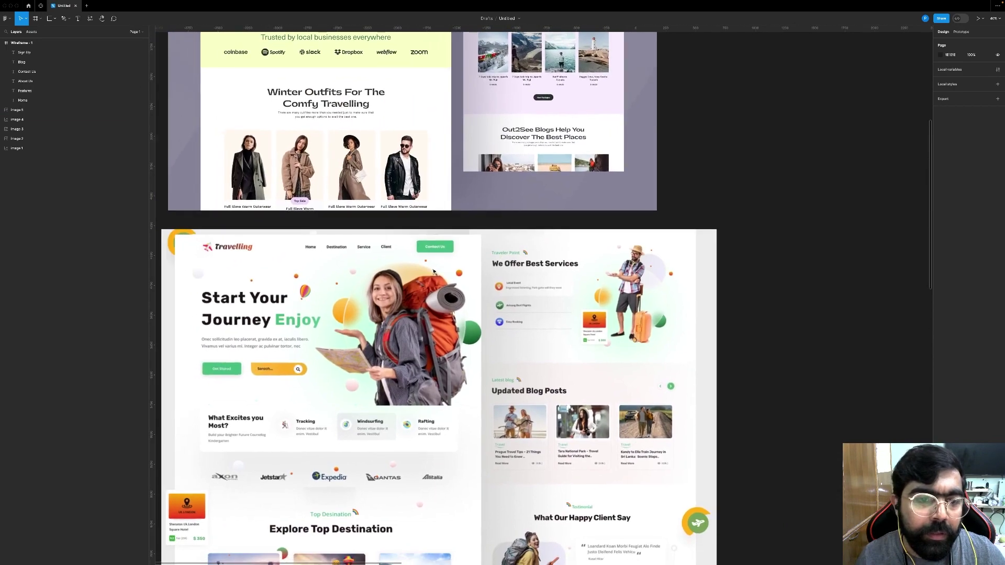
scroll(433, 271, left, 4)
scroll(433, 271, up, 6)
scroll(433, 271, right, 1)
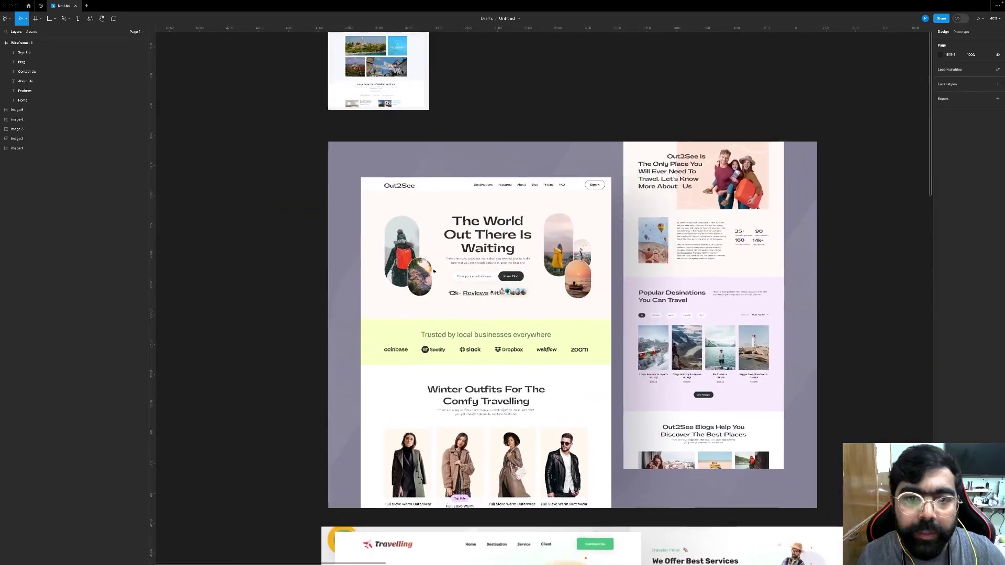
scroll(535, 228, up, 6)
scroll(536, 228, right, 15)
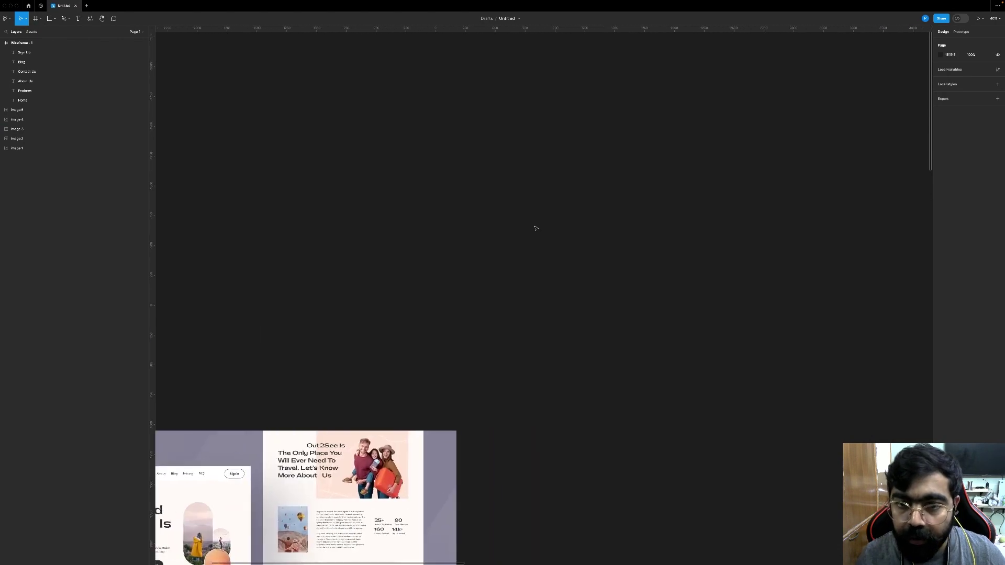
Step: Set the font weight of the wireframe's "Home" navigation label to Bold
scroll(536, 228, right, 15)
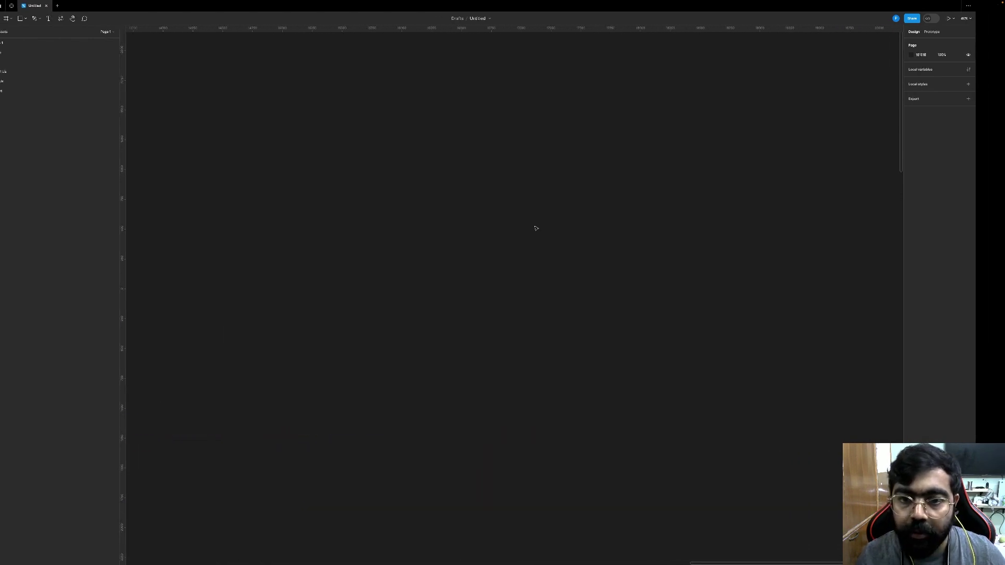
scroll(536, 228, down, 5)
scroll(534, 227, down, 3)
scroll(516, 227, left, 3)
scroll(394, 253, up, 5)
scroll(395, 251, right, 3)
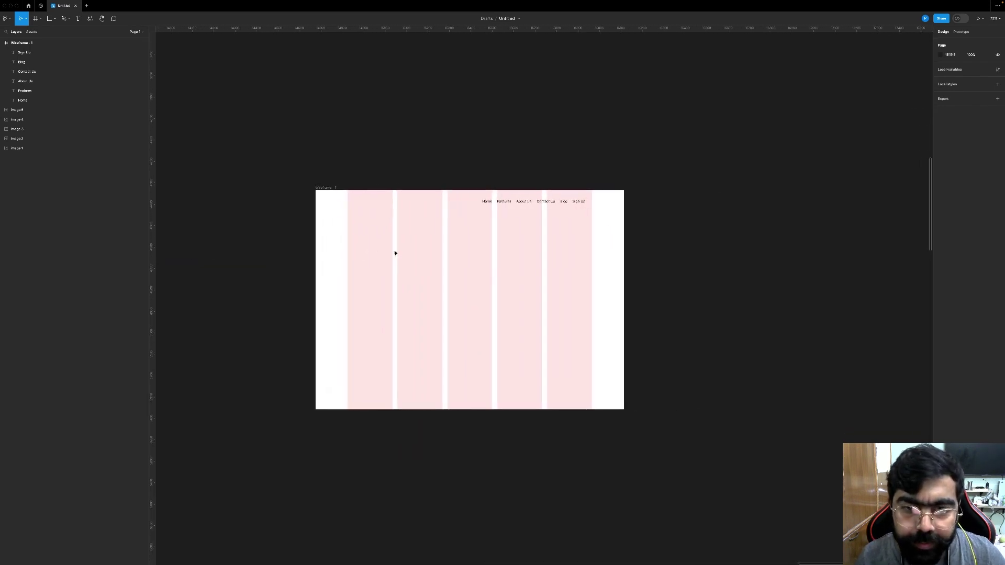
scroll(395, 251, up, 5)
scroll(395, 253, up, 4)
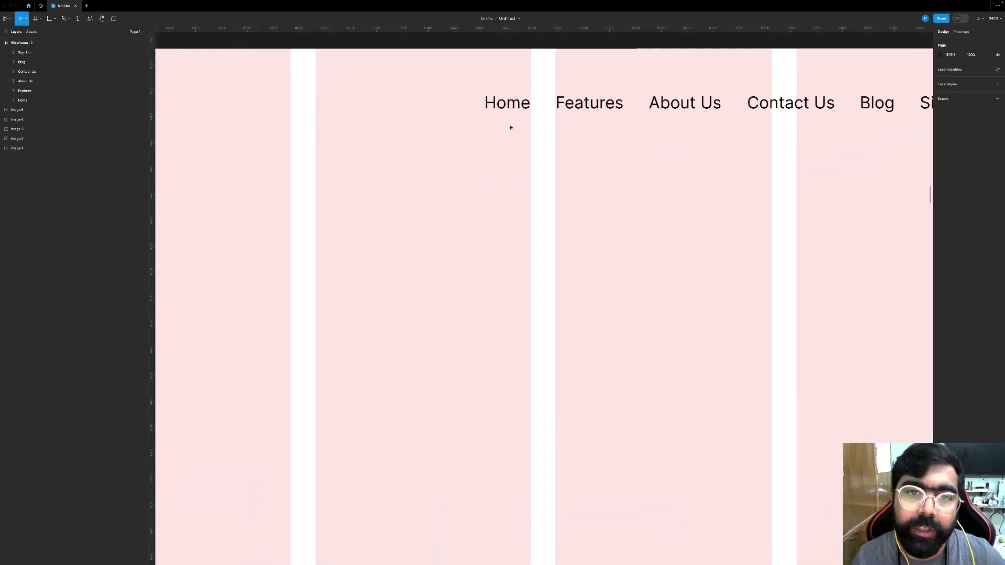
click(507, 104)
click(505, 152)
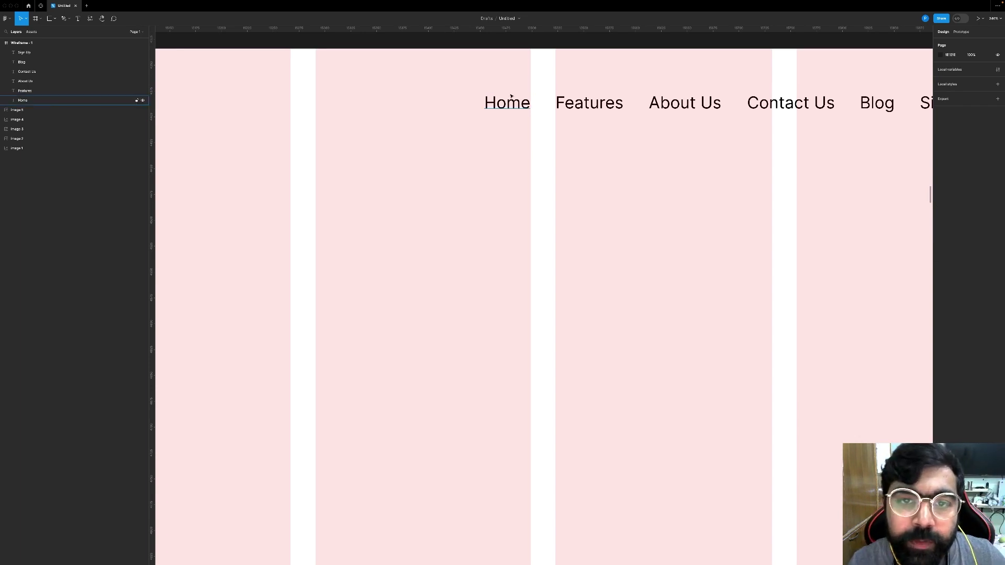
click(63, 100)
click(963, 175)
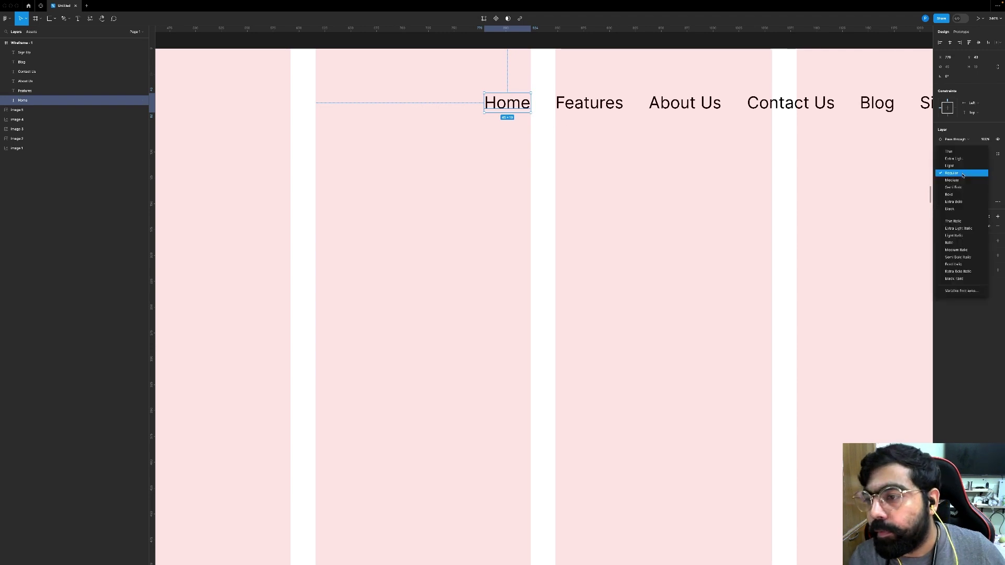
click(958, 195)
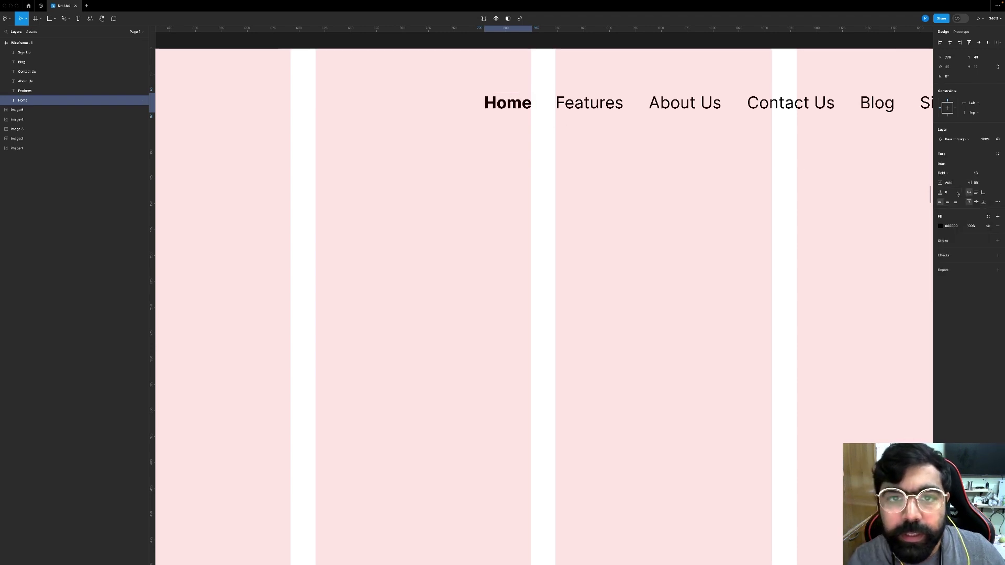
click(469, 158)
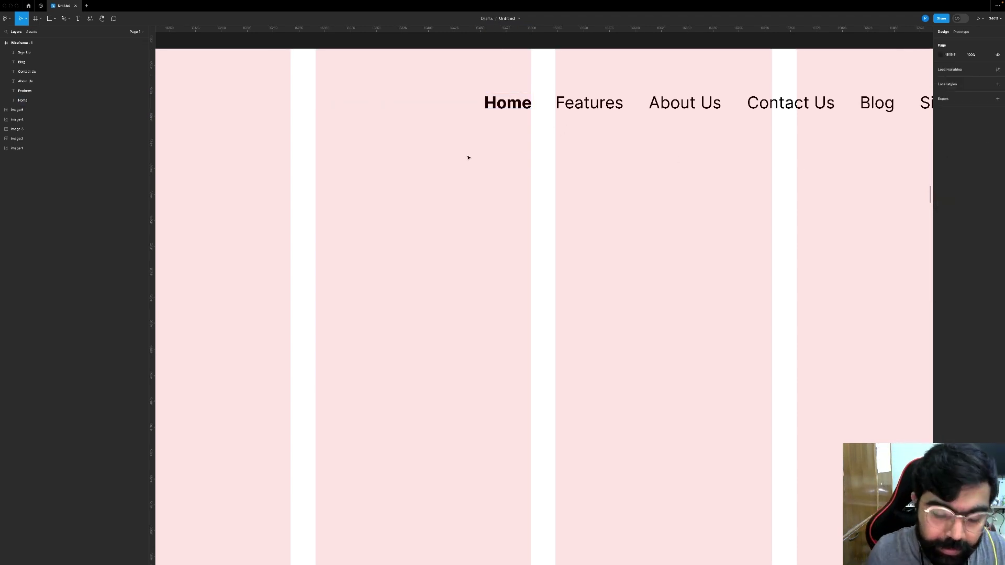
Step: Add a new frame near the "Home" label inside the wireframe and size it to 48 wide by 4 high
key(f)
click(468, 156)
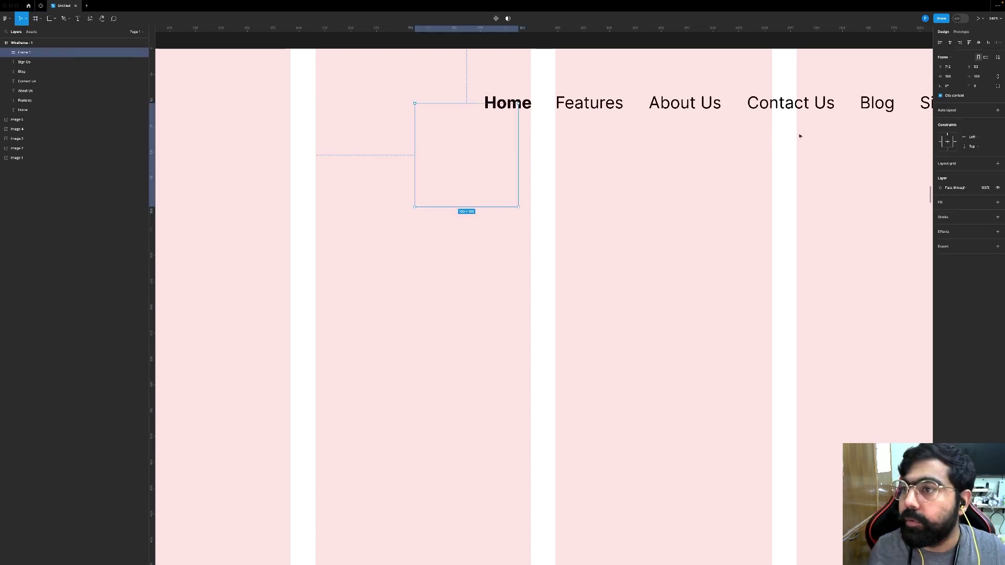
click(956, 77)
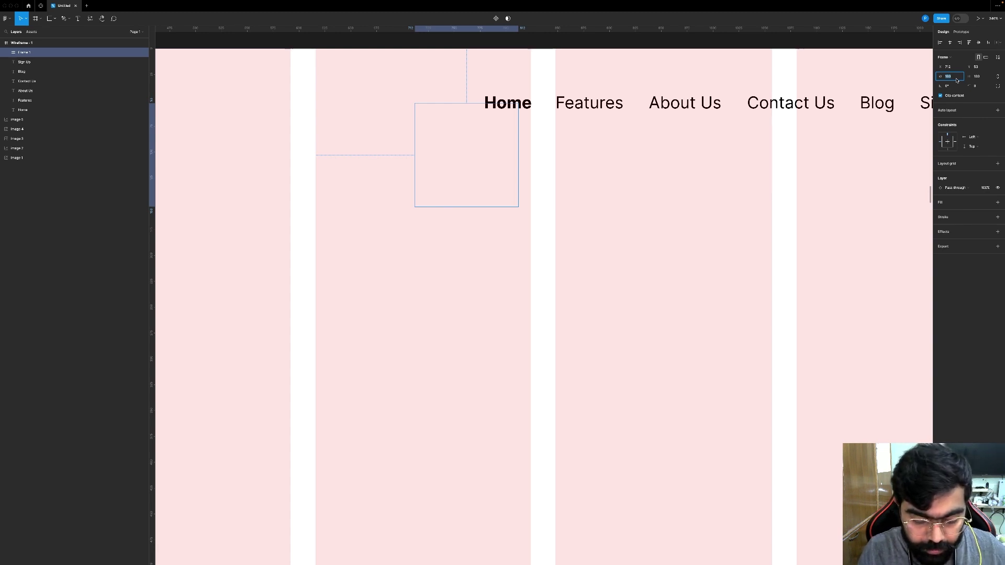
text(24)
key(Return)
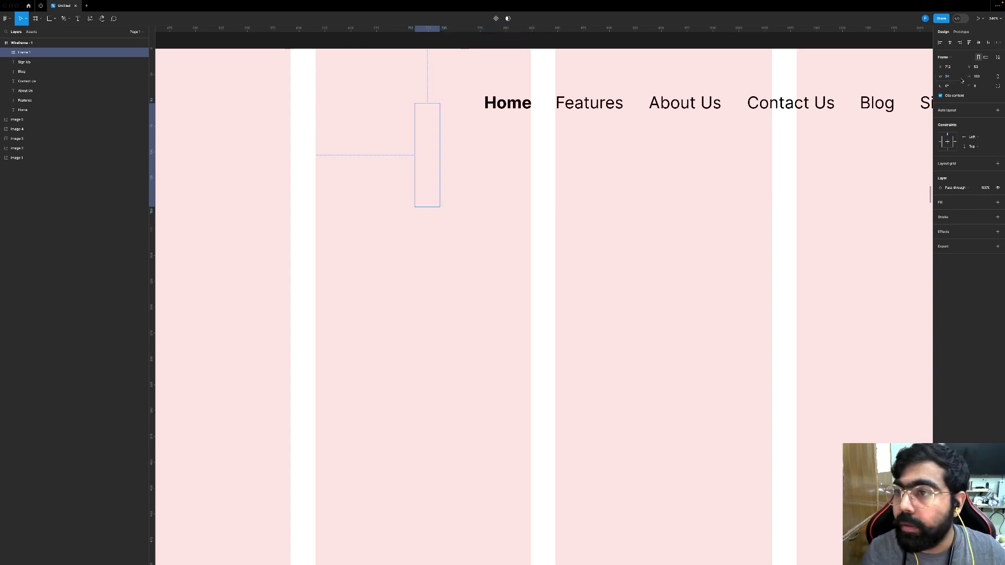
click(953, 78)
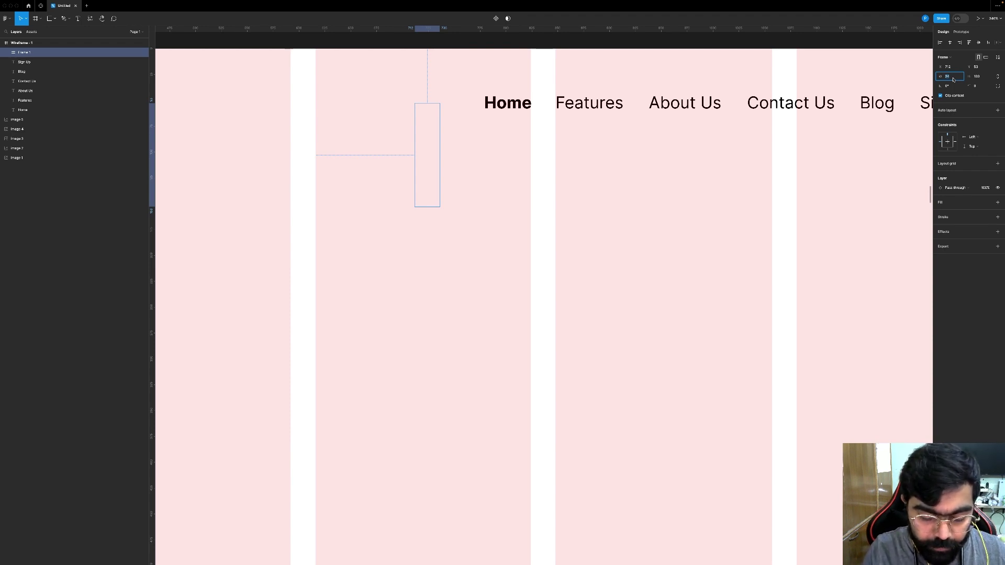
text(48)
key(Return)
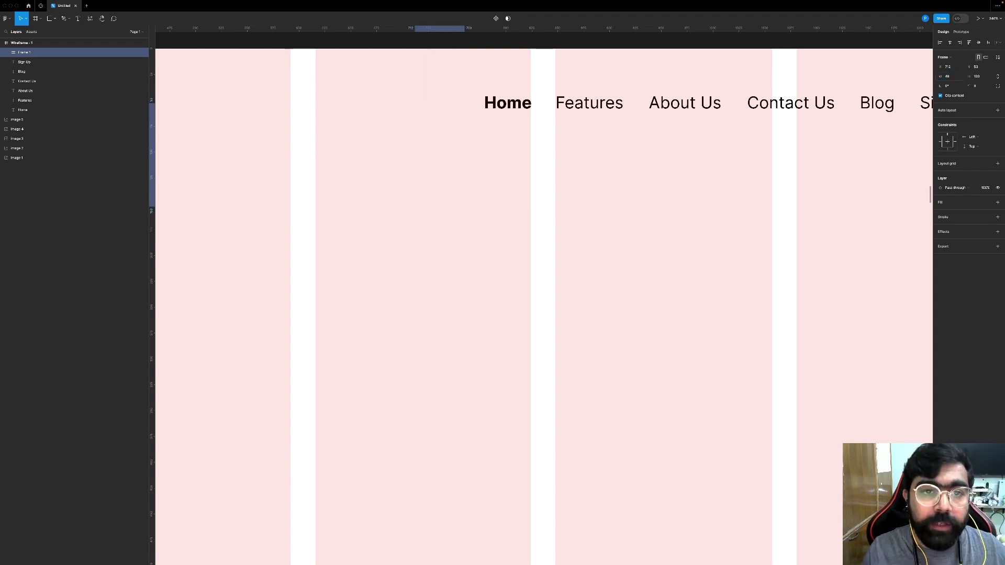
click(976, 76)
text(4)
key(Return)
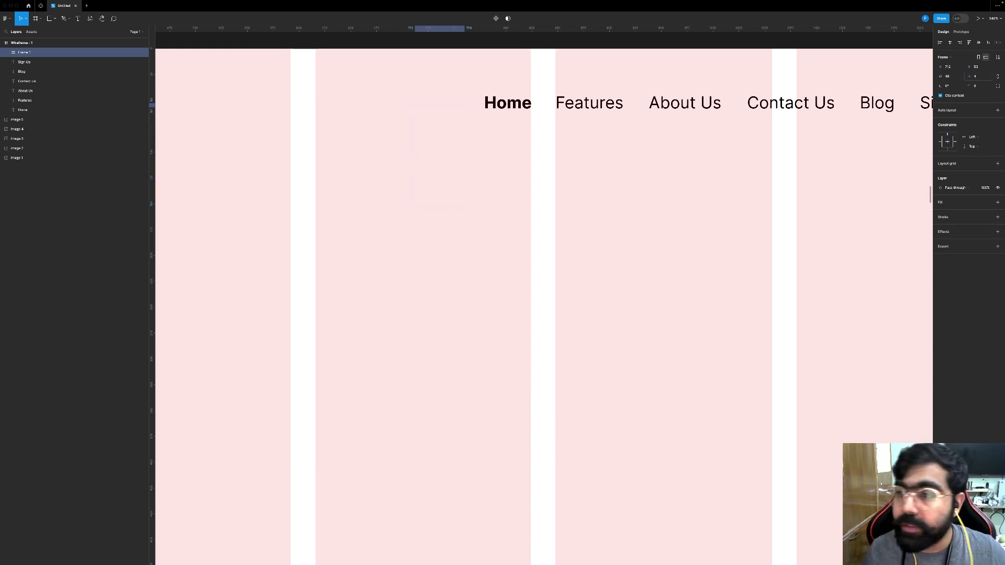
Step: Fill the thin frame with the blue library colour and place it directly beneath the "Home" label as an underline
click(988, 202)
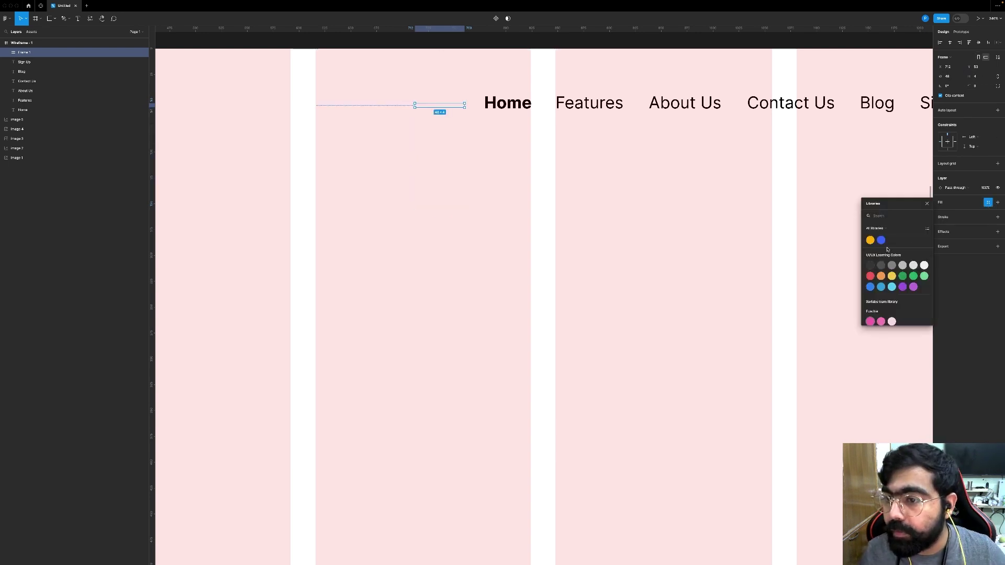
key(Escape)
scroll(545, 174, up, 5)
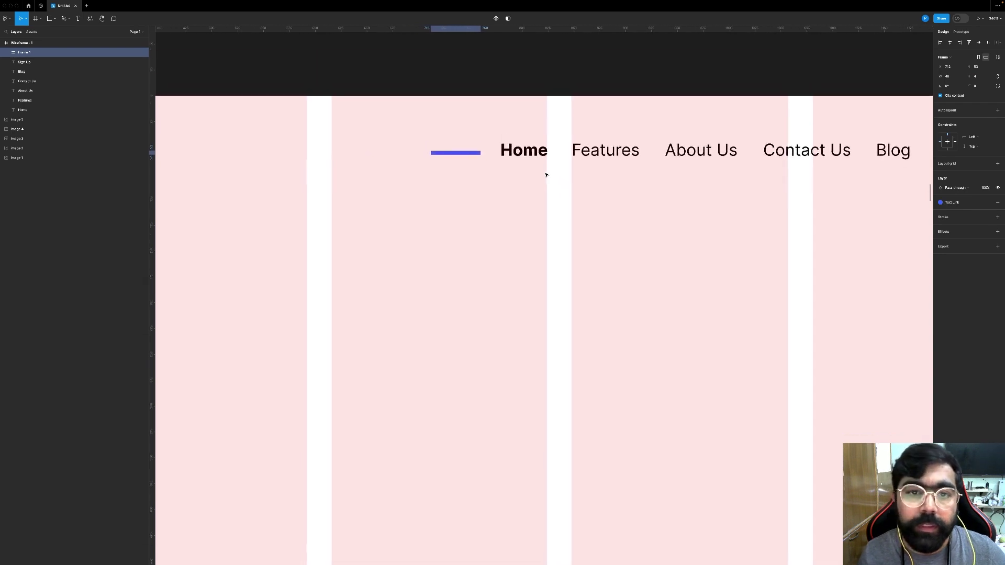
drag(397, 157, 542, 182)
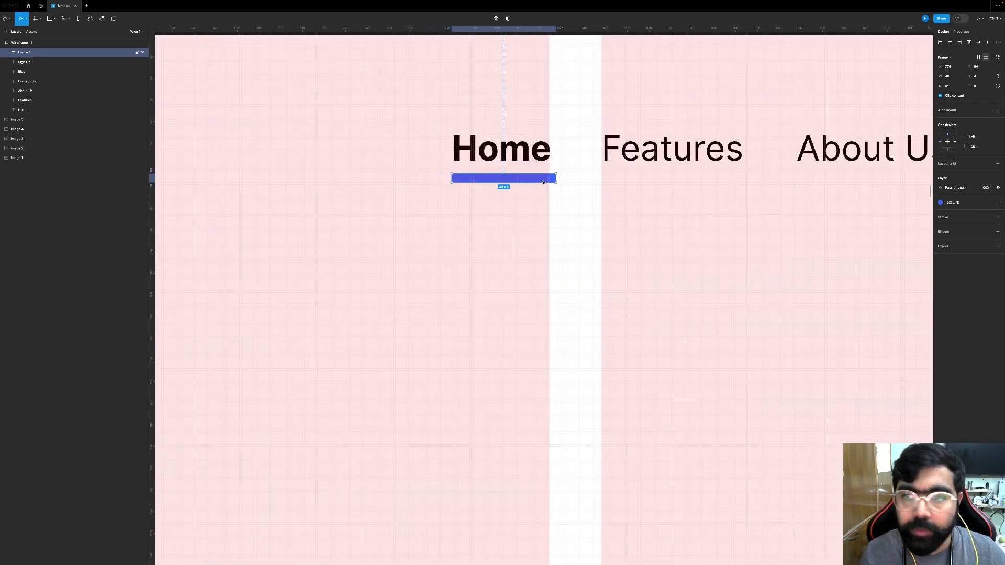
Step: Round the blue underline's ends with a corner radius of 12
click(978, 86)
text(12)
key(Return)
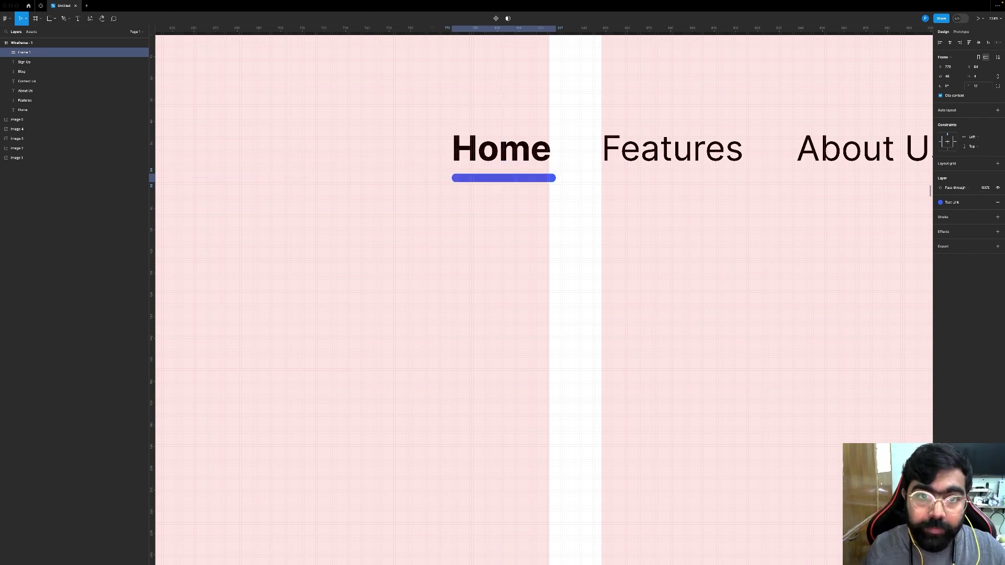
Step: Delete the blue underline beneath "Home" and undo the deletion
scroll(607, 176, down, 10)
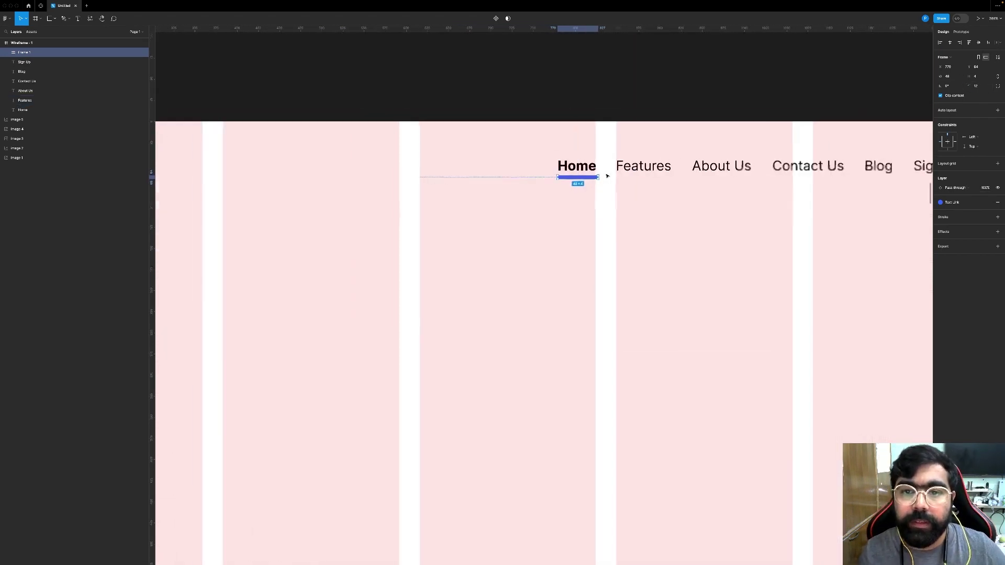
scroll(607, 176, up, 8)
scroll(605, 174, down, 10)
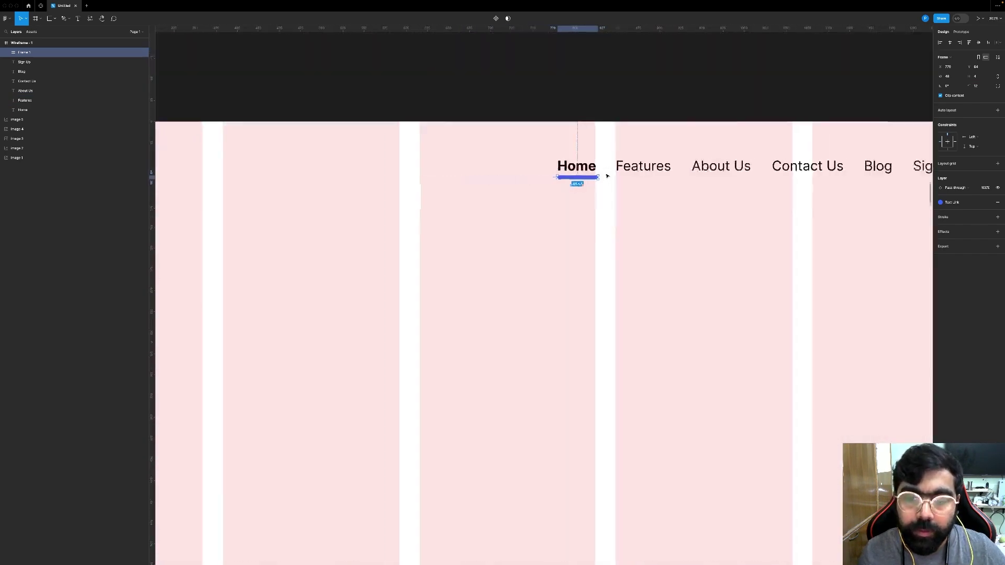
key(Delete)
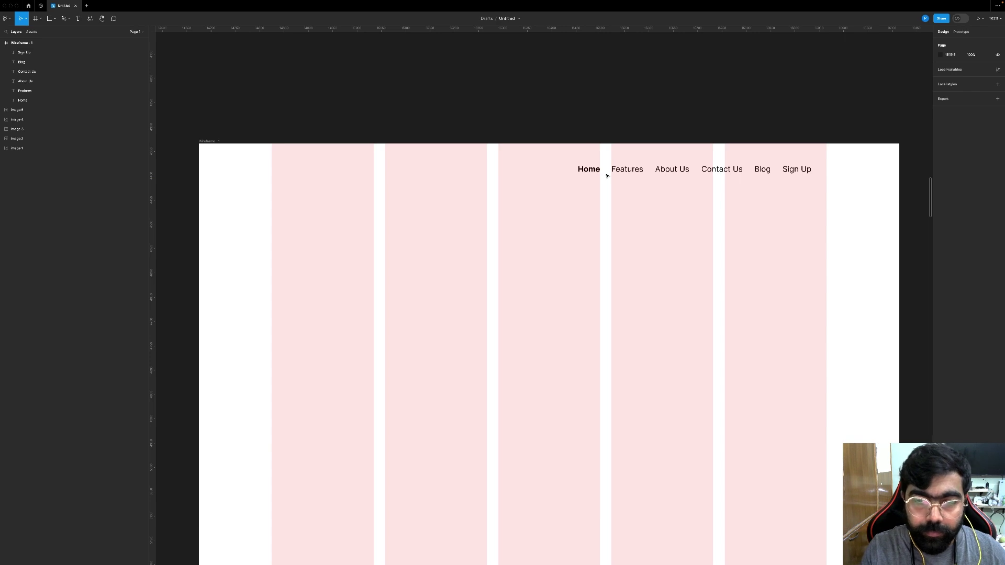
key(ctrl+z)
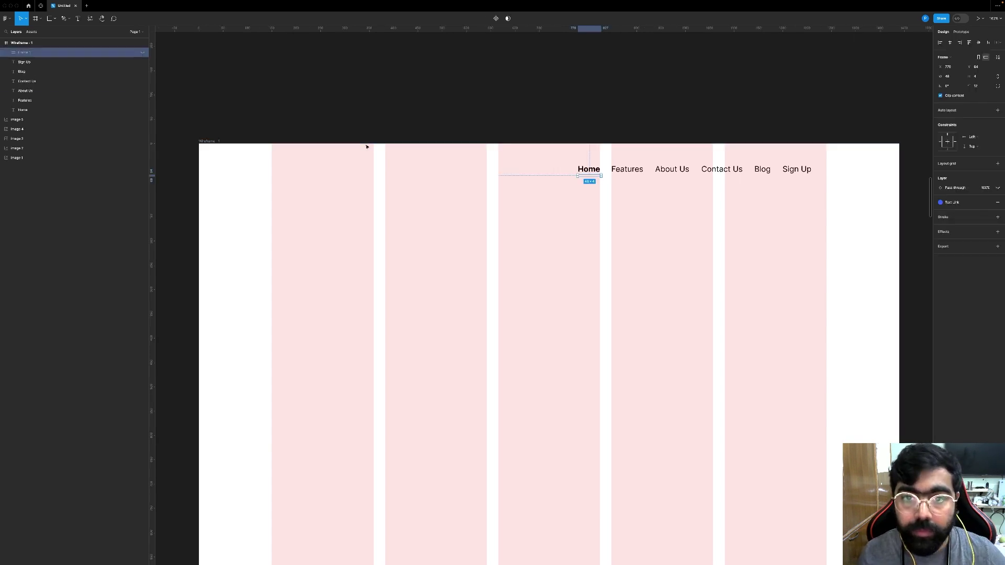
Step: Hide the wireframe's column layout grid
click(196, 145)
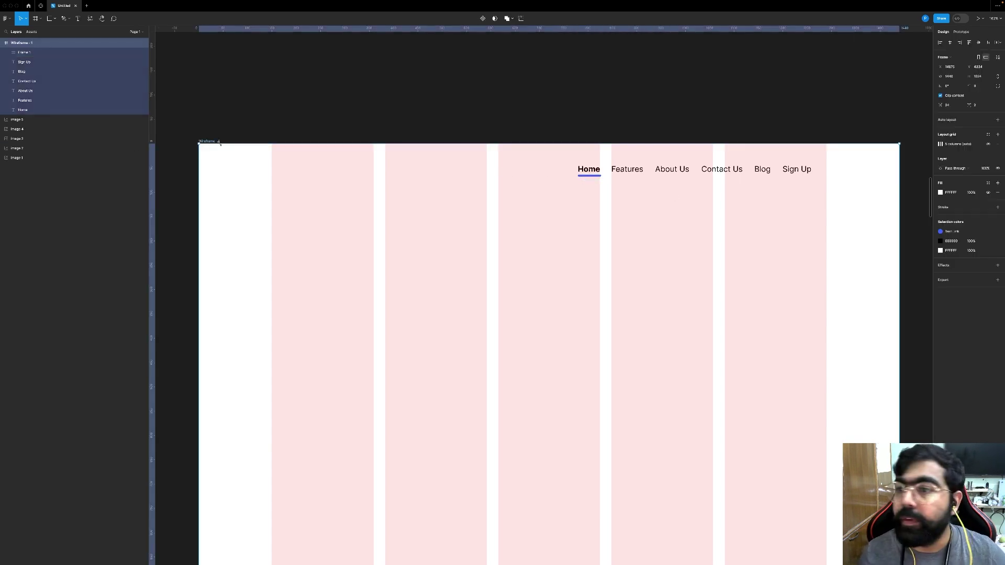
click(988, 145)
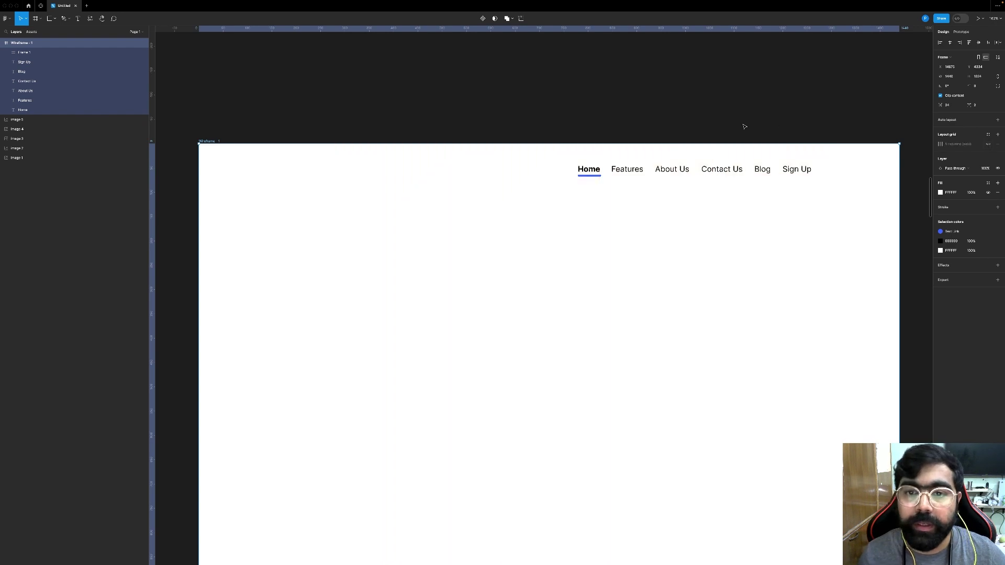
scroll(743, 125, down, 5)
click(745, 124)
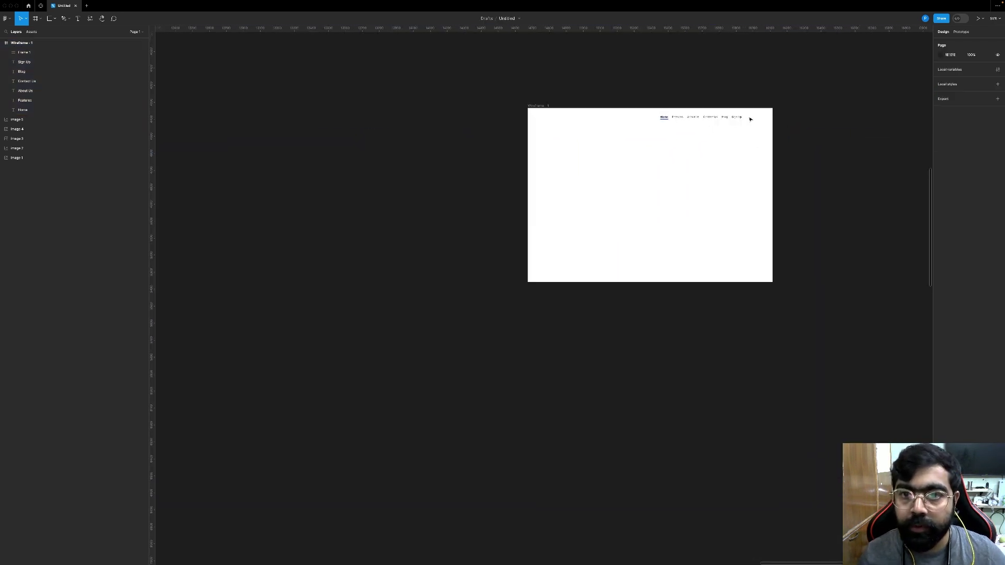
Step: Add a new frame below the "Blog" and "Sign Up" labels and size it to 72 wide by 48 high
scroll(749, 119, up, 5)
scroll(750, 119, up, 2)
scroll(750, 119, right, 2)
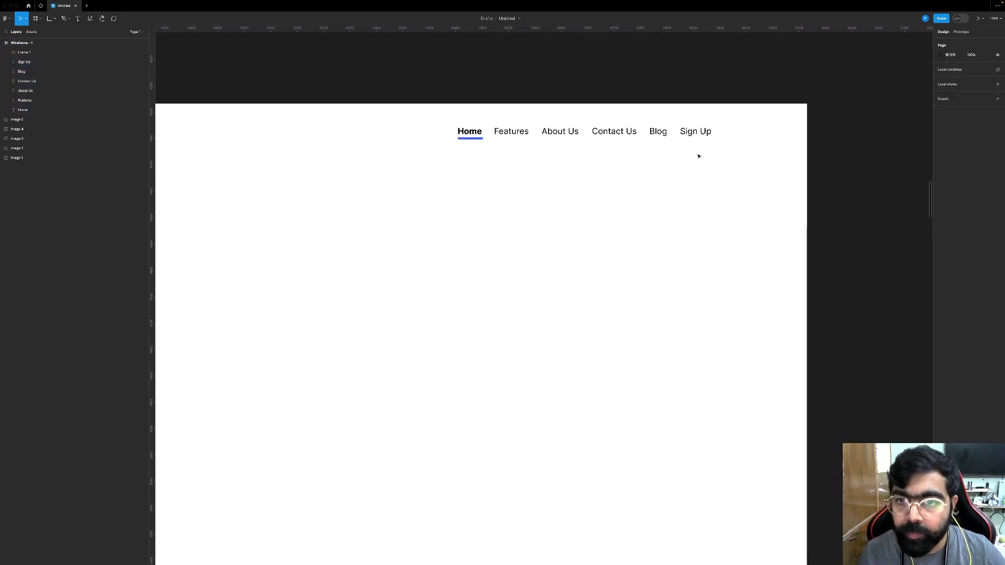
key(f)
click(667, 189)
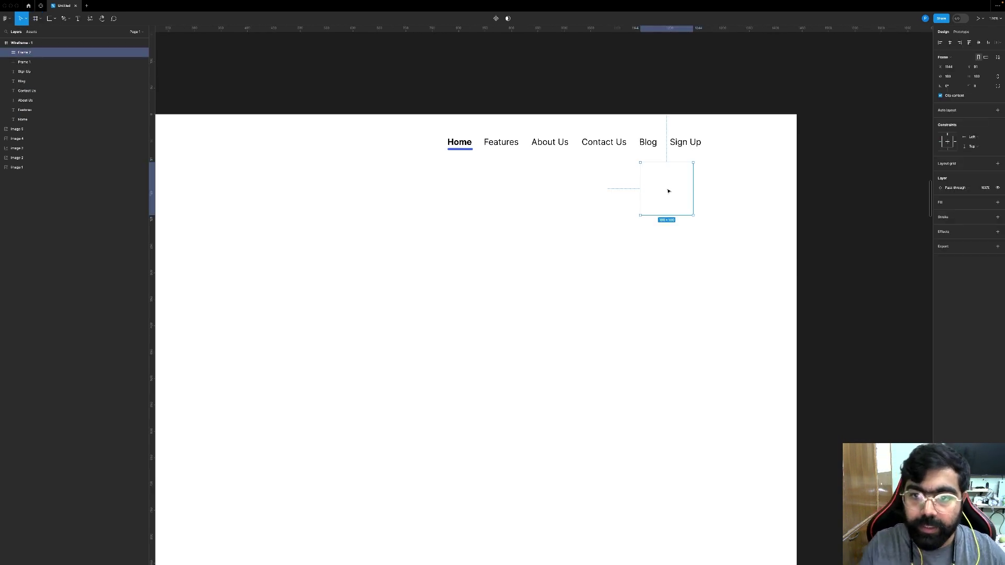
click(954, 77)
text(72)
key(Tab)
text(48)
key(Return)
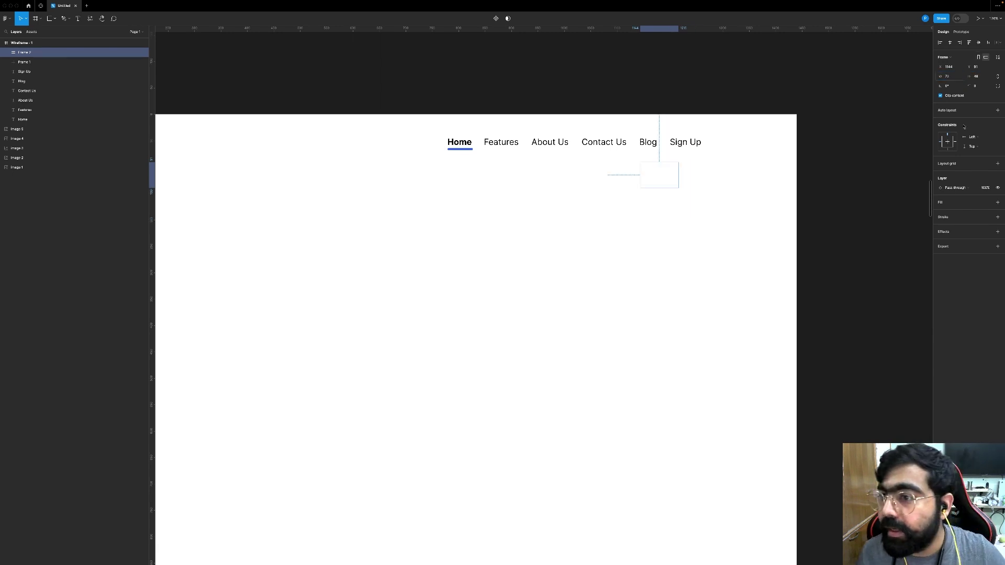
Step: Fill the new frame with the blue sampled from the "Home" underline and resize it to 96 by 40
key(i)
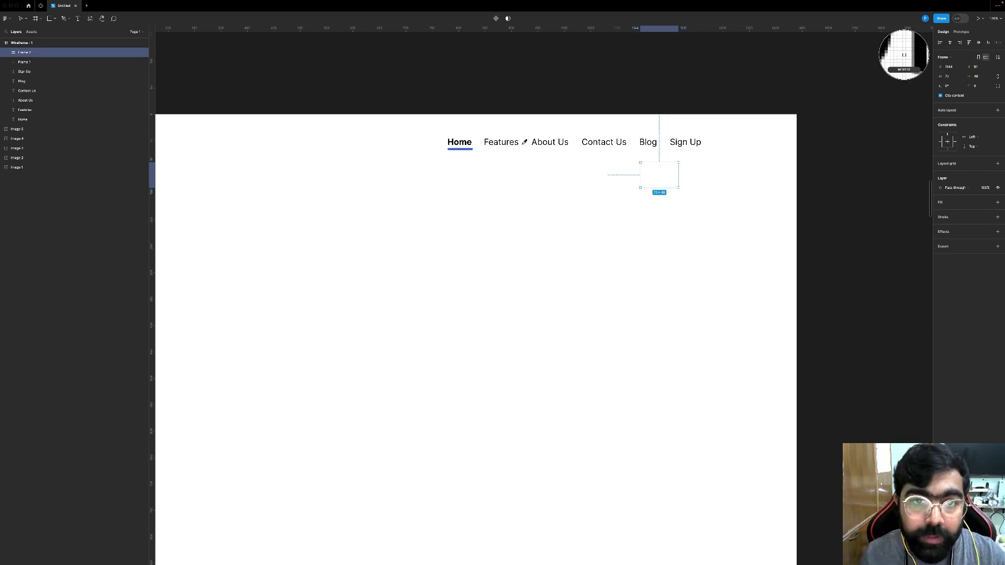
click(471, 149)
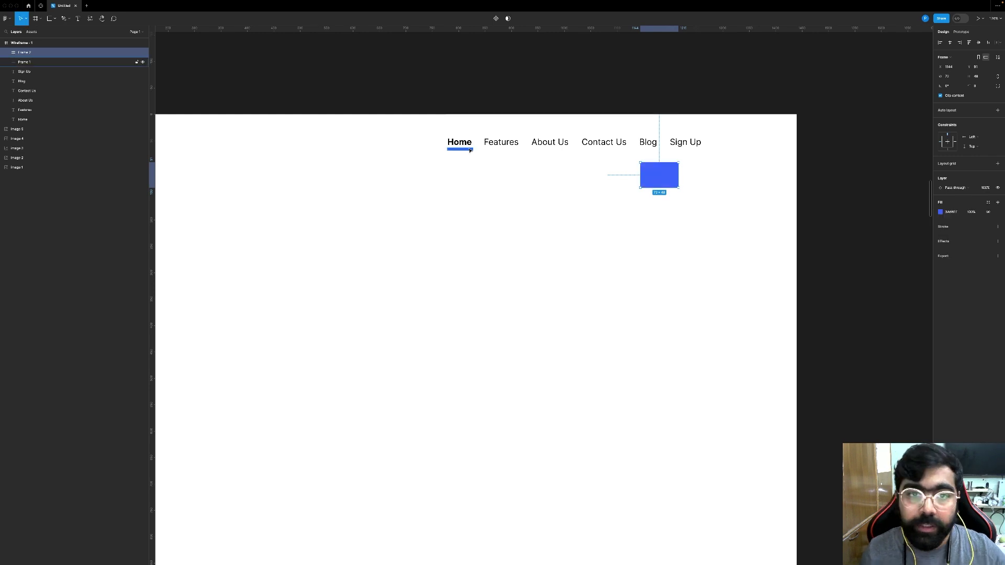
click(980, 77)
key(Return)
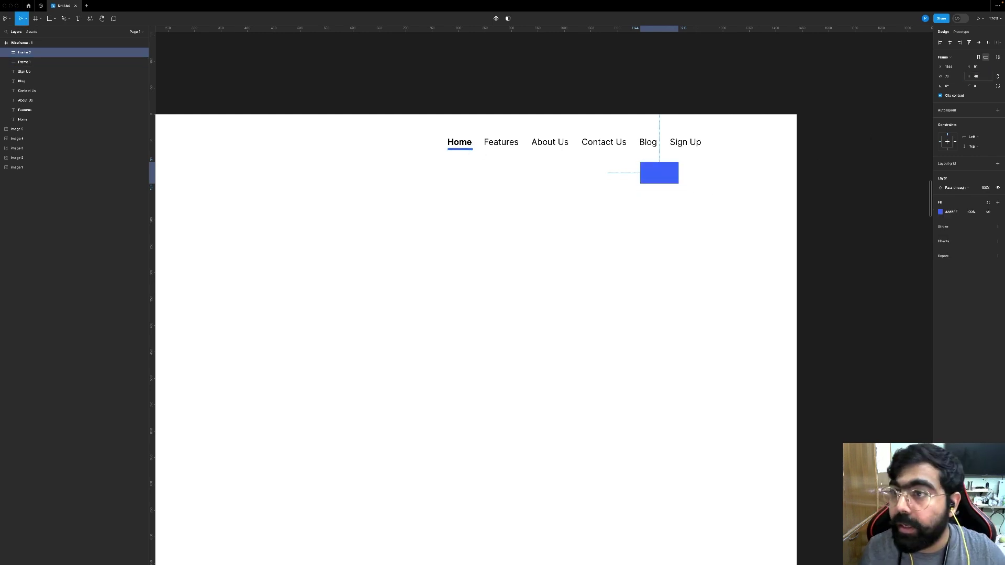
click(954, 77)
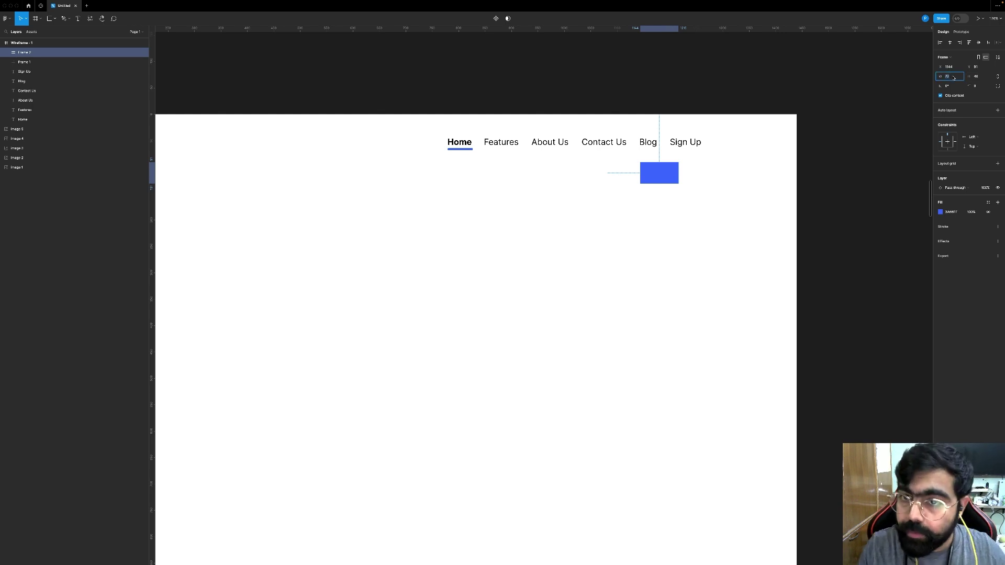
text(96)
key(Return)
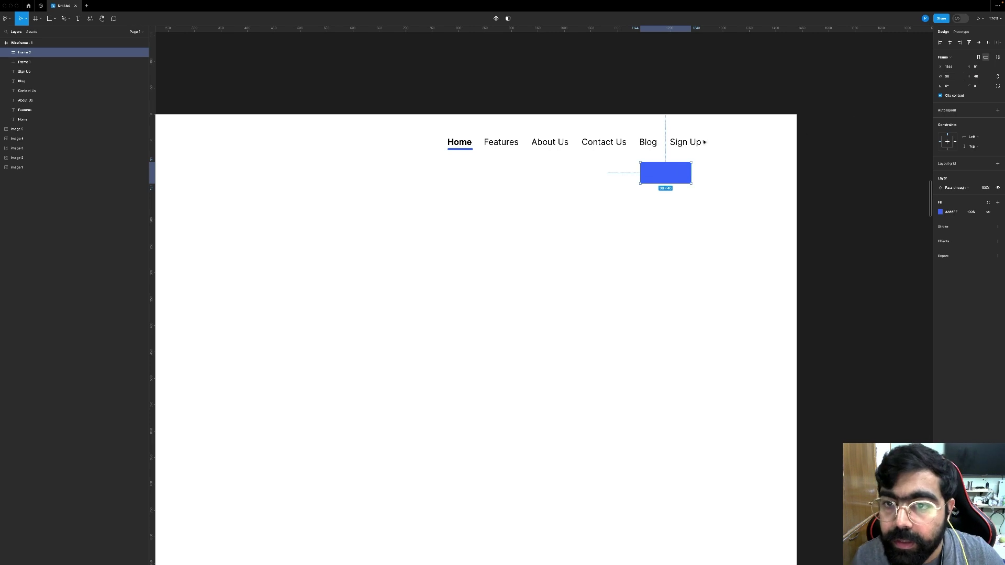
Step: Move the "Sign Up" label into the centre of the blue frame and colour its text white (FFFFFF)
drag(679, 147, 665, 173)
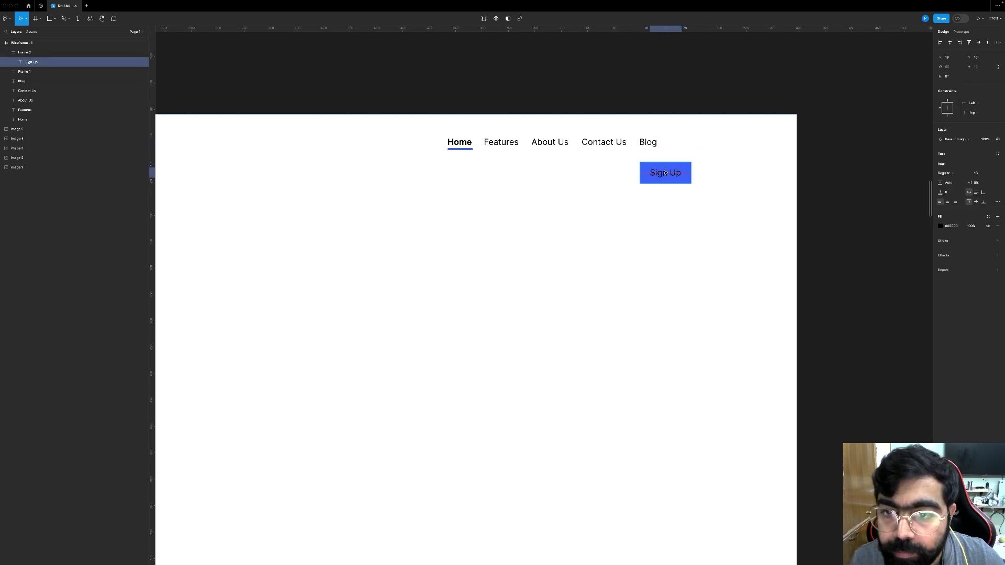
scroll(665, 174, up, 5)
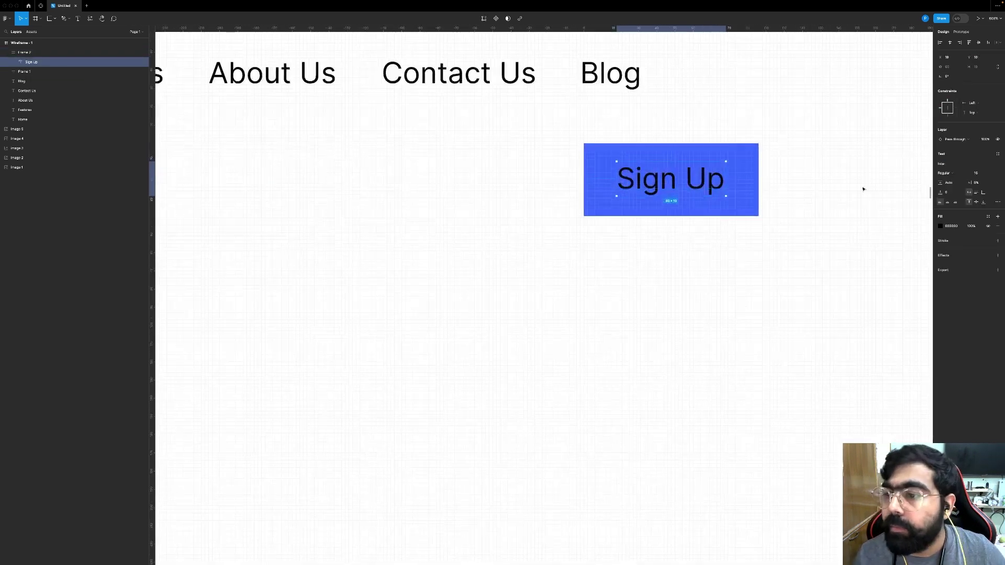
click(951, 226)
text(fff)
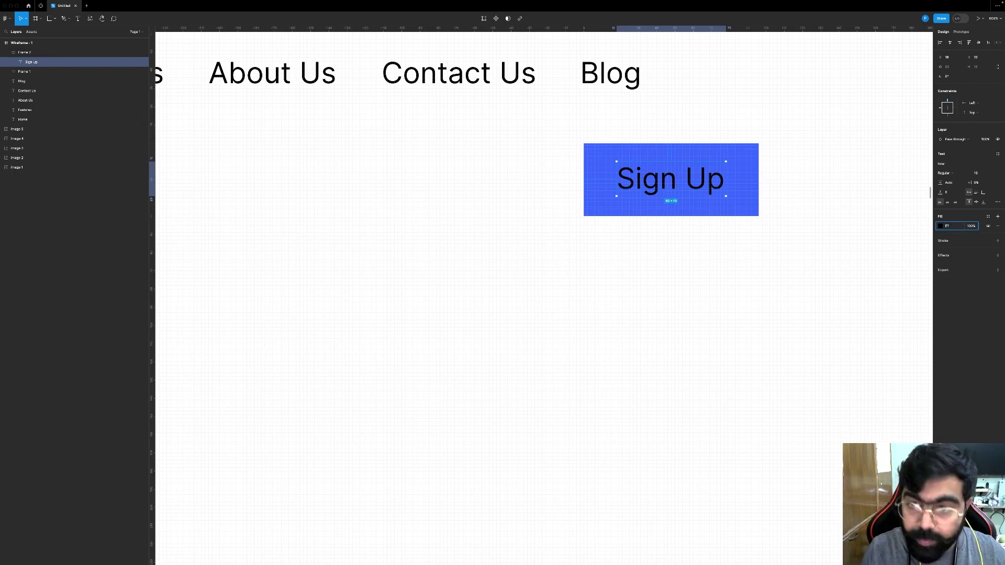
key(Return)
Step: Round the blue "Sign Up" button with a corner radius of 8
click(745, 170)
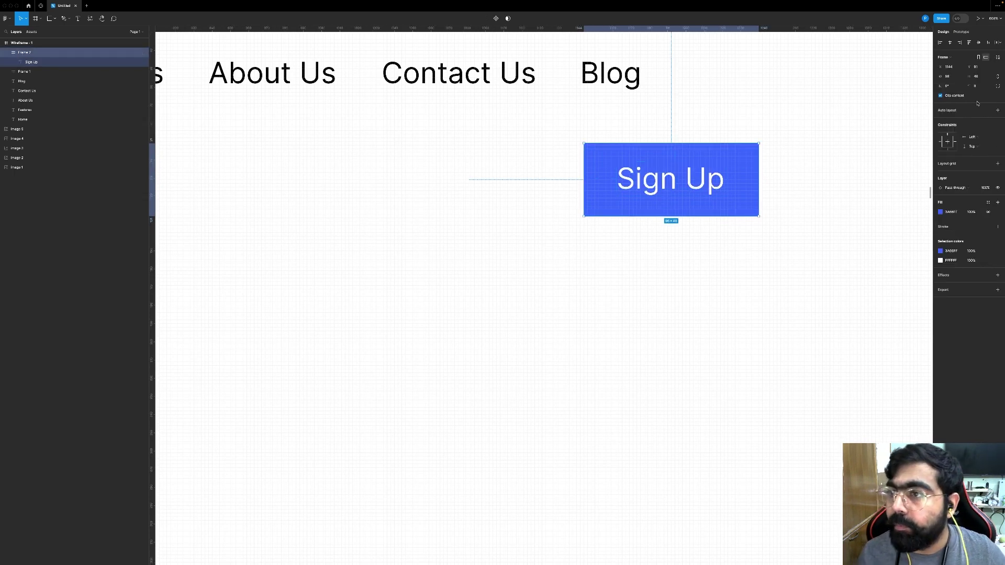
click(980, 87)
text(8)
key(Return)
click(854, 163)
scroll(808, 188, down, 10)
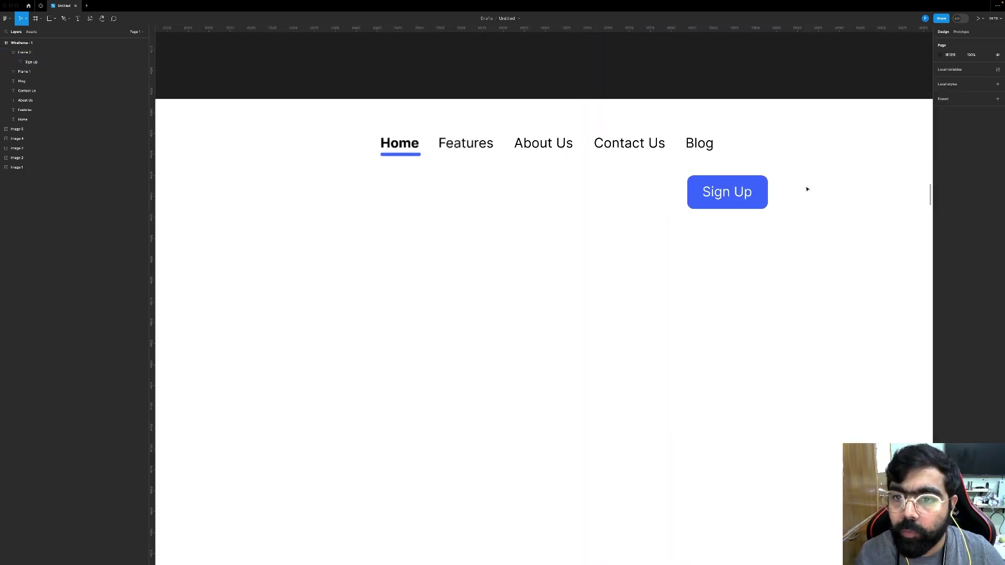
Step: Add a drop shadow to the "Sign Up" button and set the shadow's opacity to 15%
click(723, 205)
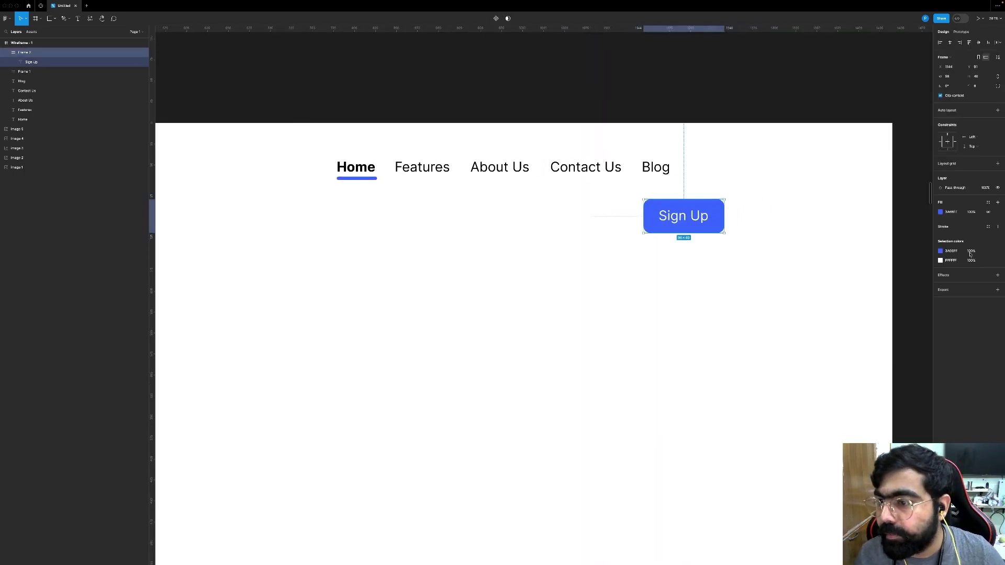
click(997, 274)
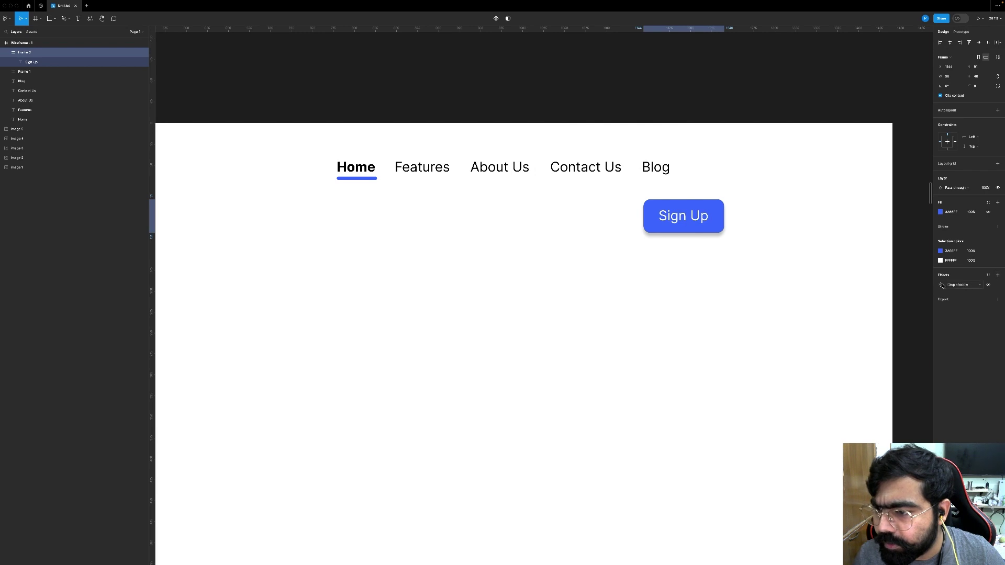
click(941, 285)
click(899, 318)
text(15)
key(Return)
Step: Set the button shadow's Y offset to 0 and increase its blur for a softer, even glow
click(878, 309)
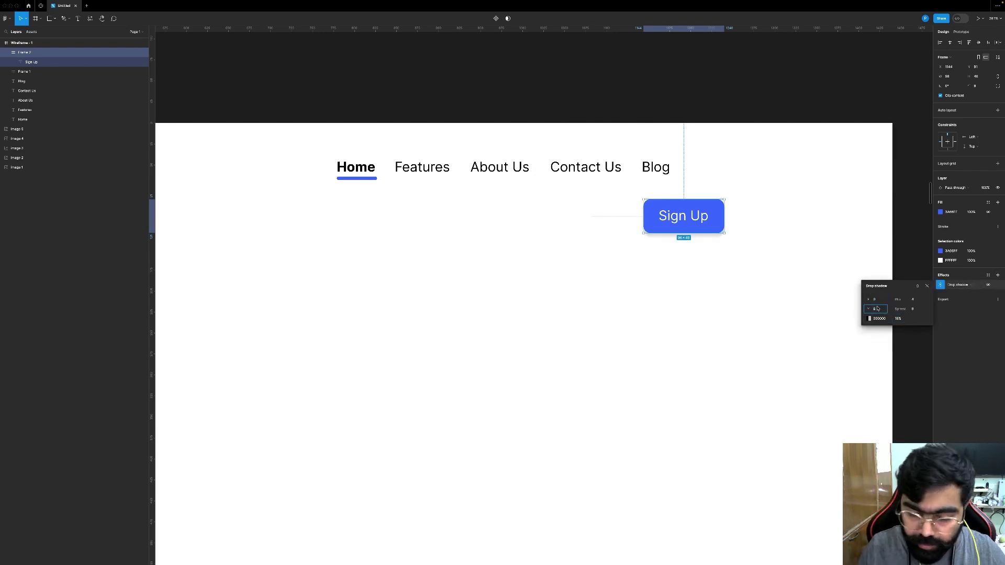
text(0)
click(913, 300)
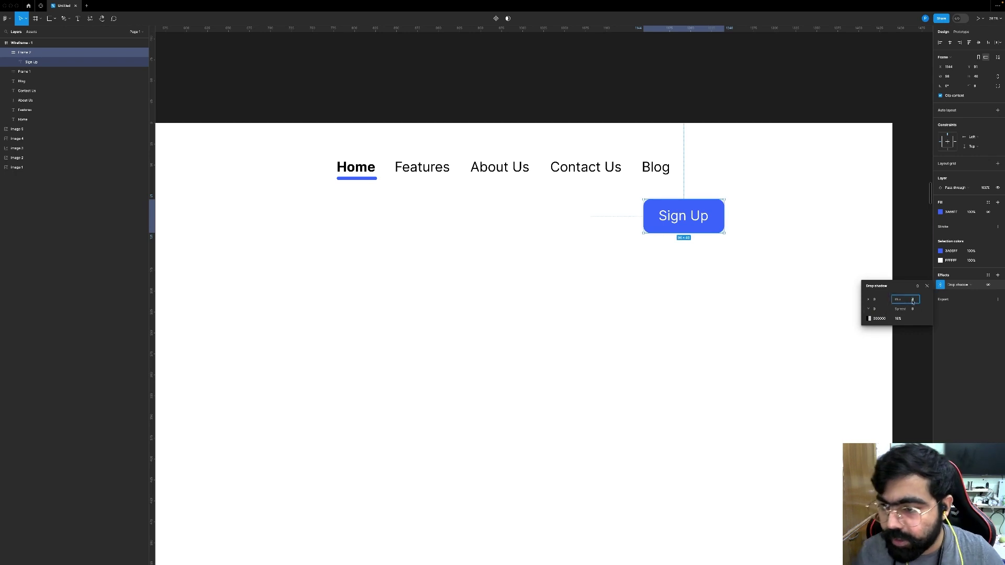
key(Return)
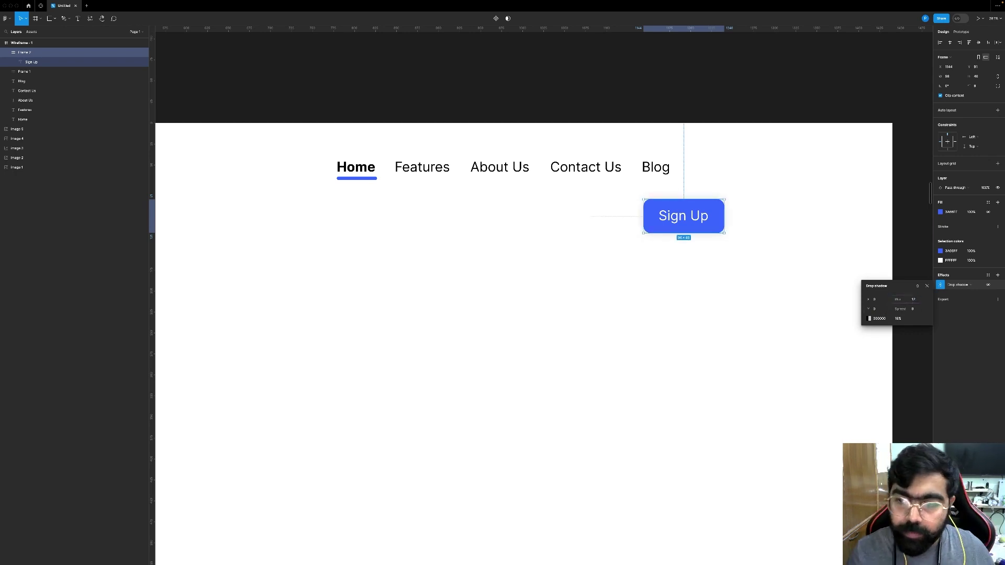
click(901, 323)
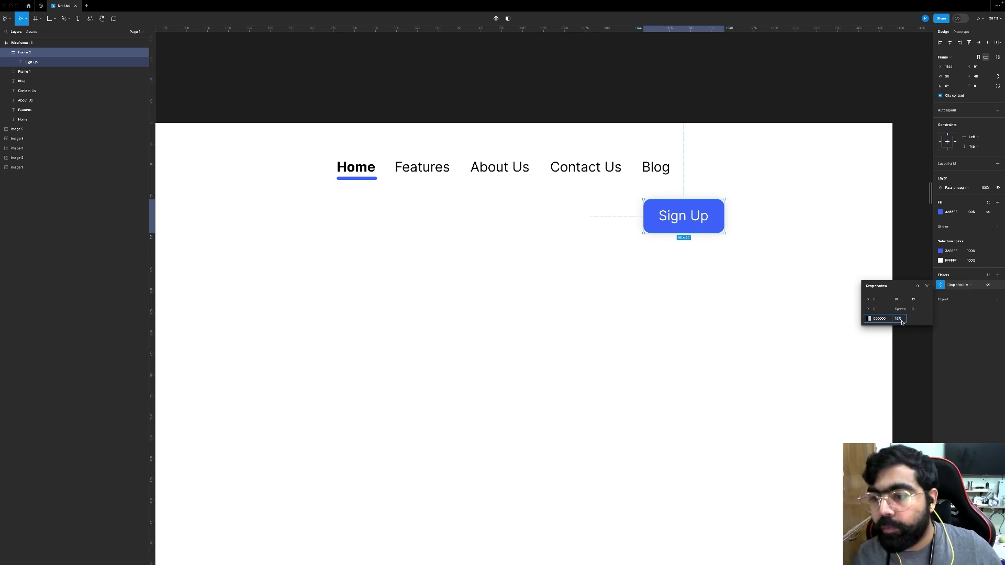
click(676, 319)
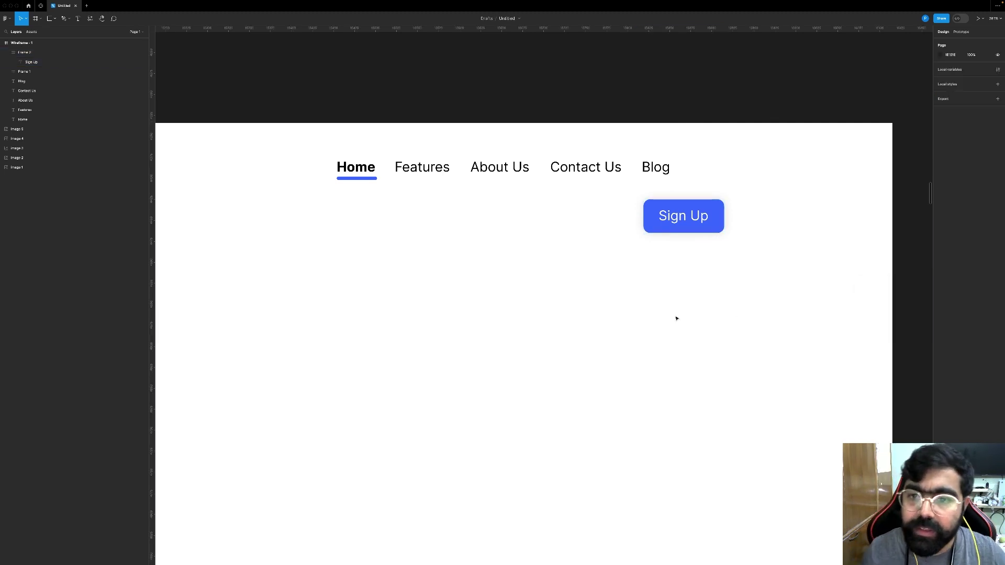
Step: Place the "Sign Up" button in the navigation row after "Blog", vertically aligned with the labels, and nudge it closer to "Blog"
drag(677, 229, 728, 179)
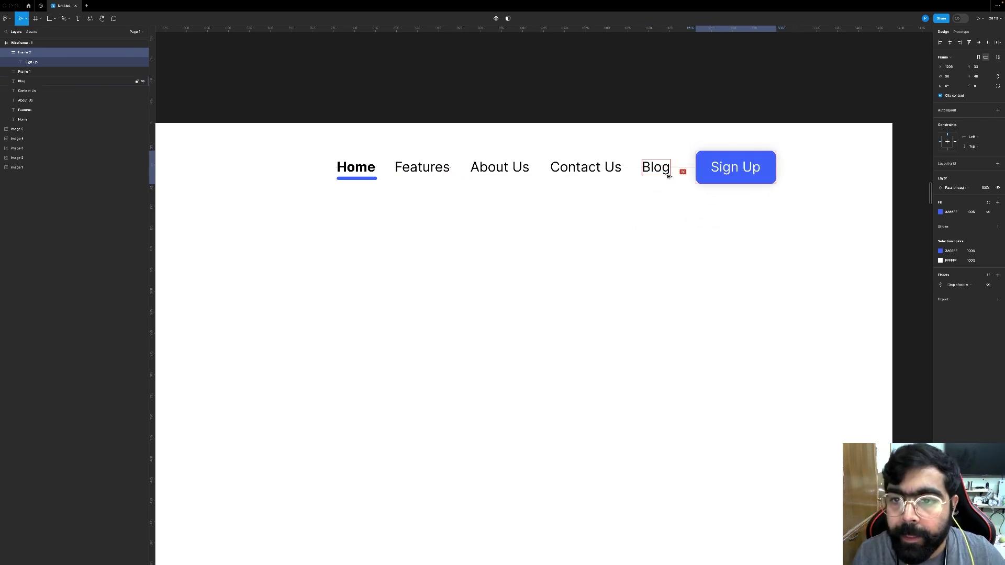
key(Left)
key(Left)
key(Left)
key(Left)
key(Left)
key(Left)
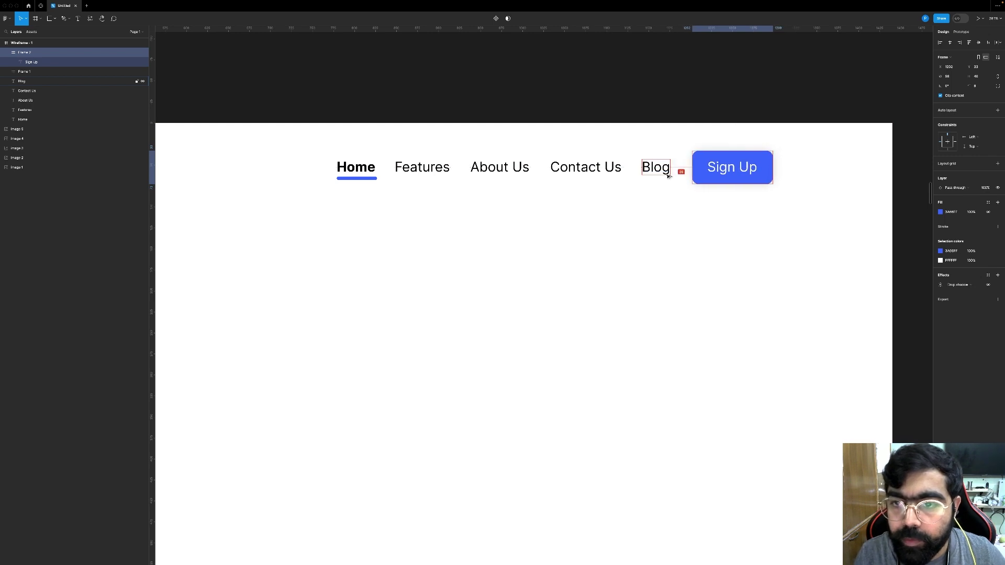
click(659, 214)
Step: Add a 100 by 100 rectangle below the navigation row and fill it with the lightest pink library colour
key(shift+1)
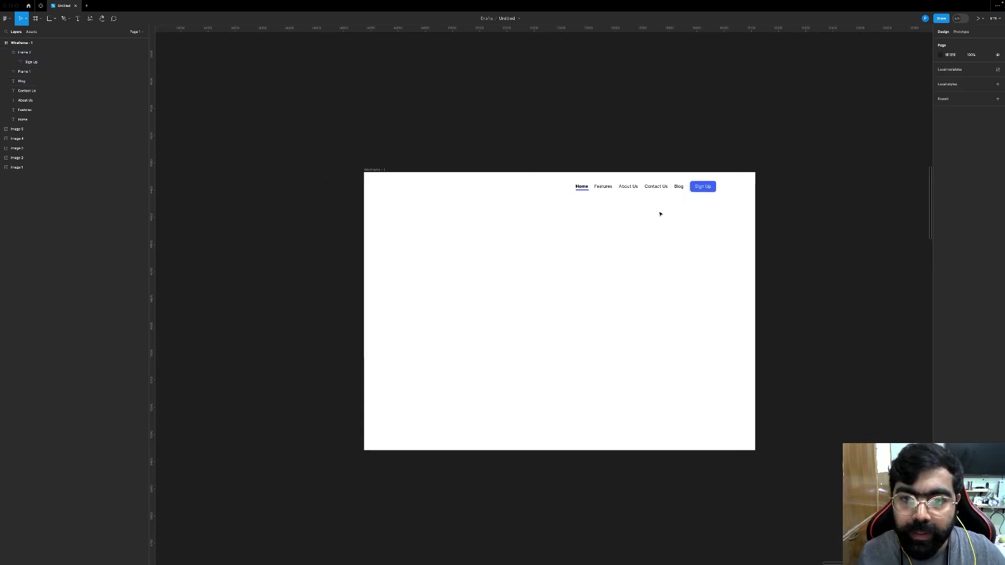
key(r)
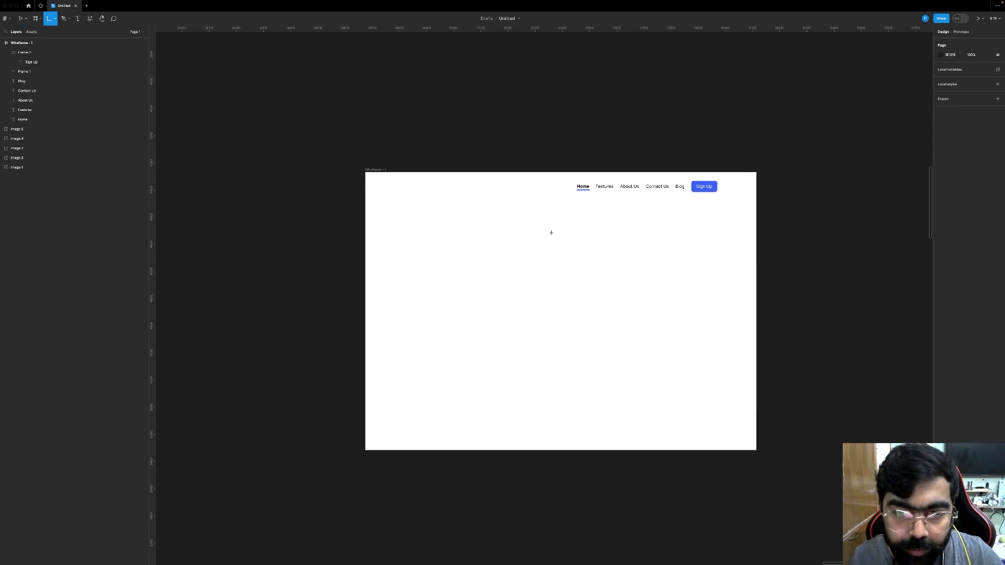
click(529, 236)
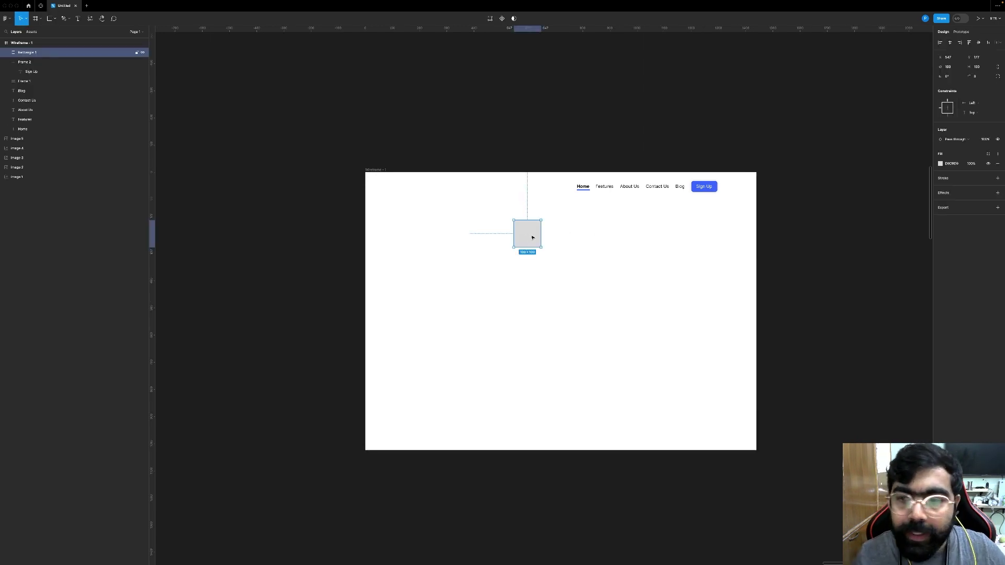
click(988, 154)
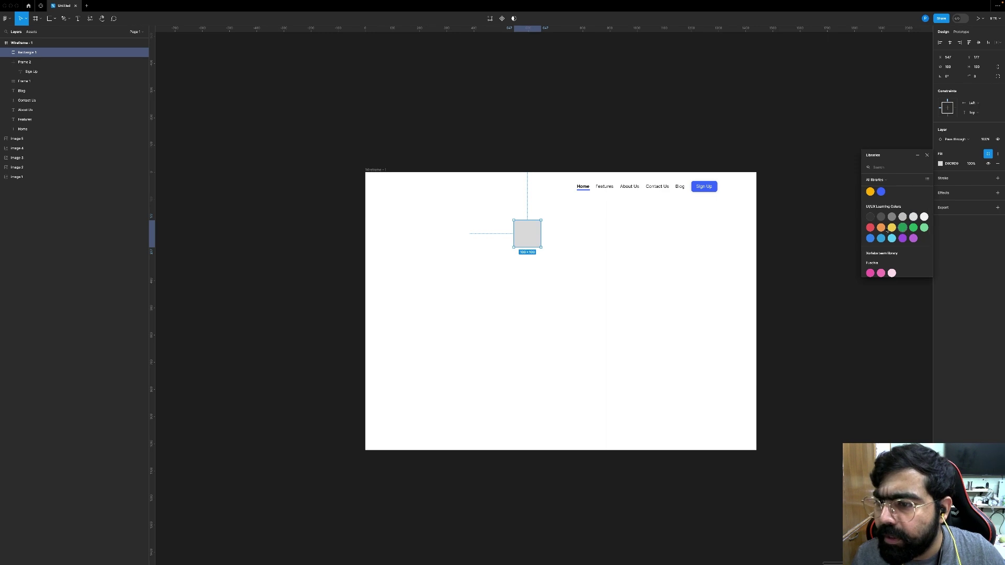
scroll(888, 230, down, 1)
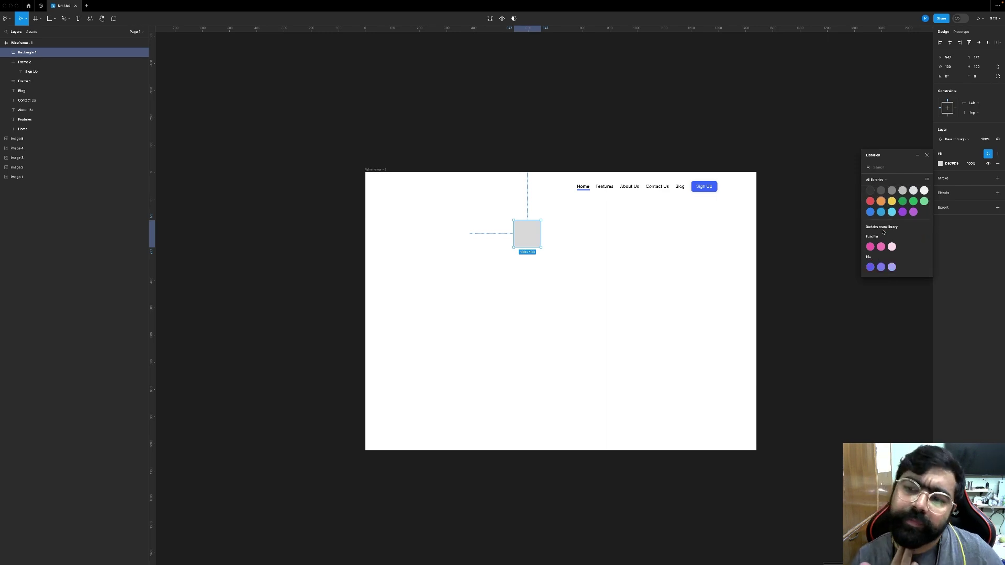
scroll(884, 232, up, 1)
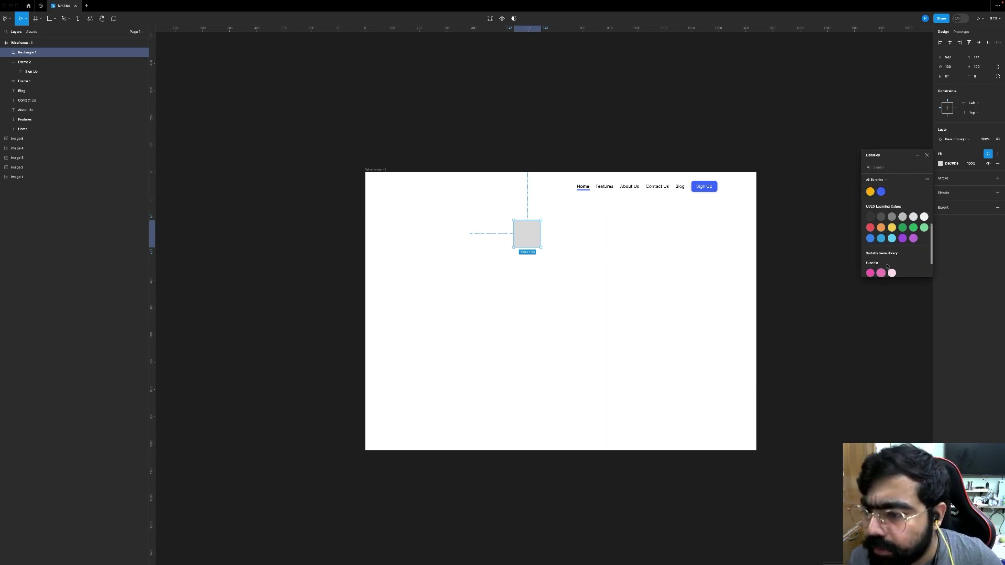
scroll(895, 265, down, 1)
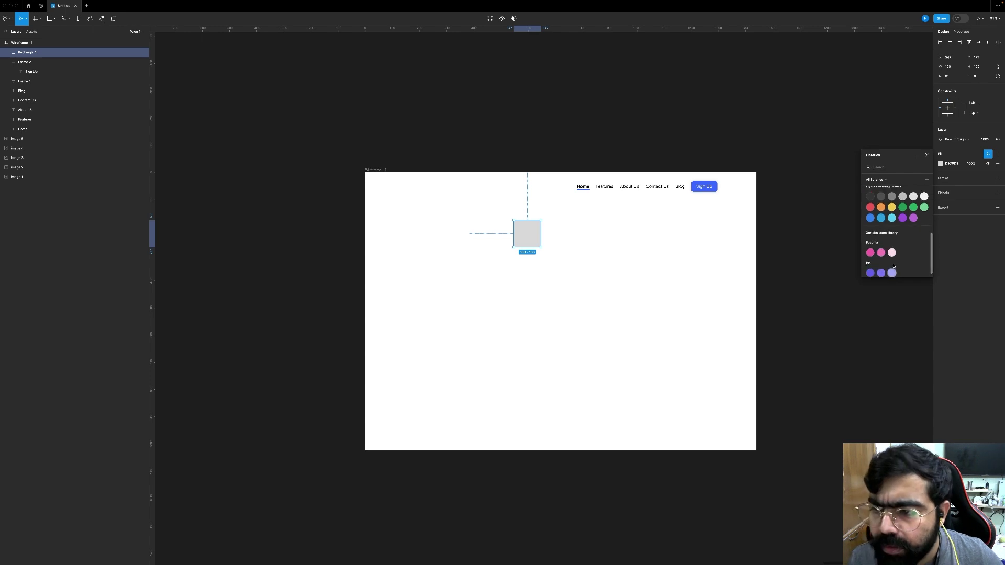
scroll(895, 264, up, 1)
click(891, 272)
Step: Move the pink rectangle to the wireframe's top-left corner and stretch it to the full 1440 width
drag(528, 233, 380, 185)
key(Escape)
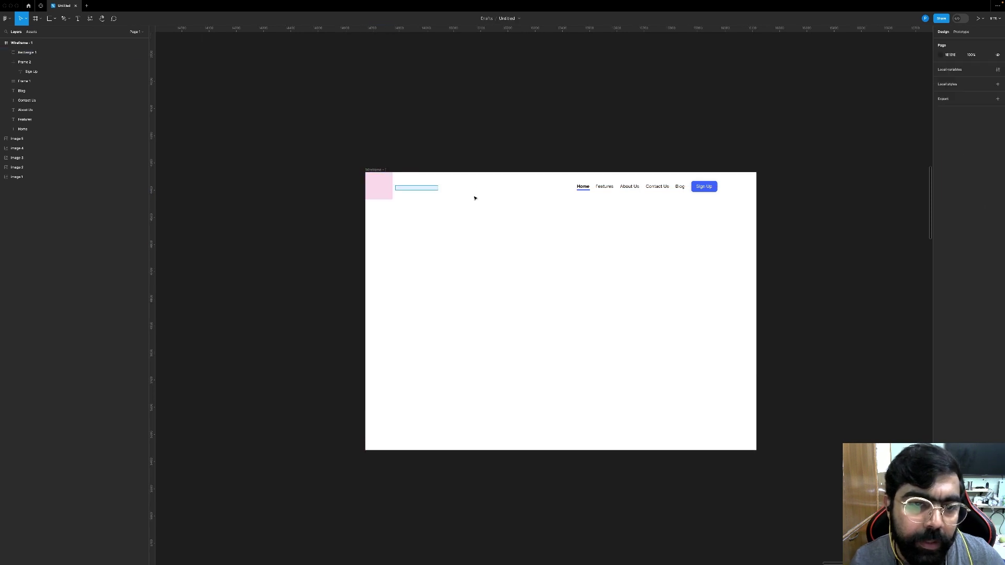
click(388, 188)
drag(393, 187, 756, 192)
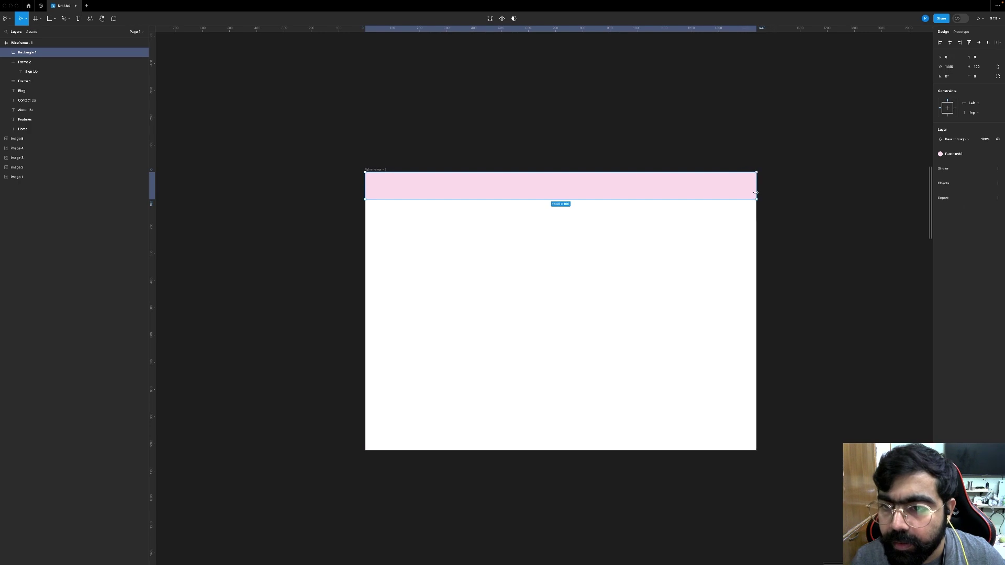
Step: Set the pink strip's height to 96 and send it behind the navigation items
click(976, 66)
text(96)
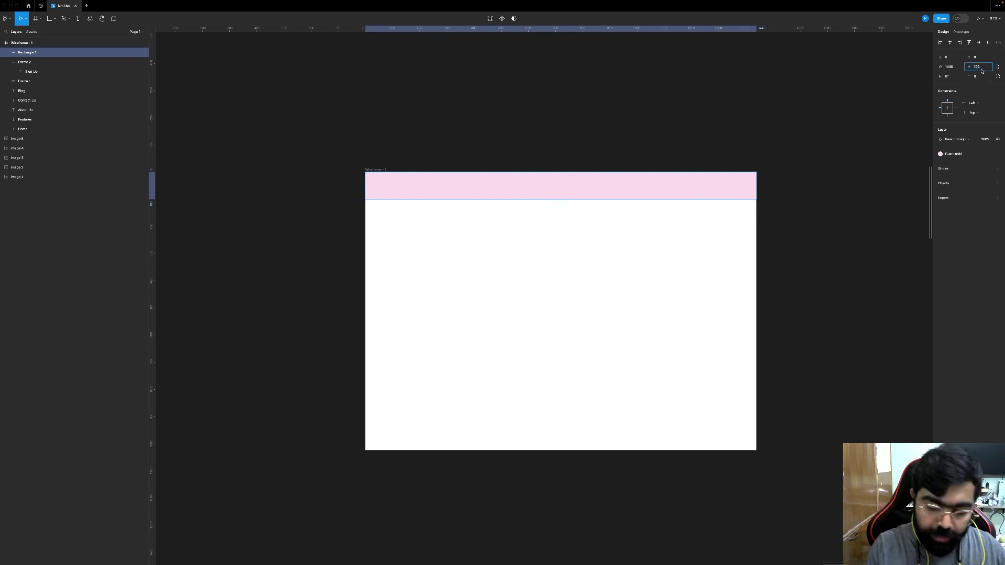
key(Return)
key(alt+super+bracketleft)
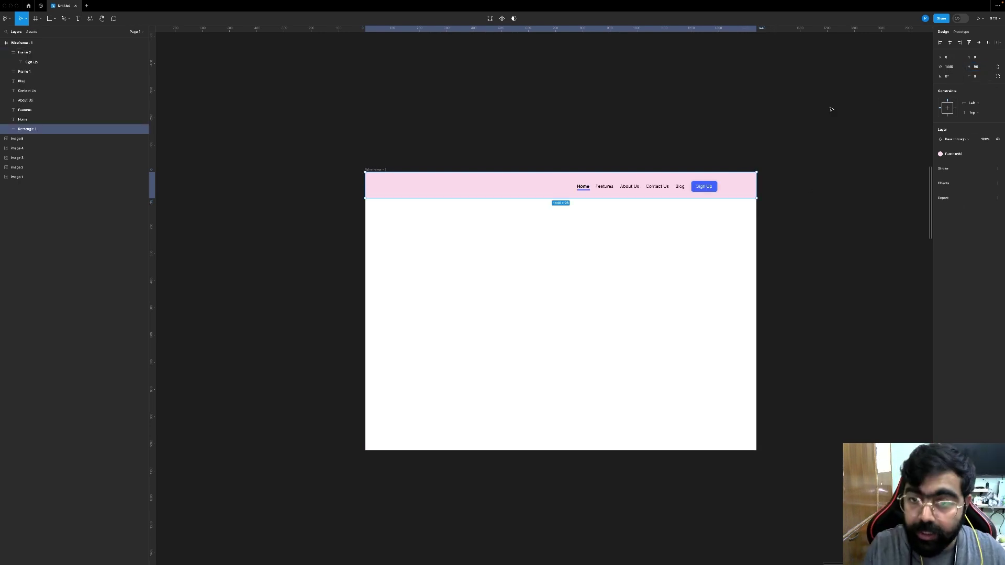
Step: Wrap the "Sign Up" button, the navigation labels and the "Home" underline in one auto layout frame
scroll(751, 156, up, 3)
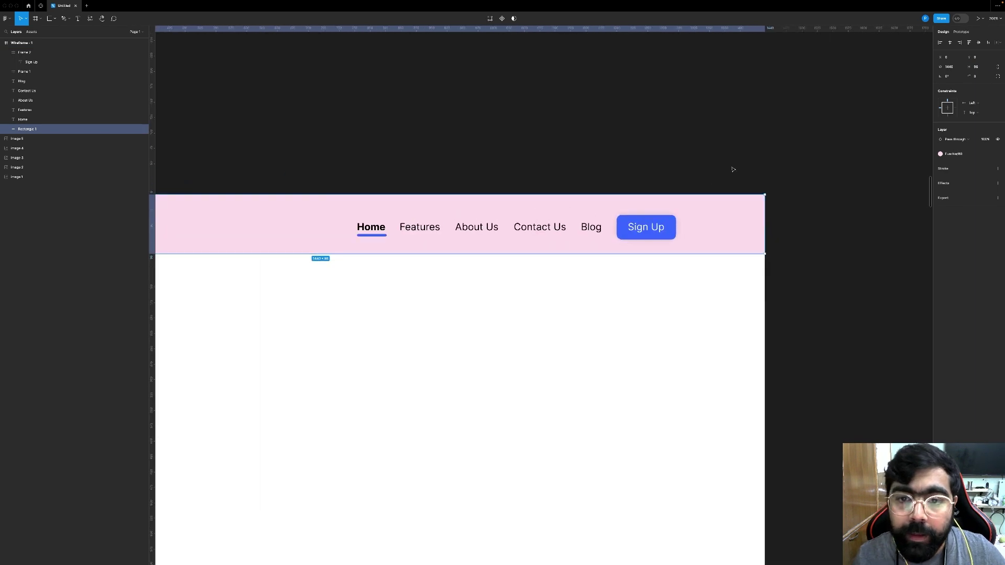
click(646, 226)
shift+click(588, 227)
shift+click(549, 227)
shift+click(476, 227)
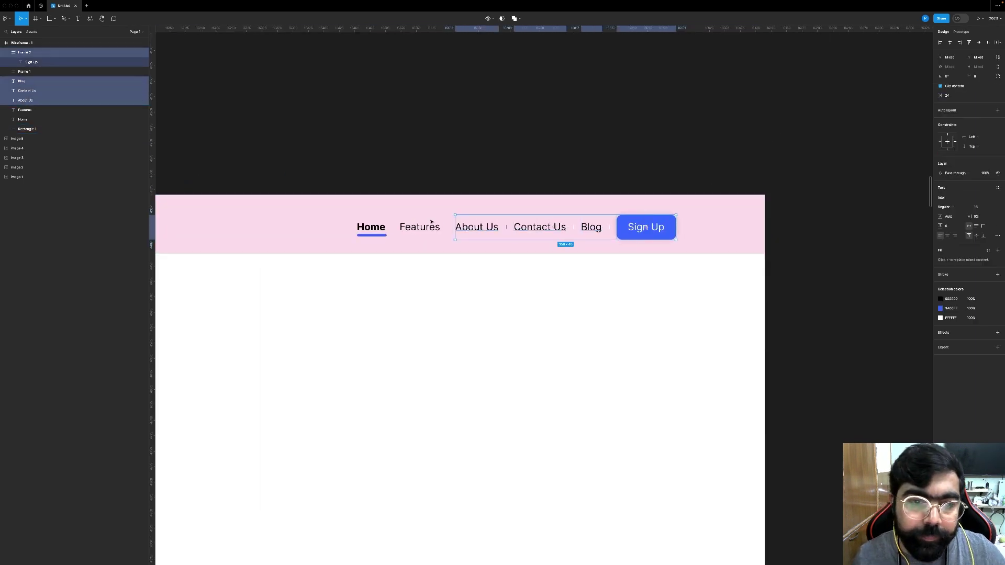
shift+click(419, 227)
shift+click(371, 227)
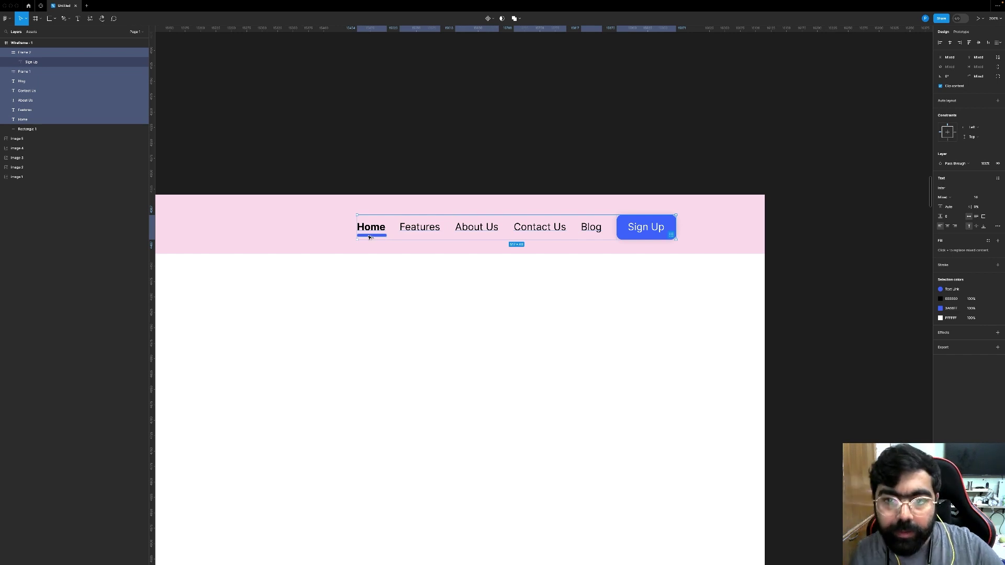
key(shift+a)
Step: Centre the navigation frame vertically on the pink strip
shift+click(696, 242)
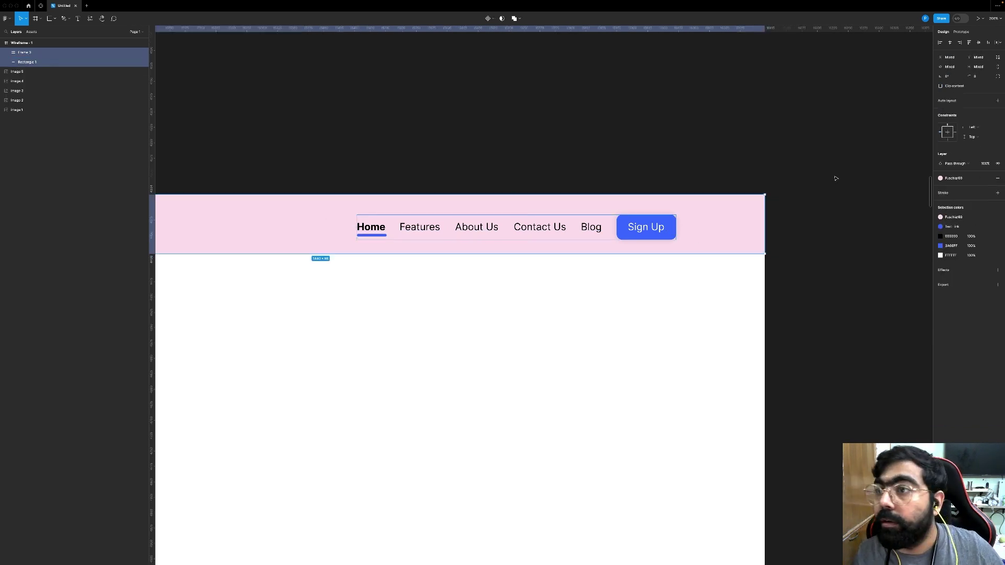
click(978, 42)
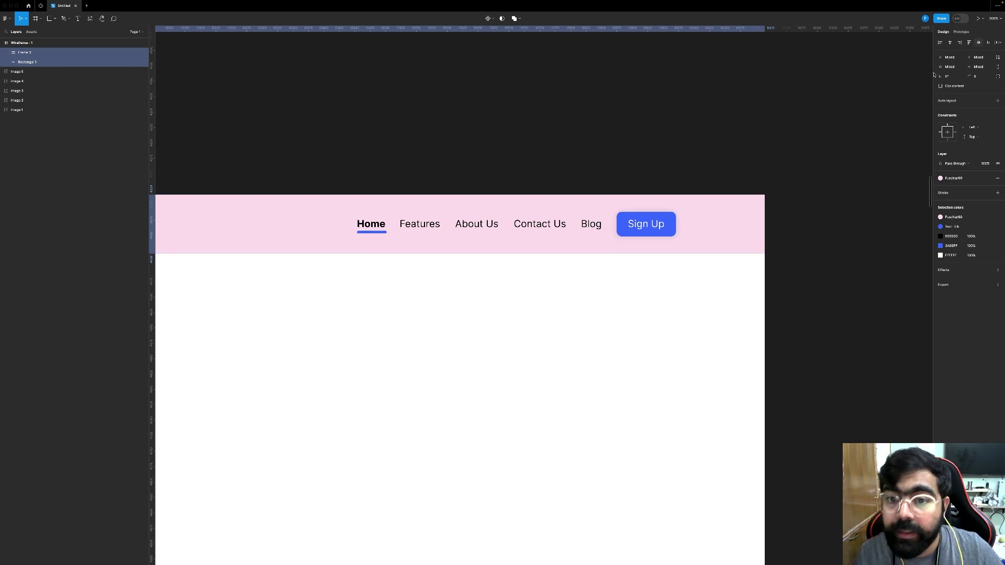
click(740, 187)
scroll(740, 187, down, 10)
scroll(740, 187, left, 3)
scroll(740, 186, up, 6)
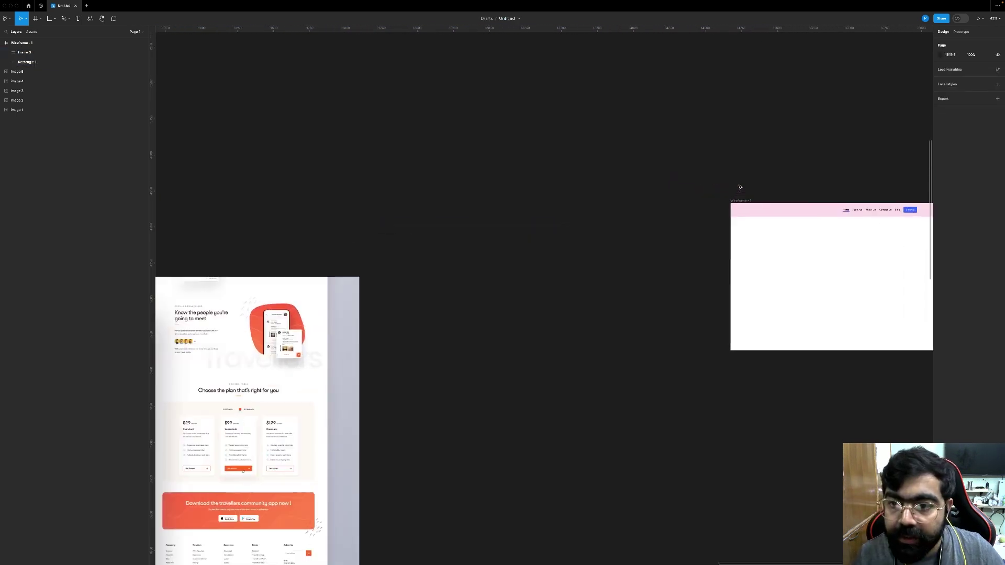
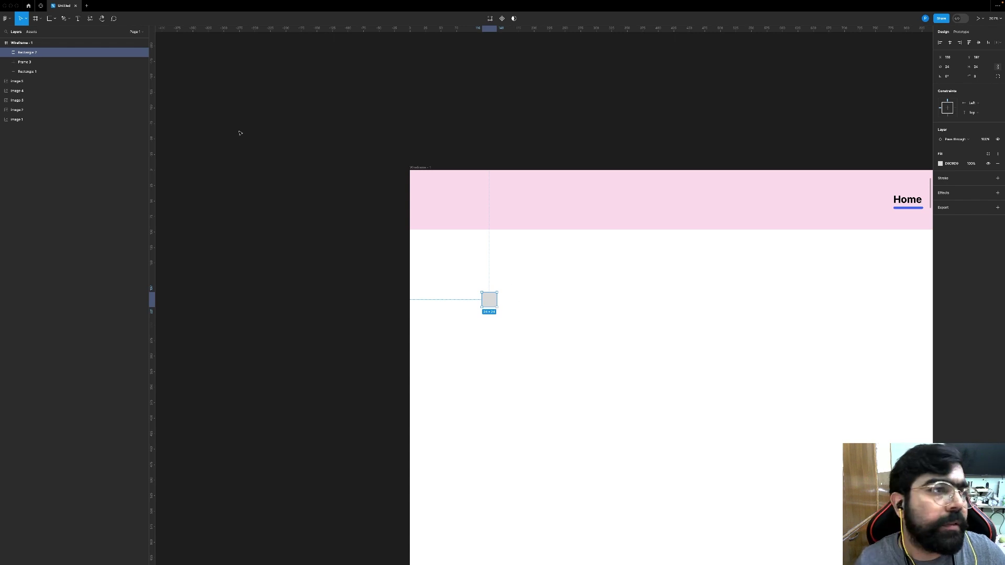
Step: Draw a triangle about 28 by 28 below the small grey square and rotate it 90° to point right
click(54, 18)
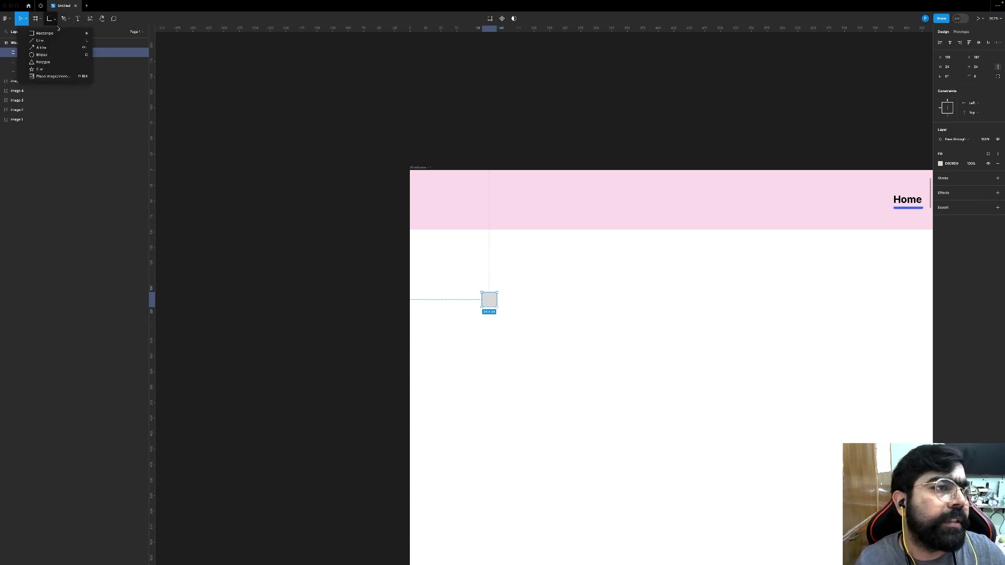
click(43, 62)
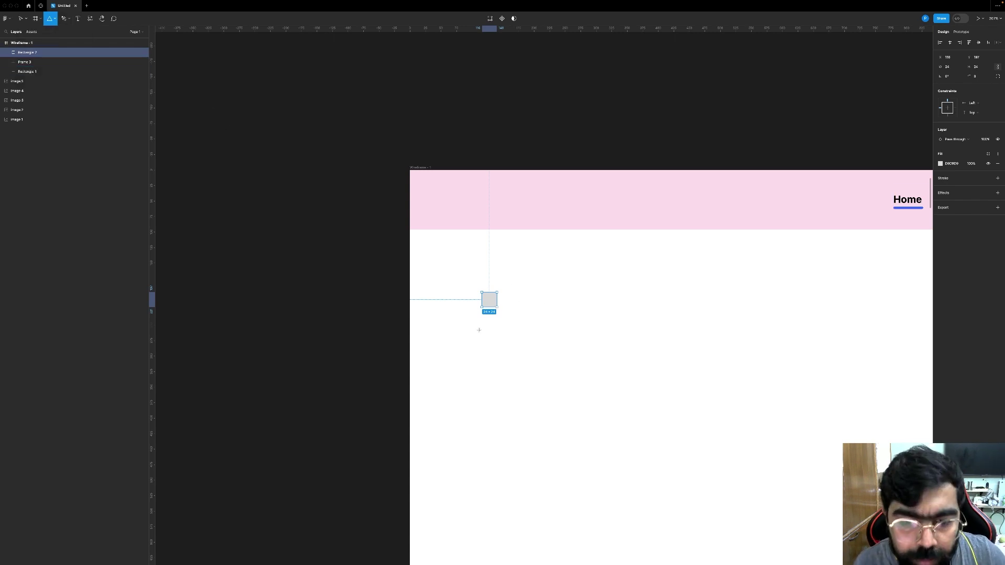
drag(478, 330, 494, 349)
scroll(494, 349, up, 5)
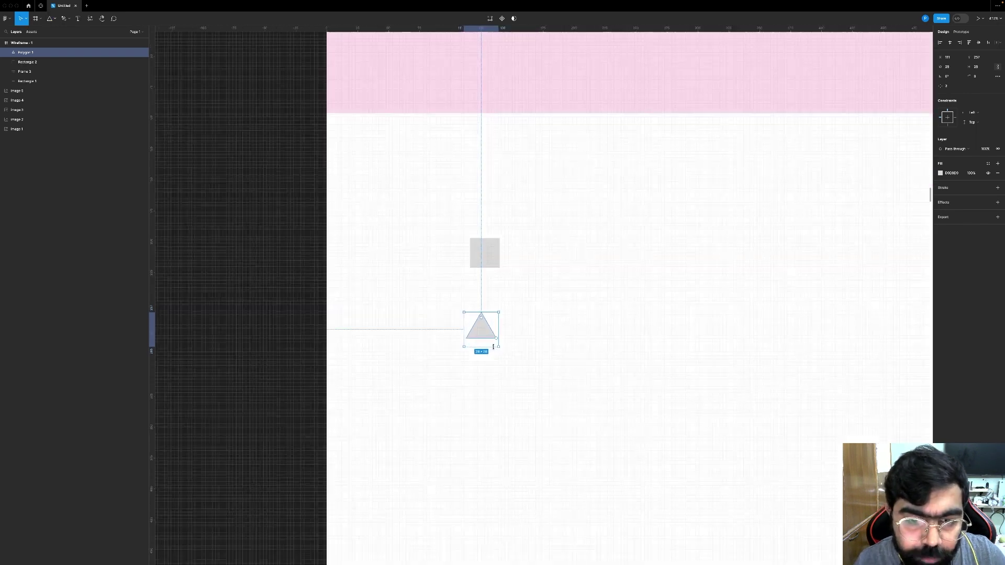
click(484, 244)
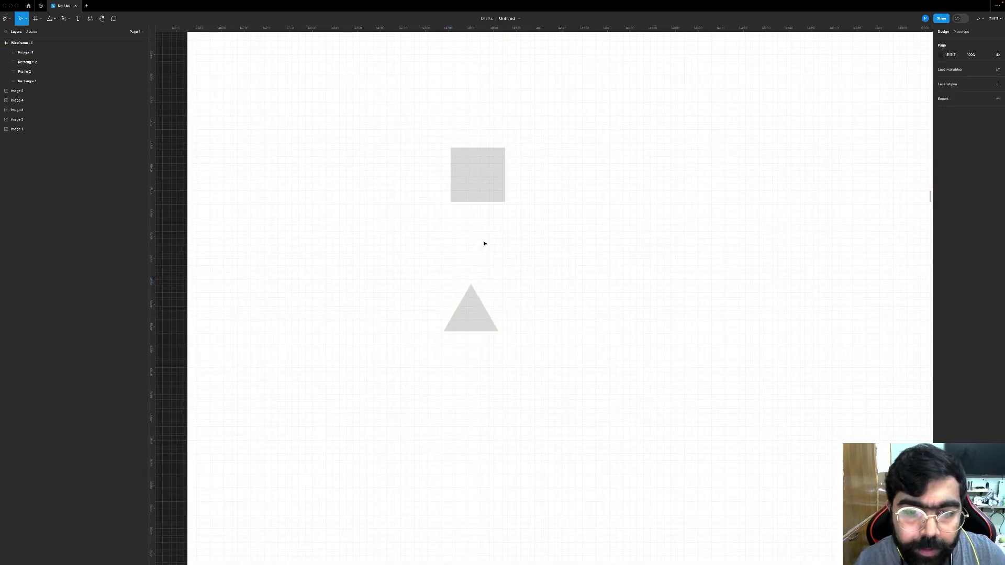
click(466, 330)
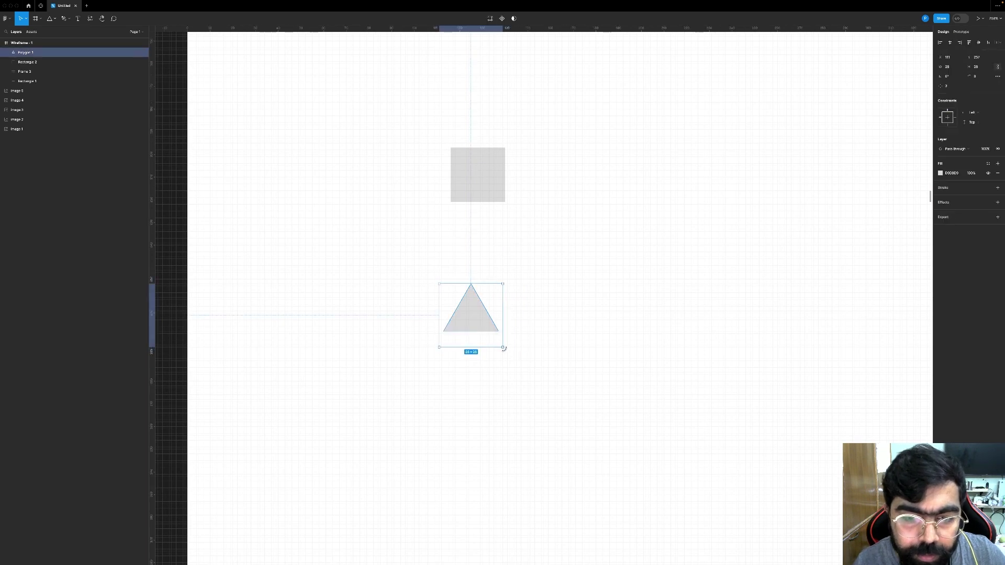
drag(503, 349, 417, 365)
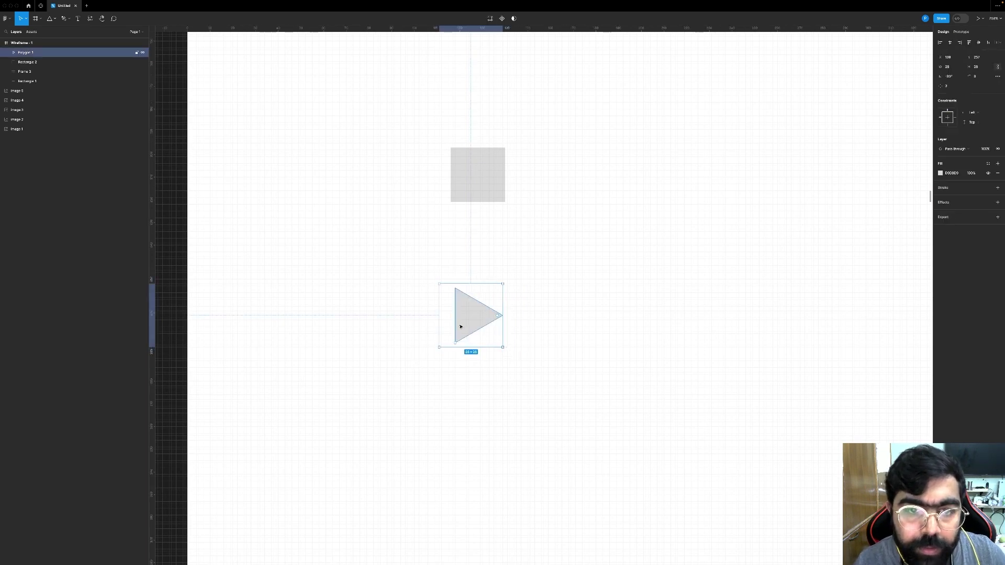
Step: Move the triangle just beneath the square, resize it to 24 by 24 and align it horizontally with the square
drag(460, 327, 469, 255)
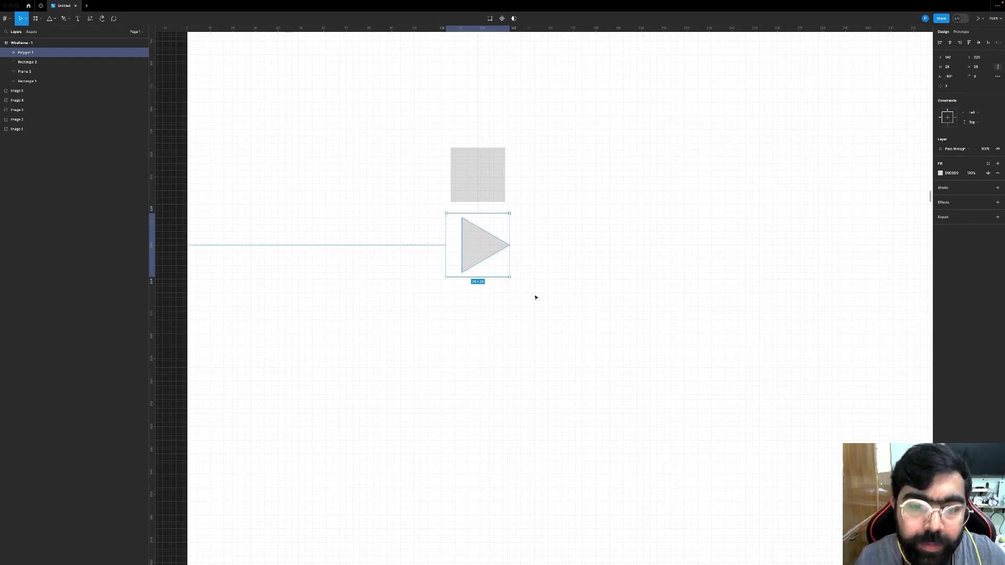
scroll(520, 283, up, 5)
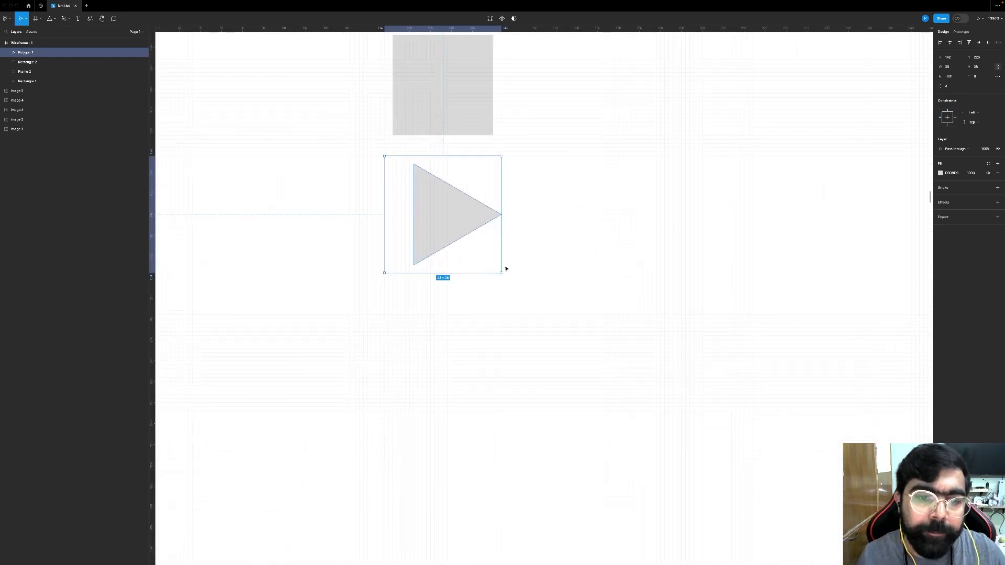
drag(494, 271, 477, 256)
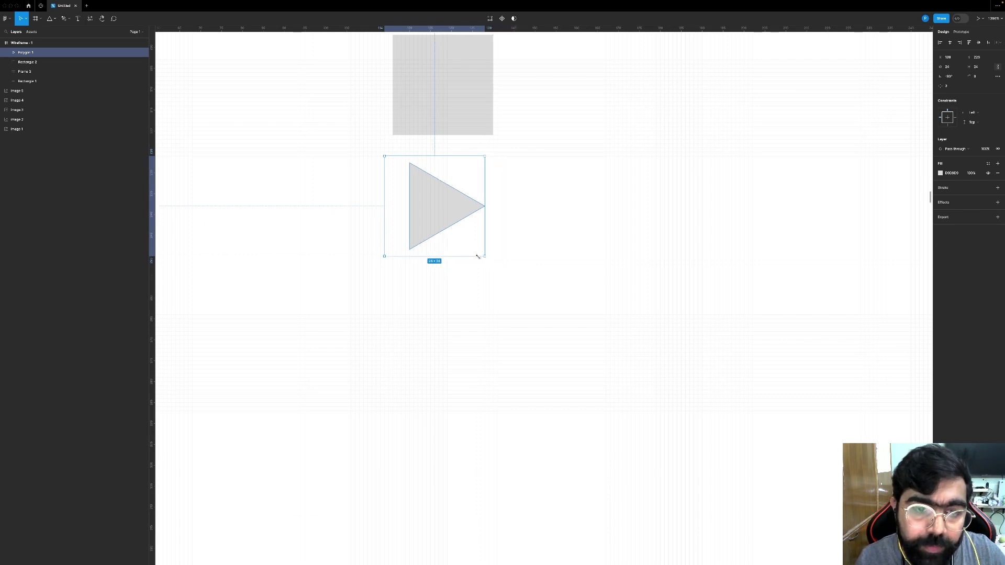
key(Right)
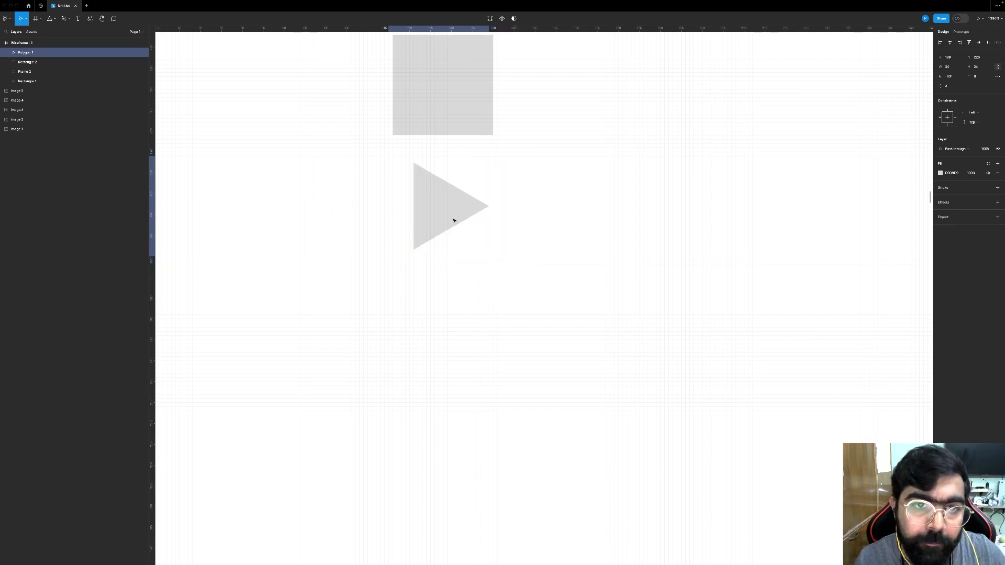
key(Right)
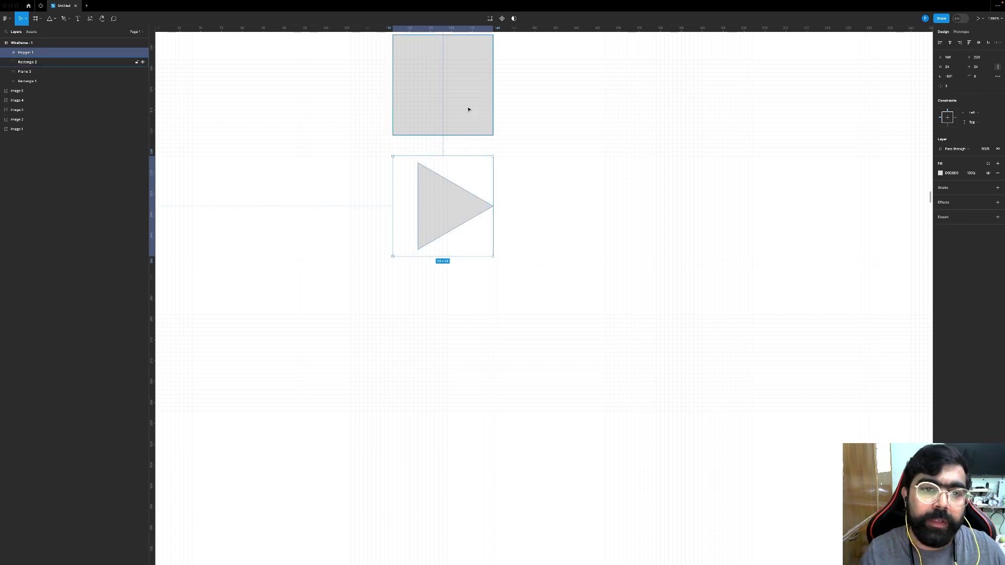
key(Up)
ctrl+scroll(537, 192, down, 5)
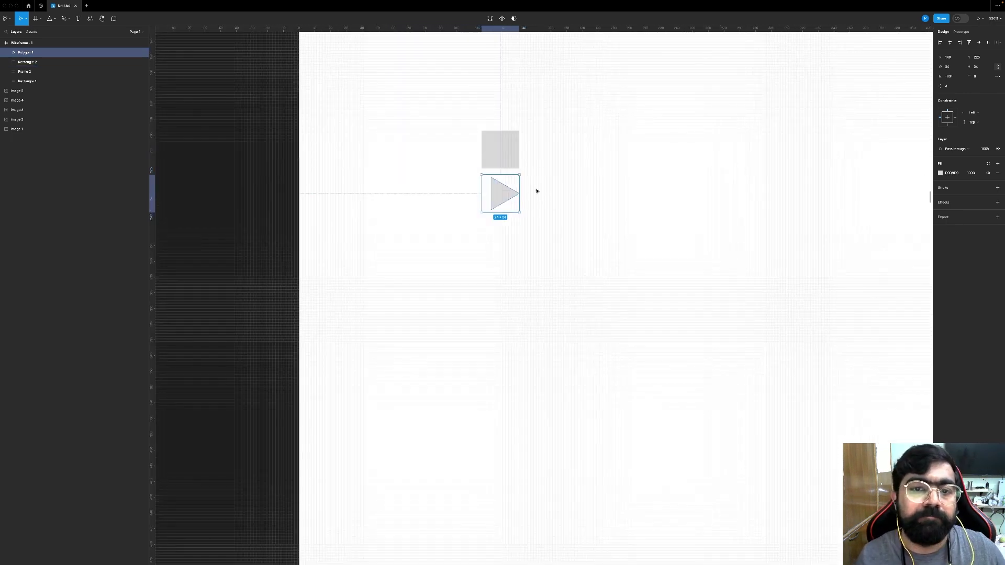
Step: Draw a circle about 49 by 49 beside the square and triangle, level with the square's top edge
click(463, 170)
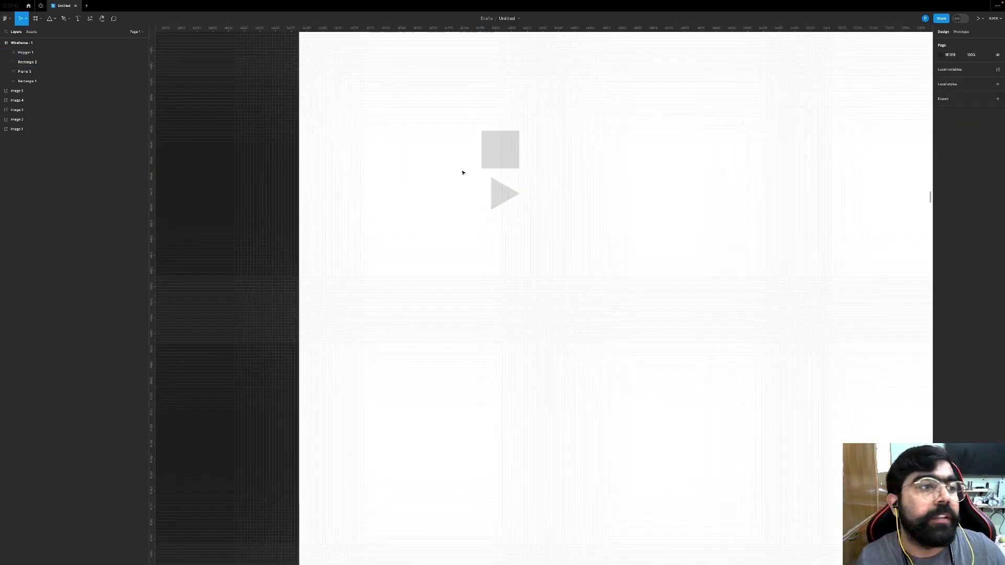
click(55, 18)
click(61, 53)
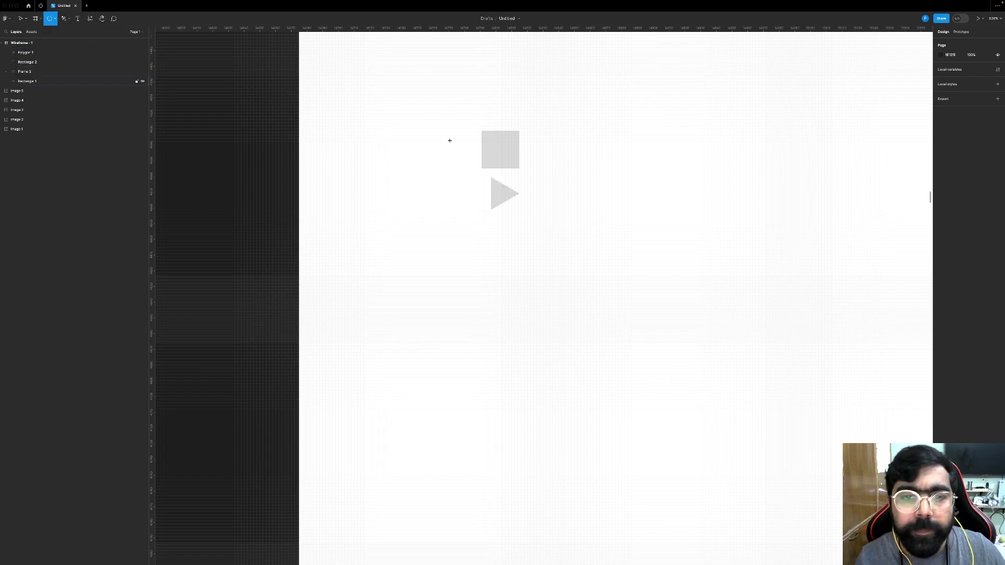
drag(536, 130, 612, 208)
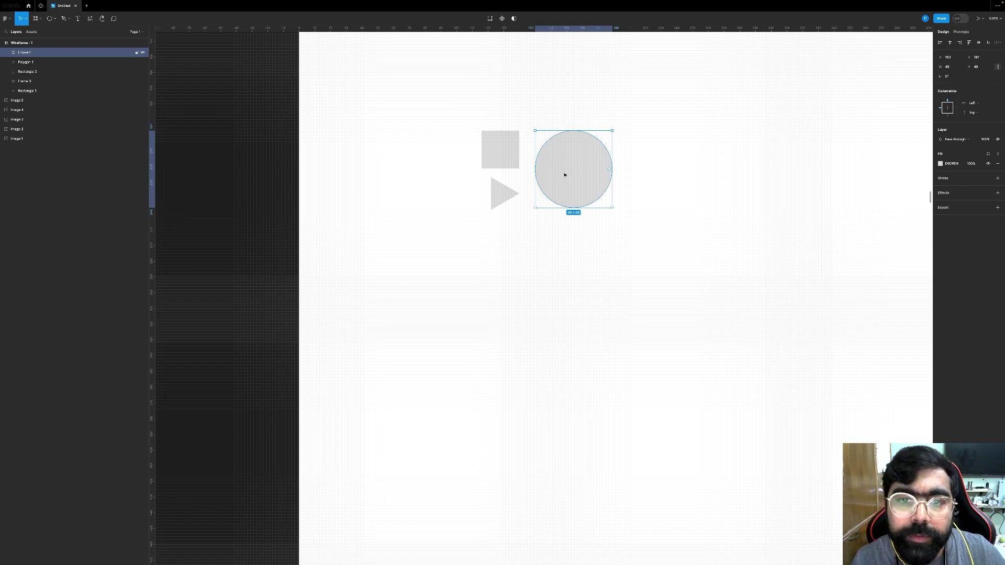
drag(564, 174, 565, 174)
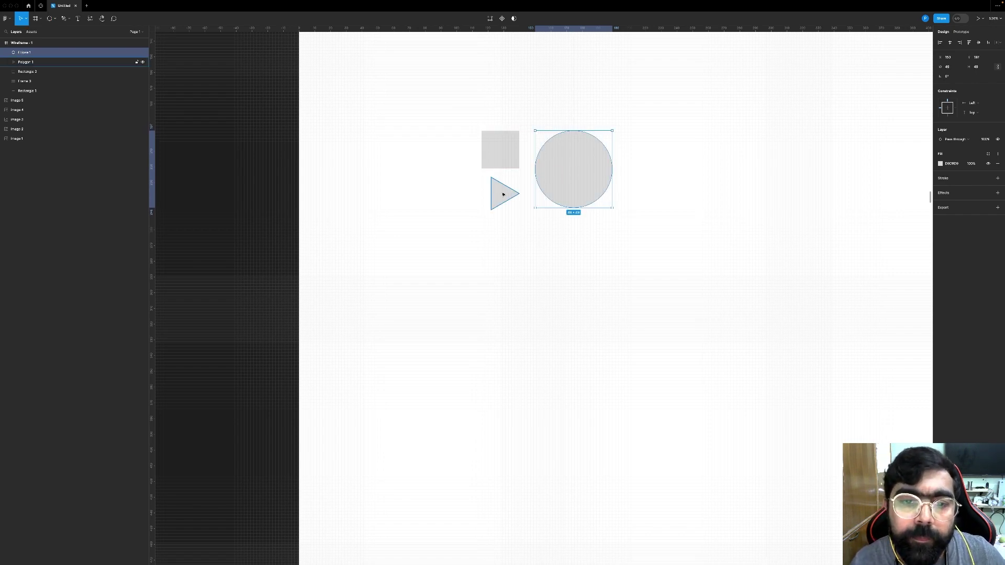
Step: Compare the lower bounds of the triangle and the circle by selecting them together
click(513, 193)
shift+click(562, 195)
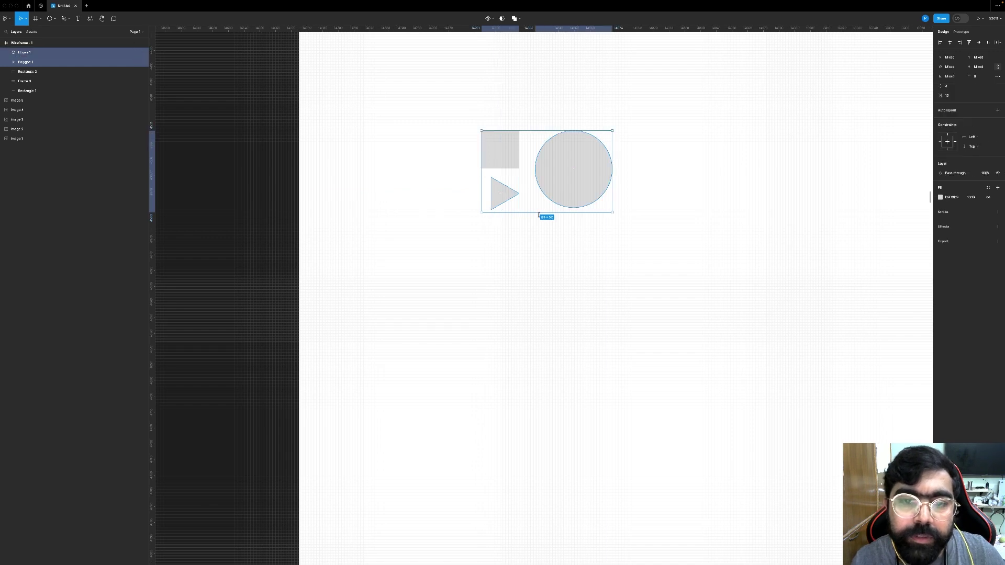
scroll(539, 215, up, 5)
click(599, 316)
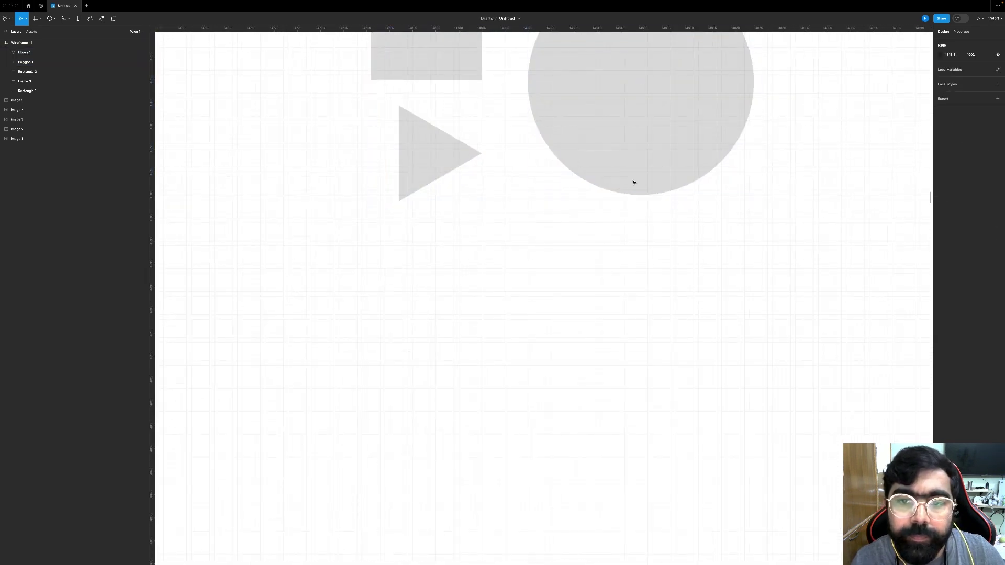
click(632, 181)
shift+click(431, 172)
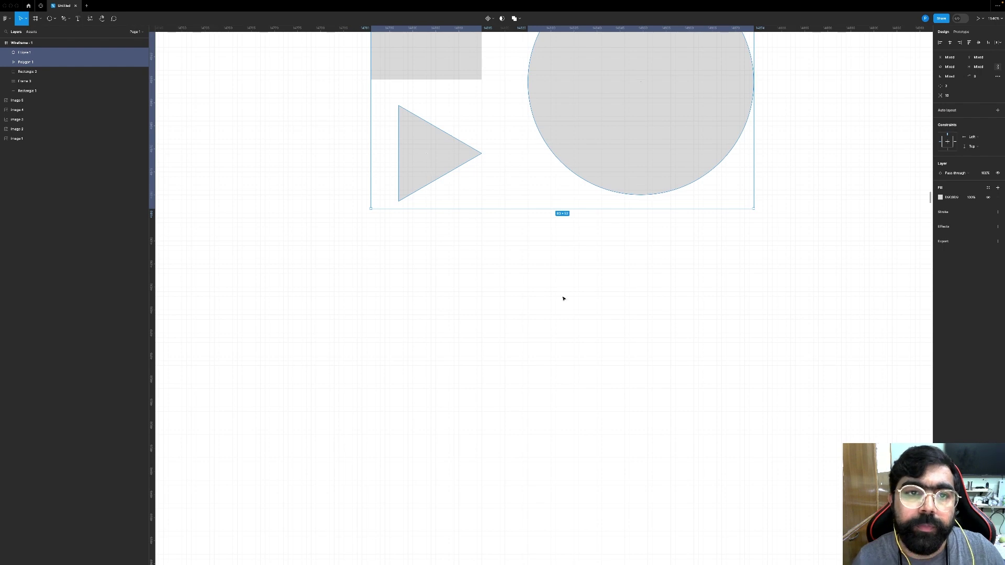
click(482, 329)
click(421, 176)
Step: Enlarge the circle to 52 by 52 so it spans the combined height of the square and triangle
click(619, 150)
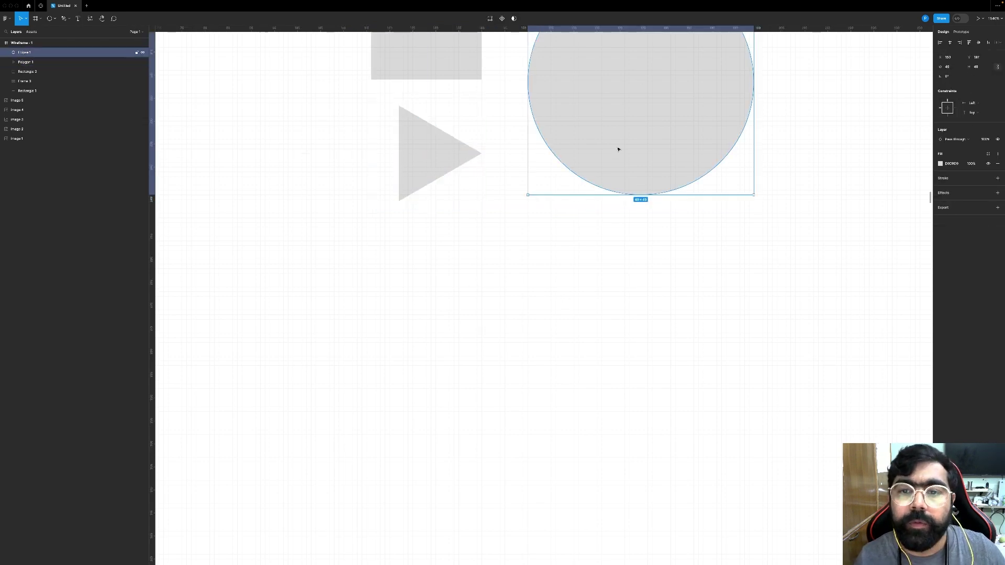
scroll(623, 160, right, 3)
scroll(625, 167, right, 1)
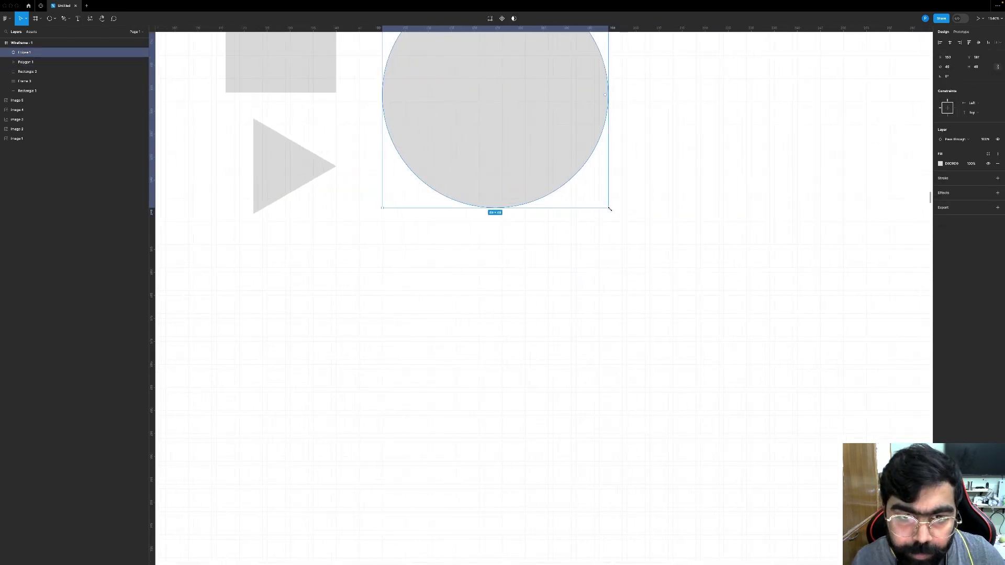
drag(609, 208, 623, 220)
scroll(624, 217, up, 4)
scroll(623, 218, left, 1)
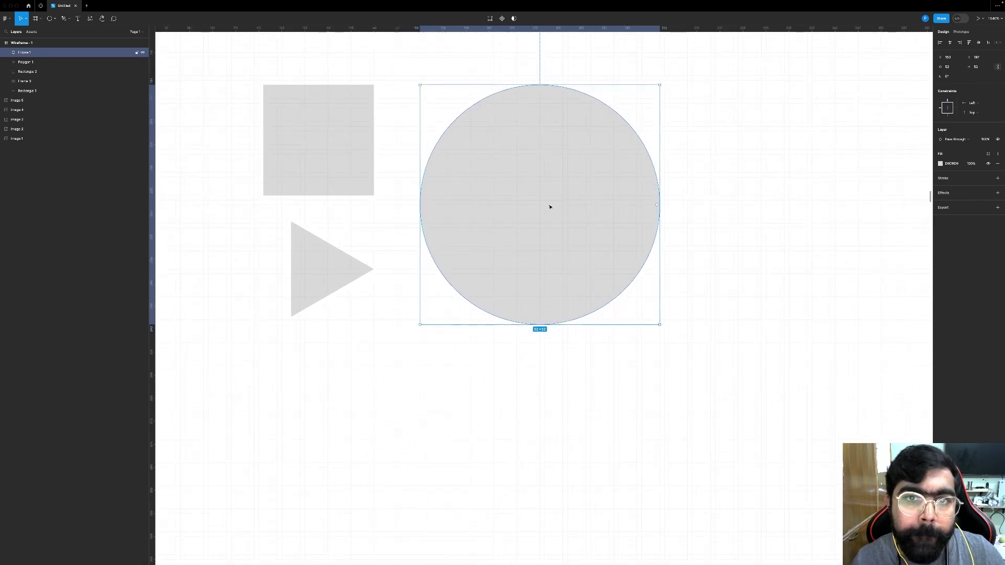
drag(550, 207, 549, 205)
scroll(343, 255, down, 5)
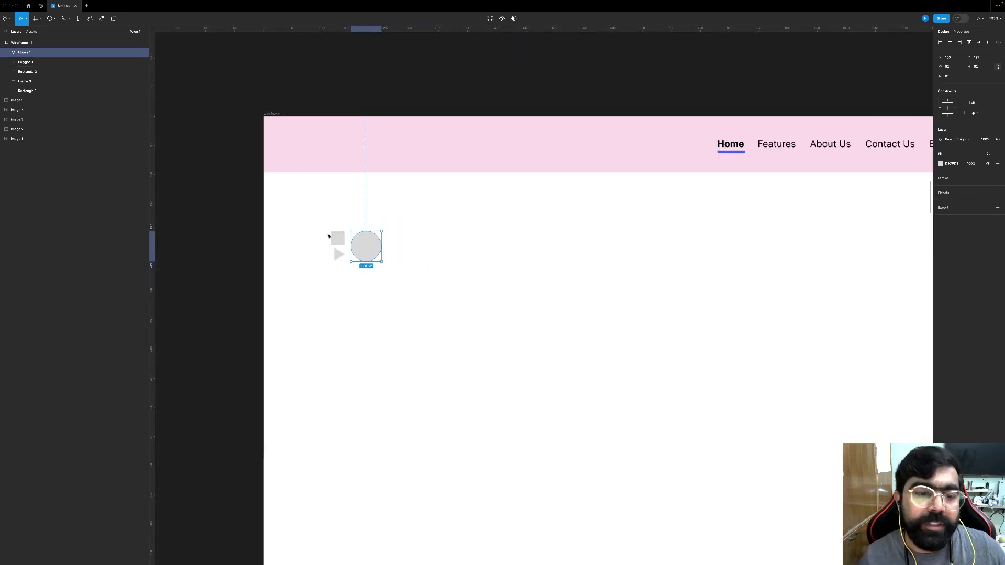
drag(317, 223, 411, 296)
scroll(412, 296, left, 2)
scroll(411, 295, up, 6)
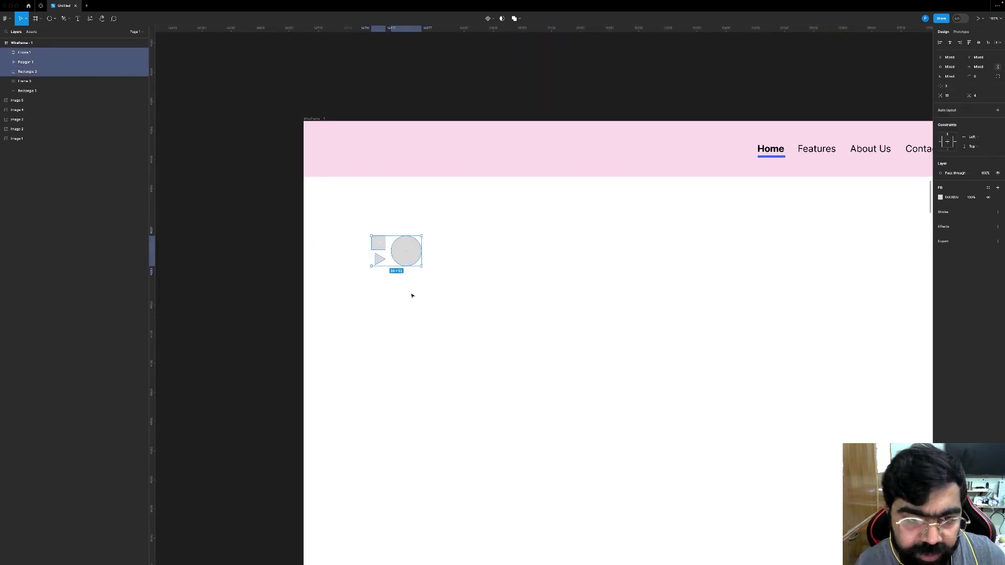
click(988, 189)
click(637, 251)
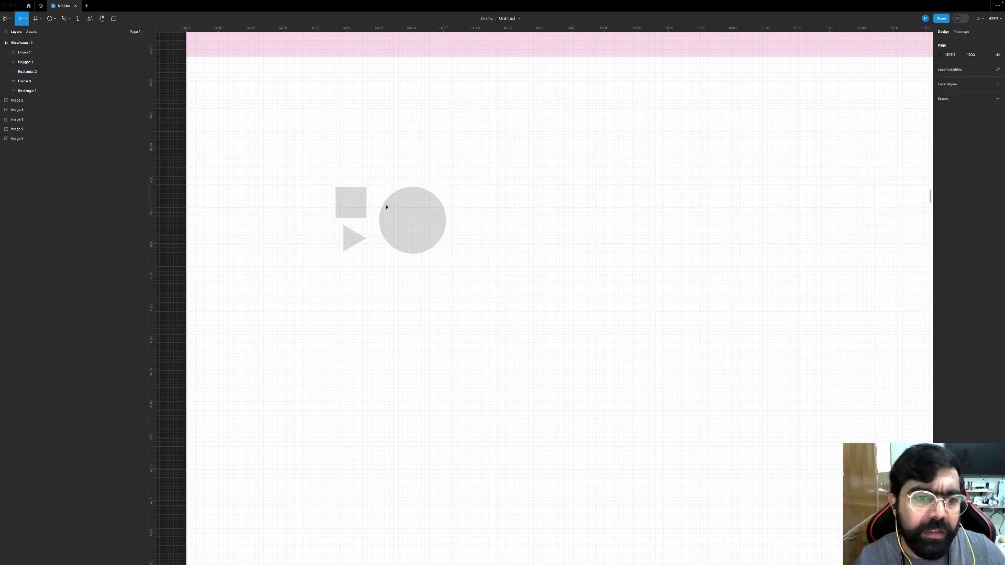
Step: Apply the library colour Green 2 to the logo's square and Purple 1 to its triangle
click(344, 199)
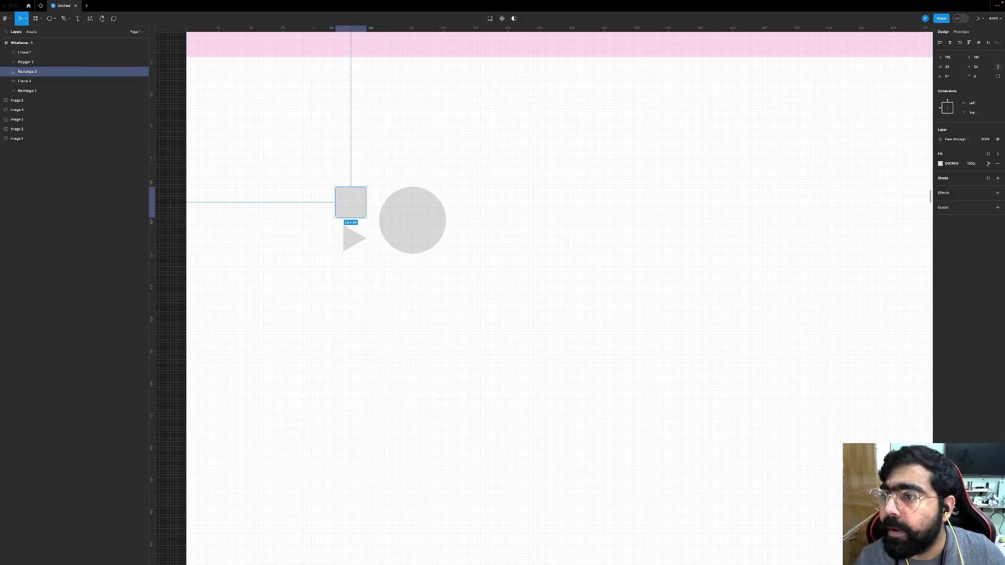
click(988, 154)
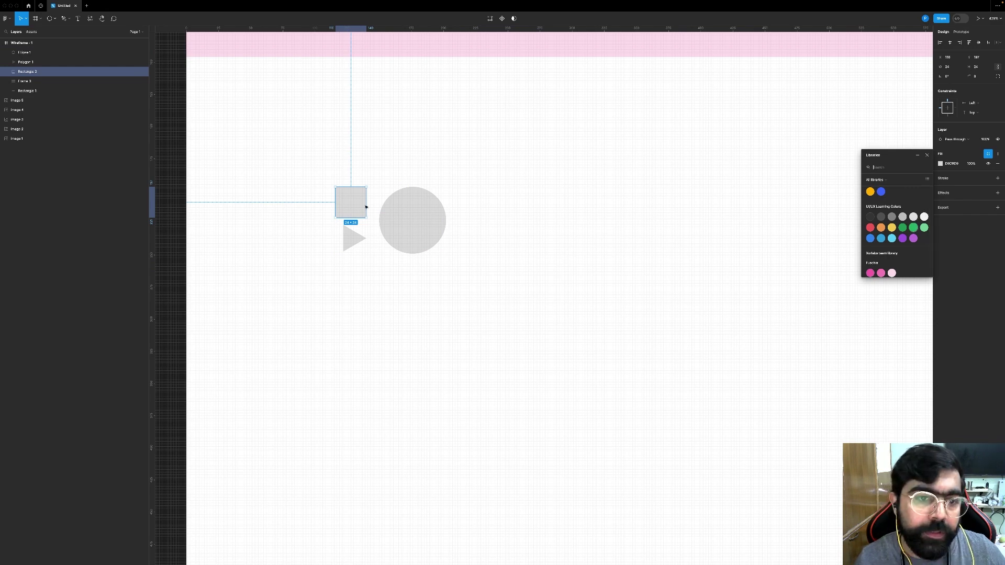
click(350, 237)
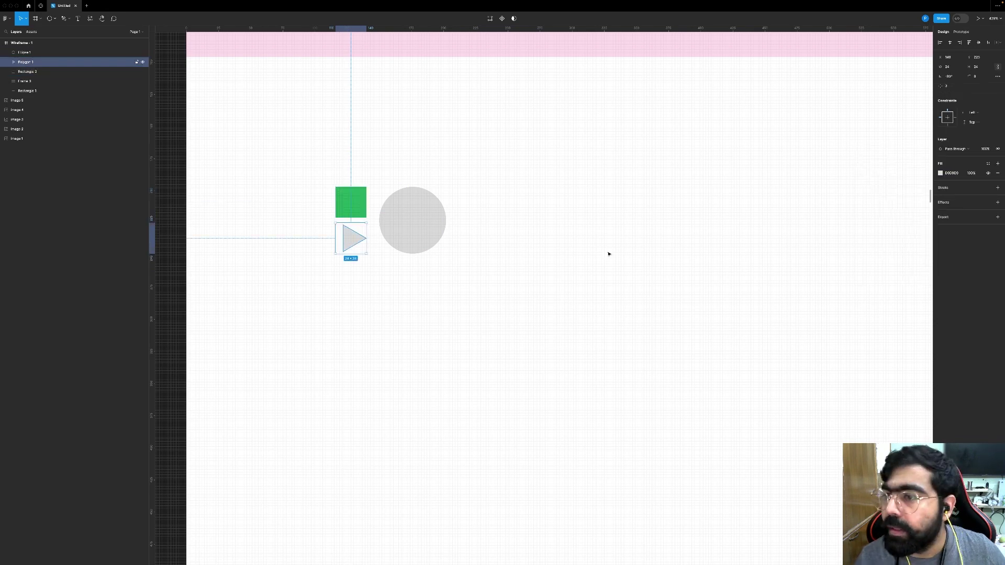
click(987, 164)
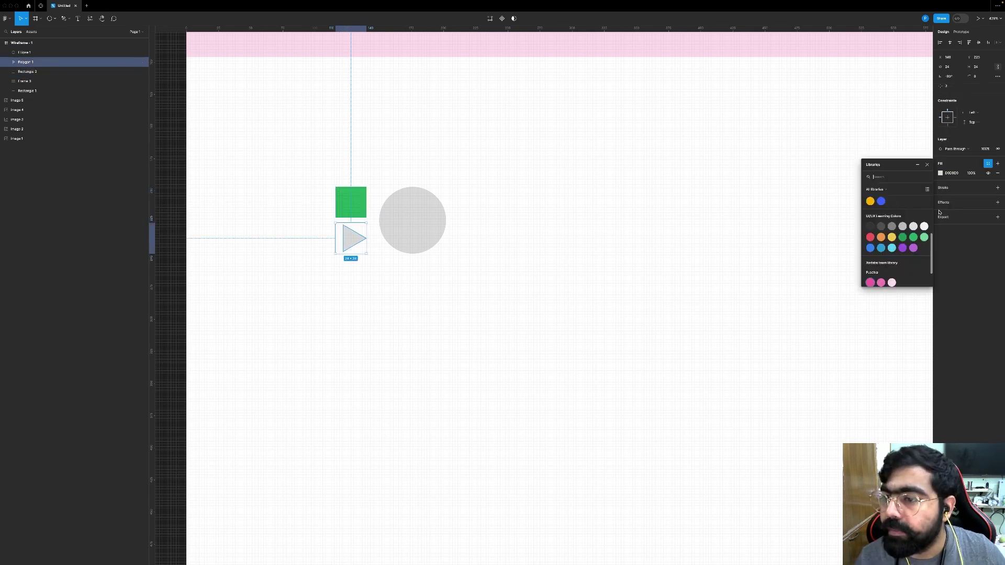
click(902, 248)
Step: Apply the library colour Blue 1 to the logo's circle
click(420, 222)
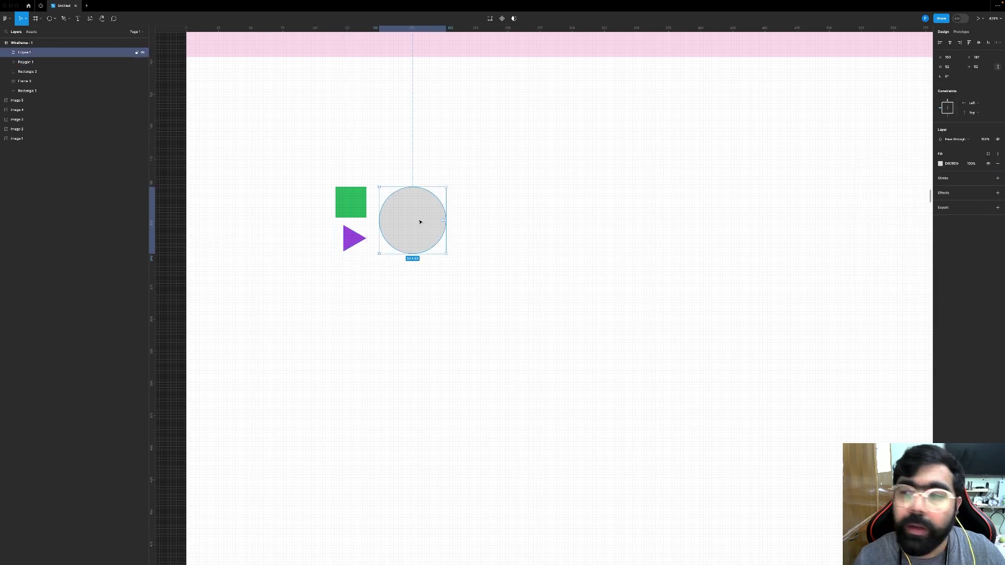
click(988, 153)
click(870, 239)
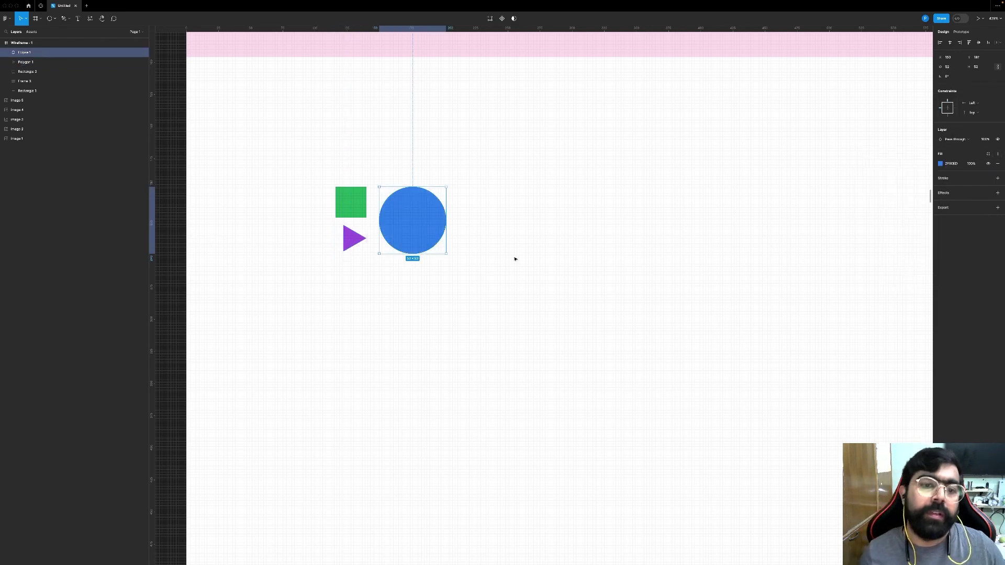
Step: Try framing the square, triangle and circle together and shrinking the frame, and undo both changes
drag(488, 291, 325, 194)
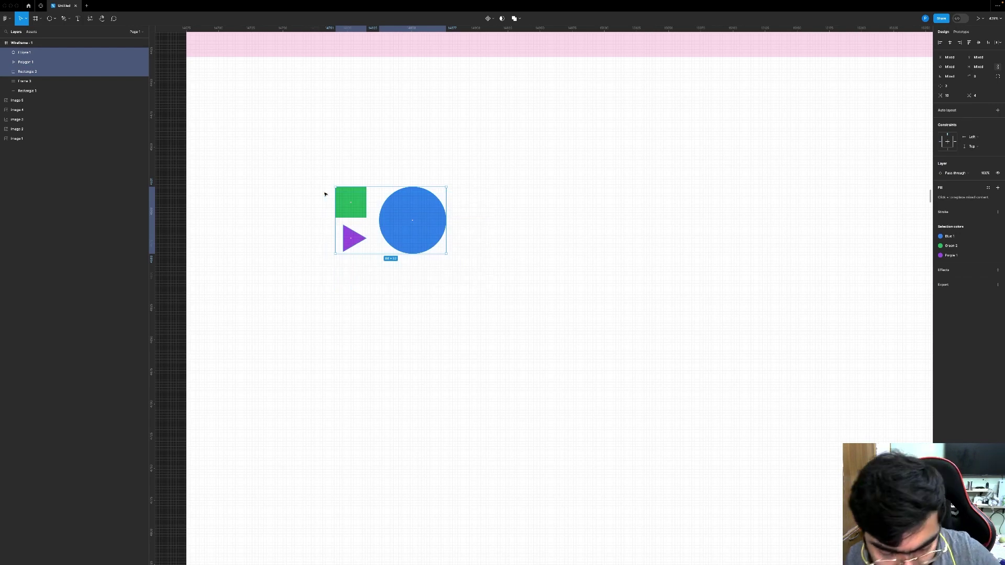
key(alt)
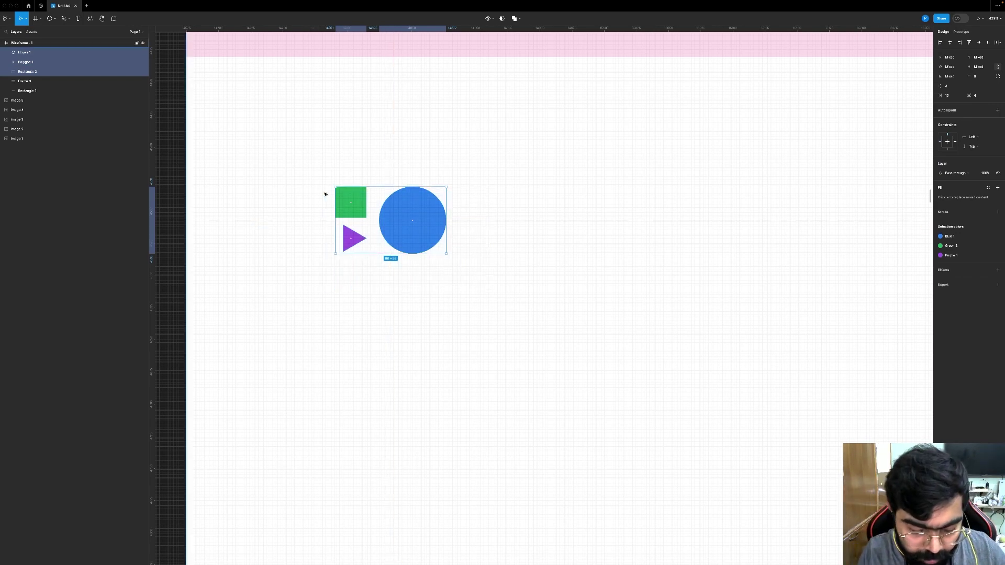
key(alt)
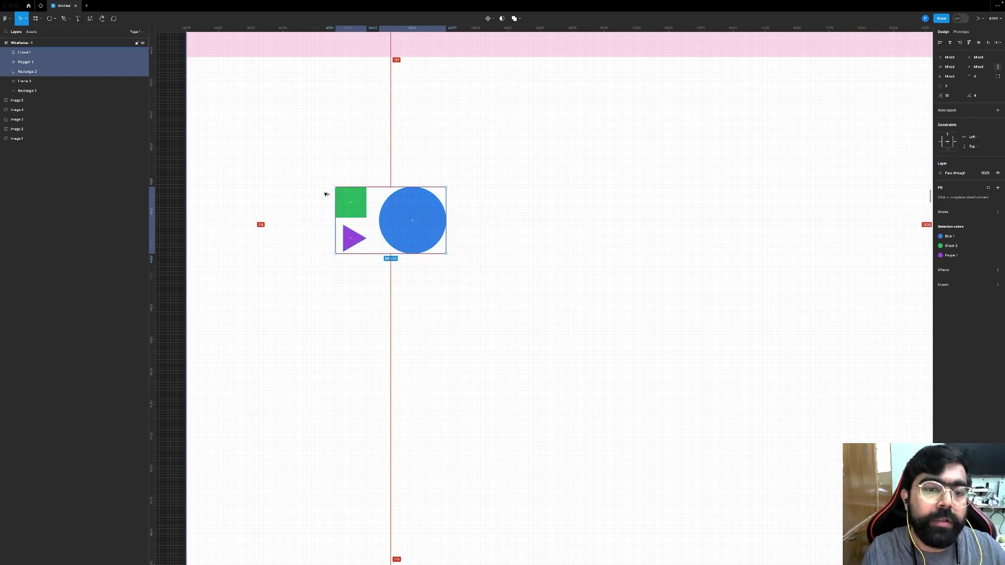
key(ctrl+alt+g)
scroll(325, 193, up, 3)
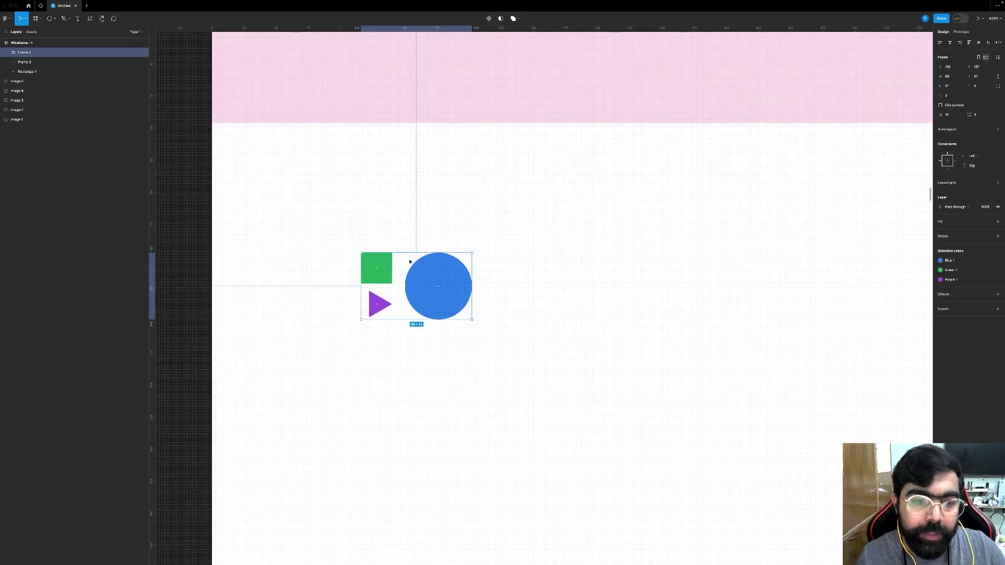
drag(467, 316, 424, 291)
key(ctrl+z)
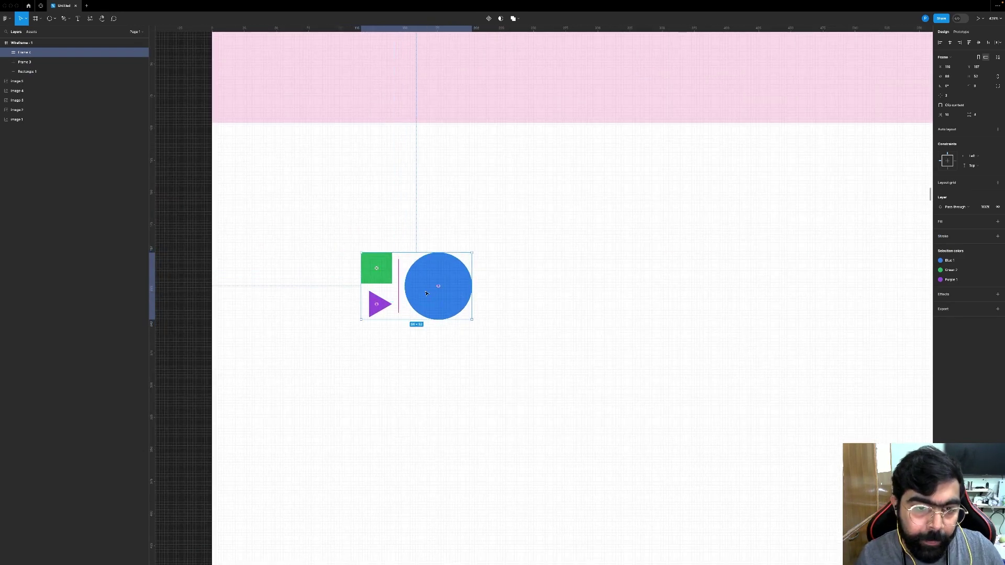
key(ctrl+z)
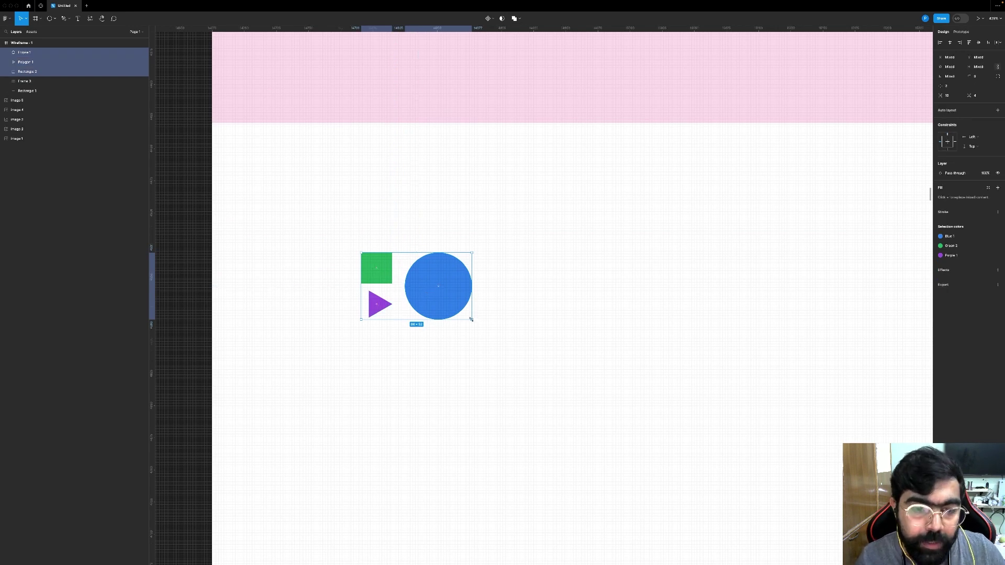
Step: Scale the three logo shapes down together to about 53 by 32 and wrap them in a frame
drag(459, 313, 419, 294)
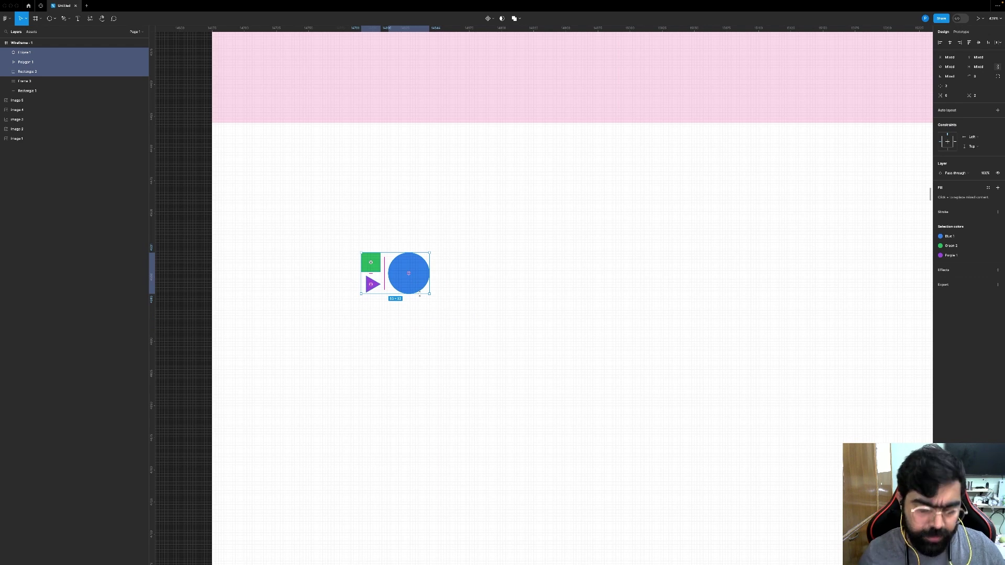
key(ctrl+alt+g)
click(487, 340)
scroll(487, 340, up, 2)
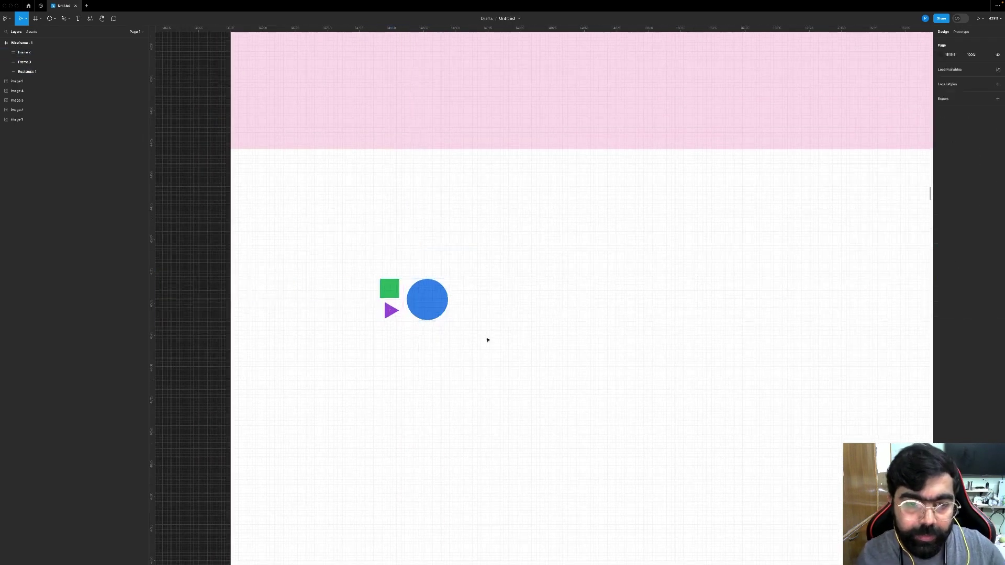
Step: Add the text "Travel Agency" to the right of the logo's circle
key(t)
click(463, 296)
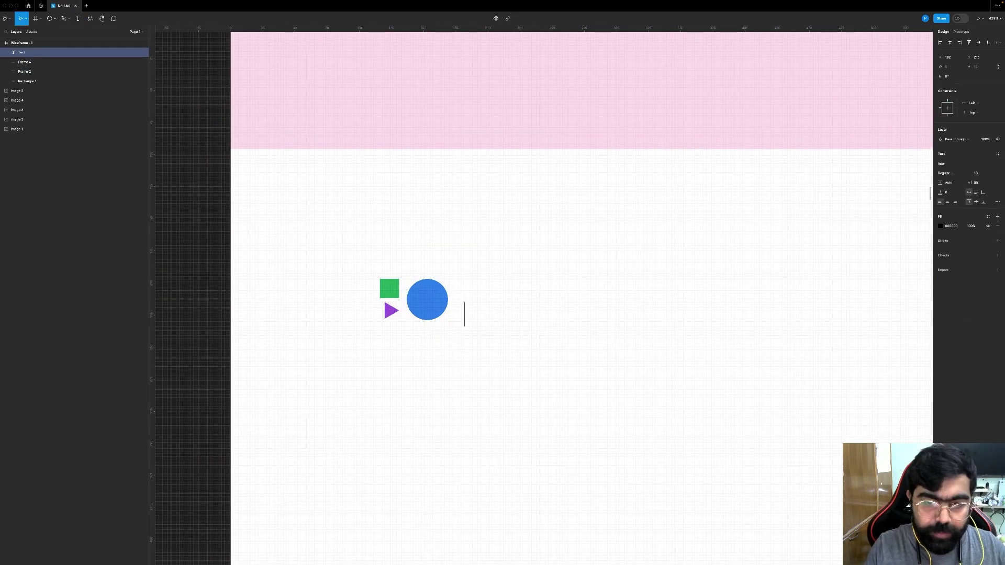
text(Travel A)
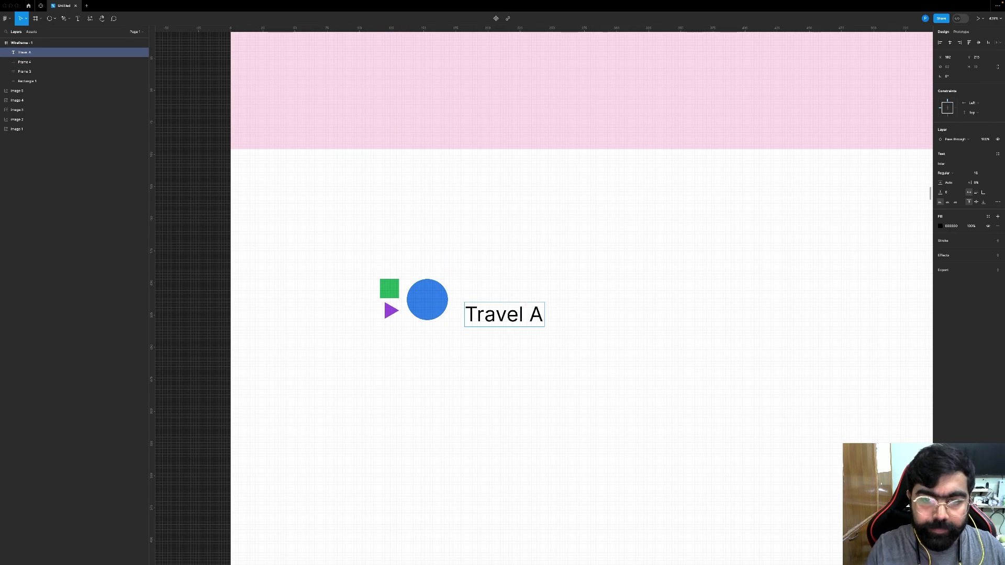
text(gency)
key(Escape)
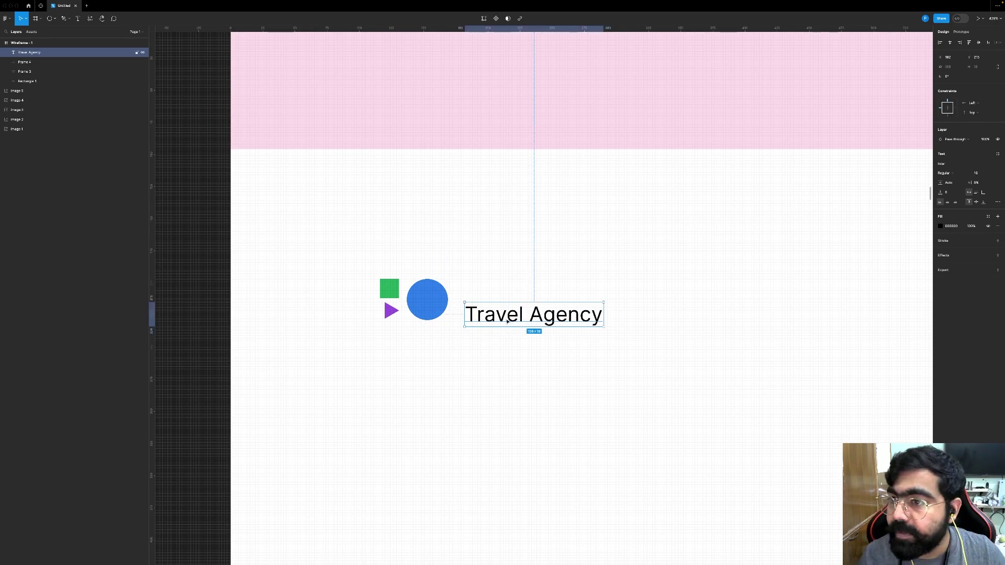
Step: Set the Travel Agency text to font size 12 and move it up to sit roughly level with the circle's centre
click(979, 173)
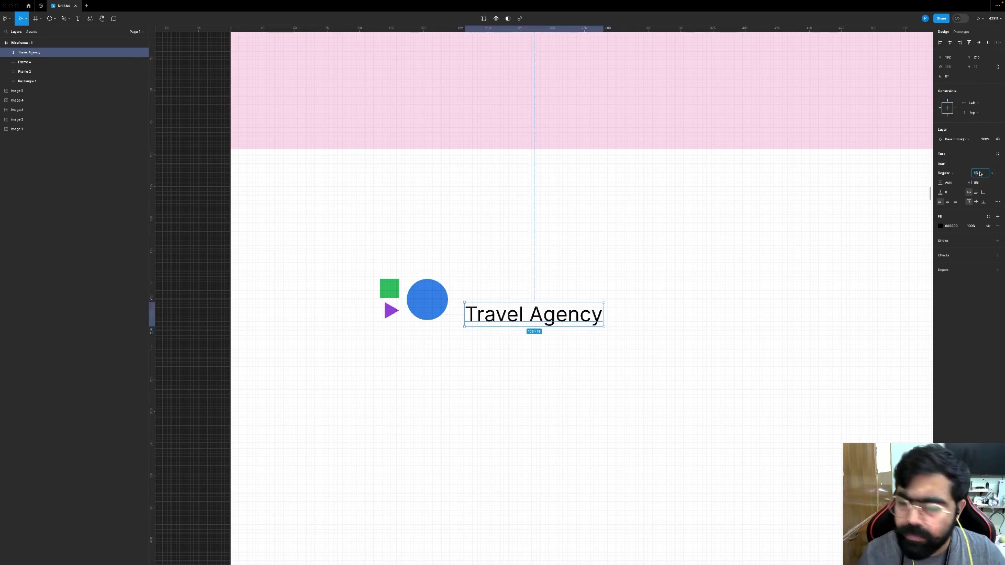
key(Return)
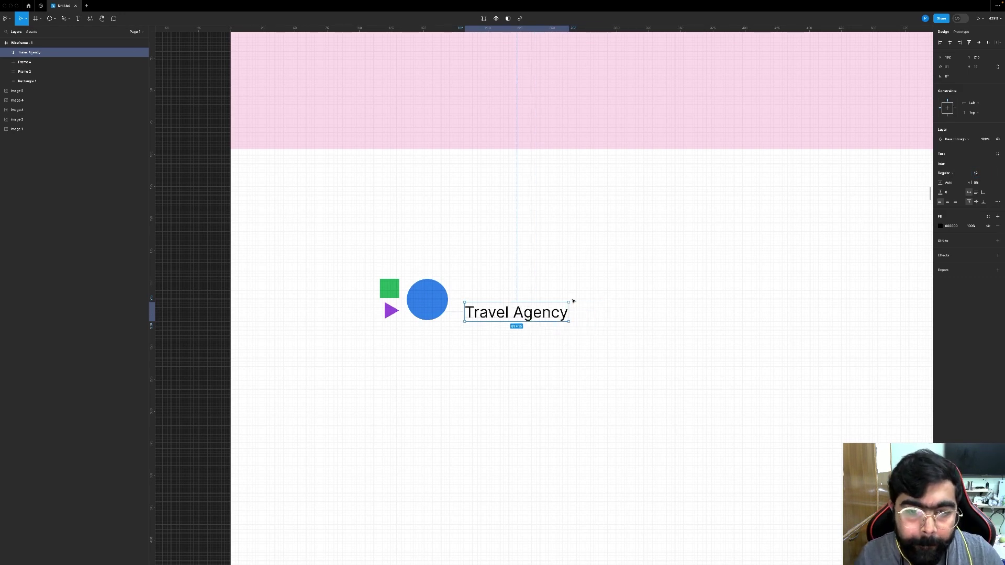
drag(520, 317, 521, 307)
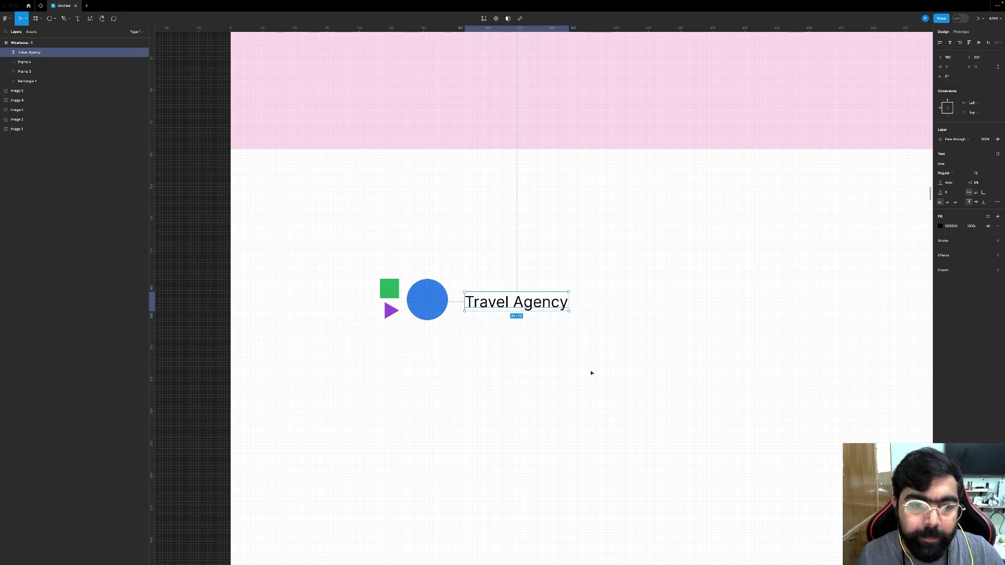
Step: Wrap the logo shapes and the Travel Agency text together in one frame
drag(590, 372, 351, 270)
key(ctrl+alt+g)
scroll(351, 270, down, 5)
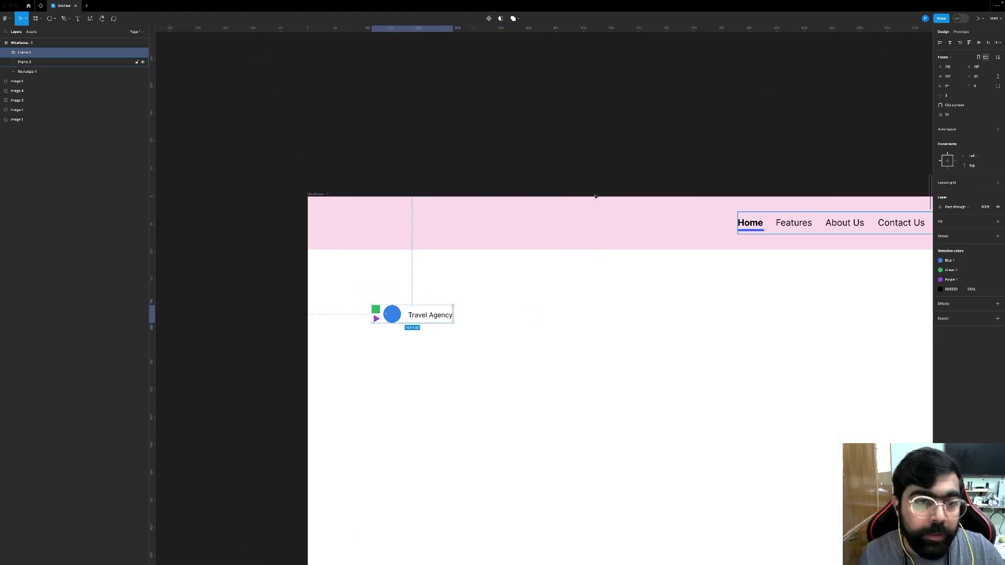
Step: Hide the pixel grid and show the wireframe frame's five-column layout grid
click(317, 194)
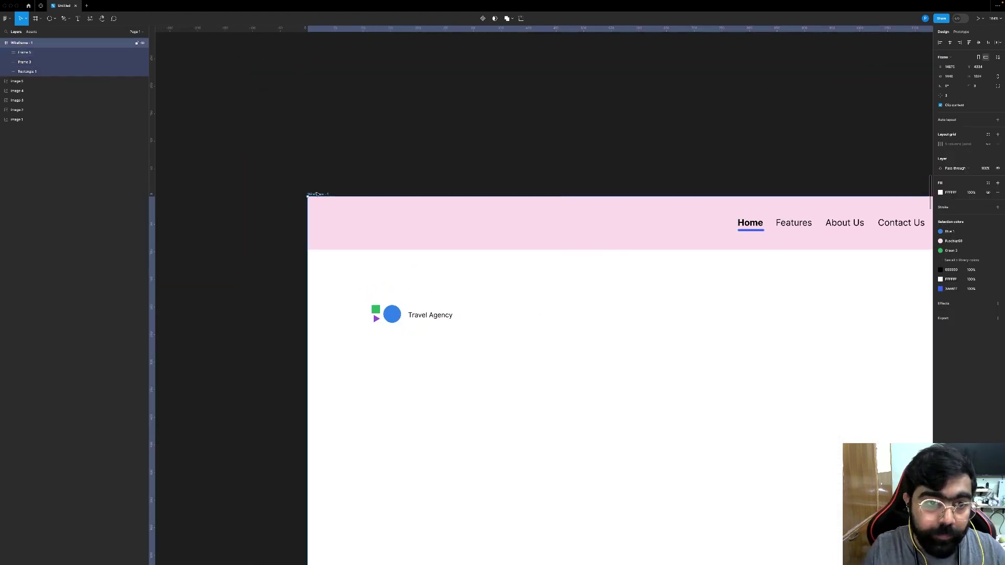
key(shift+apostrophe)
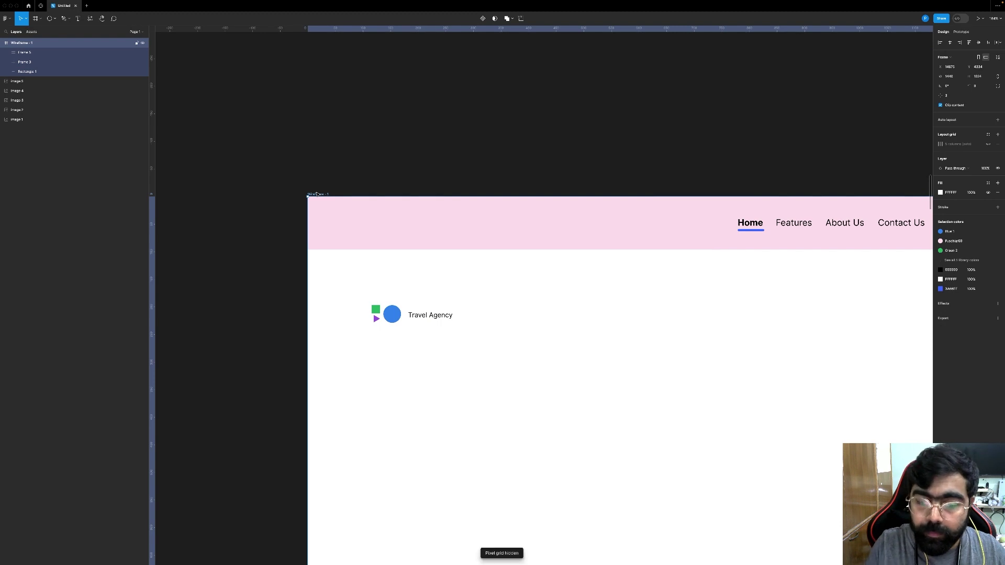
key(shift+l)
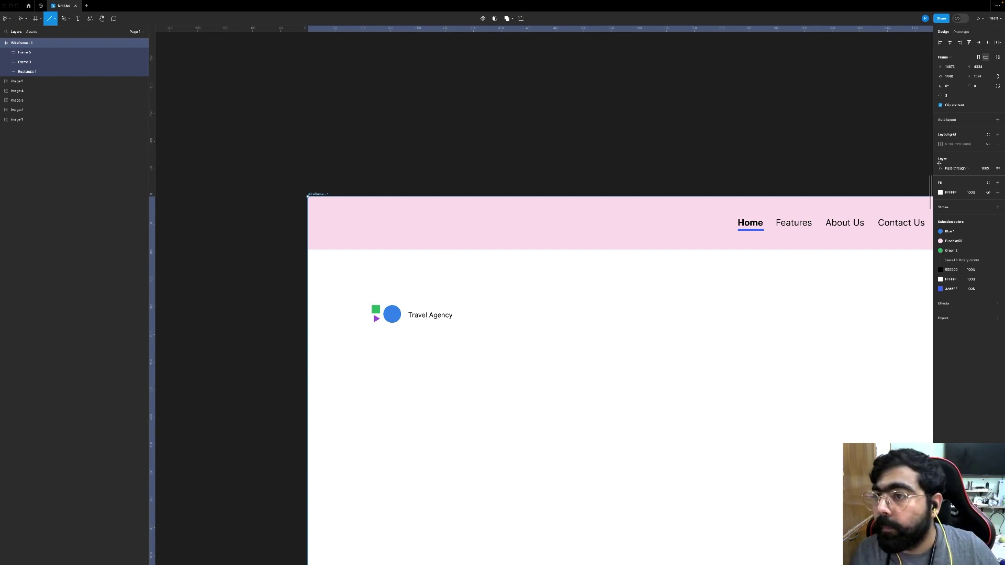
click(988, 144)
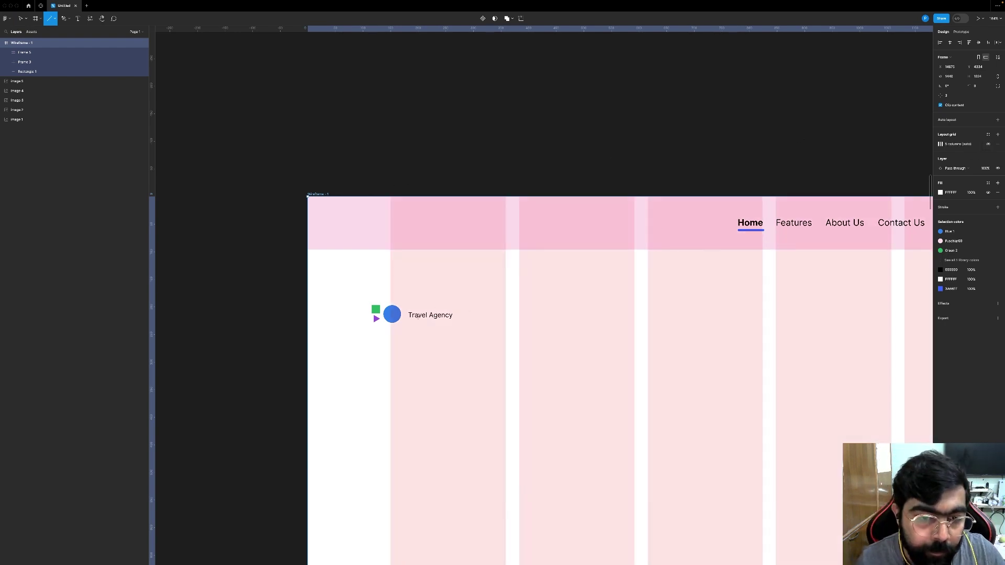
Step: Move the logo frame into the navigation strip, flush with the left edge of the first grid column
key(v)
click(386, 309)
drag(385, 308, 411, 225)
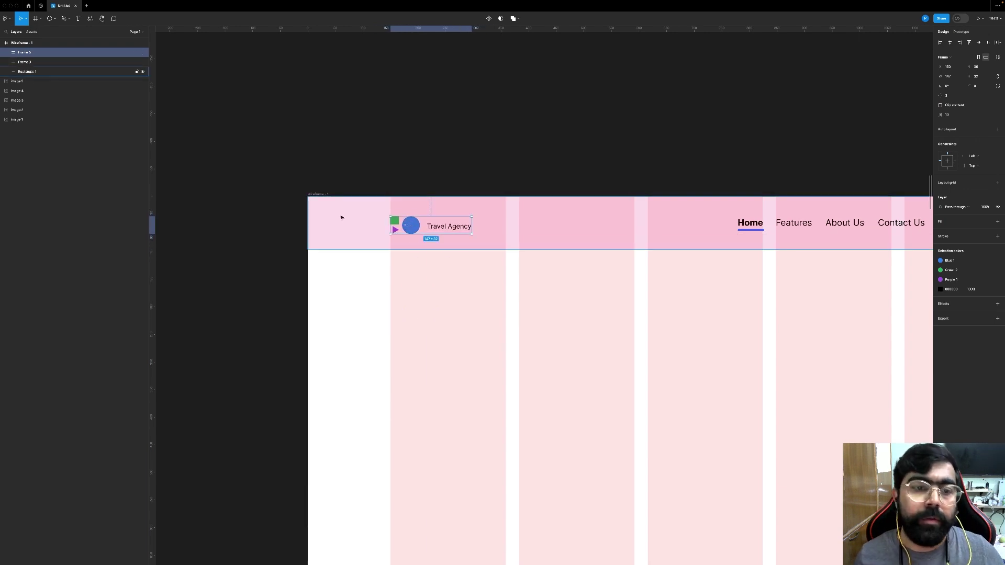
Step: Remove the pink fill from the navigation bar's background rectangle
click(341, 217)
scroll(501, 147, down, 10)
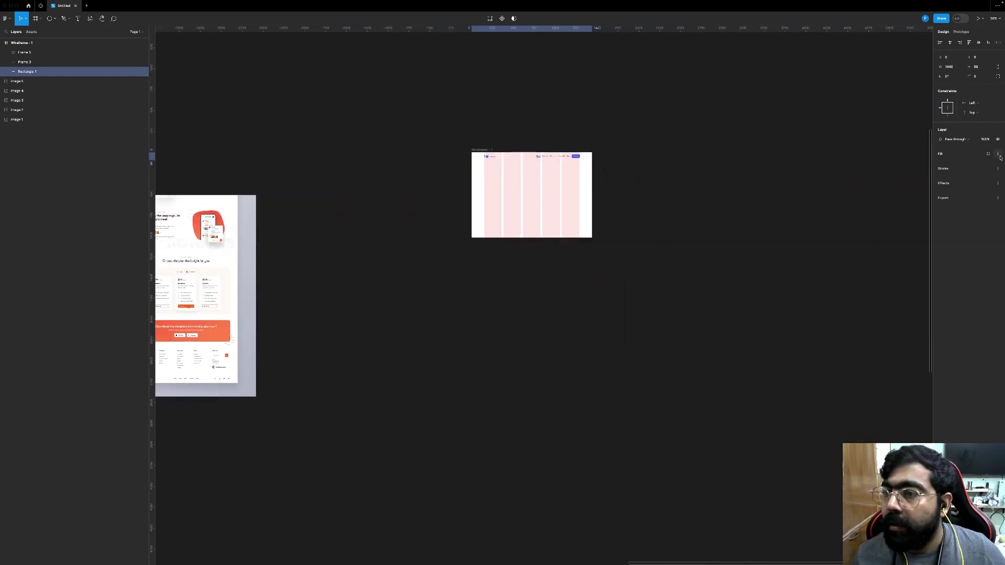
click(998, 154)
scroll(614, 171, up, 10)
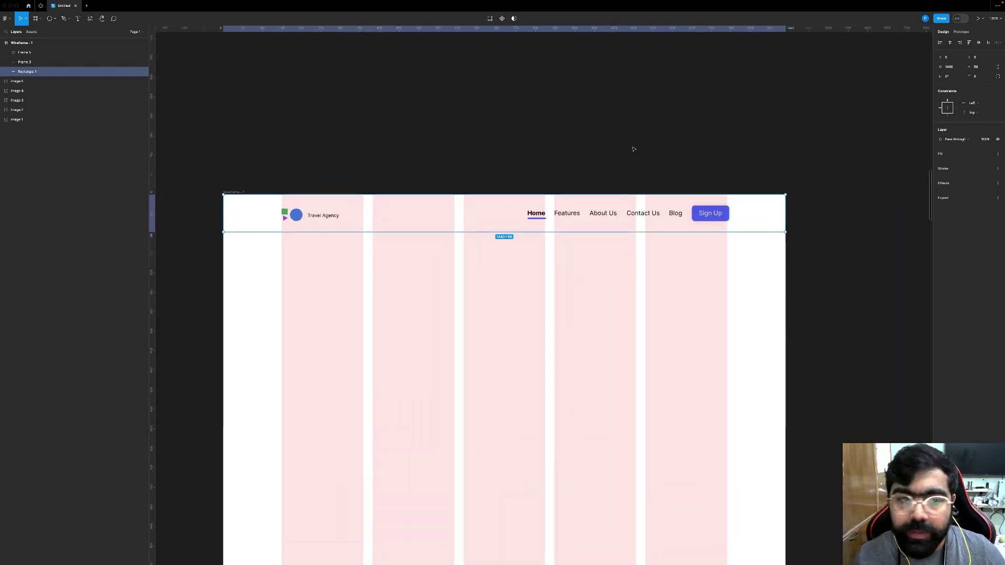
click(633, 151)
scroll(633, 150, up, 2)
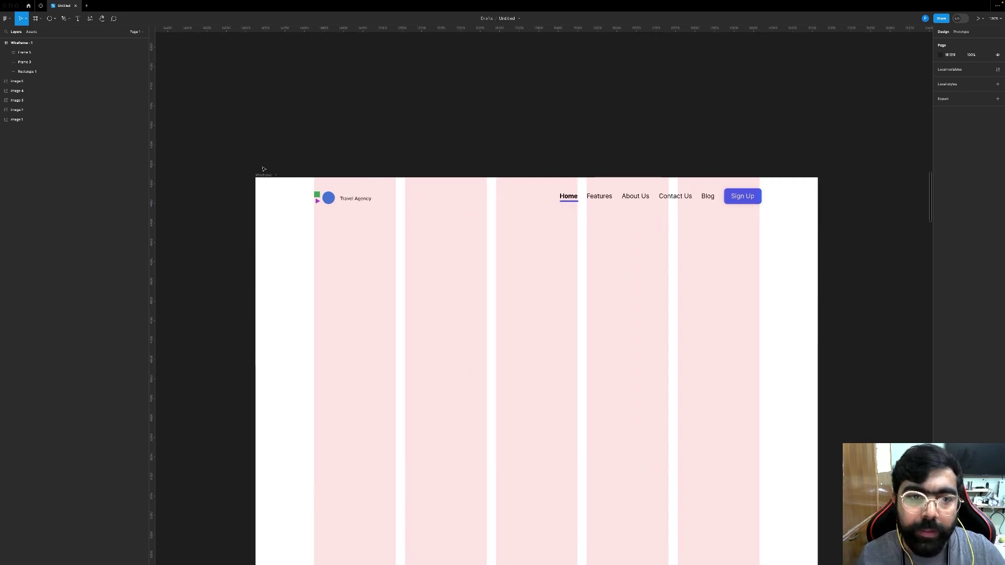
Step: Check the reference design and add a "Lorem Ipsum" text below the logo, near the first grid column's right side
scroll(262, 166, down, 5)
scroll(263, 168, left, 5)
scroll(263, 168, left, 6)
scroll(263, 169, down, 2)
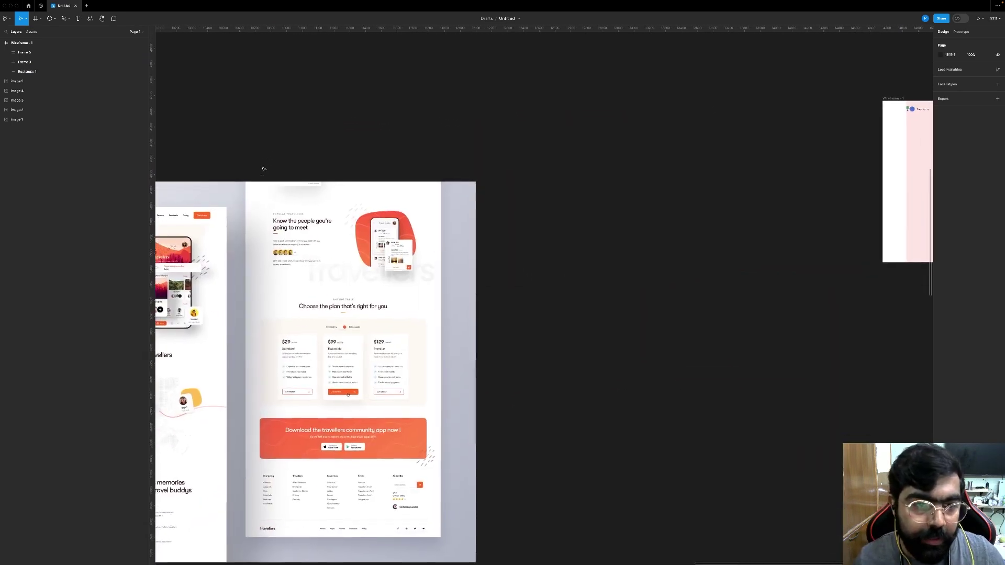
scroll(262, 169, right, 4)
scroll(263, 169, right, 7)
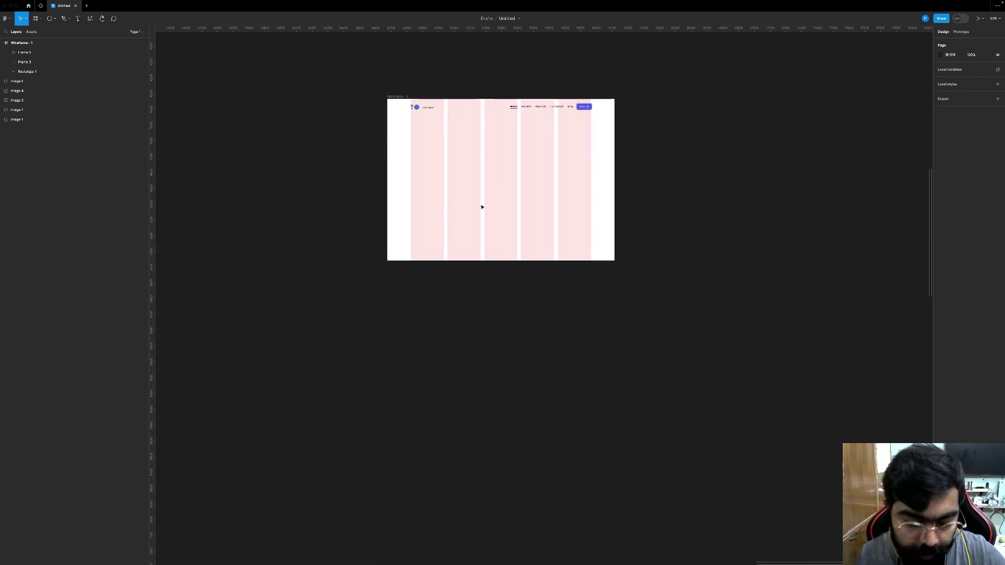
key(t)
click(435, 160)
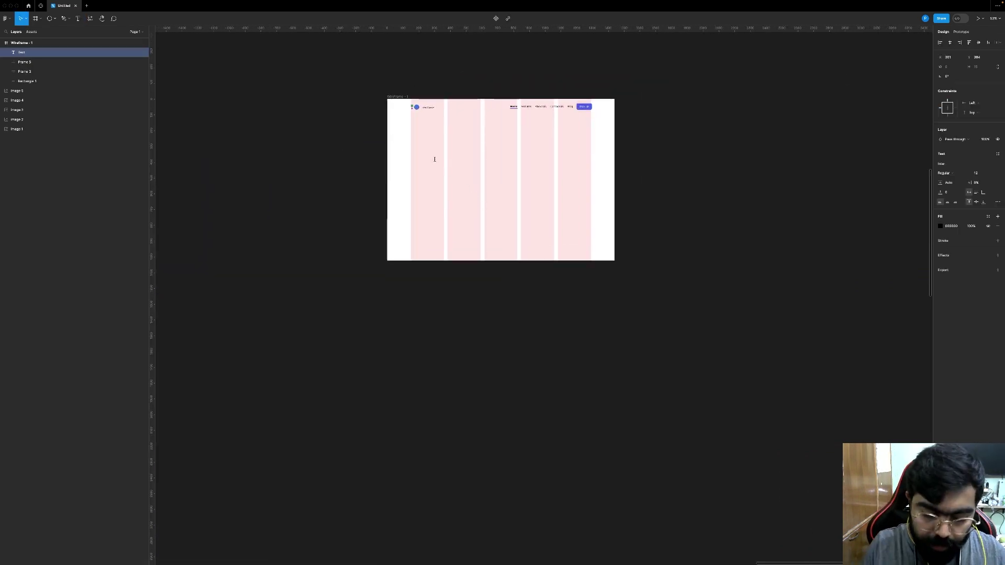
text(Lorem Ipsum)
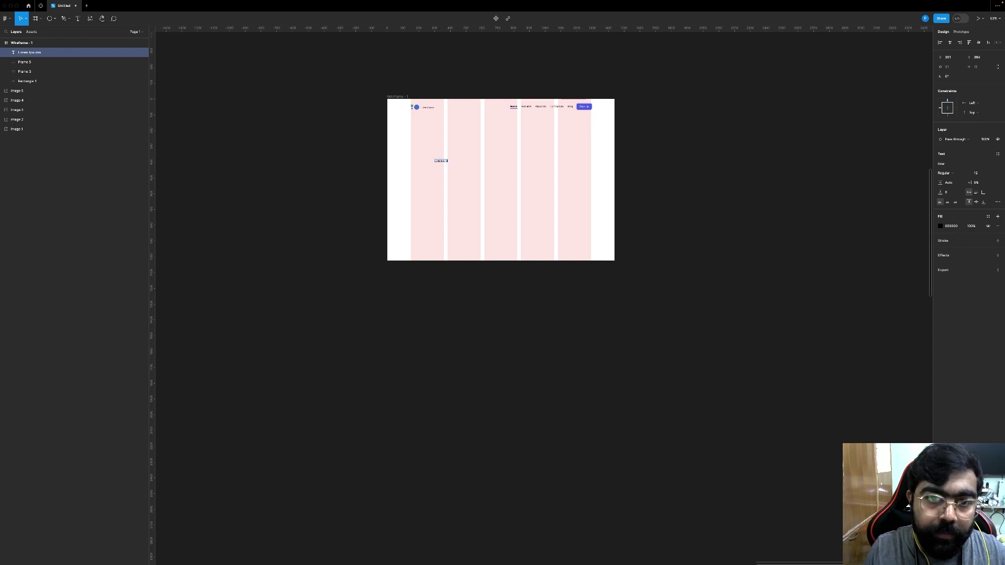
Step: Set the "Lorem Ipsume" text to font size 48 with Semi Bold weight
scroll(441, 155, up, 8)
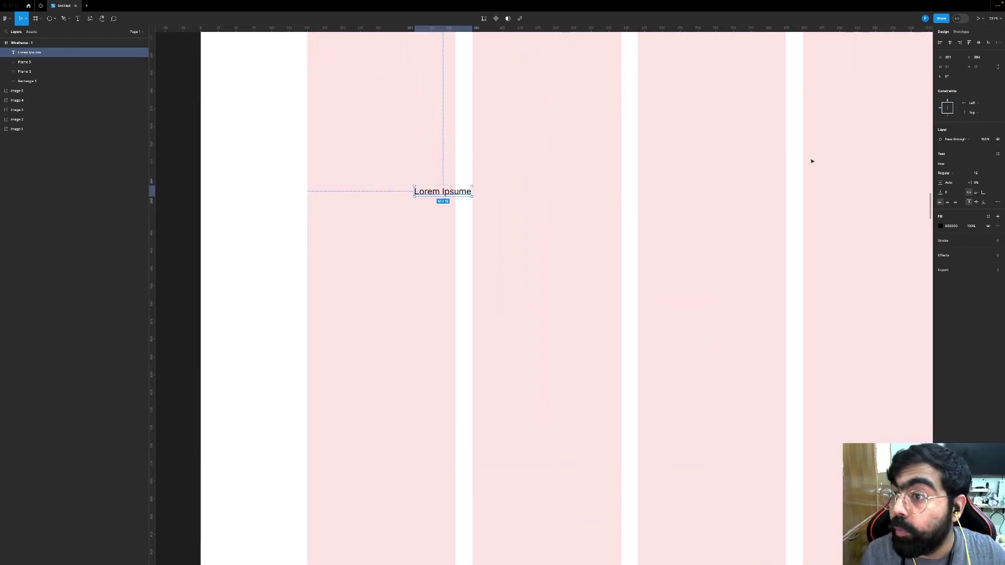
click(983, 174)
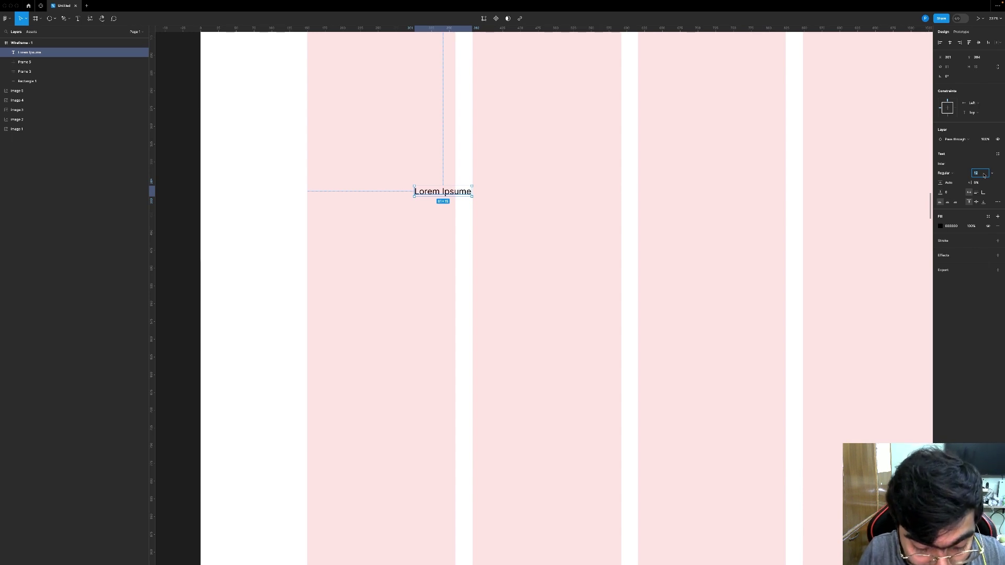
text(48)
key(Return)
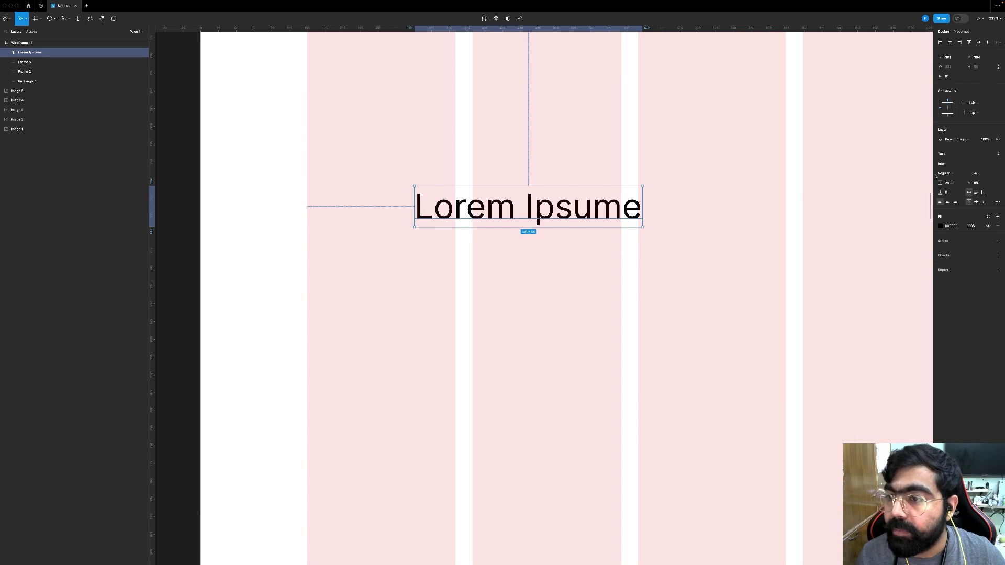
click(944, 173)
click(960, 188)
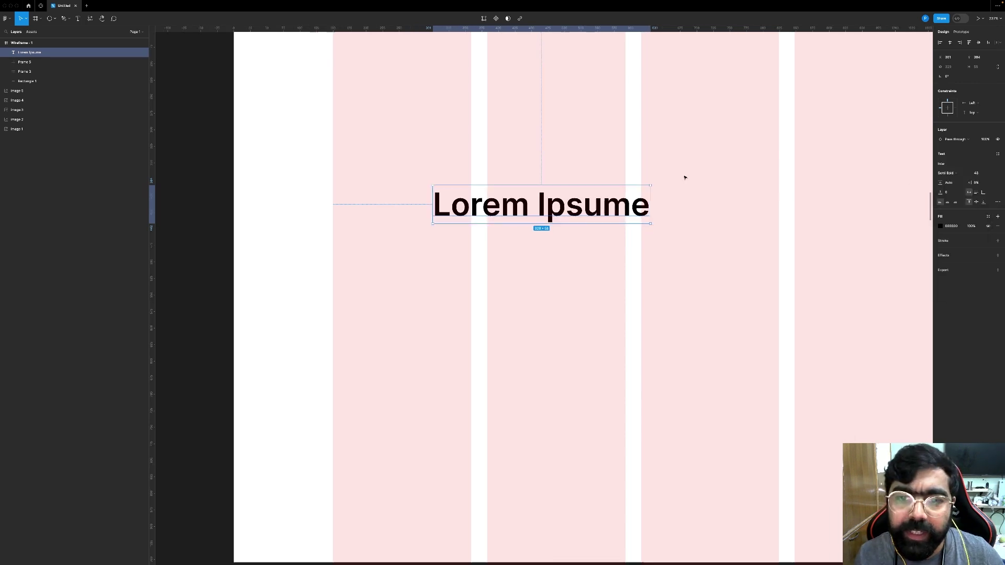
Step: Move the "Lorem Ipsume" heading below the logo at the first column's edge and duplicate it directly underneath
scroll(684, 177, down, 5)
drag(642, 186, 604, 127)
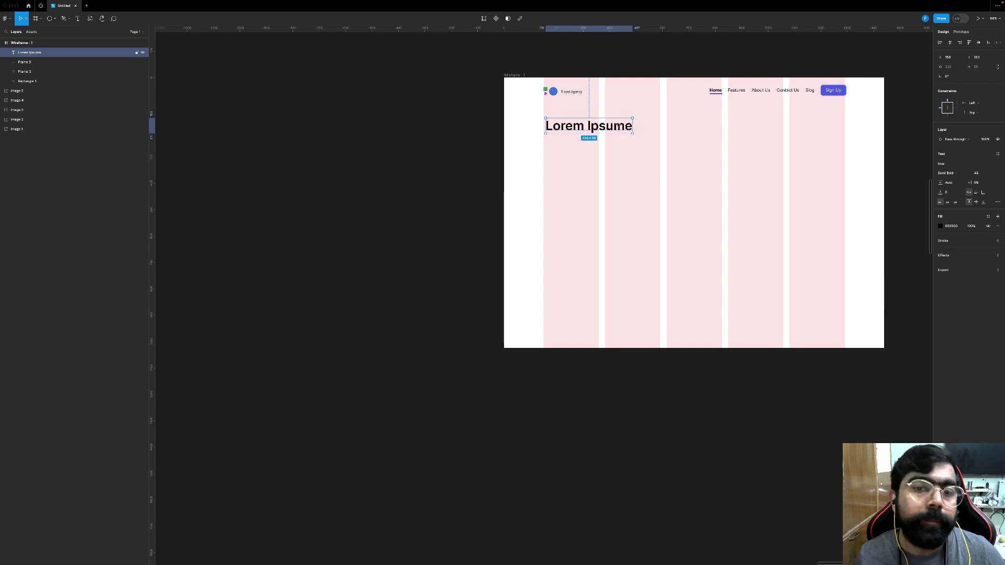
key(ctrl+d)
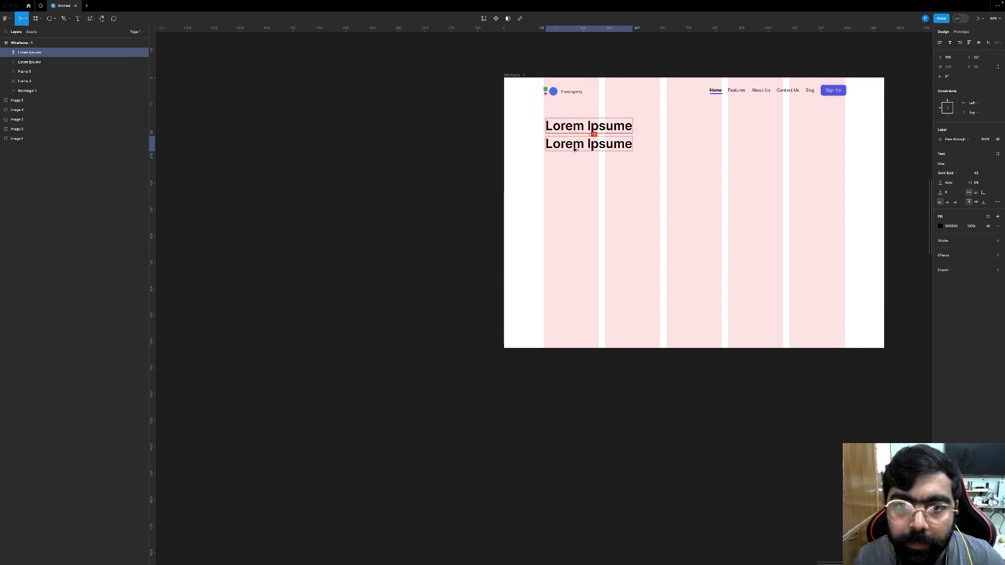
Step: Set the duplicated "Lorem Ipsume" line to font size 32 and Regular weight
double_click(572, 147)
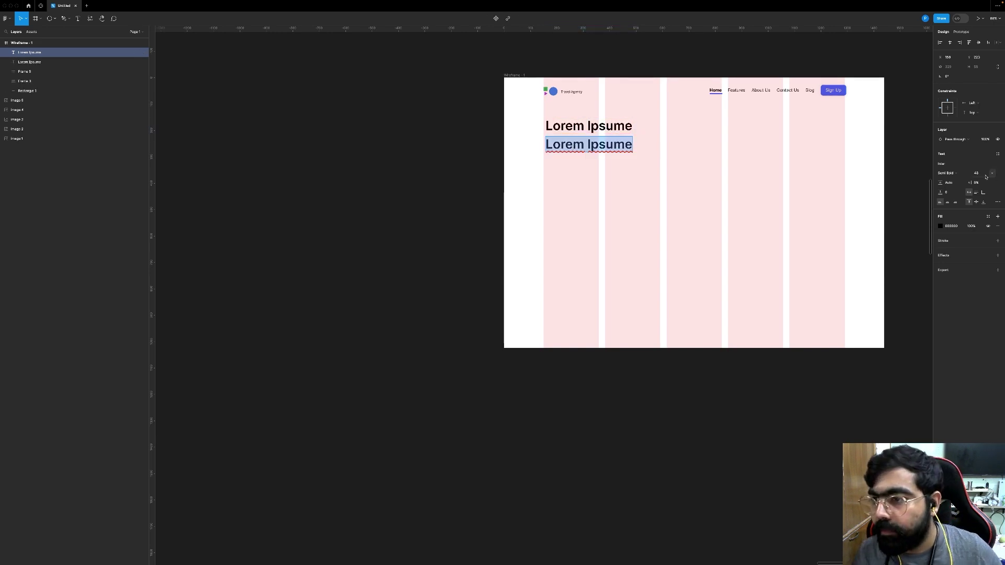
click(984, 174)
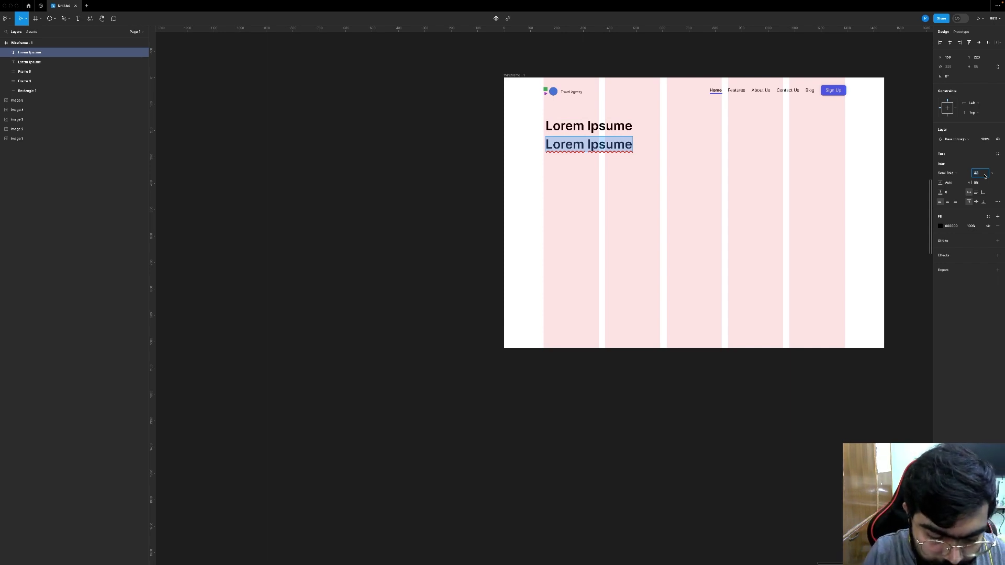
text(32)
key(Return)
click(948, 172)
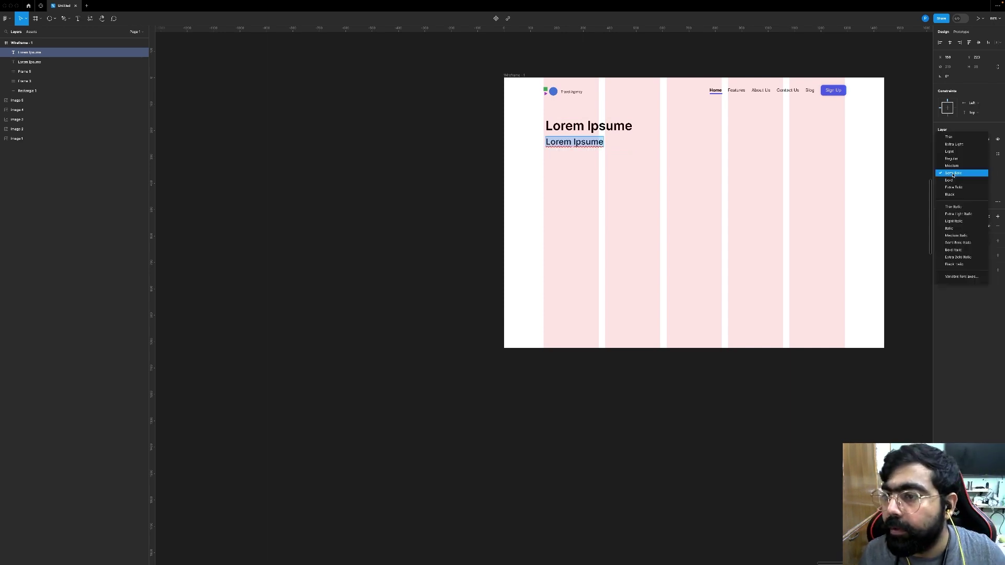
click(951, 158)
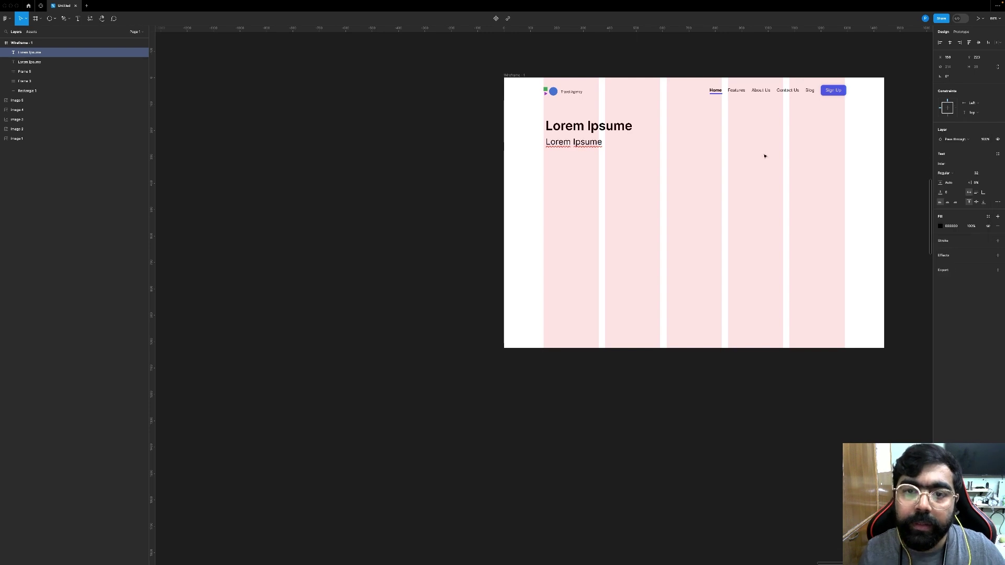
scroll(627, 147, up, 3)
key(Return)
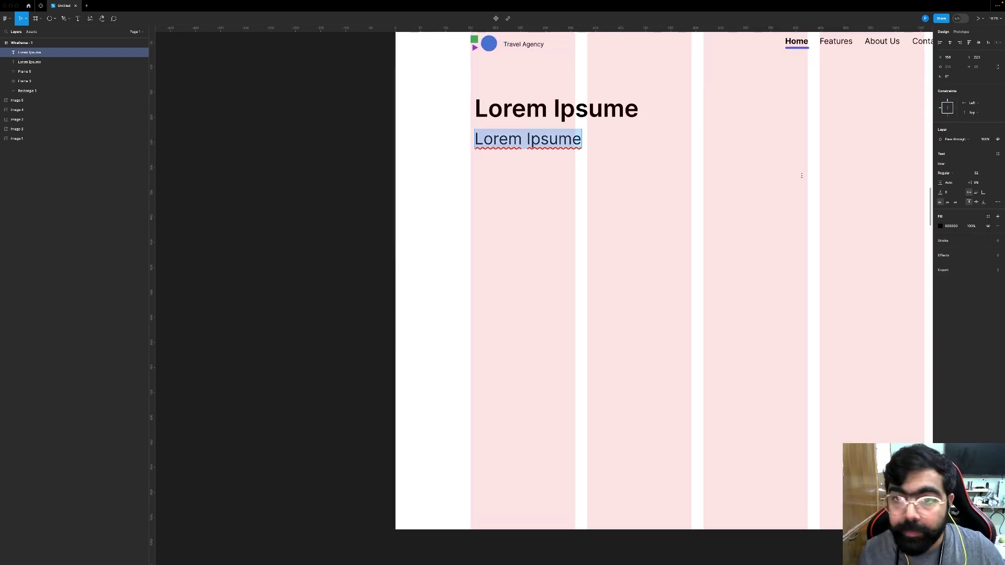
key(Escape)
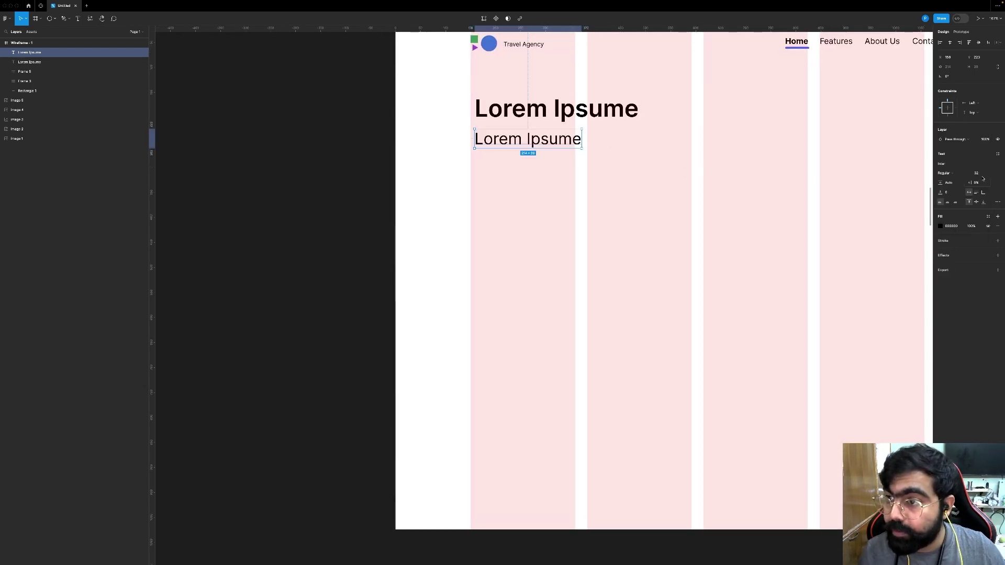
Step: Reduce the subheading's font size to 24
click(982, 175)
text(24)
key(Return)
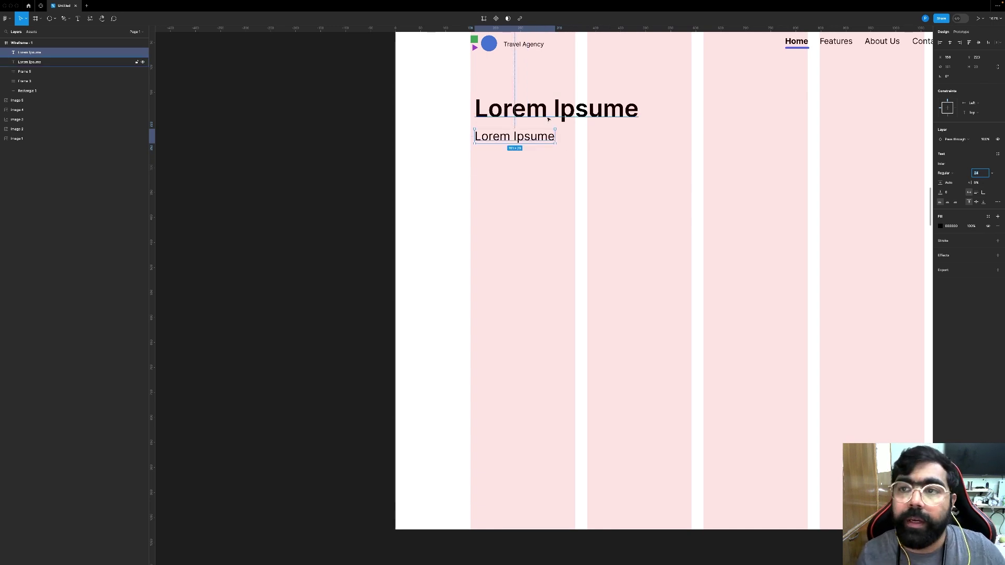
Step: Place two copies of the navigation bar's Sign Up button side by side below the subheading
scroll(566, 189, right, 5)
scroll(815, 94, up, 2)
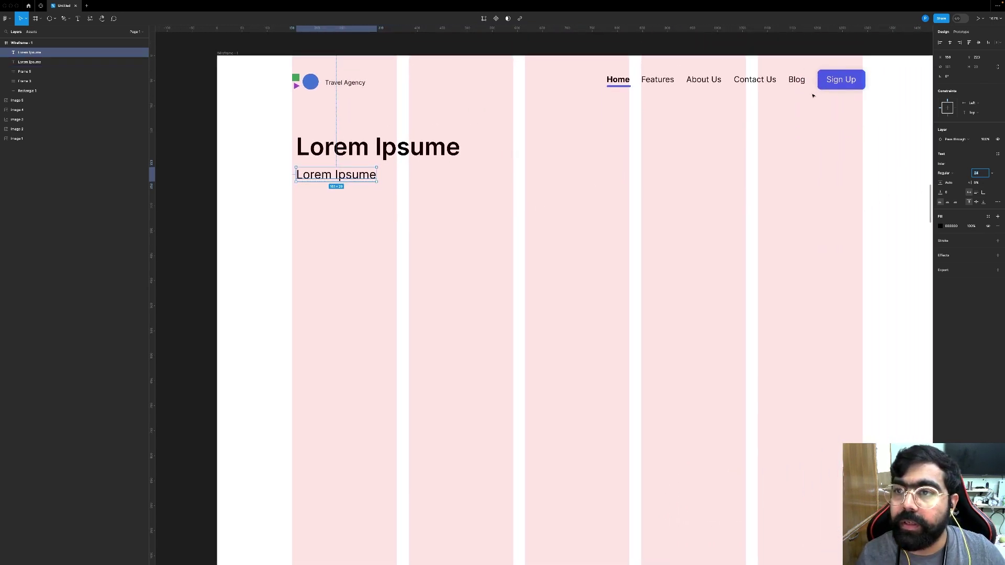
click(836, 80)
double_click(836, 80)
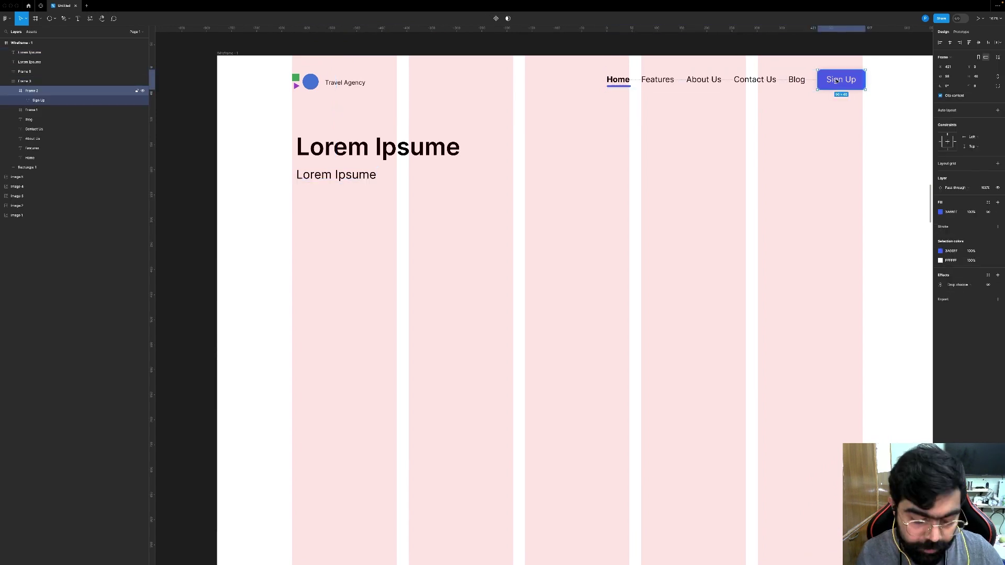
drag(836, 80, 370, 213)
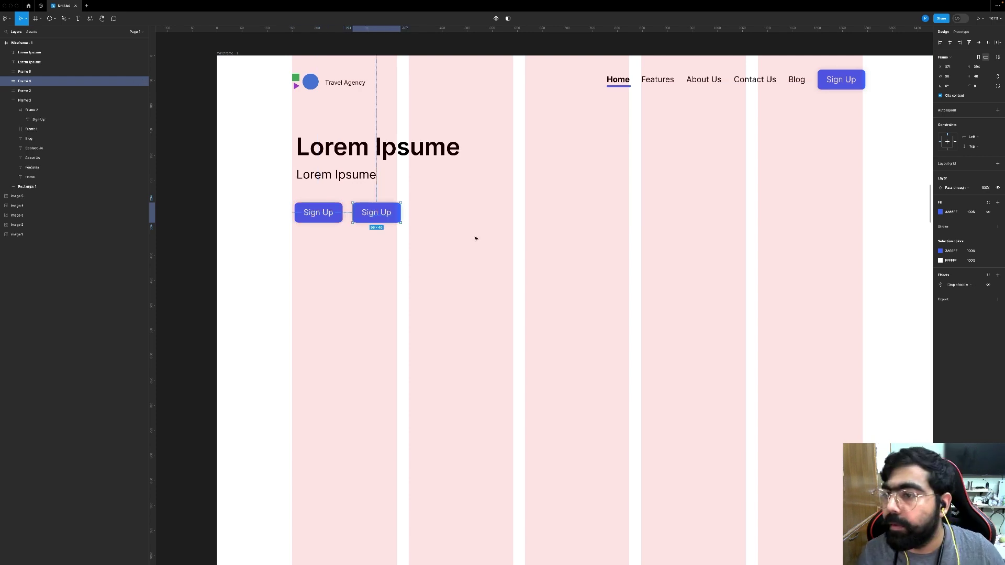
Step: Hide the second button copy's fill and recolour its label with the blue sampled from the navigation Sign Up button
click(988, 211)
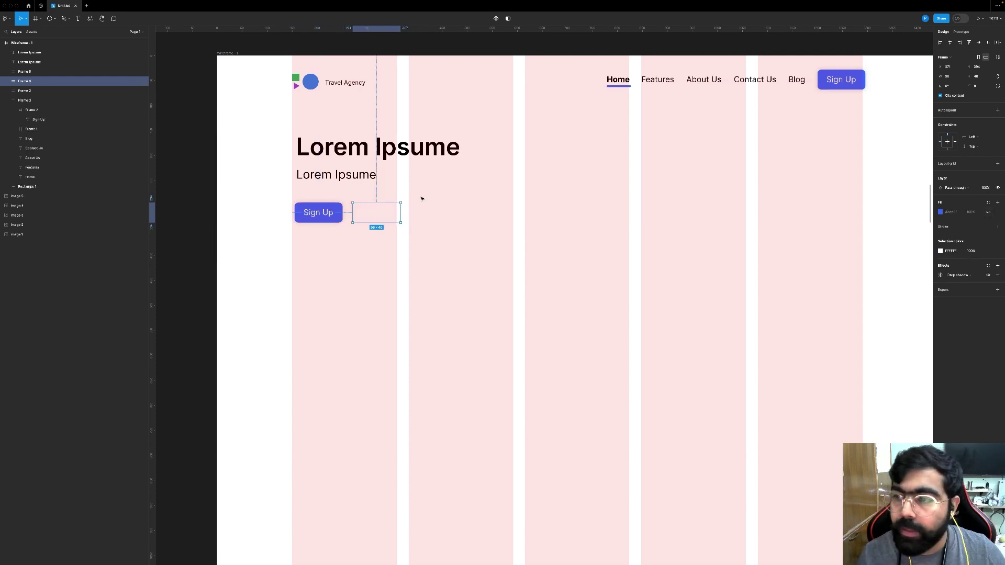
double_click(378, 214)
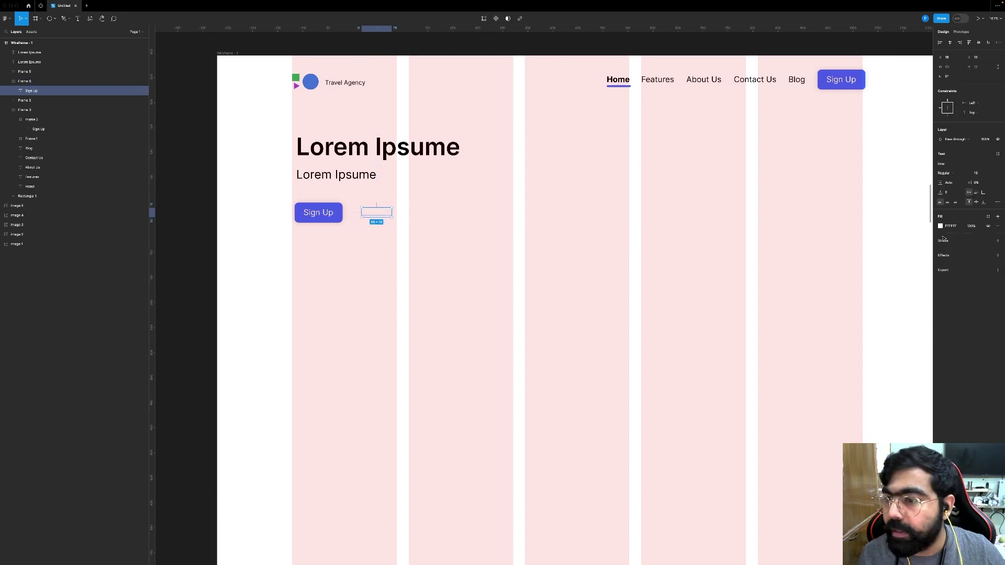
click(958, 228)
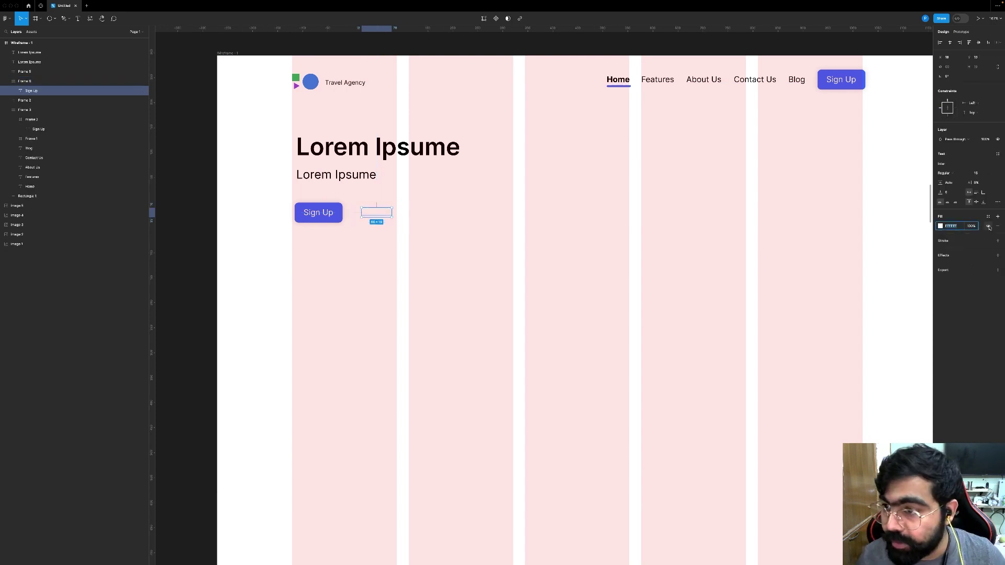
key(Escape)
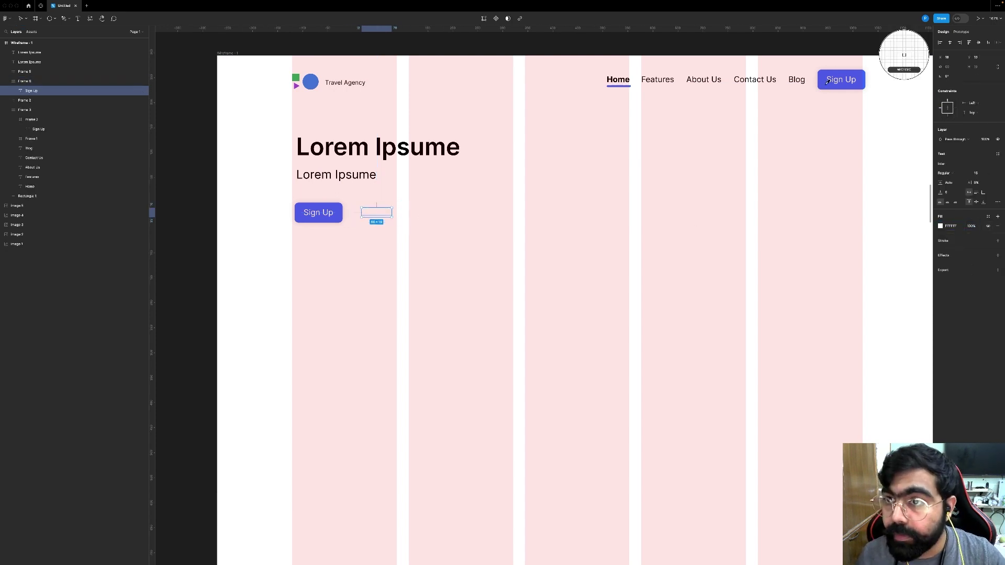
click(828, 81)
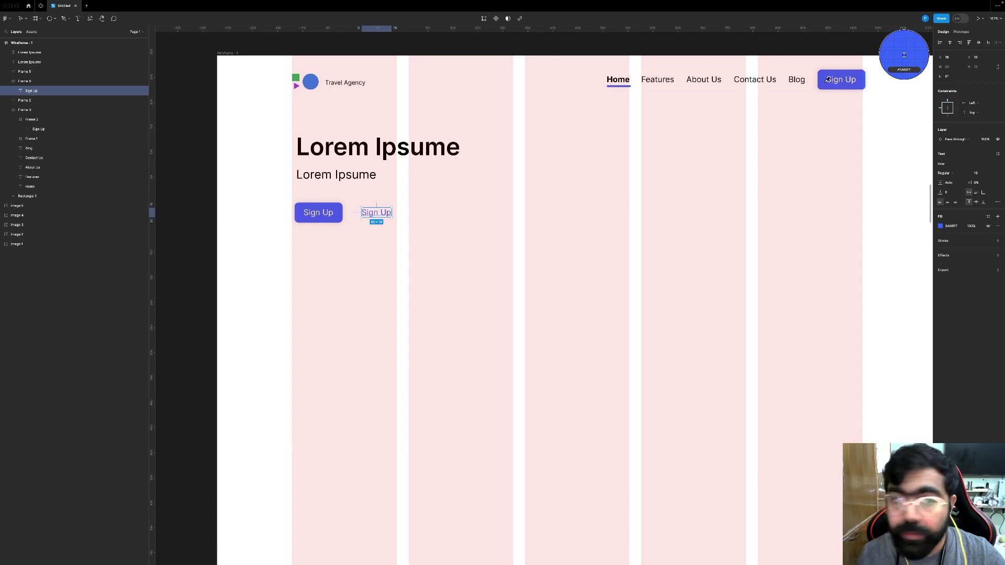
Step: Change the second button's label to "Explore"
double_click(375, 214)
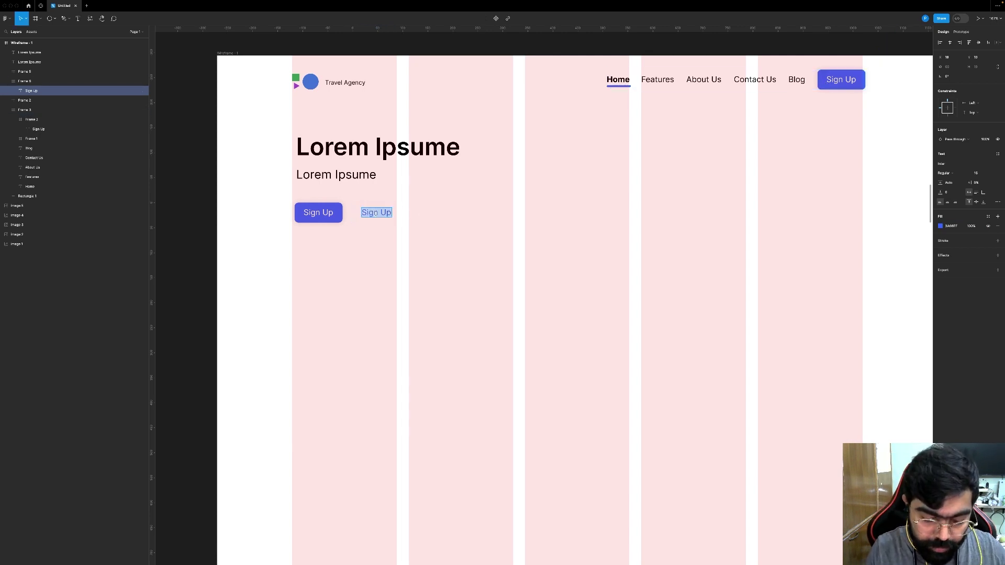
text(Explo)
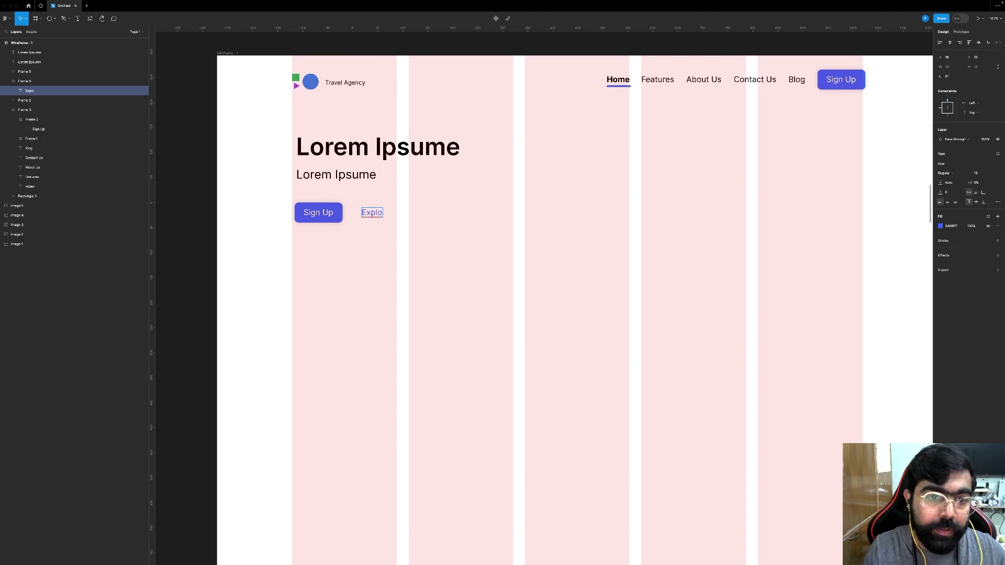
text(re more)
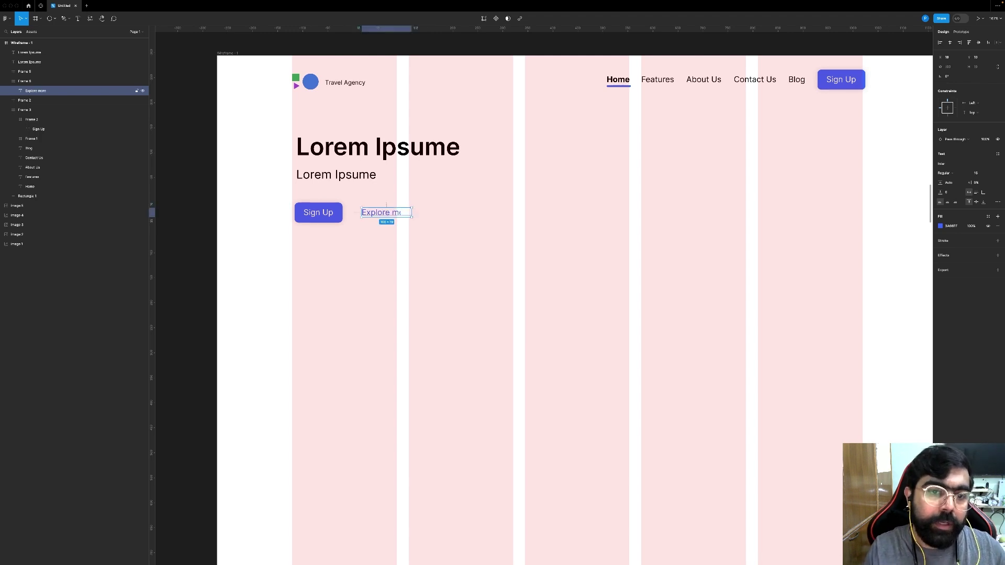
key(Return)
key(BackSpace)
key(BackSpace)
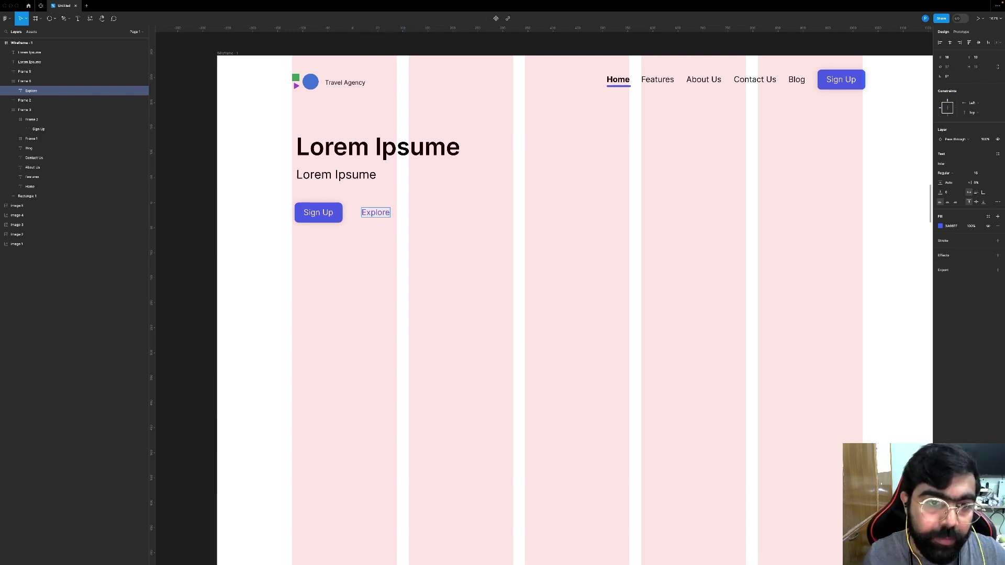
key(Escape)
click(360, 250)
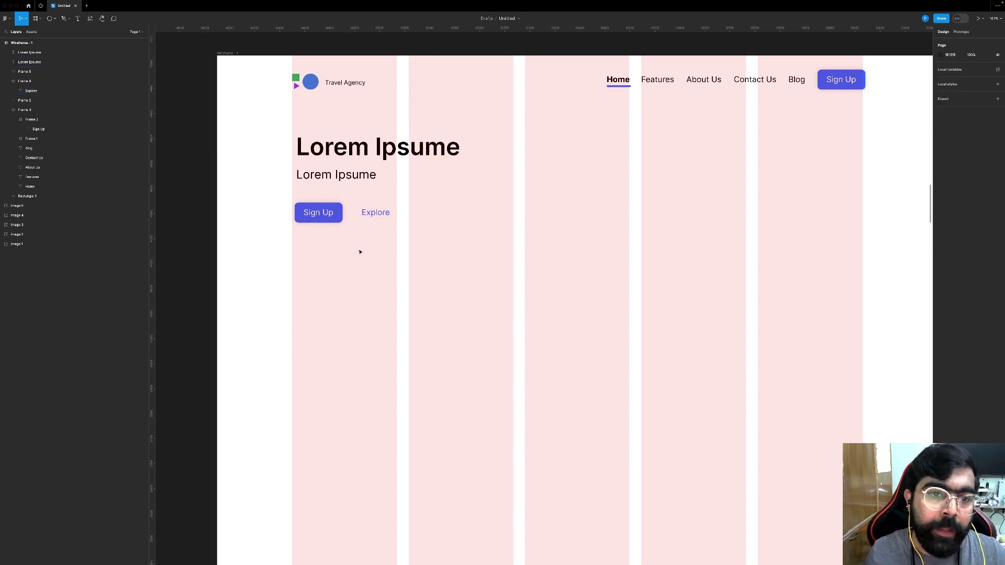
Step: Hide the column layout grid on the wireframe frame
ctrl+scroll(359, 251, down, 6)
scroll(359, 252, left, 10)
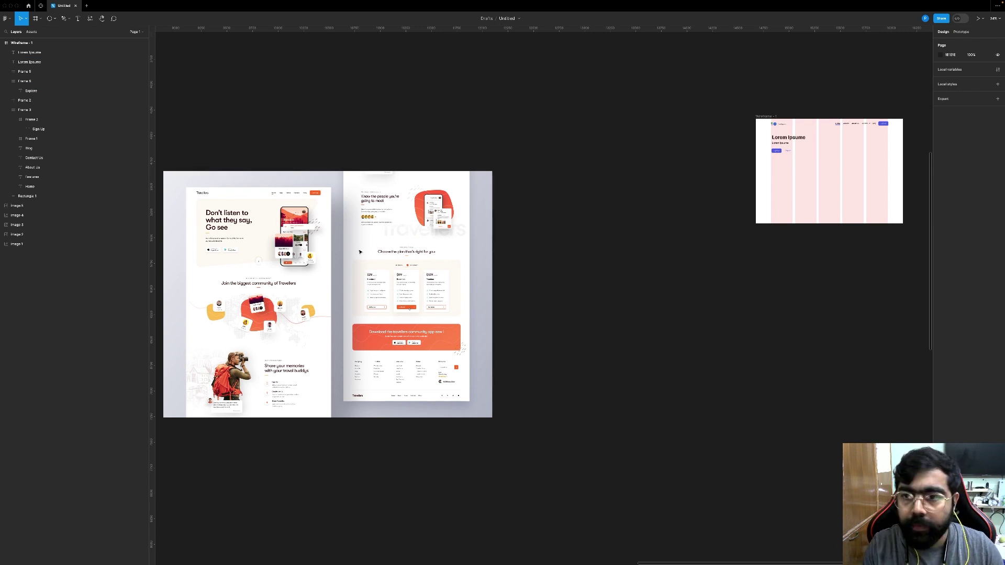
scroll(586, 194, right, 5)
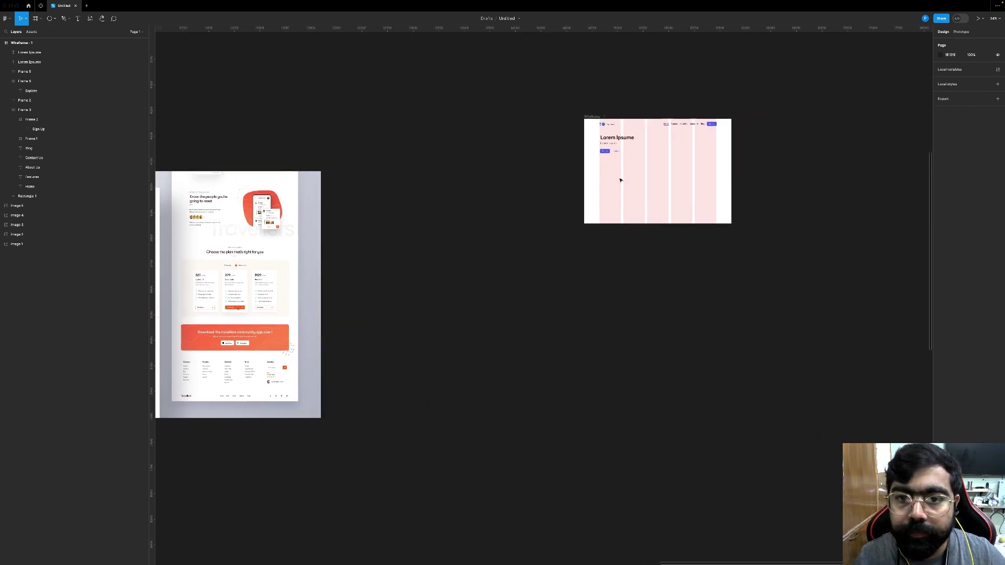
scroll(619, 179, up, 6)
scroll(620, 180, up, 3)
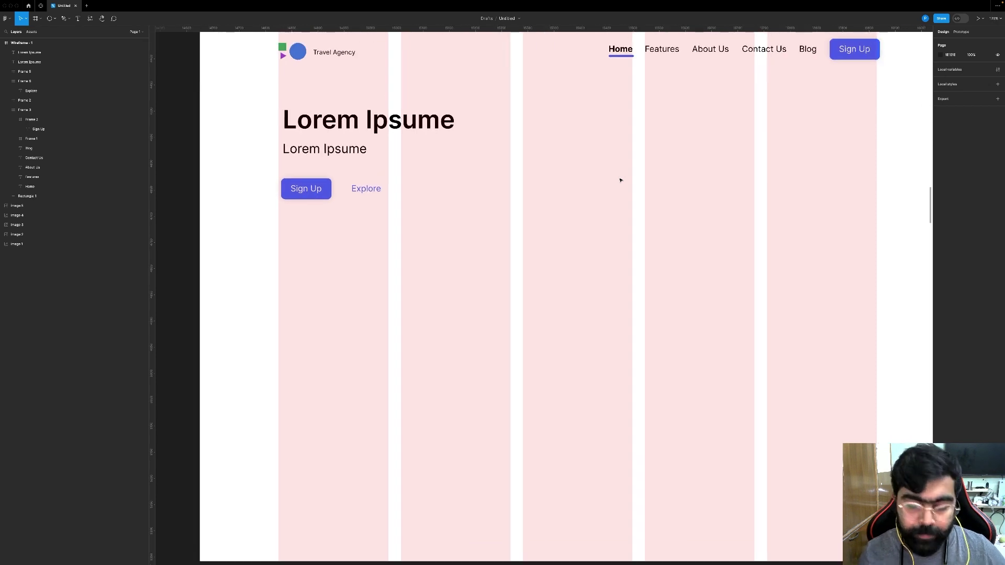
scroll(612, 181, down, 3)
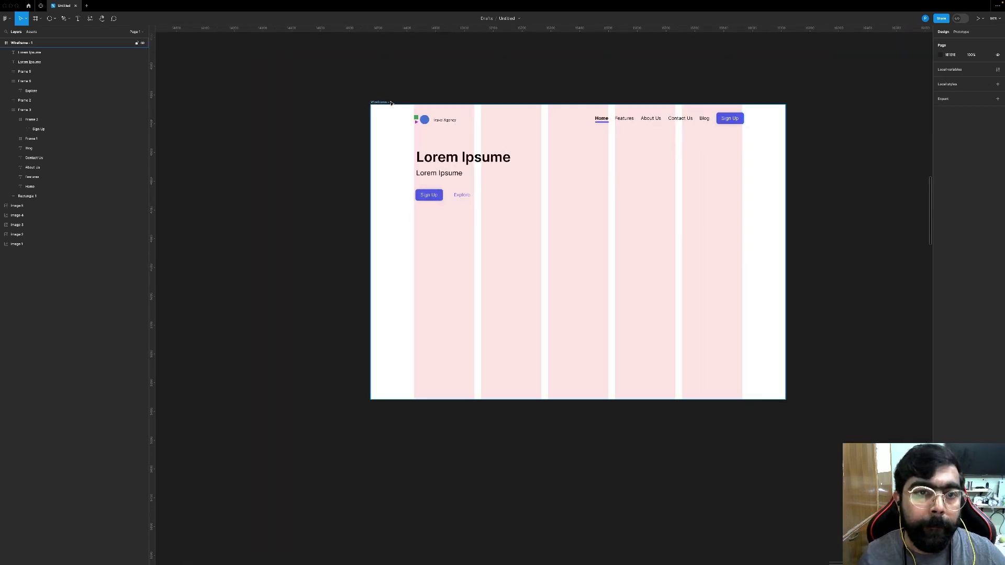
click(425, 105)
click(988, 146)
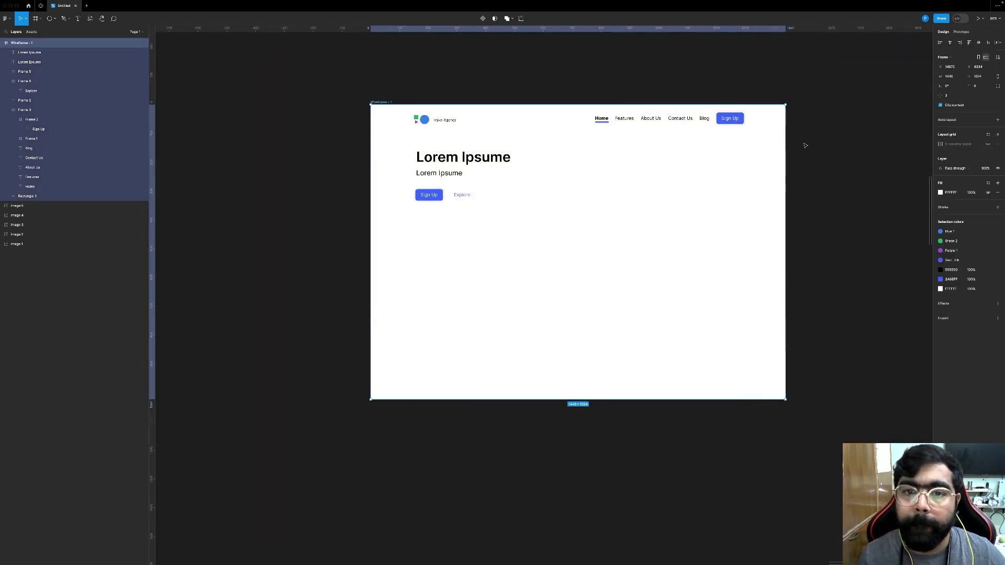
Step: Review the wireframe's hero section and examine the layout of the Travellers reference landing page
scroll(806, 146, up, 5)
scroll(805, 146, down, 4)
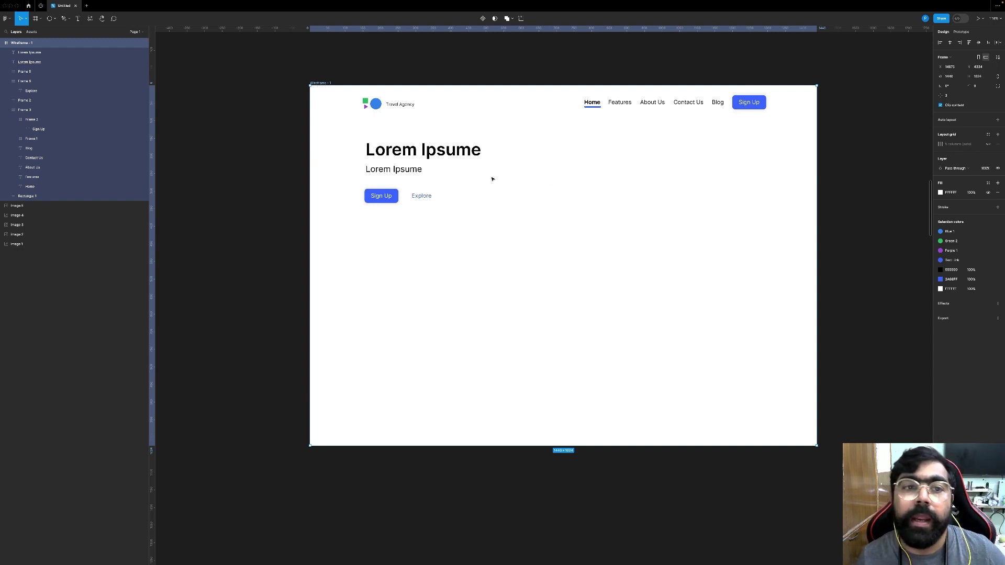
scroll(492, 179, left, 15)
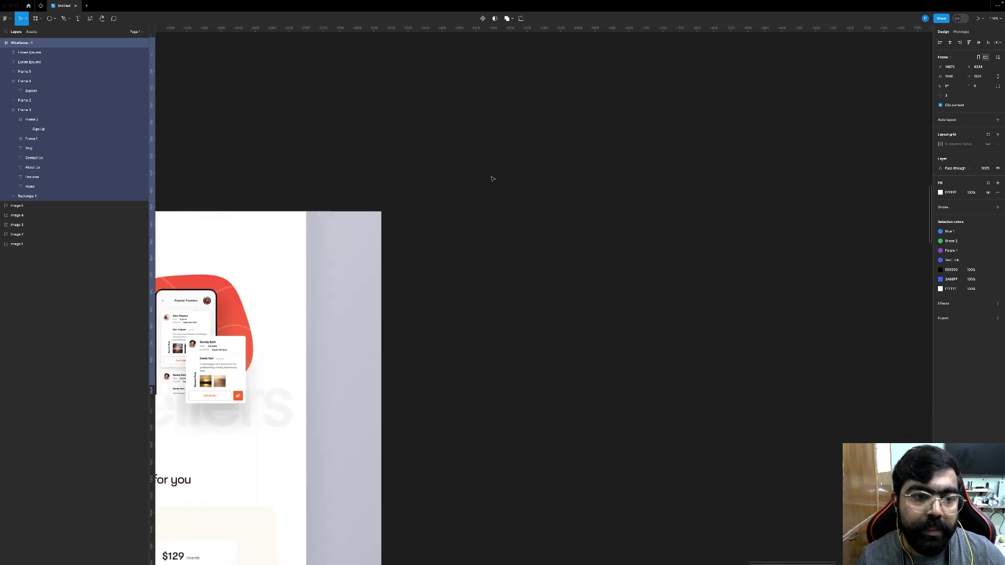
scroll(492, 179, down, 10)
scroll(491, 179, left, 5)
scroll(304, 206, up, 10)
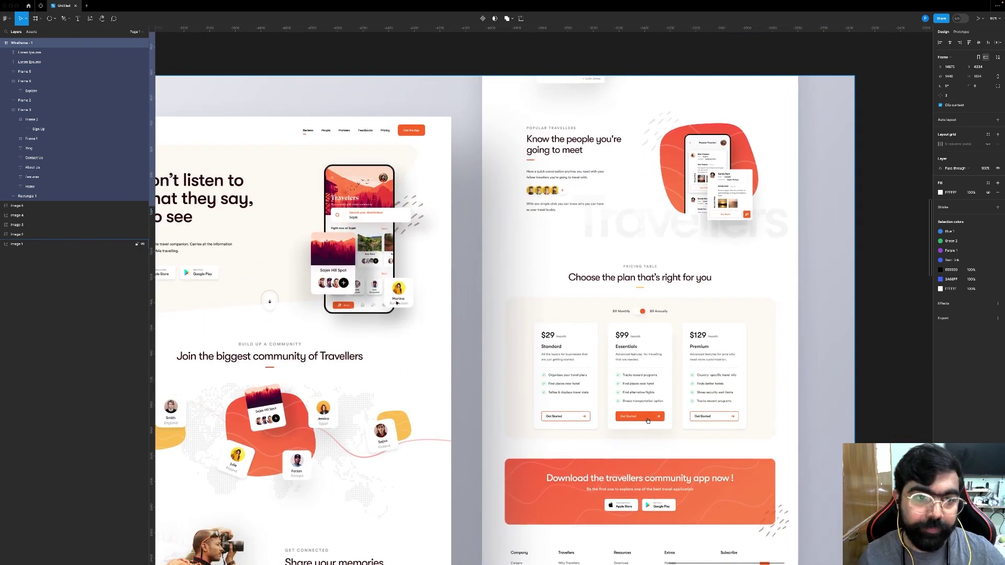
scroll(648, 420, down, 10)
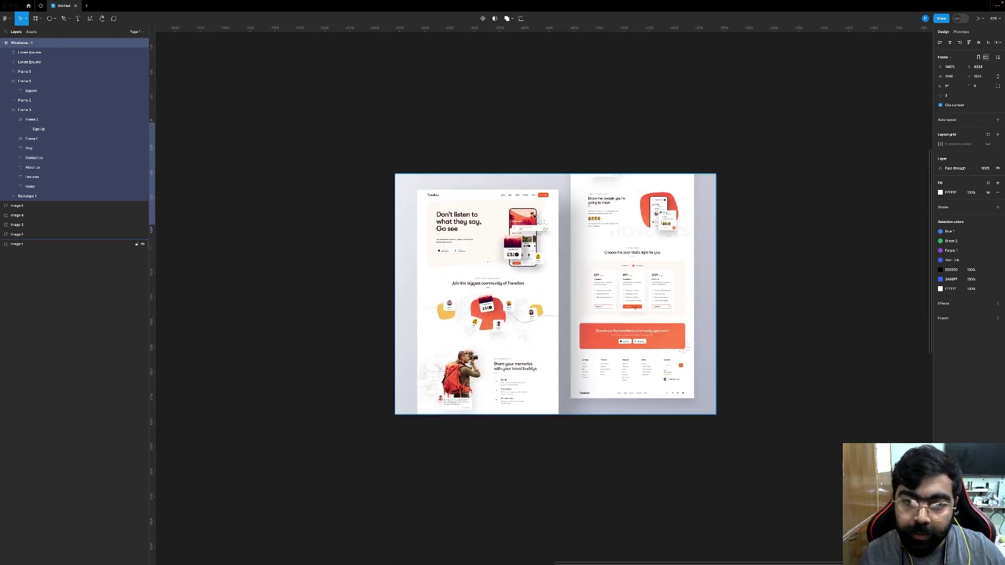
Step: Examine the Travellers reference's hero mockup and blob-backed sections up close, and return to the wireframe
scroll(536, 215, up, 10)
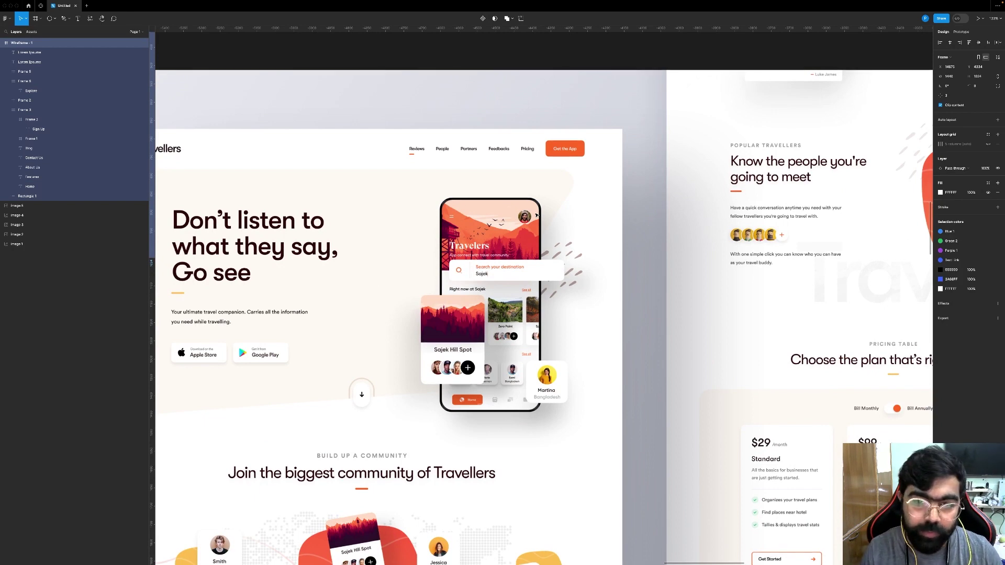
scroll(536, 215, right, 7)
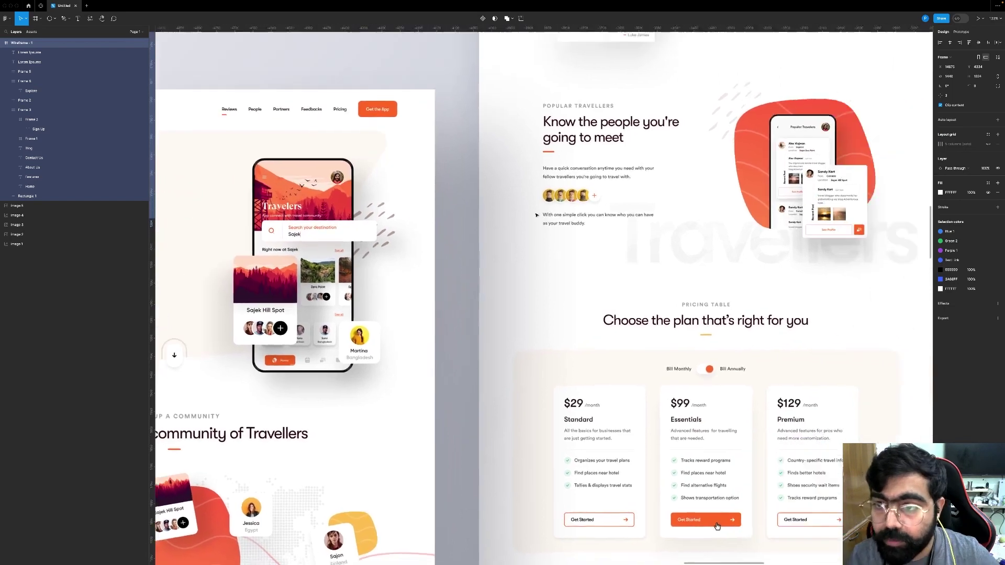
key(shift+2)
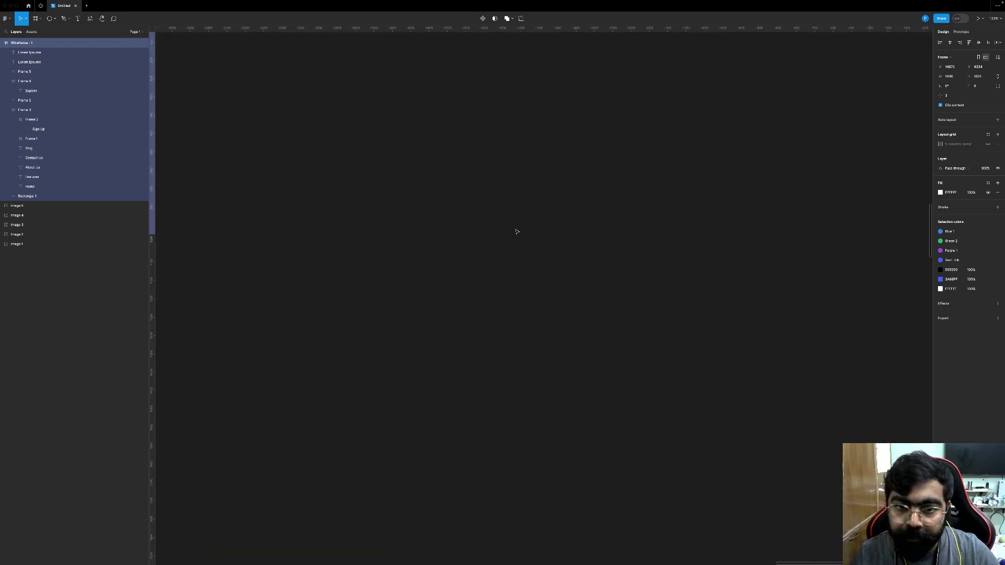
key(shift+2)
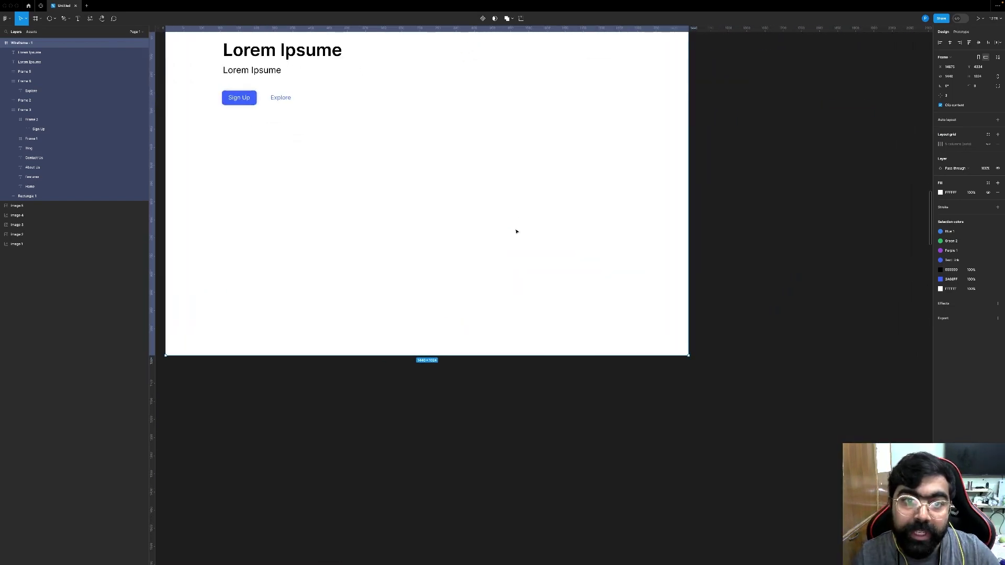
Step: Open the Blobs plugin to create an organic background shape
key(ctrl+slash)
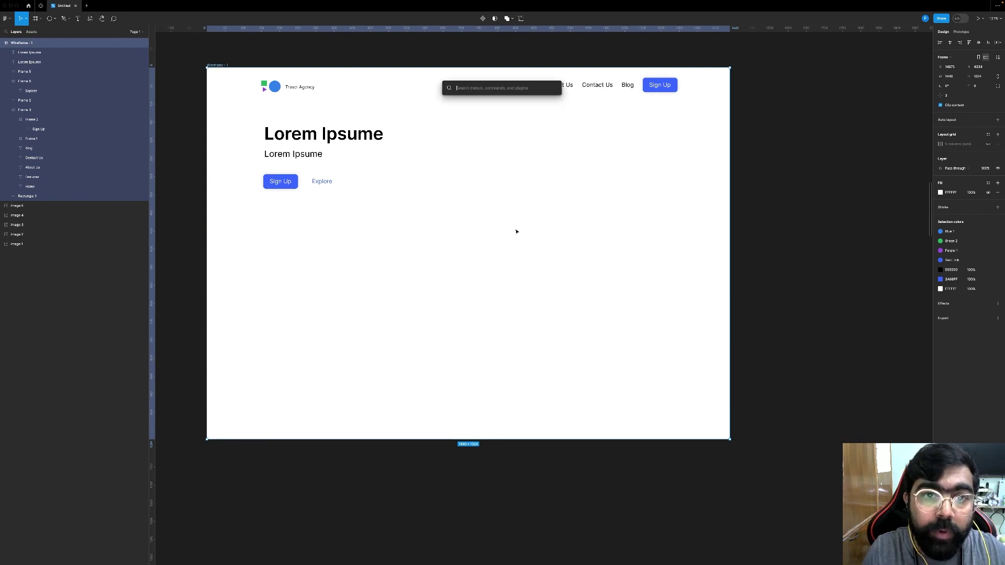
text(blo)
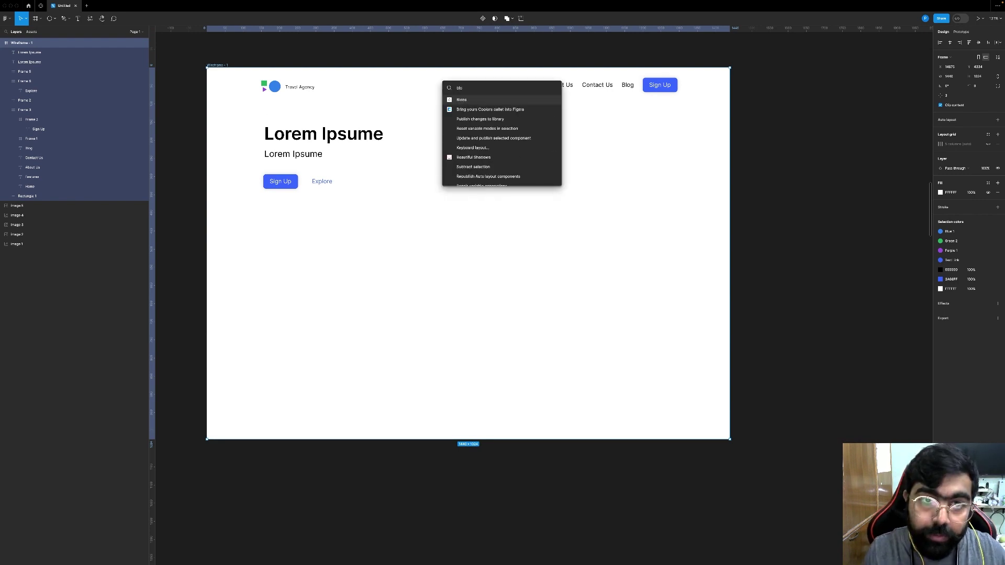
key(Return)
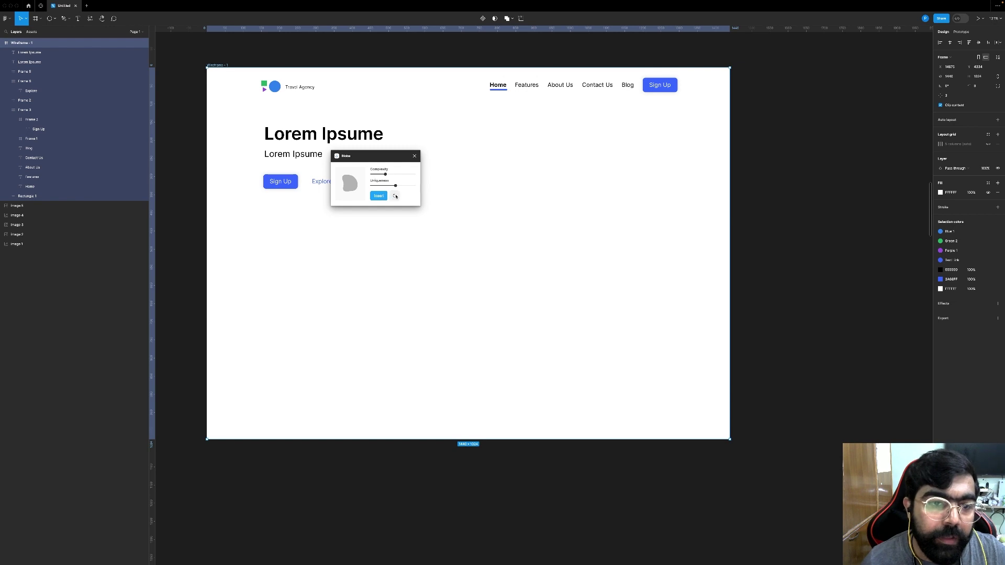
Step: Raise the blob's uniqueness slightly, regenerate random shapes and insert a softly rounded blob on the canvas
click(395, 196)
click(394, 195)
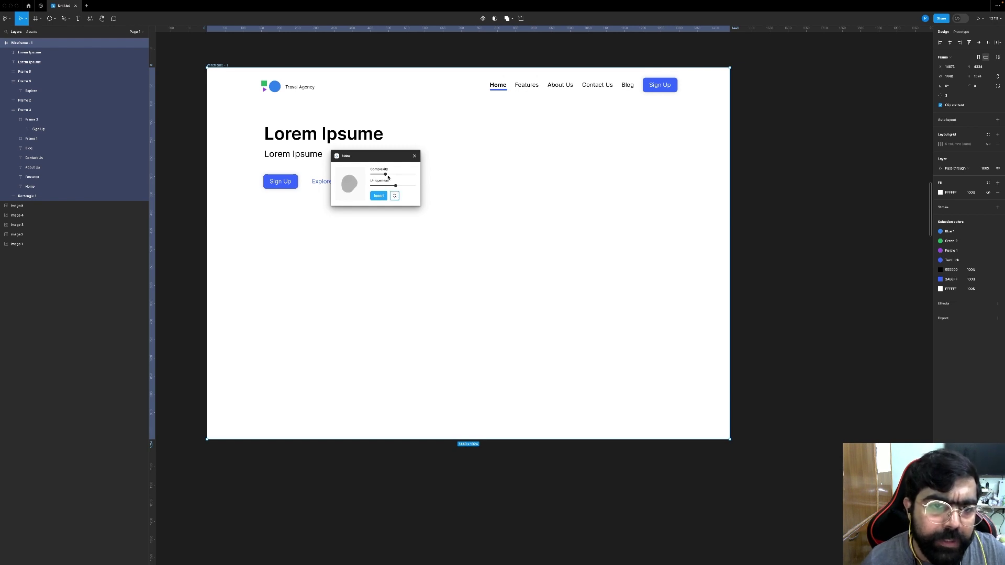
drag(386, 174, 398, 185)
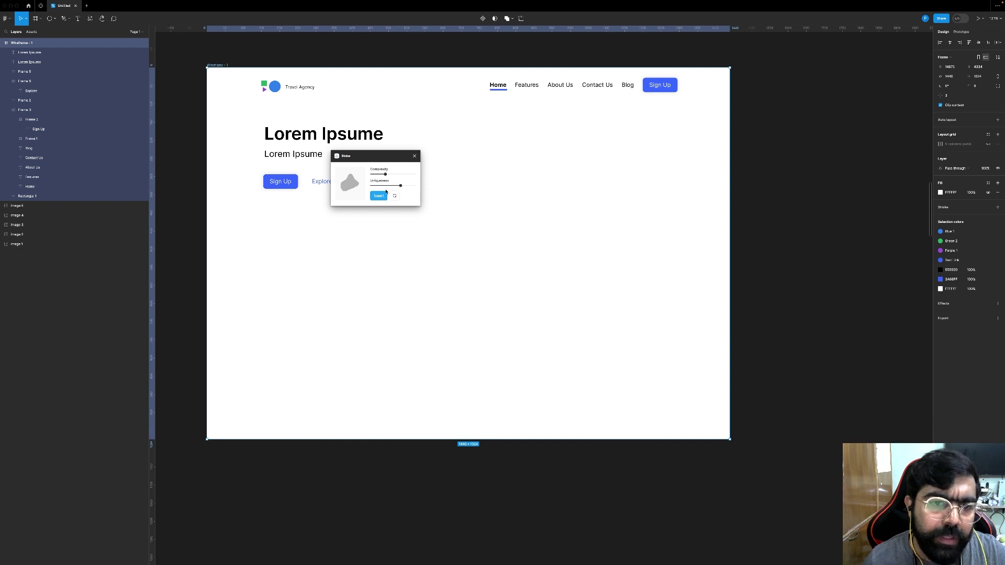
click(394, 196)
click(394, 196)
click(395, 196)
click(395, 196)
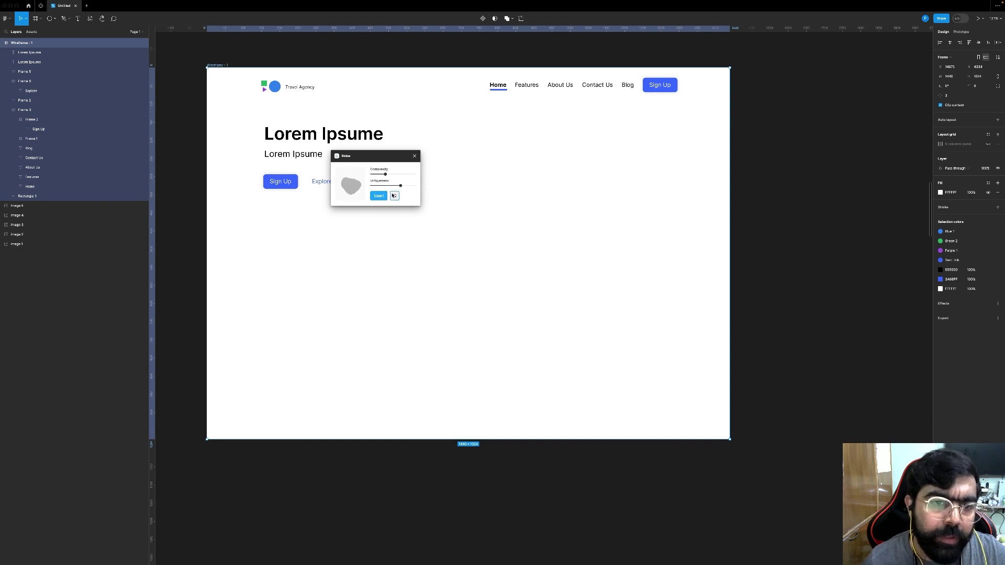
click(379, 196)
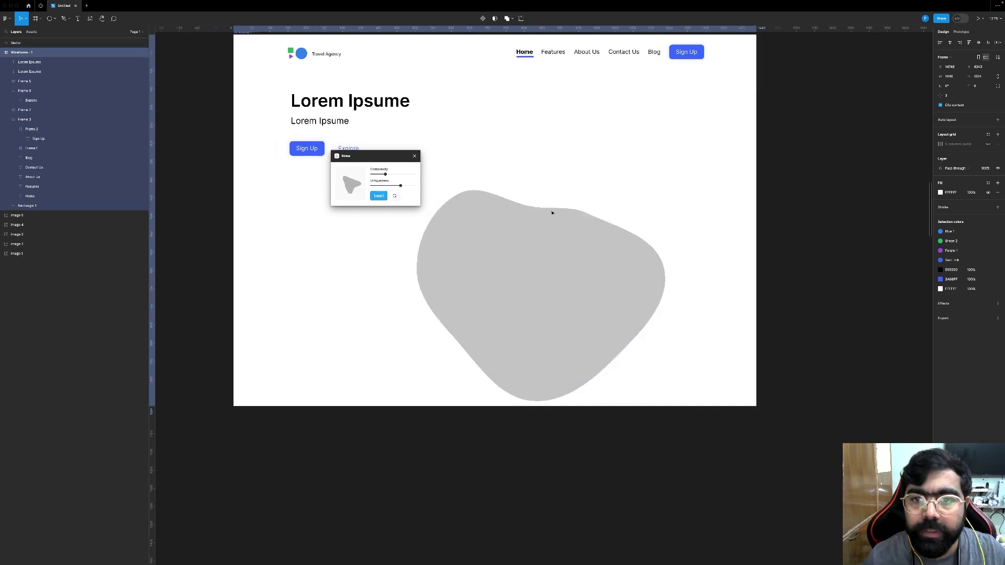
drag(553, 213, 562, 199)
key(ctrl+z)
key(ctrl+z)
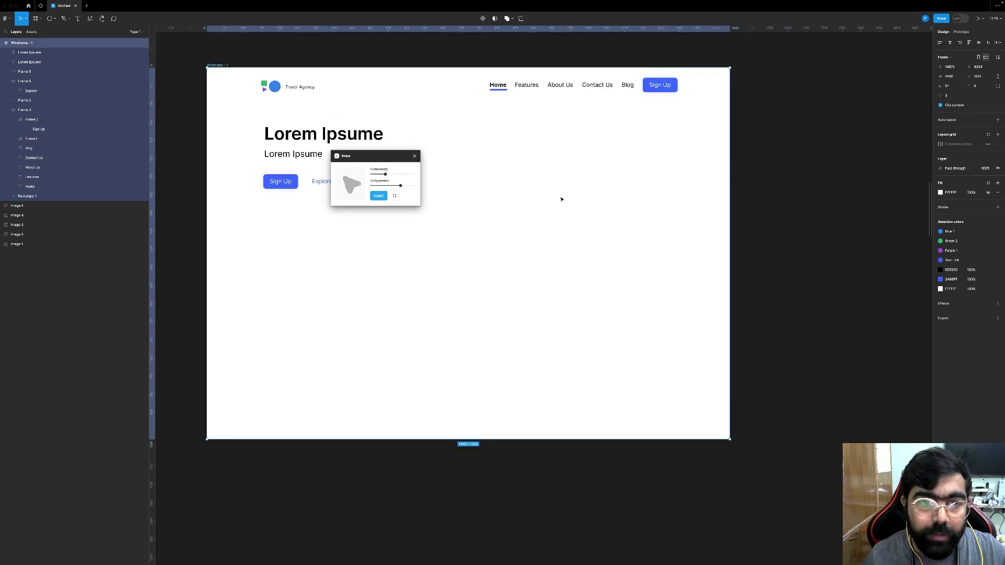
key(ctrl+shift+z)
scroll(485, 269, down, 3)
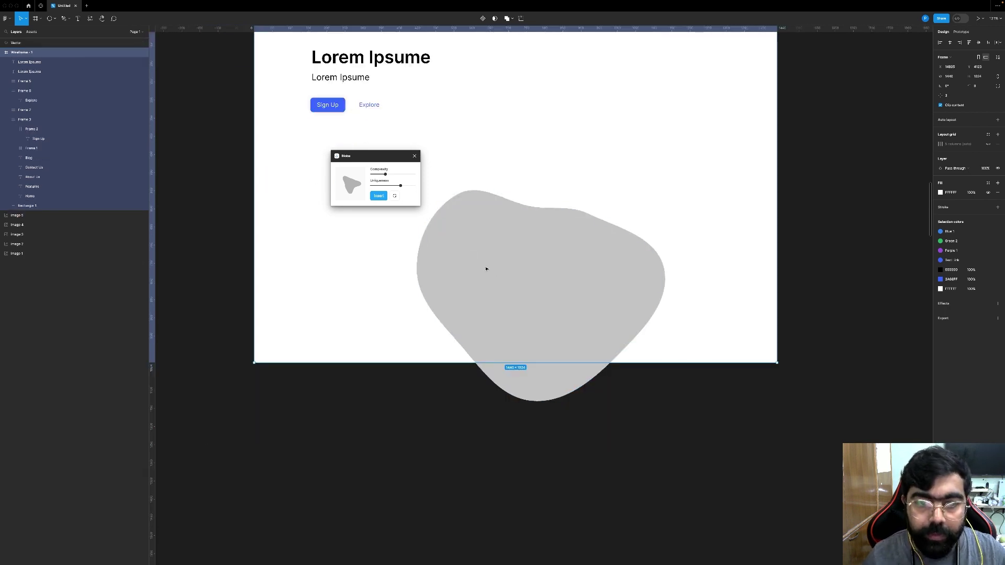
Step: Place the blob opposite the hero text under the navigation links, scale it to about 420 × 357, and close the Blobs plugin
click(496, 279)
scroll(496, 279, up, 3)
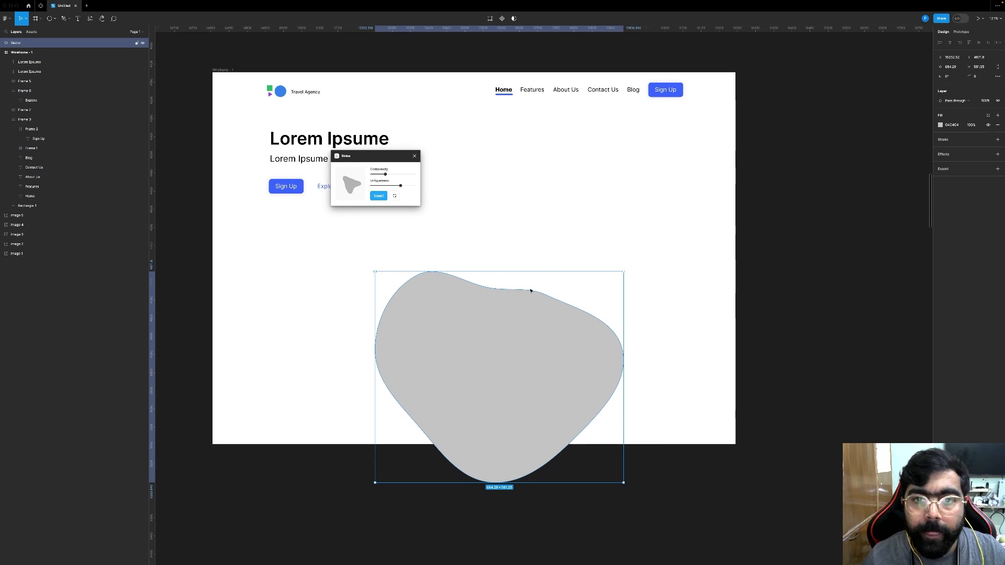
drag(482, 326, 579, 180)
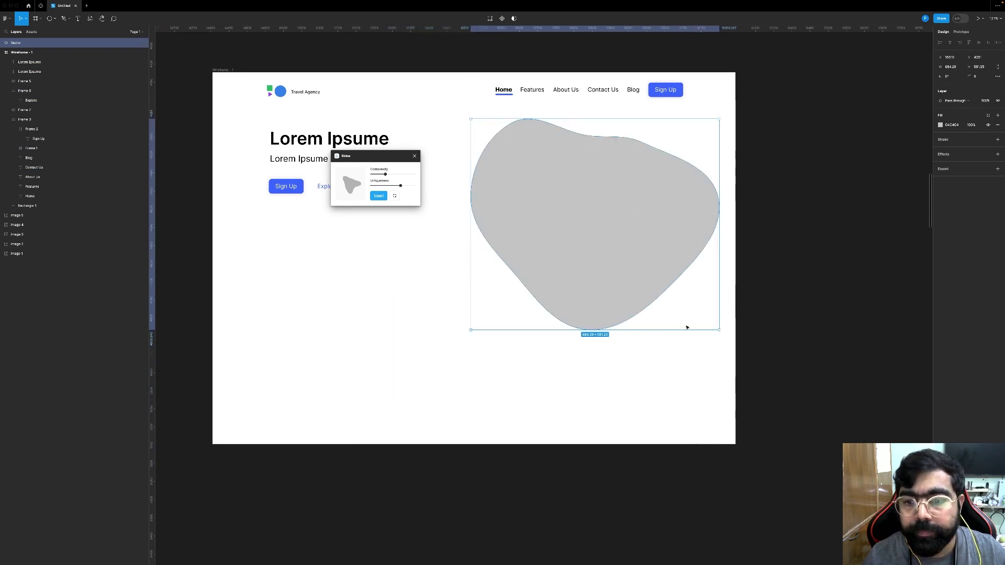
drag(718, 329, 672, 278)
drag(603, 244, 617, 194)
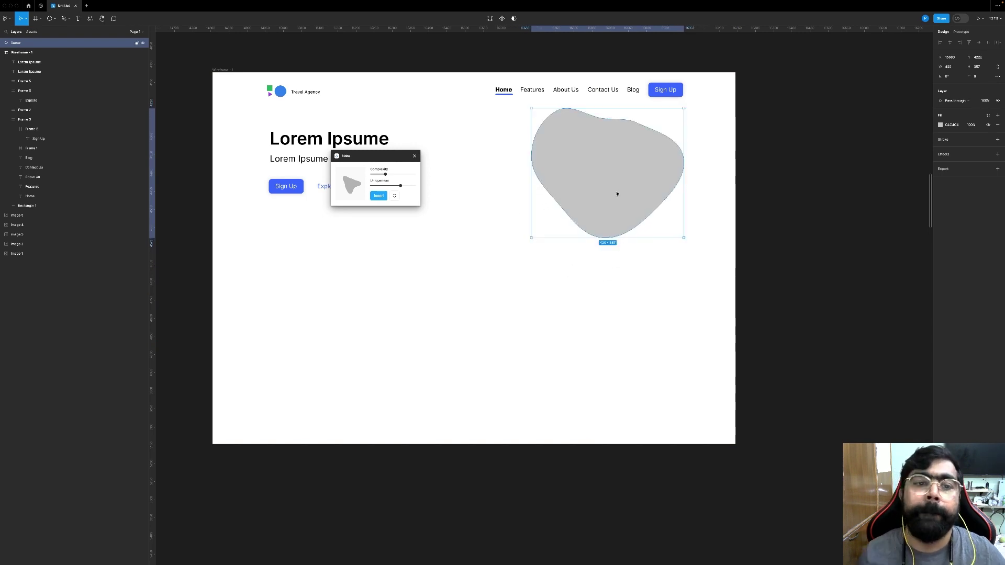
click(414, 156)
click(843, 288)
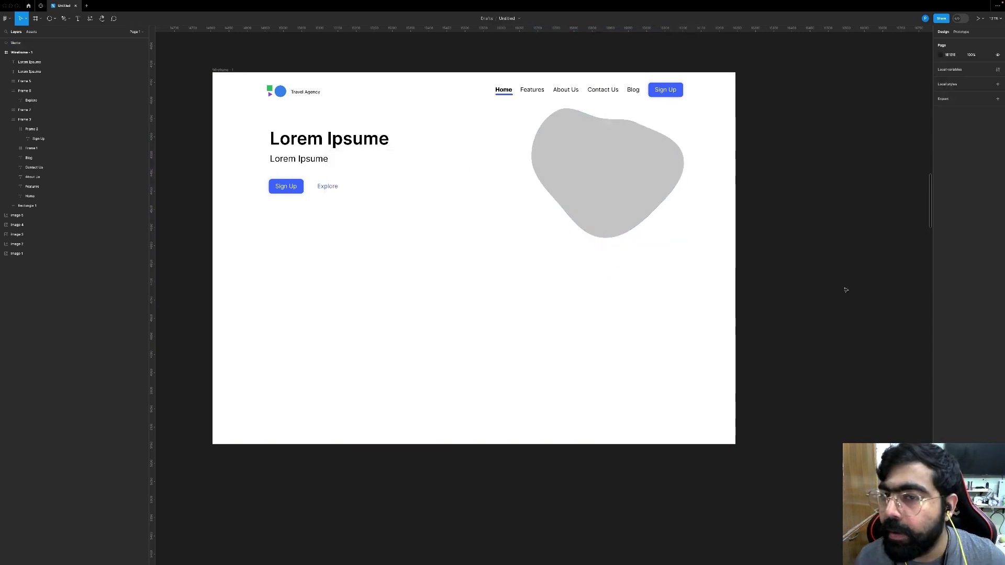
Step: Apply the very light Gray 6 colour style to the blob's fill
click(678, 183)
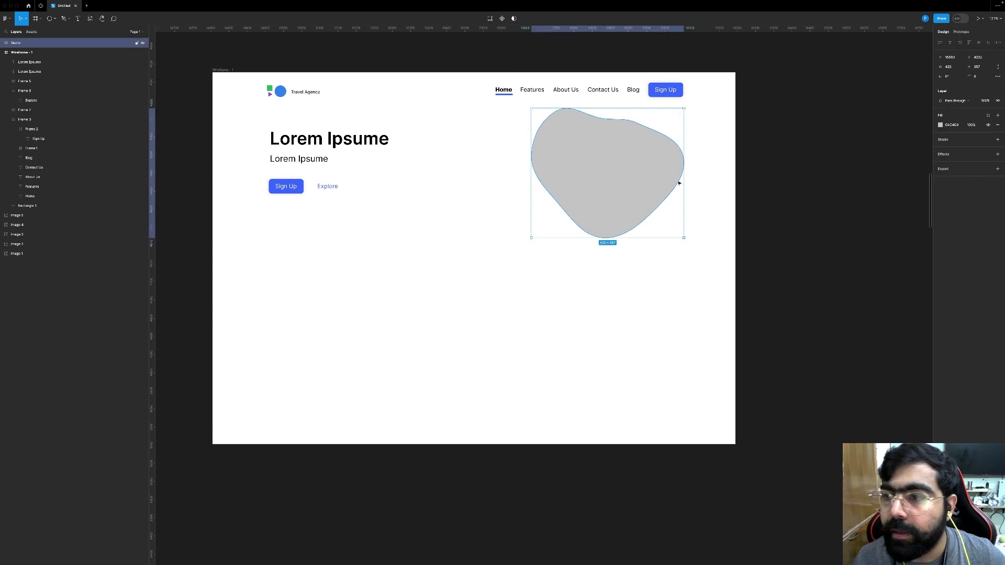
click(988, 115)
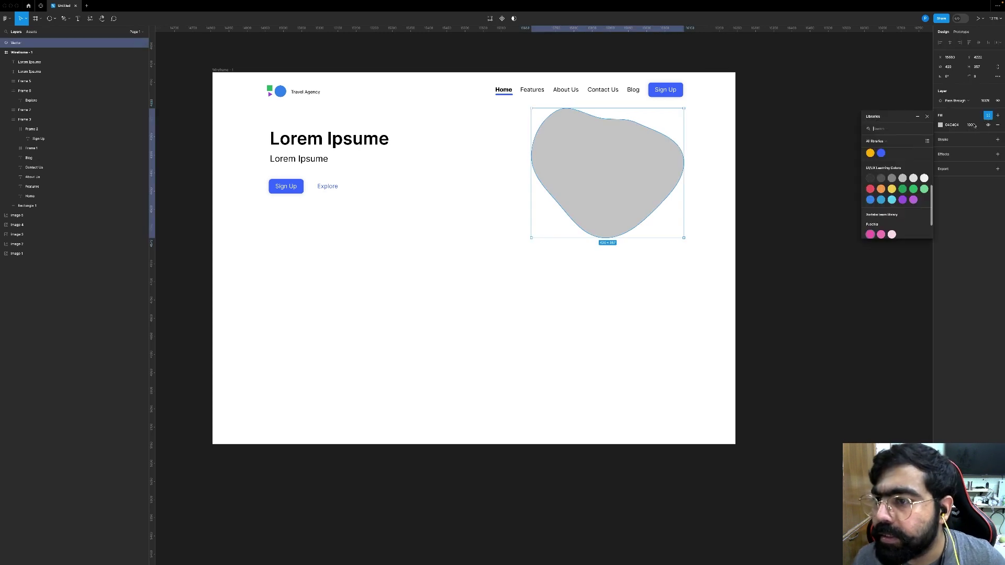
click(913, 178)
click(988, 116)
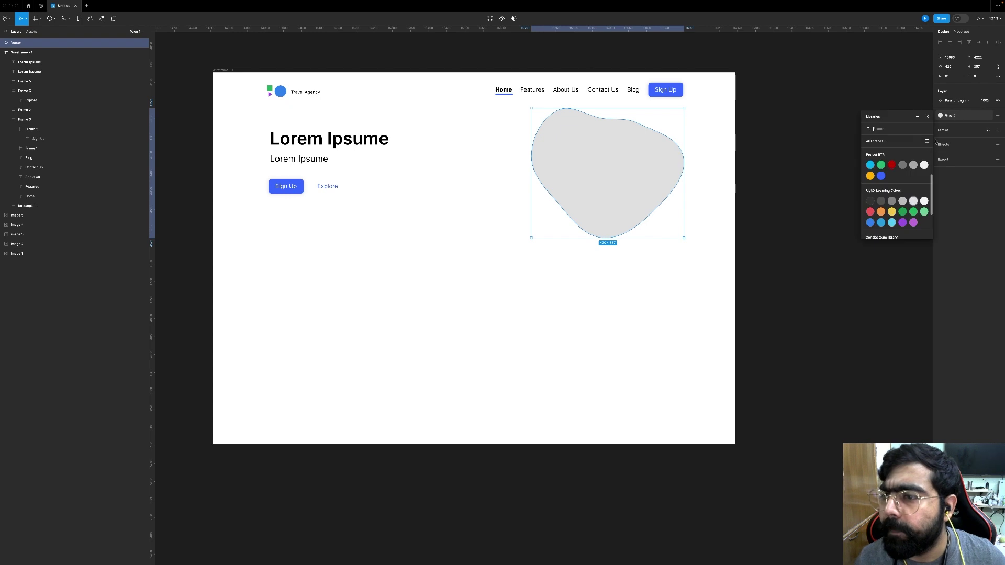
click(924, 201)
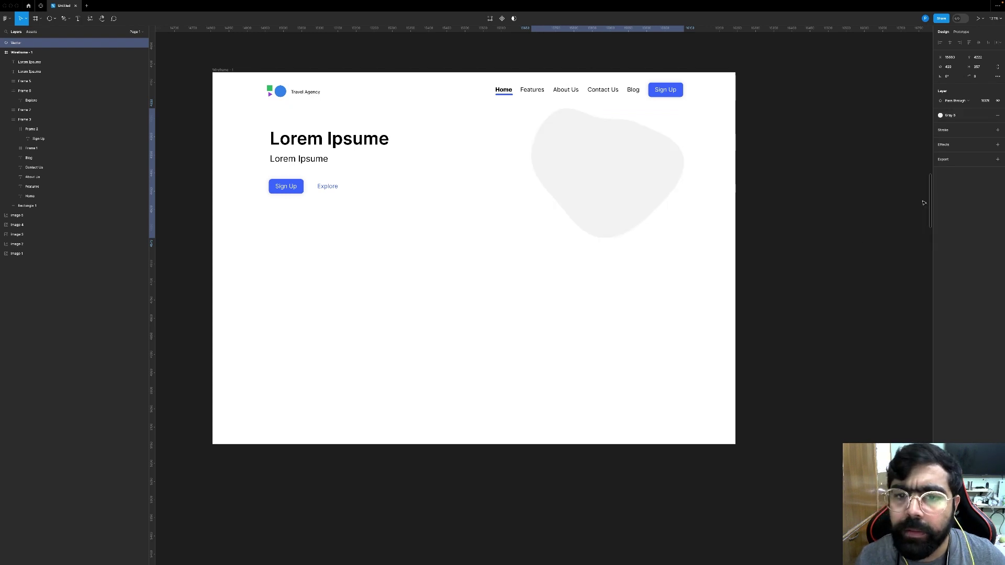
key(Escape)
Step: Open the Unsplash plugin and position its window over the wireframe
scroll(815, 207, down, 3)
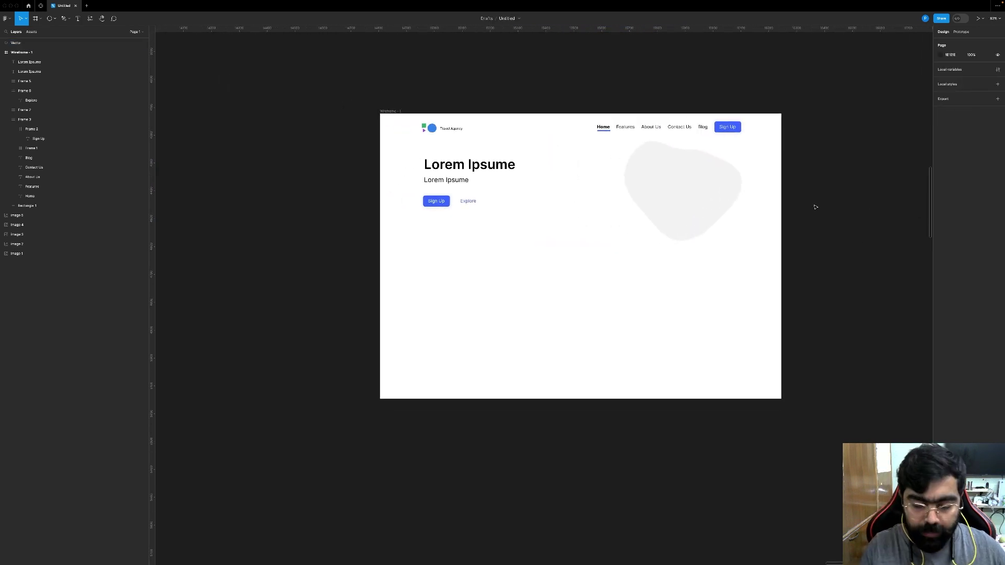
key(ctrl+/)
text(u)
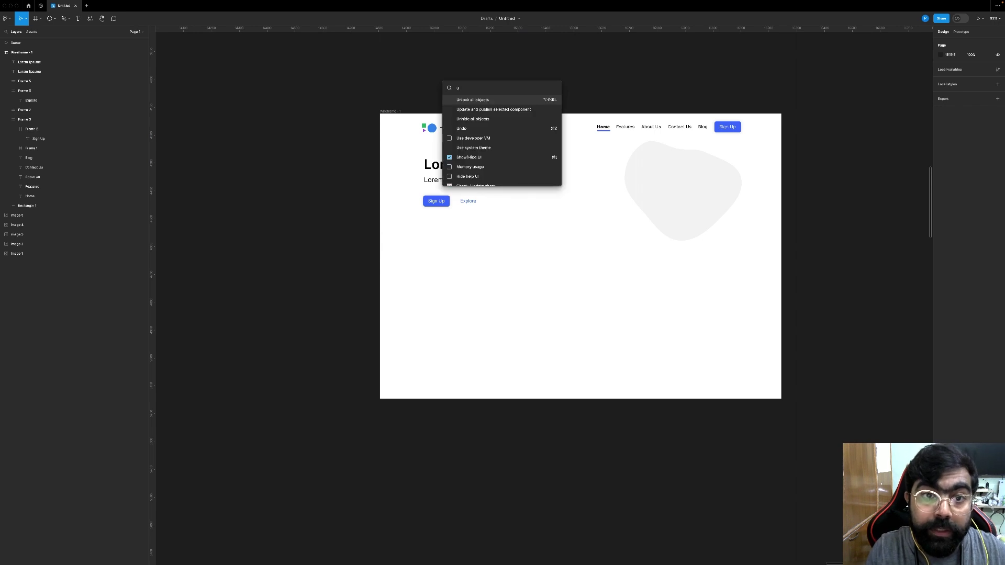
text(npl)
key(Return)
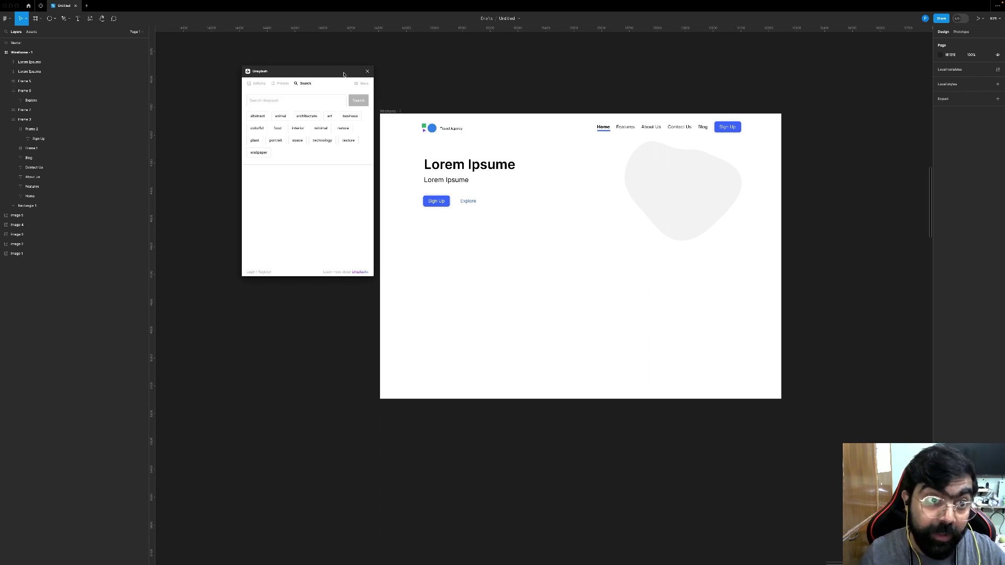
drag(344, 74, 608, 180)
Step: Search Unsplash for "travel" and look through the first photo results
click(569, 206)
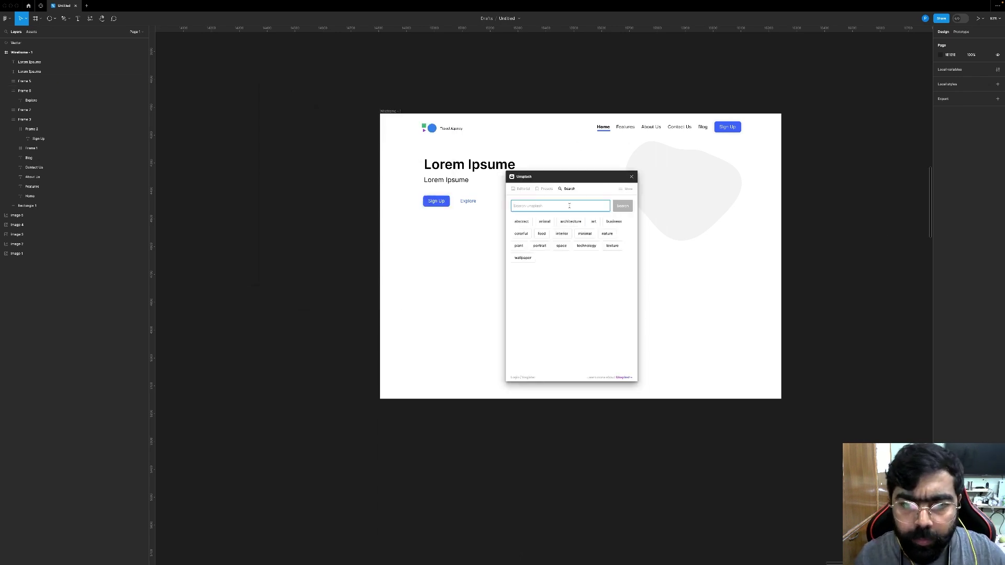
text(travel)
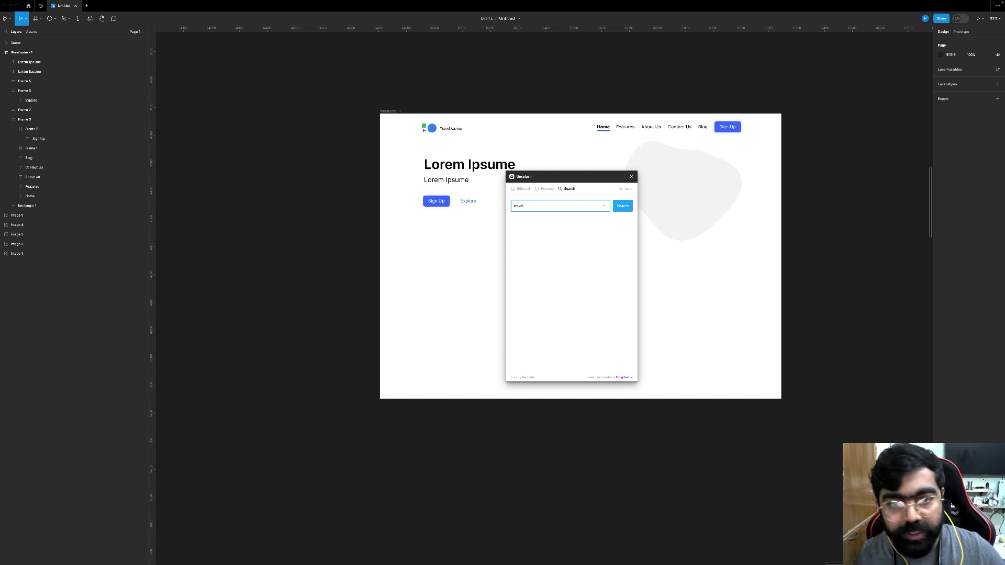
scroll(571, 277, down, 10)
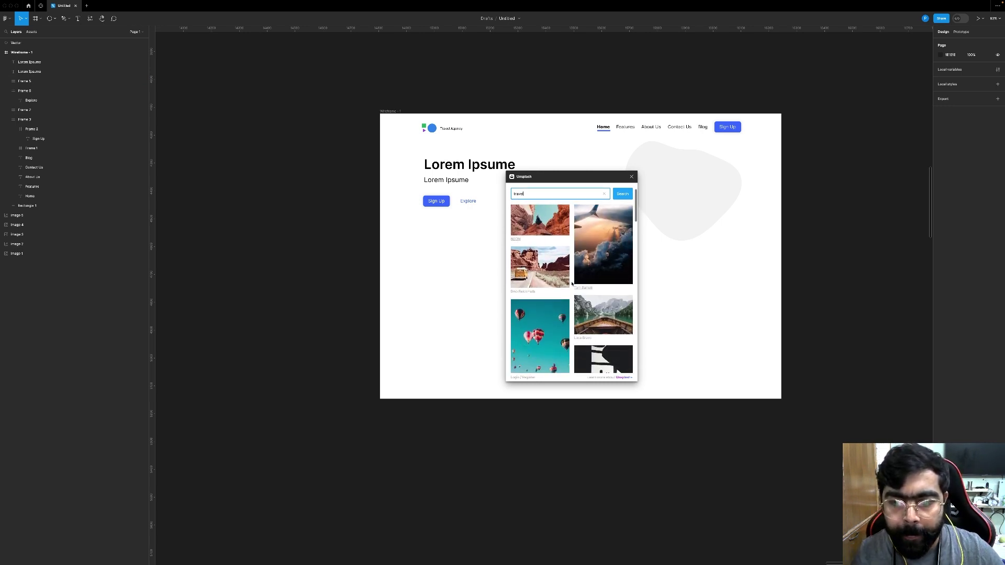
scroll(571, 283, down, 10)
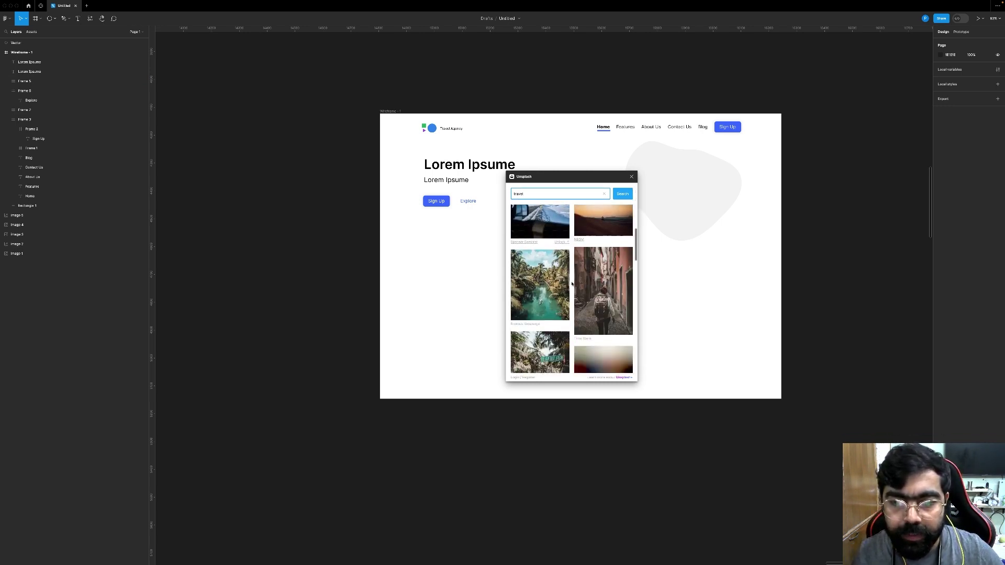
scroll(572, 284, down, 5)
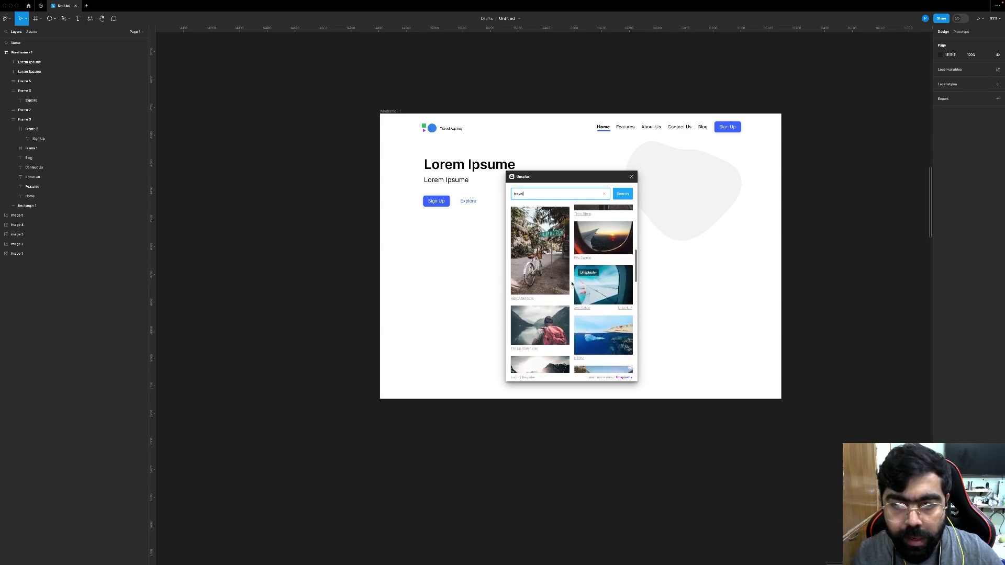
scroll(572, 284, down, 5)
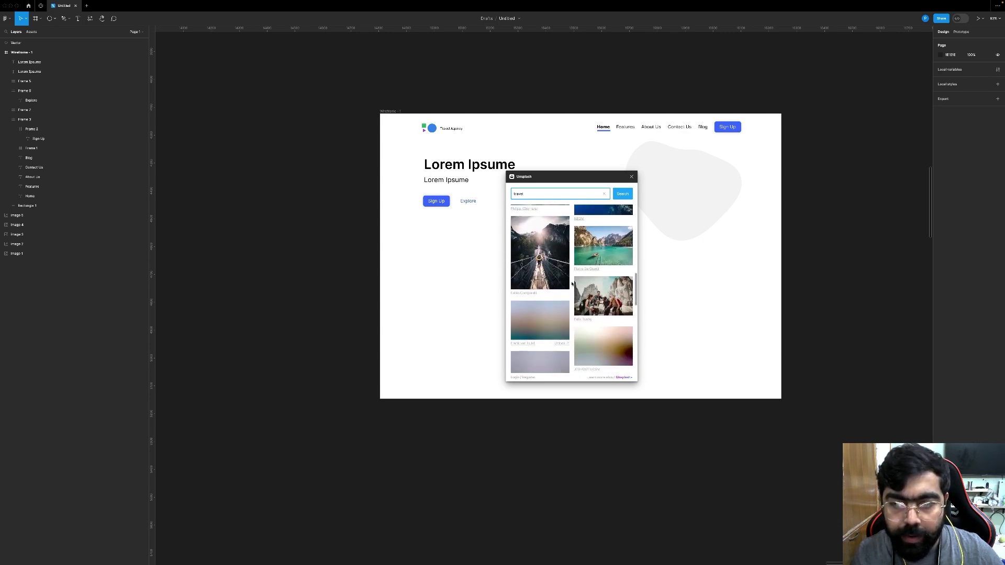
Step: Insert the square travel photo of a waterside village with boats under dark blue clouds, and close the Unsplash plugin
scroll(571, 284, down, 1)
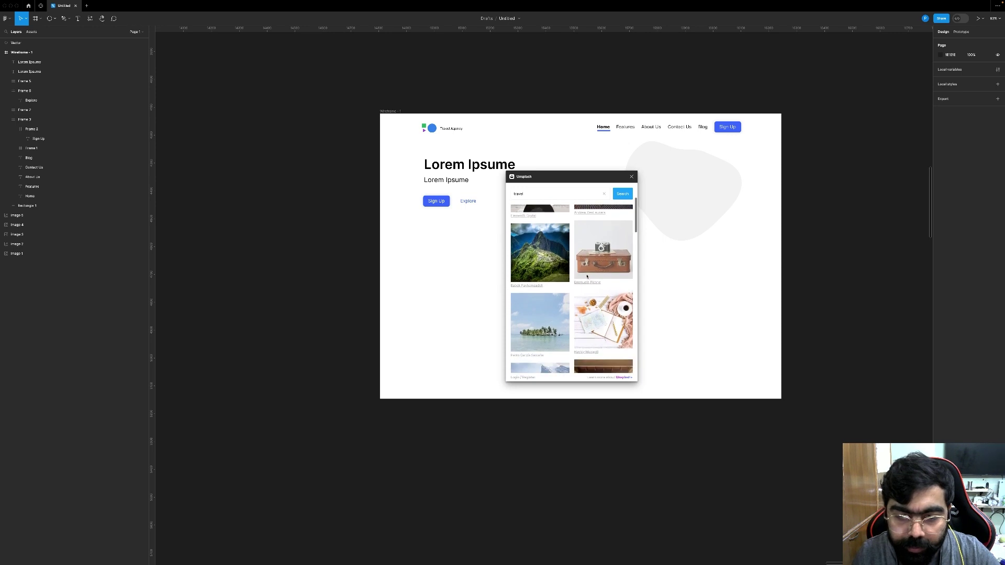
scroll(587, 276, down, 4)
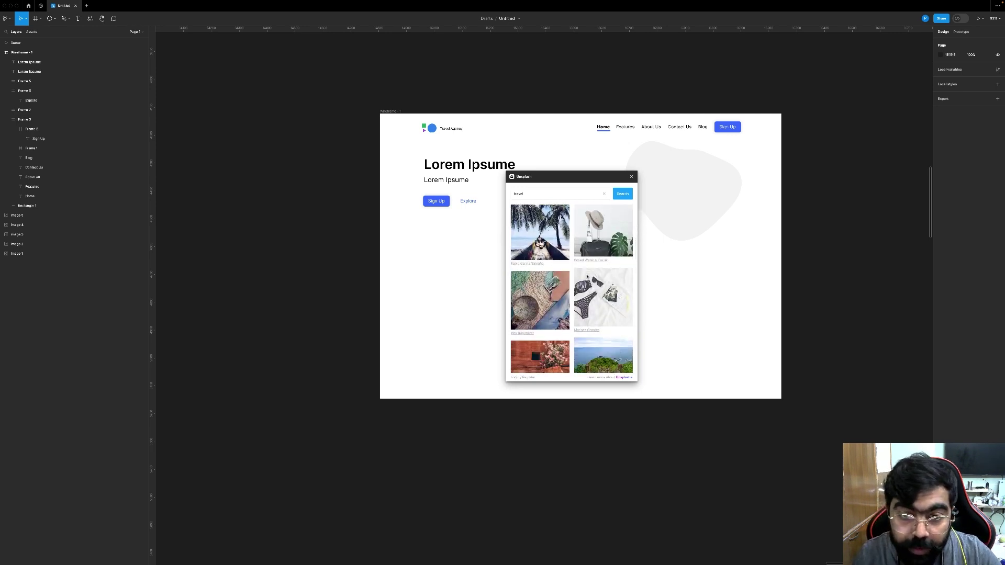
scroll(586, 276, down, 5)
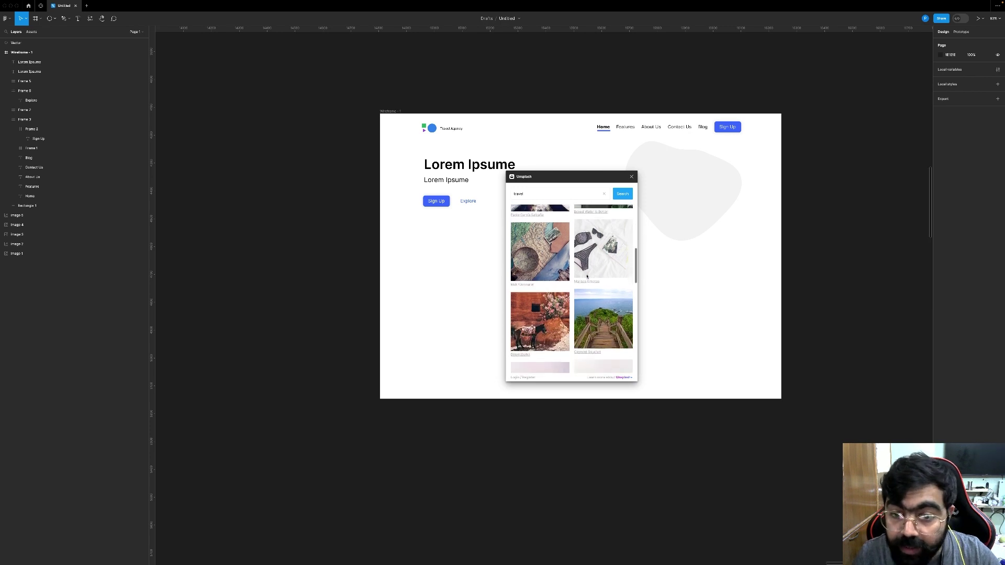
scroll(586, 276, down, 15)
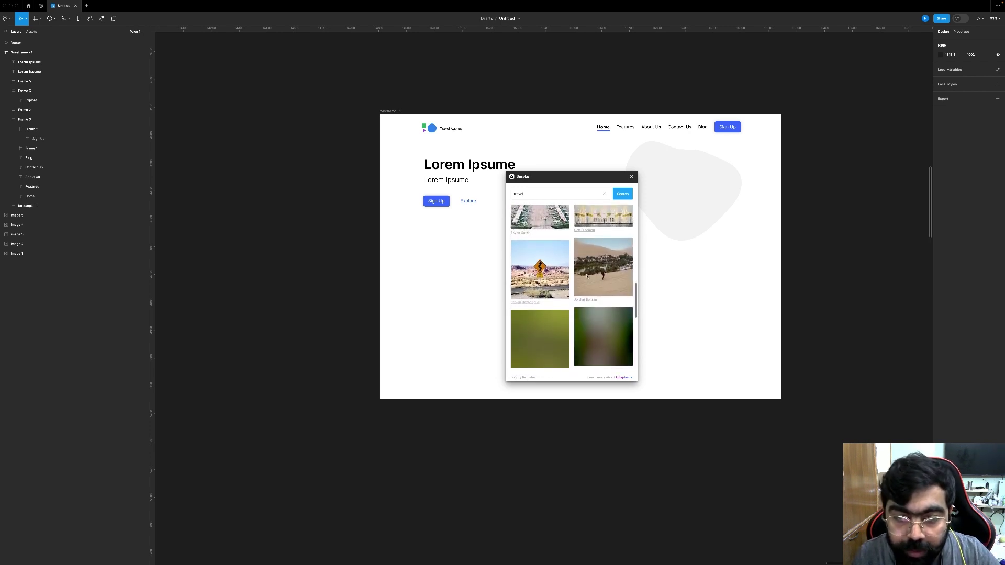
scroll(586, 276, down, 5)
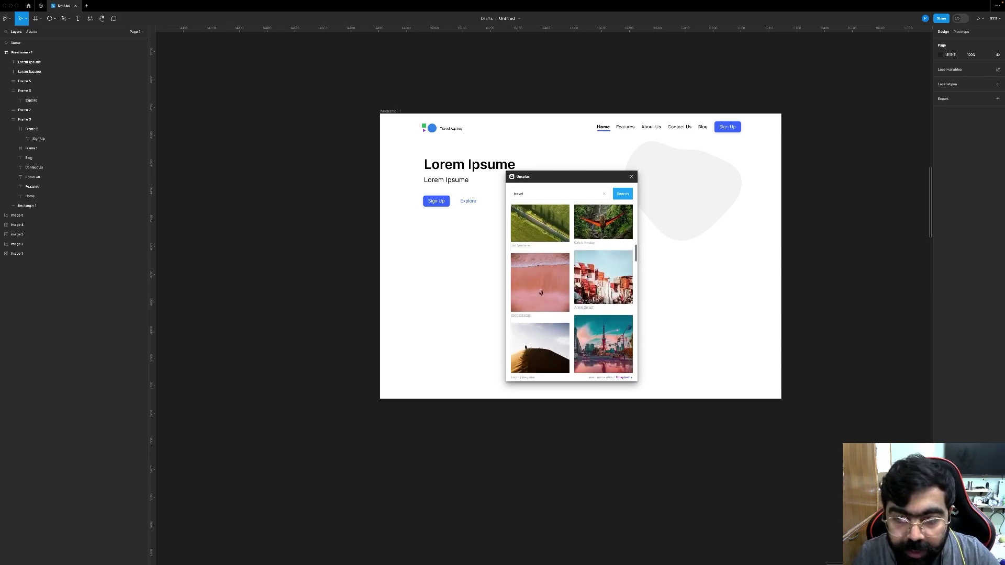
scroll(586, 277, down, 10)
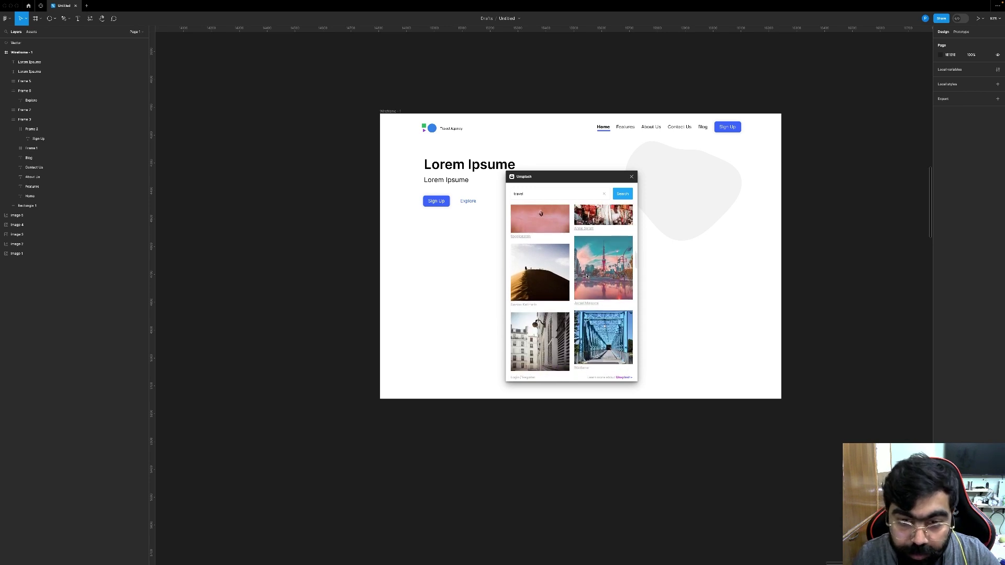
scroll(586, 276, down, 10)
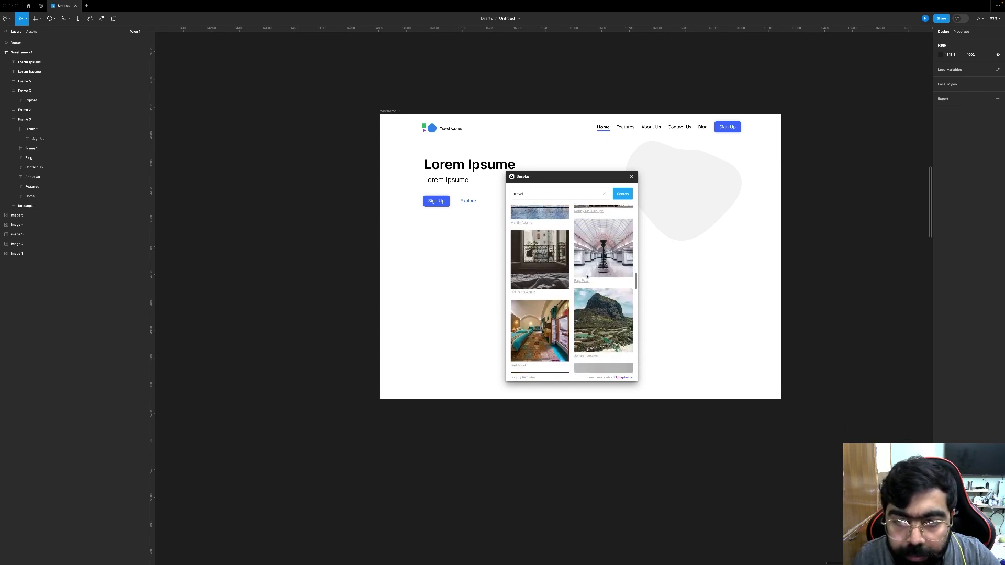
scroll(587, 276, down, 10)
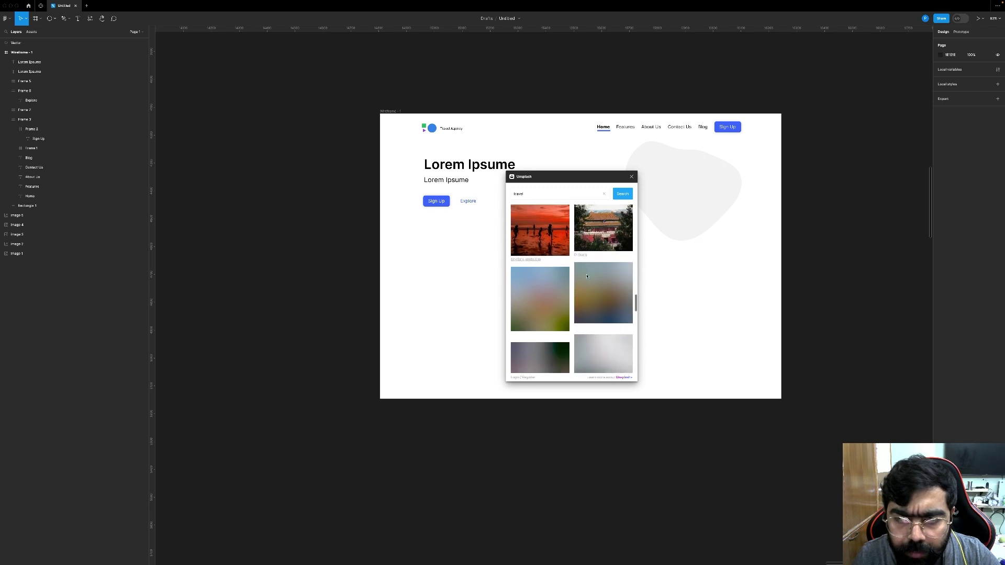
scroll(586, 277, down, 5)
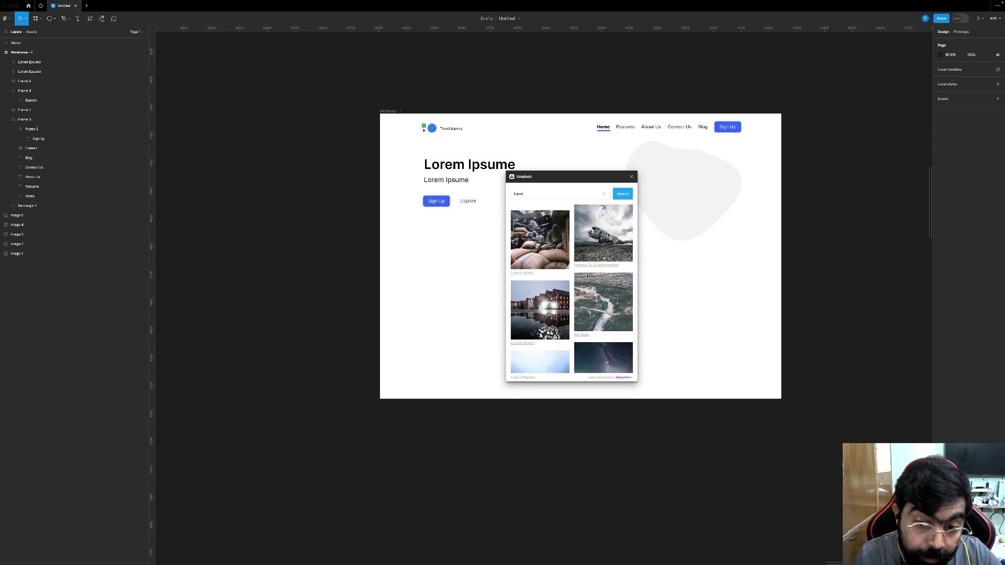
scroll(586, 276, down, 10)
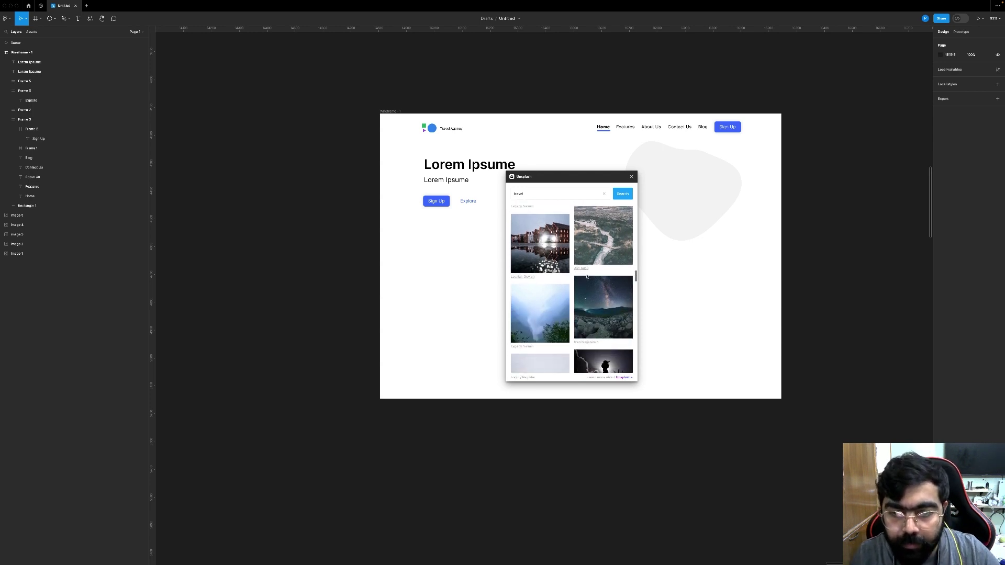
scroll(587, 276, down, 10)
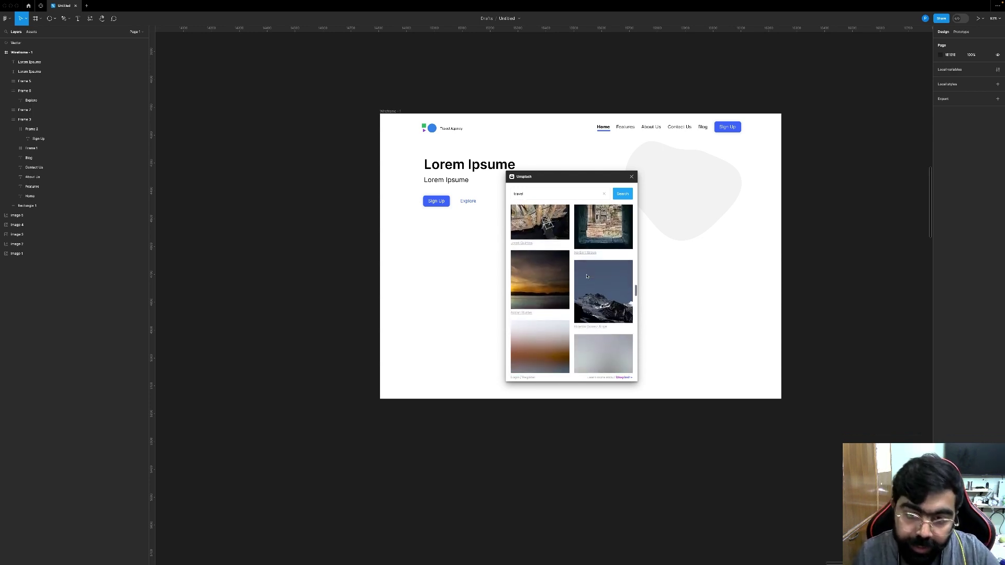
scroll(586, 276, down, 5)
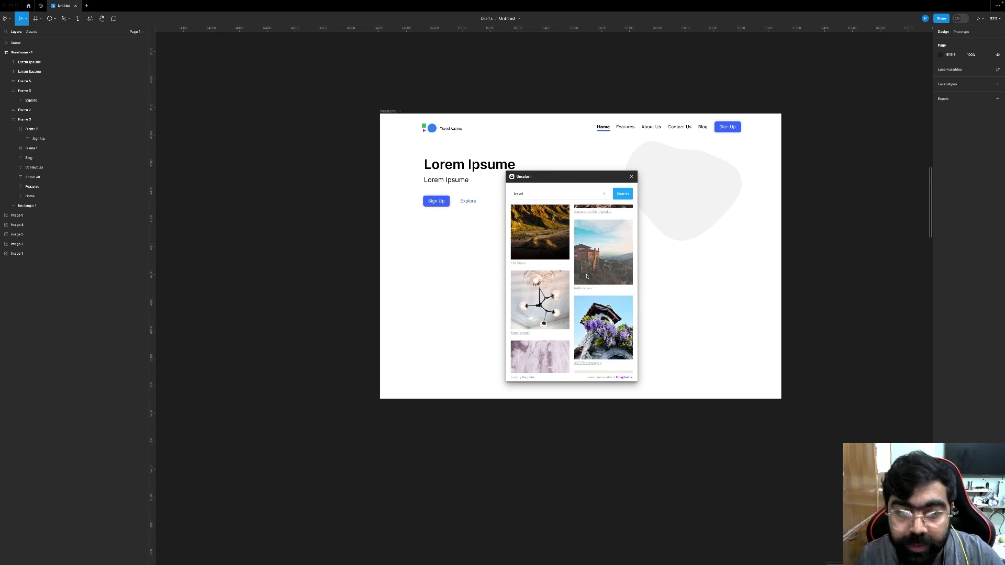
scroll(586, 276, down, 10)
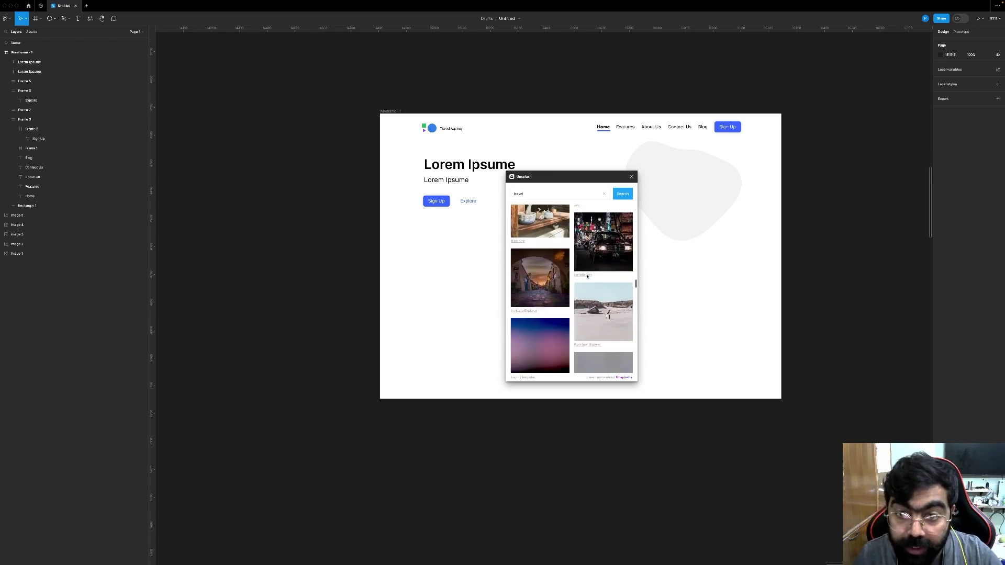
scroll(587, 276, down, 10)
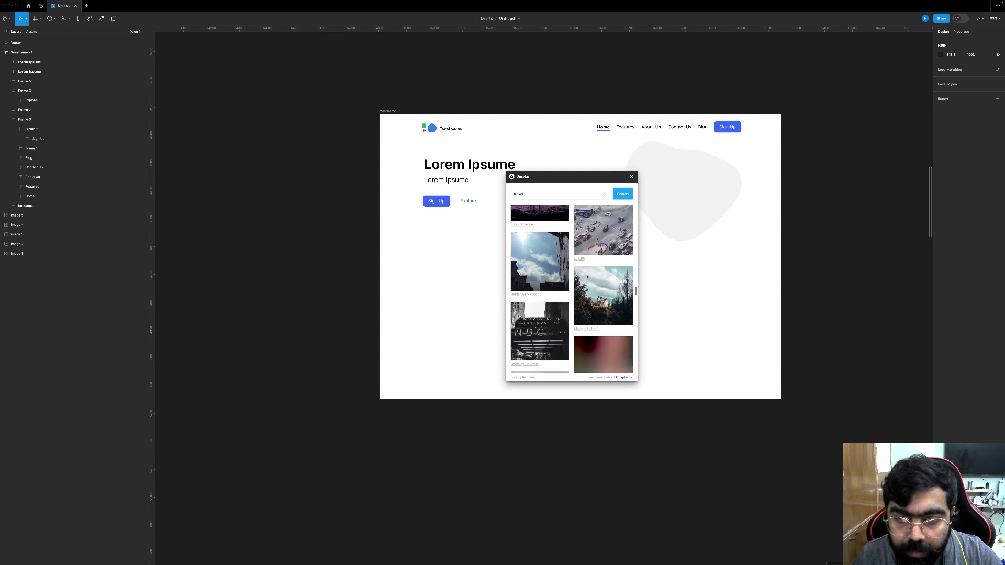
scroll(587, 276, down, 10)
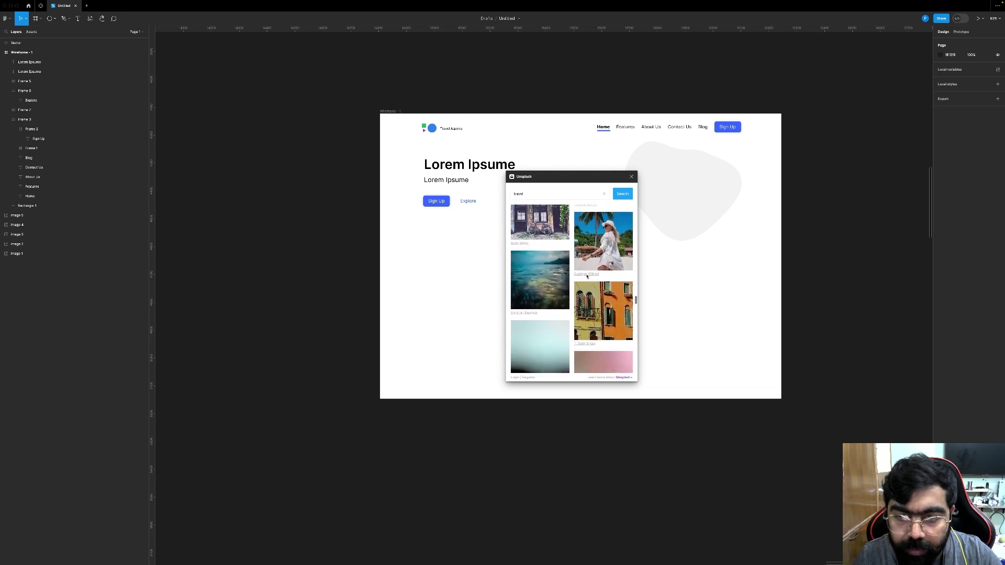
scroll(587, 276, down, 10)
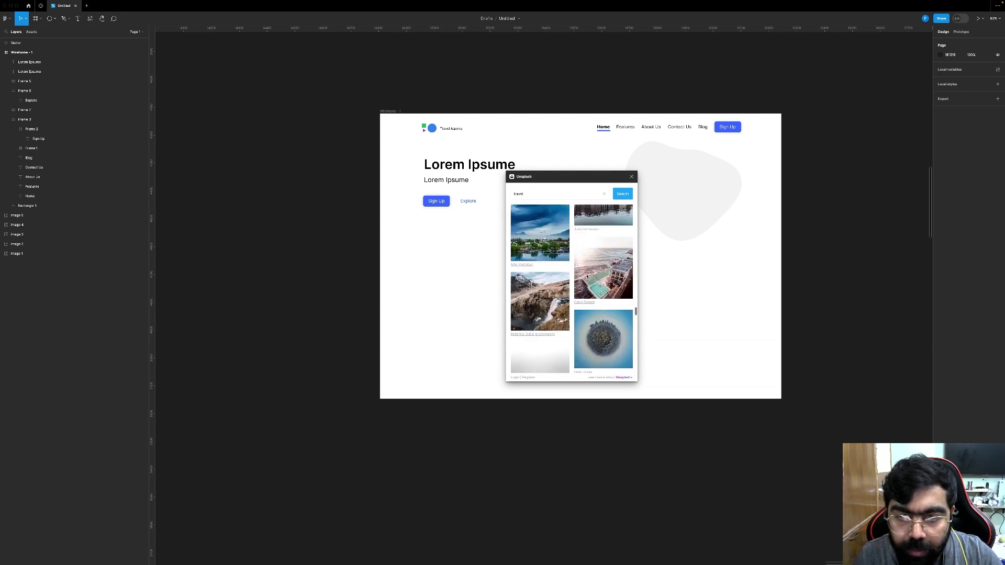
click(540, 242)
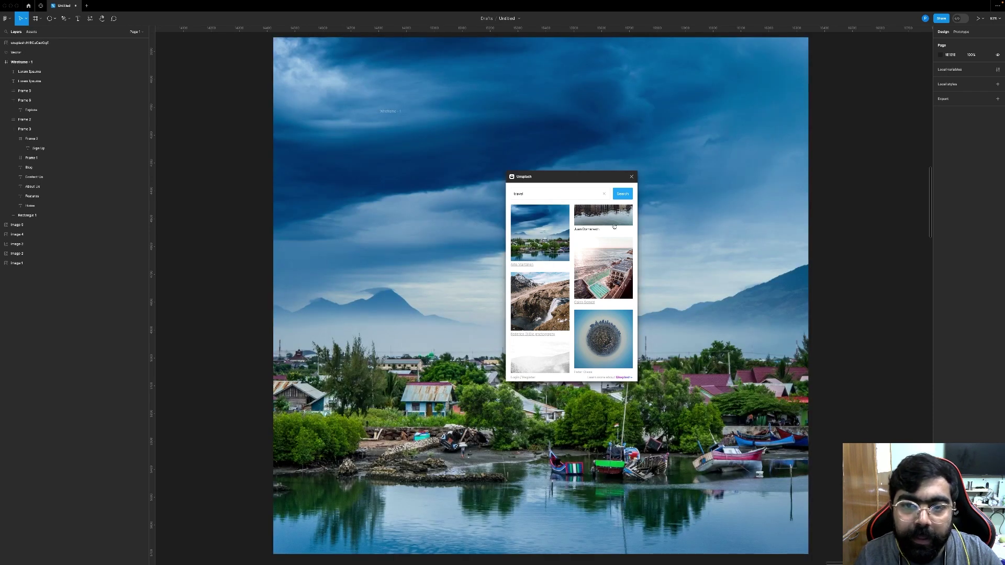
click(632, 177)
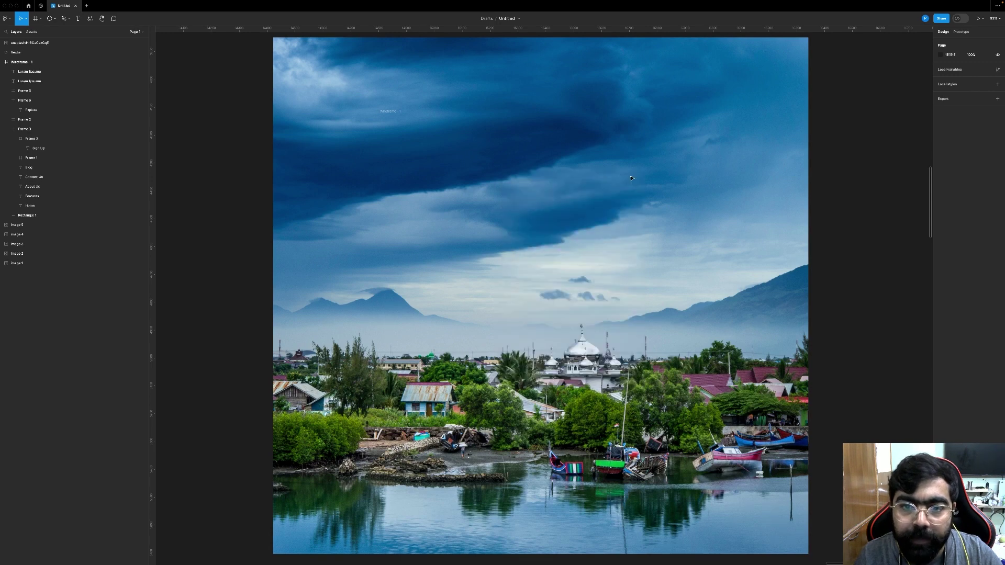
Step: Scale the village photo down to about 453 × 438 and place it inside the wireframe, clear of the blob below the hero text
click(511, 213)
scroll(511, 214, down, 5)
scroll(511, 214, down, 2)
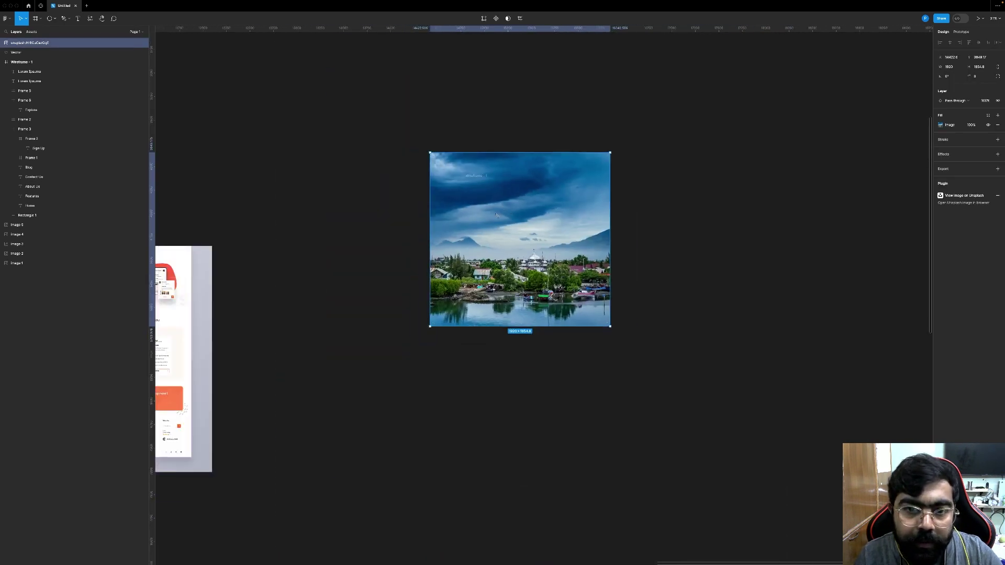
drag(430, 153, 570, 264)
drag(579, 279, 563, 224)
scroll(564, 223, up, 3)
scroll(564, 224, up, 5)
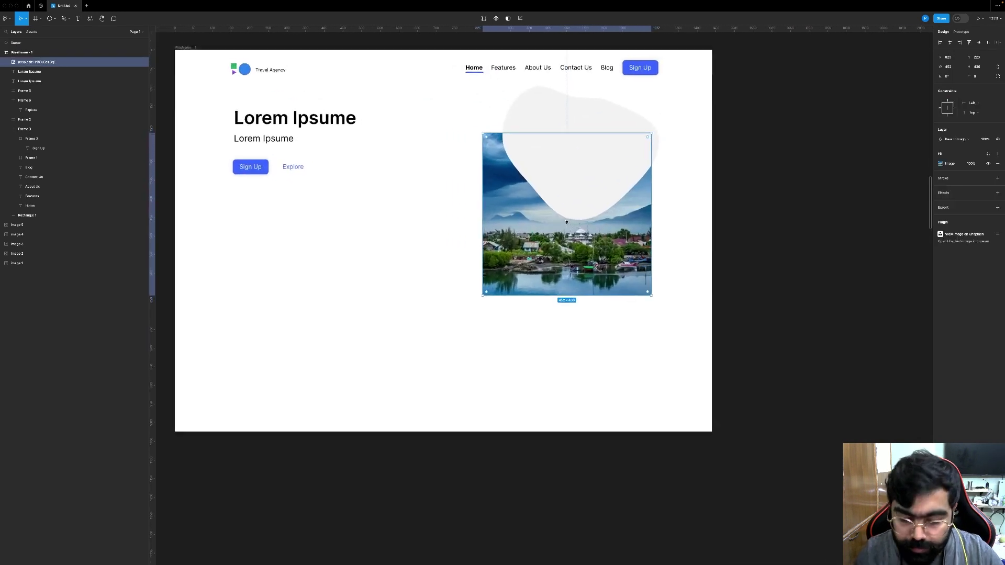
drag(486, 295, 334, 382)
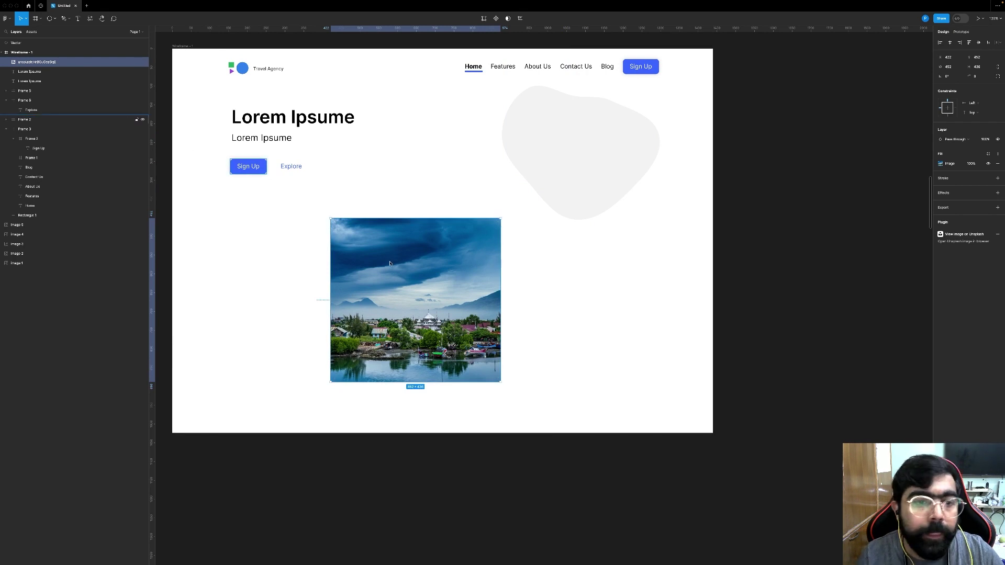
Step: Move the blob layer into the Wireframe - 1 frame, and place the photo over the blob, one layer in front of it
click(548, 129)
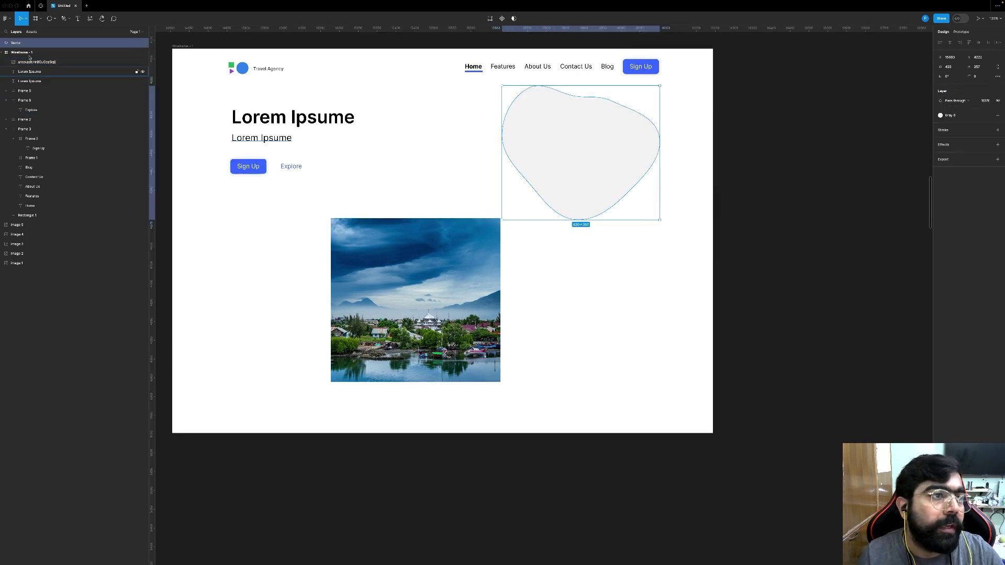
drag(17, 43, 21, 55)
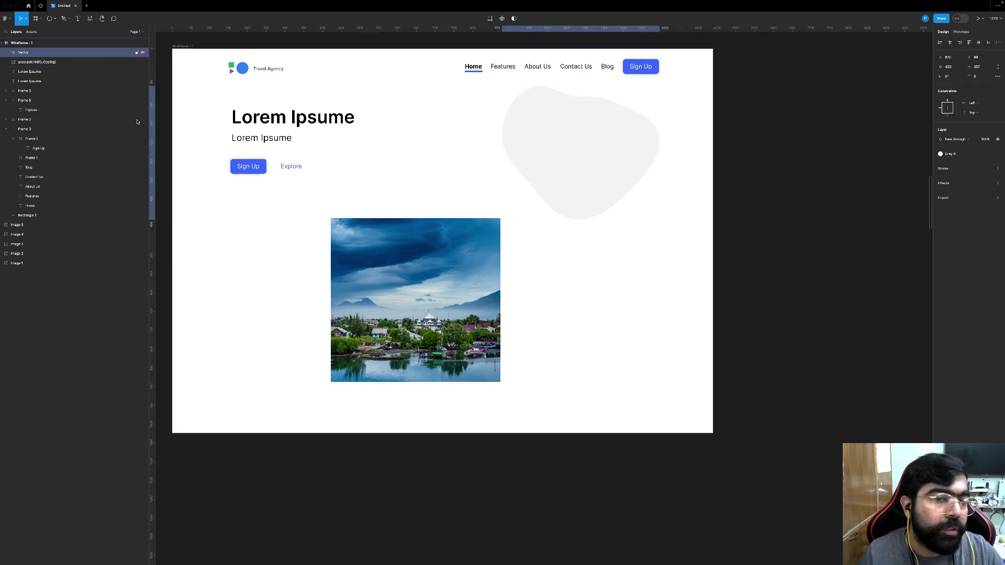
drag(424, 257, 593, 169)
key(ctrl+bracketright)
Step: Resize the photo to a landscape format of about 465 × 309 and position it over the middle of the blob
drag(655, 183, 702, 167)
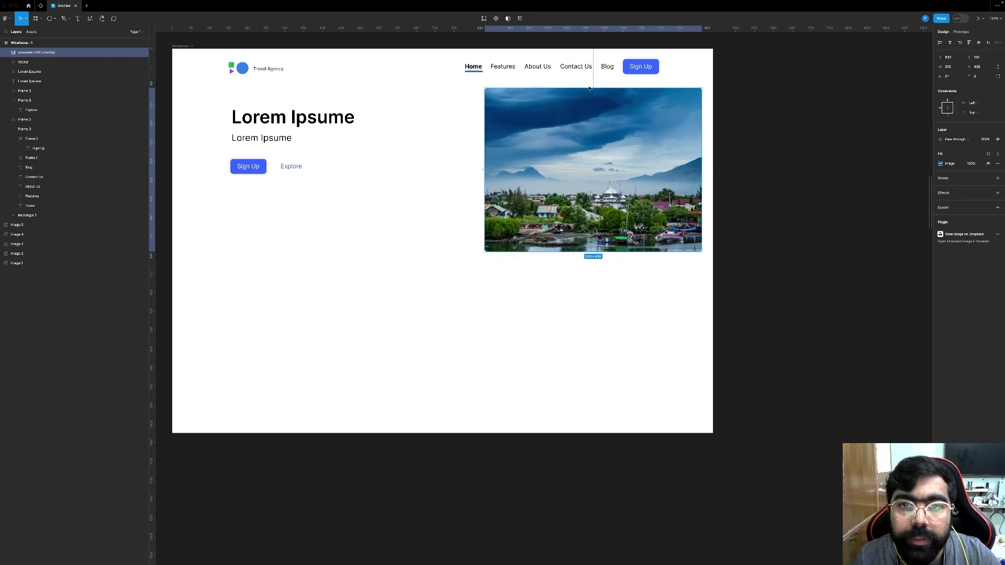
drag(588, 96, 588, 136)
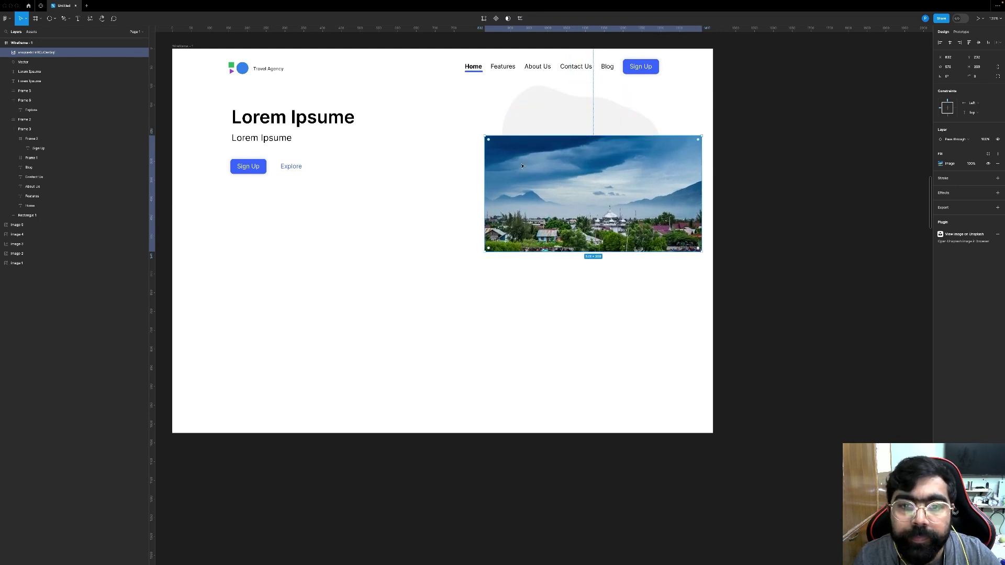
drag(467, 171, 527, 171)
drag(582, 211, 546, 176)
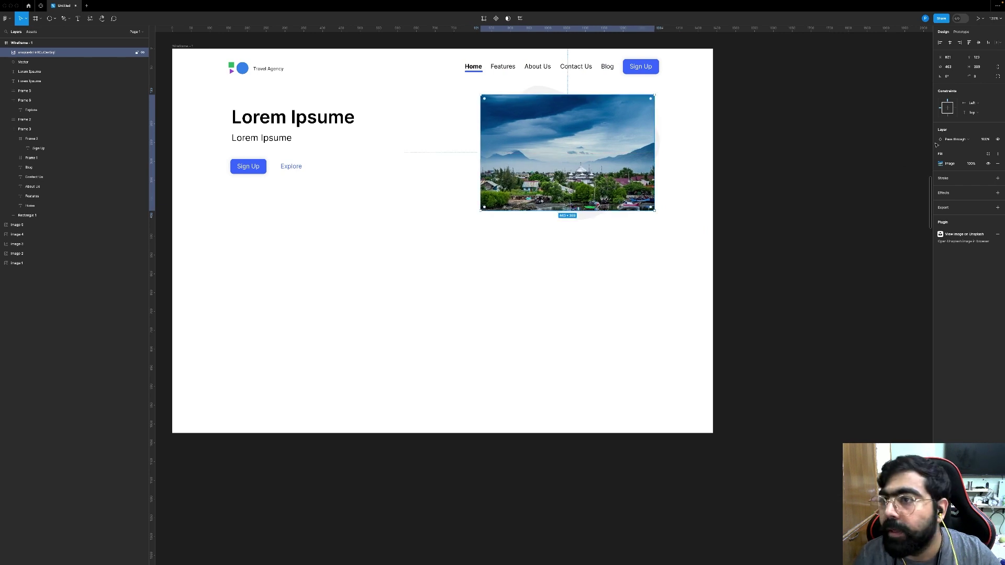
Step: Round the village photo's corners to 8 and add a white FFFFFF stroke to it
click(977, 78)
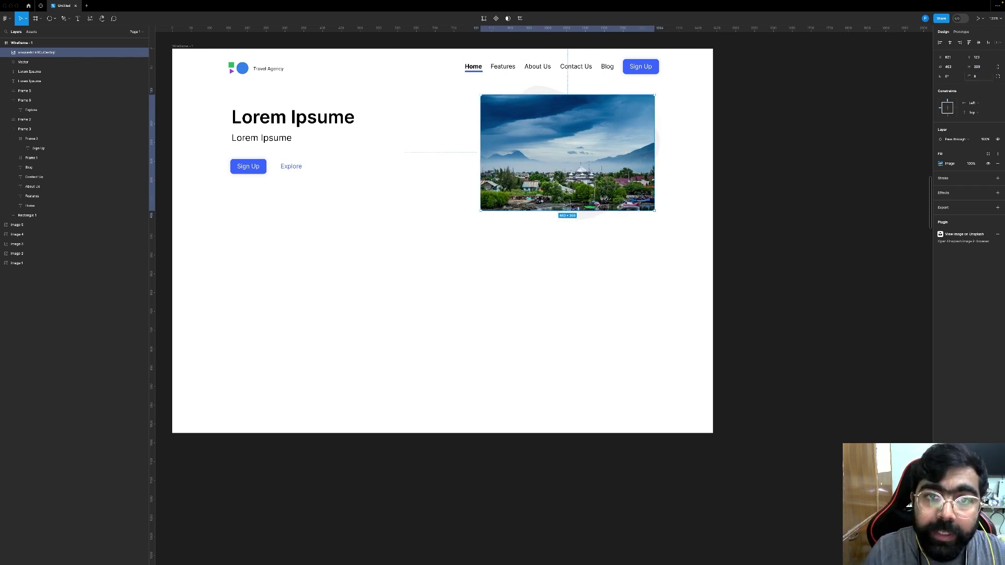
key(Return)
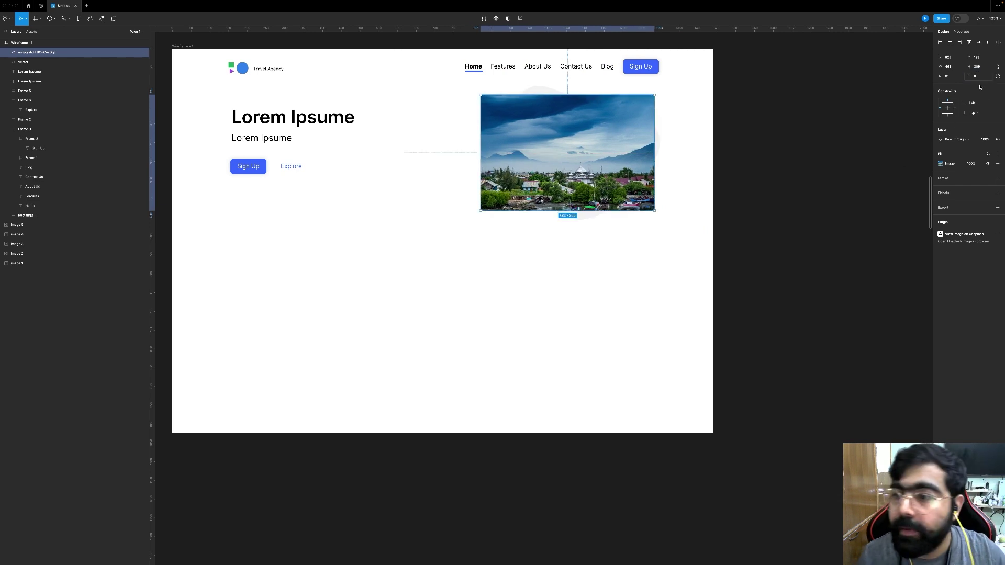
click(998, 178)
click(959, 190)
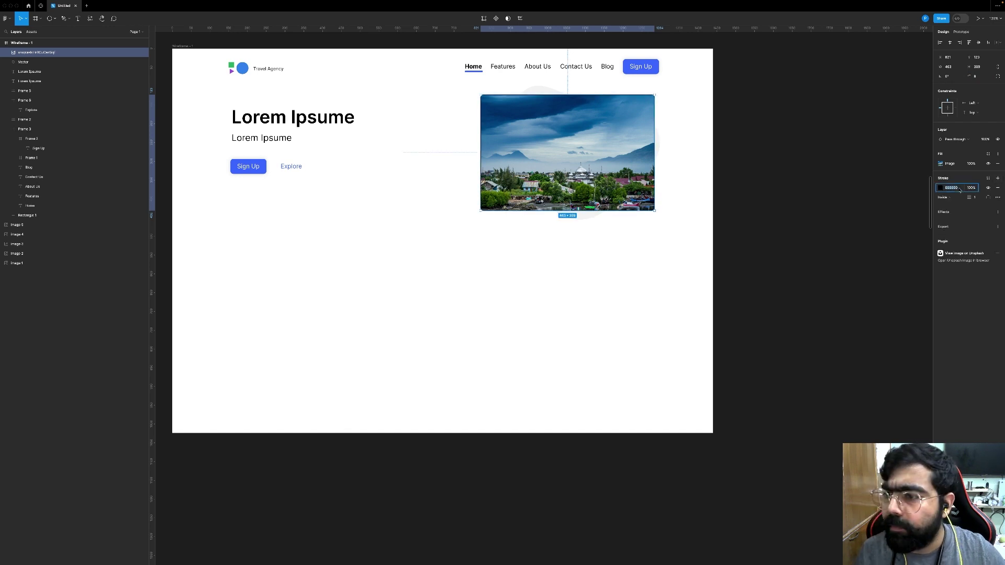
text(fff)
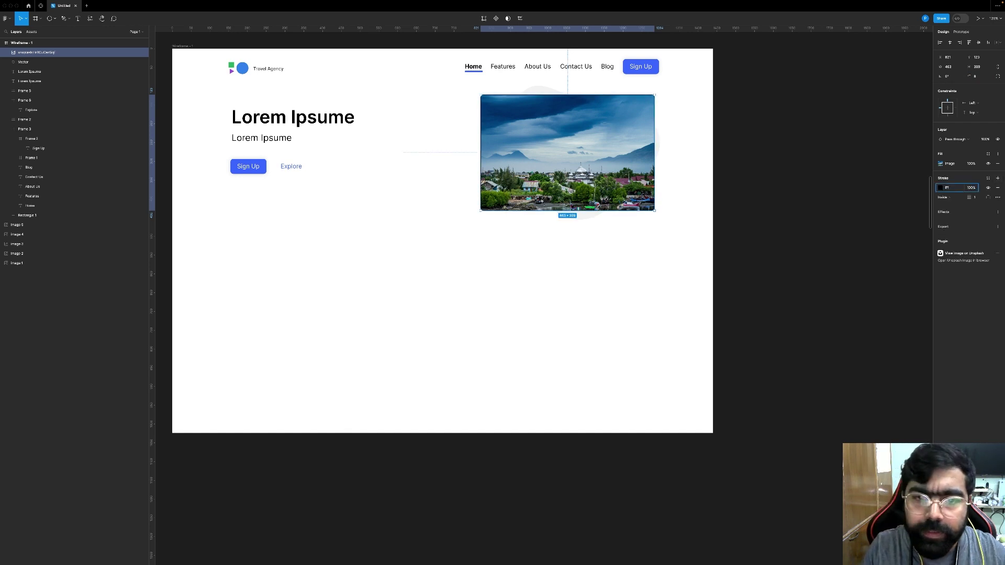
key(Return)
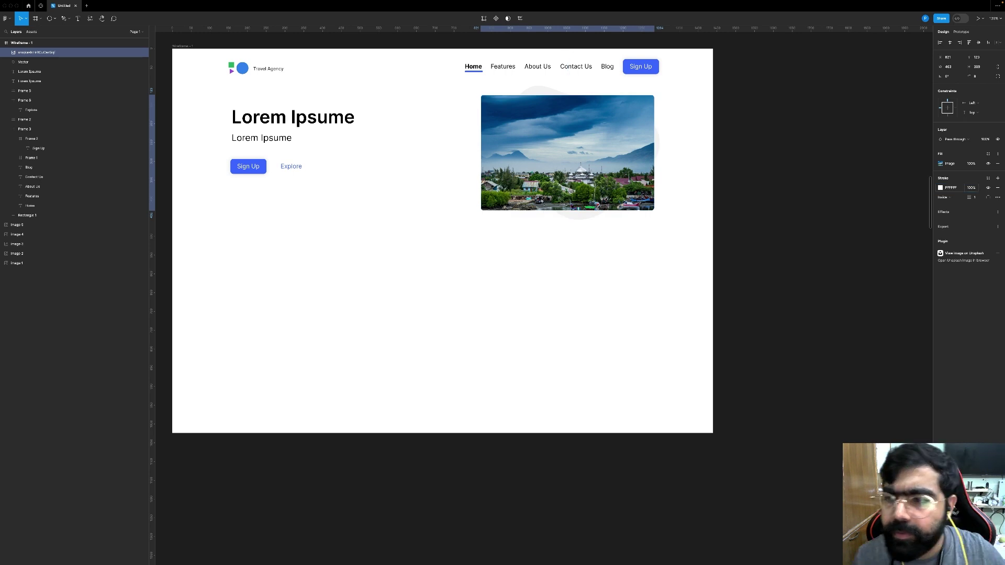
Step: Set the photo's stroke to Outside and recolor it with the blue from the document colors
click(945, 197)
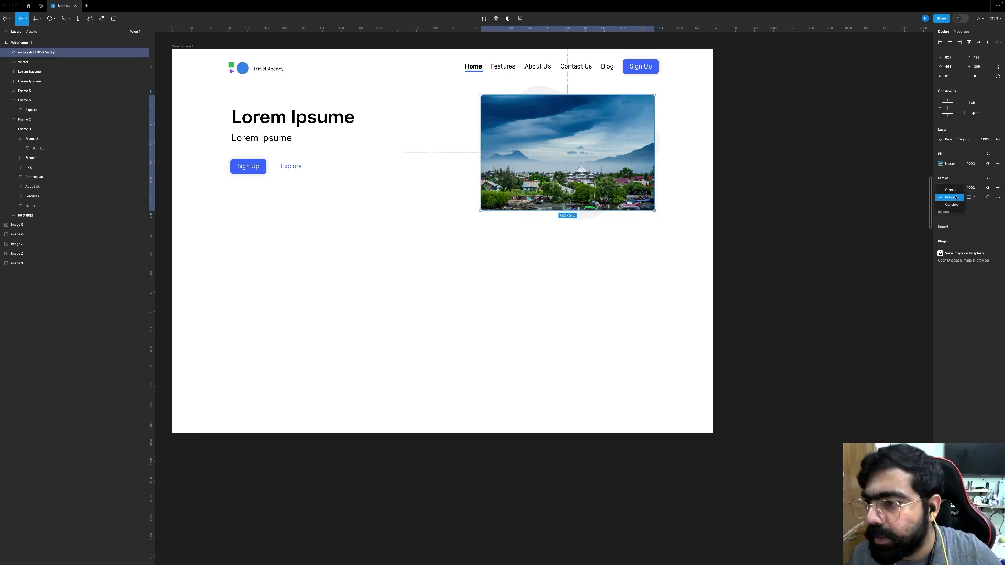
click(950, 207)
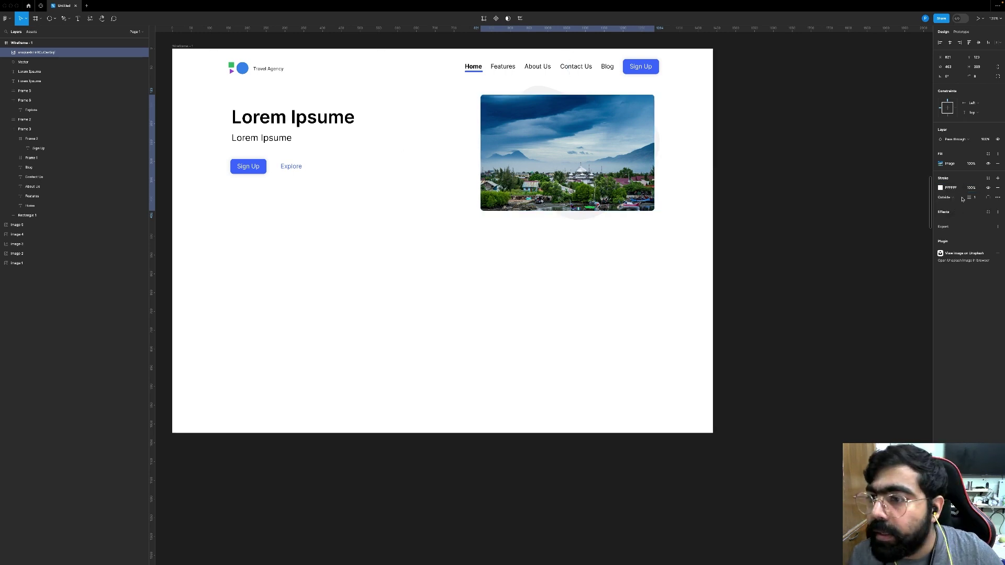
click(947, 188)
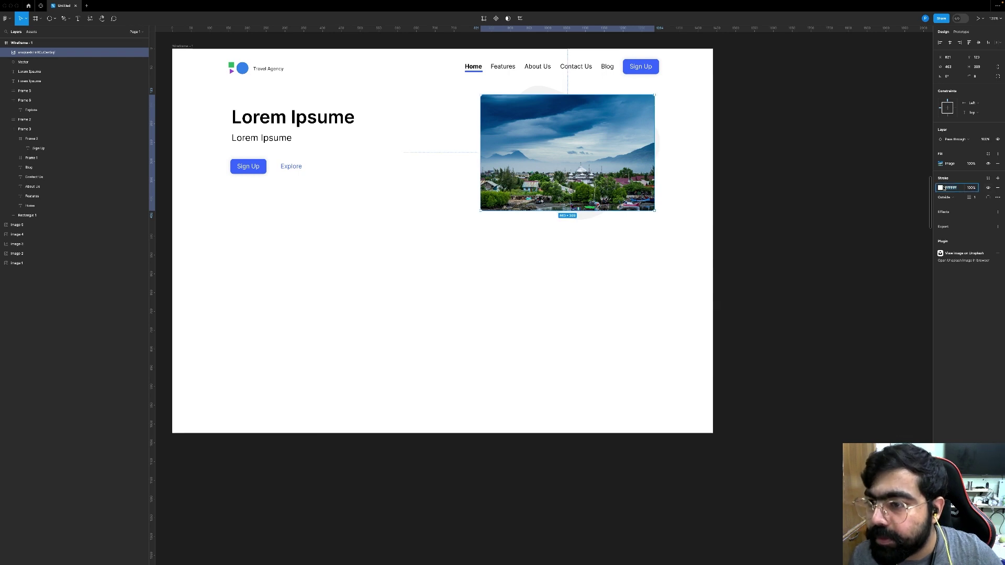
click(941, 188)
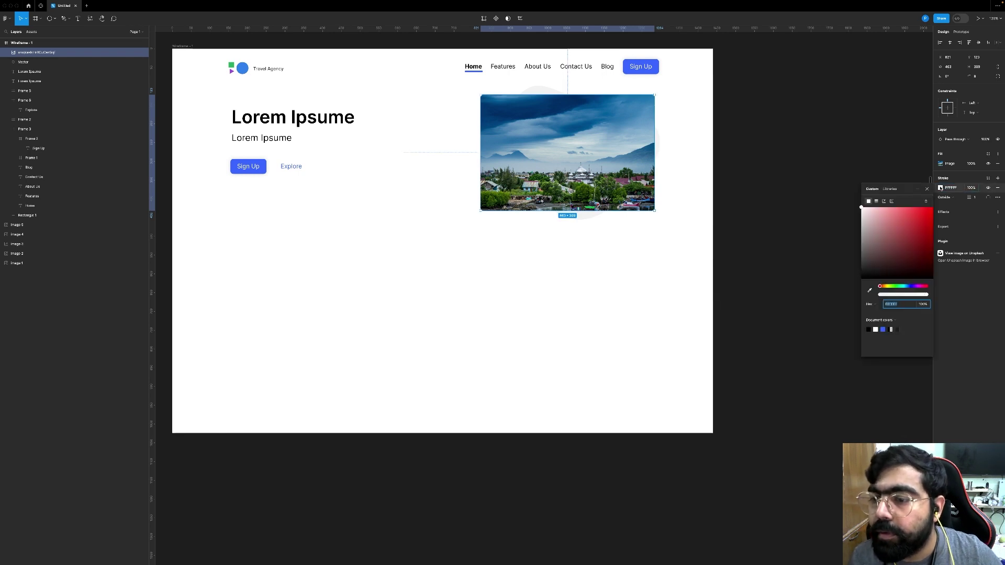
click(883, 329)
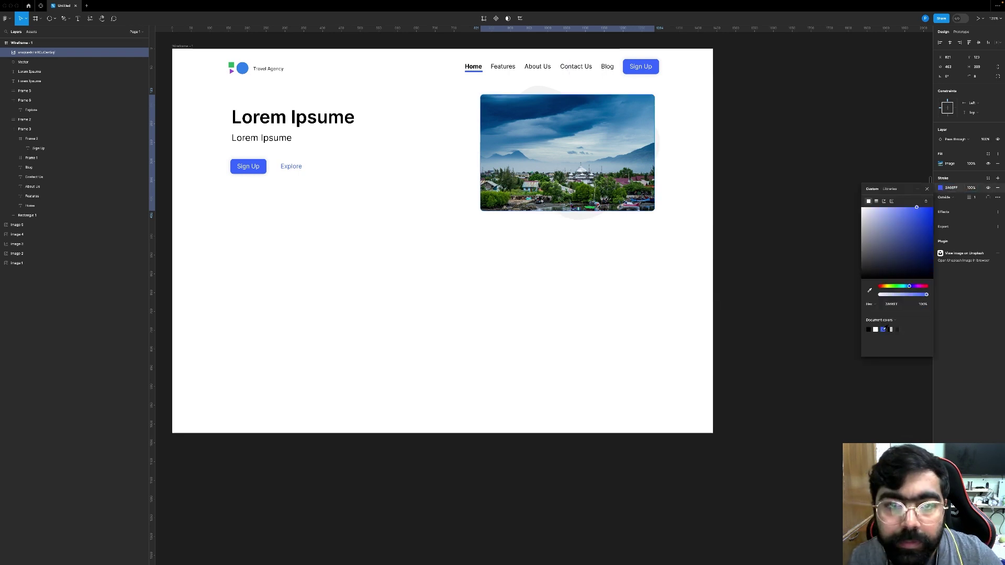
Step: Set the photo's stroke weight to 4 and the stroke's opacity to 10%
click(975, 197)
text(4)
key(Return)
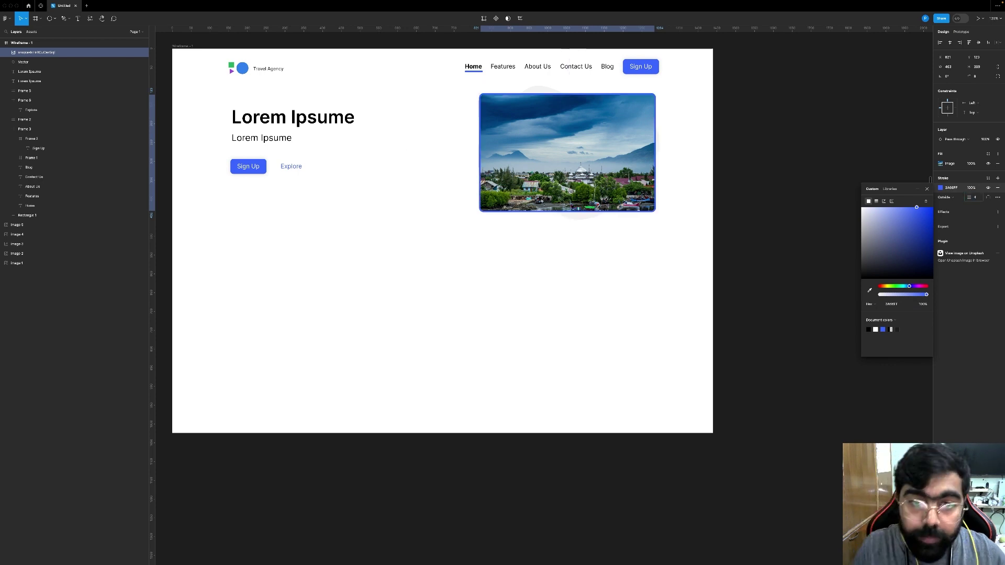
click(974, 191)
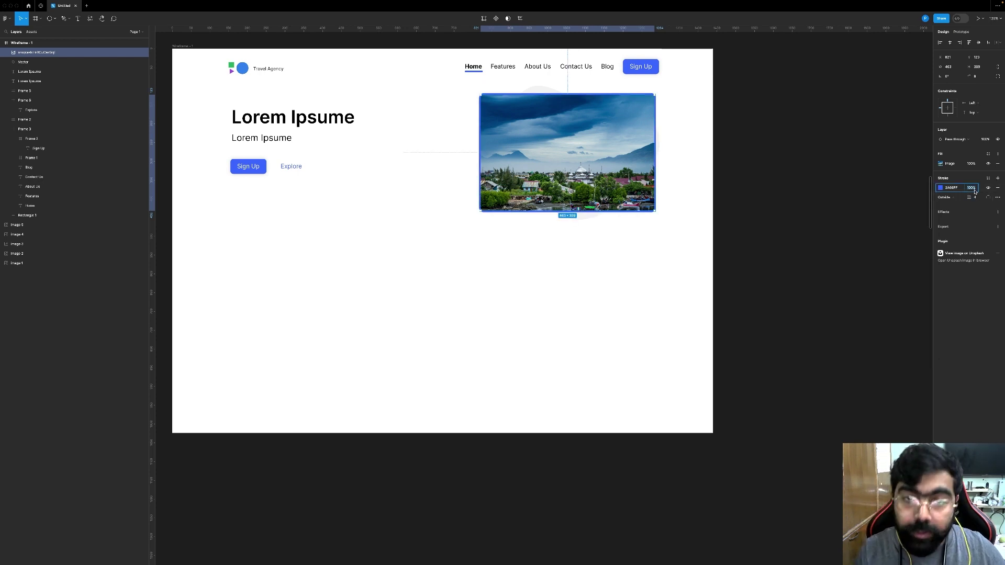
text(30)
key(Return)
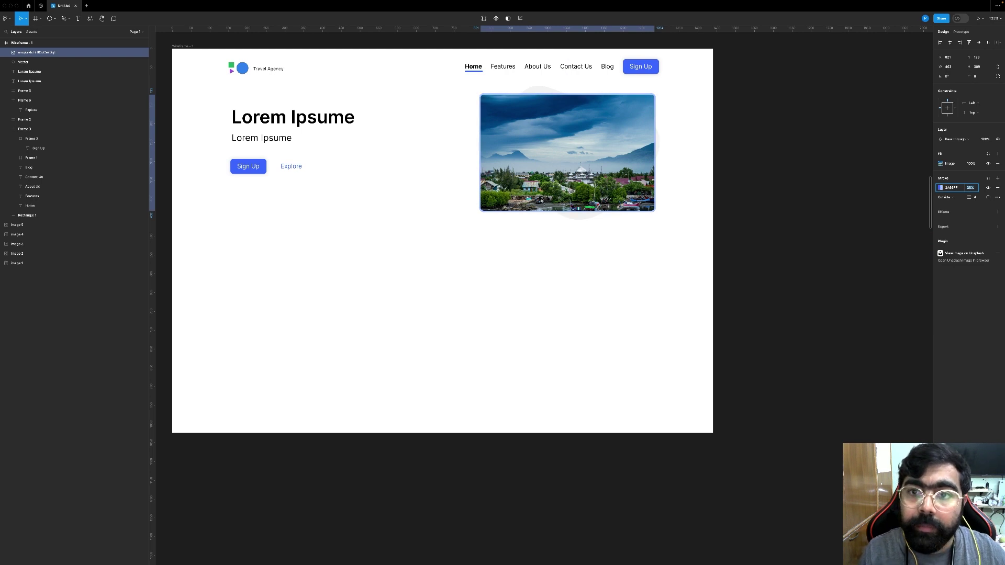
text(10)
key(Return)
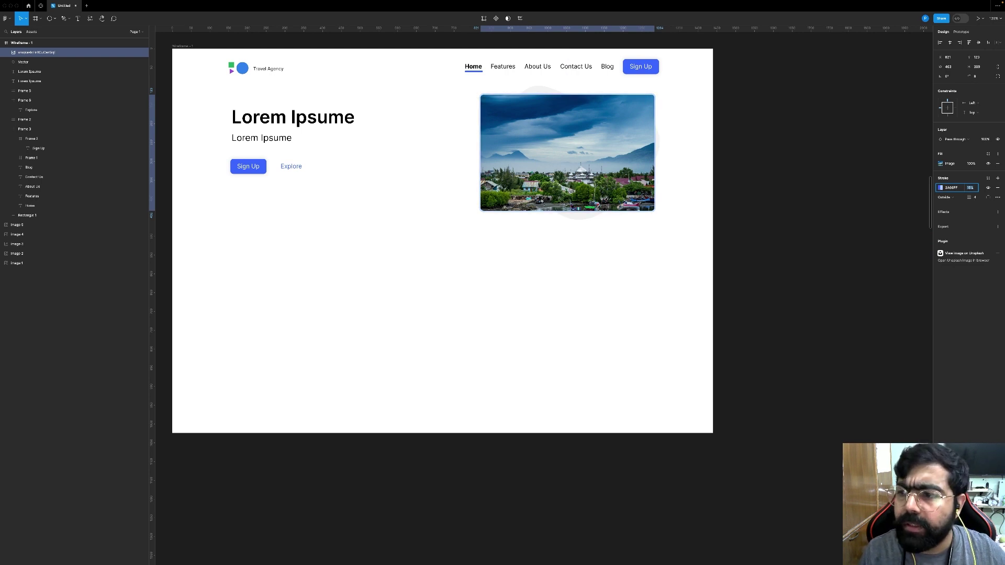
key(Escape)
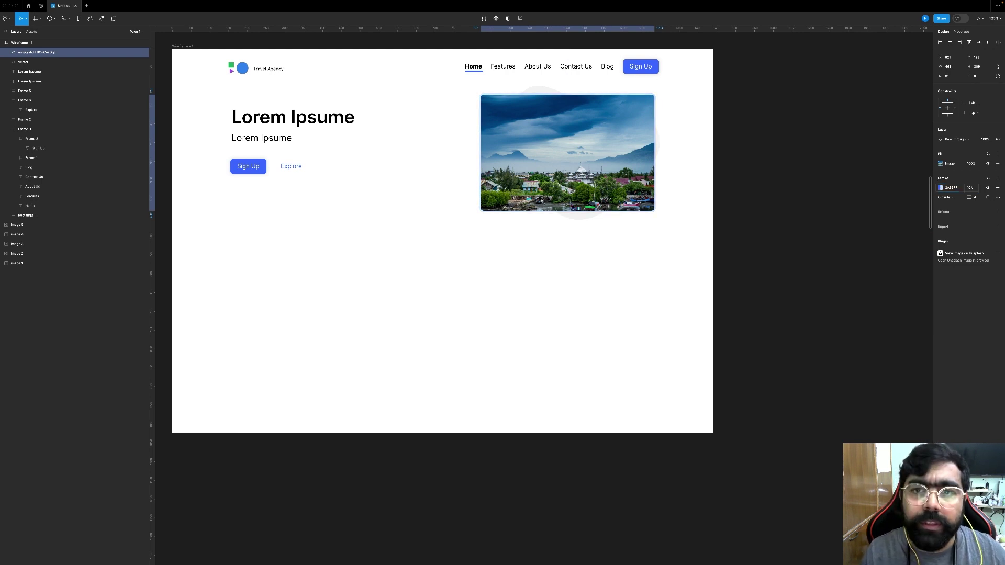
Step: Enlarge the blob from its center to about 452 wide, and shift the photo right to align with the navigation's Sign Up button
click(660, 141)
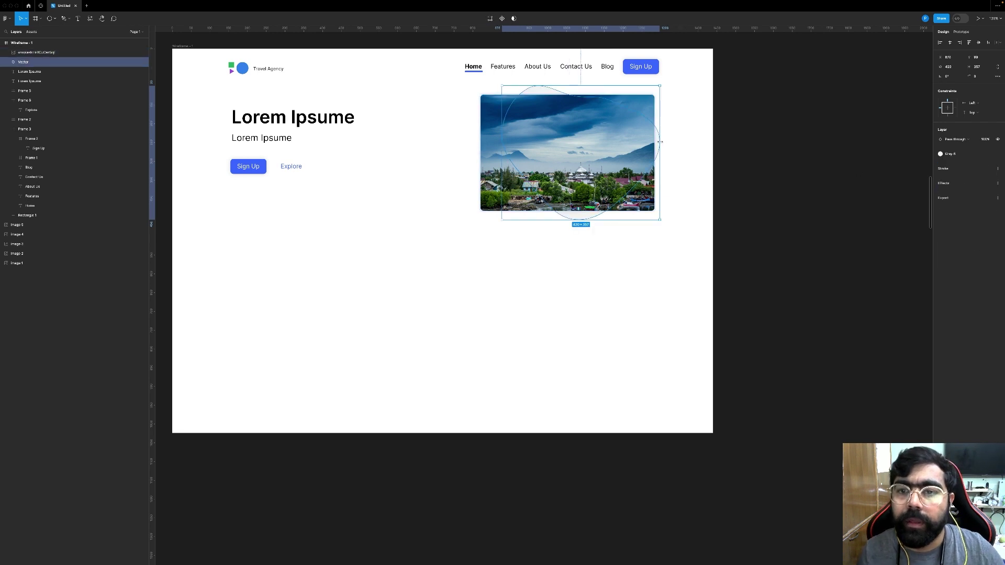
key(alt)
drag(659, 221, 666, 225)
click(797, 243)
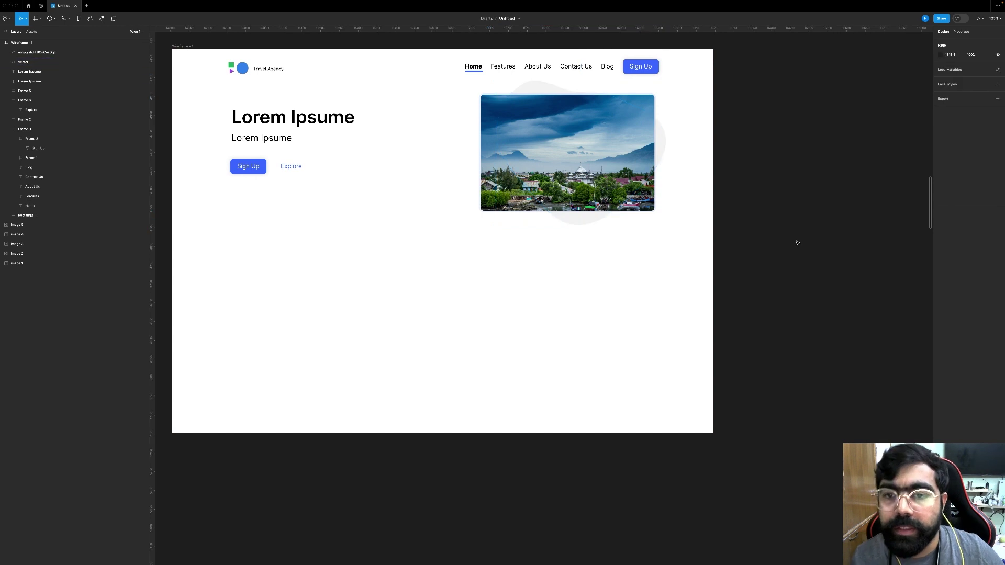
drag(631, 188, 634, 188)
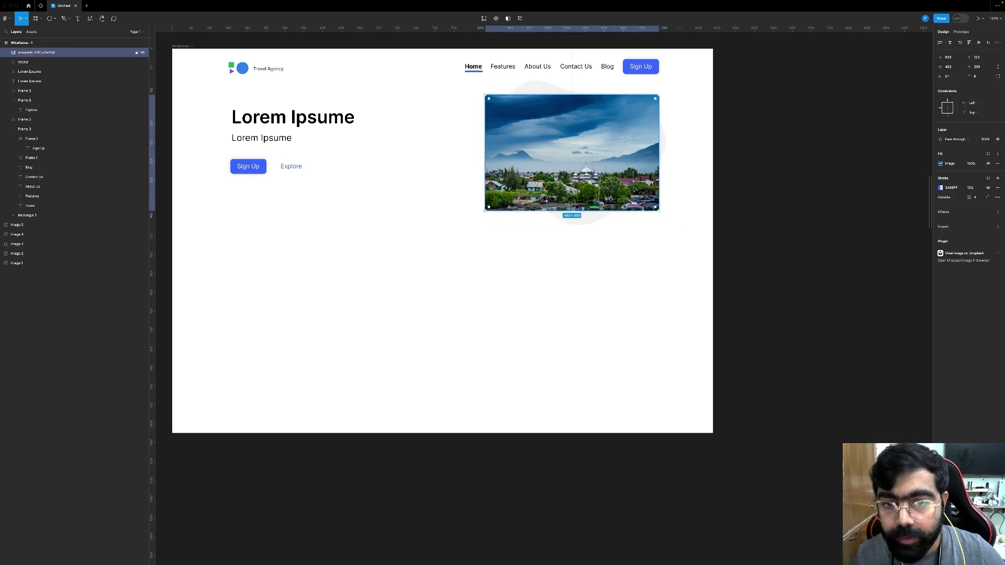
Step: Add a drop shadow to the photo with a blur of 24 and an X offset of 4
click(998, 212)
click(941, 222)
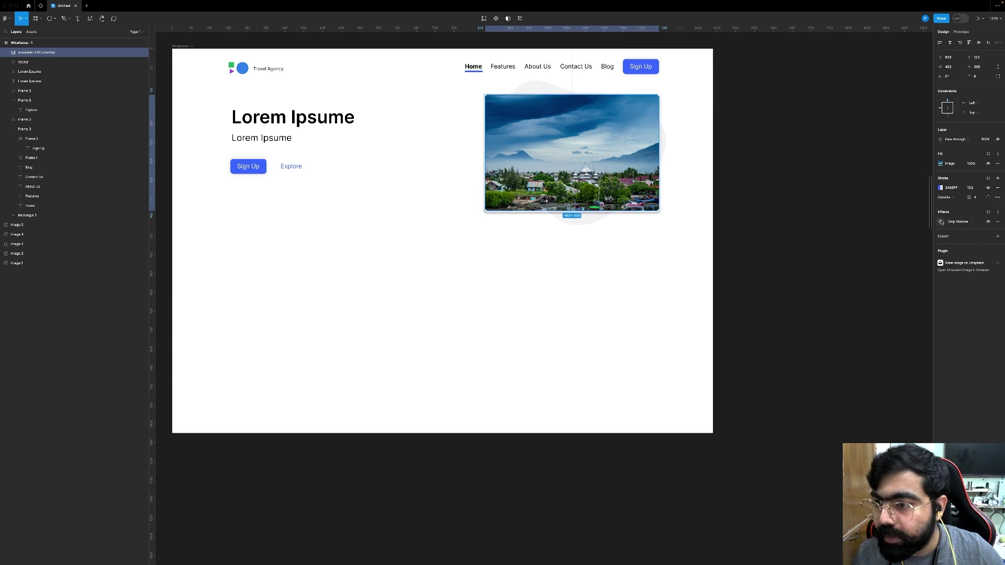
click(915, 238)
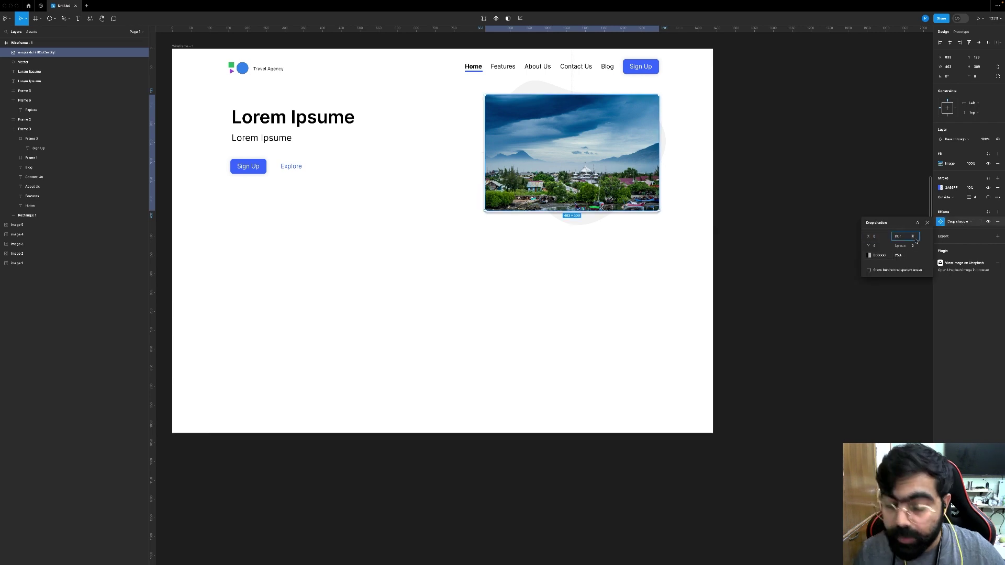
text(24)
key(Return)
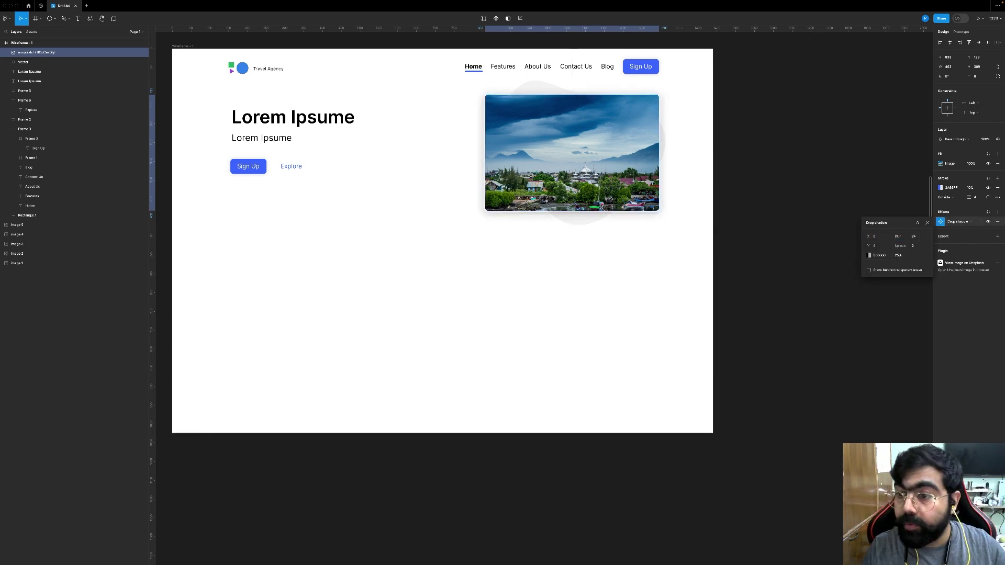
click(874, 236)
text(4)
key(Return)
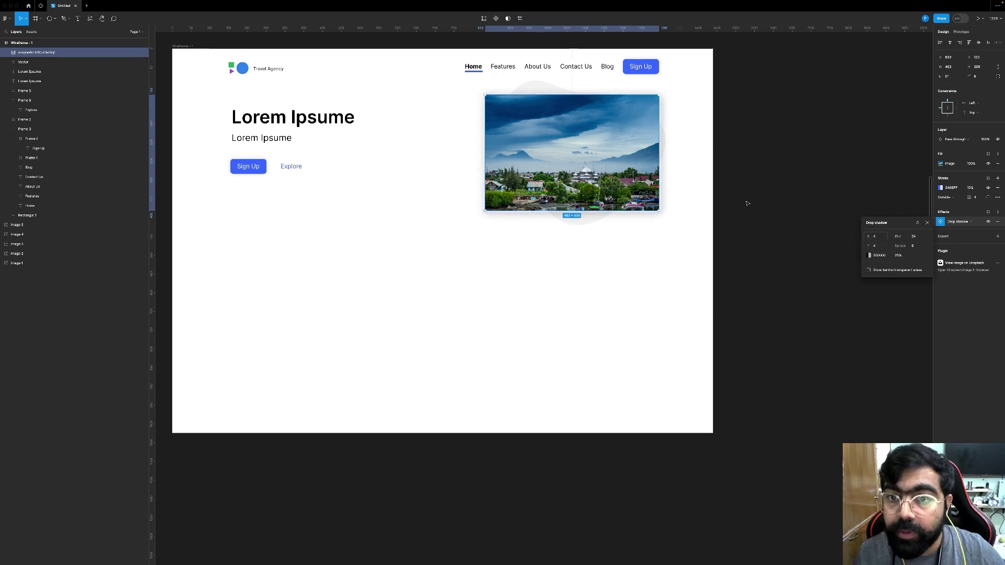
Step: Set the opacity of the photo's drop shadow to 24%
click(897, 256)
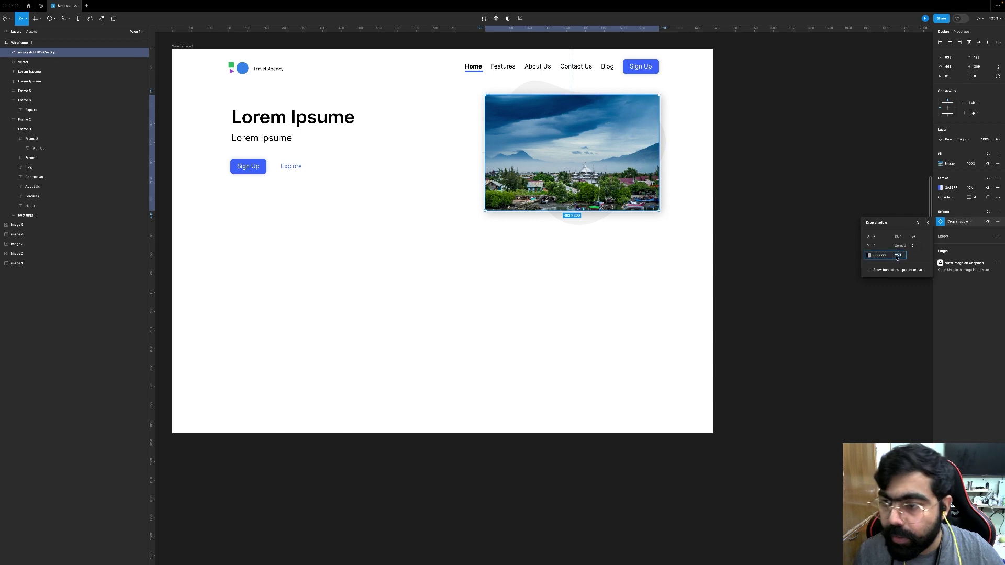
text(32)
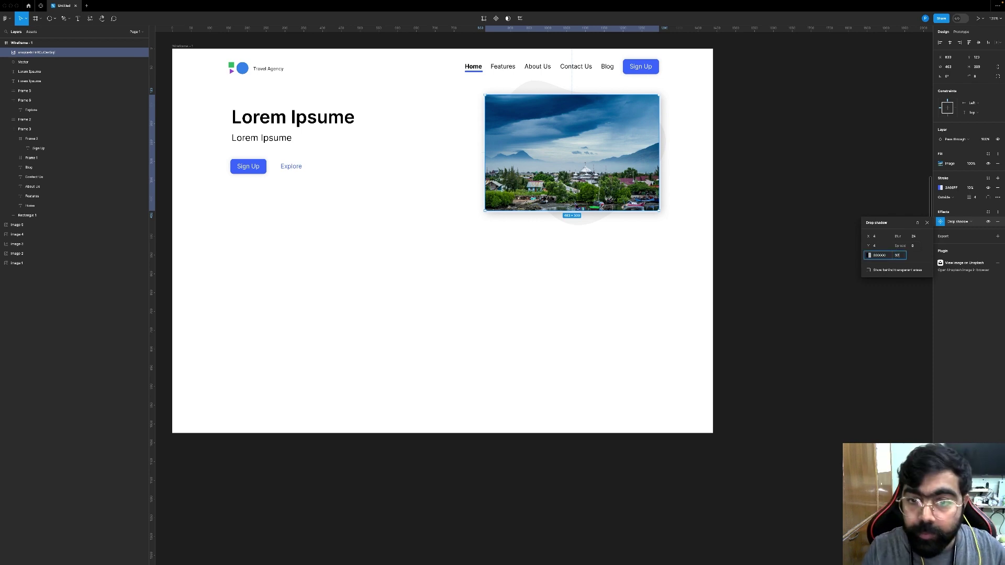
key(Return)
click(898, 256)
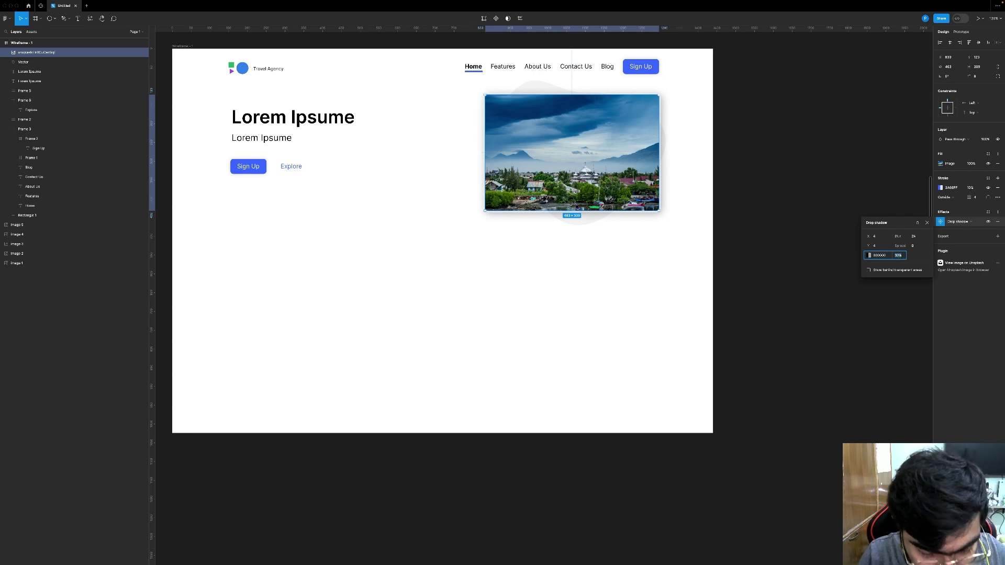
text(24)
key(Return)
Step: Hide the blob to view the hero section without it, and undo the hiding
click(595, 217)
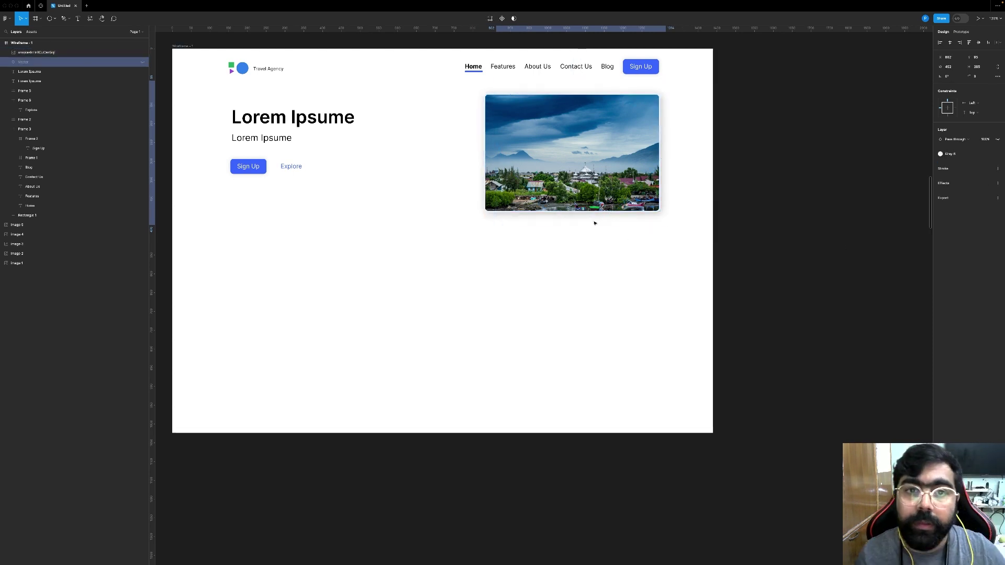
scroll(596, 226, left, 3)
scroll(596, 226, up, 2)
click(548, 315)
key(shift+1)
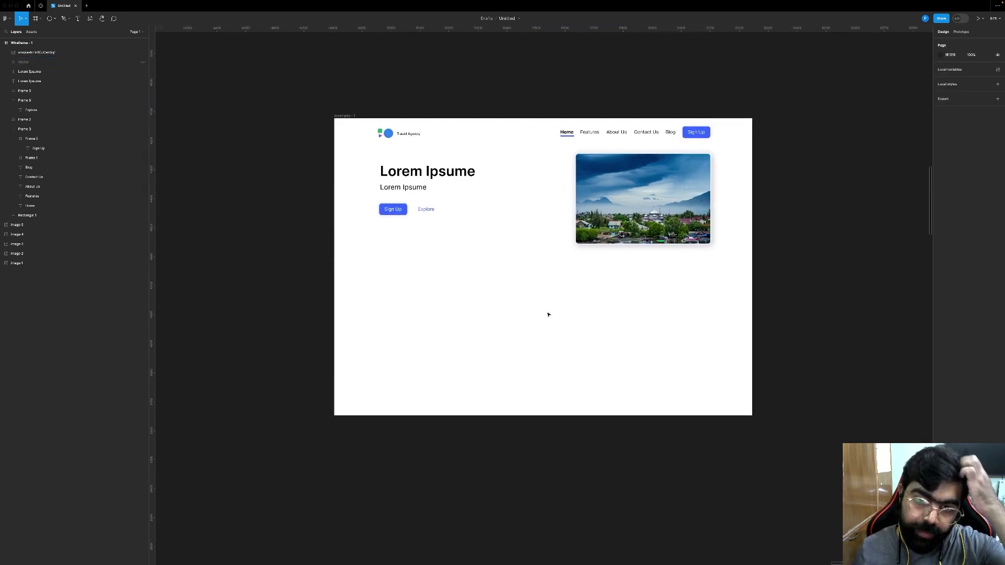
key(ctrl+z)
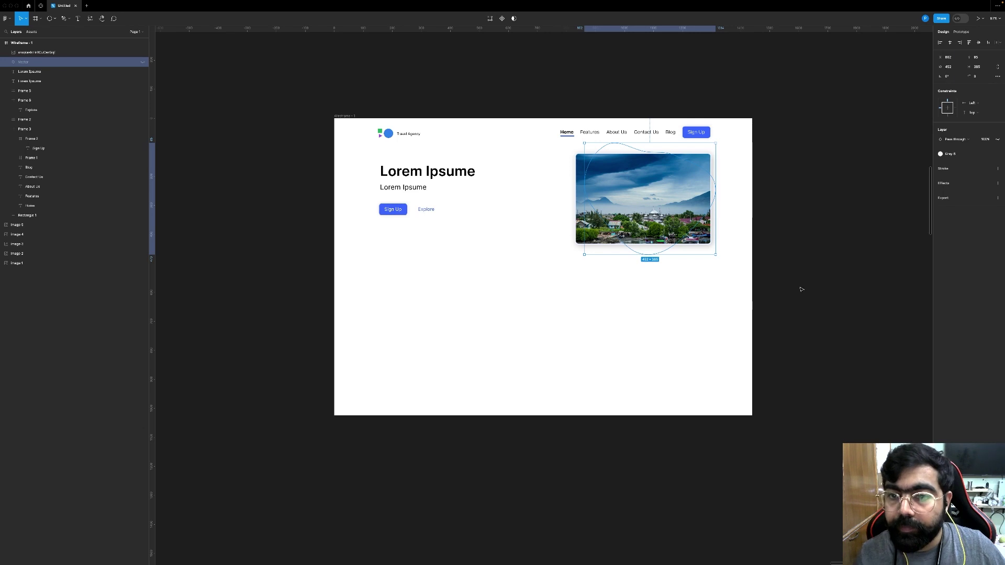
click(802, 289)
key(ctrl+z)
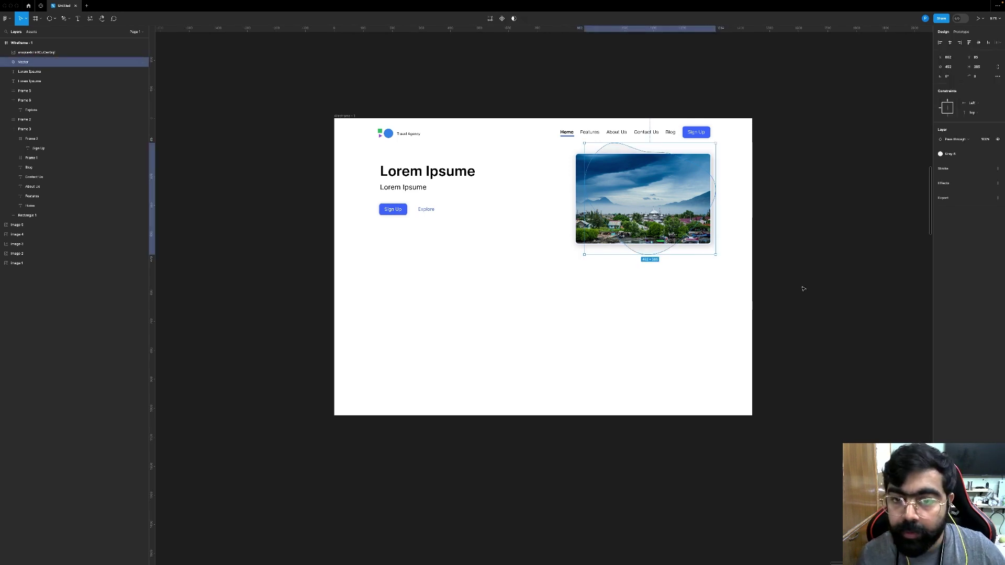
Step: Enlarge the blob from its center to about 604 × 515 and send it behind all other layers of the wireframe
drag(715, 255, 740, 278)
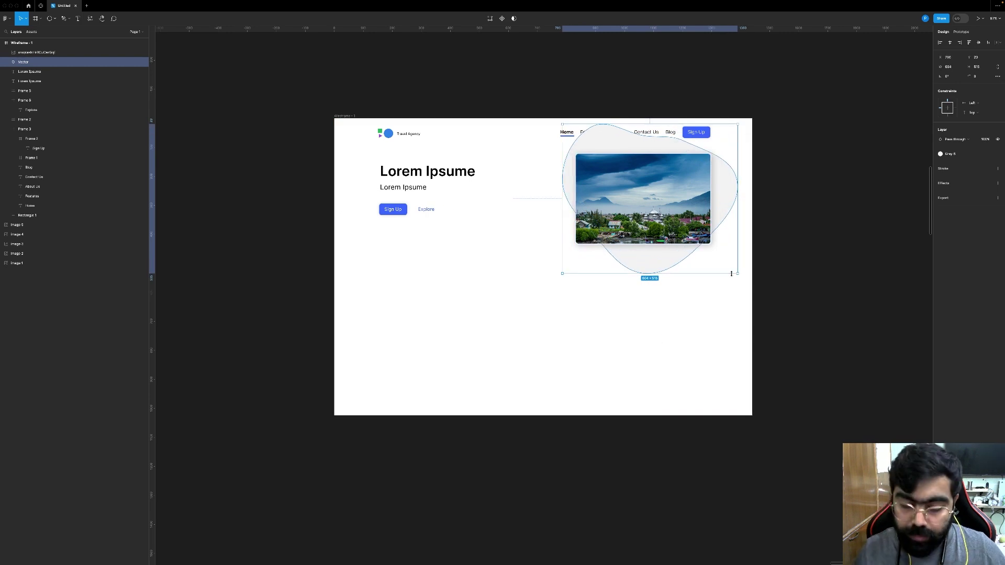
key(ctrl+shift+bracketleft)
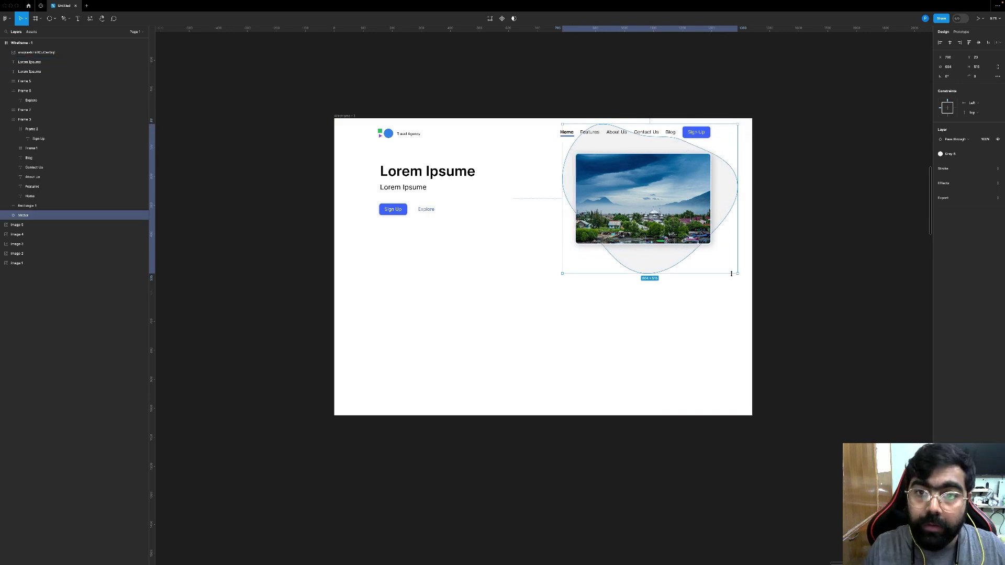
Step: Move the photo and the blob down together until the blob sits clear of the navigation bar
shift+click(680, 201)
key(shift+Down)
key(shift+Down)
key(shift+Down)
key(shift+Down)
key(shift+Down)
key(shift+Down)
key(shift+Down)
key(shift+Down)
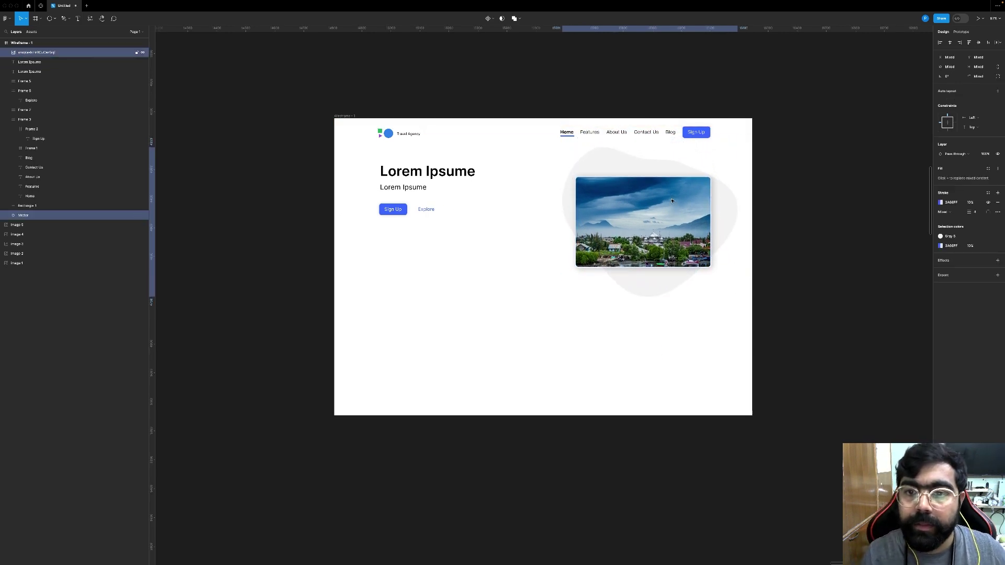
click(777, 246)
Step: Enlarge the village photo proportionally and reposition it over the upper part of the blob
click(596, 247)
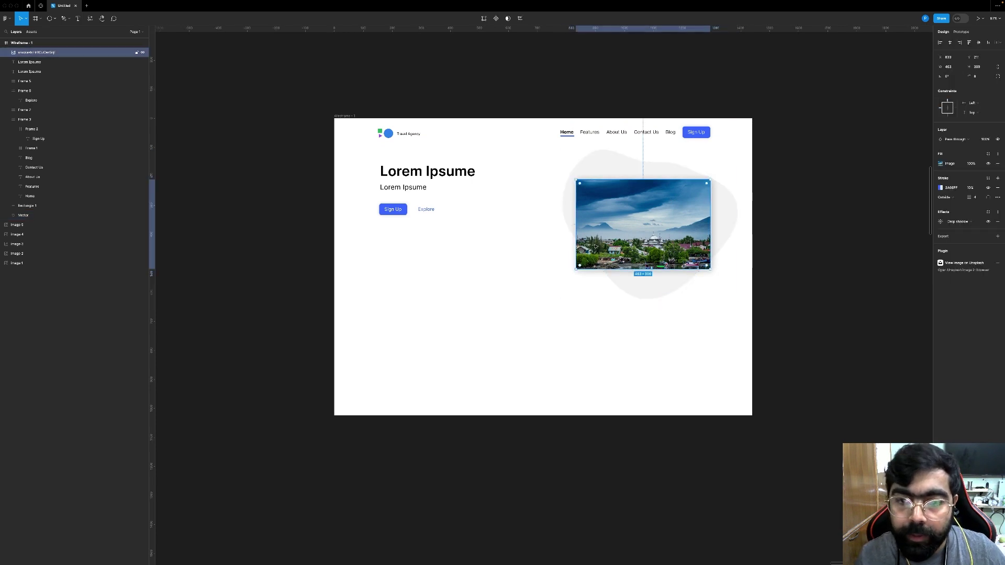
drag(576, 269, 555, 277)
drag(602, 248, 595, 238)
Step: Recolor the blob with a dark green sampled from the trees in the village photo
click(651, 292)
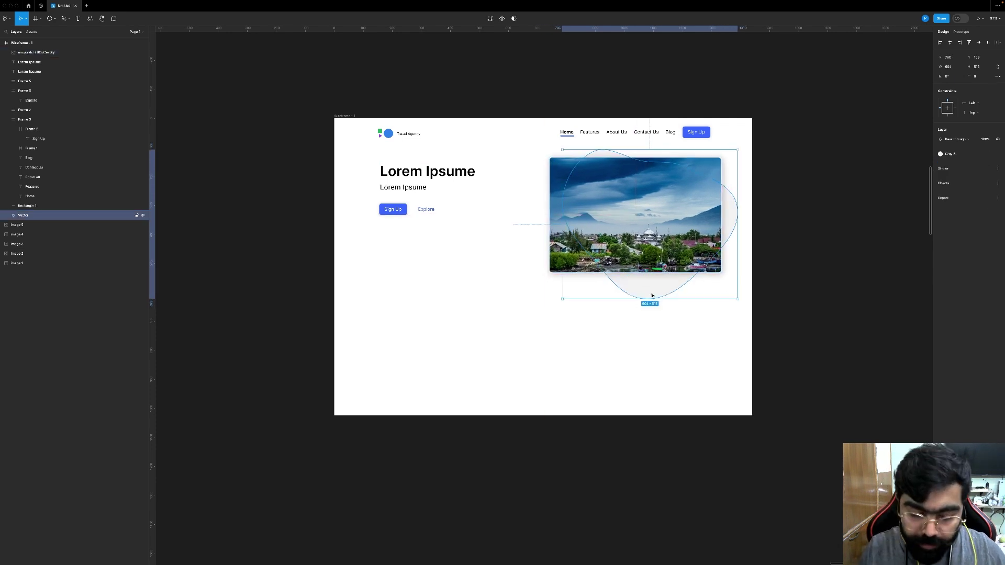
key(i)
click(904, 54)
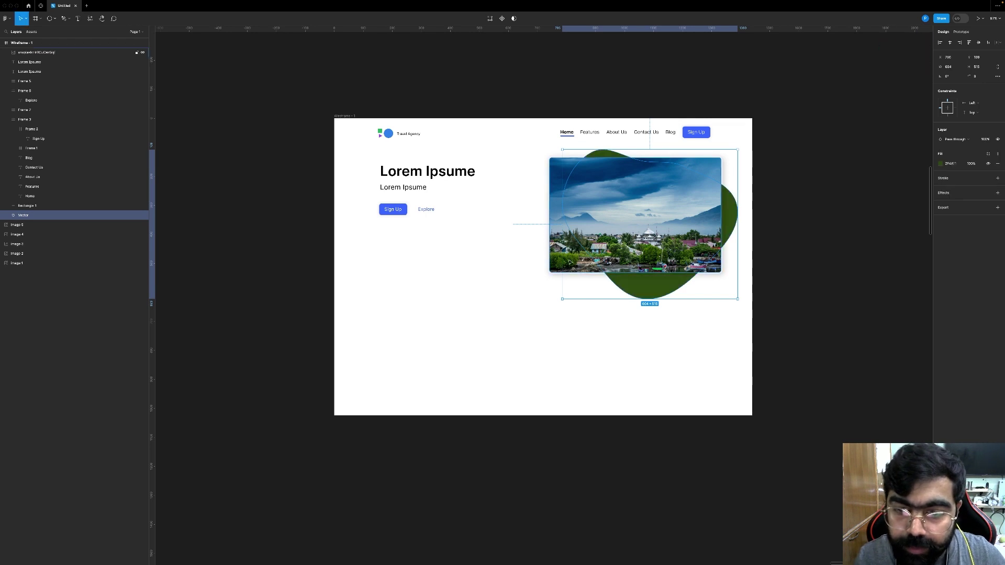
Step: Lower the green blob's opacity to 10% and move the village photo slightly to the right over it
key(1)
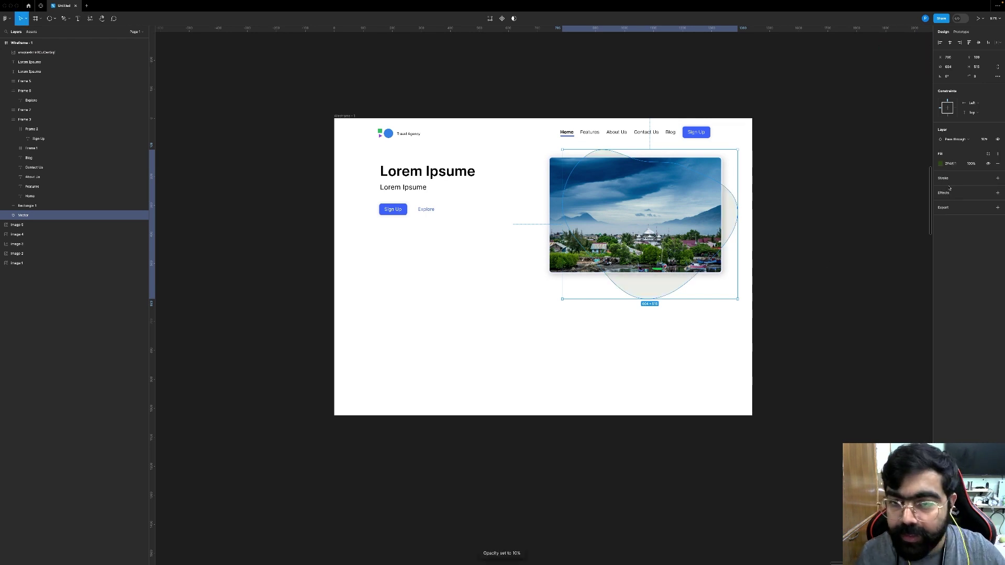
click(859, 219)
scroll(858, 219, down, 1)
scroll(859, 220, left, 1)
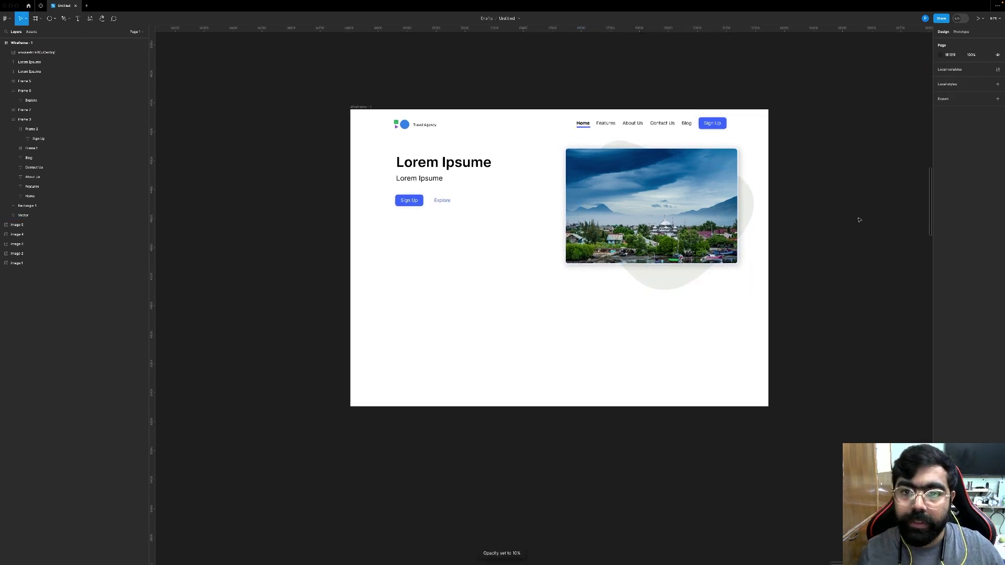
click(712, 204)
drag(712, 203, 719, 203)
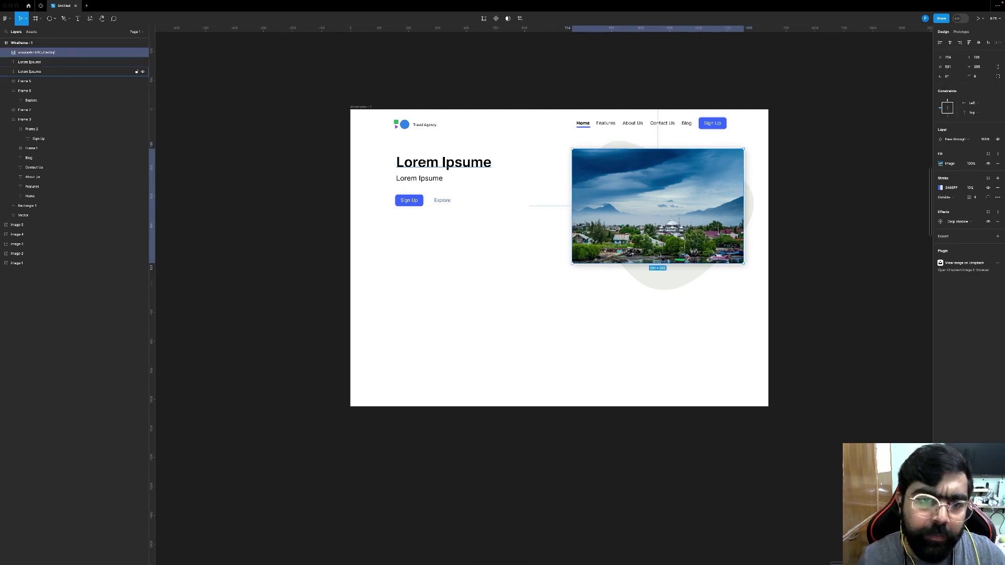
Step: Replace the hero heading's placeholder with "Don't Listen to what they sya, Go see" and widen its text box slightly
click(408, 163)
double_click(407, 163)
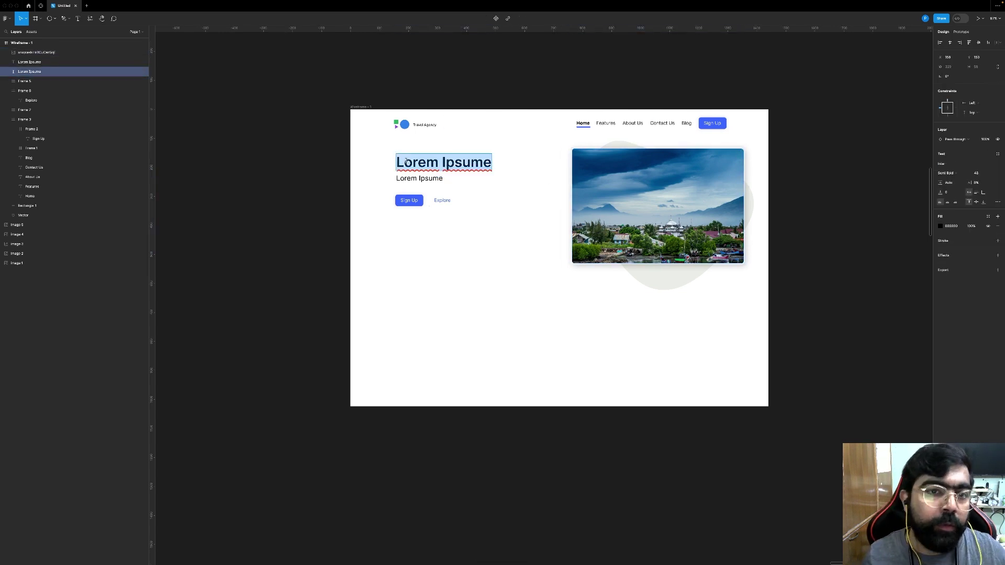
scroll(408, 163, left, 5)
key(shift+1)
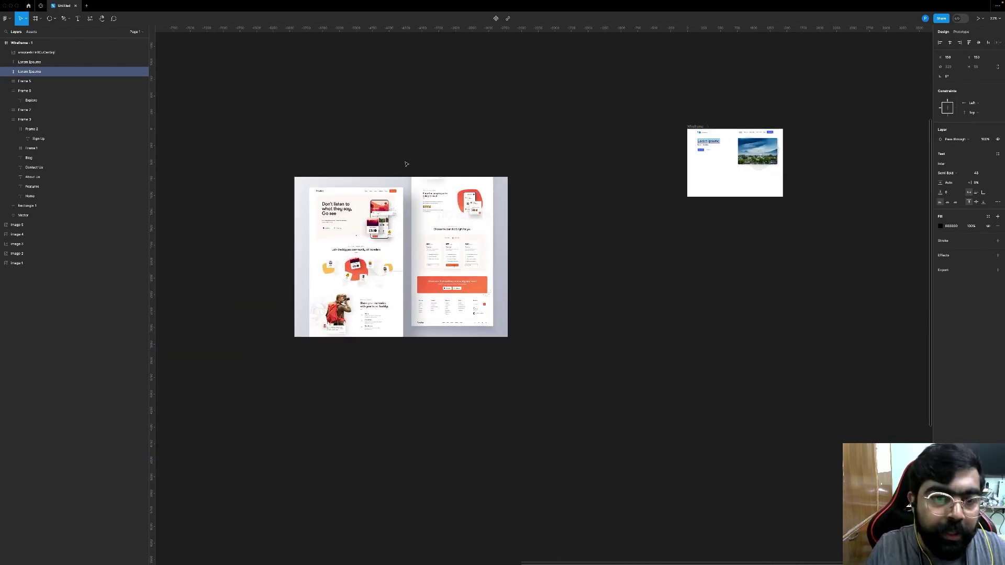
text(Don't L)
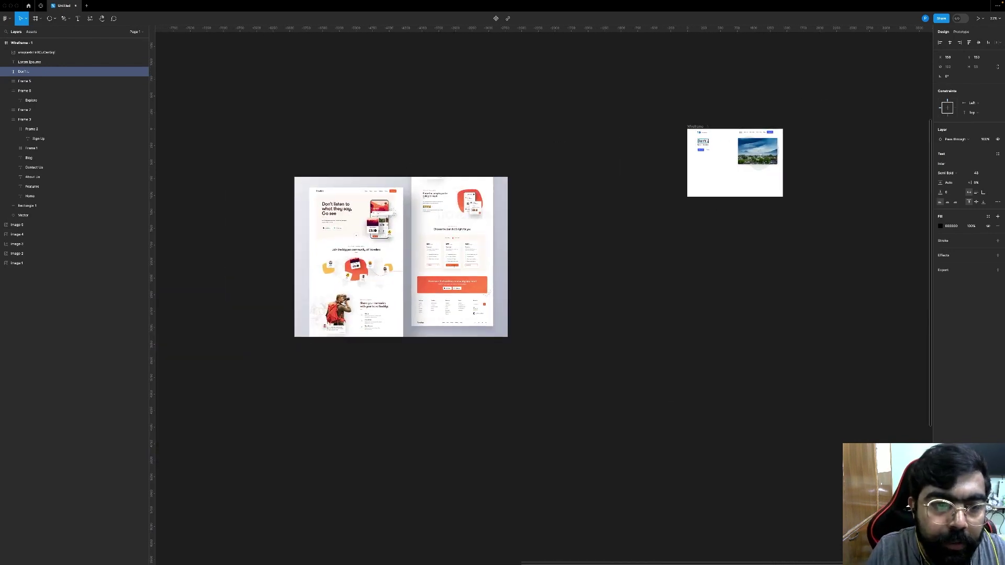
text(isten to what they say,)
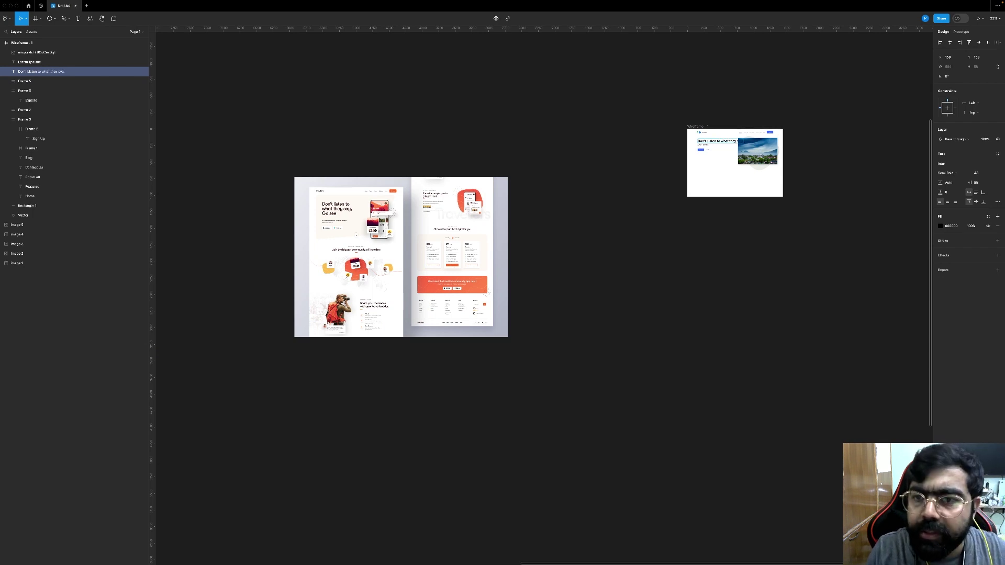
text( Go see)
key(Escape)
ctrl+scroll(727, 144, up, 5)
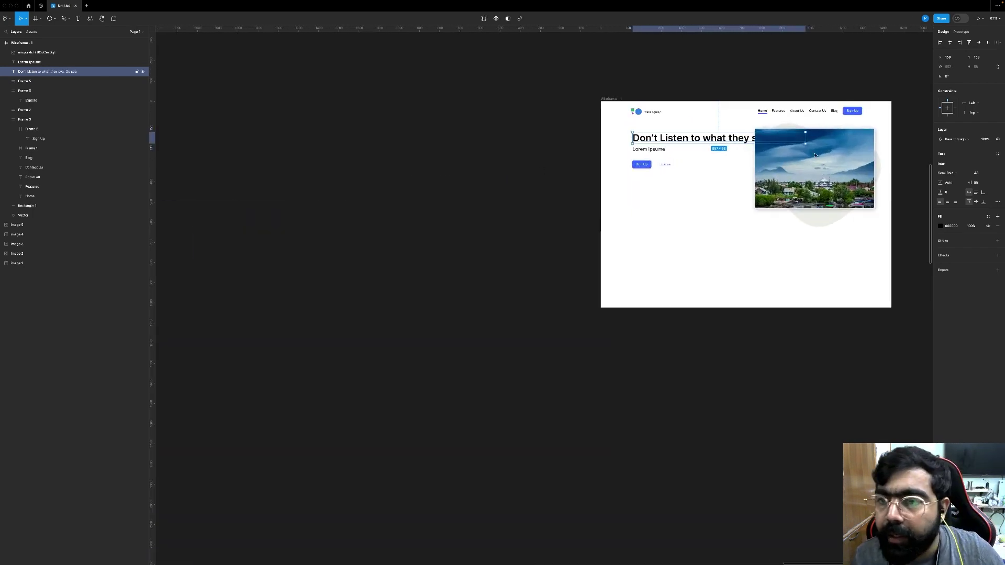
drag(793, 137, 815, 135)
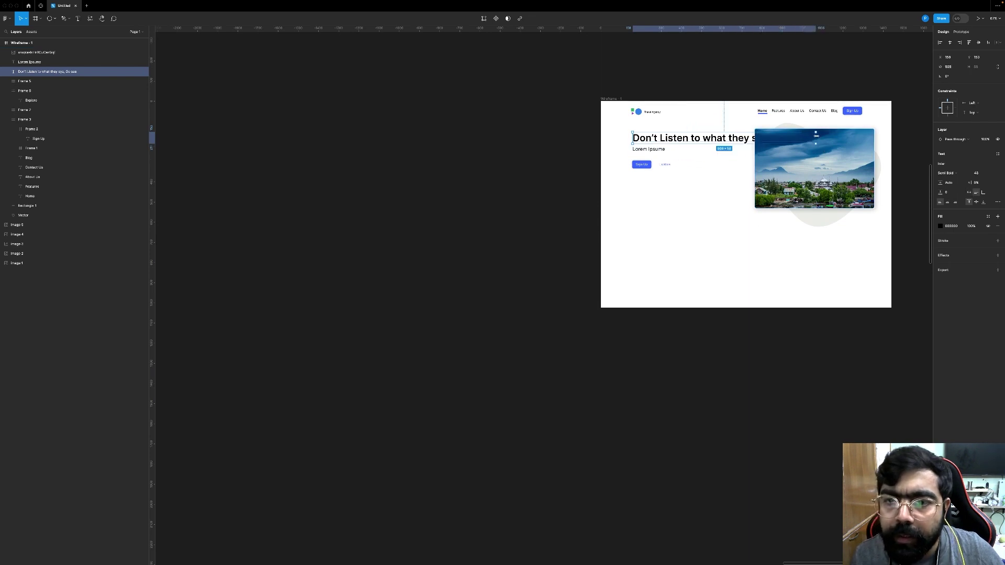
Step: Move the subheading and the Sign Up and Explore buttons down together to free room below the heading
click(649, 149)
shift+click(662, 165)
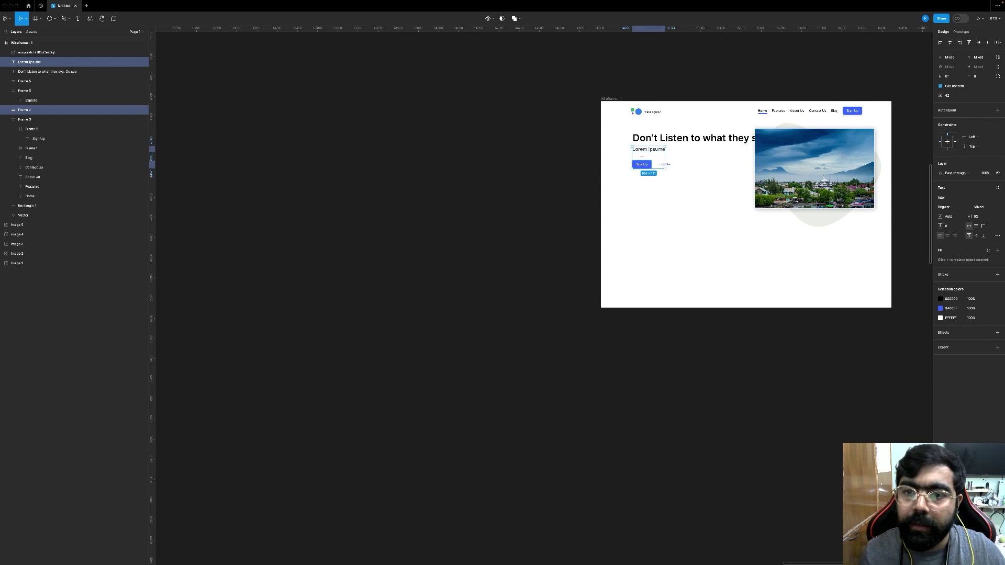
shift+click(665, 164)
key(shift+Down)
key(shift+Down)
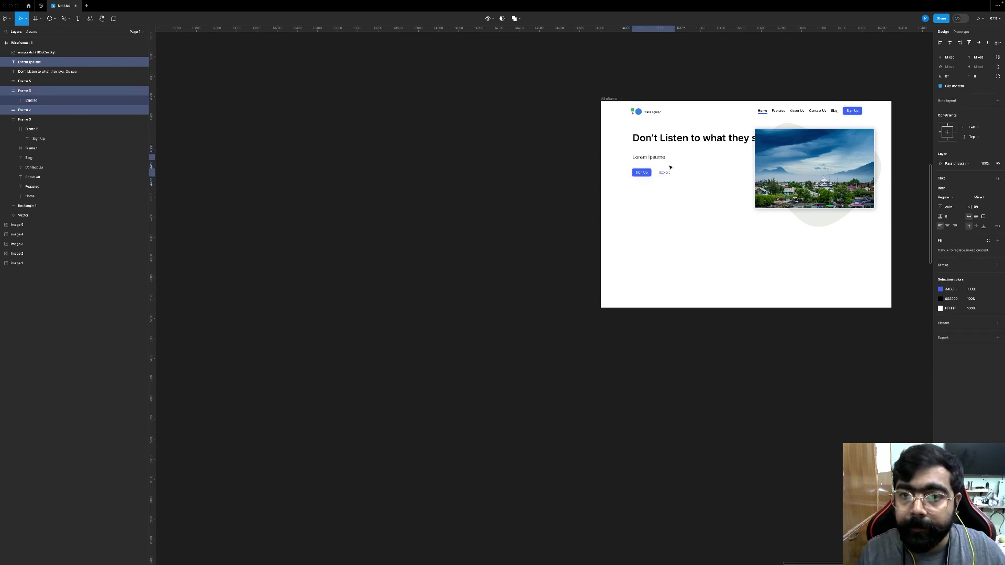
key(shift+Down)
key(shift+Down)
Step: Narrow the heading's text box so it wraps onto two lines clear of the photo, and set its line height to 150%
click(722, 143)
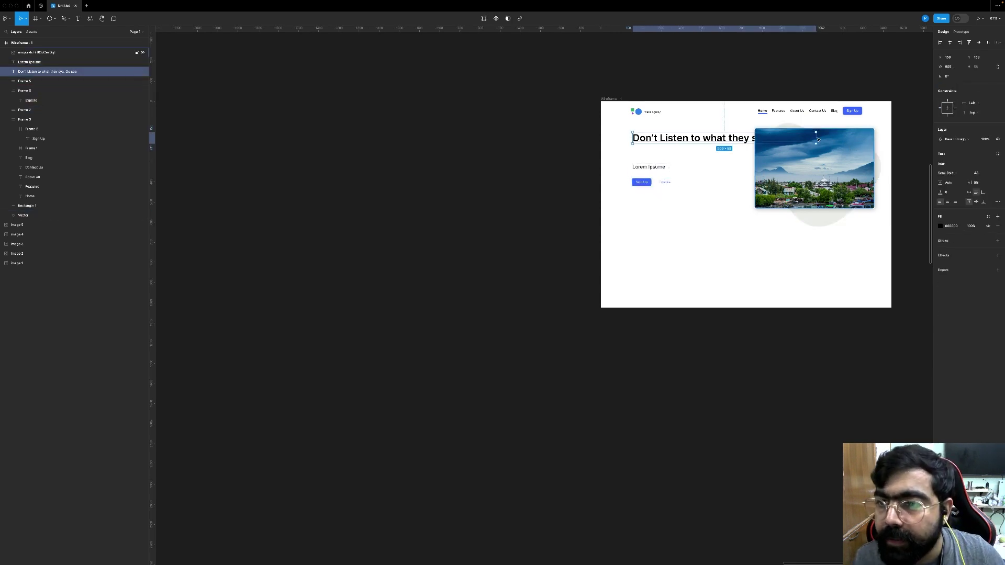
drag(815, 139, 738, 141)
click(957, 184)
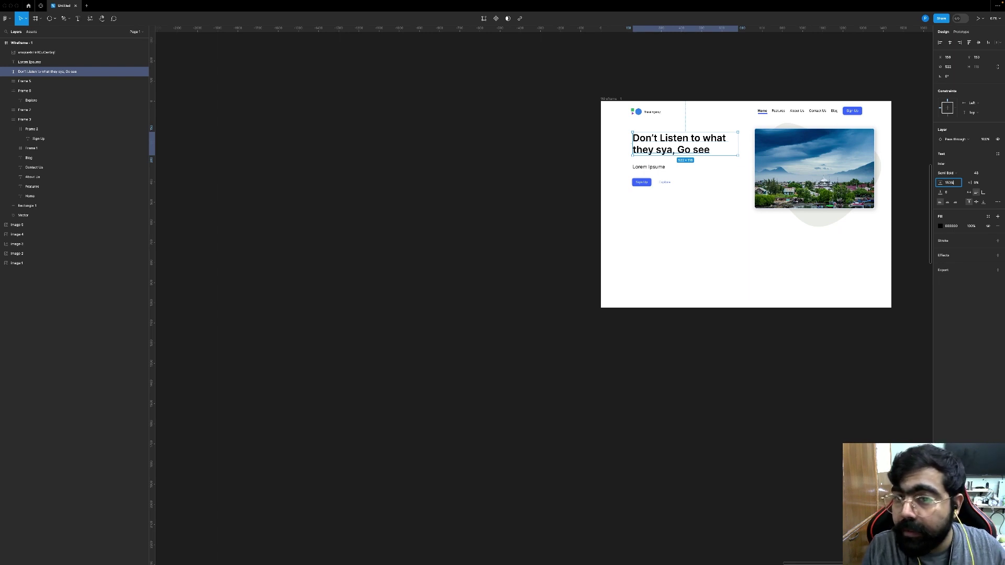
text(150%)
key(Return)
Step: Move the subheading and both hero buttons a little further down below the two-line heading
click(659, 167)
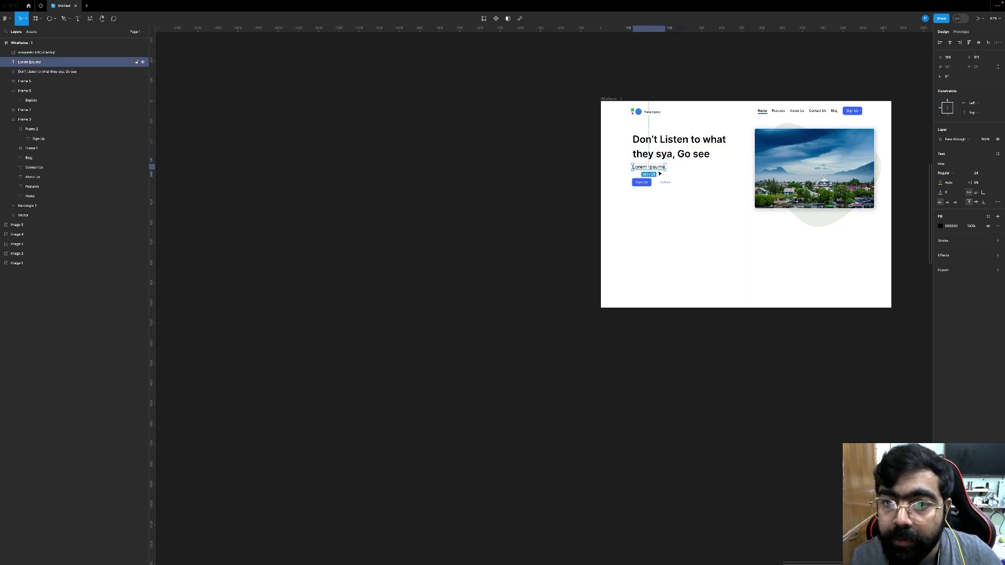
click(641, 182)
shift+click(665, 181)
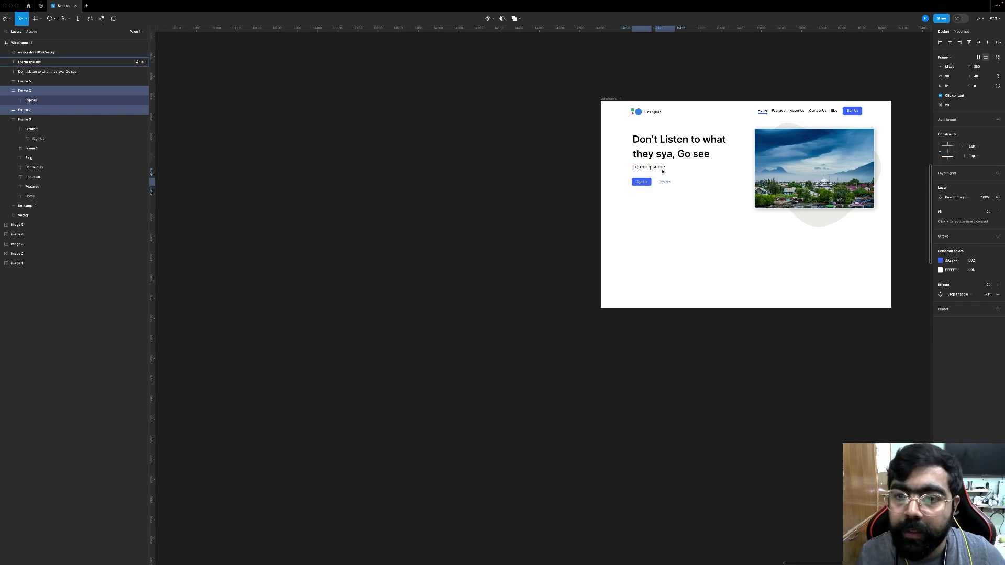
shift+click(662, 170)
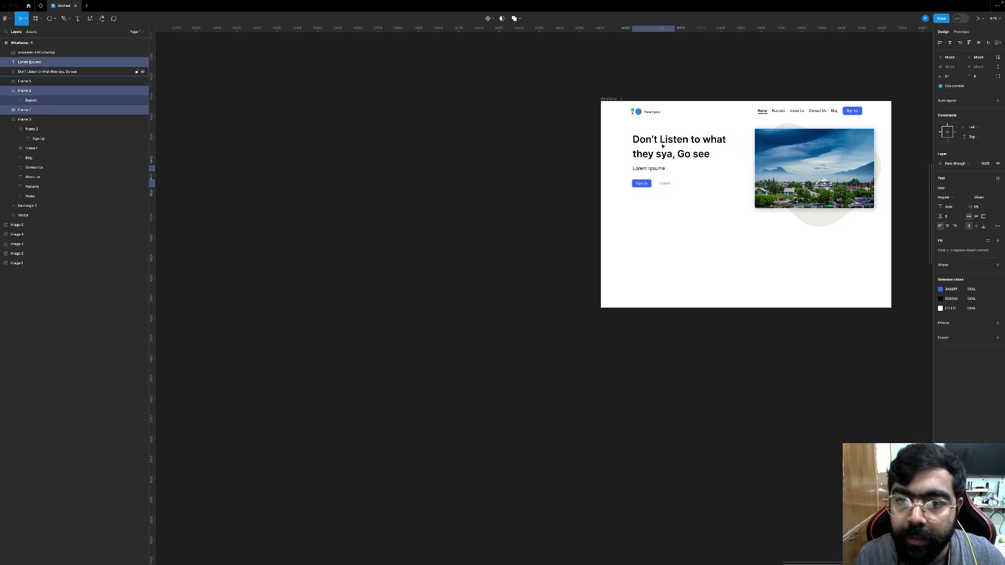
key(shift+Down)
key(shift+Down)
Step: Correct the misspelled word "sya" in the hero heading to "say"
click(662, 147)
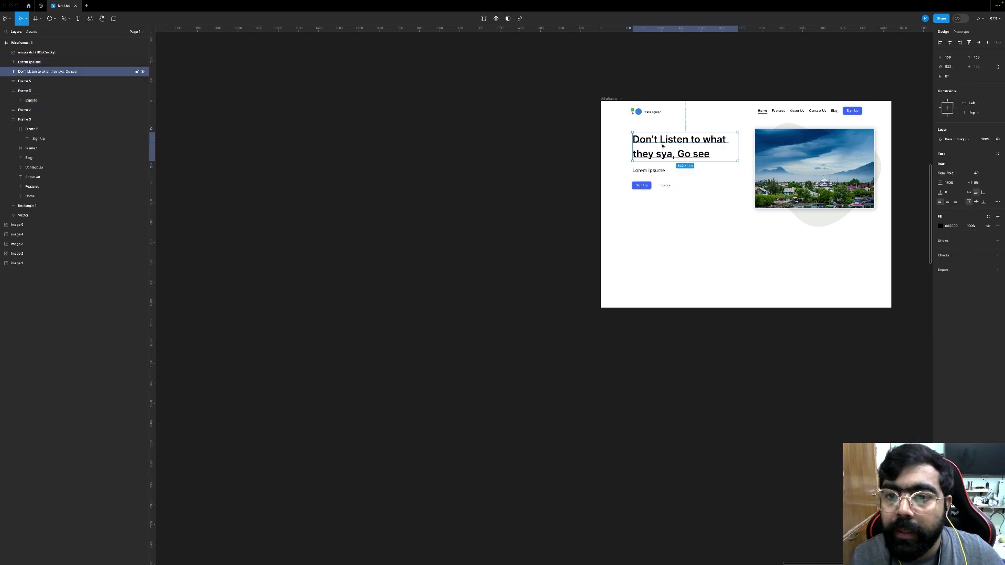
double_click(664, 153)
double_click(663, 153)
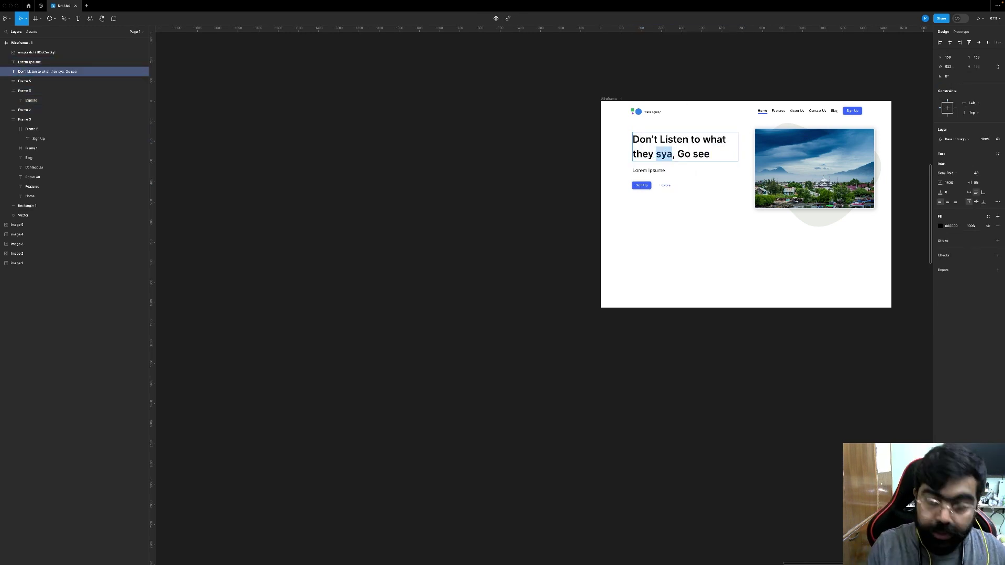
text(say)
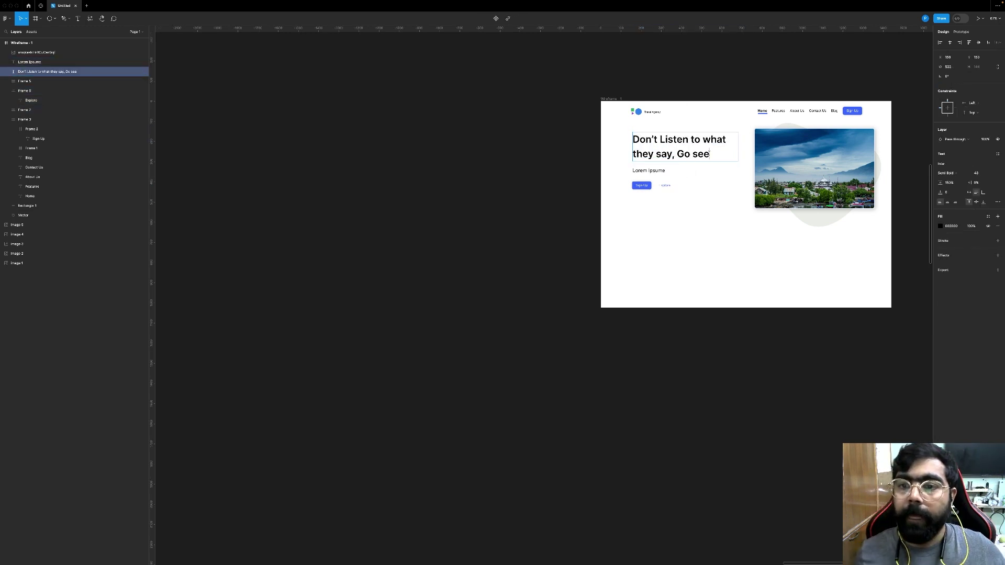
Step: Recolor the words "Go see" in the heading with the blue sampled from the hero's Sign Up button
drag(709, 152, 677, 153)
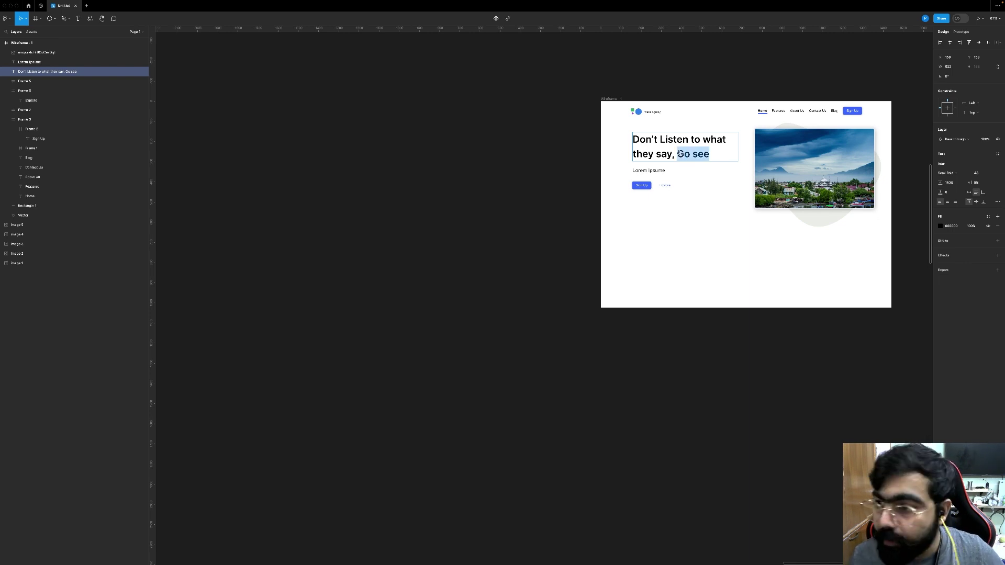
click(940, 226)
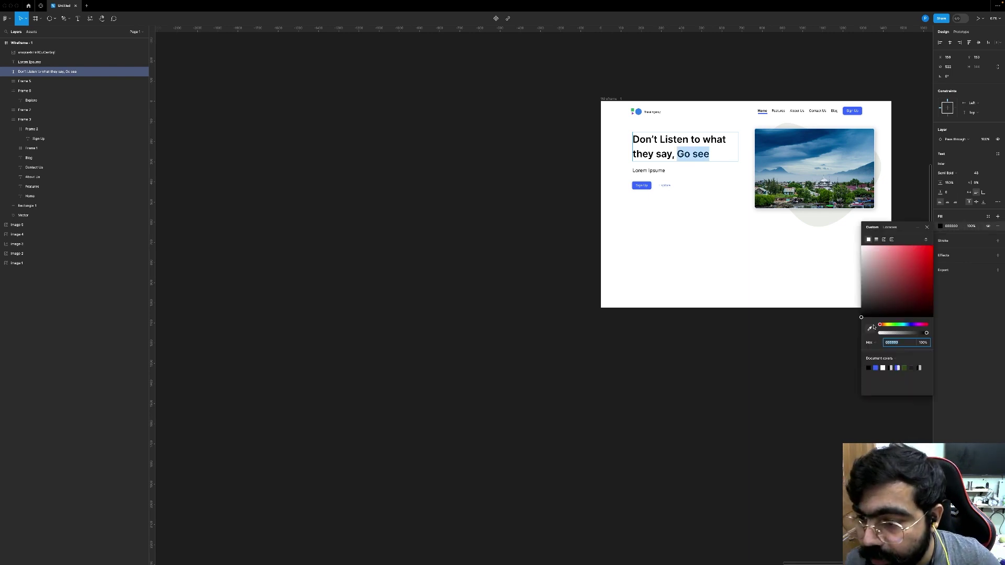
click(870, 328)
click(651, 185)
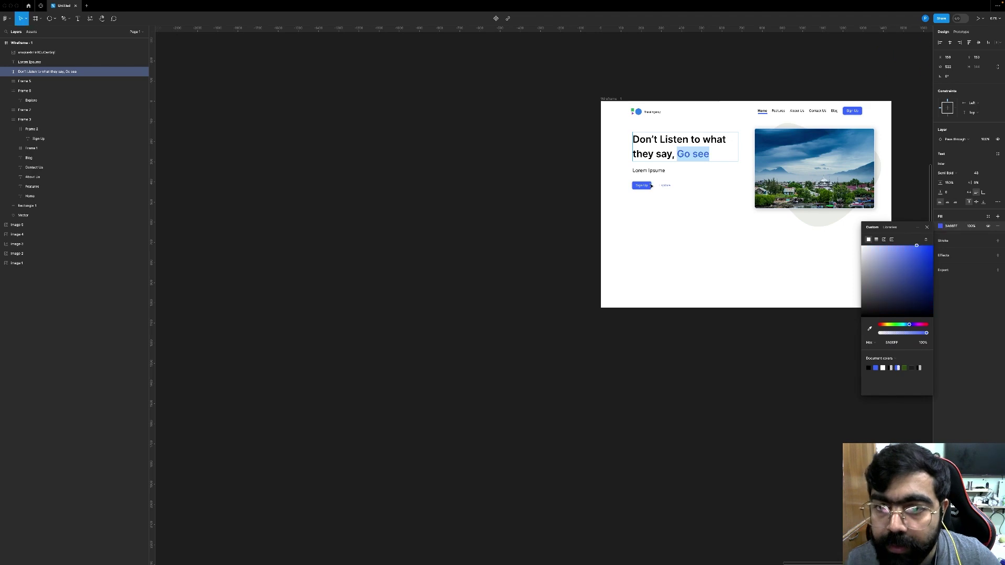
key(Escape)
click(529, 204)
Step: Add a text on the Travellers reference design reading "Your ultimate travel companion. Carrier all the information you need while travelling."
scroll(531, 205, left, 3)
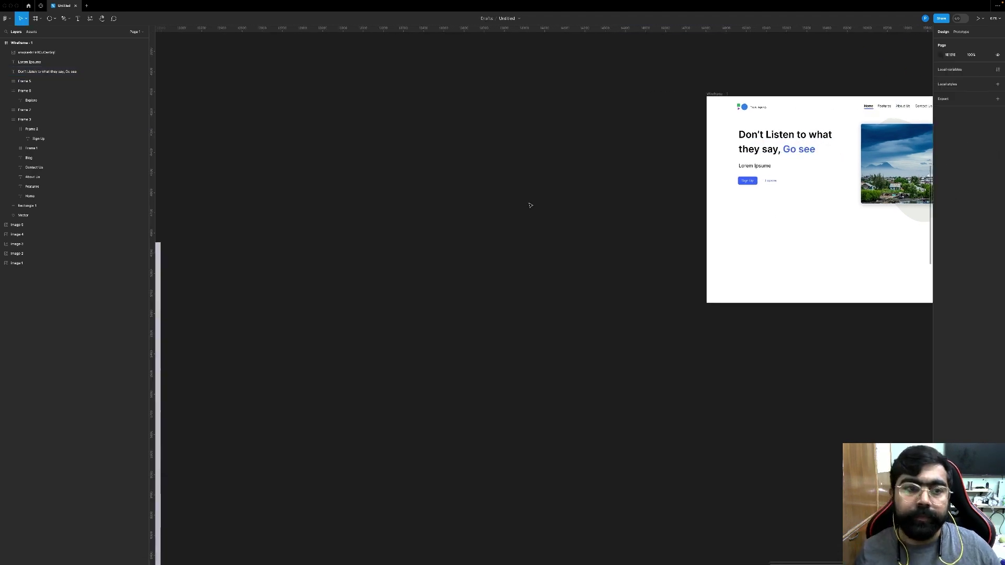
scroll(530, 205, down, 3)
scroll(531, 205, left, 3)
scroll(531, 205, up, 5)
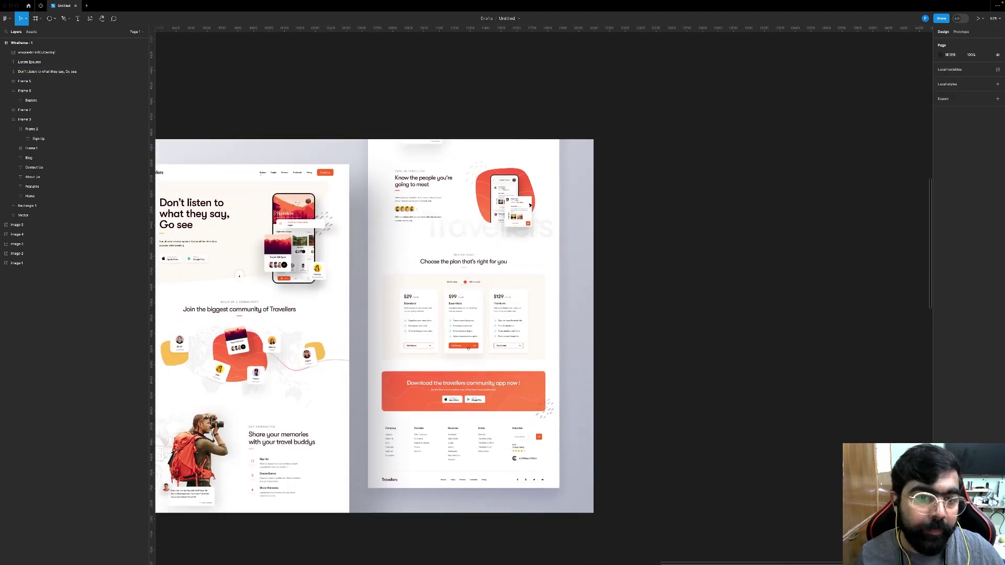
scroll(530, 205, left, 3)
scroll(530, 205, down, 1)
click(307, 189)
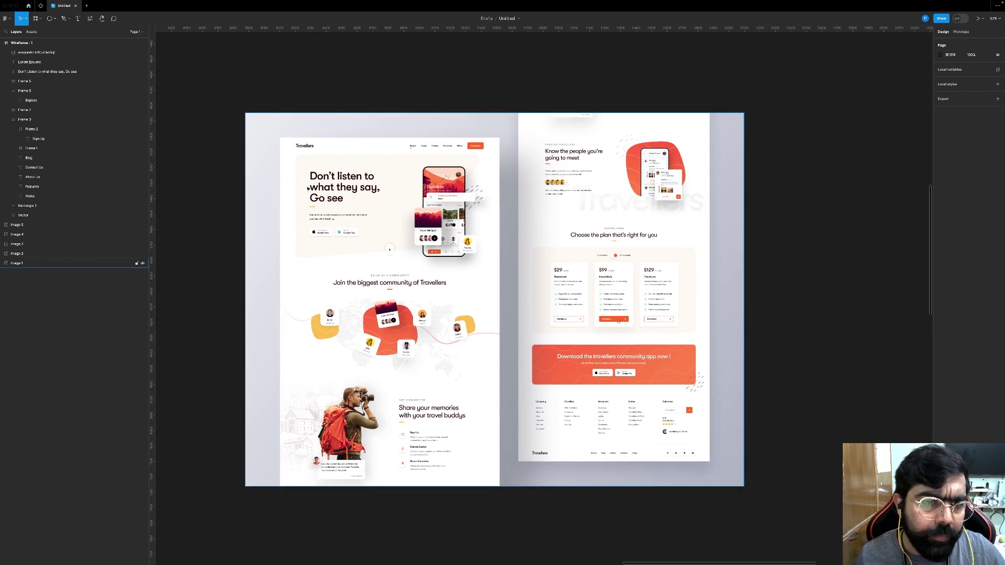
scroll(308, 189, up, 5)
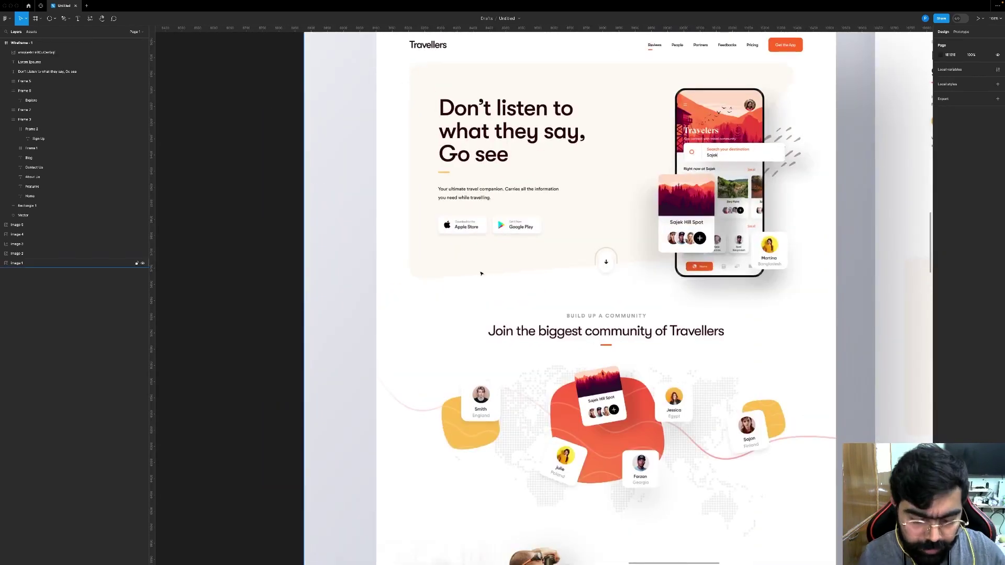
key(t)
click(481, 273)
text(Your)
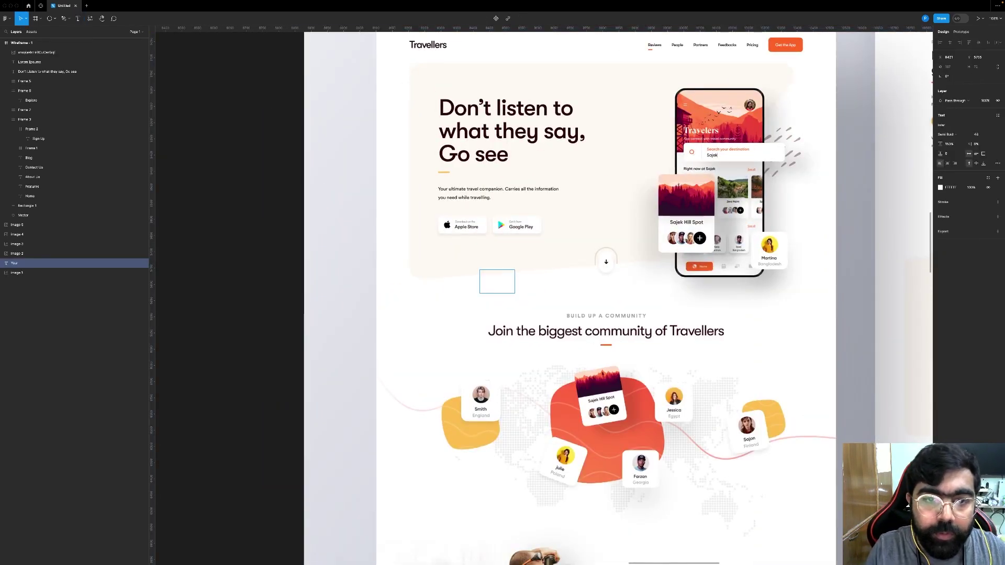
text( ultimate trav)
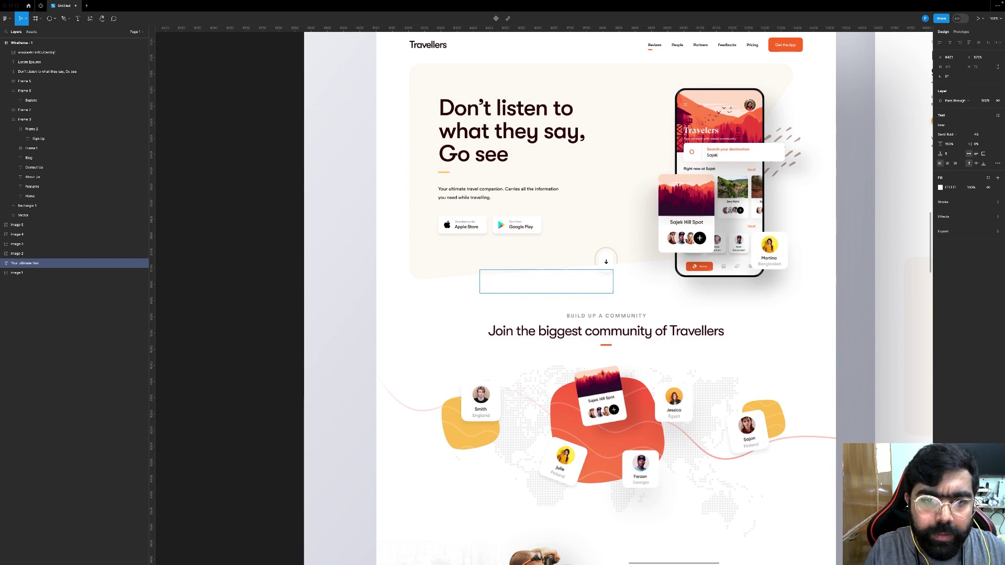
text(el companion. C)
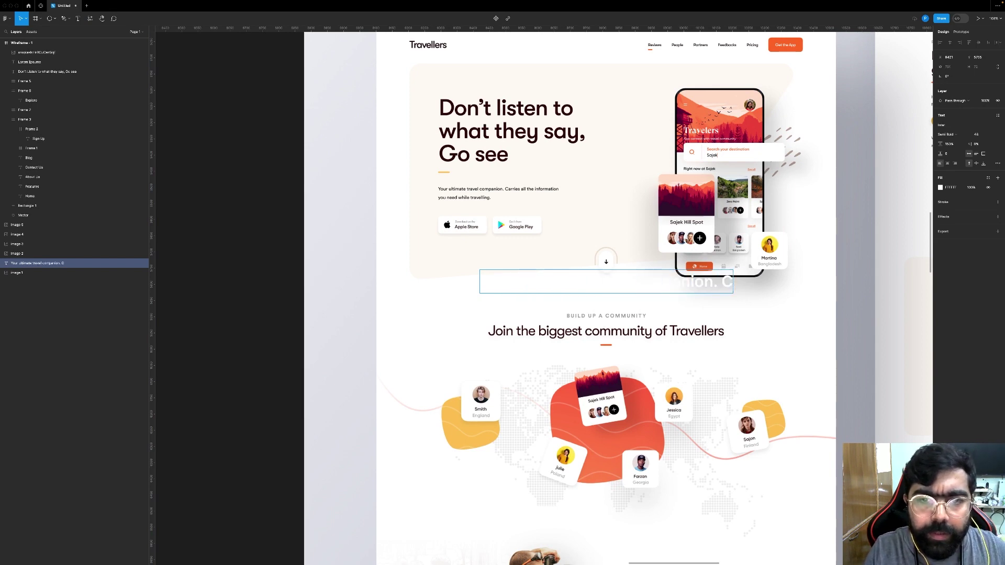
text(arrier all the in)
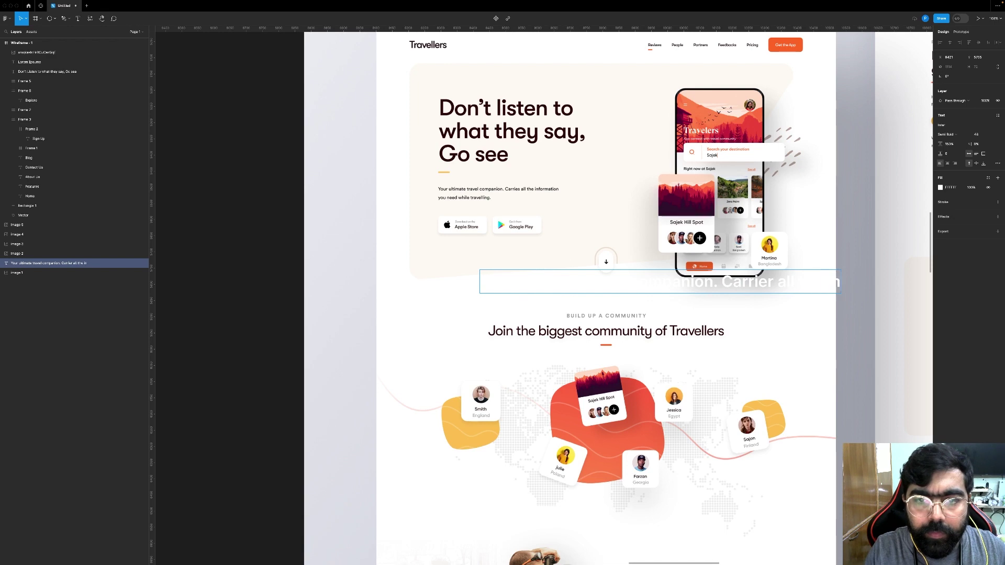
text(formation you need while travelling.)
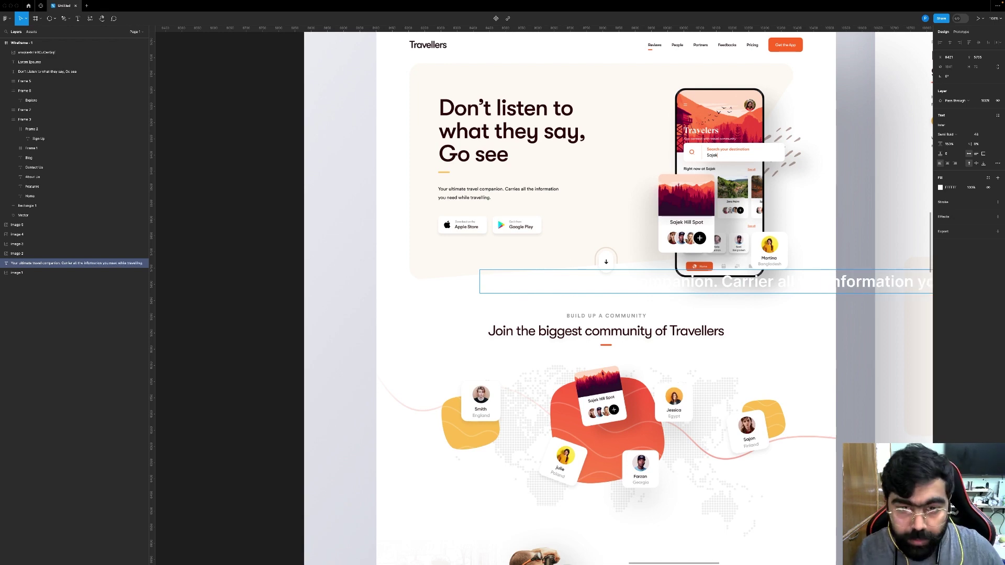
Step: Clear the whole travel companion text from the reference design and leave text editing
key(ctrl+a)
key(BackSpace)
key(Escape)
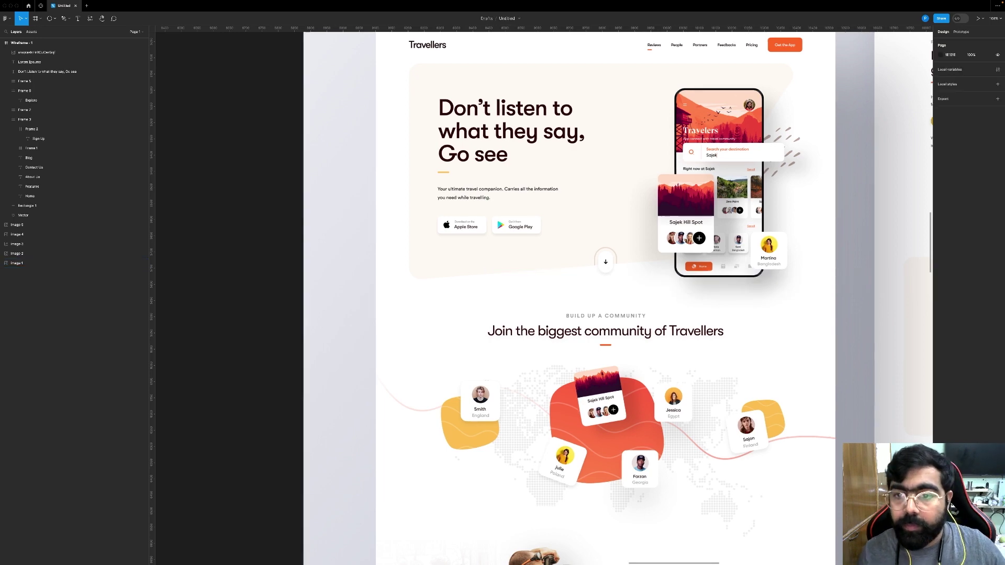
Step: Replace the "Lorem Ipsume" placeholder in the wireframe's hero with the copied travel companion text
scroll(468, 280, down, 5)
scroll(467, 280, right, 5)
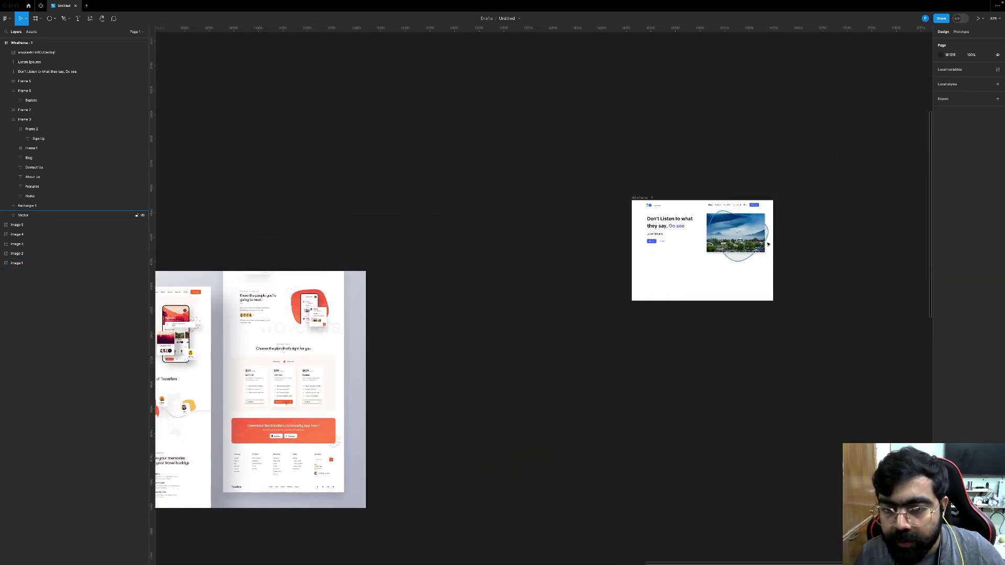
scroll(709, 215, up, 10)
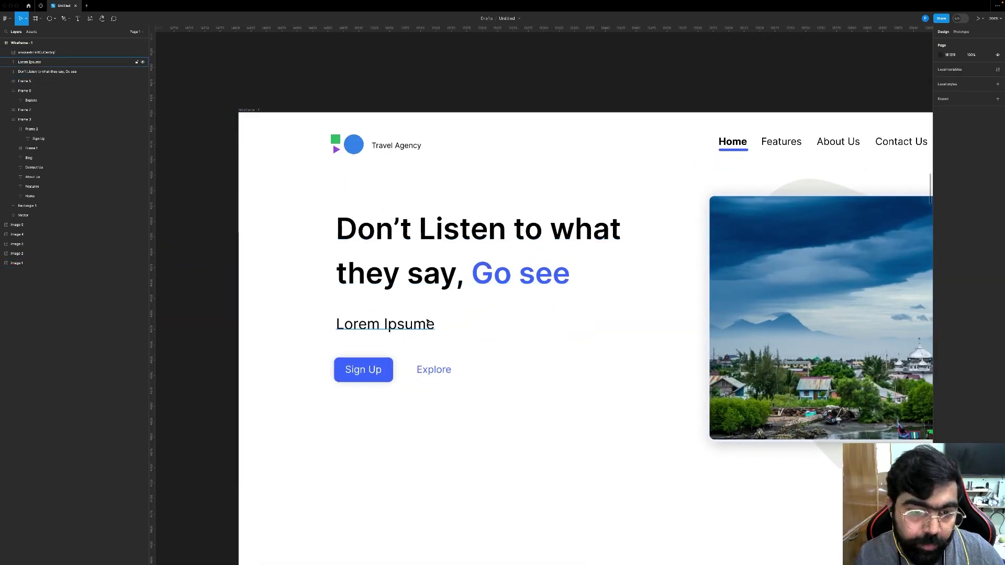
click(432, 317)
double_click(426, 318)
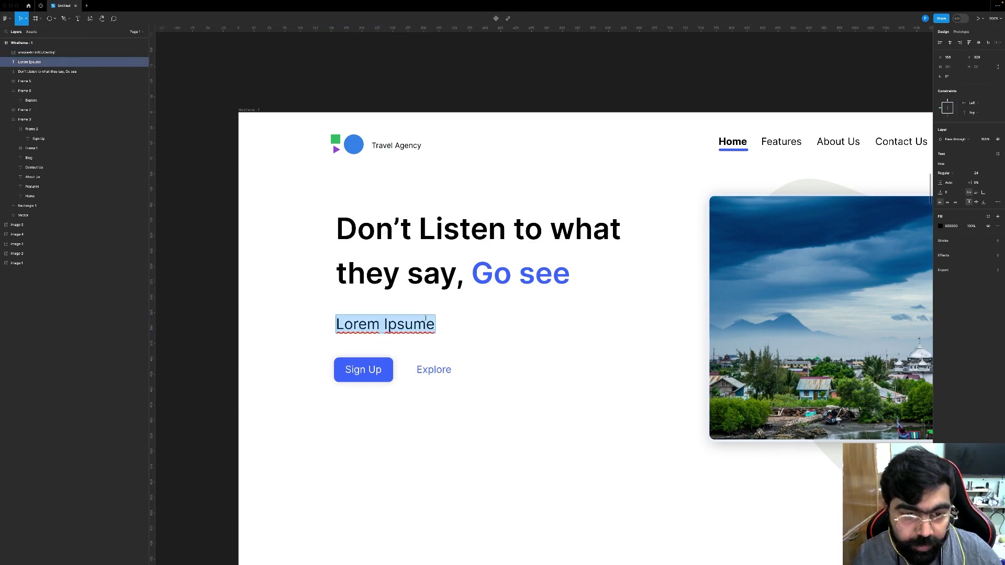
key(ctrl+v)
key(Escape)
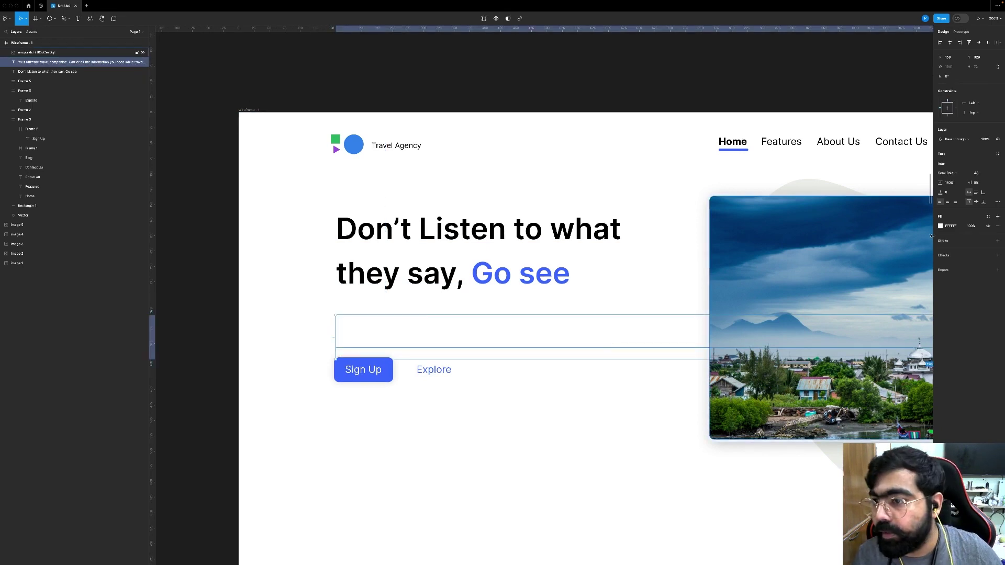
Step: Set the fill color of the pasted hero subheading to 444444
click(951, 226)
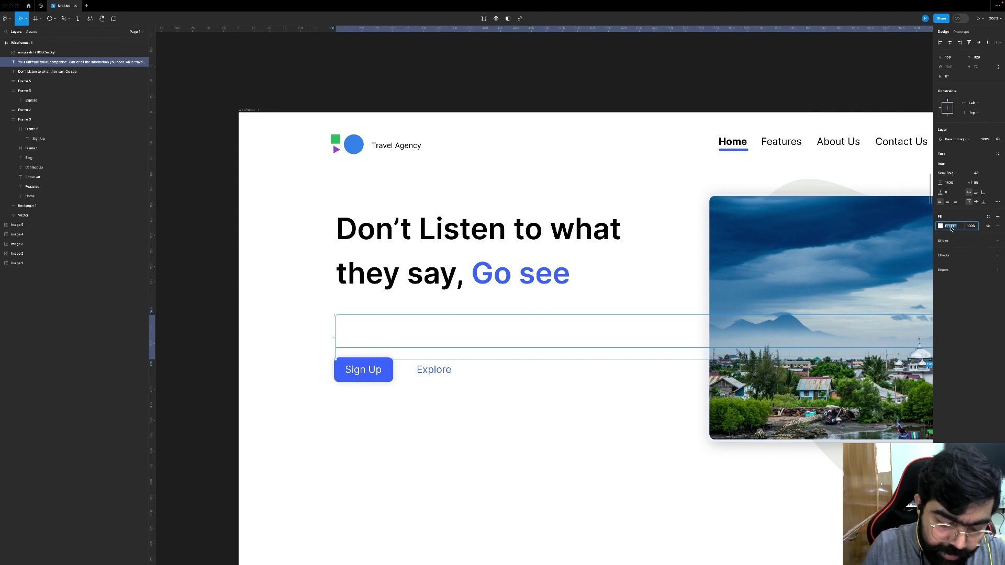
text(444)
key(Return)
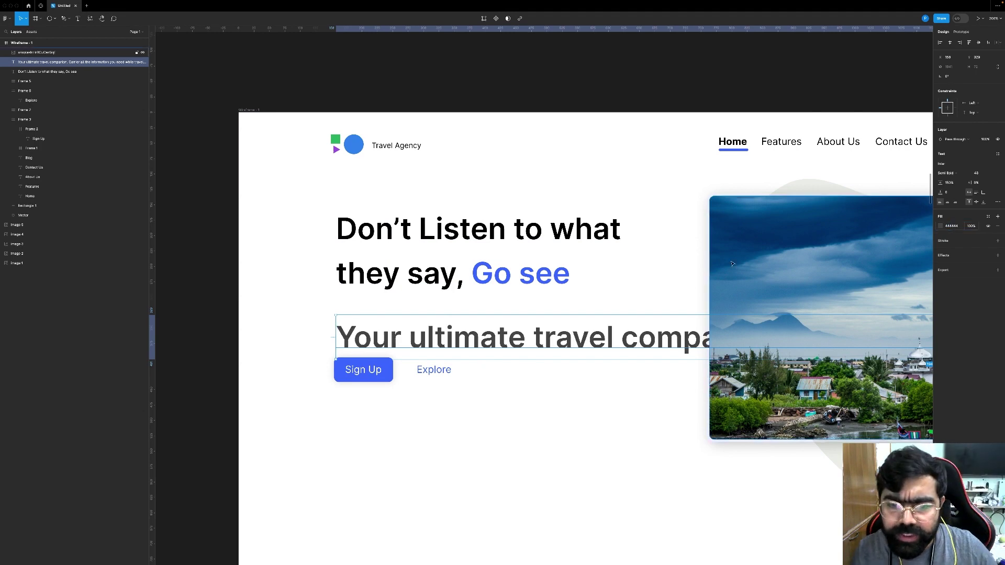
Step: Set the hero subheading's font size to 16 and narrow its text box so it wraps onto two lines
scroll(732, 263, right, 5)
scroll(849, 331, right, 2)
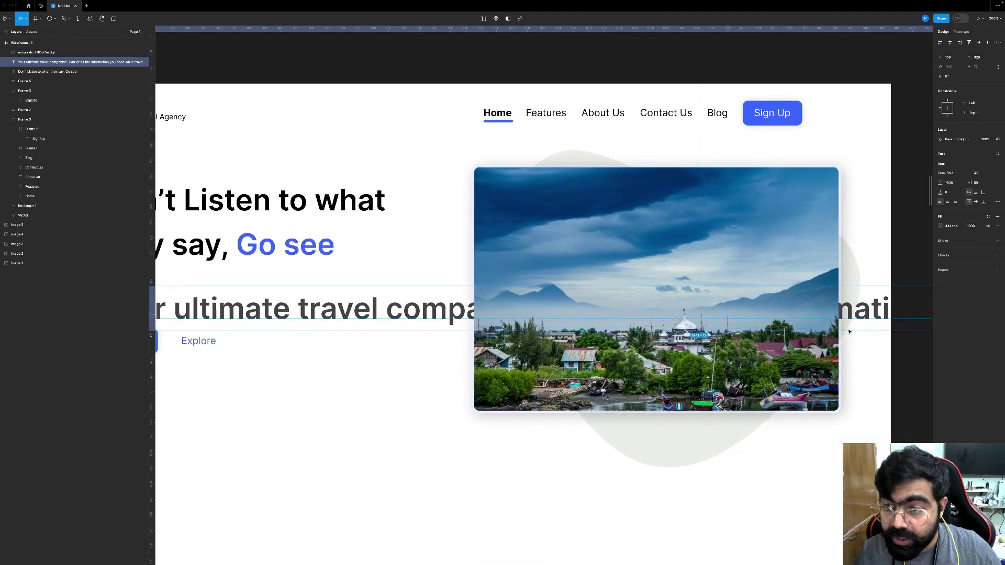
scroll(843, 332, right, 2)
scroll(843, 332, down, 5)
scroll(843, 332, right, 3)
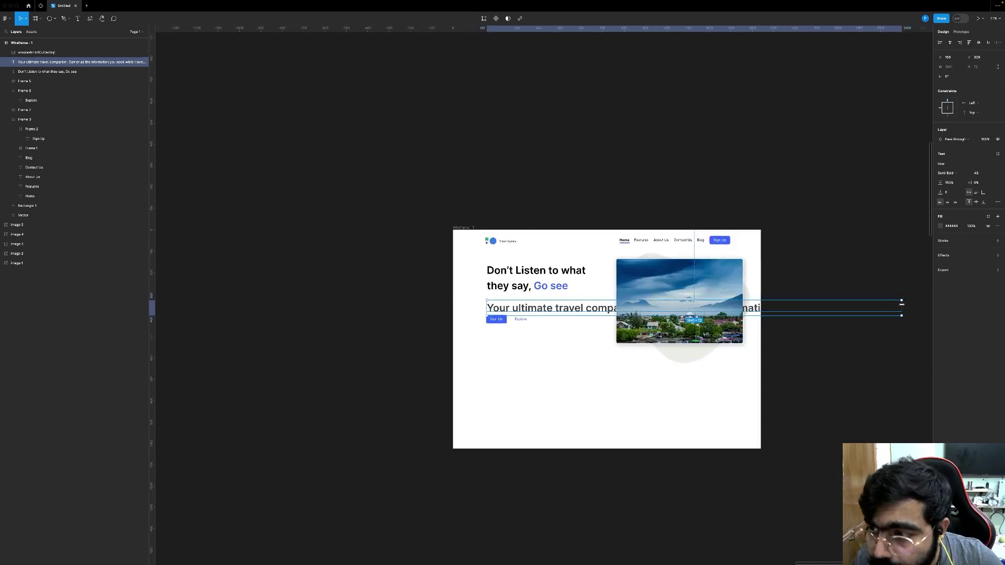
click(977, 173)
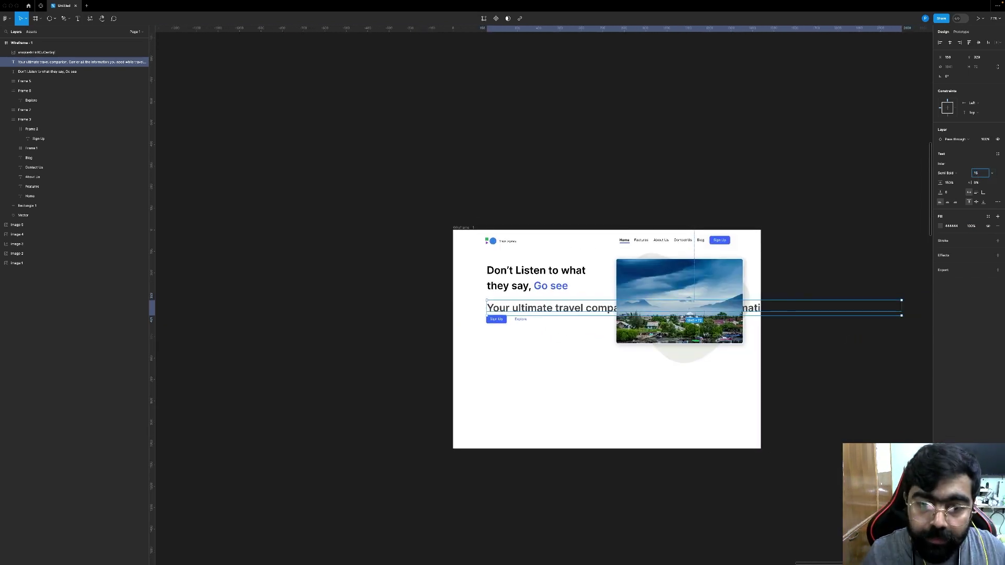
text(16)
key(Return)
scroll(581, 314, up, 5)
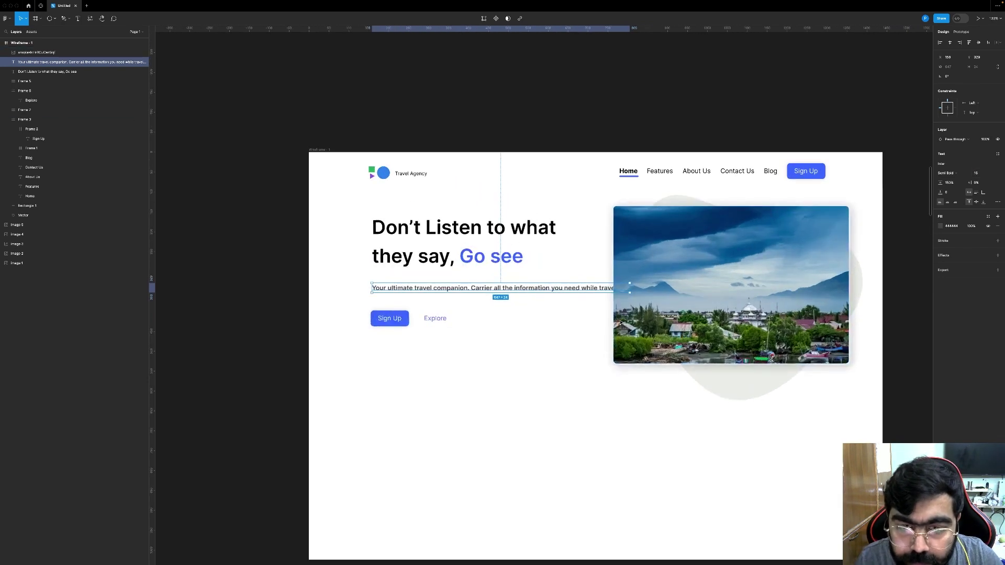
drag(659, 293, 577, 291)
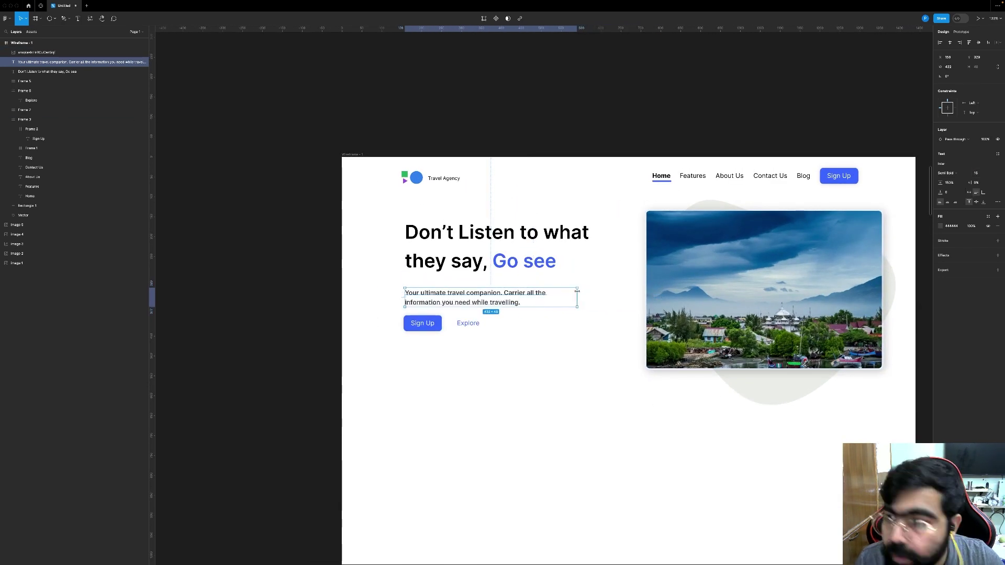
Step: Tighten the line height of the two-line hero subheading
click(951, 185)
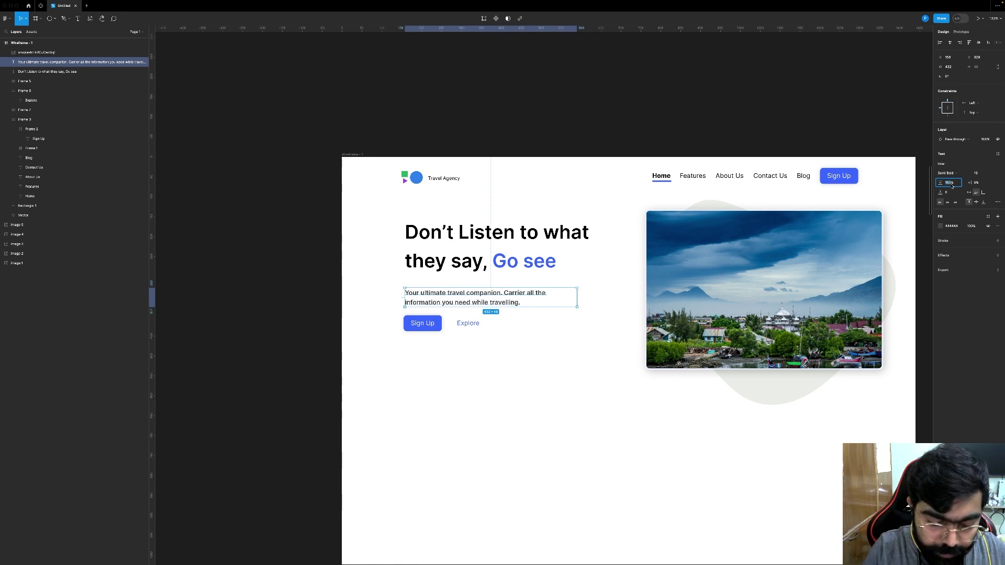
text(1)
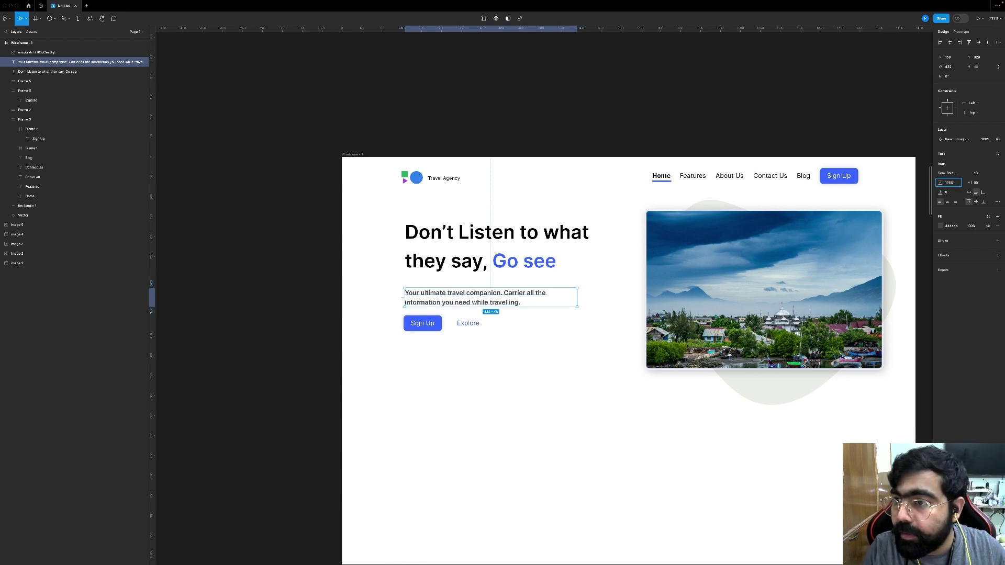
key(Return)
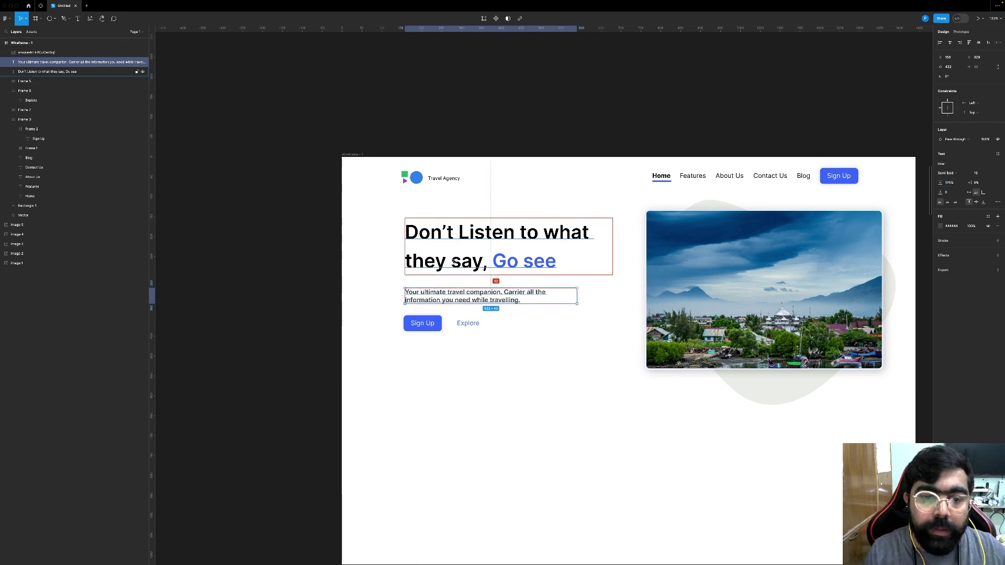
Step: Nudge the hero's Sign Up and Explore buttons together slightly down, away from the subheading
click(422, 325)
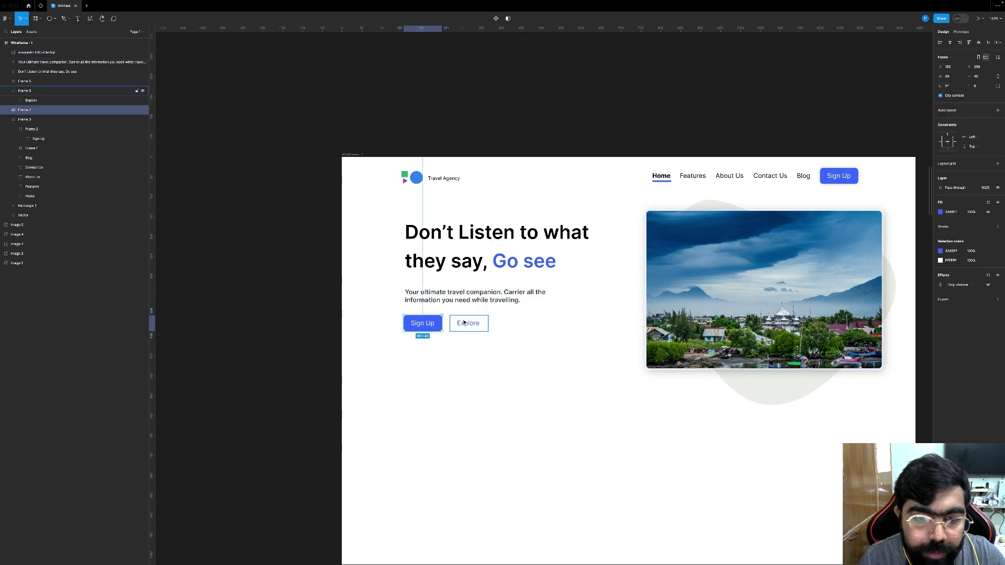
shift+click(466, 317)
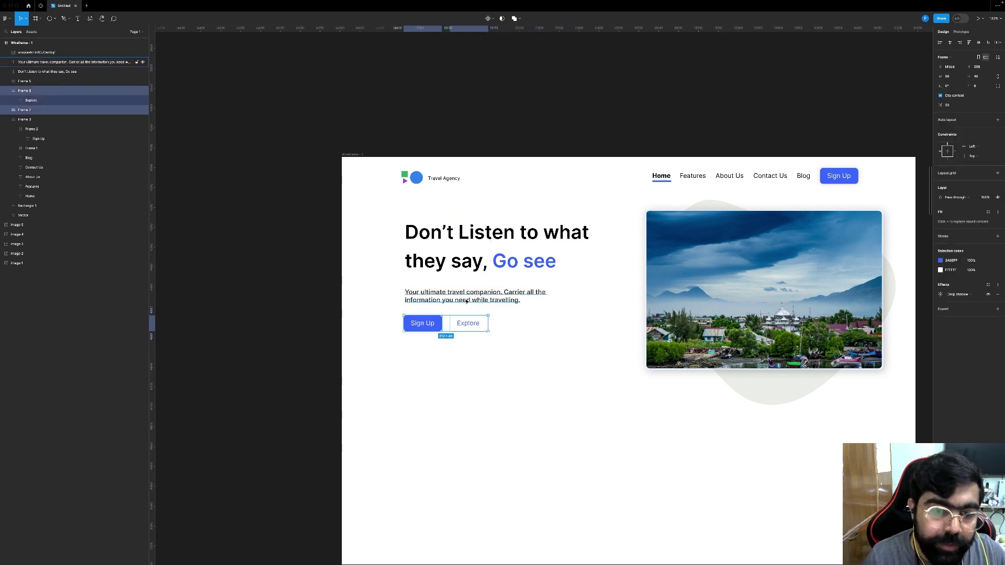
key(Down)
key(Down)
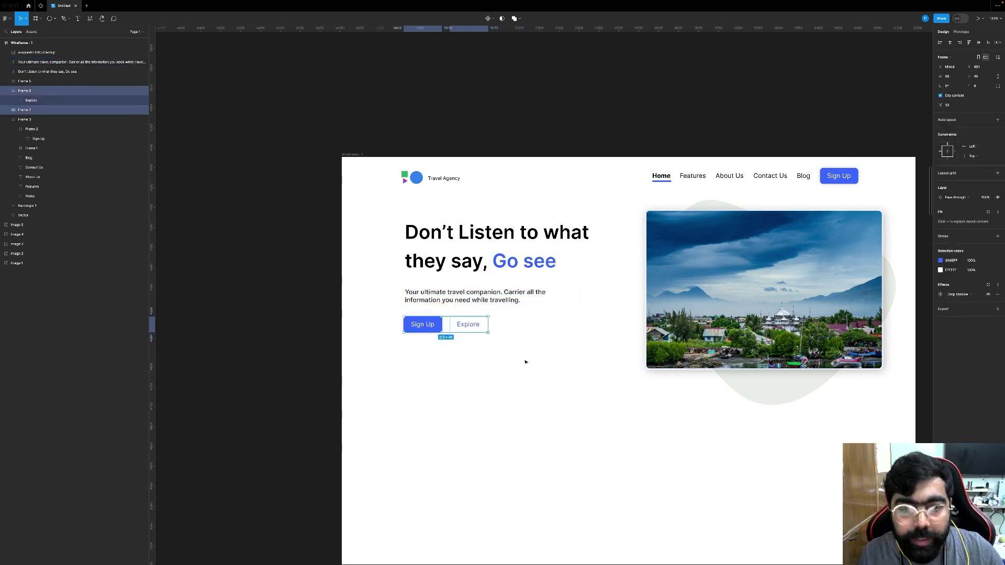
Step: Move the hero heading, subheading and both buttons together slightly down the page
drag(525, 361, 421, 234)
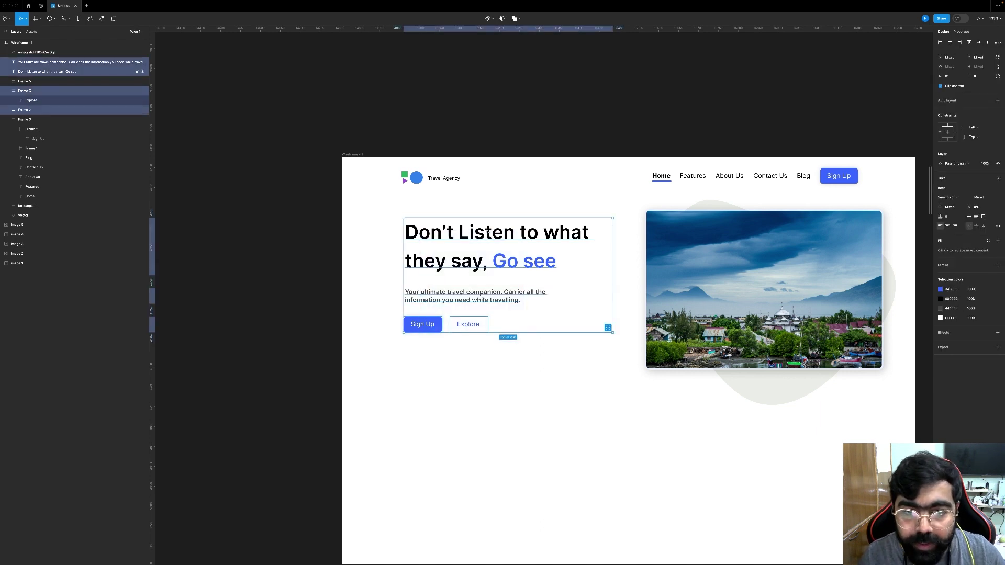
drag(486, 237, 487, 248)
click(299, 247)
Step: Check which layers hold the logo and the two hero buttons, and collapse the navigation links frame
scroll(300, 247, down, 1)
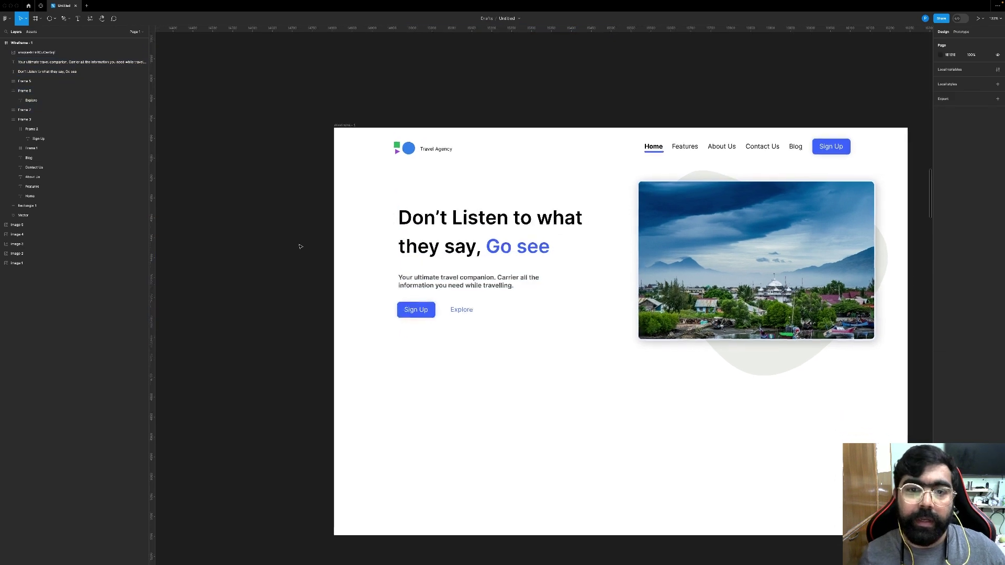
scroll(299, 247, down, 1)
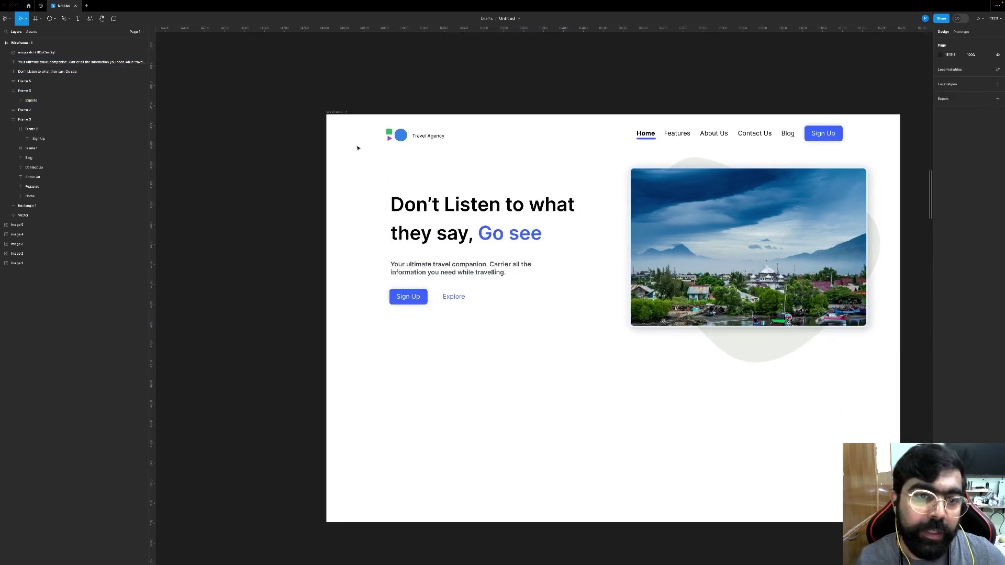
click(399, 131)
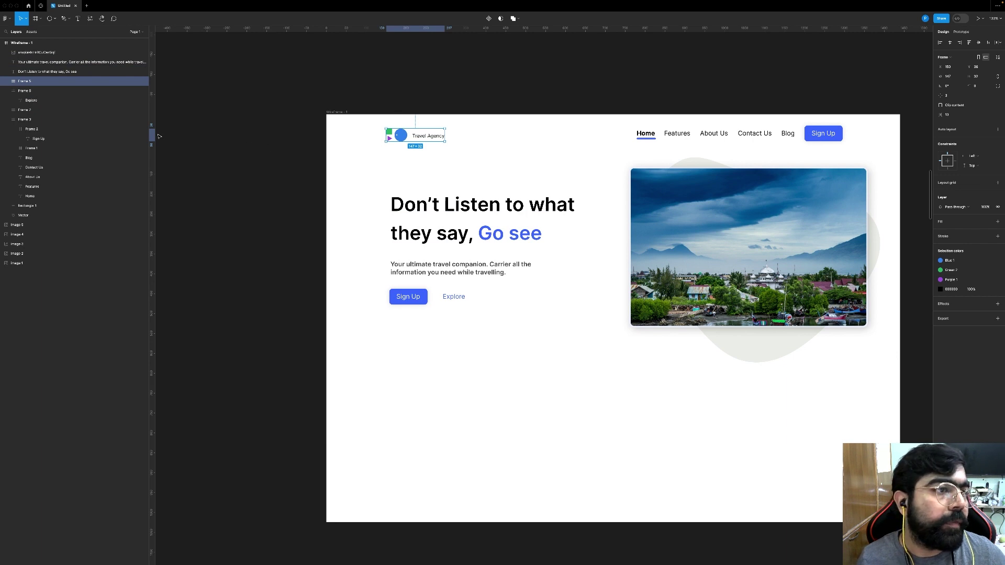
click(40, 101)
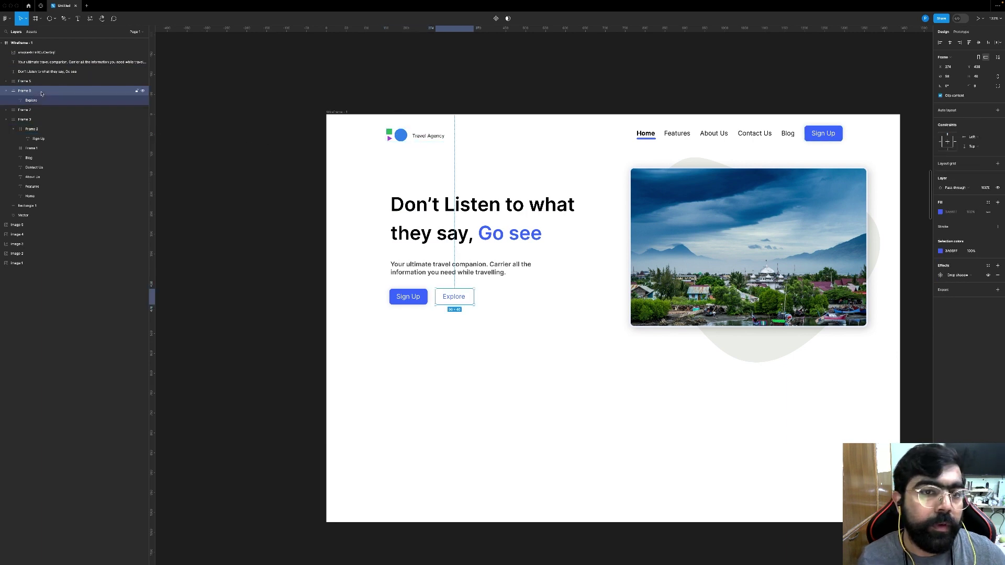
click(38, 112)
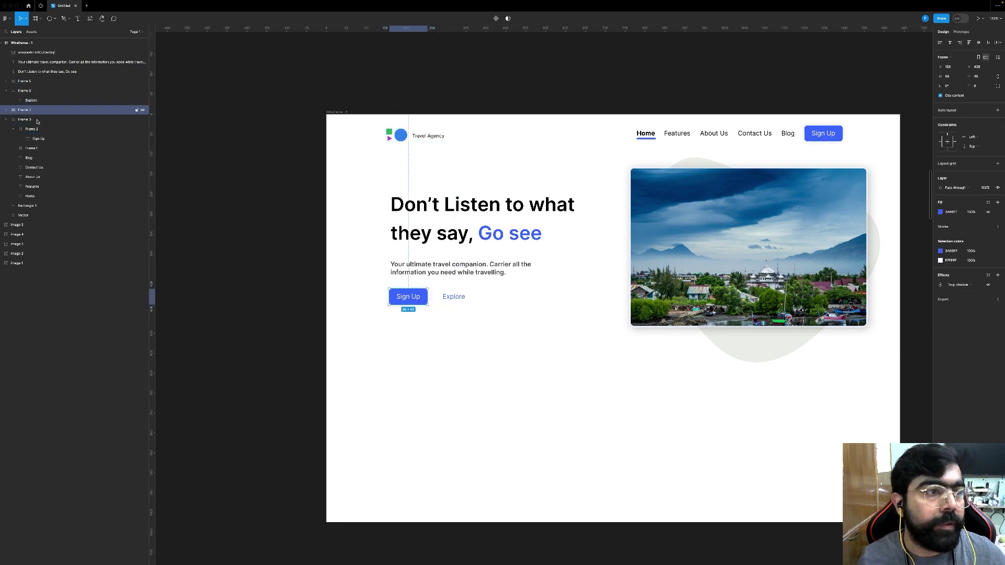
click(8, 120)
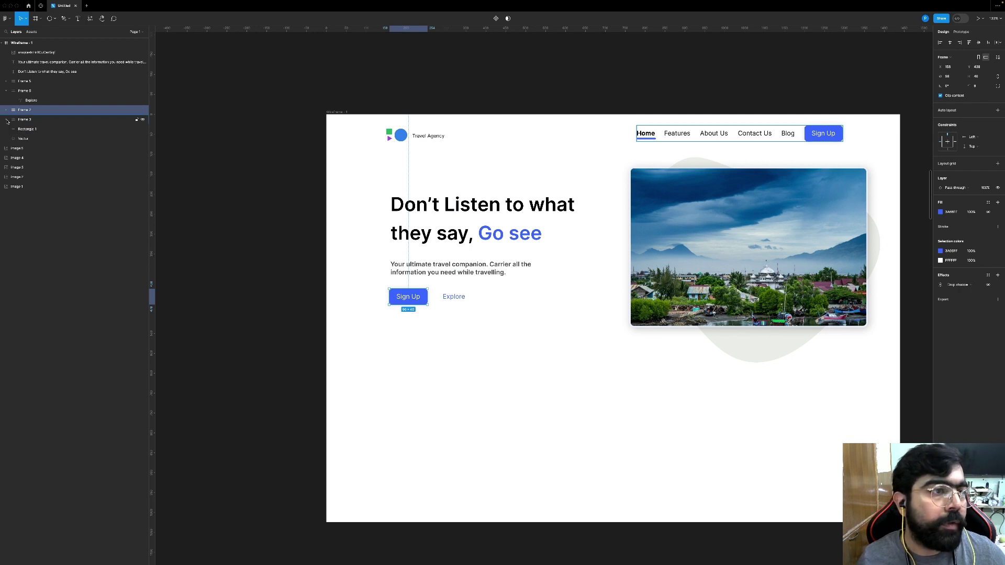
click(7, 111)
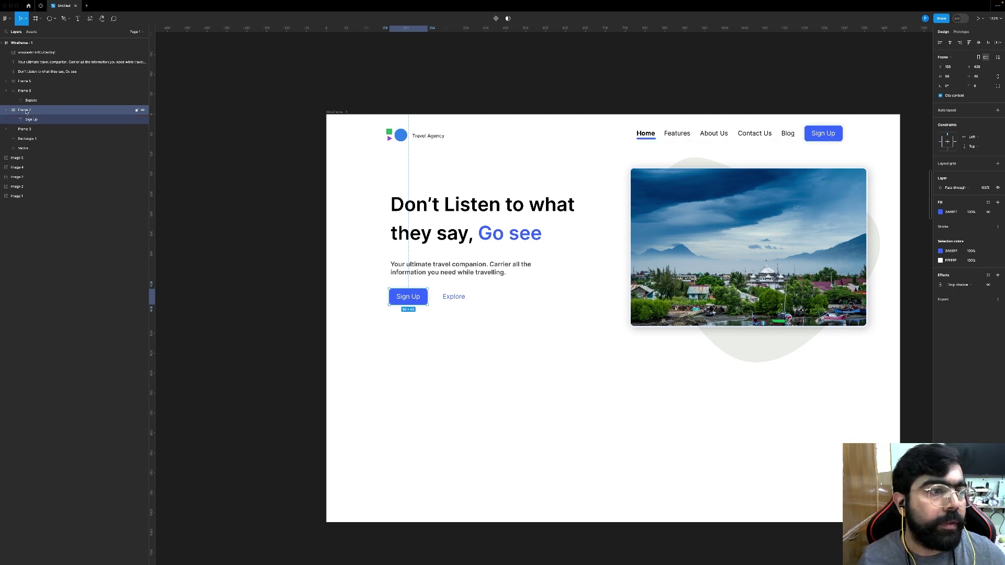
click(7, 111)
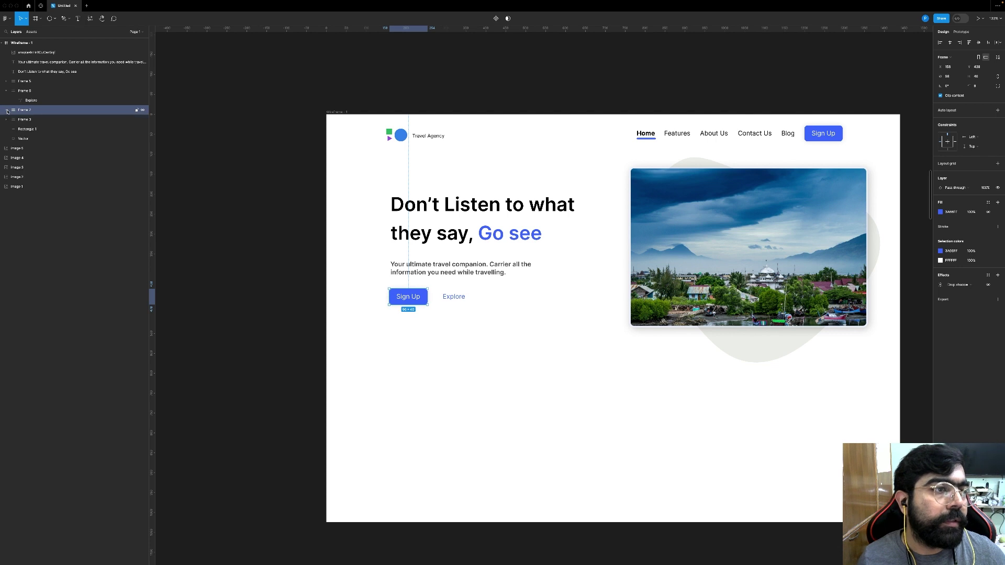
click(29, 82)
click(25, 90)
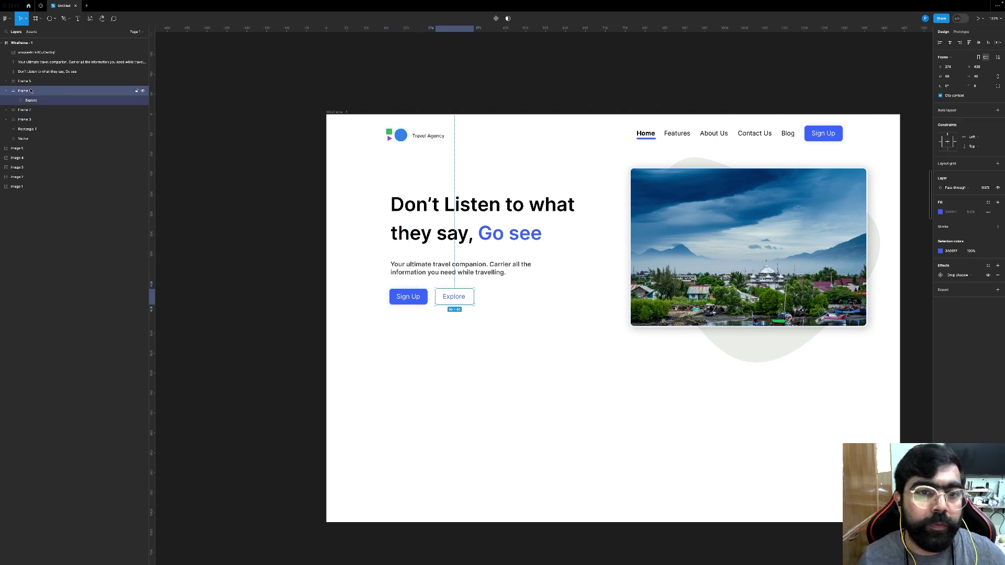
Step: Add a header rectangle 96 high spanning the full 1440 page width at the top edge, and send it behind all other elements
click(341, 122)
key(l)
click(362, 145)
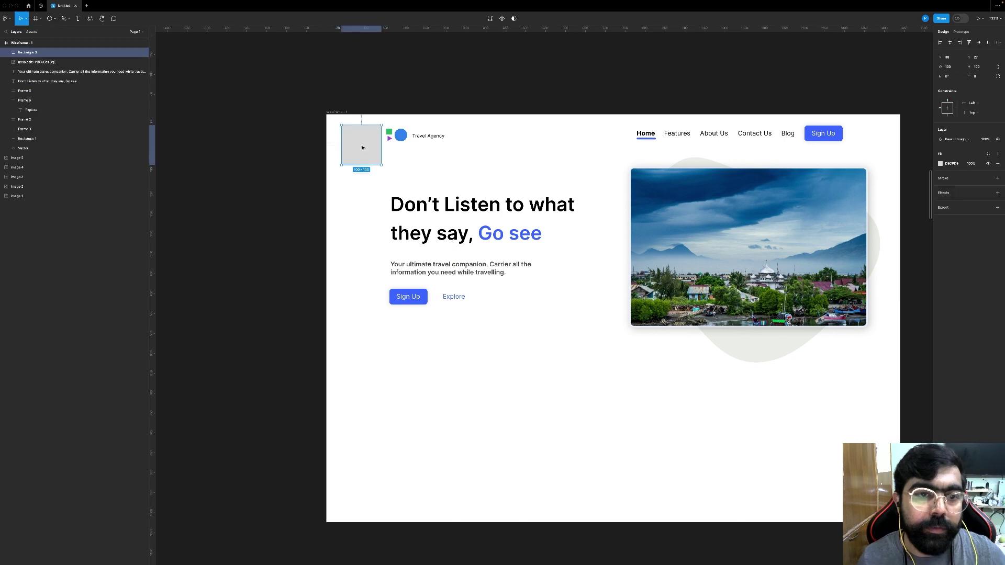
click(984, 68)
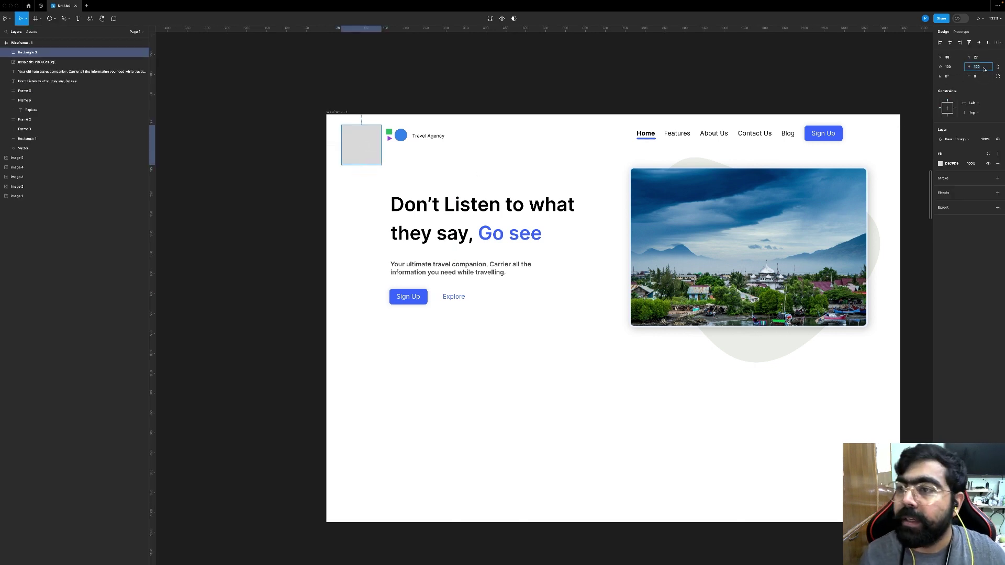
text(96)
key(Return)
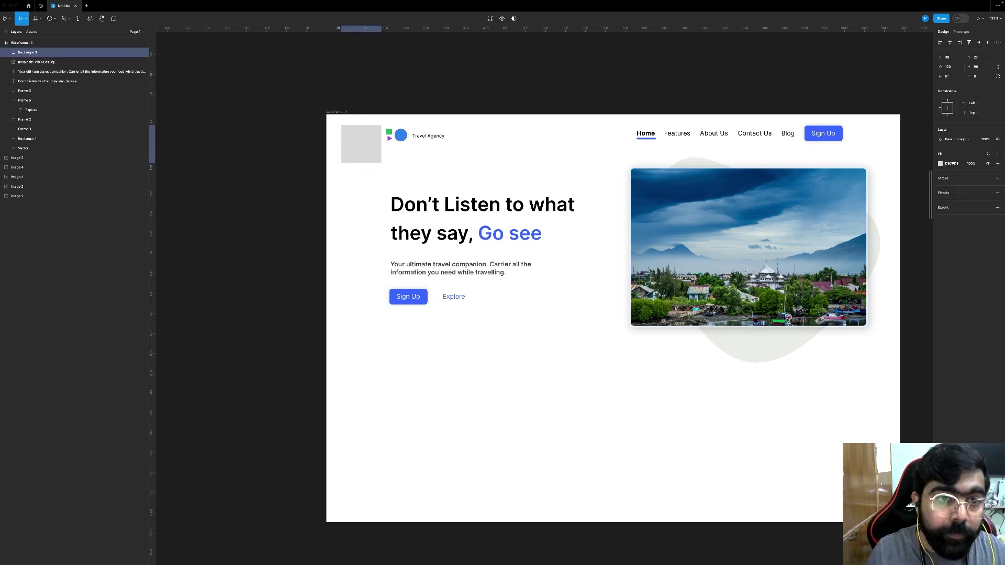
drag(366, 138, 899, 146)
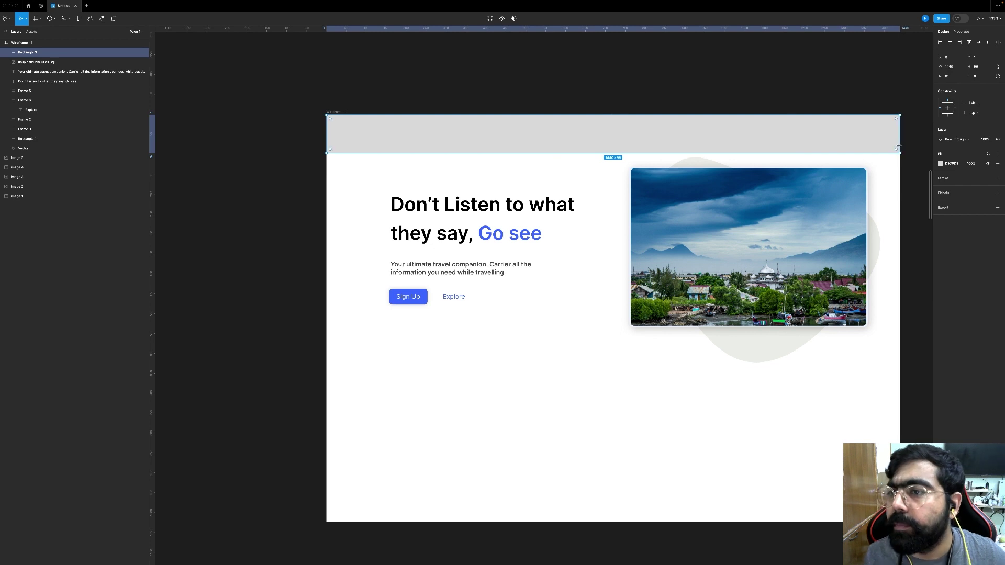
key(bracketleft)
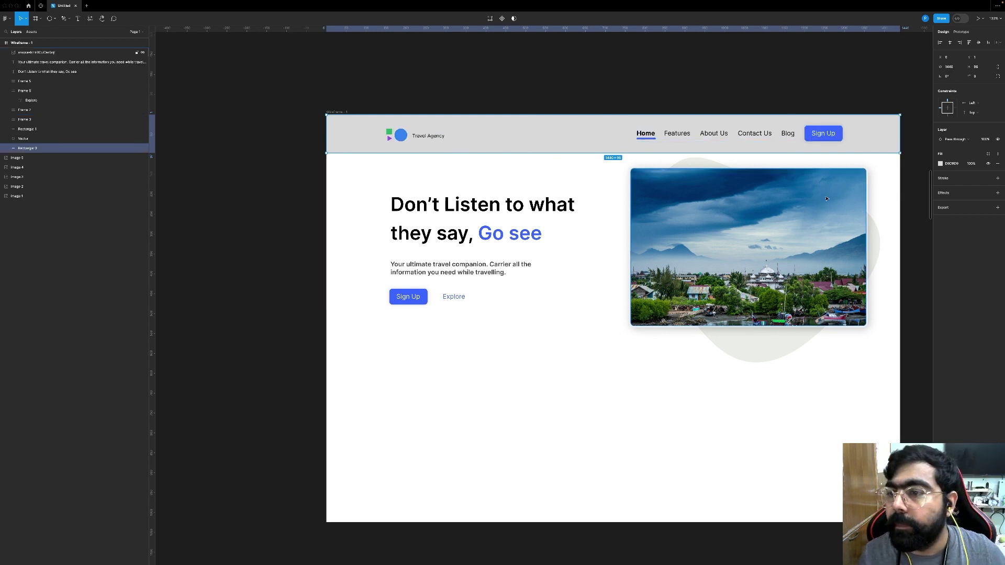
Step: Fill the header rectangle with the blue sampled from the hero's Sign Up button and lower its opacity to 10%
key(i)
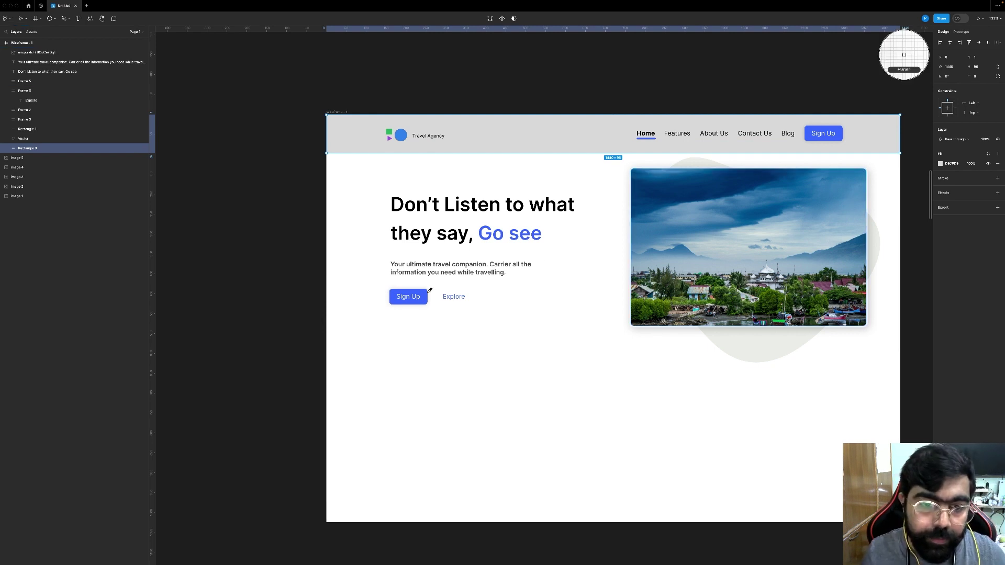
click(426, 293)
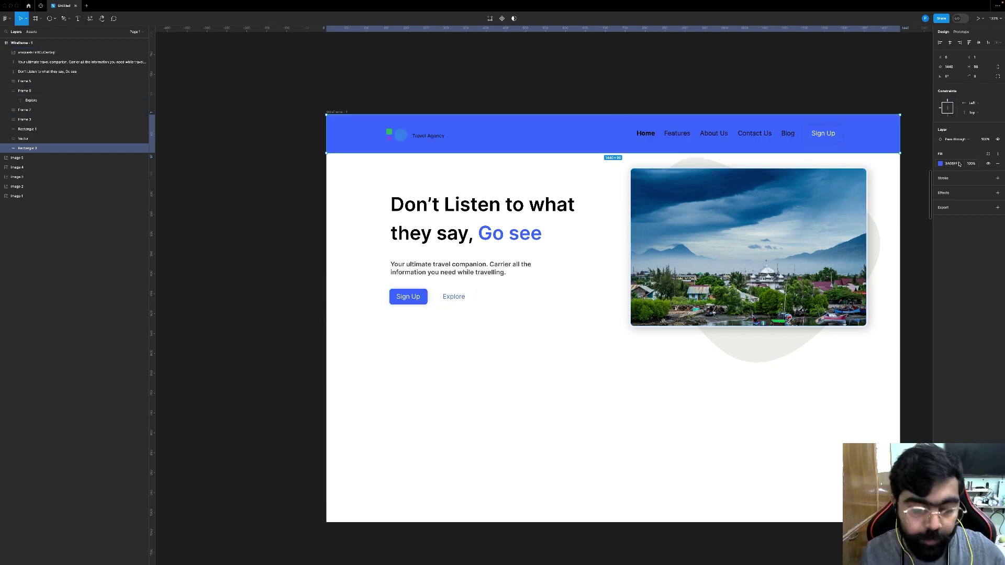
key(1)
click(777, 99)
scroll(774, 101, down, 1)
scroll(773, 101, right, 1)
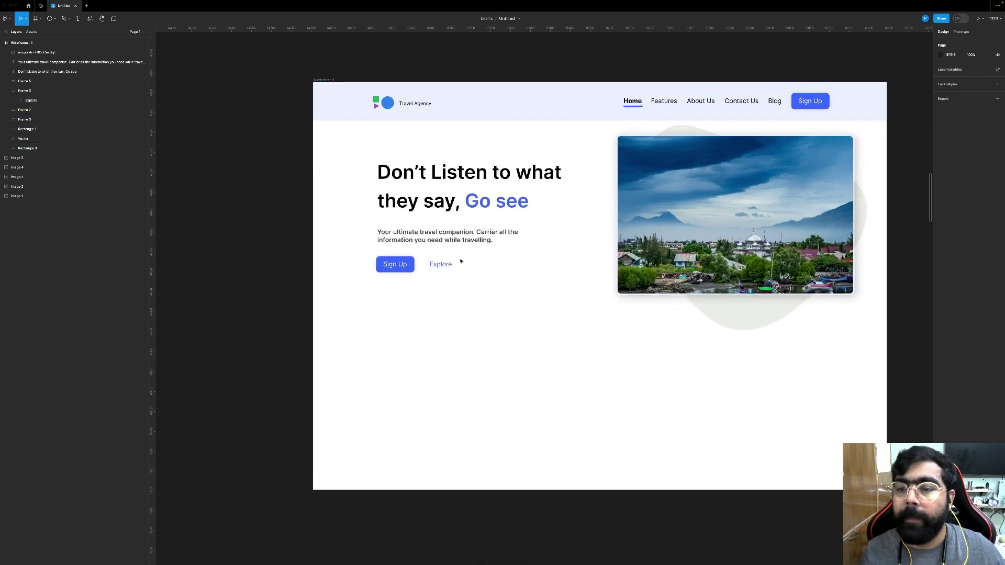
Step: Move the hero heading, subheading, buttons, travel photo and blob shape together slightly down, away from the header bar
drag(819, 357, 393, 175)
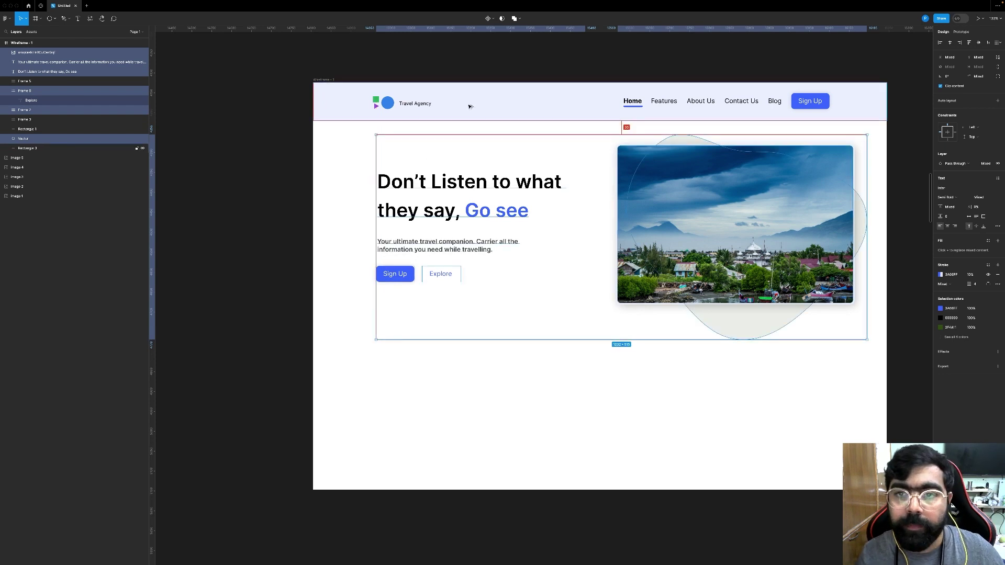
key(Down)
key(Down)
key(Down)
key(Down)
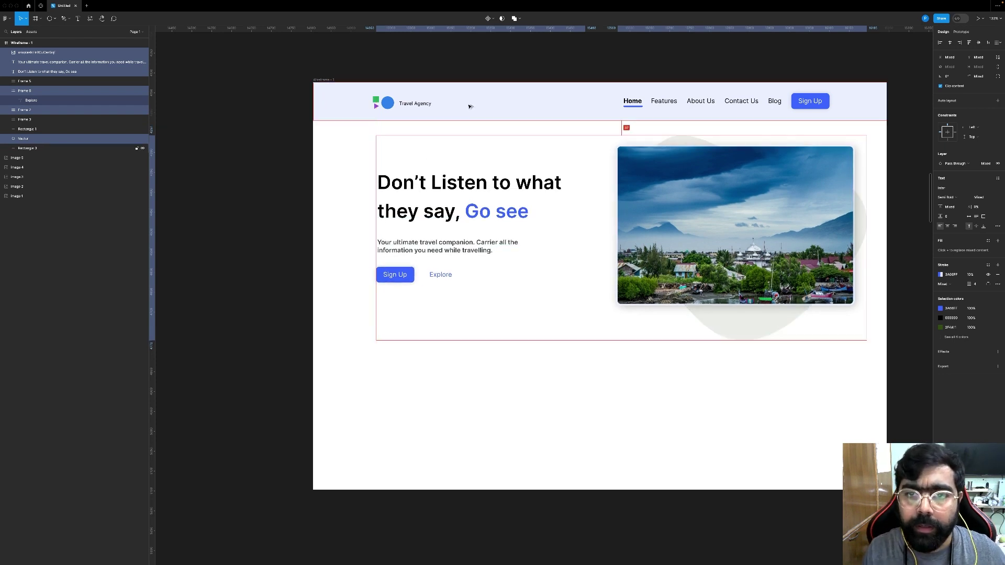
key(Down)
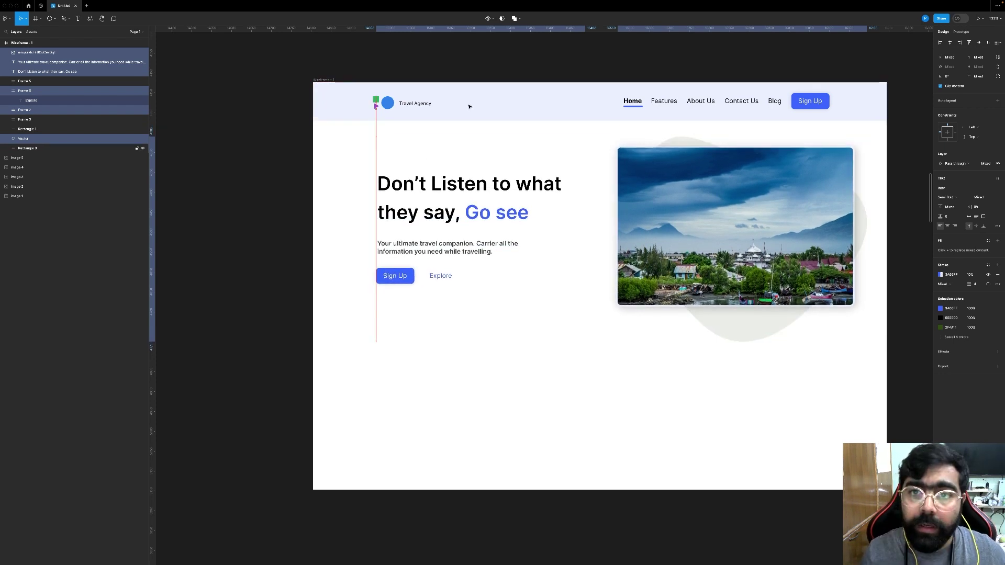
click(311, 154)
Step: Look over the travel site reference designs placed beside the wireframe for styling and section ideas
scroll(310, 153, down, 5)
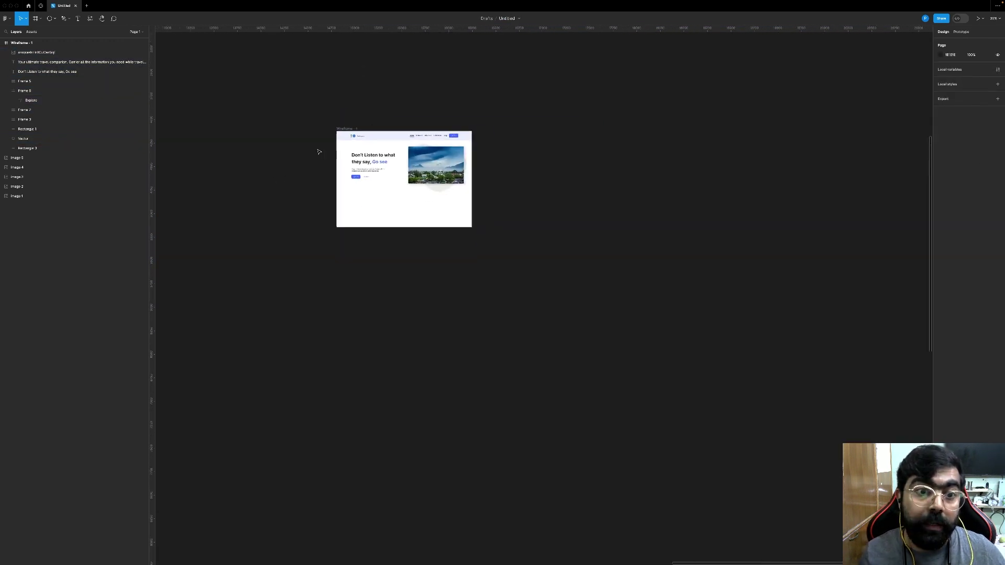
scroll(316, 152, left, 3)
scroll(318, 152, left, 10)
scroll(317, 152, down, 2)
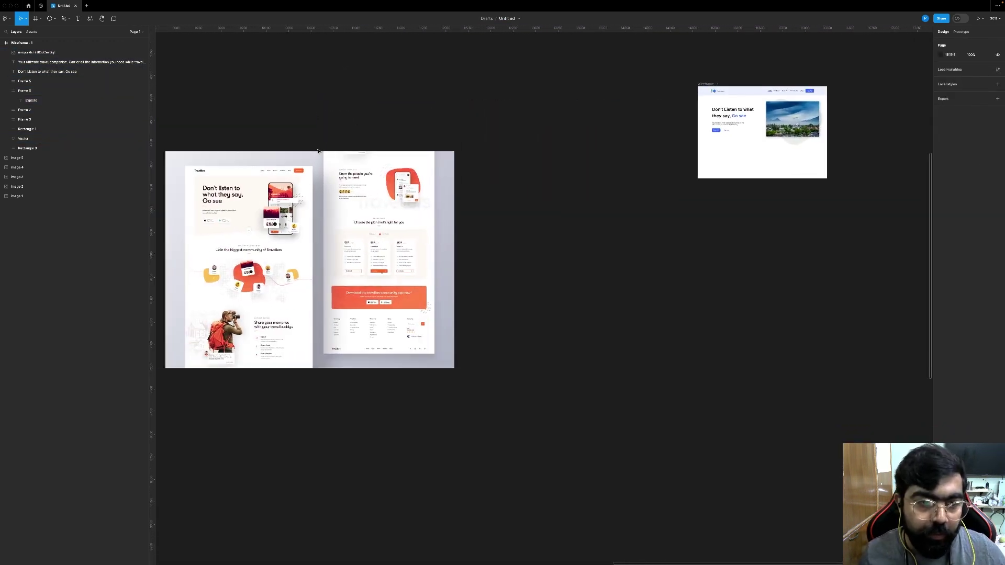
scroll(318, 151, down, 5)
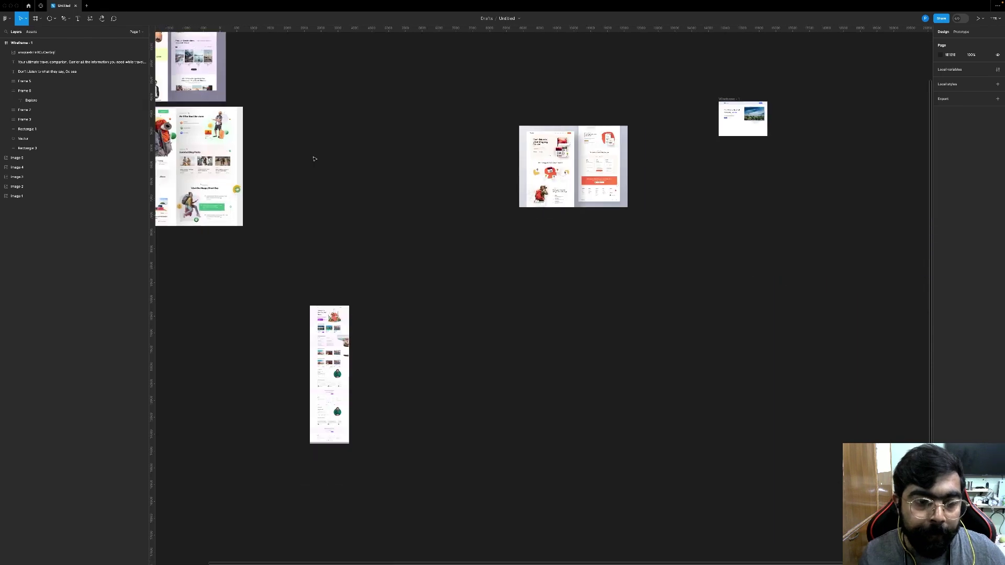
scroll(312, 157, left, 3)
scroll(392, 266, up, 2)
scroll(339, 156, up, 5)
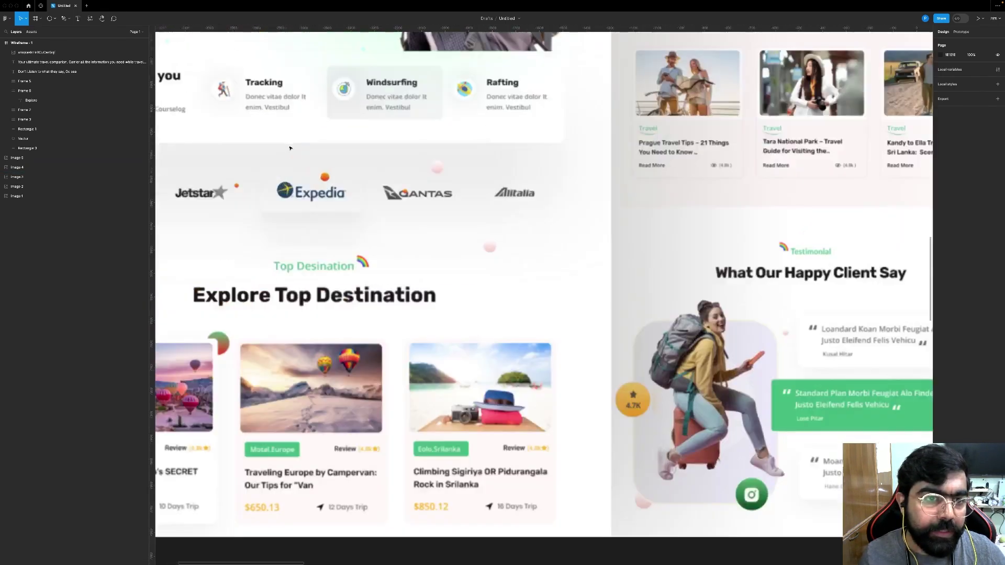
scroll(290, 148, down, 2)
scroll(291, 148, down, 6)
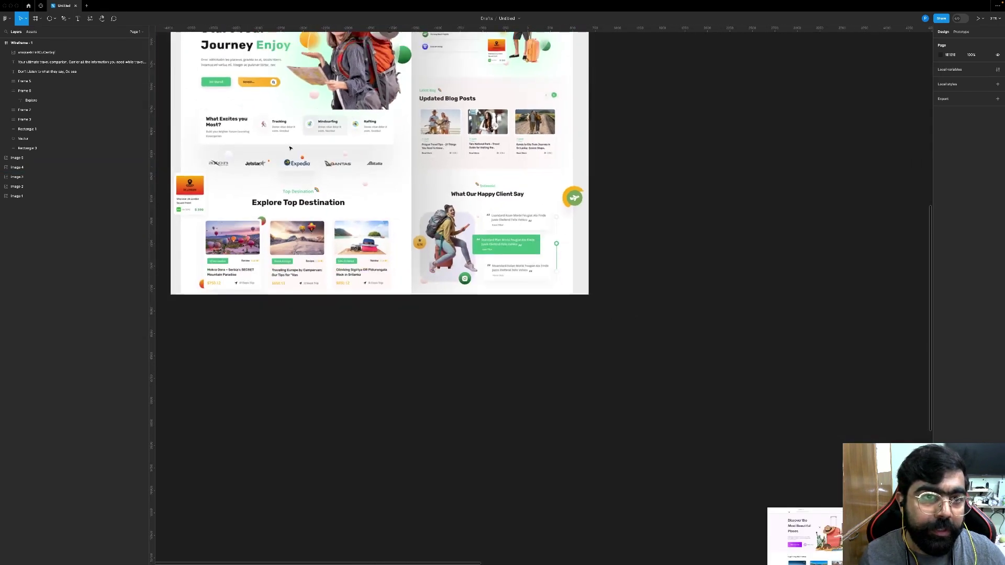
scroll(291, 148, right, 5)
scroll(291, 148, right, 3)
scroll(619, 96, up, 10)
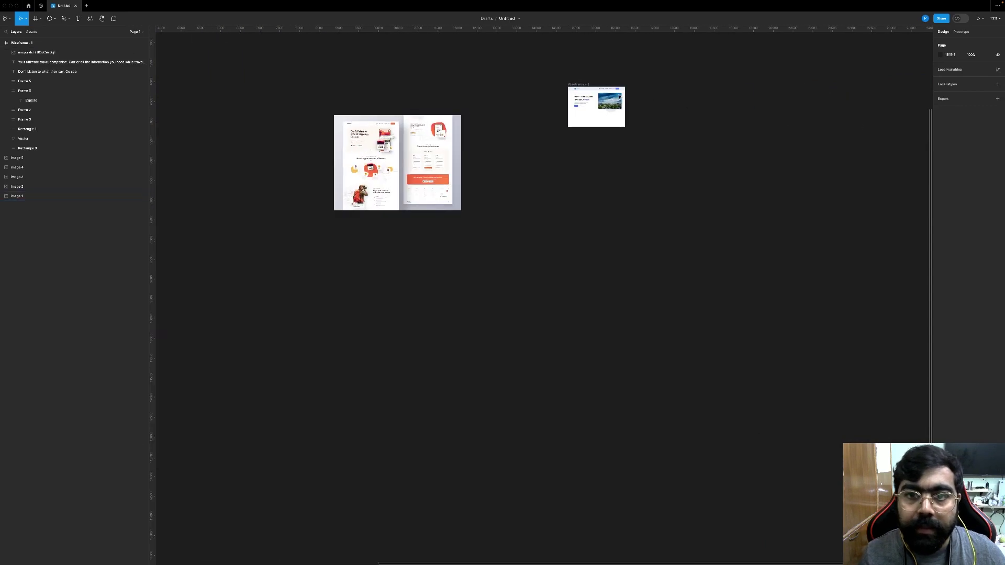
Step: Draw a square frame about 178 by 178 below the hero buttons and set its corner radius to 178
scroll(619, 97, up, 6)
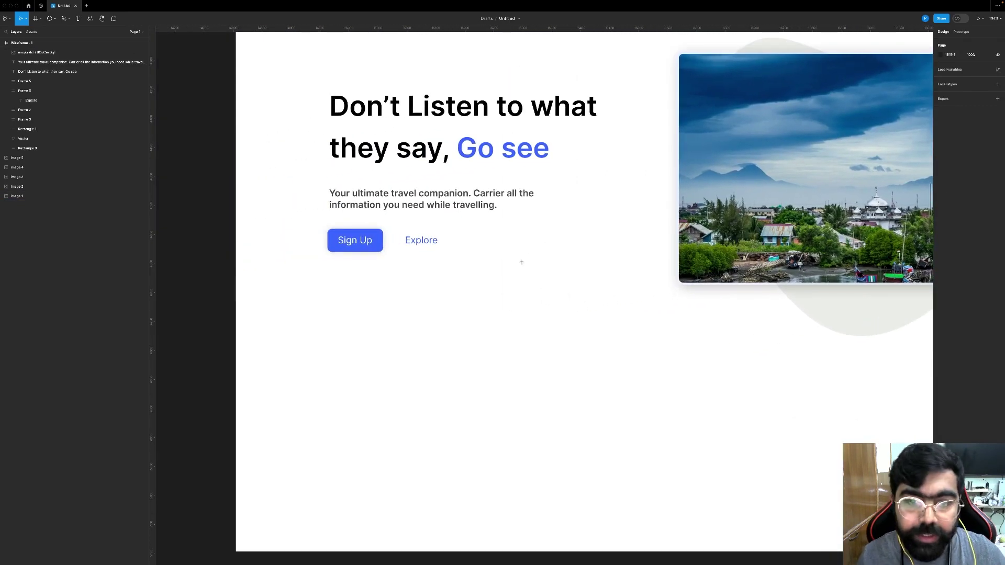
click(522, 261)
drag(546, 319, 590, 362)
click(977, 85)
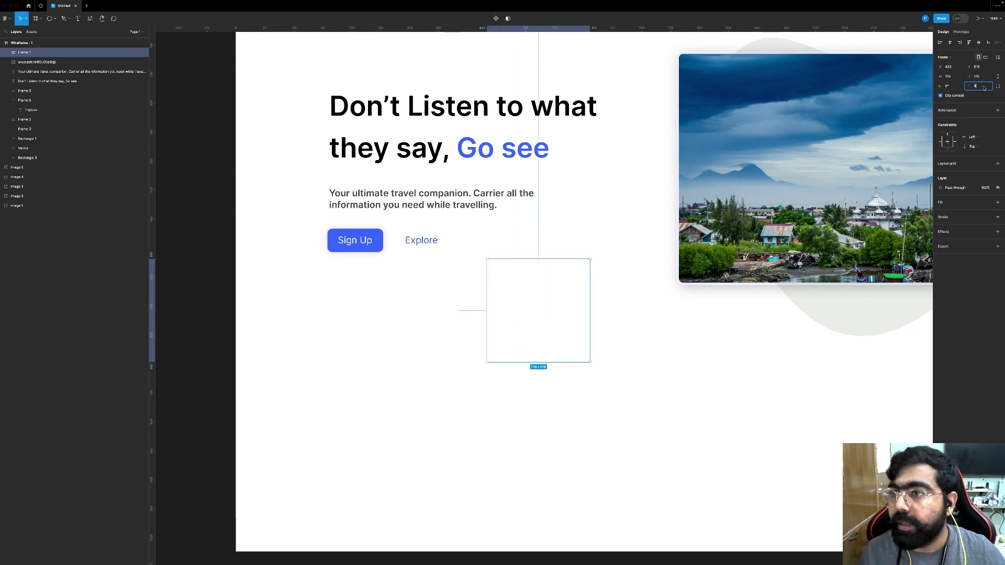
text(178)
key(Return)
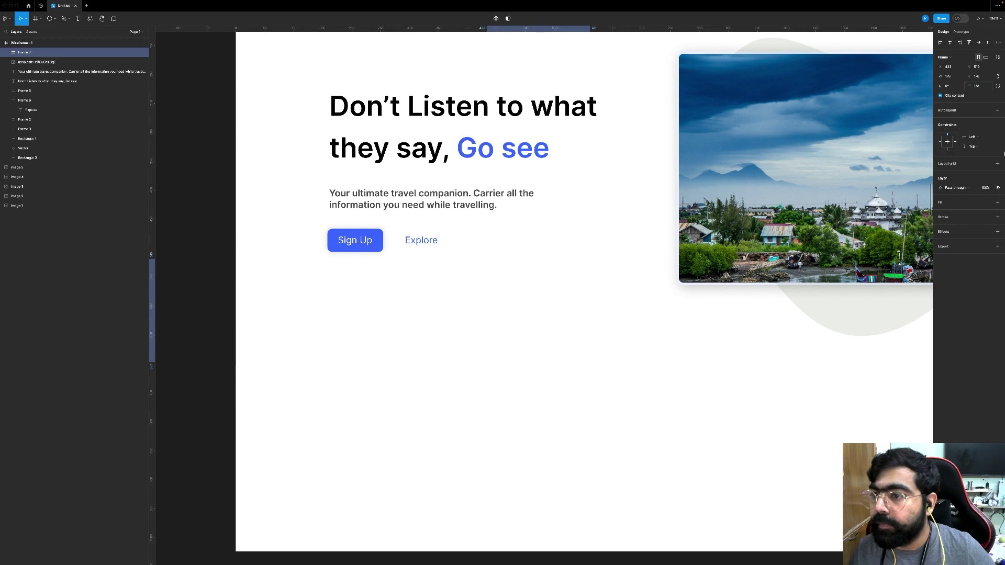
Step: Give the circular frame a drop shadow and a fill in the library's blue colour style
click(997, 202)
click(997, 241)
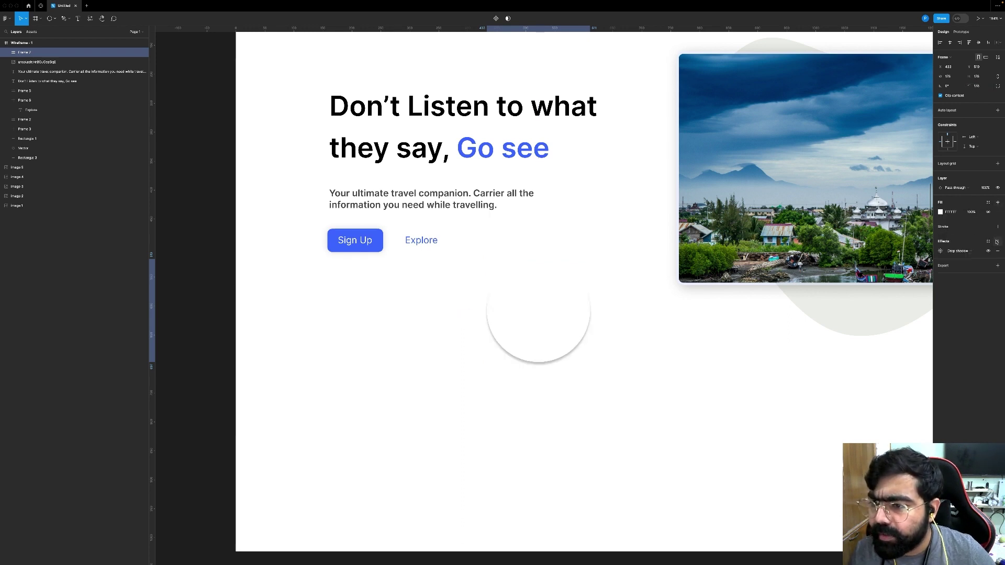
click(986, 203)
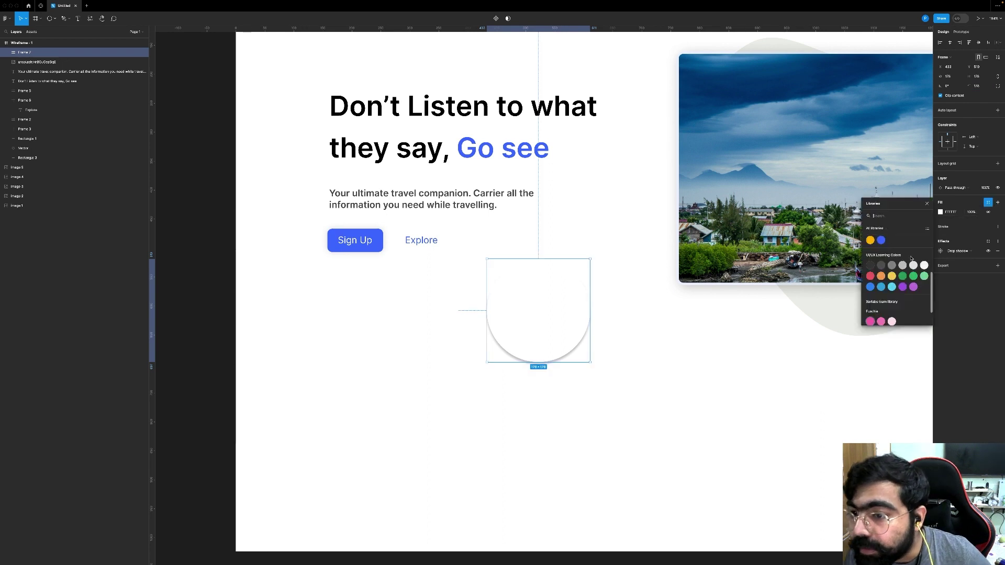
click(882, 240)
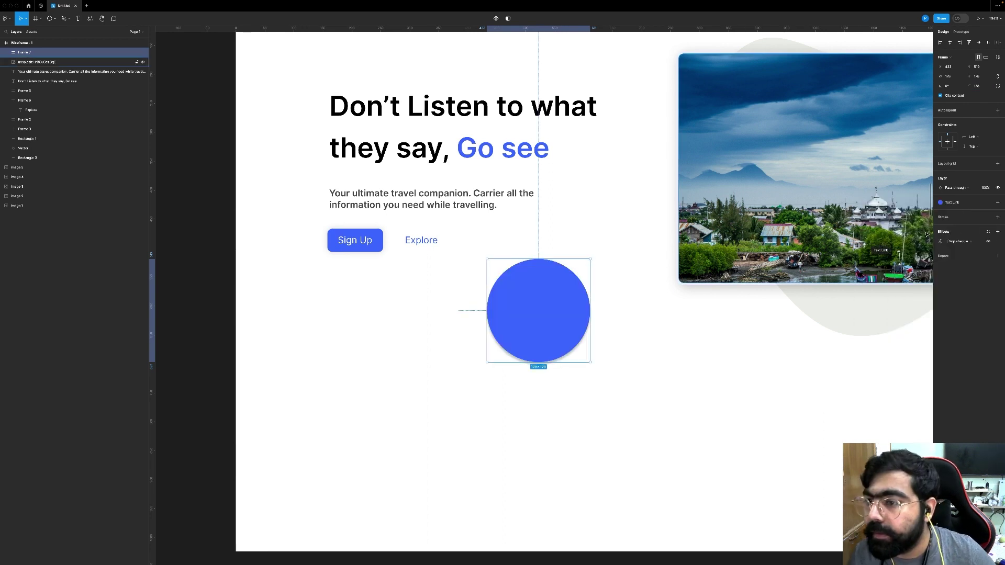
Step: Change the blue circle's effect to a layer blur and increase the blur until it becomes a soft glow
click(940, 241)
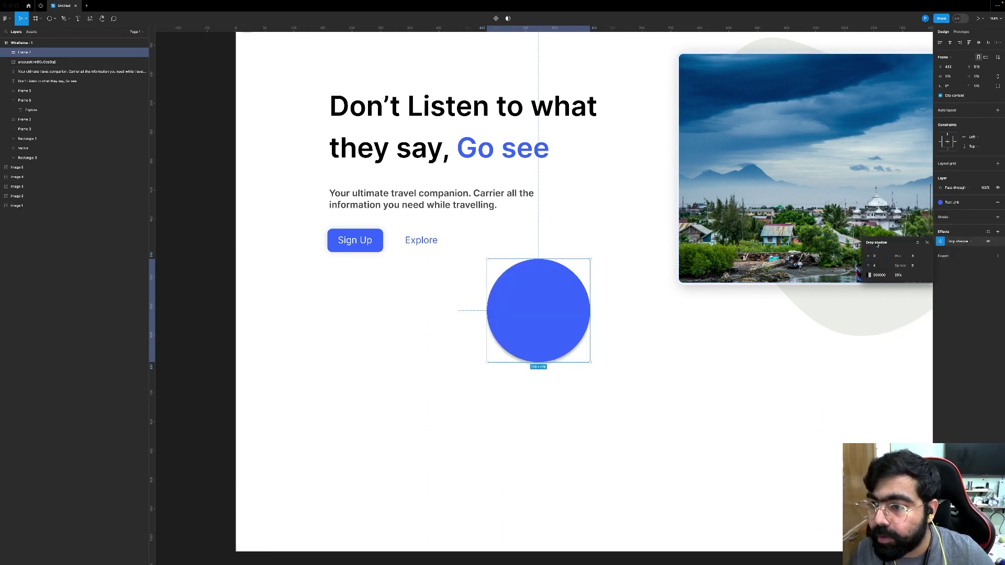
click(968, 242)
click(968, 249)
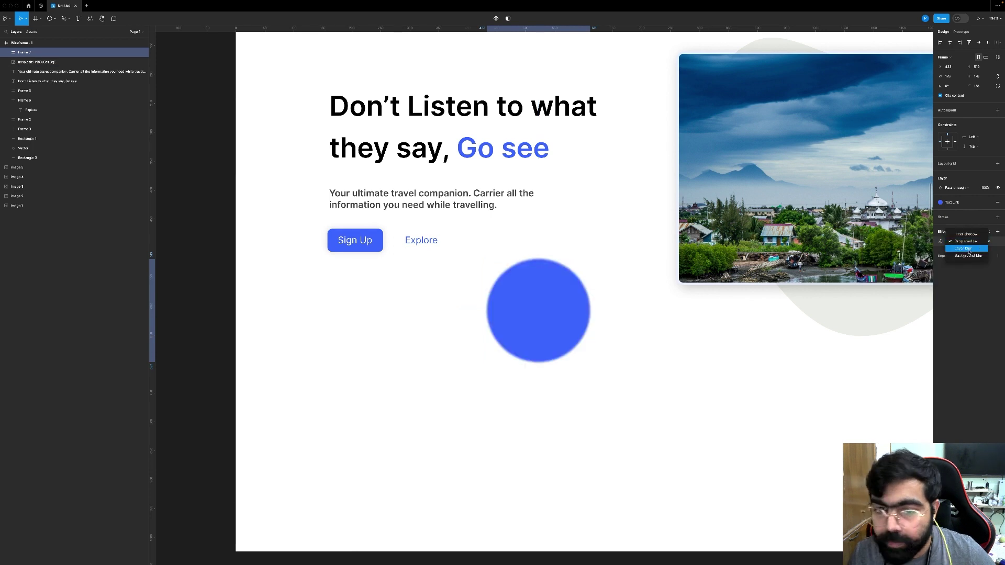
click(940, 242)
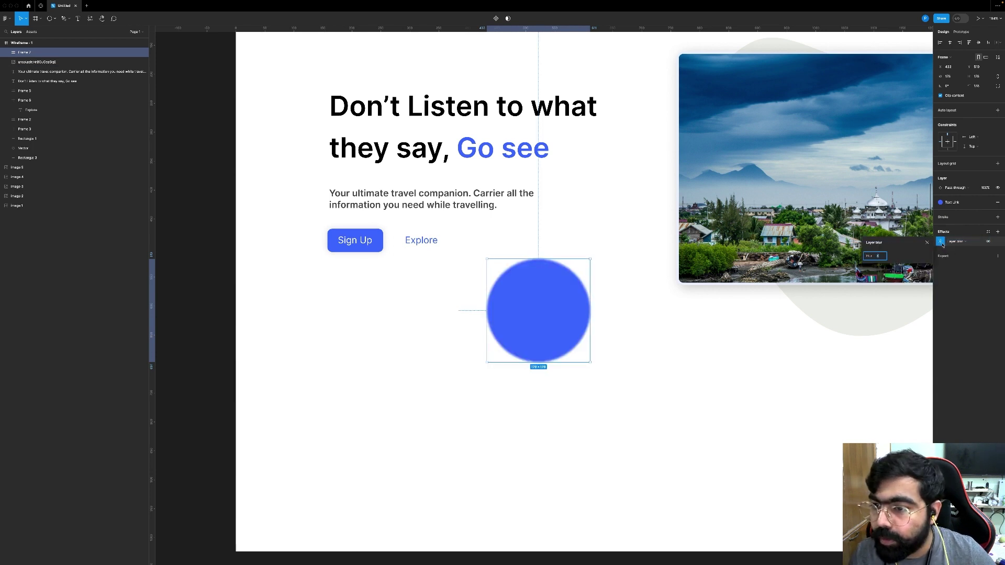
drag(869, 256, 661, 322)
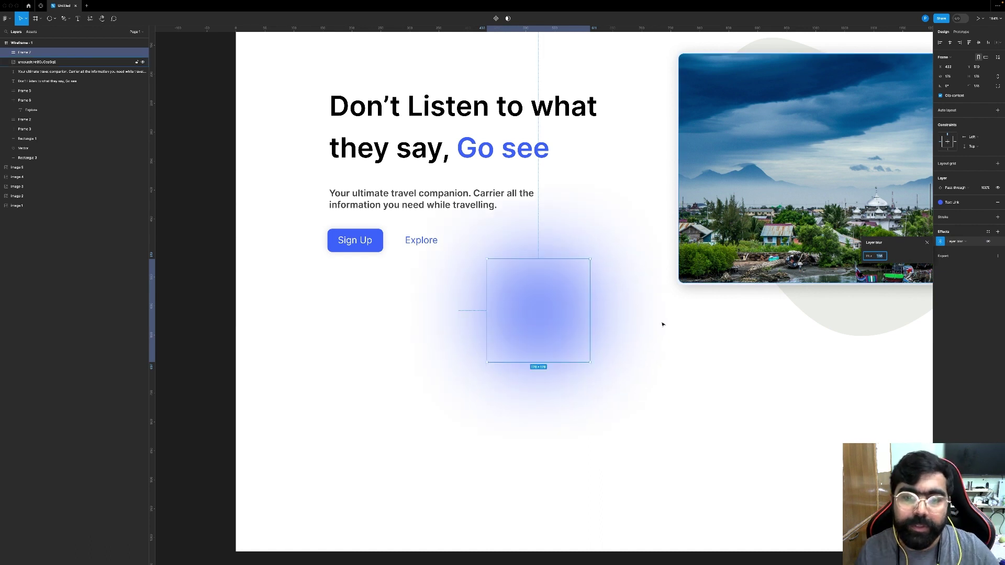
click(962, 320)
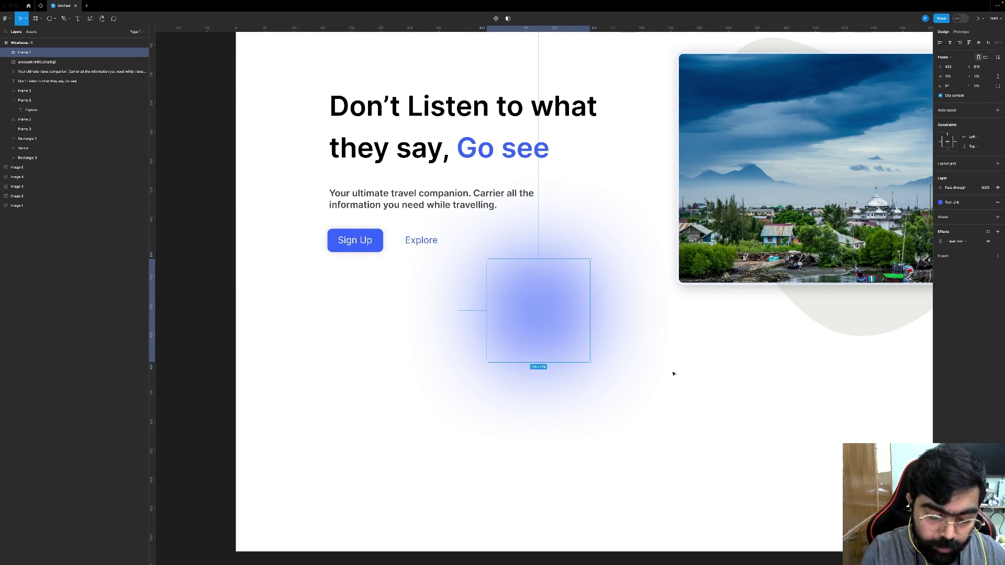
Step: Move the blurred blue glow to the left edge of the hero text and set its opacity to 30%
key(5)
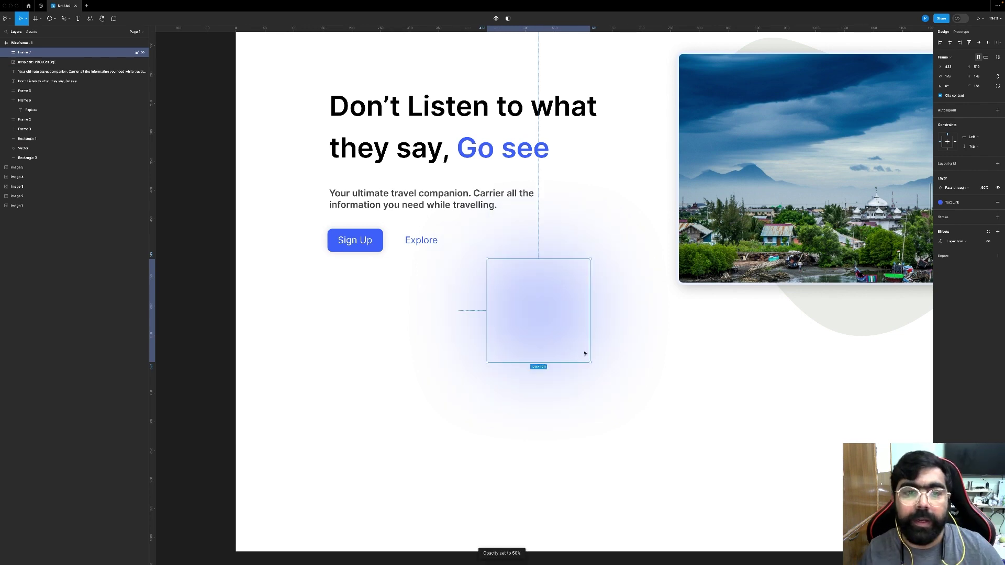
scroll(583, 353, down, 3)
drag(573, 347, 411, 232)
key(3)
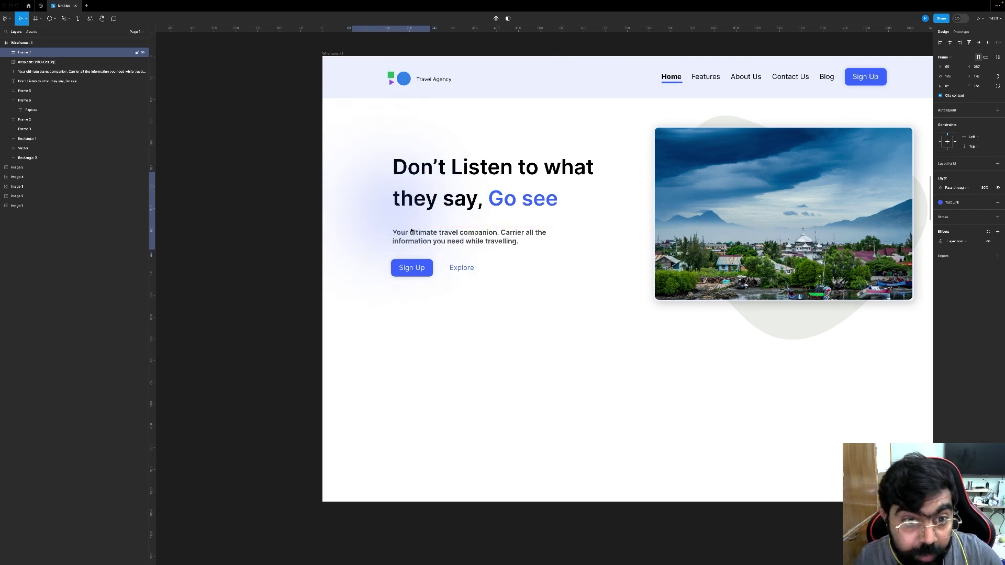
key(4)
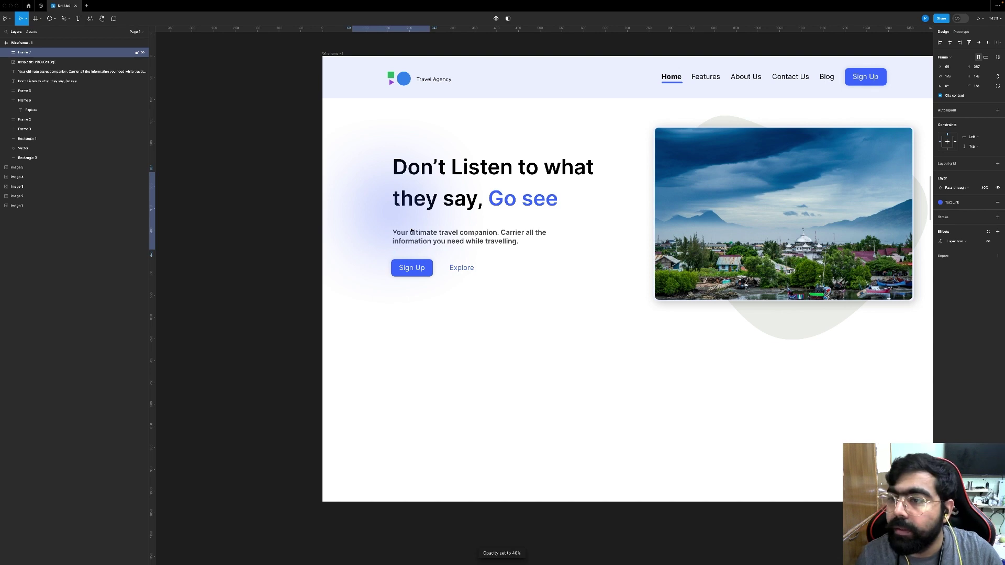
click(442, 337)
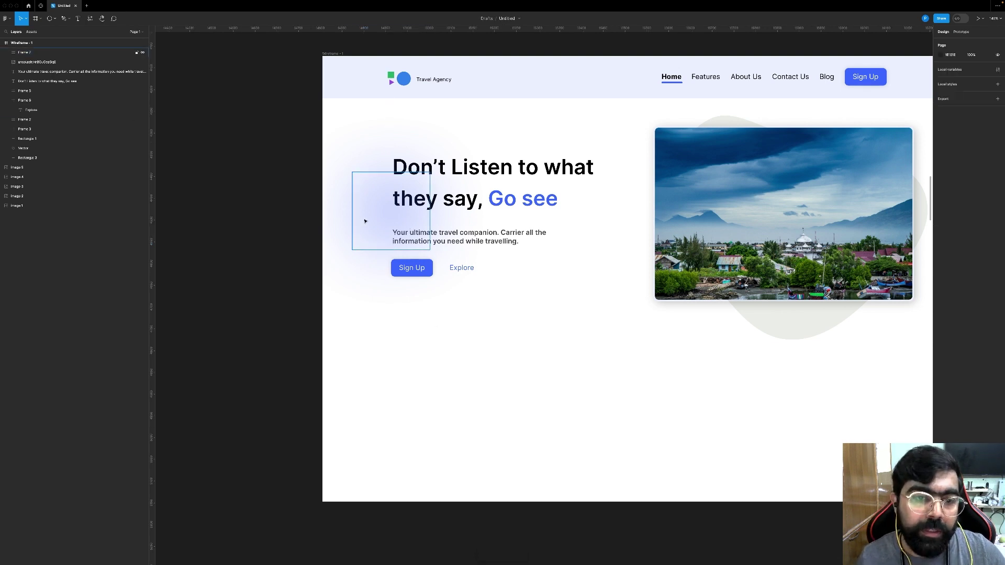
click(365, 221)
key(3)
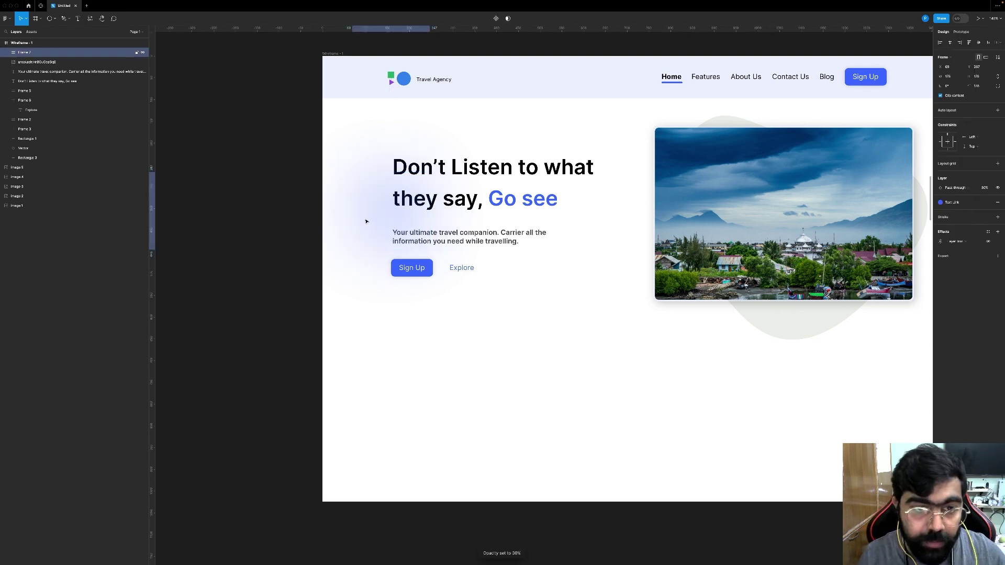
click(463, 357)
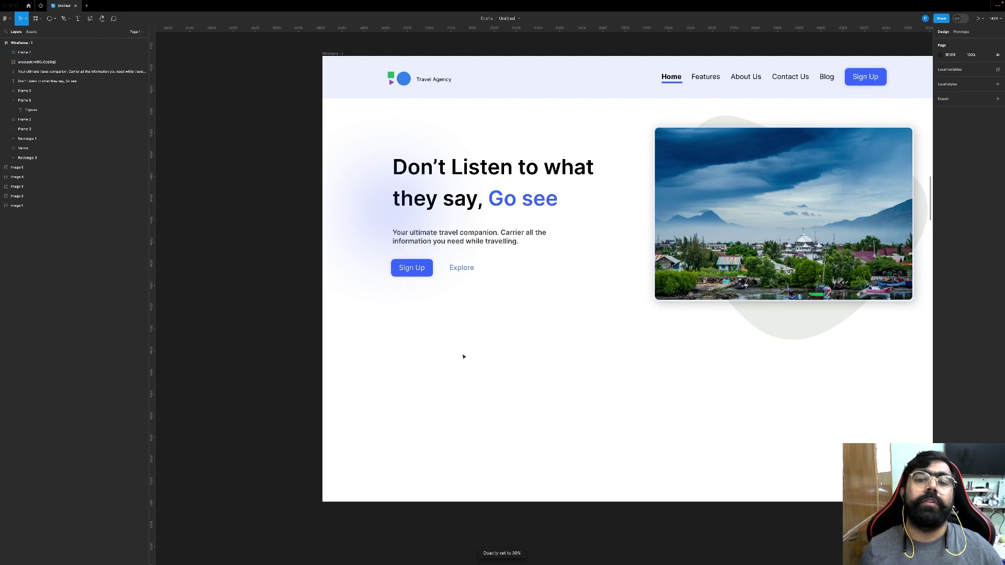
Step: Duplicate the blue glow and place the copy over the left edge of the travel photo
click(370, 227)
drag(370, 227, 563, 226)
drag(601, 289, 640, 285)
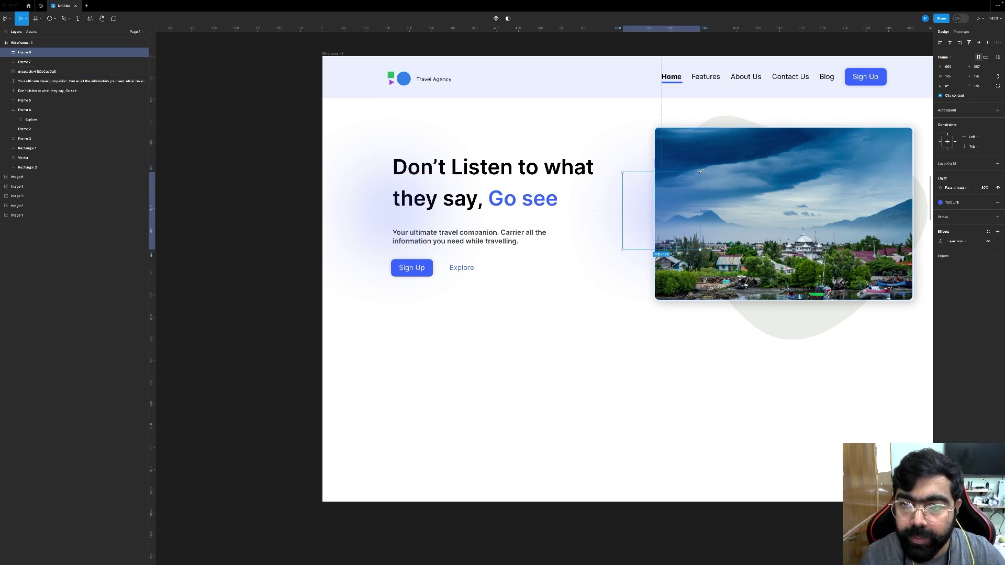
Step: Add a smaller glow copy about 83 wide between the heading and photo, just under the header, at 100% opacity
drag(701, 170, 612, 149)
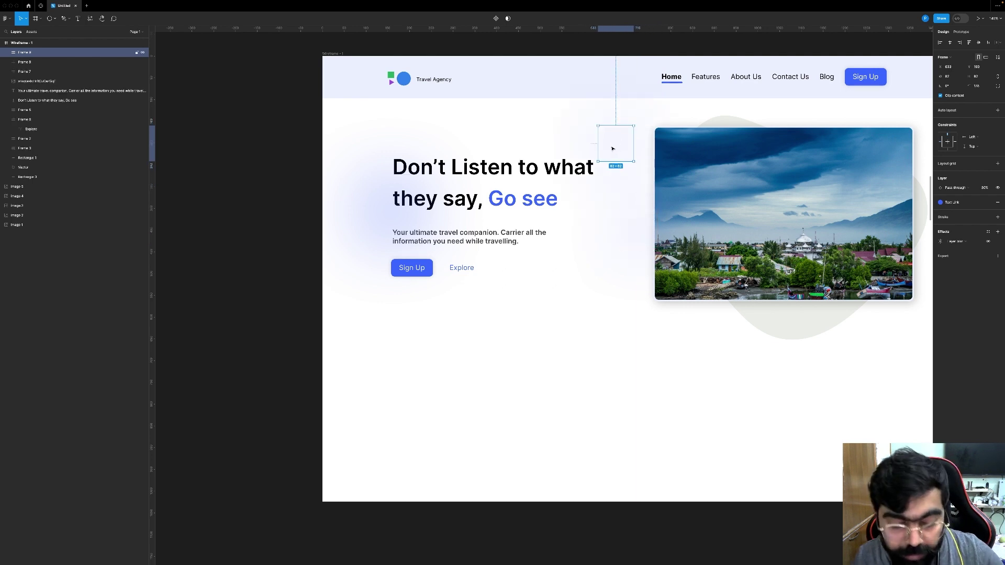
key(5)
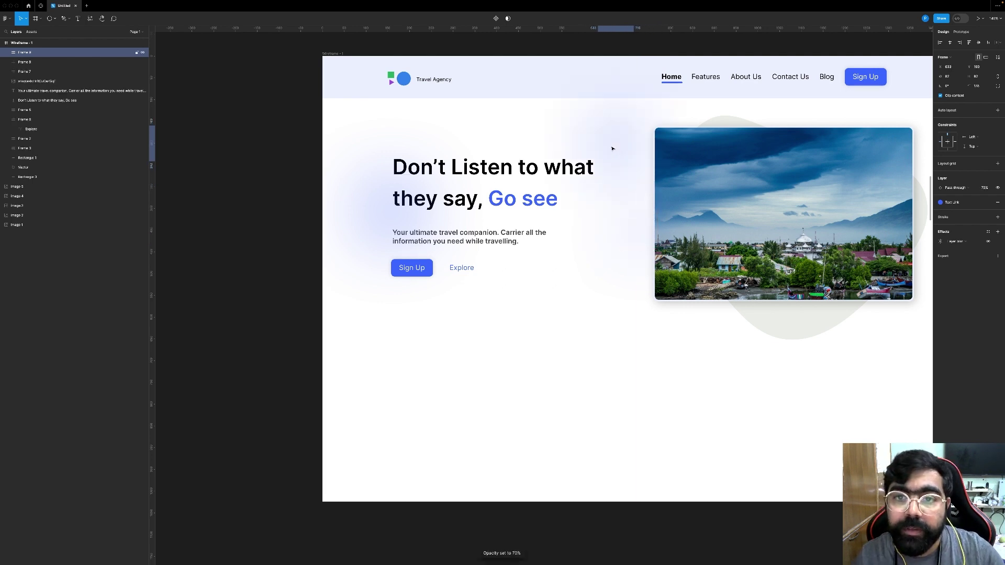
key(0)
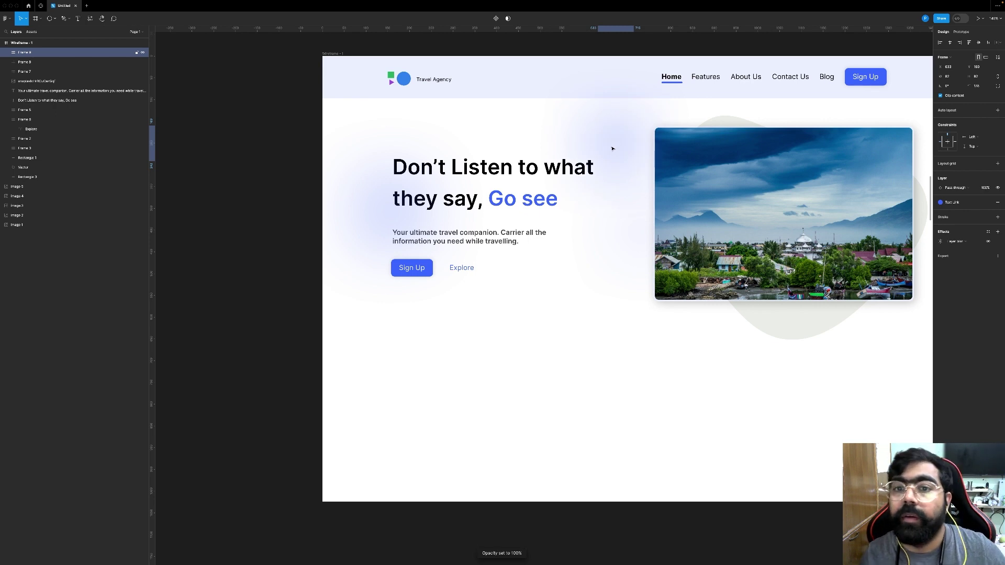
drag(612, 148, 615, 122)
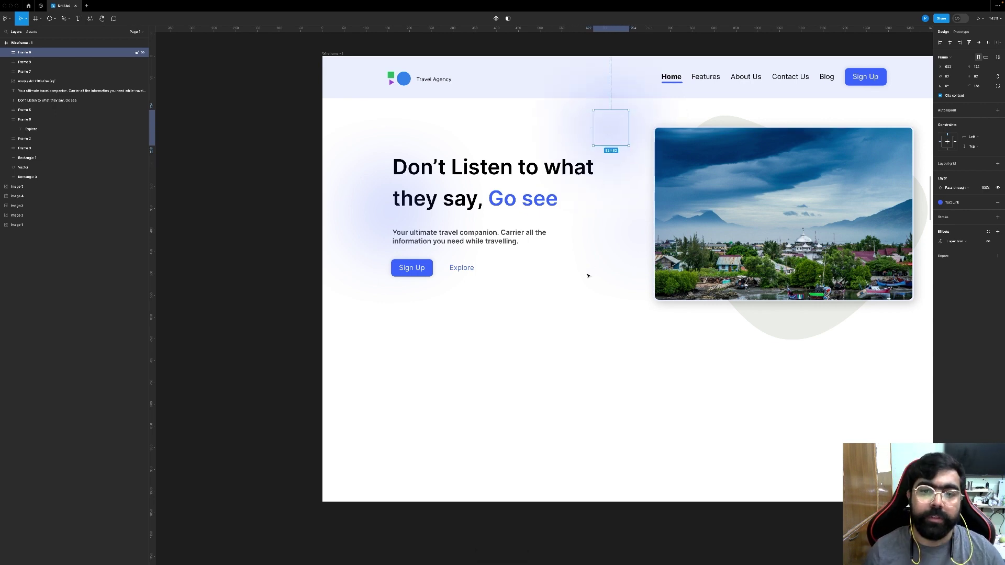
Step: Examine the sections below the hero in the Travellers reference design, comparing them with the empty area of the wireframe
scroll(588, 274, down, 3)
scroll(587, 275, down, 5)
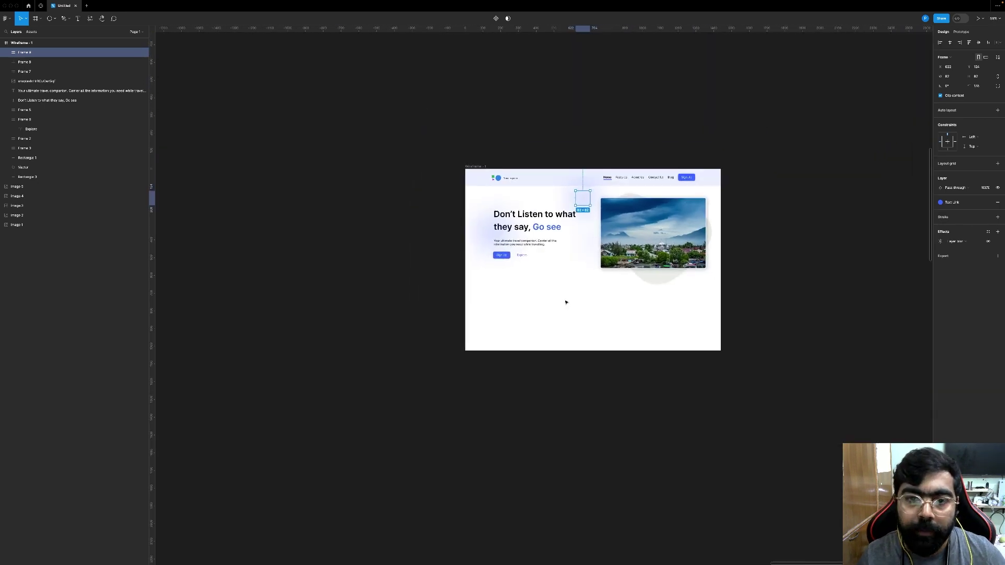
click(370, 288)
scroll(370, 288, left, 15)
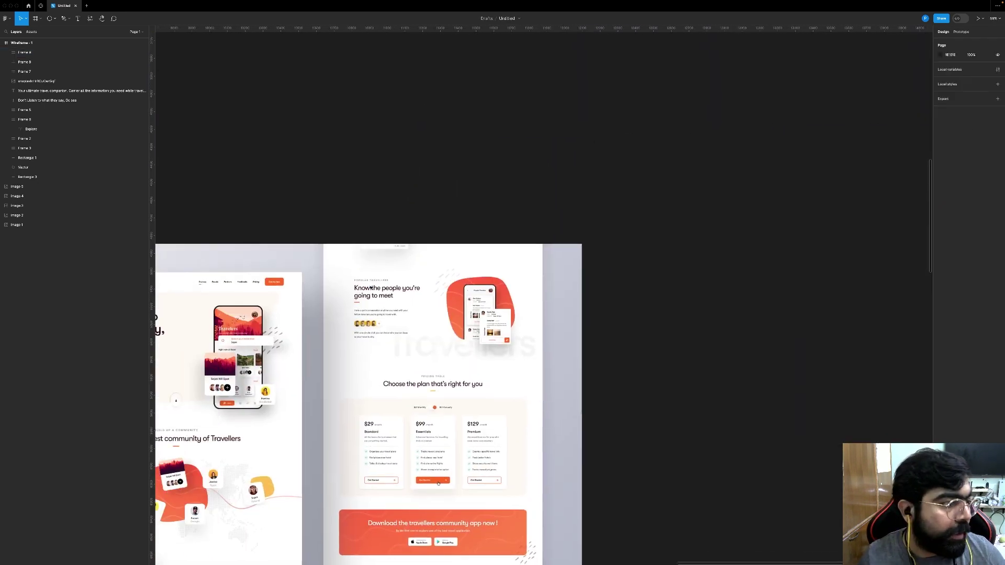
scroll(370, 287, left, 15)
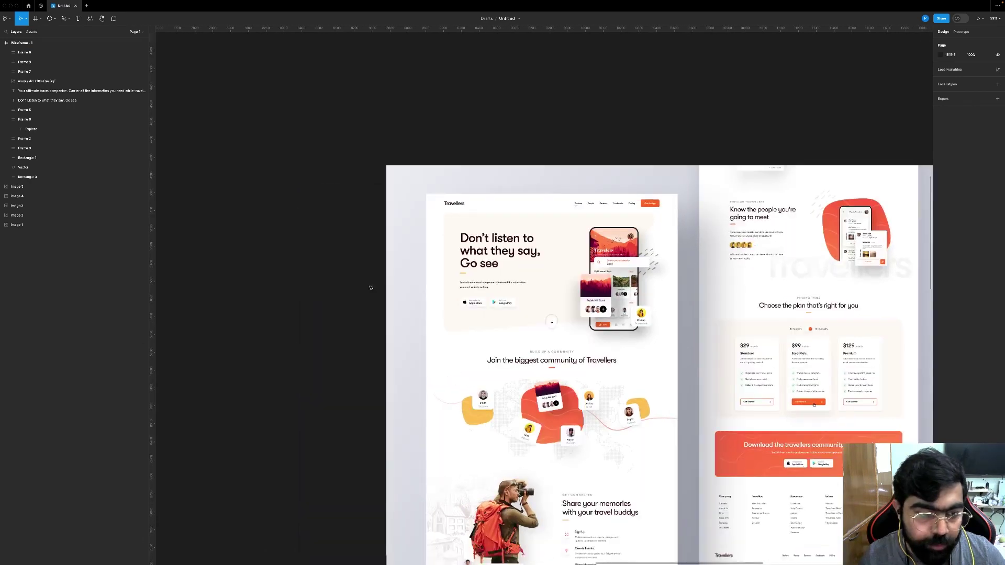
scroll(371, 288, right, 20)
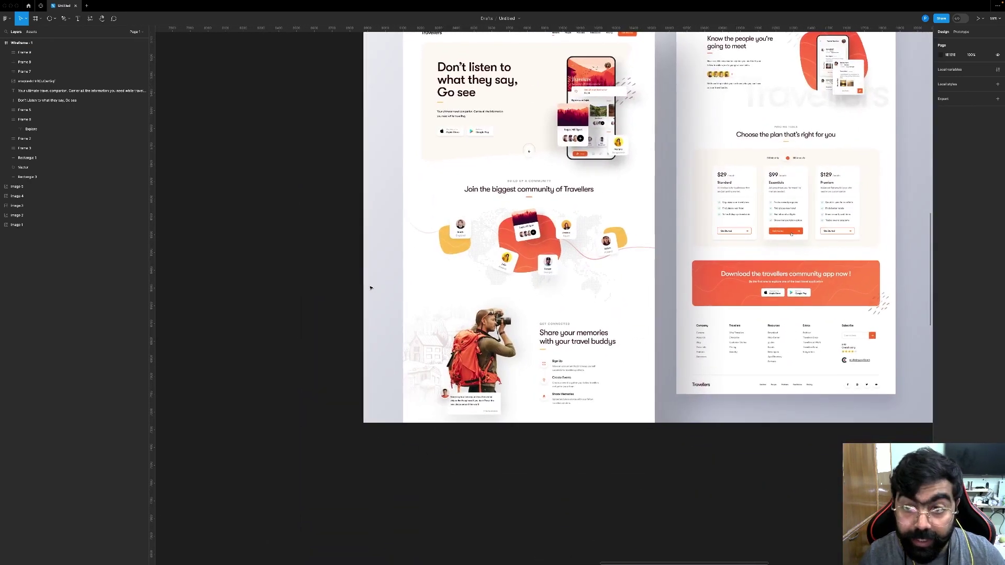
scroll(371, 288, right, 20)
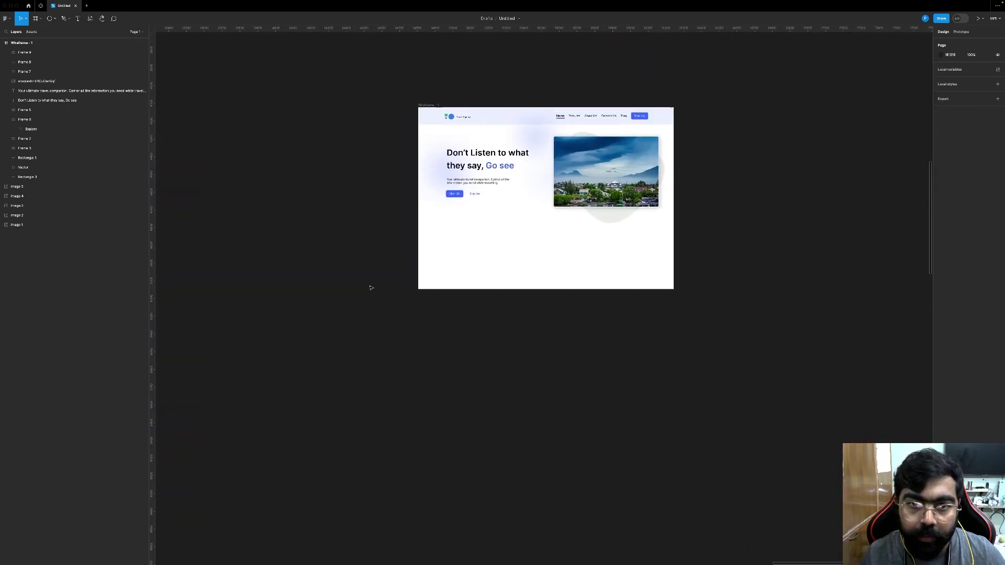
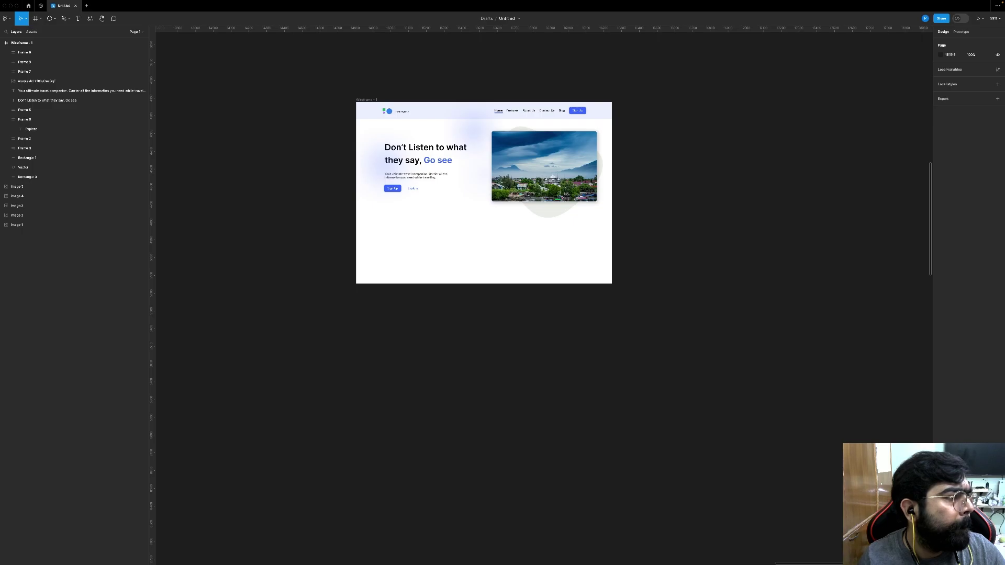
Step: Switch to the Chrome browser and search the web for "google logo"
key(super+Tab)
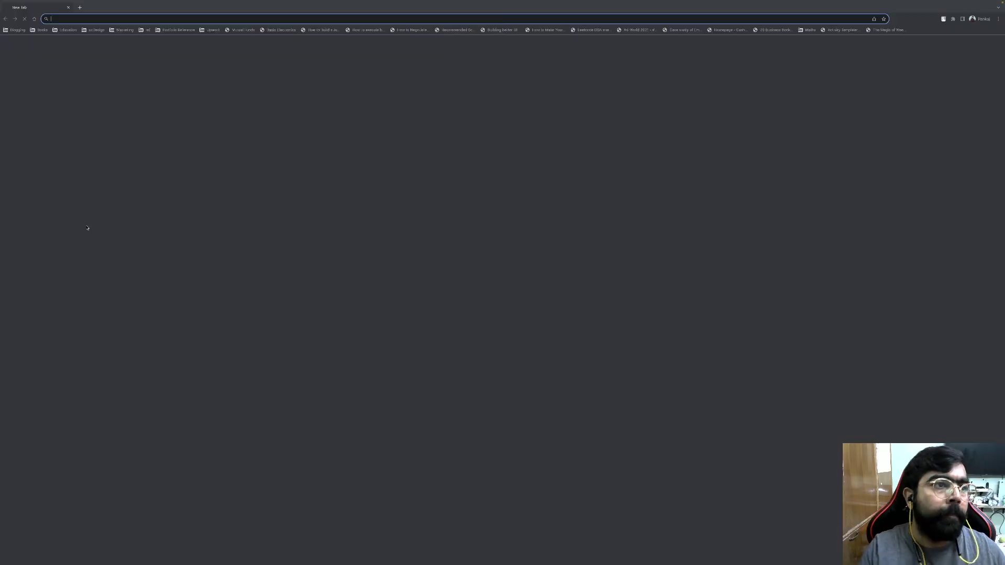
text(g)
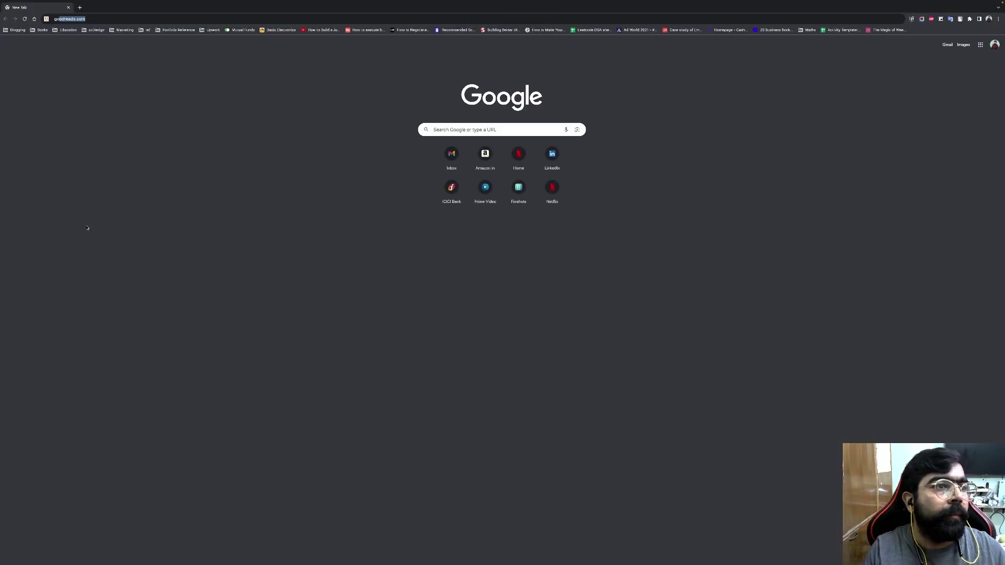
text(oogle logo)
key(Return)
Step: Search for "amazon logo" in a second browser tab
key(super+t)
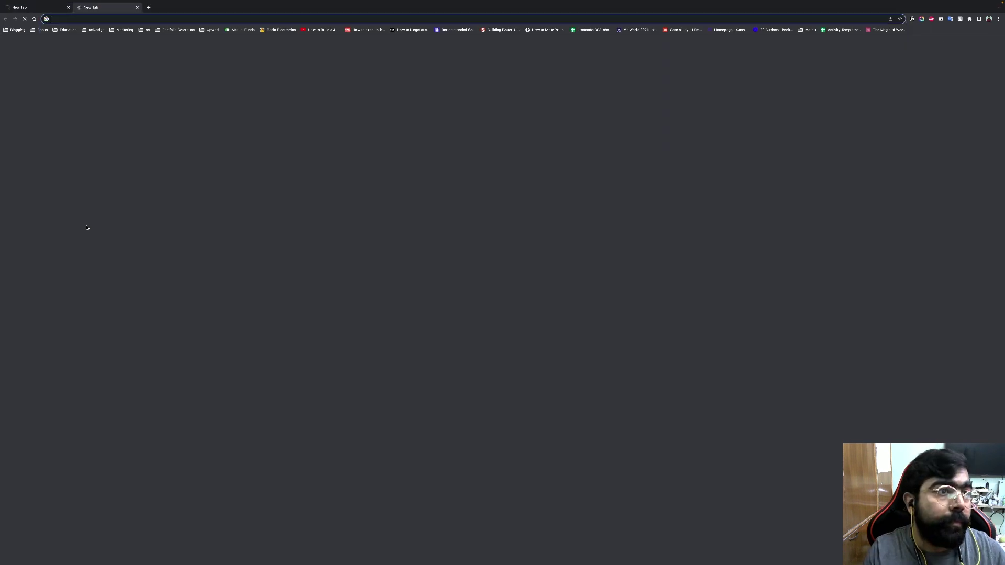
text(amazon.in)
key(Return)
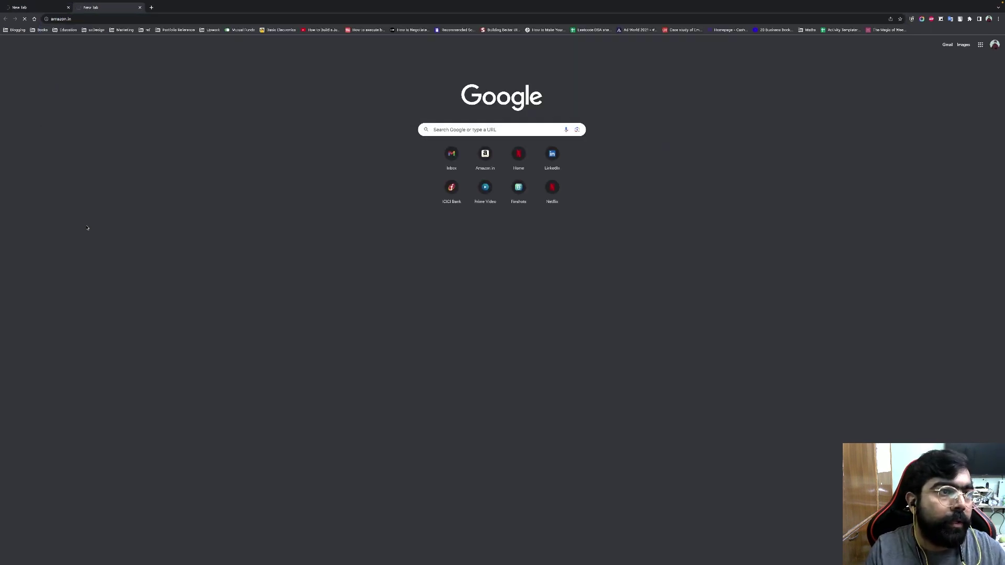
key(ctrl+l)
text(amazon logo)
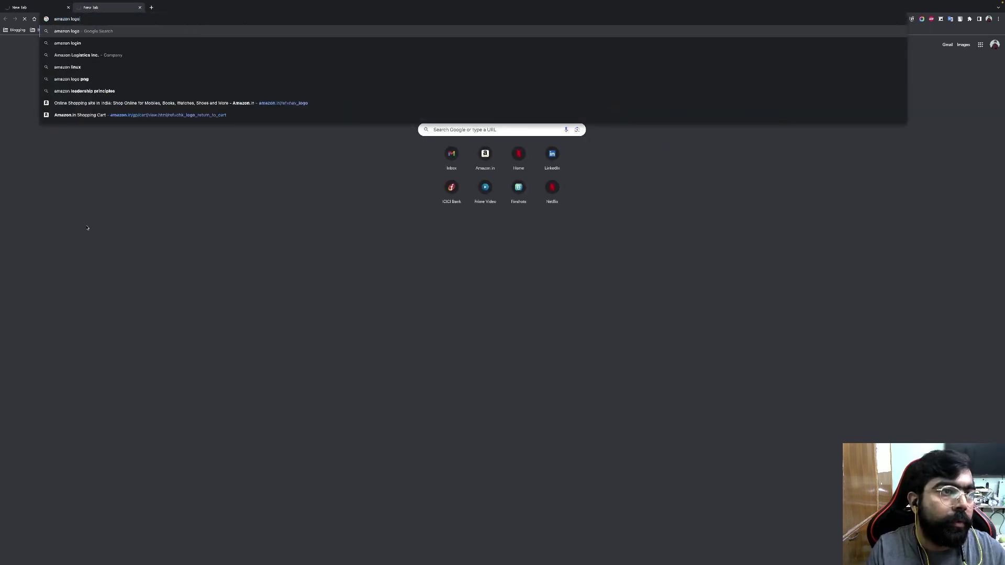
key(Return)
Step: Search for "cars24" and "jio", each in its own new browser tab
key(ctrl+t)
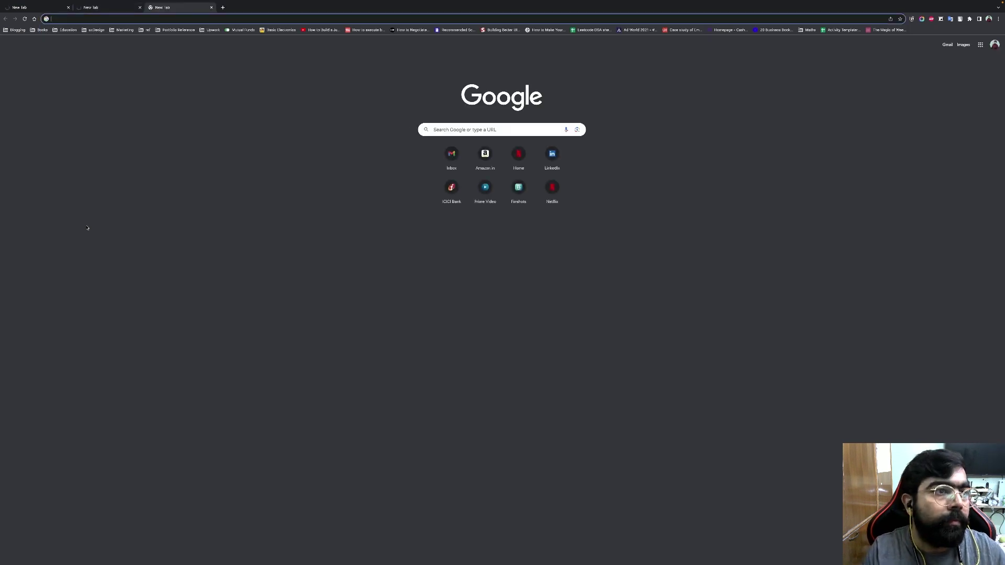
text(cars24)
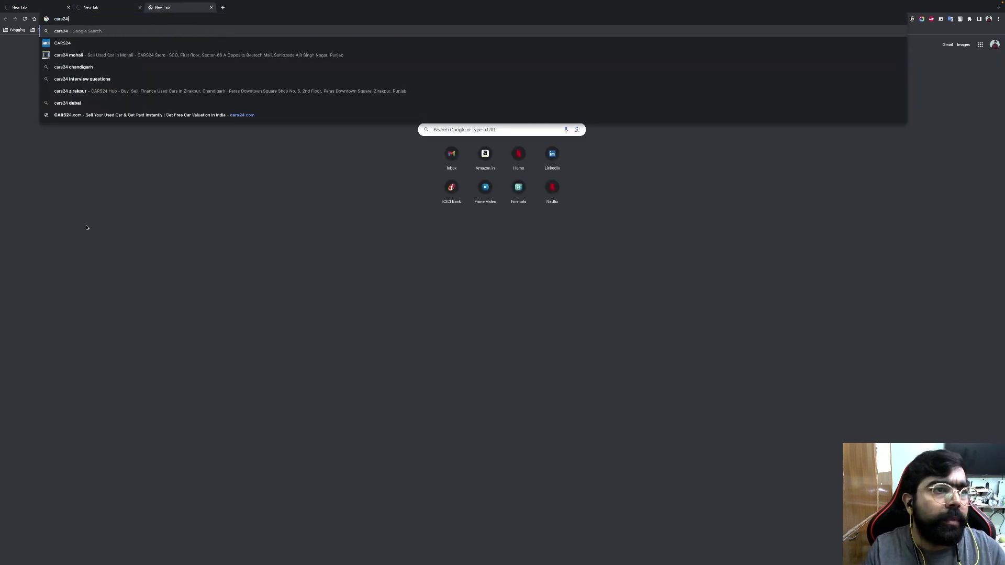
key(Return)
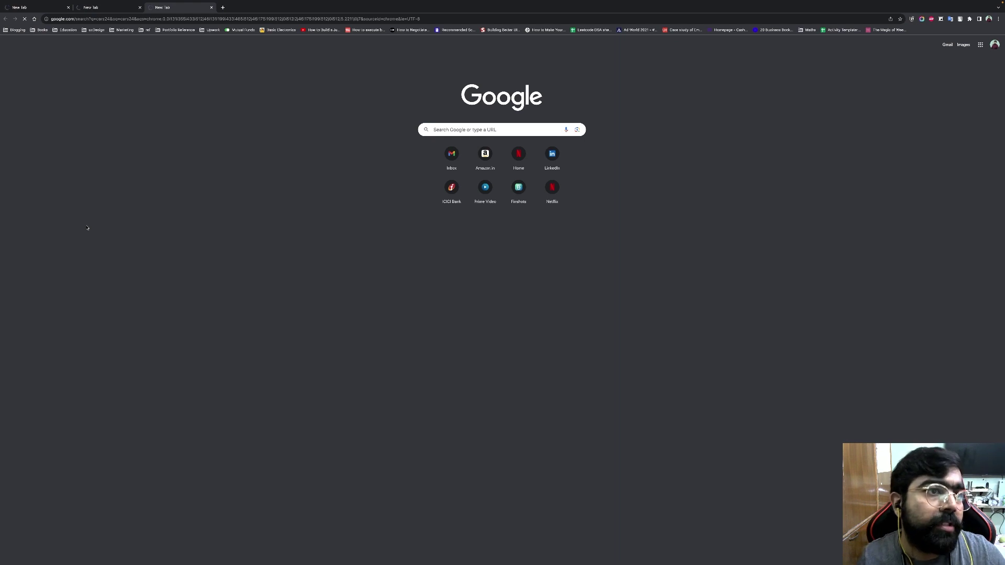
key(ctrl+t)
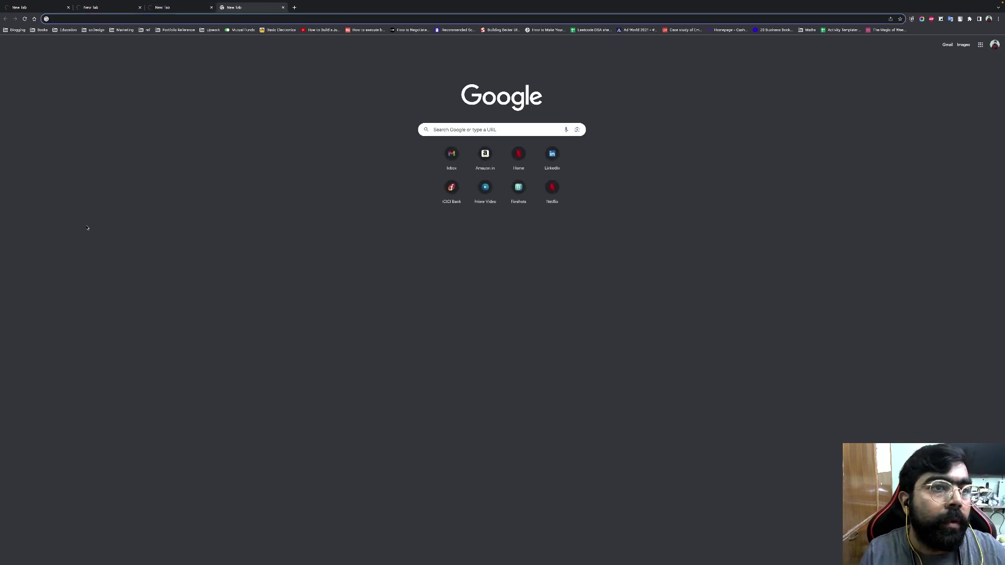
text(j)
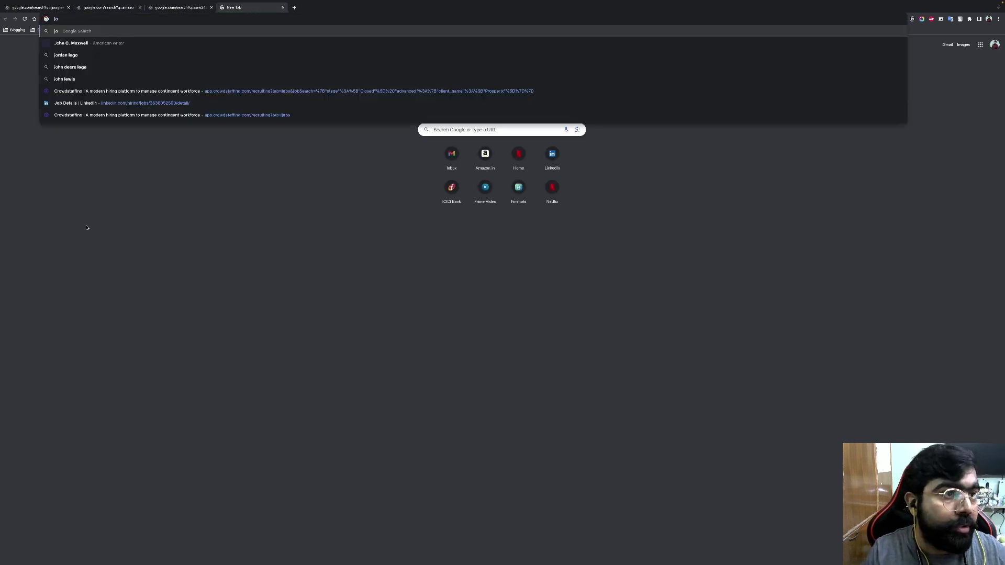
text(io)
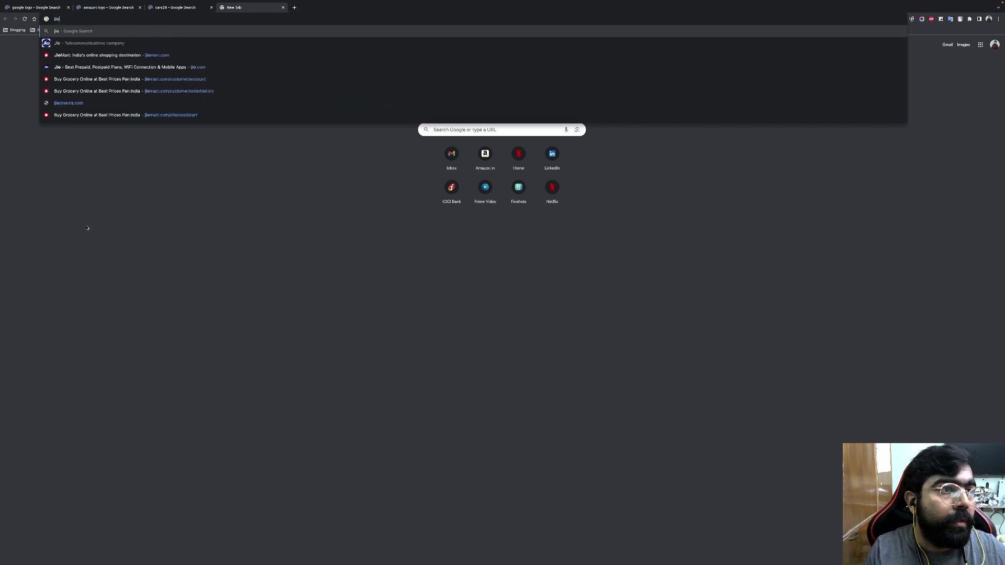
key(Return)
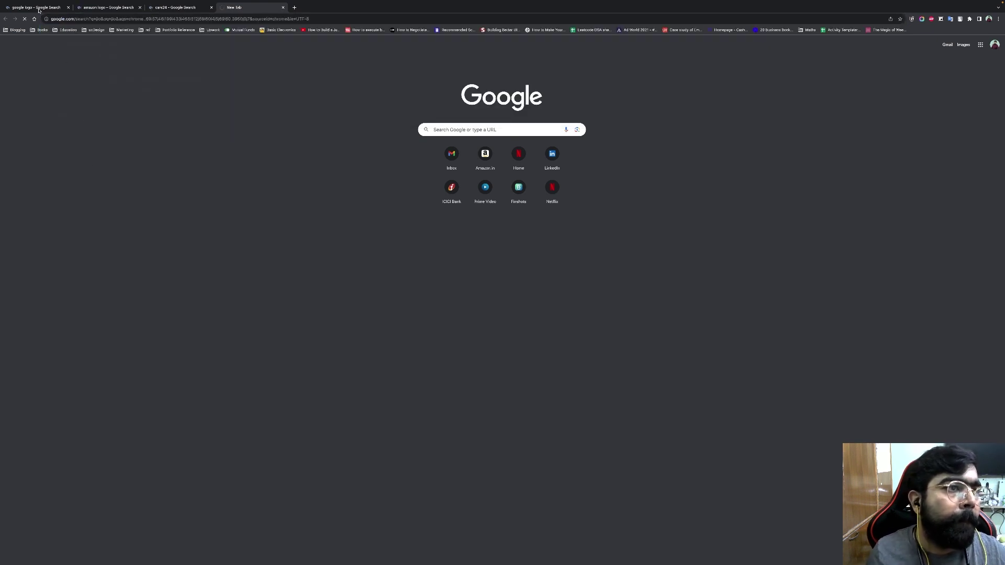
Step: Open the Logowik Google logo from the image results in its own tab and copy the image
click(39, 8)
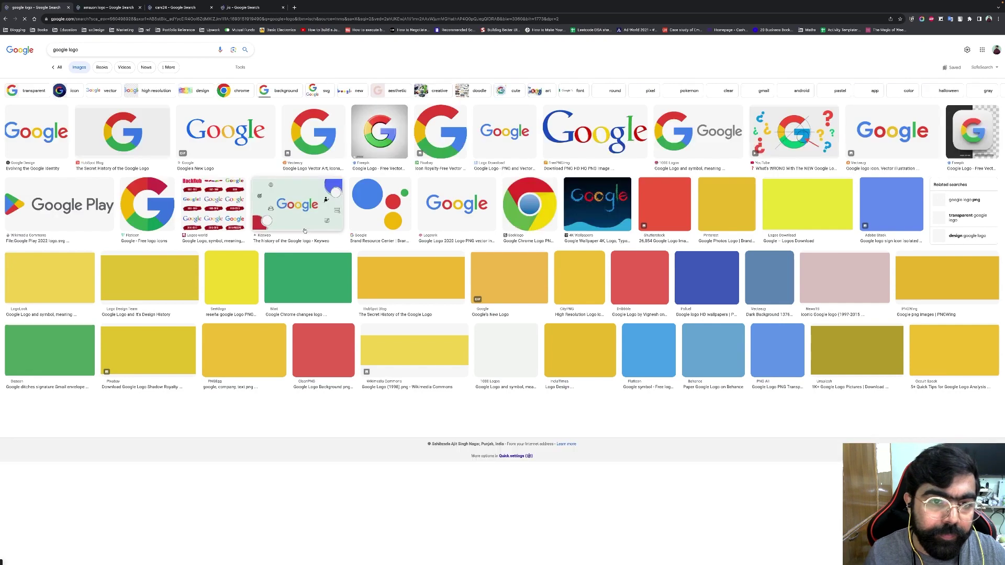
click(450, 210)
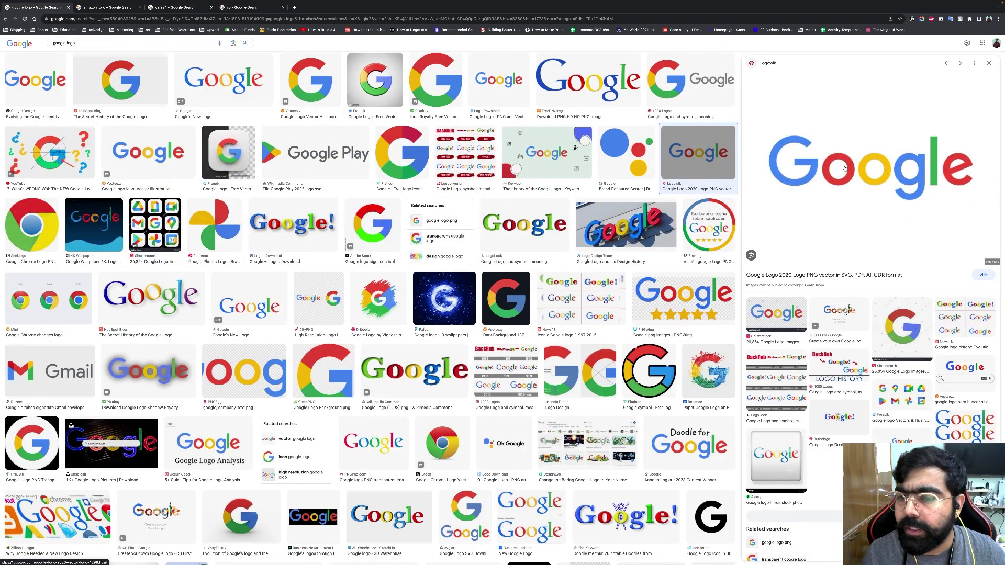
right_click(845, 168)
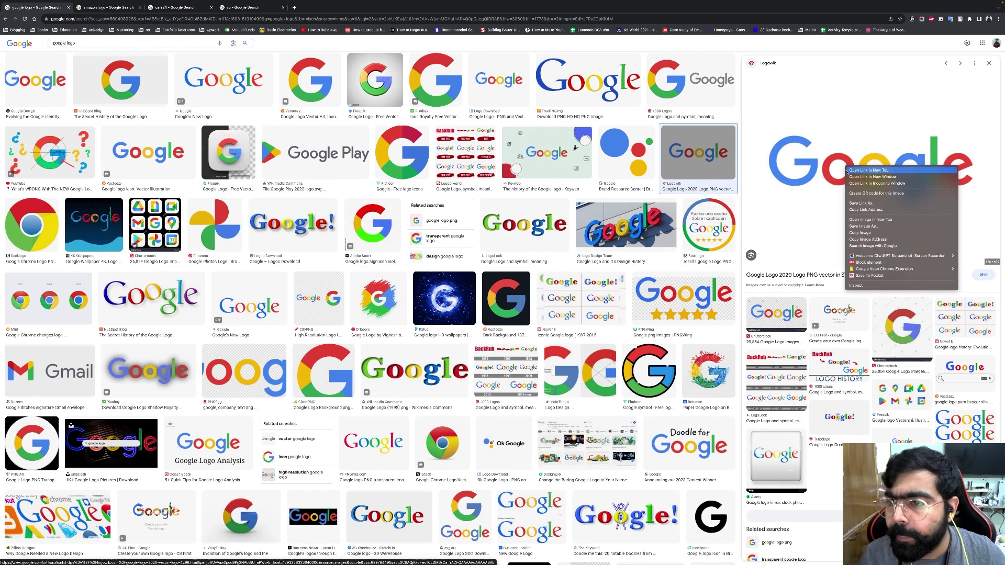
click(865, 220)
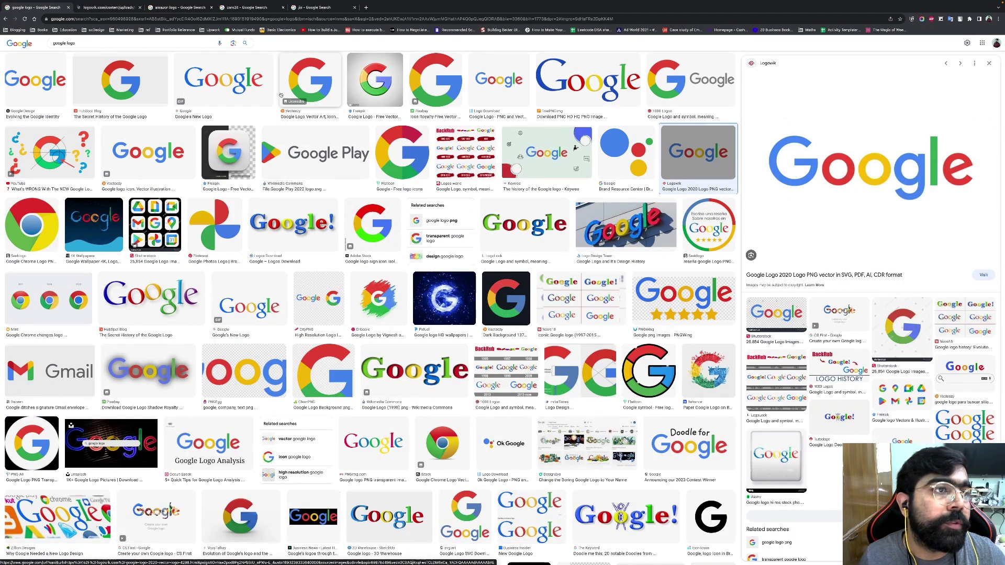
click(115, 9)
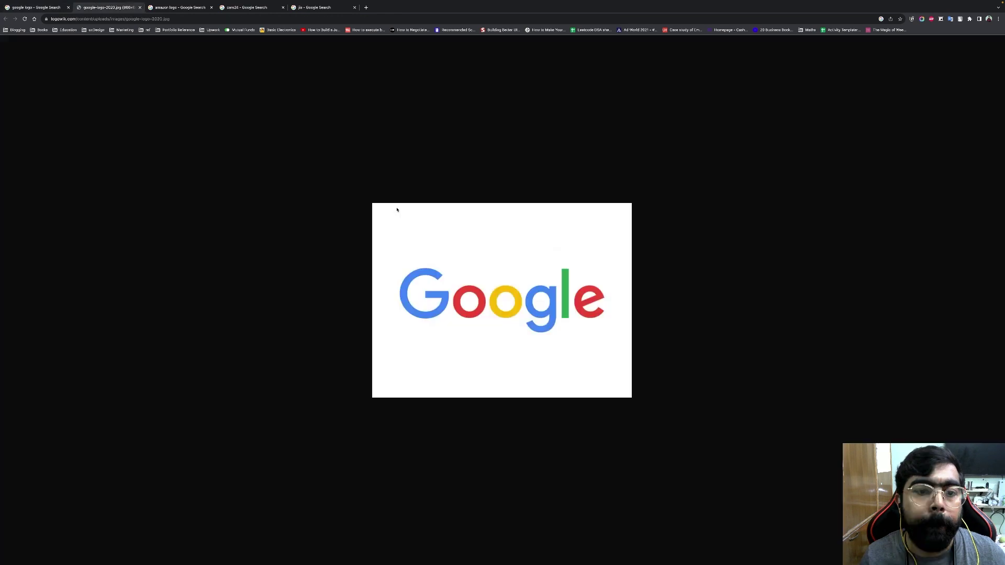
right_click(417, 254)
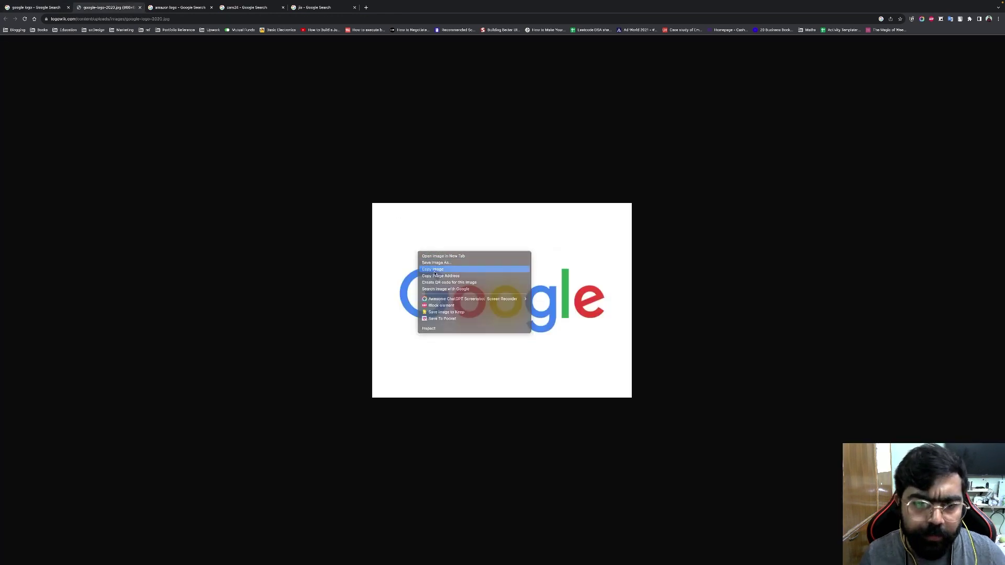
click(434, 273)
Step: Switch back to Figma, paste the Google logo over the wireframe and run the Remove BG plugin on it
key(ctrl+Right)
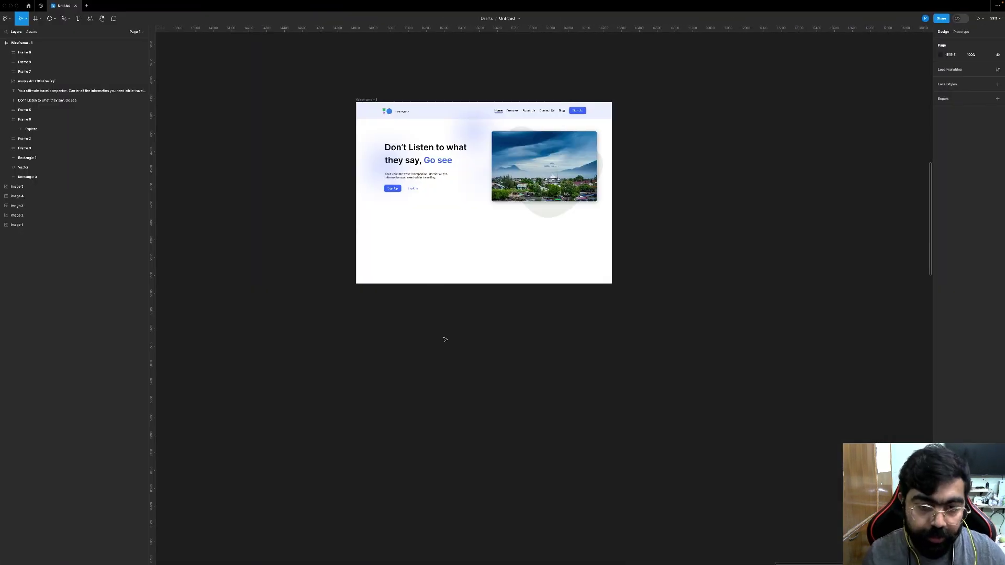
key(super+v)
right_click(512, 315)
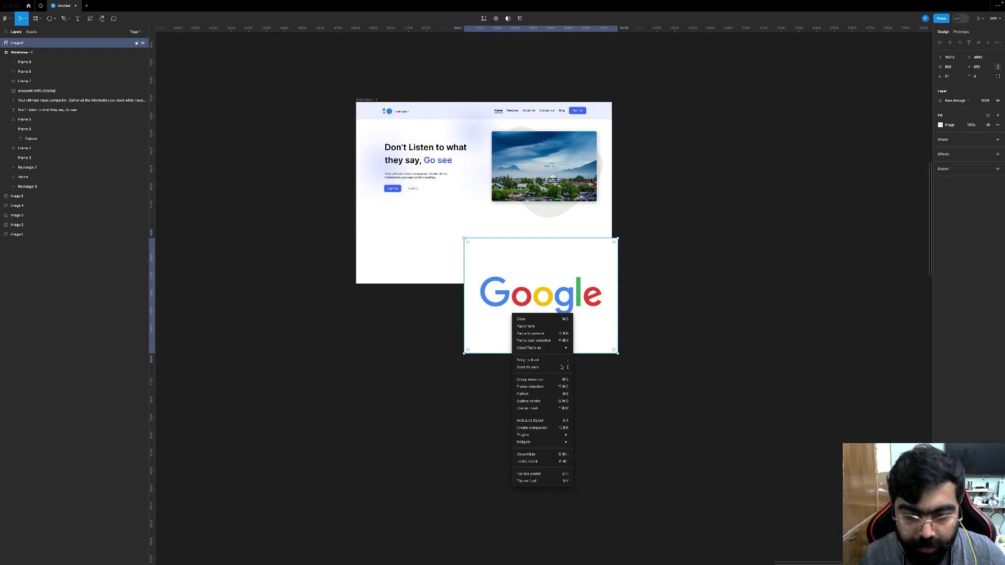
mouse_move(554, 436)
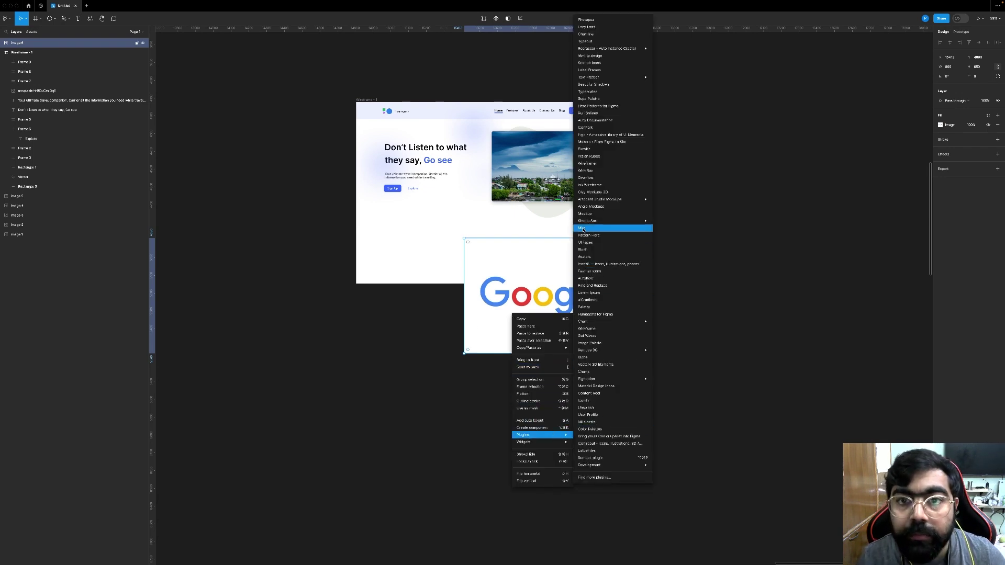
mouse_move(628, 350)
click(660, 355)
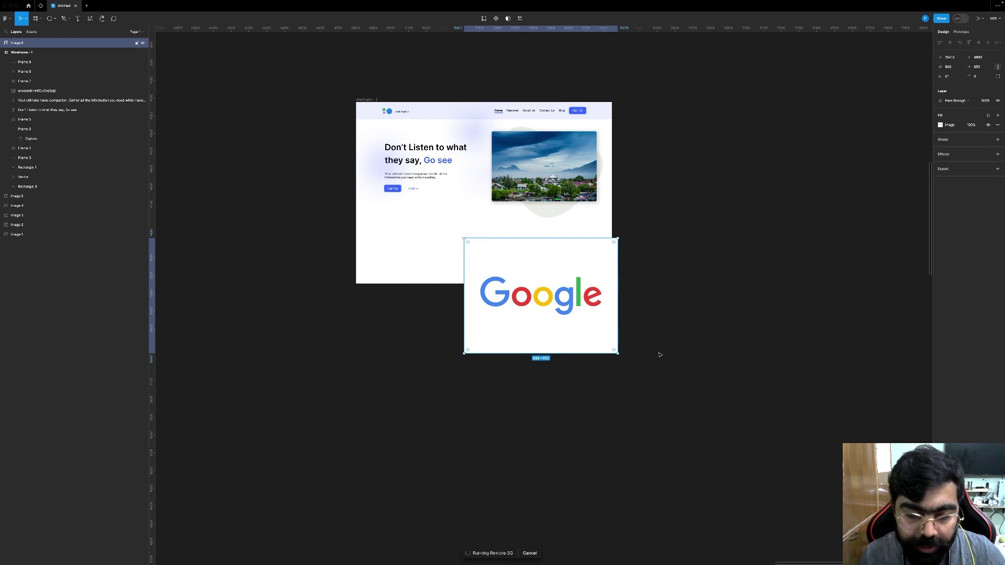
Step: Return to the browser and show image results for the amazon logo, cars24 and jio searches
key(ctrl+Left)
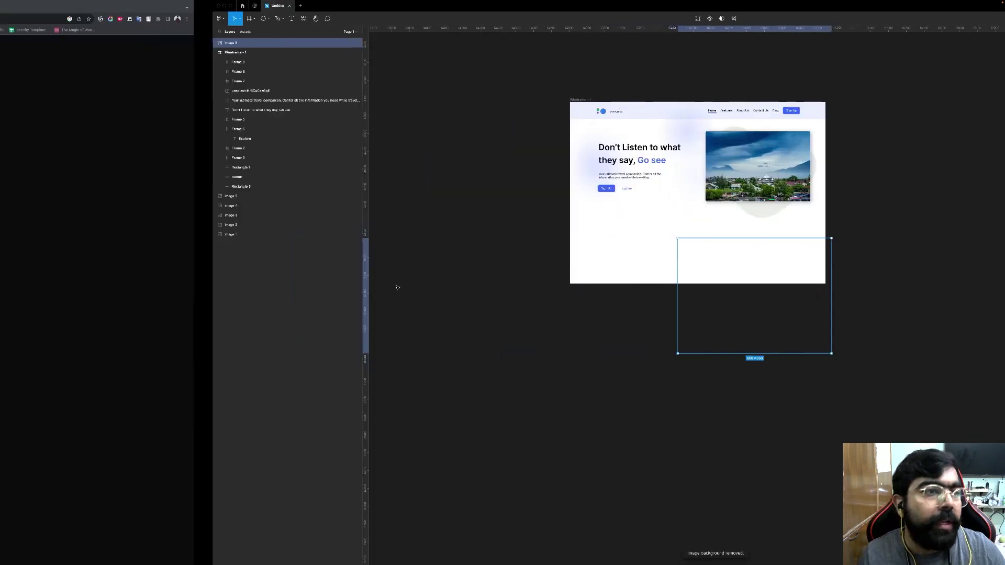
click(169, 7)
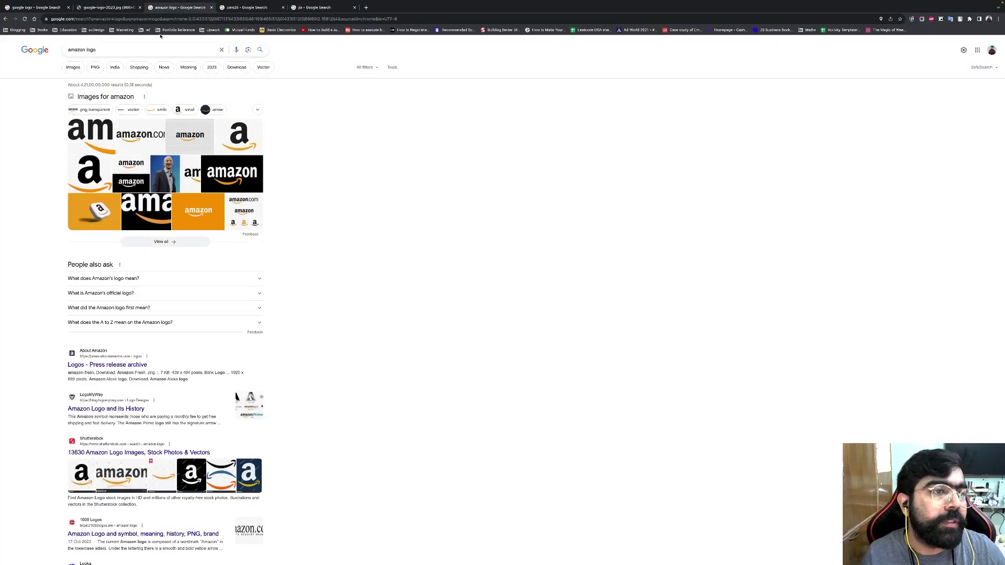
click(193, 135)
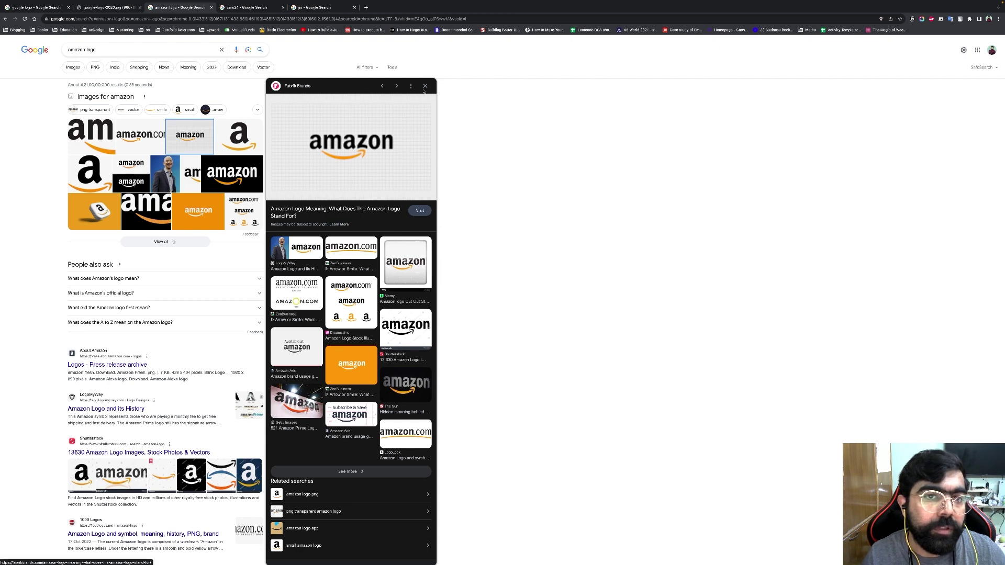
click(425, 86)
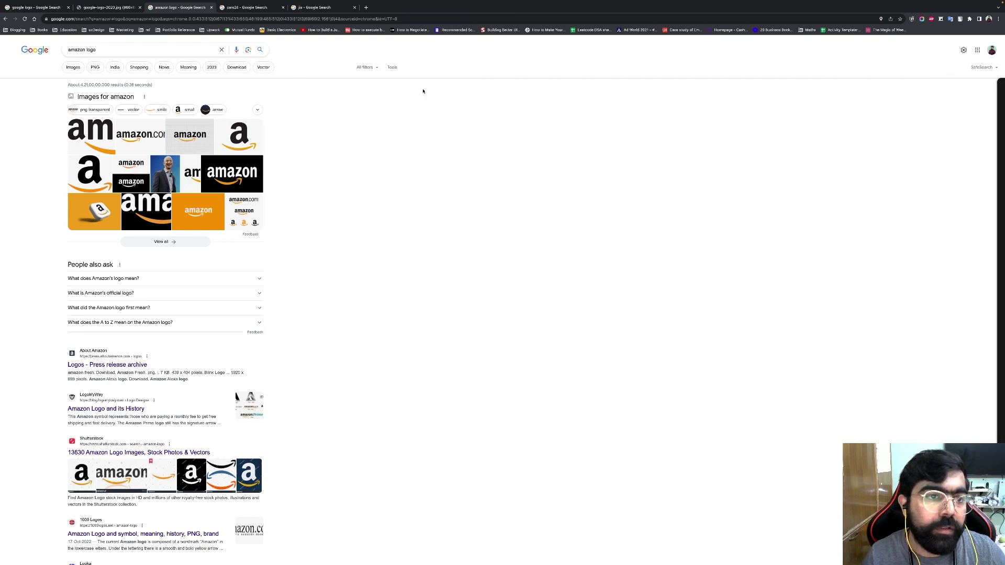
click(74, 68)
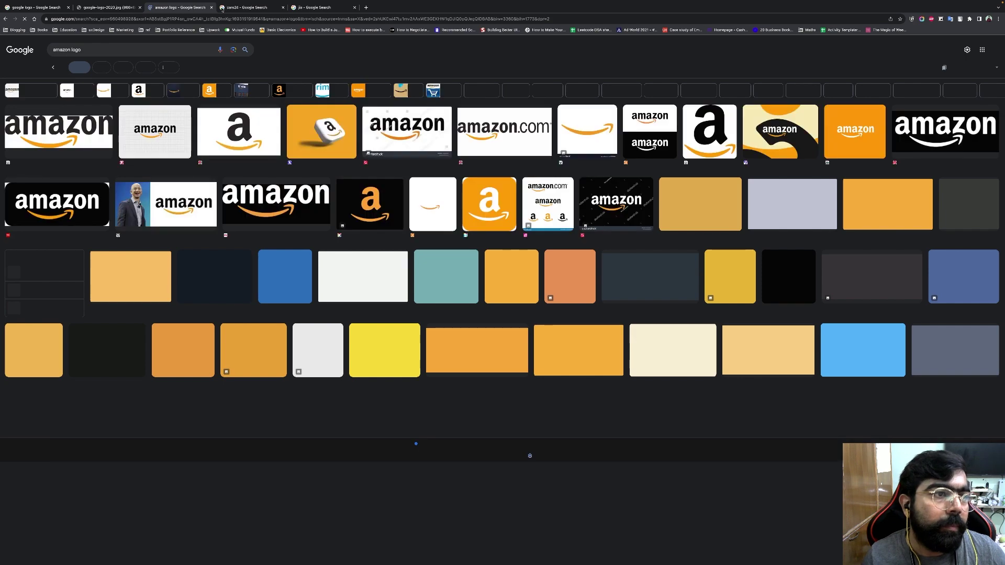
click(227, 9)
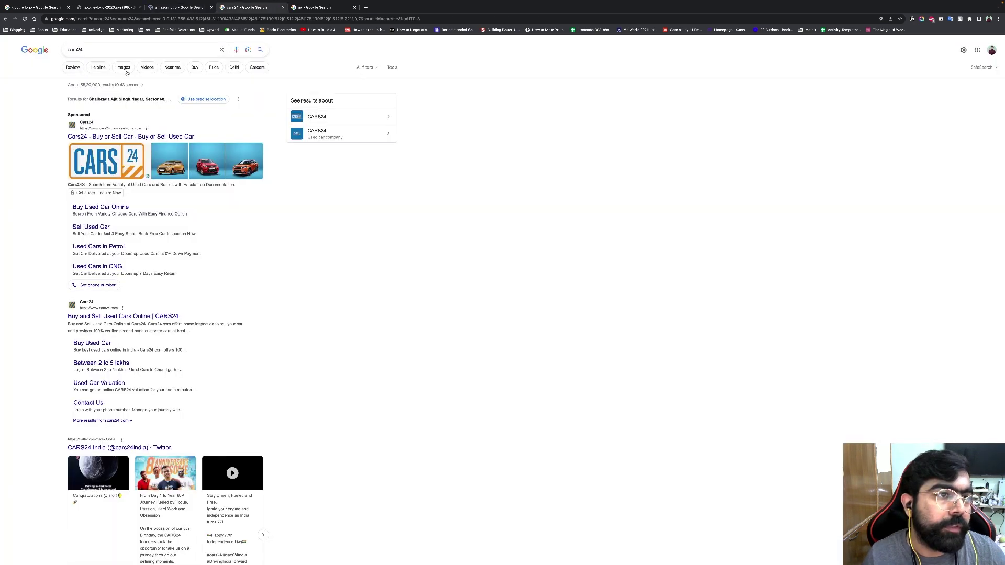
click(319, 9)
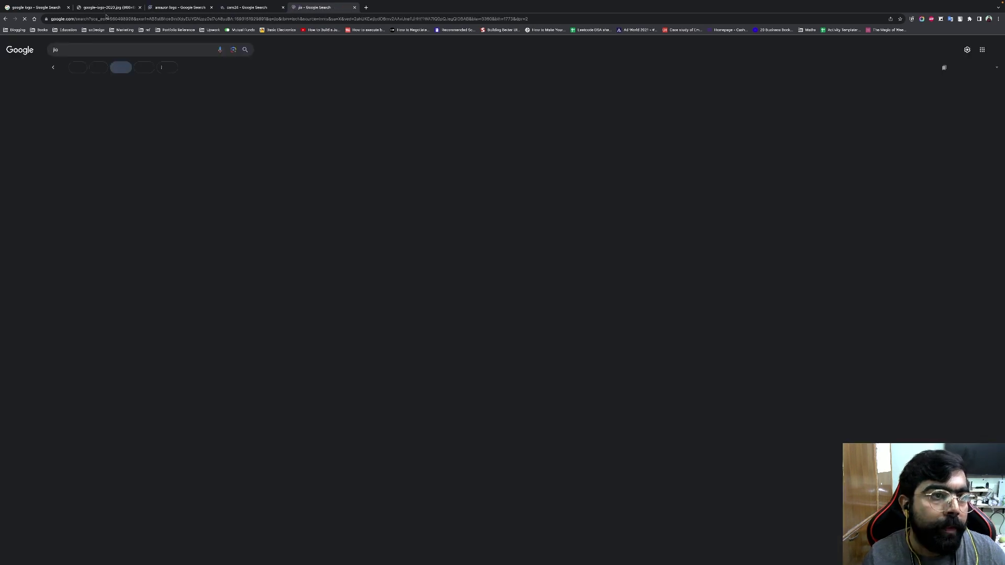
Step: Switch to Figma, set the Google logo's image fill to Crop and trim the empty space above and below the lettering
key(super+Tab)
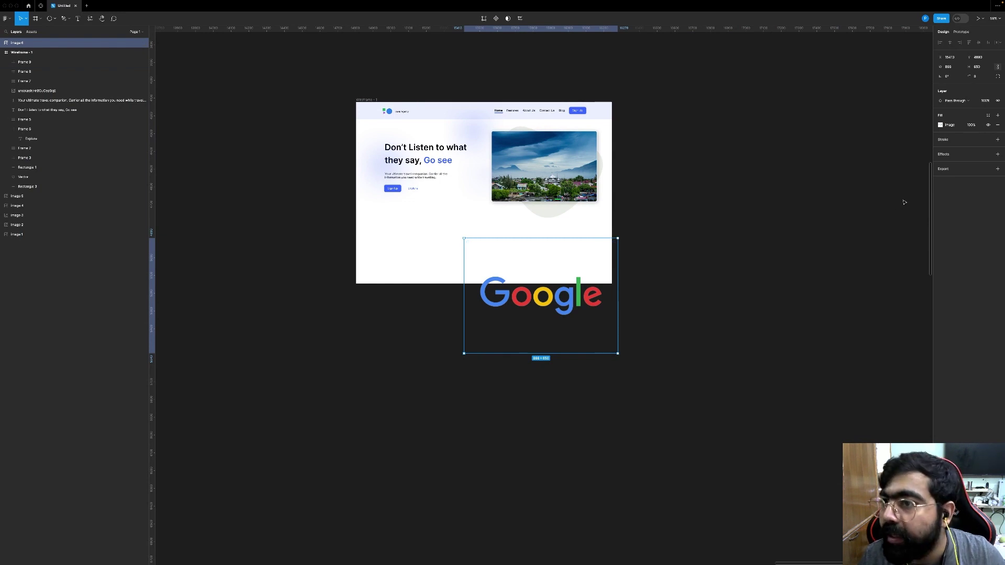
click(940, 125)
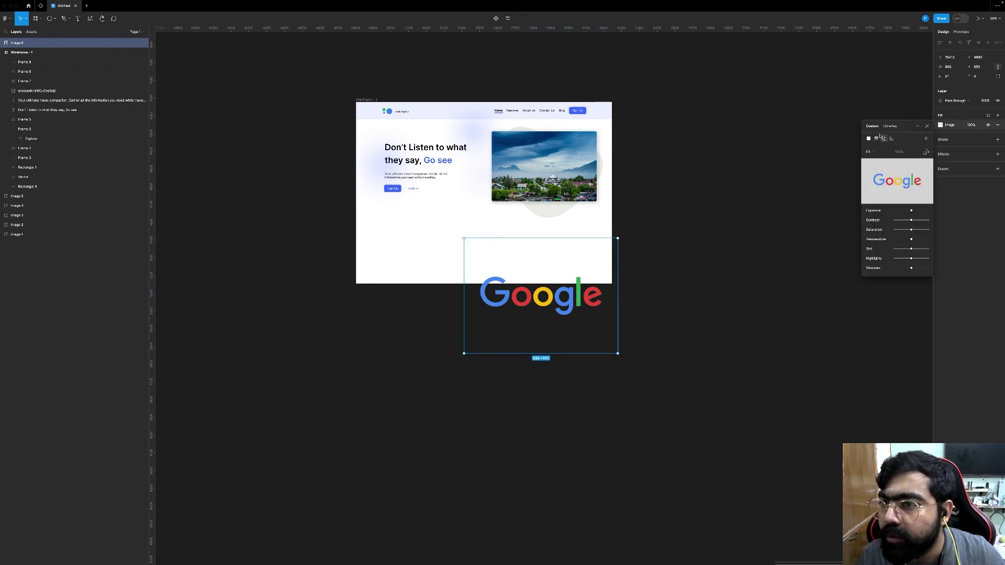
click(878, 152)
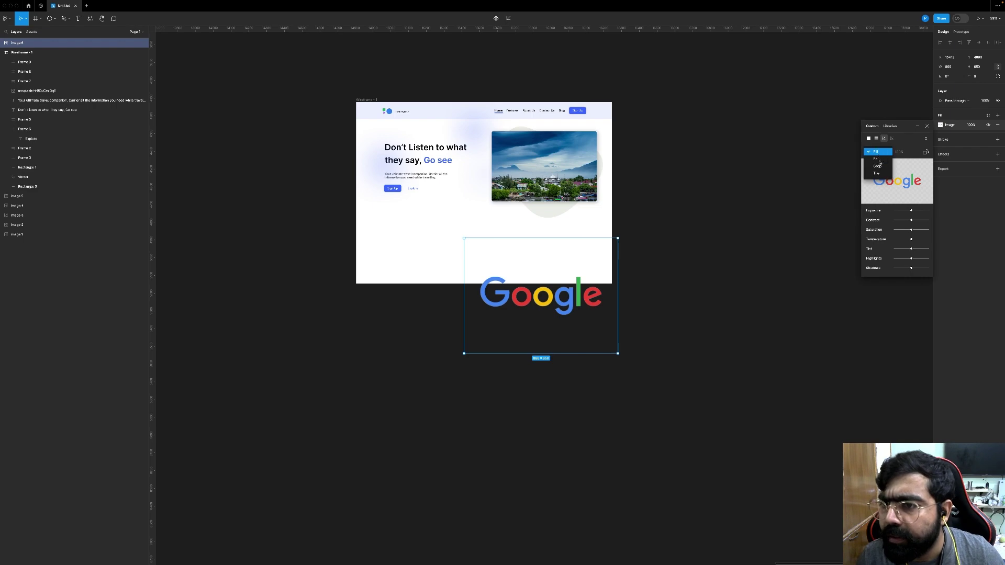
click(875, 168)
scroll(498, 249, up, 5)
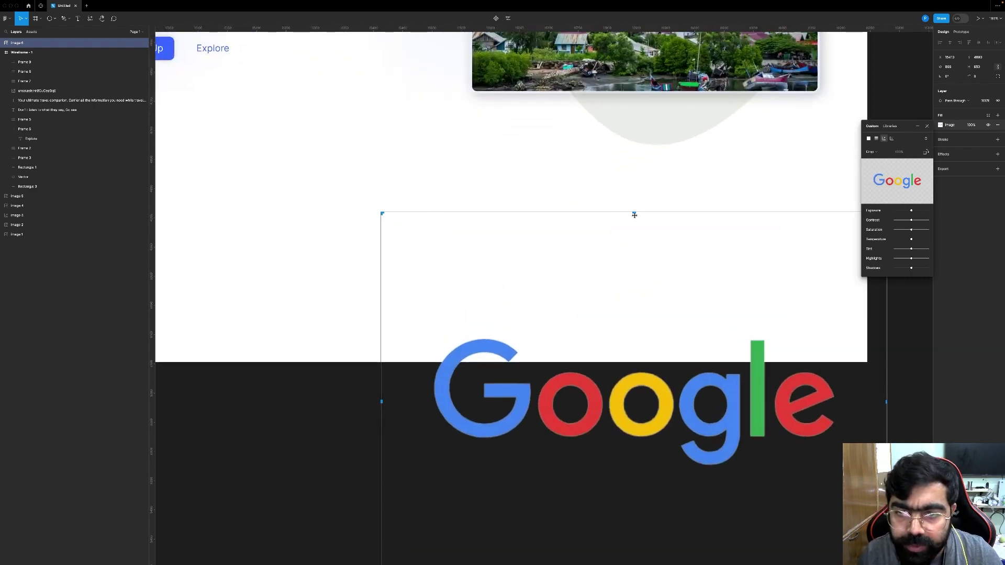
drag(624, 324, 617, 339)
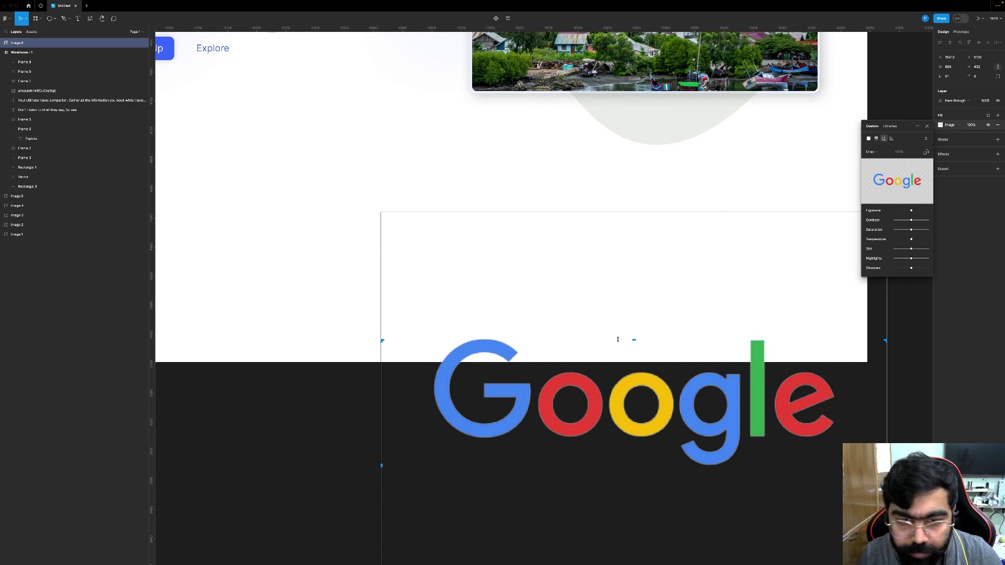
scroll(617, 339, down, 3)
drag(620, 465, 620, 340)
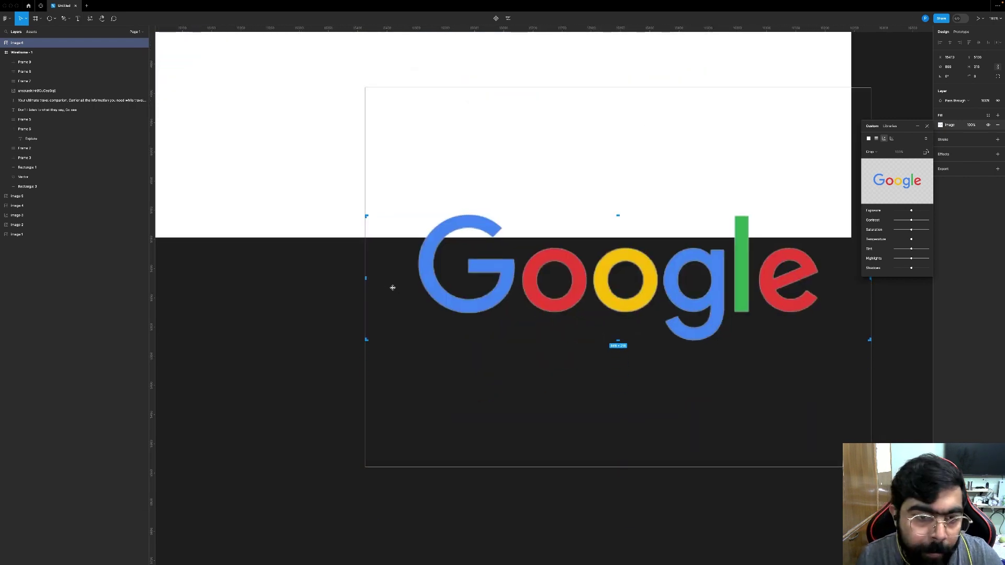
Step: Trim the empty space on both sides of the Google lettering and finish the crop
drag(366, 278, 410, 278)
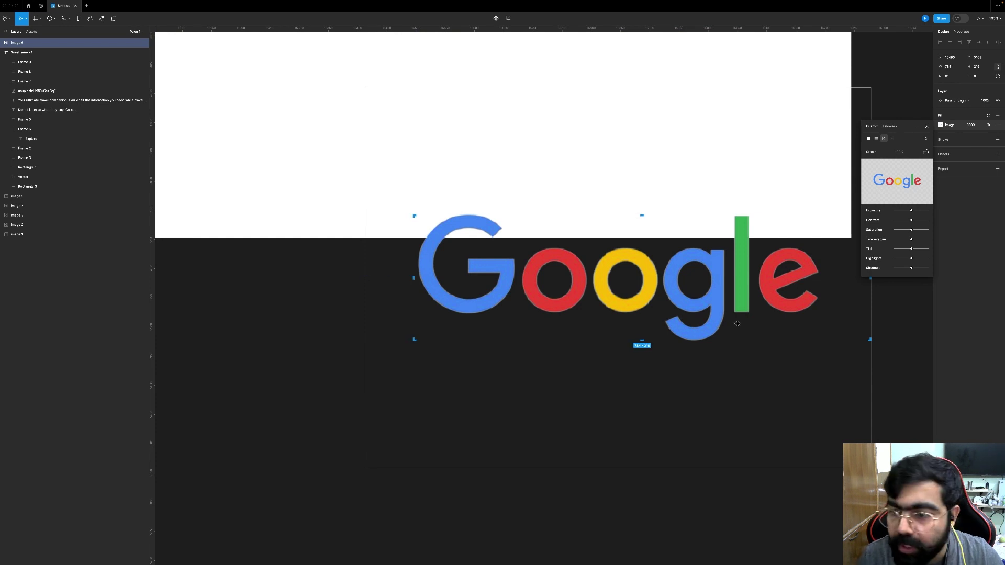
scroll(855, 288, right, 3)
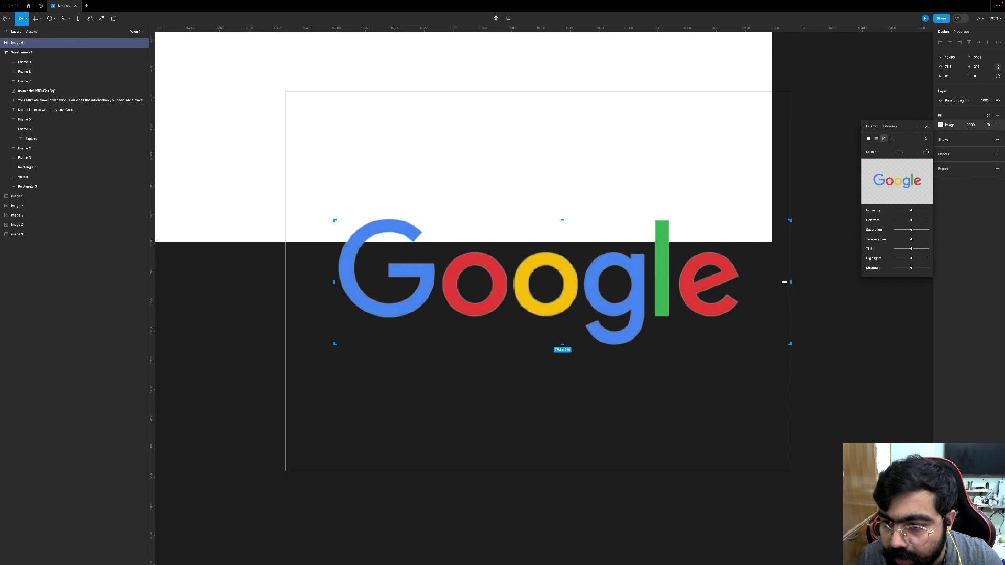
drag(783, 282, 738, 282)
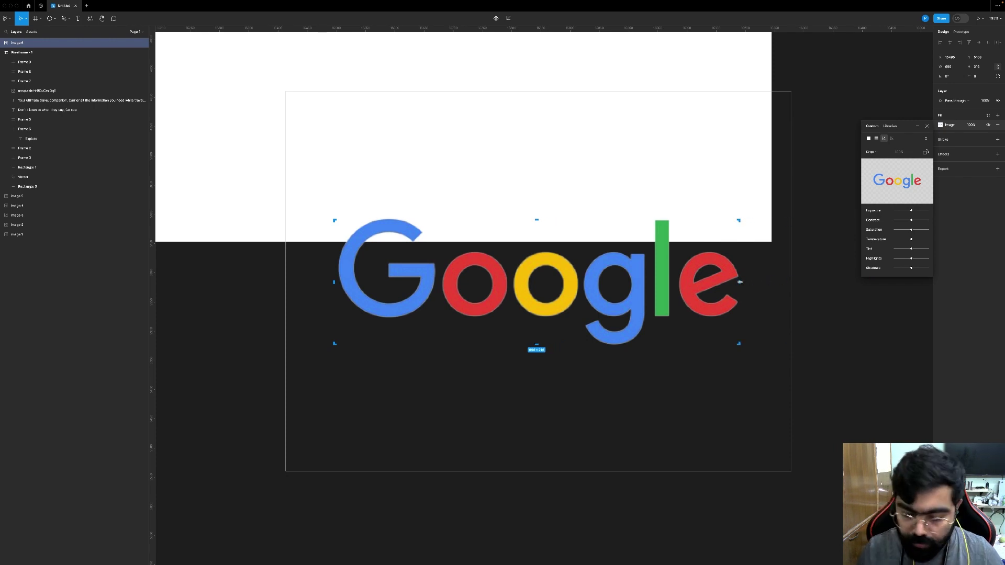
key(Return)
Step: Scale the cropped Google logo down and place it on the white area below the hero's Sign Up button
scroll(740, 283, down, 5)
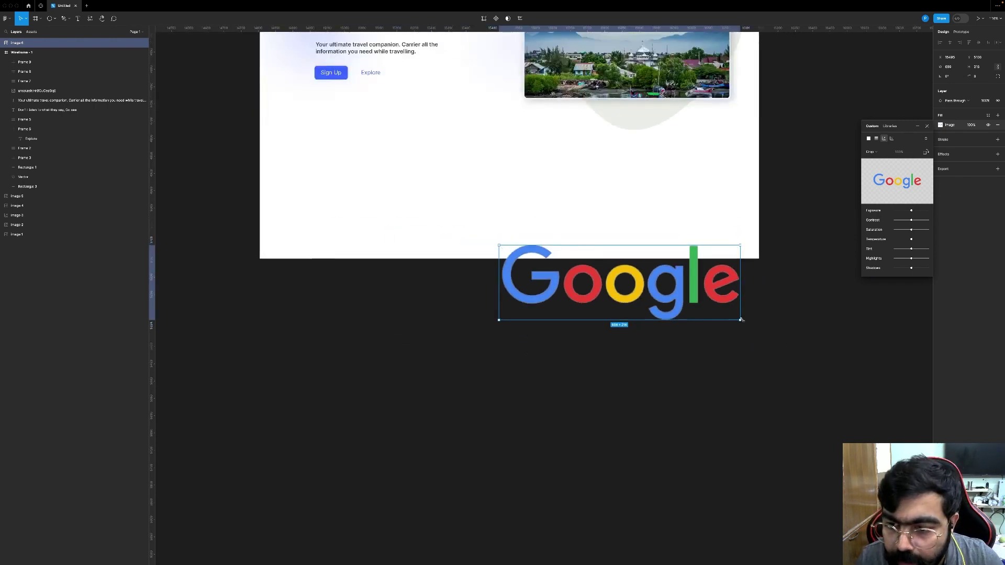
drag(732, 317, 561, 265)
scroll(559, 265, up, 5)
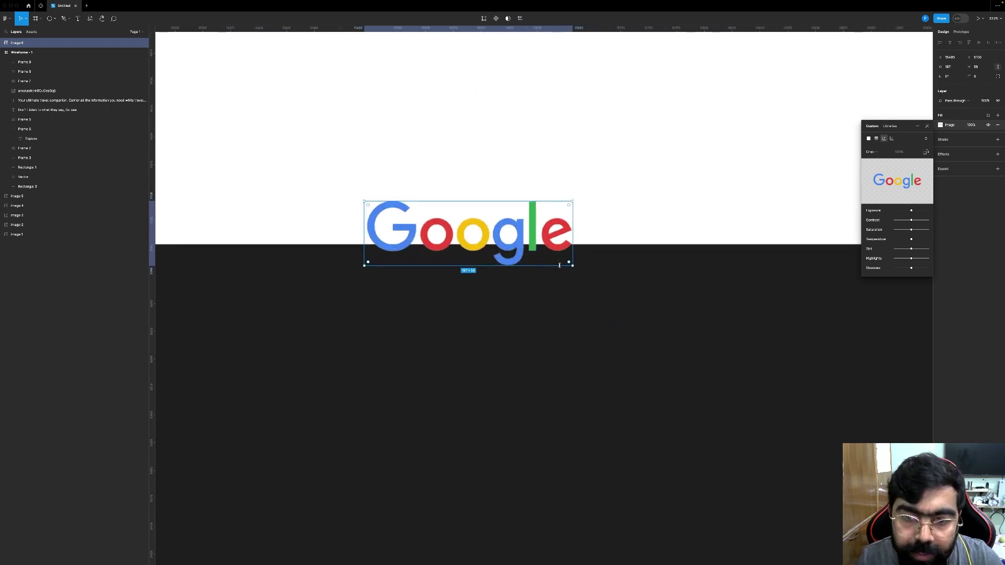
drag(572, 265, 446, 211)
scroll(568, 263, down, 5)
Step: Rotate the pale blob shape behind the hero picture about 15° clockwise and scale it down slightly
click(601, 194)
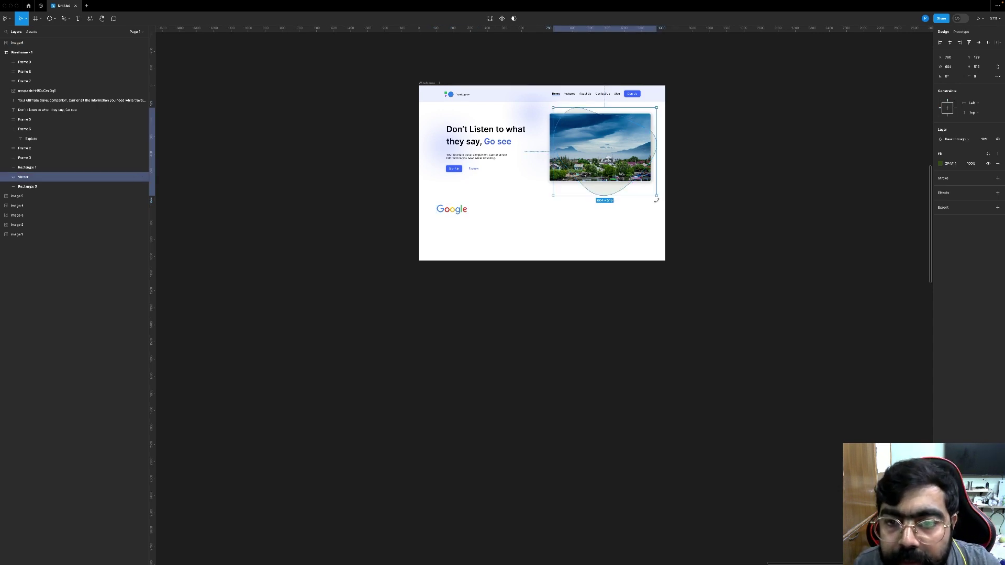
drag(653, 201, 645, 204)
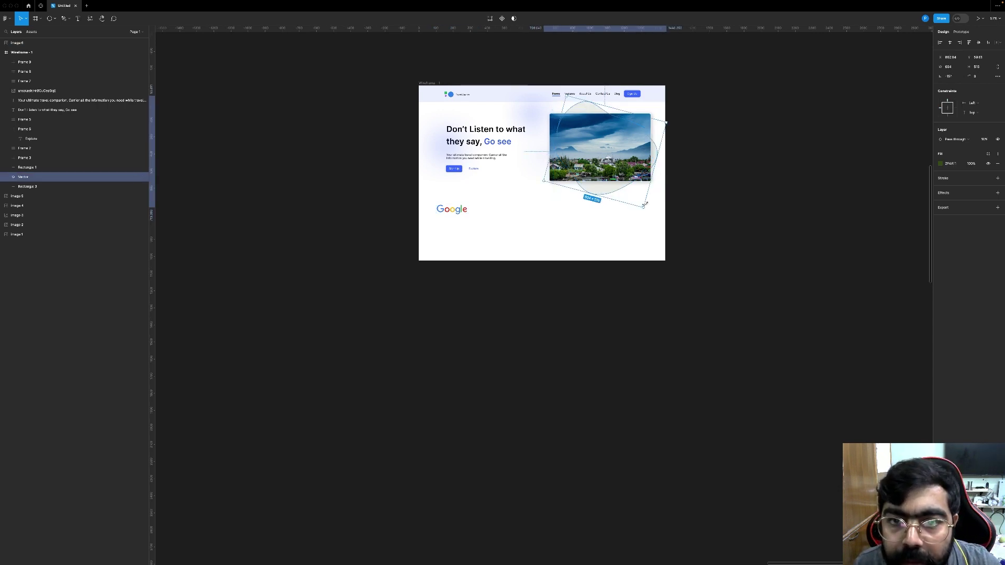
key(alt)
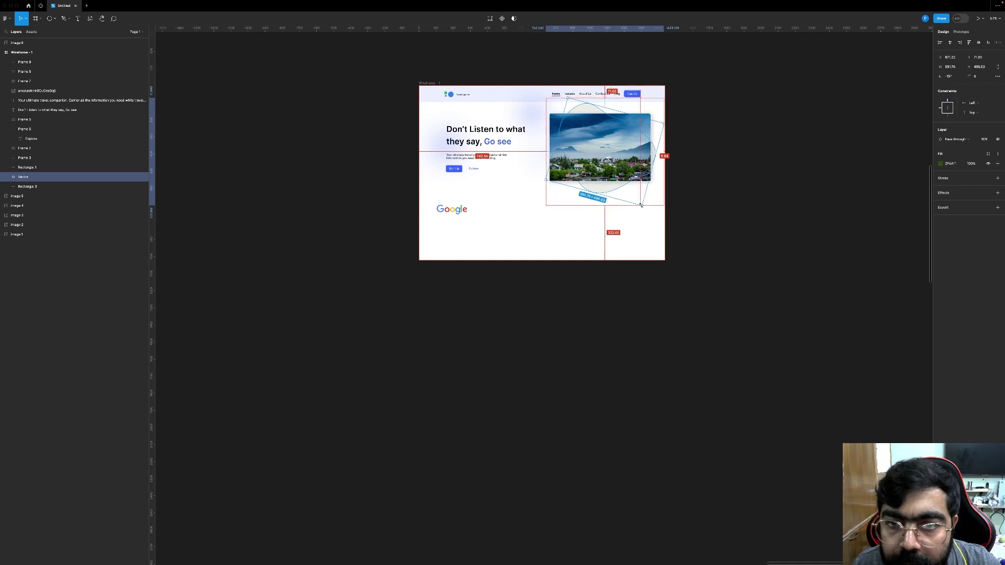
click(673, 219)
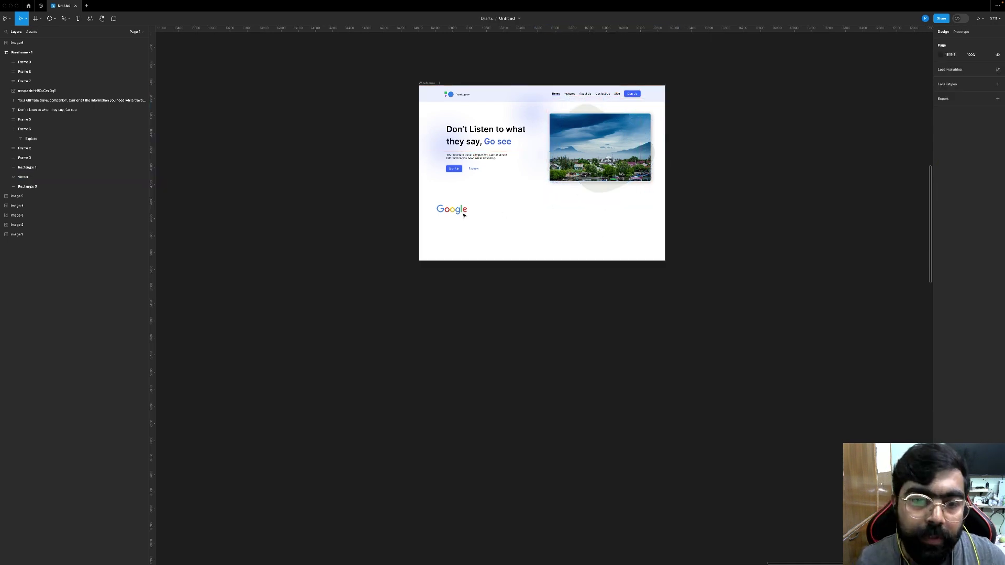
Step: Move the Google logo slightly lower, and copy the red Jio logo from the Google Play image result in the browser
drag(463, 215, 456, 210)
key(ctrl+Left)
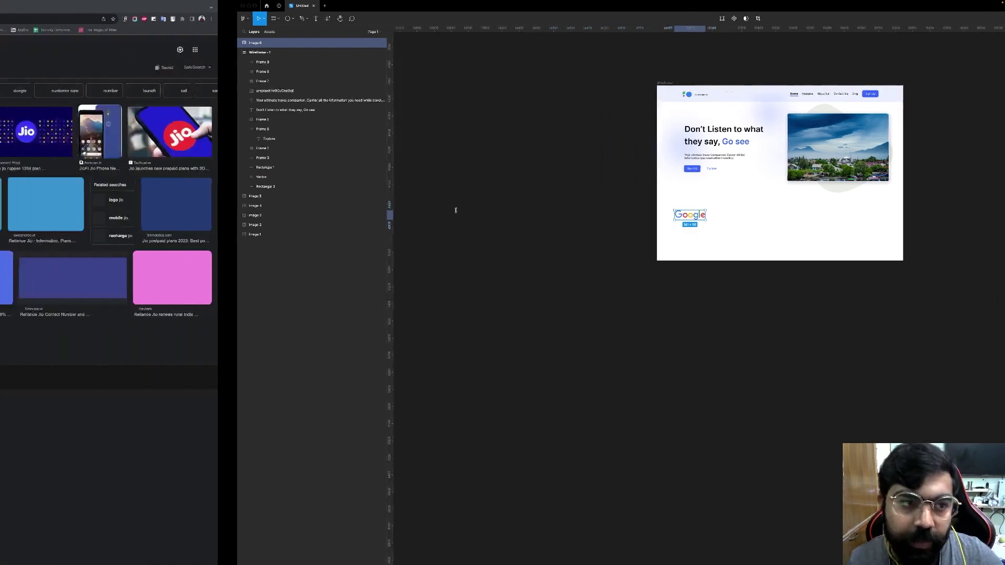
key(ctrl+Right)
key(ctrl+Left)
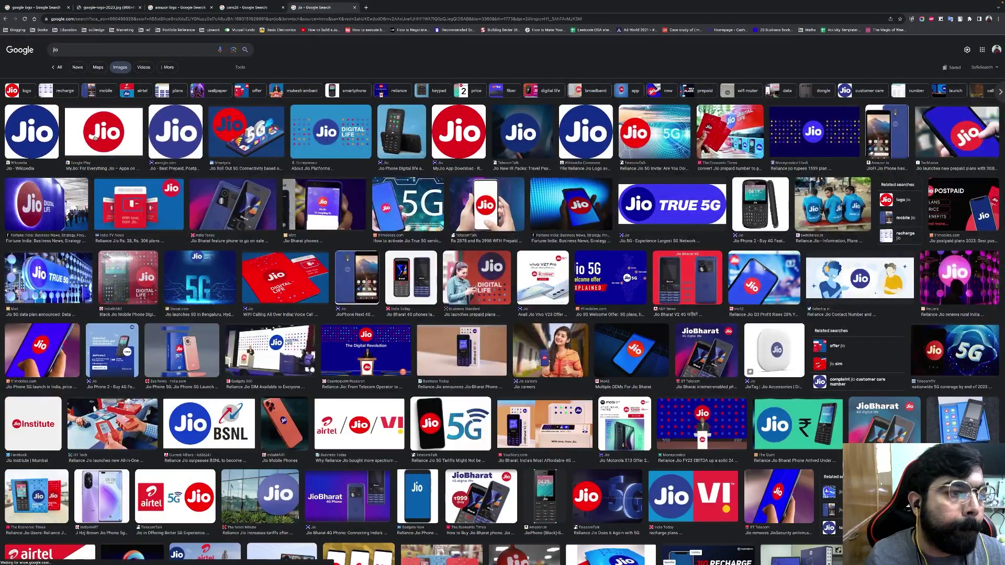
click(112, 135)
right_click(832, 140)
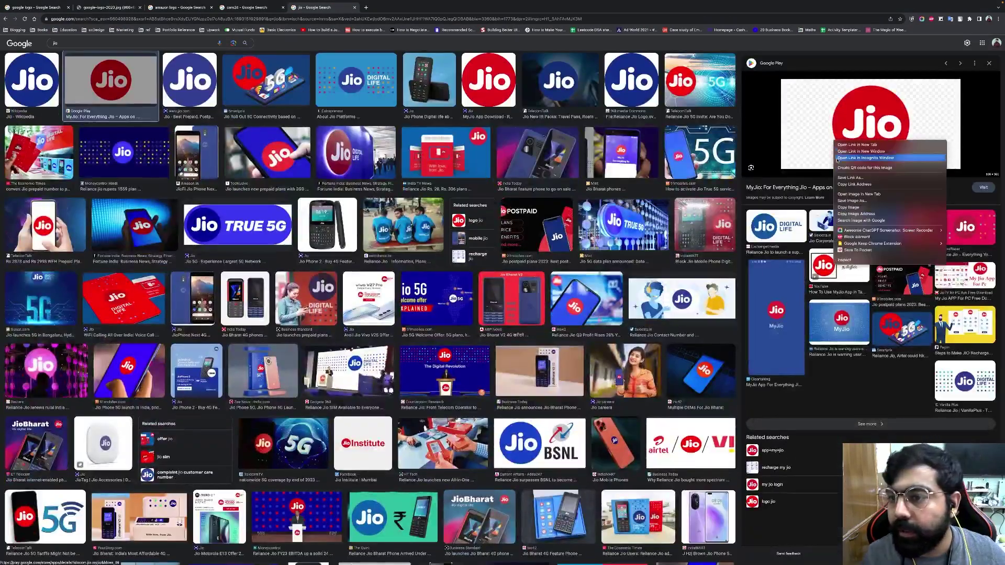
click(859, 206)
Step: Paste the Jio logo into the Figma wireframe, shrink it and place it to the right of the Google logo
key(ctrl+Right)
click(532, 309)
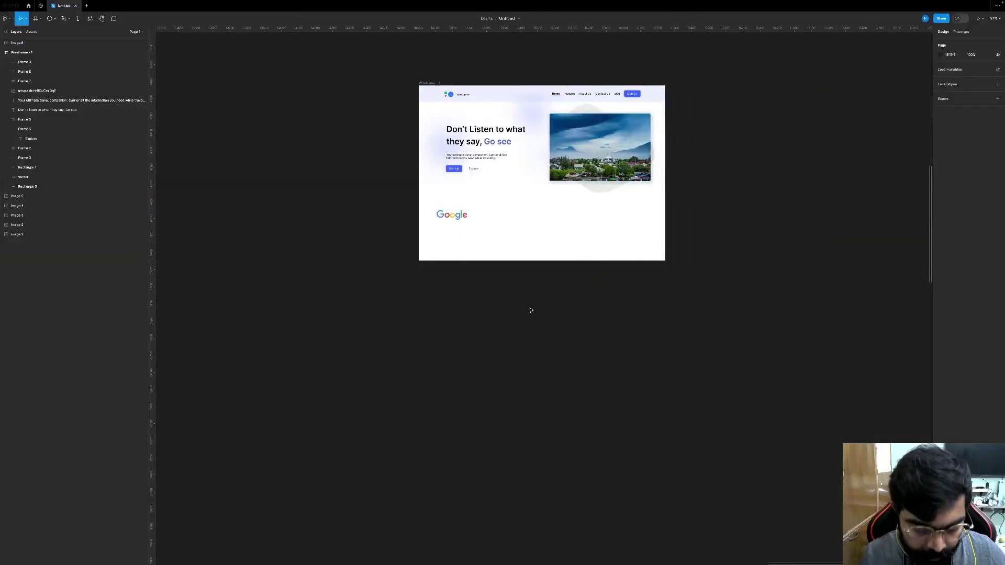
key(ctrl+v)
scroll(532, 312, up, 5)
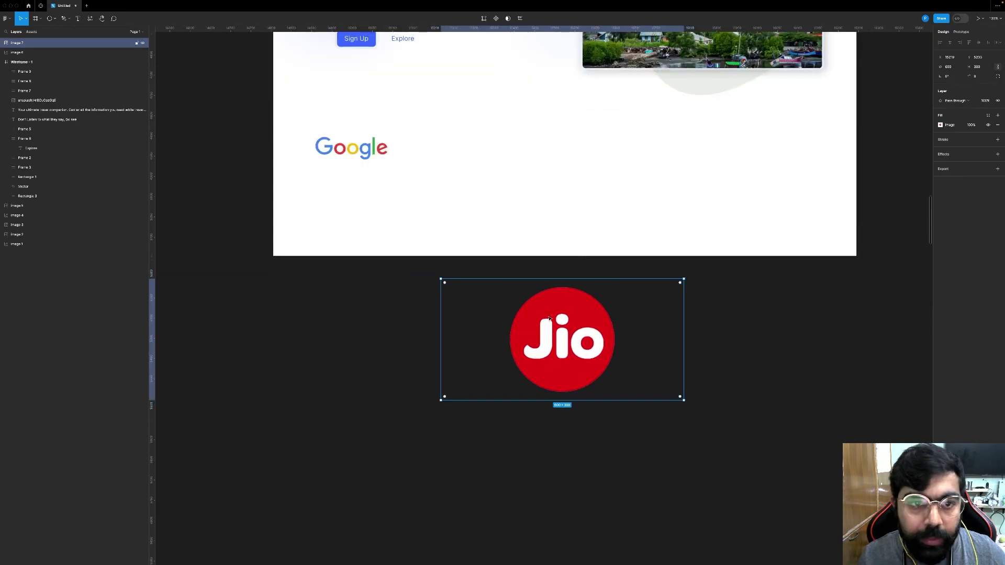
drag(631, 400, 443, 149)
Step: Return to the browser's cars24 image results and copy the Cars24 logo from the Business Today result
key(super+Tab)
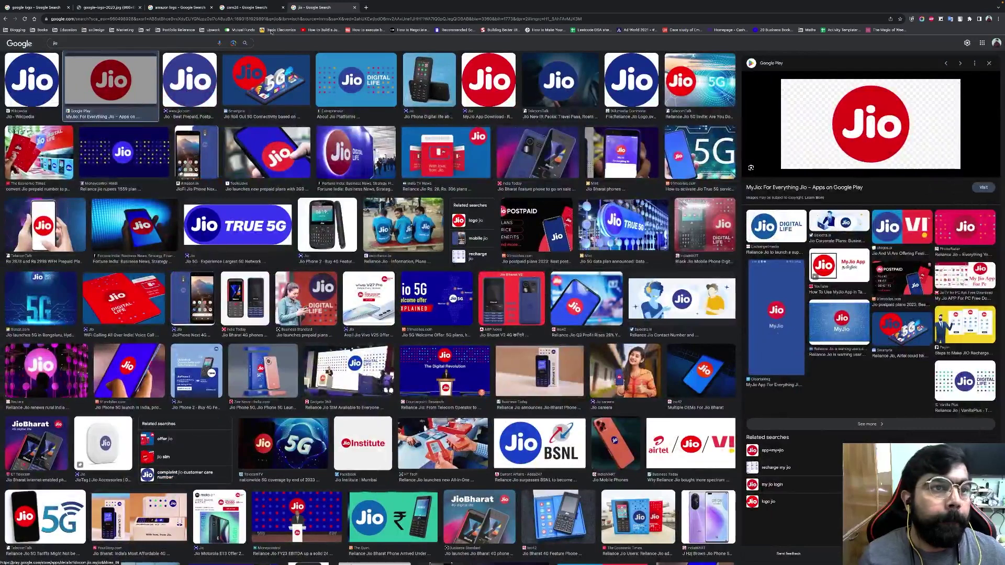
click(265, 8)
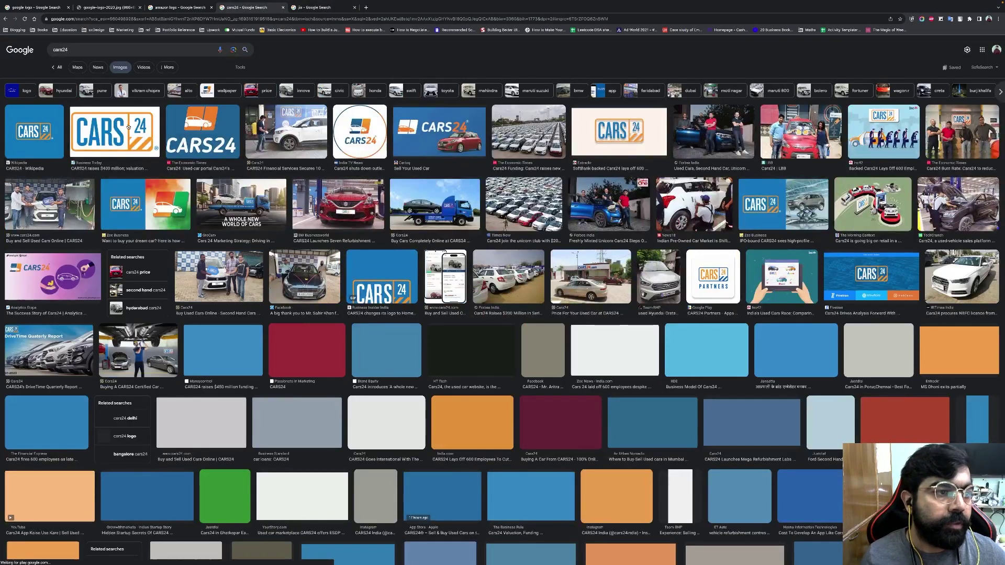
click(128, 126)
right_click(839, 154)
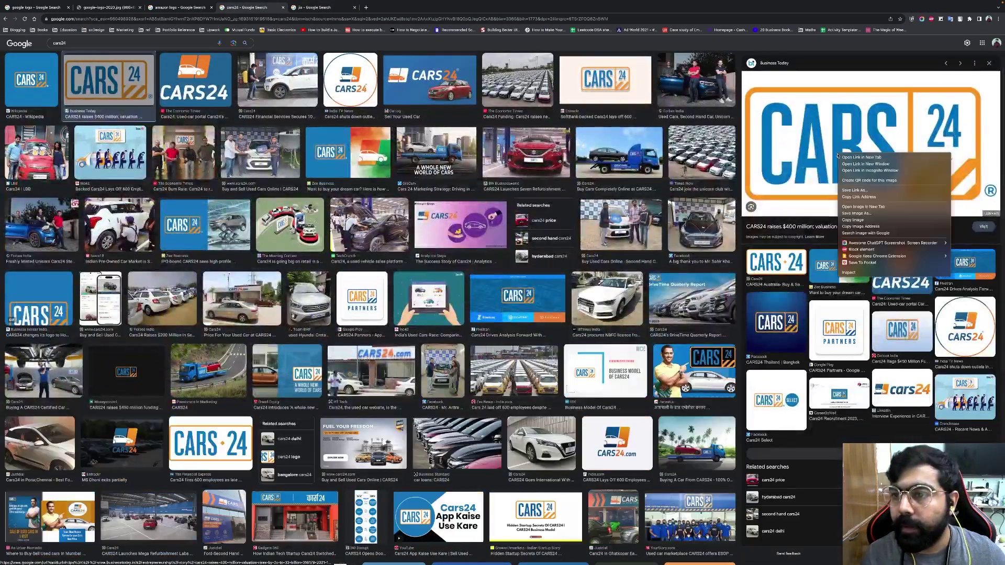
click(857, 220)
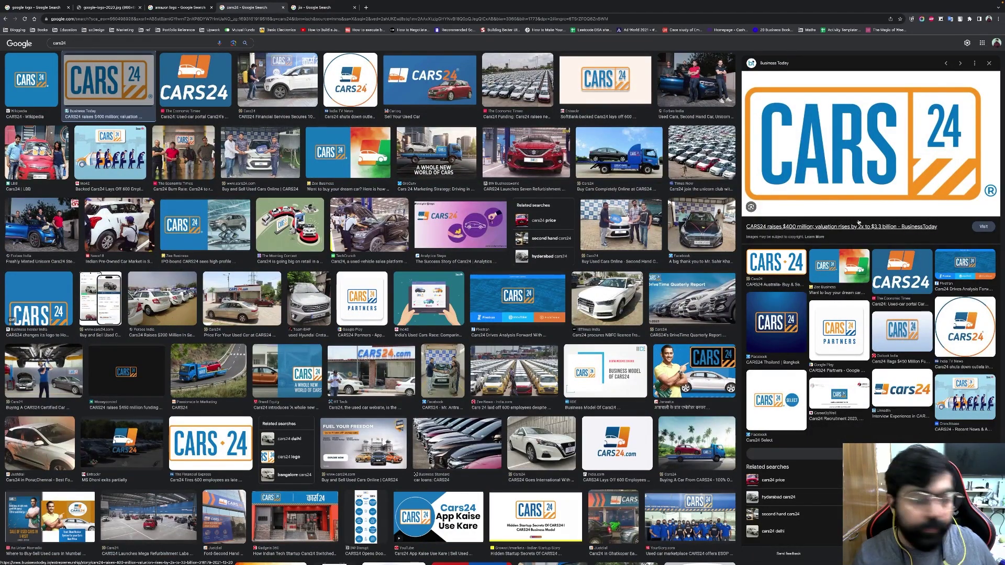
Step: Paste the Cars24 logo into the Figma wireframe and scale it down to about 104 × 58
key(super+Tab)
click(587, 181)
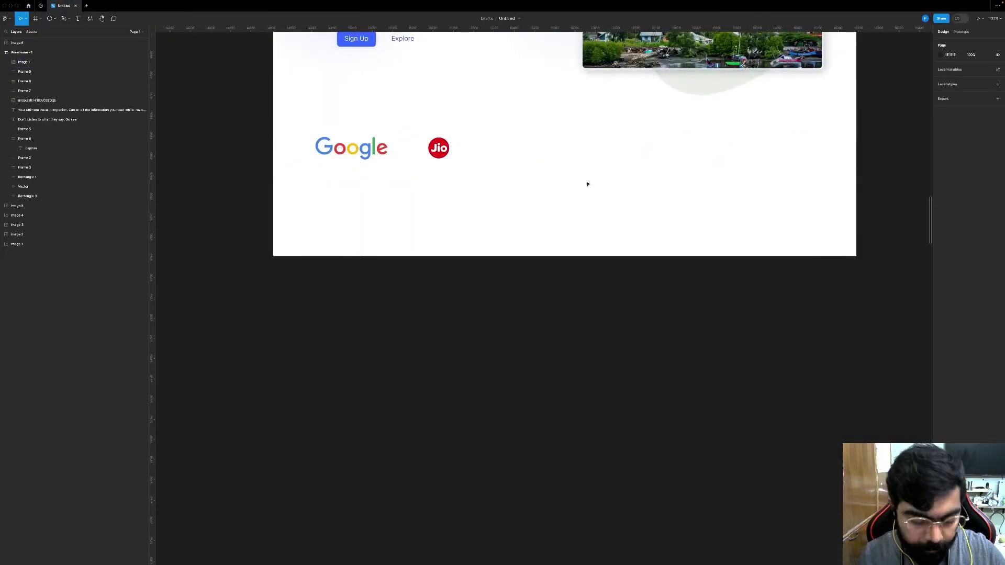
key(super+v)
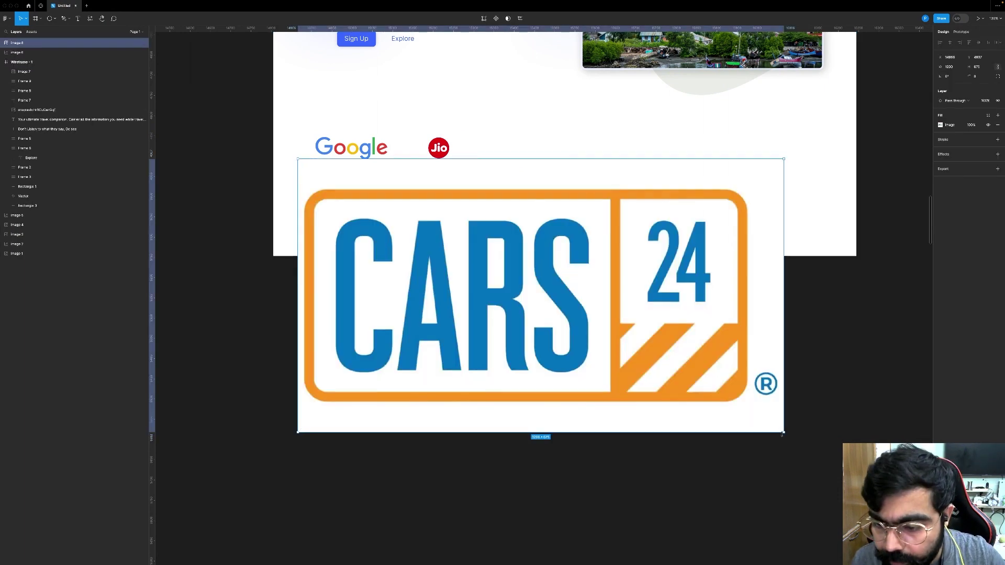
drag(784, 433, 626, 344)
drag(356, 291, 197, 216)
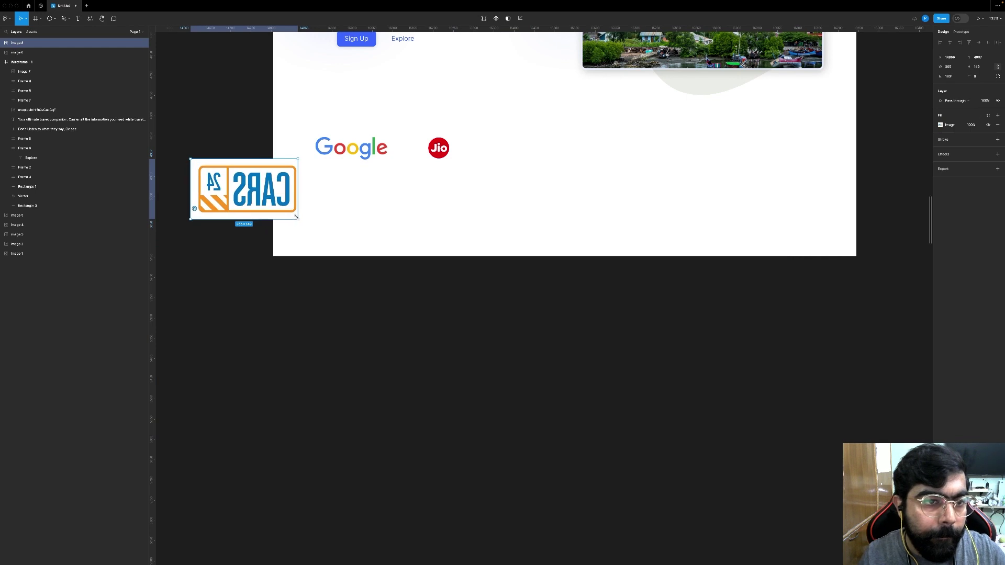
drag(284, 217, 305, 214)
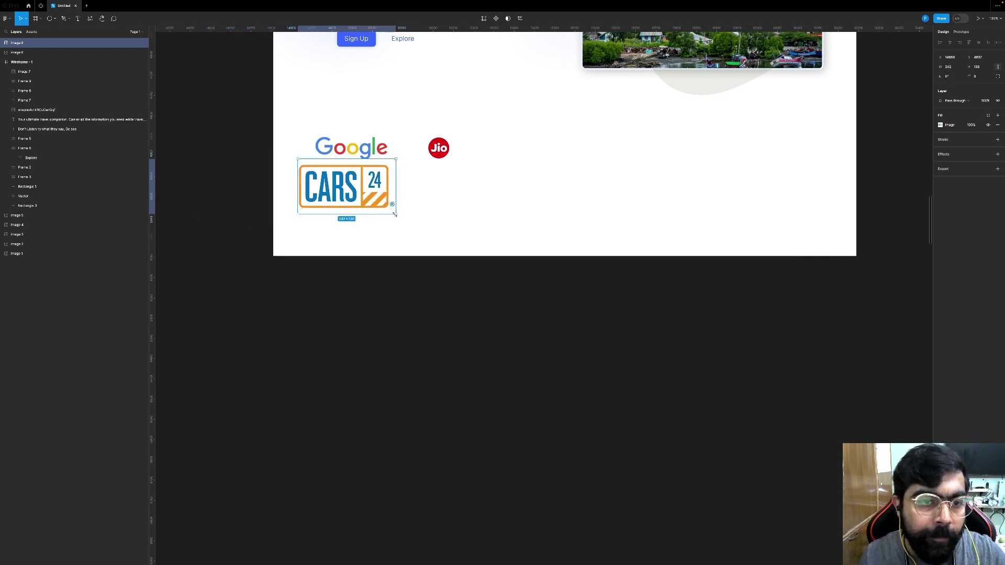
drag(395, 214, 340, 182)
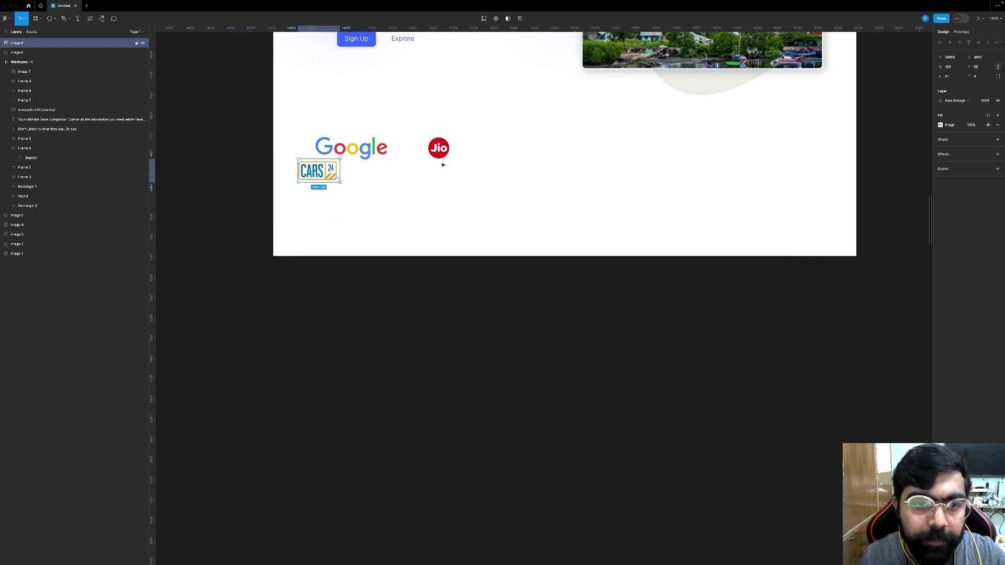
Step: Line up the Cars24 logo to the right of the Jio logo and shrink the Google logo slightly
drag(442, 165, 498, 150)
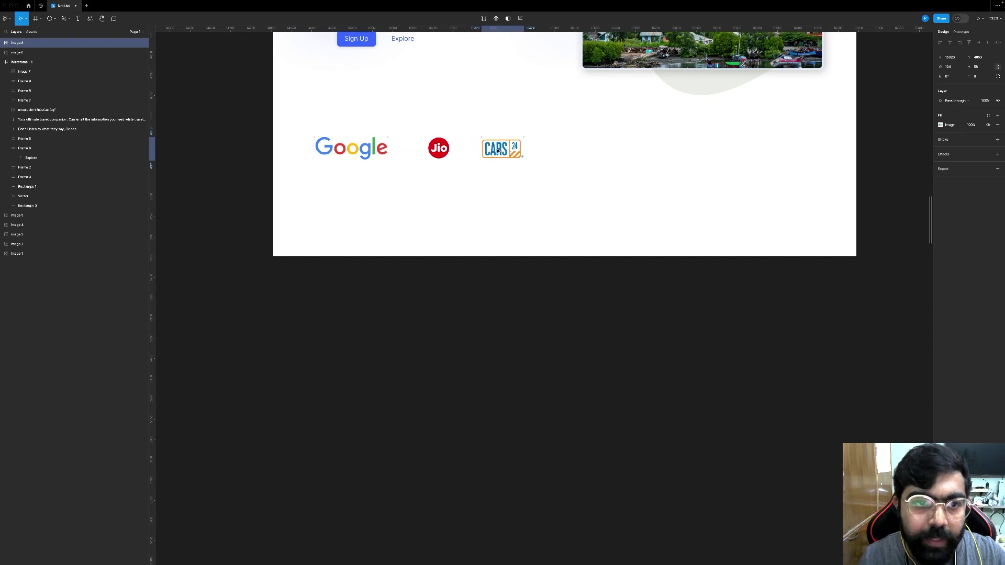
click(365, 149)
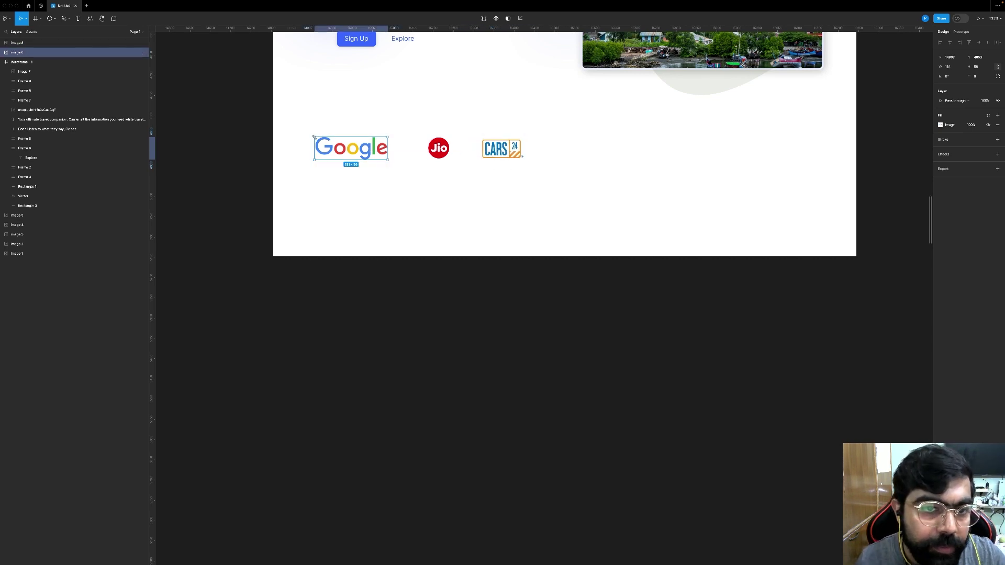
drag(314, 137, 330, 142)
Step: Switch to the browser's amazon logo image results and open the amazon.com logo from 1000 Logos
key(ctrl+Left)
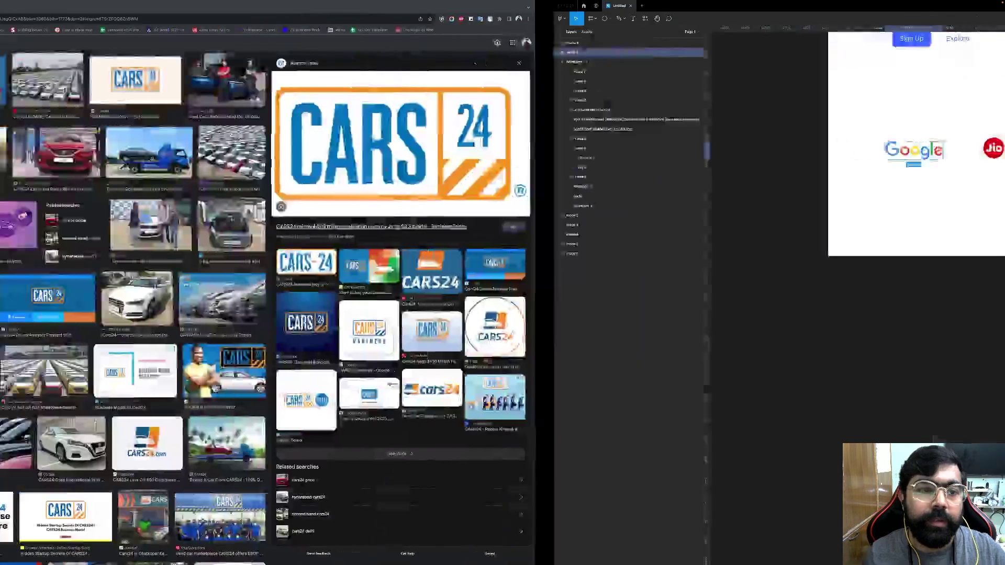
click(183, 12)
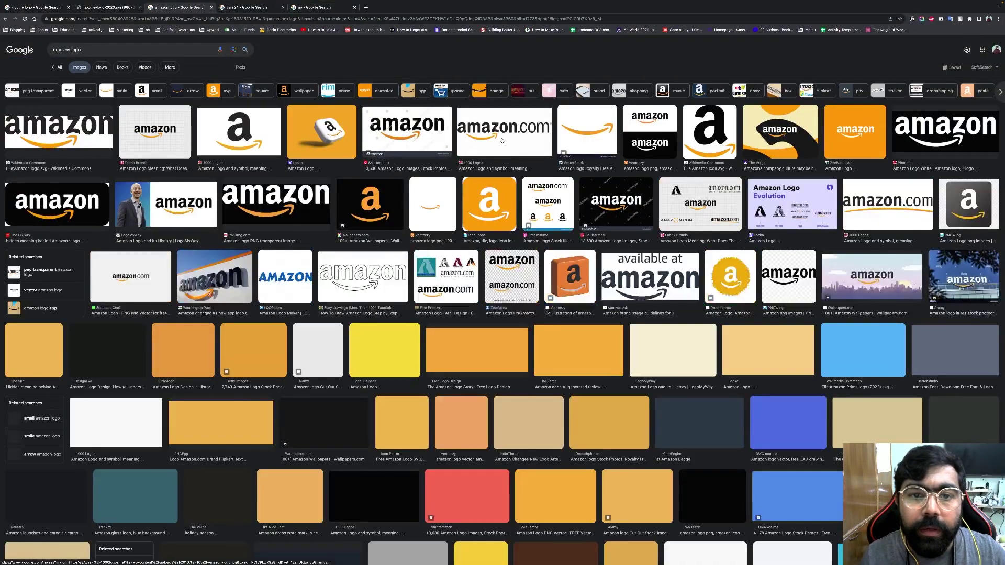
click(504, 131)
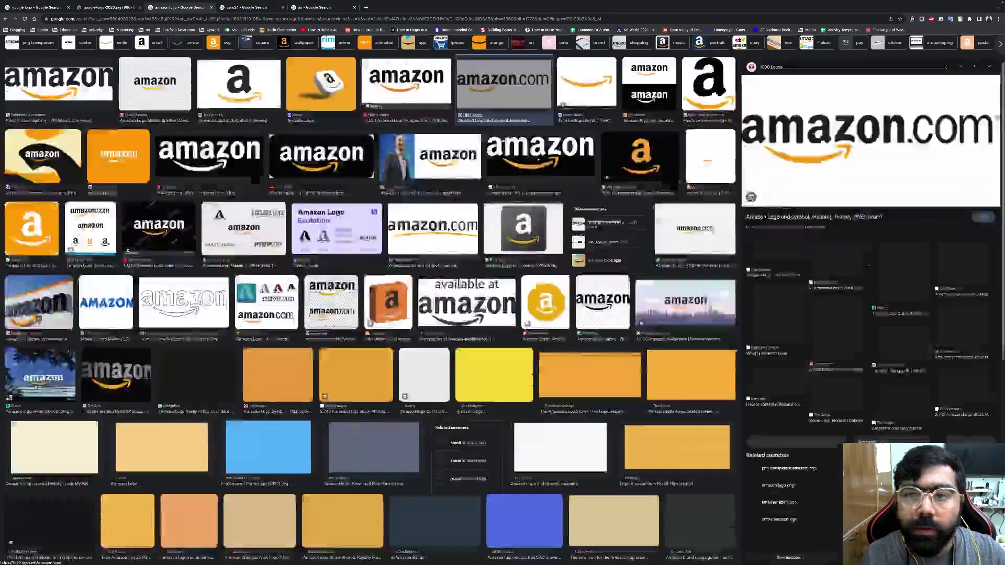
right_click(804, 151)
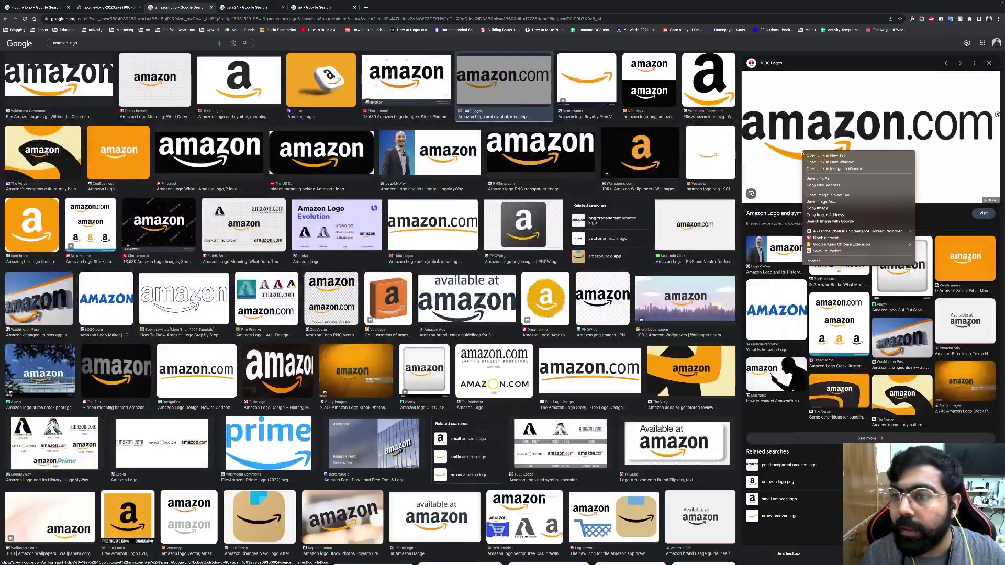
click(827, 194)
key(ctrl+Right)
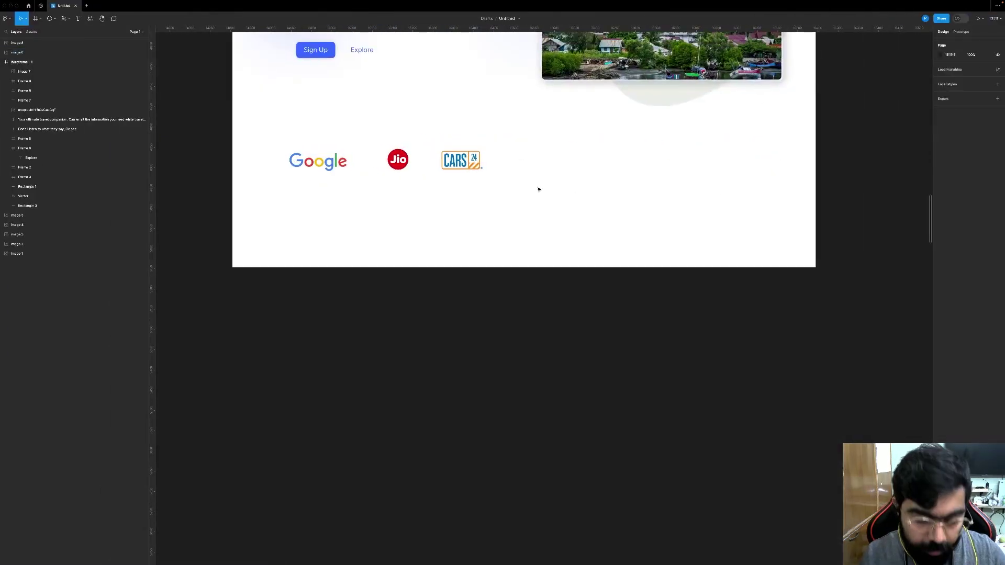
key(ctrl+v)
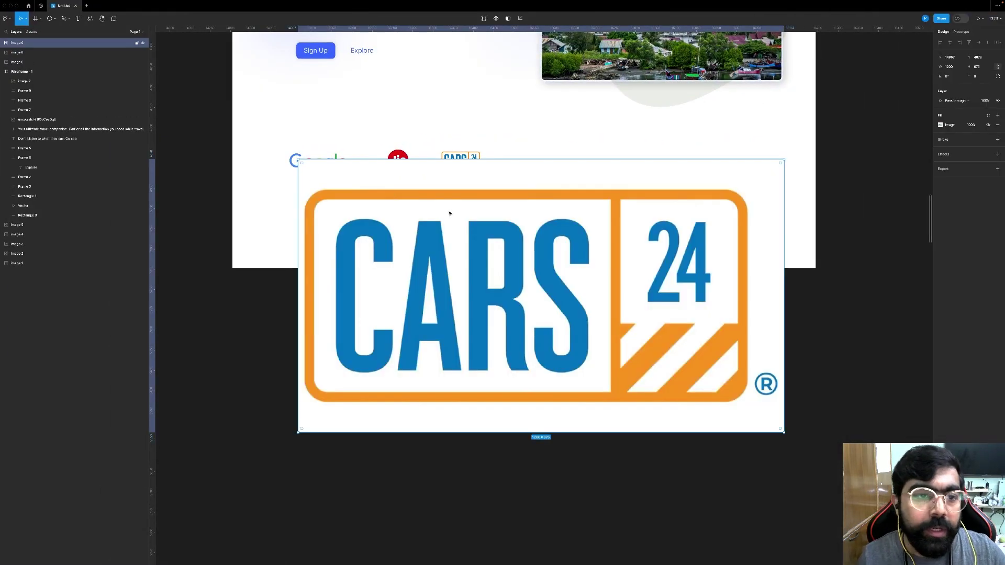
drag(296, 158, 514, 280)
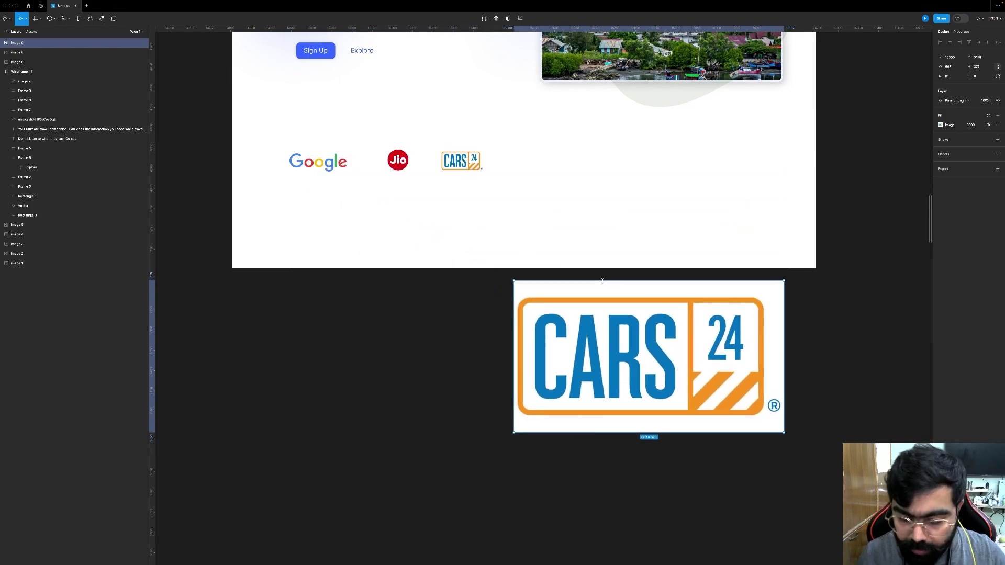
key(Delete)
Step: Return to the browser, copy the amazon.com image from the 1000 Logos result, and switch back to Figma
key(ctrl+Left)
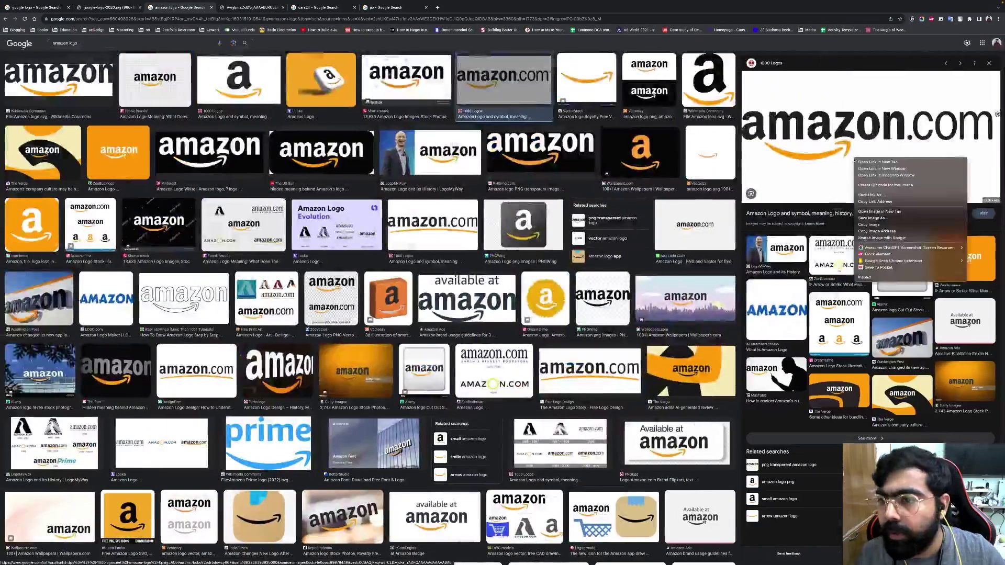
click(859, 225)
key(super+Tab)
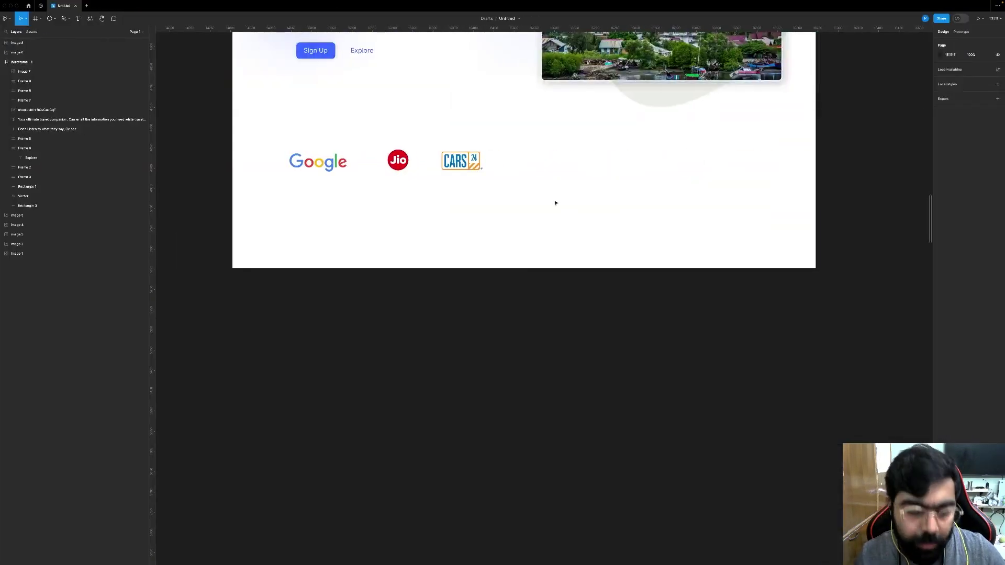
Step: Paste the Amazon logo into the wireframe, scale it down to about 177 wide and place it at the right end of the logo row
key(ctrl+v)
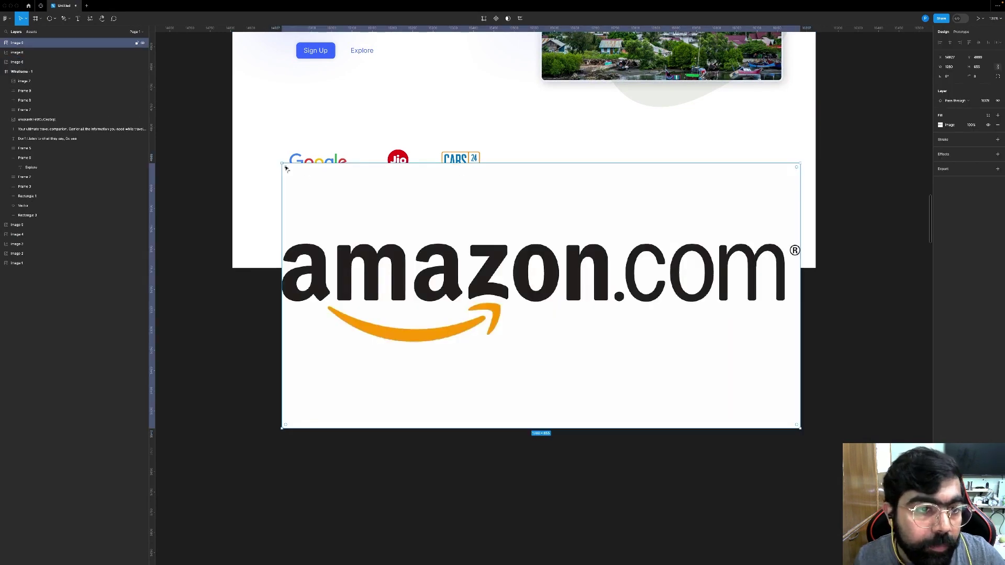
drag(283, 162, 657, 182)
drag(600, 158, 738, 160)
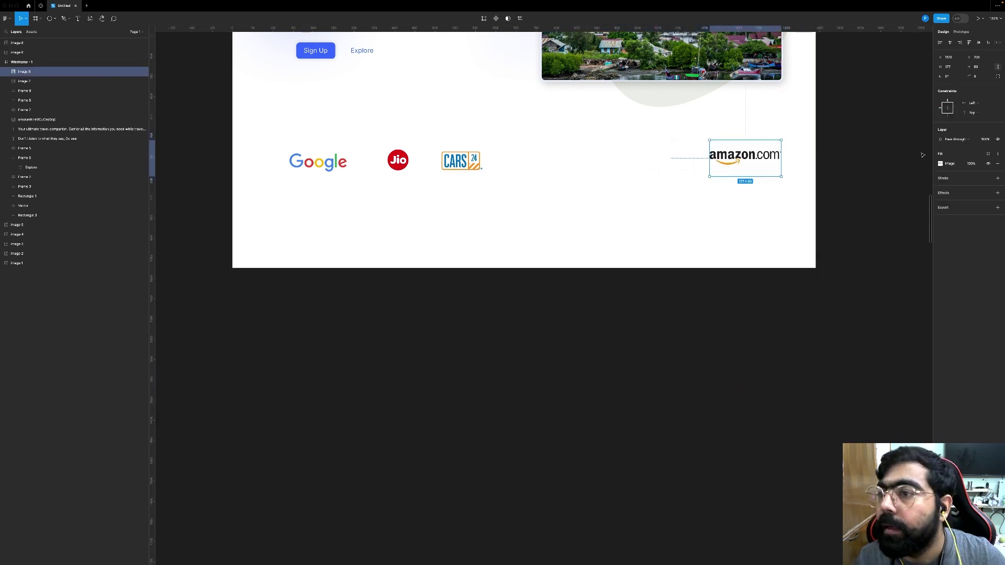
Step: Show the column layout grid on the Wireframe - 1 frame
scroll(722, 178, down, 5)
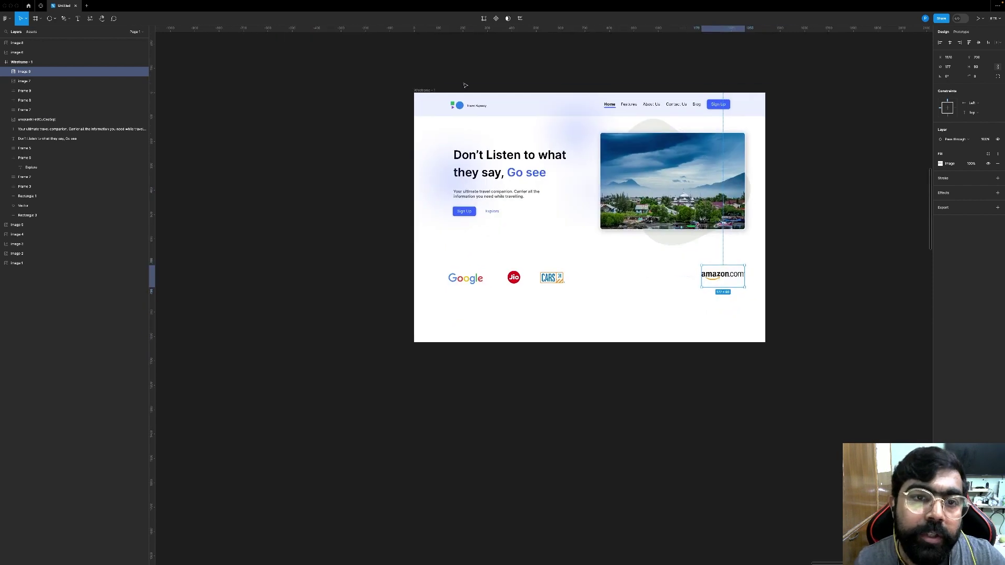
key(shift+Return)
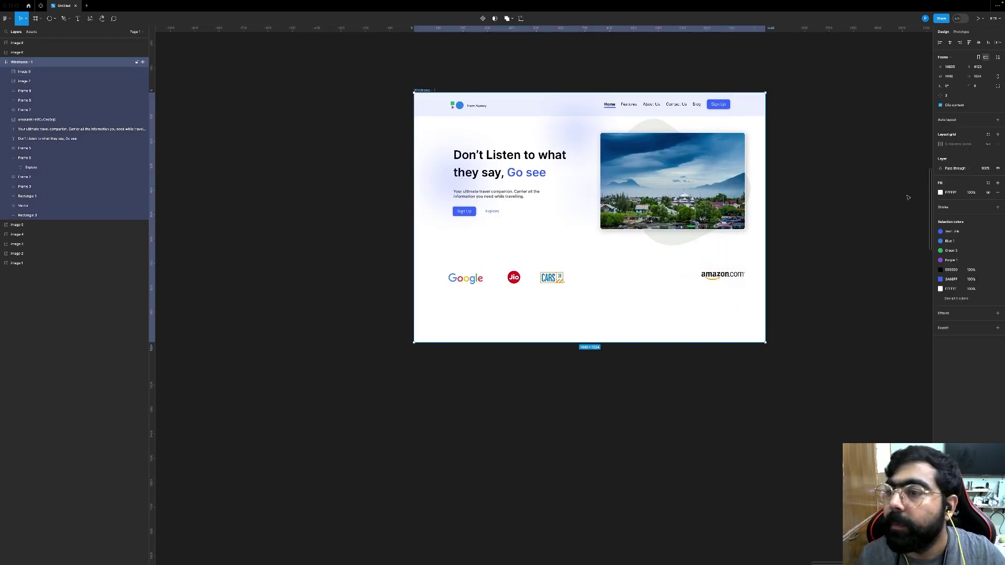
click(988, 144)
mouse_move(713, 276)
mouse_down()
mouse_move(694, 276)
mouse_move(708, 276)
mouse_up()
key(Escape)
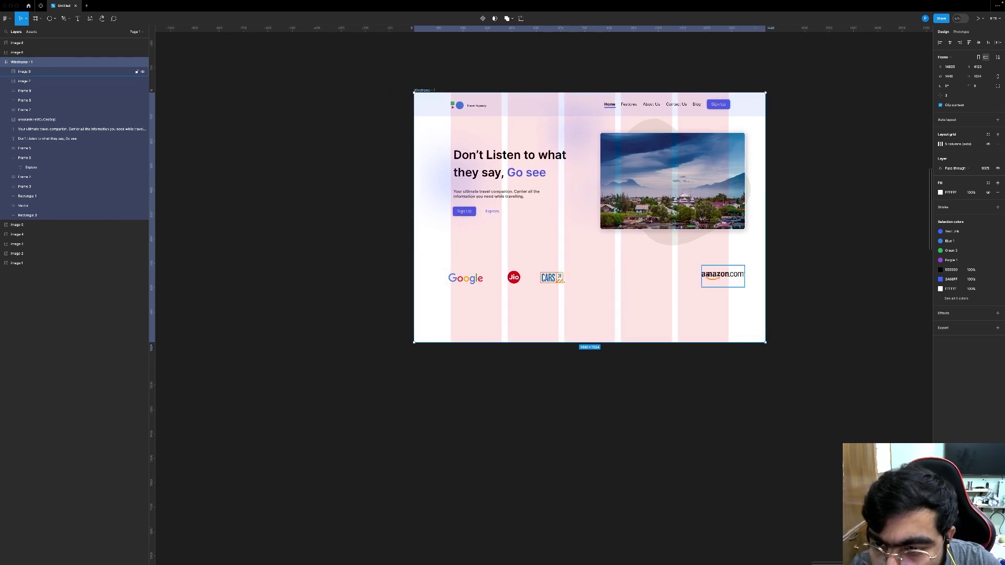
Step: Align the Amazon logo with the last grid column's right edge and the Google logo with the first column's left edge
click(726, 277)
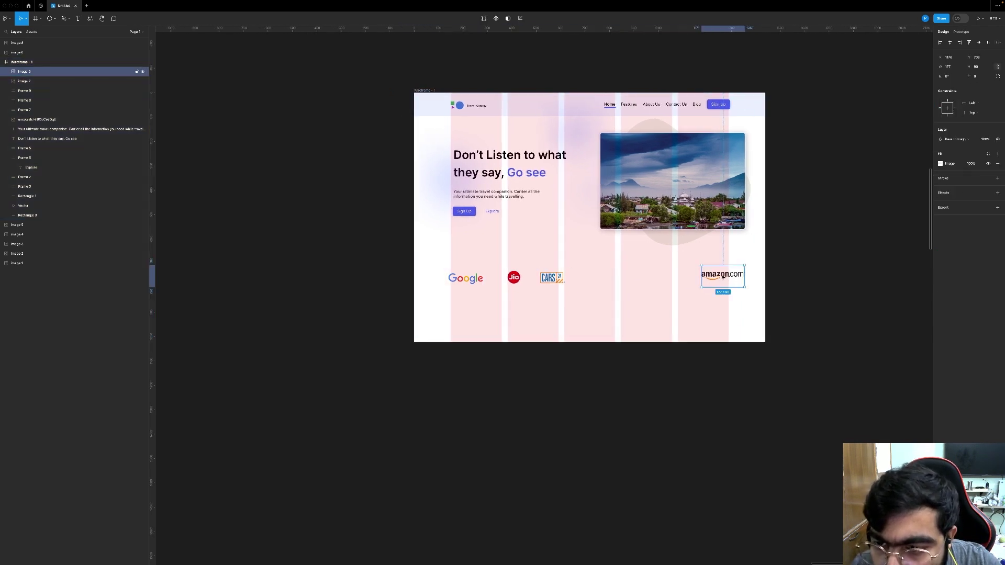
drag(726, 276, 715, 278)
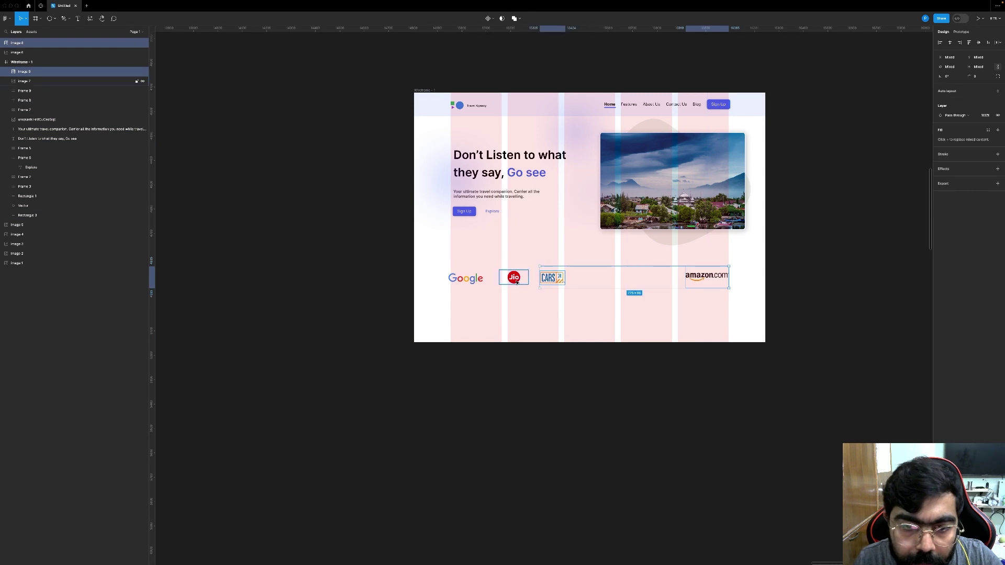
click(459, 276)
drag(459, 276, 461, 275)
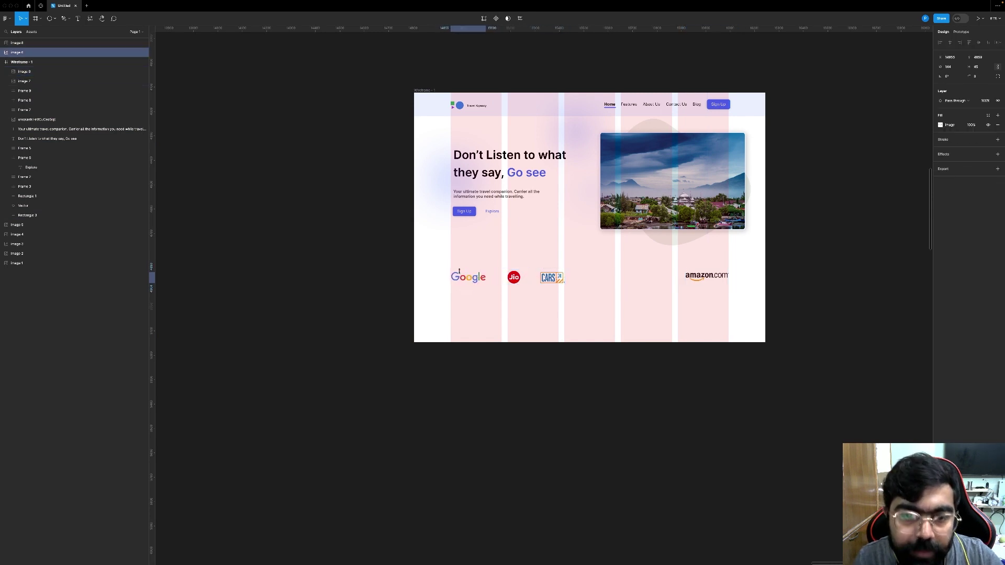
Step: Align the Google, Jio, Cars24 and Amazon logos on their vertical centers and distribute their horizontal spacing evenly
shift+click(513, 277)
shift+click(552, 277)
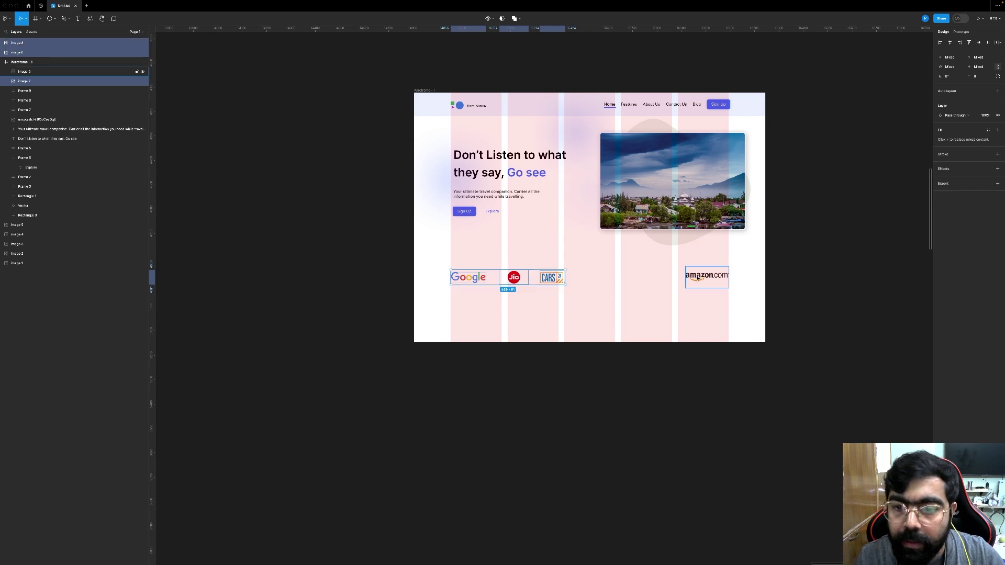
shift+click(707, 276)
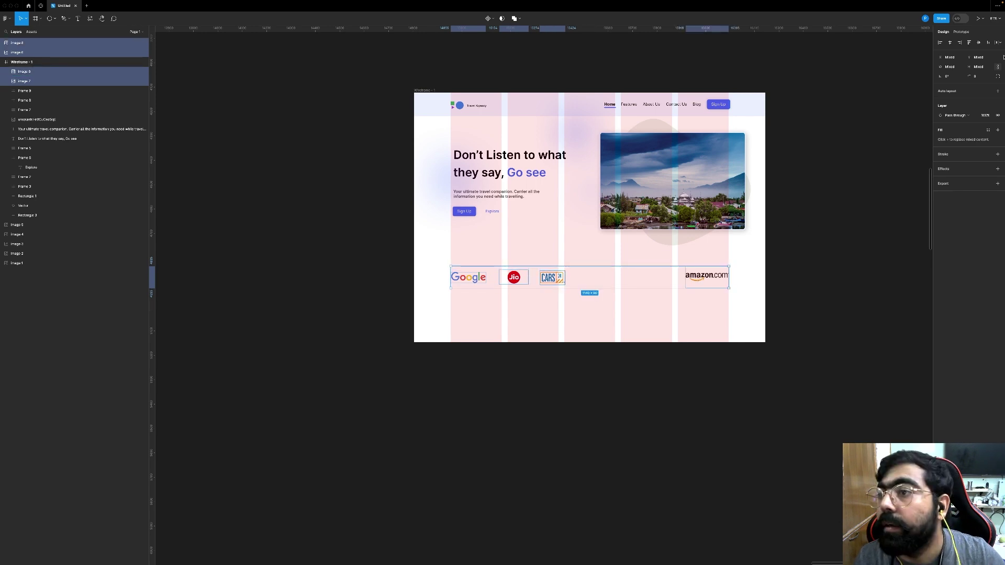
click(978, 42)
click(999, 43)
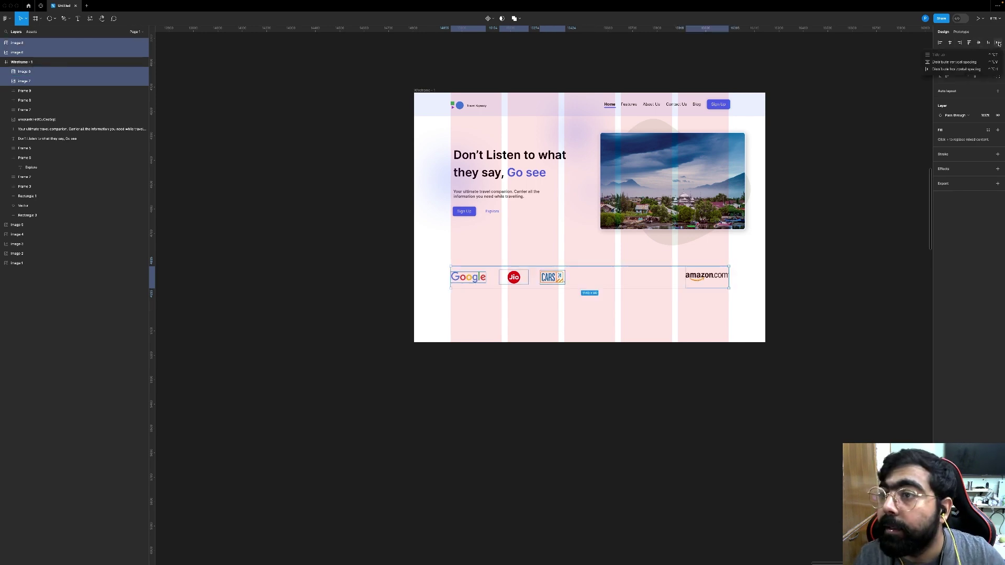
click(964, 68)
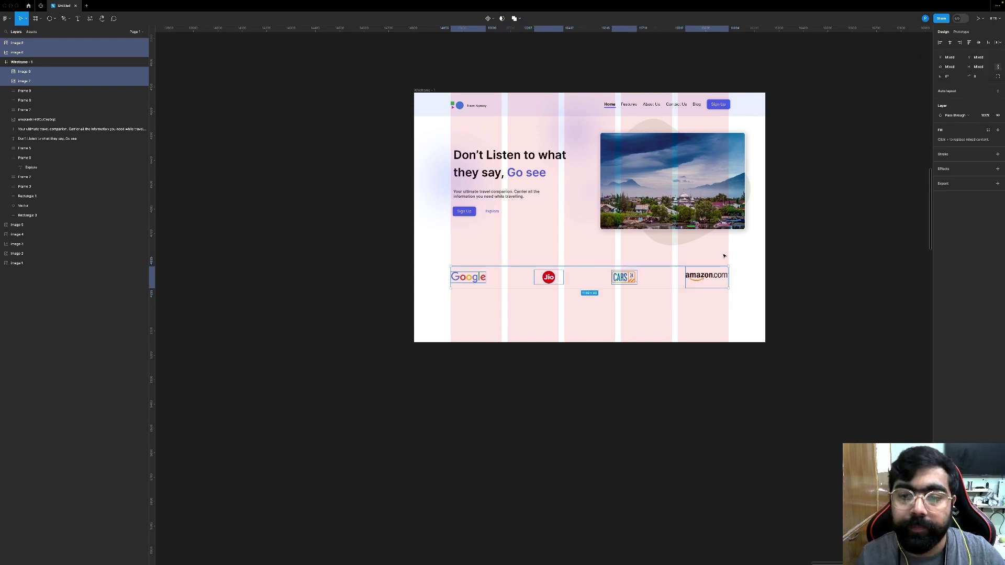
Step: Move the row of four logos slightly down to make room for a heading
click(834, 263)
drag(798, 324, 445, 286)
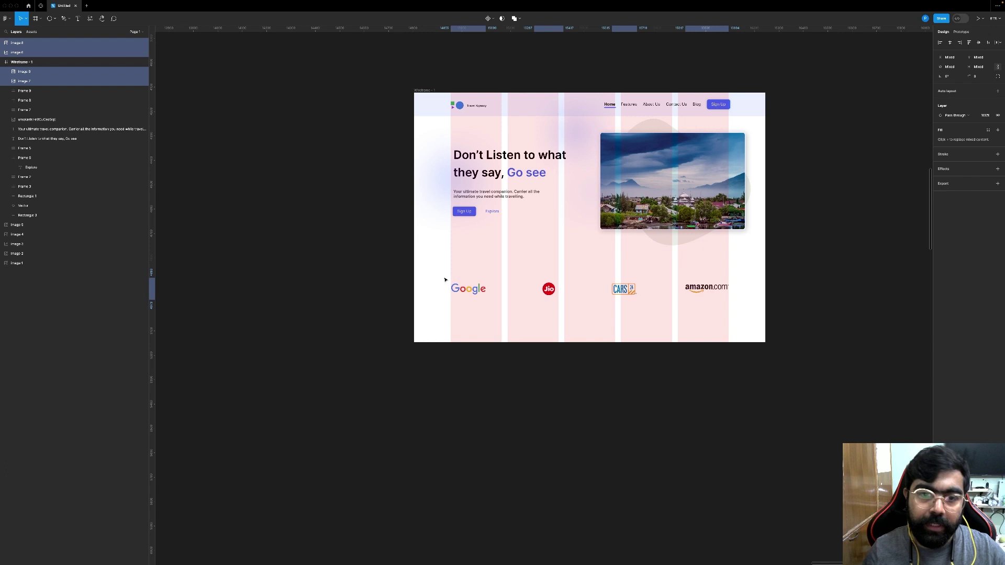
Step: Duplicate the hero headline above the logo row and replace its text with "Our Clients"
click(511, 167)
drag(510, 167, 704, 269)
click(574, 269)
key(BackSpace)
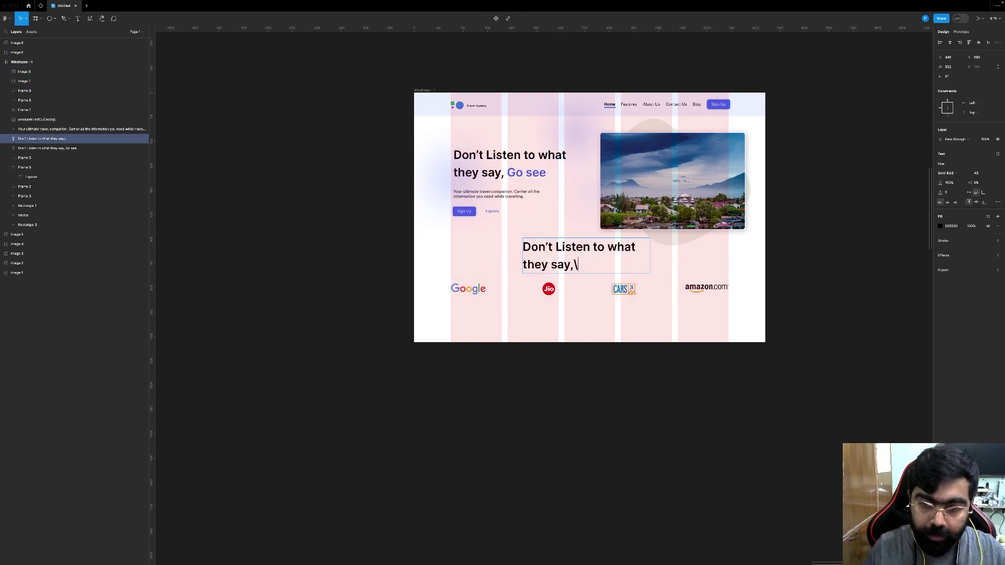
key(BackSpace)
text(\)
key(ctrl+a)
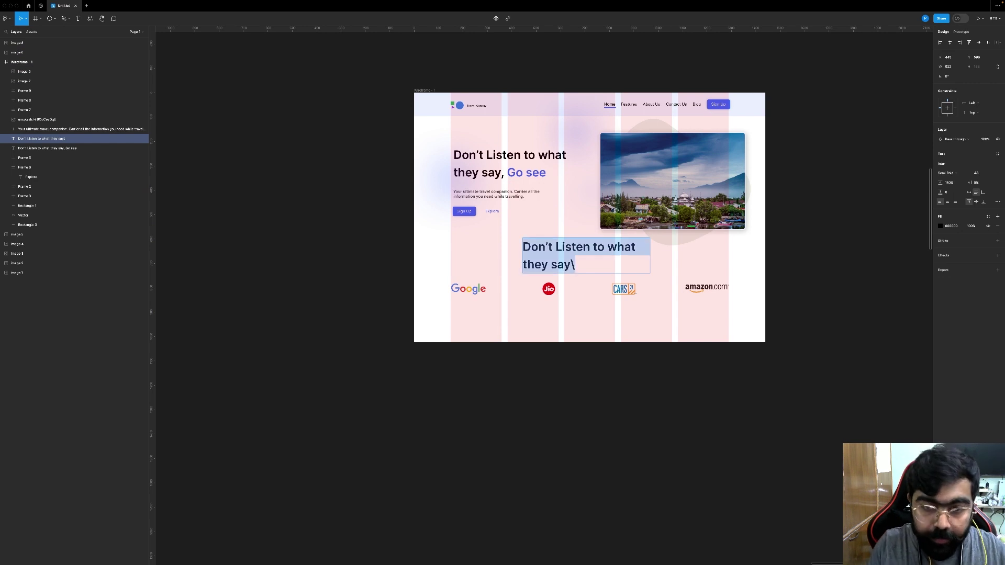
text(C)
text(ur )
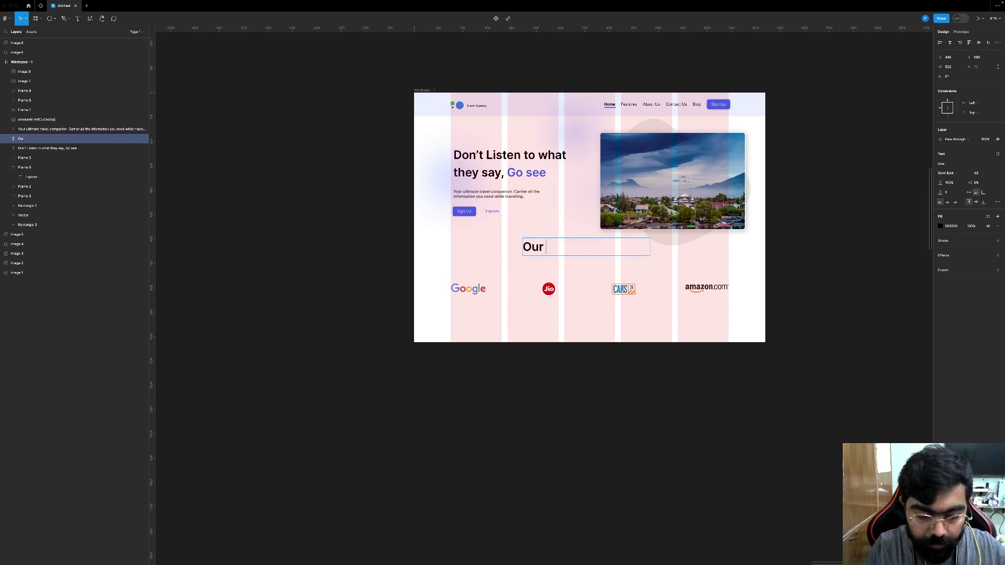
text(Clients)
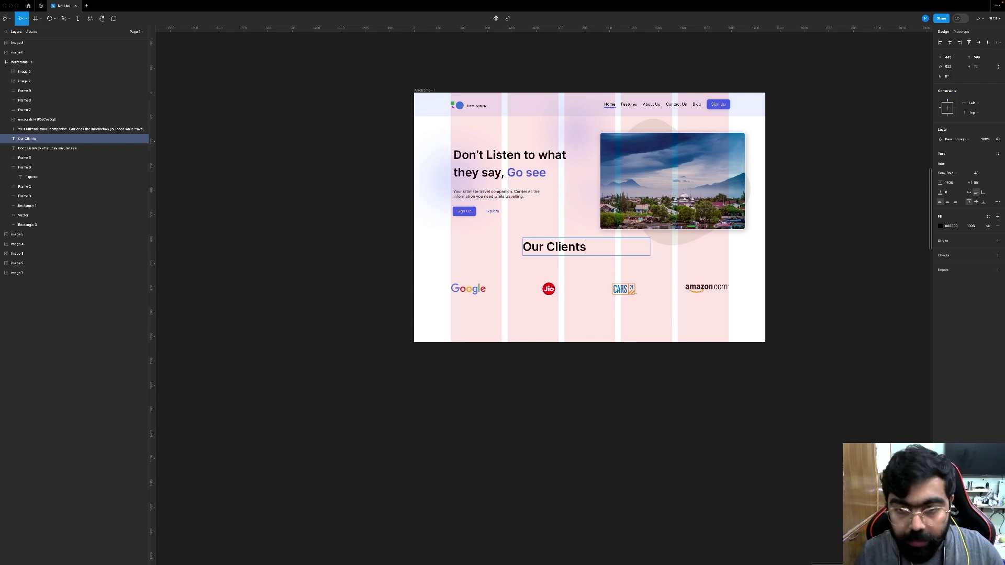
key(Escape)
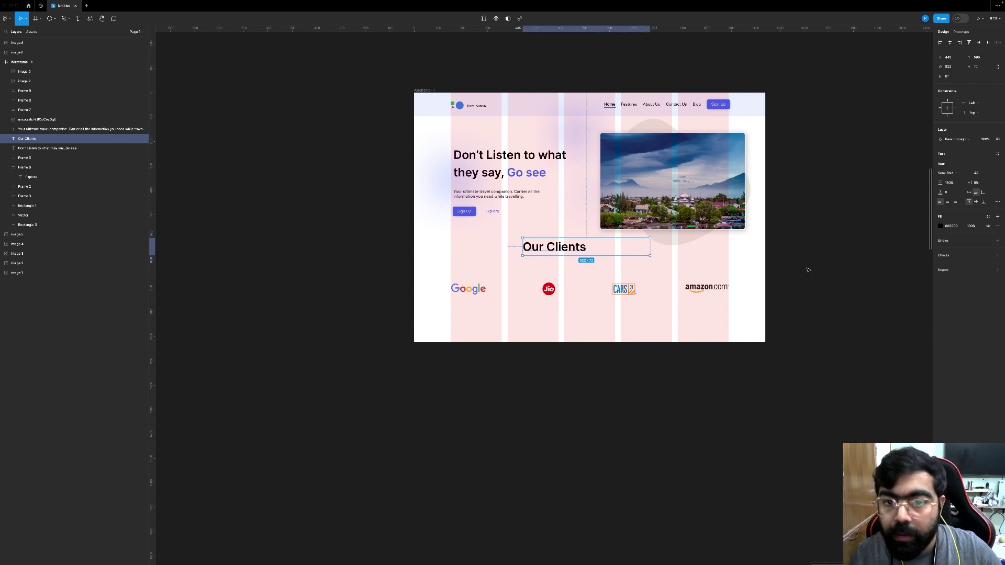
Step: Set the "Our Clients" text box to auto width and move it down close above the logo row
click(969, 192)
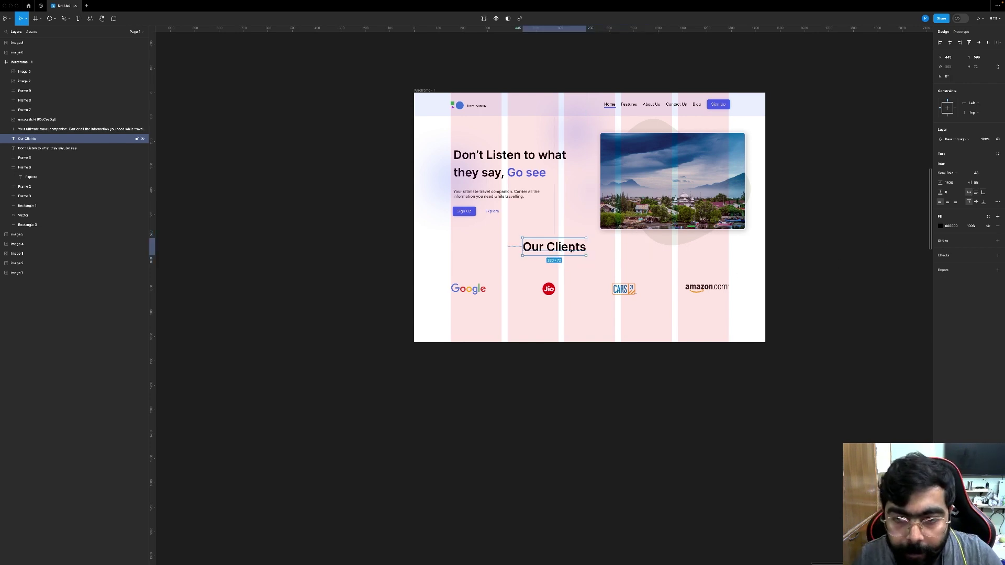
drag(571, 250, 618, 297)
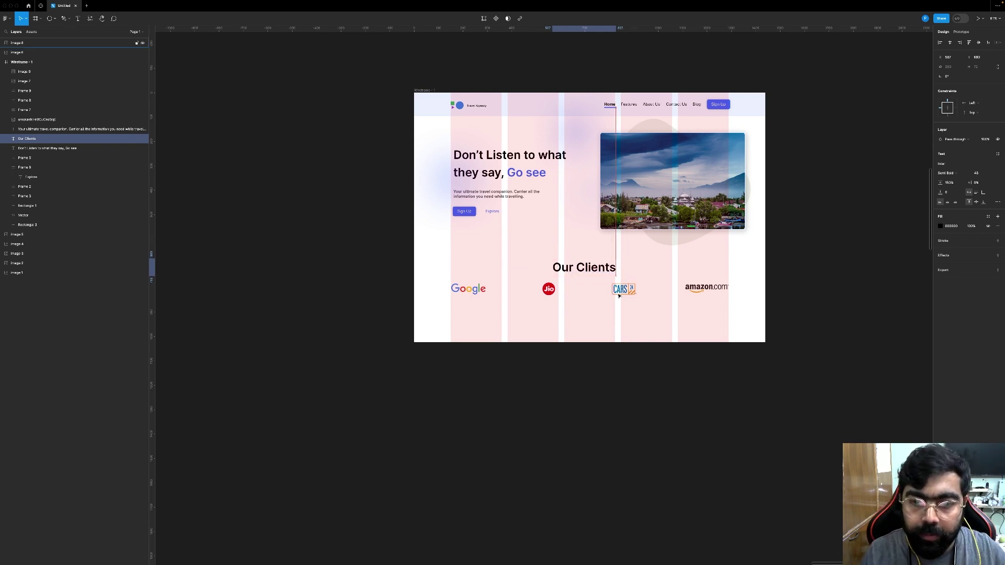
Step: Set the "Our Clients" heading's font size to 36 and center it horizontally in the frame, slightly closer to the logos
click(974, 175)
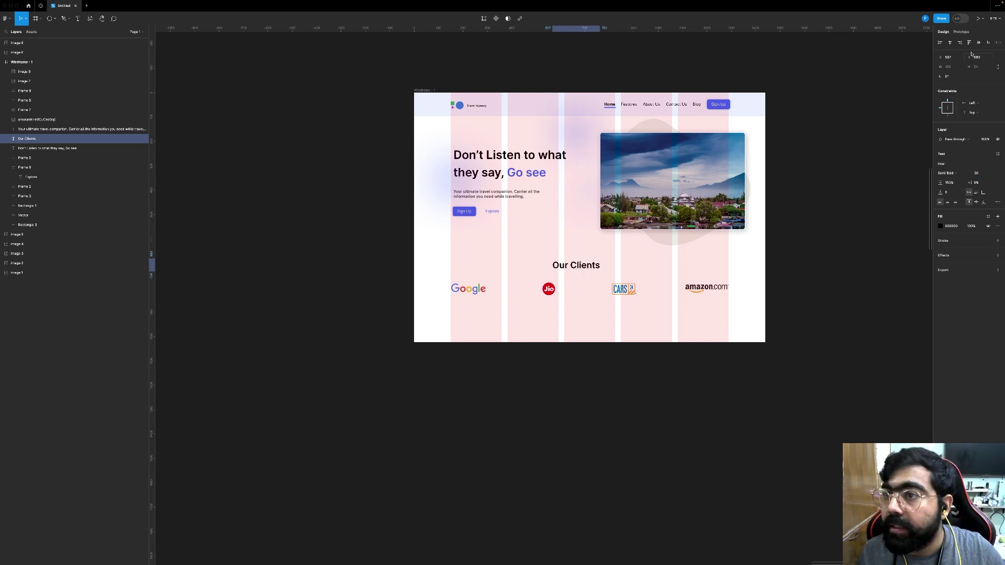
key(Return)
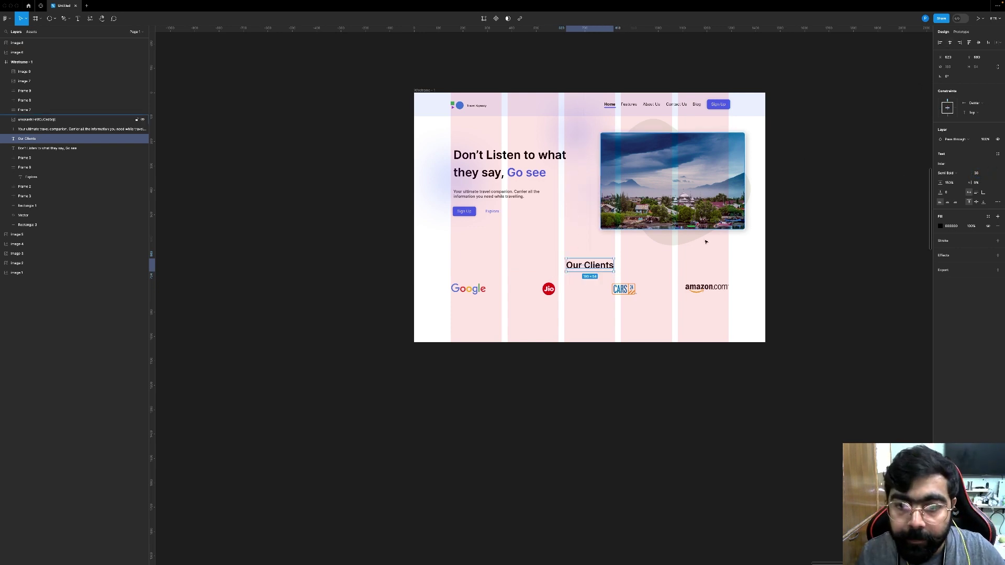
click(632, 294)
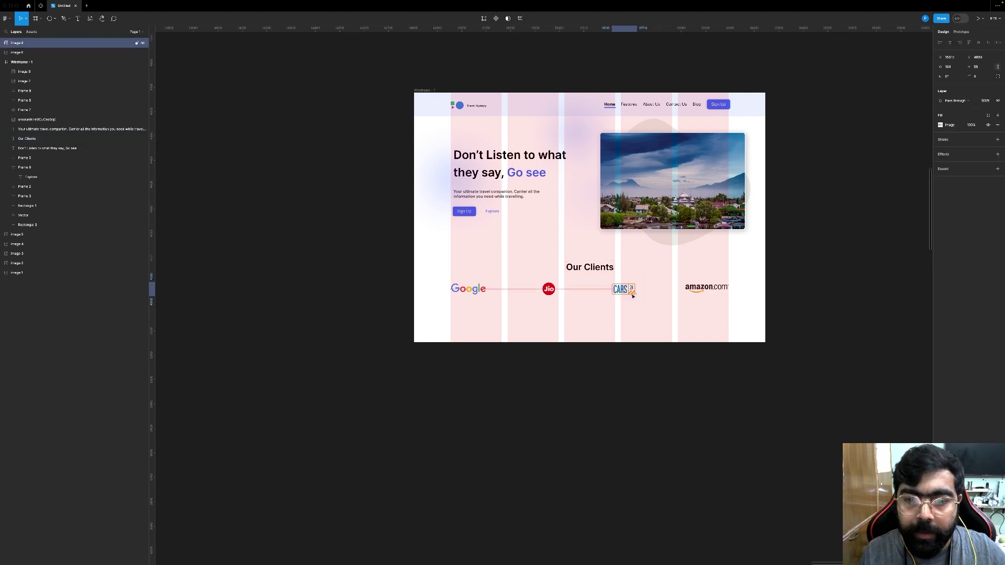
click(589, 270)
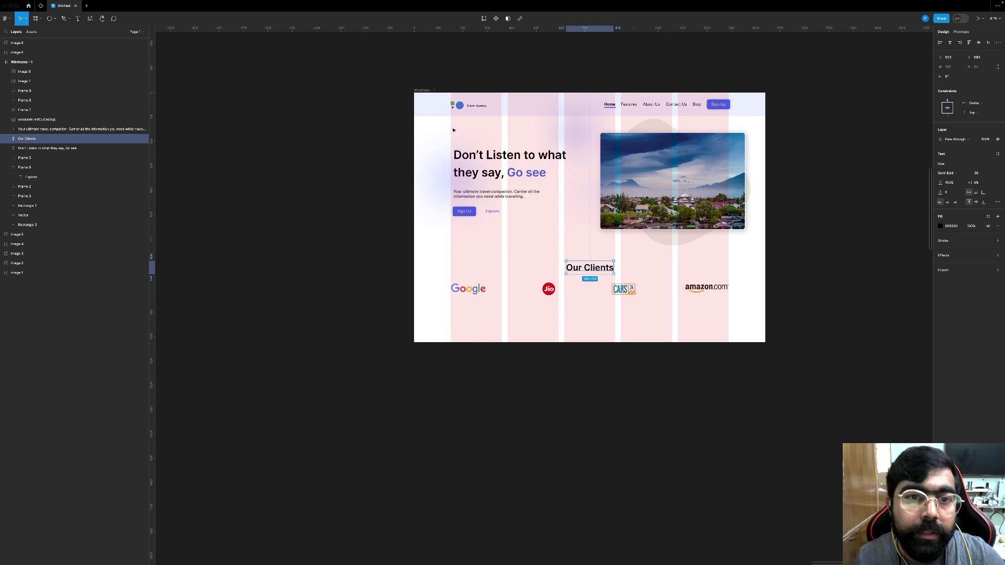
Step: Hide the column layout grid on the Wireframe - 1 frame
click(422, 91)
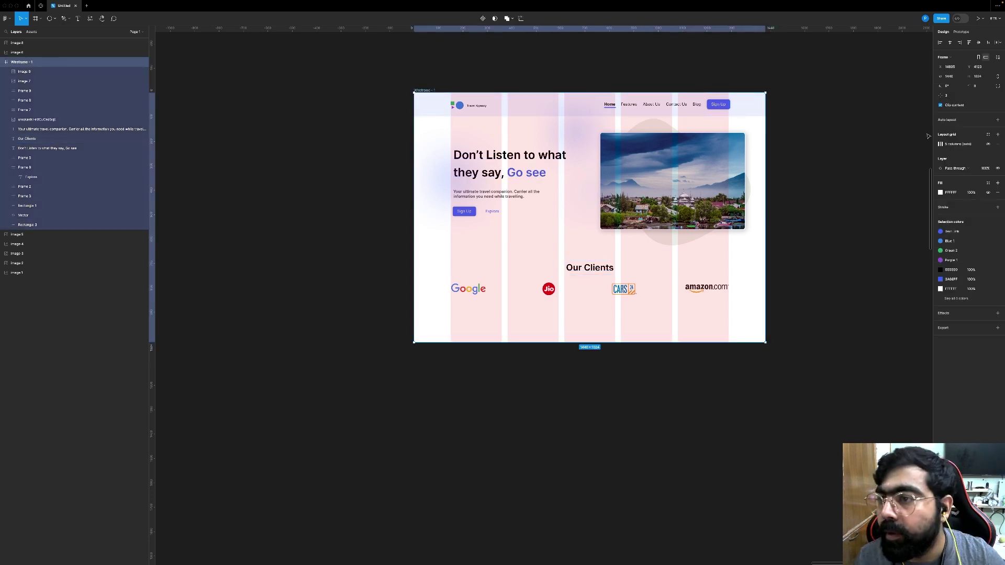
click(987, 144)
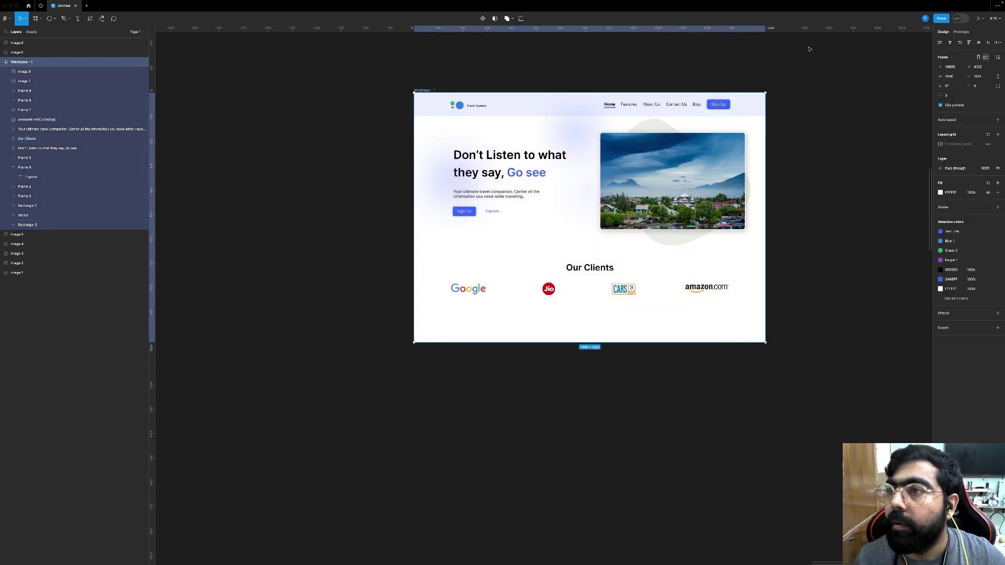
Step: Preview the wireframe in presentation mode, check the page, and return to the design file
click(978, 20)
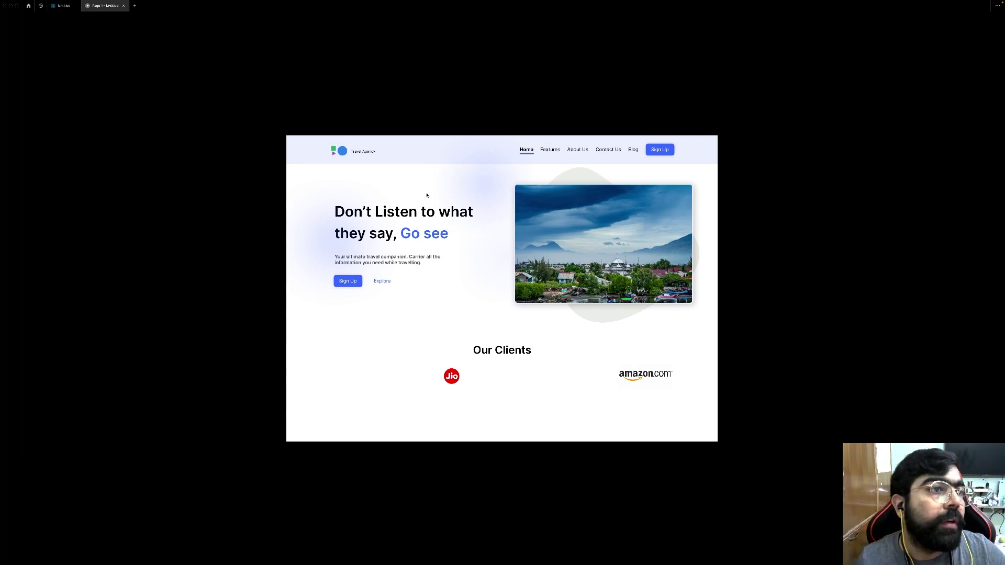
key(ctrl+Left)
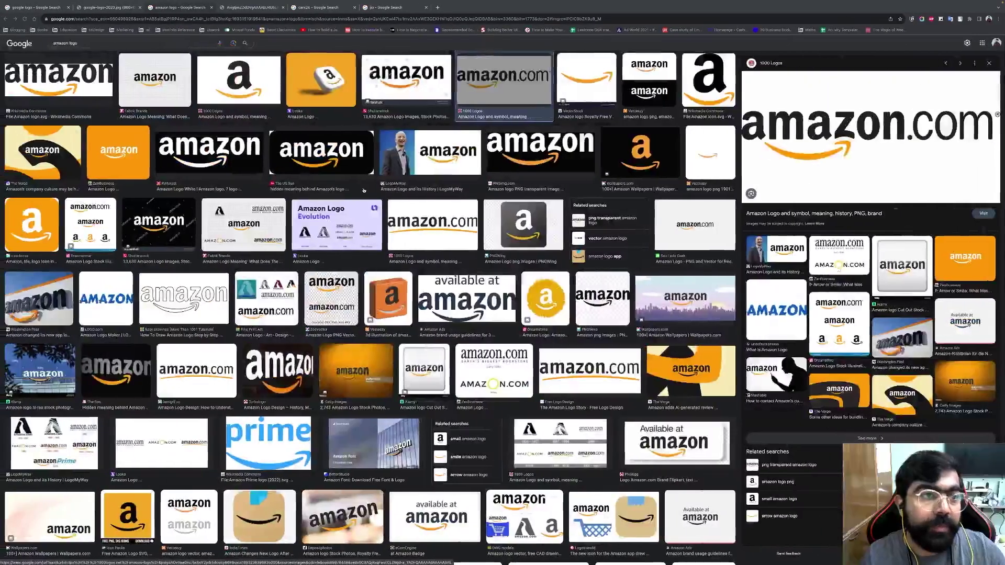
key(ctrl+shift+Tab)
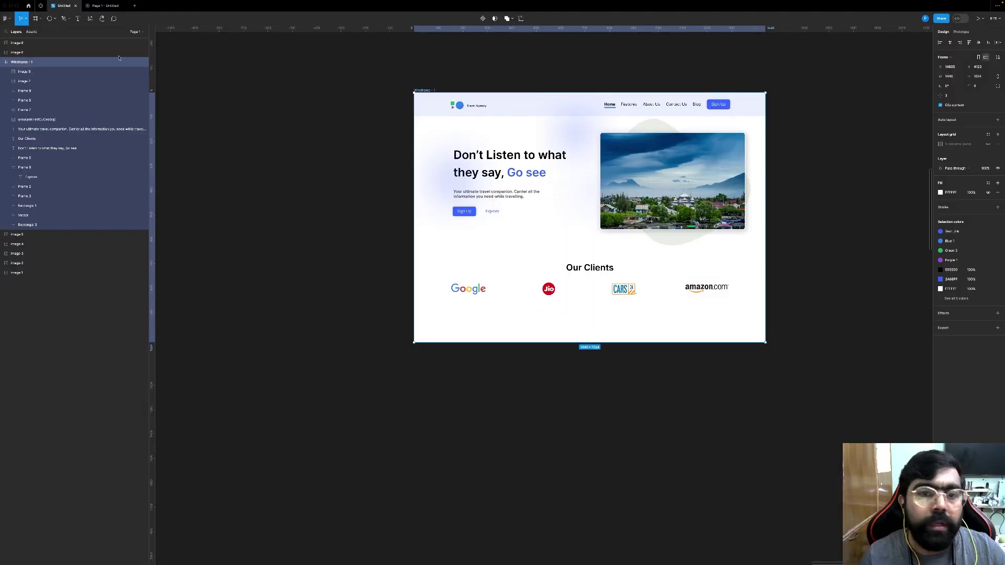
scroll(312, 154, up, 2)
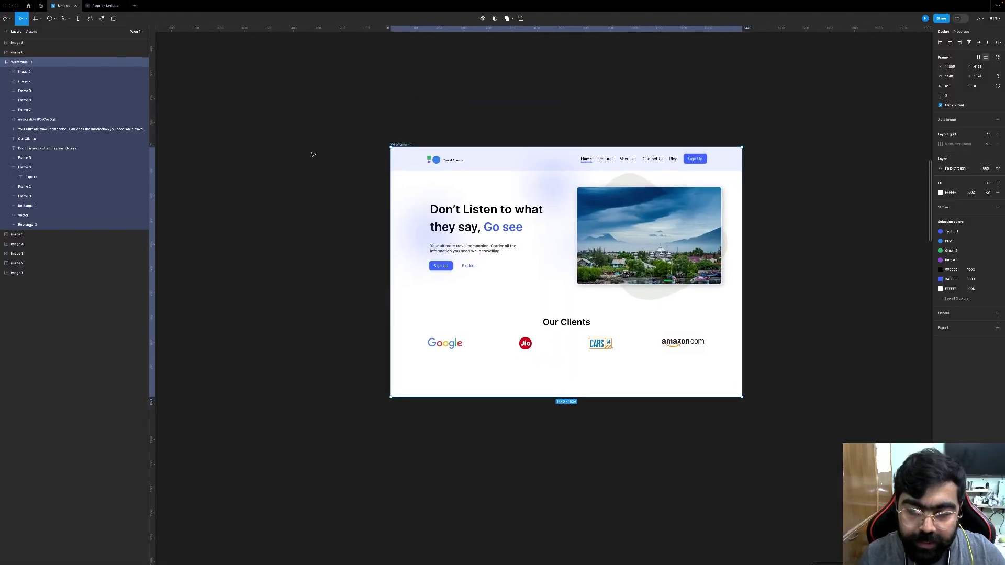